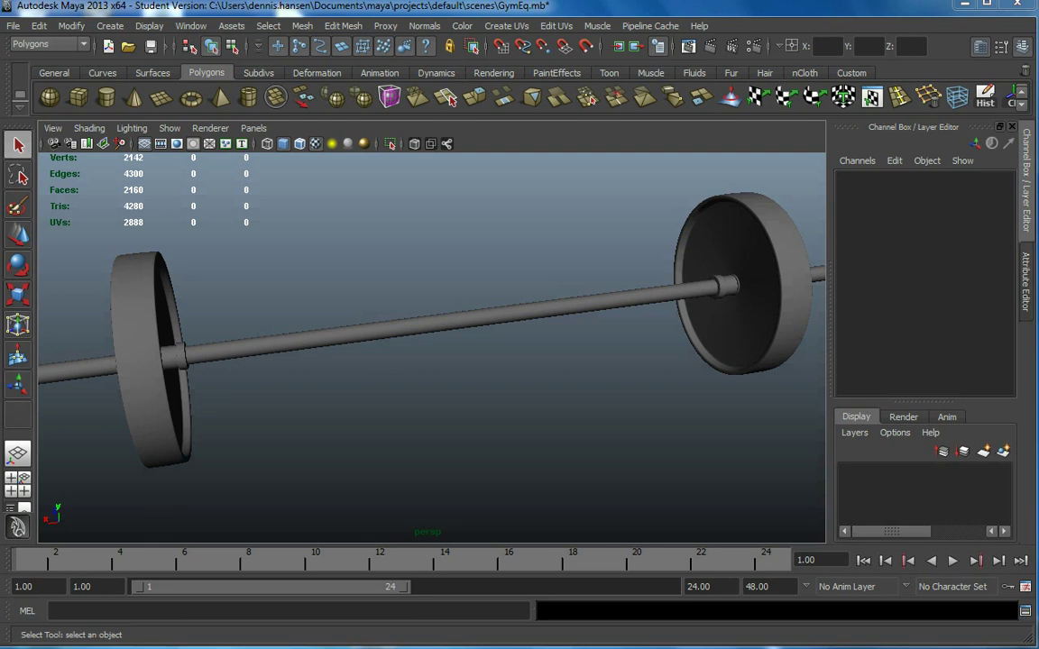
Turn on the floor grid and orbit the view to look down over the barbell.
{"action": "mouse_move", "coordinate": [541, 361]}
{"action": "left_mouse_down", "text": "alt"}
{"action": "mouse_move", "coordinate": [271, 361]}
{"action": "mouse_move", "coordinate": [595, 360]}
{"action": "left_mouse_up", "text": "alt"}
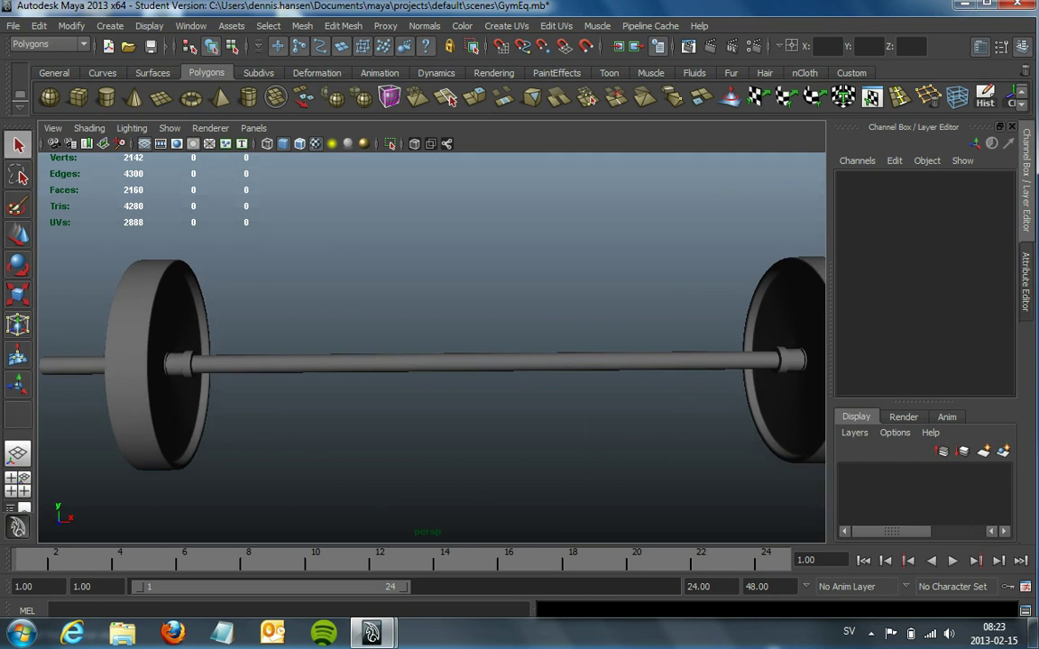
{"action": "left_click", "coordinate": [149, 25]}
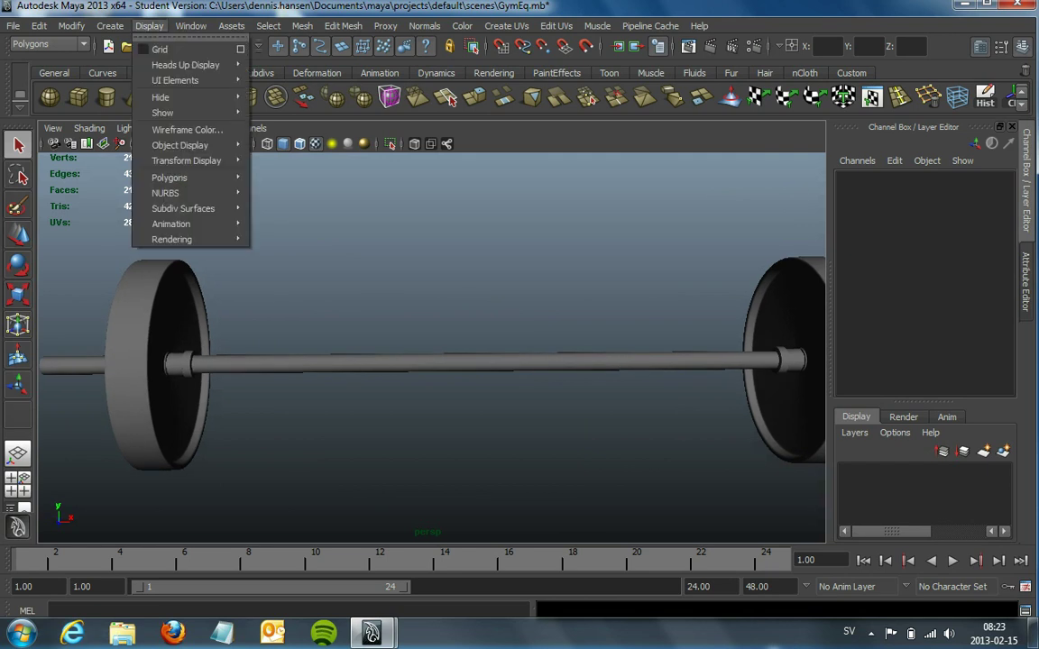
{"action": "left_click", "coordinate": [160, 49]}
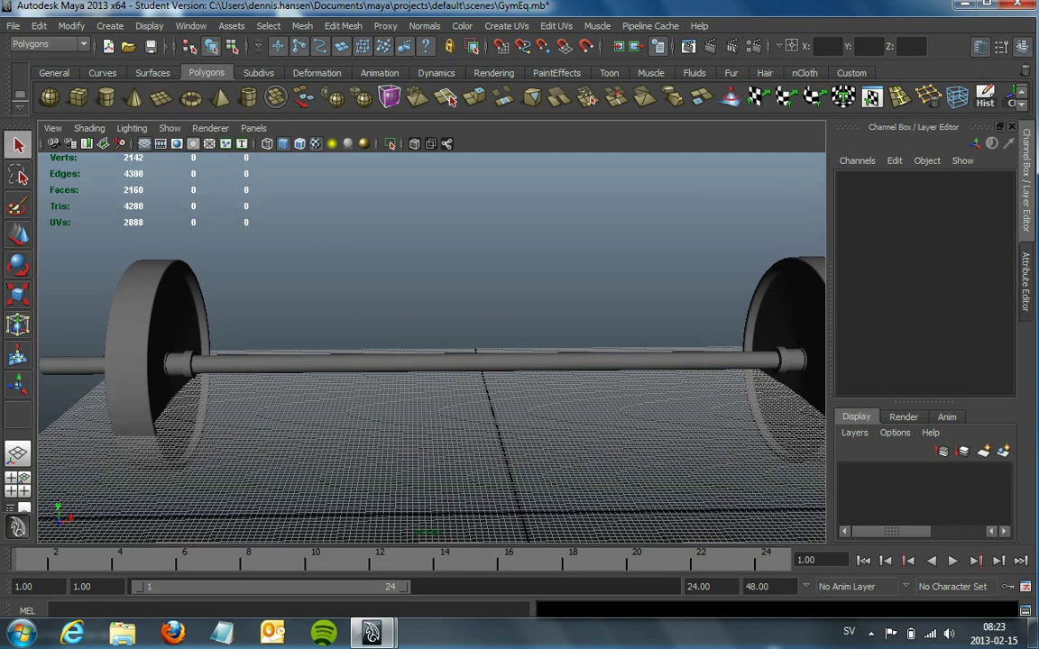
{"action": "scroll", "coordinate": [433, 361], "scroll_direction": "down", "scroll_amount": 3}
{"action": "left_click_drag", "start_coordinate": [433, 270], "coordinate": [432, 406], "text": "alt"}
{"action": "scroll", "coordinate": [433, 352], "scroll_direction": "up", "scroll_amount": 3}
{"action": "scroll", "coordinate": [433, 351], "scroll_direction": "up", "scroll_amount": 3}
{"action": "scroll", "coordinate": [433, 352], "scroll_direction": "down", "scroll_amount": 5}
{"action": "scroll", "coordinate": [433, 352], "scroll_direction": "down", "scroll_amount": 3}
{"action": "mouse_move", "coordinate": [433, 360]}
{"action": "left_mouse_down", "text": "alt"}
{"action": "mouse_move", "coordinate": [433, 271]}
{"action": "mouse_move", "coordinate": [397, 361]}
{"action": "mouse_move", "coordinate": [252, 379]}
{"action": "mouse_move", "coordinate": [360, 352]}
{"action": "mouse_move", "coordinate": [352, 342]}
{"action": "left_mouse_up", "text": "alt"}
{"action": "scroll", "coordinate": [433, 352], "scroll_direction": "up", "scroll_amount": 3}
{"action": "scroll", "coordinate": [433, 352], "scroll_direction": "up", "scroll_amount": 2}
{"action": "scroll", "coordinate": [433, 352], "scroll_direction": "up", "scroll_amount": 3}
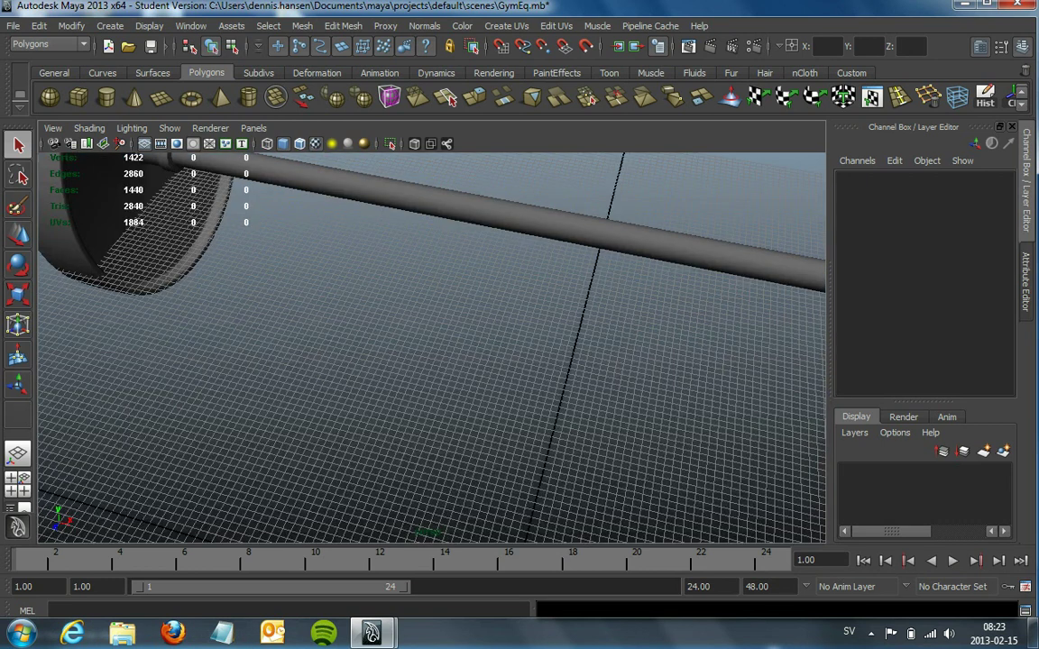
Minimize Maya and open the GymEQRender image from the desktop in Photo Viewer.
{"action": "key", "text": "super+d"}
{"action": "left_click_drag", "start_coordinate": [356, 116], "coordinate": [217, 57]}
{"action": "double_click", "coordinate": [226, 41]}
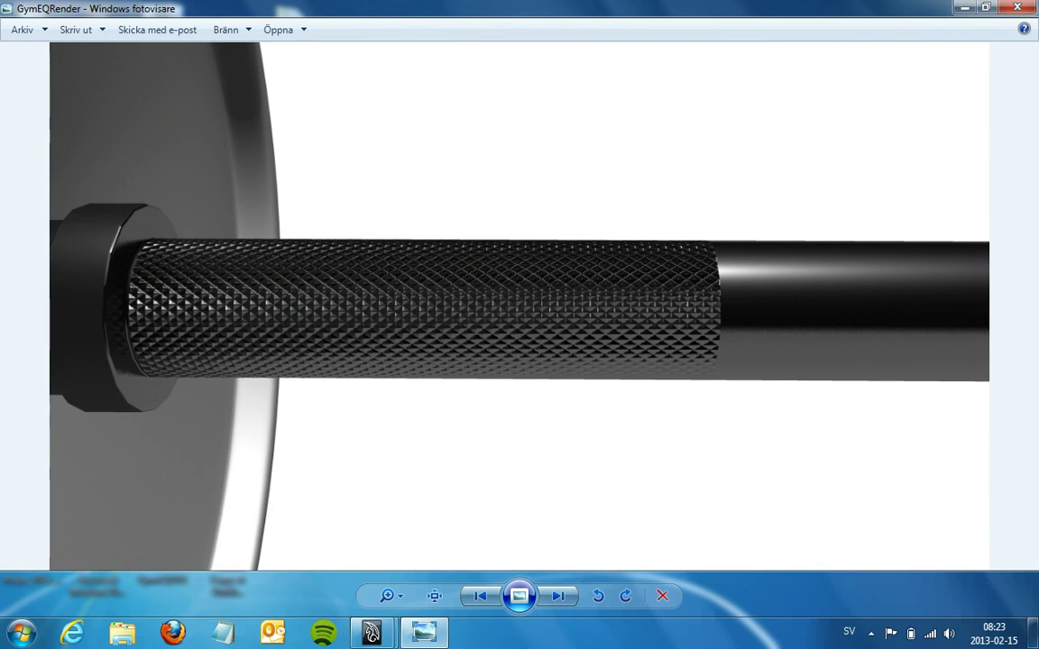
Close the render viewer and open the GymEQNormal1.tga normal map in Photoshop CS6.
{"action": "key", "text": "alt+F4"}
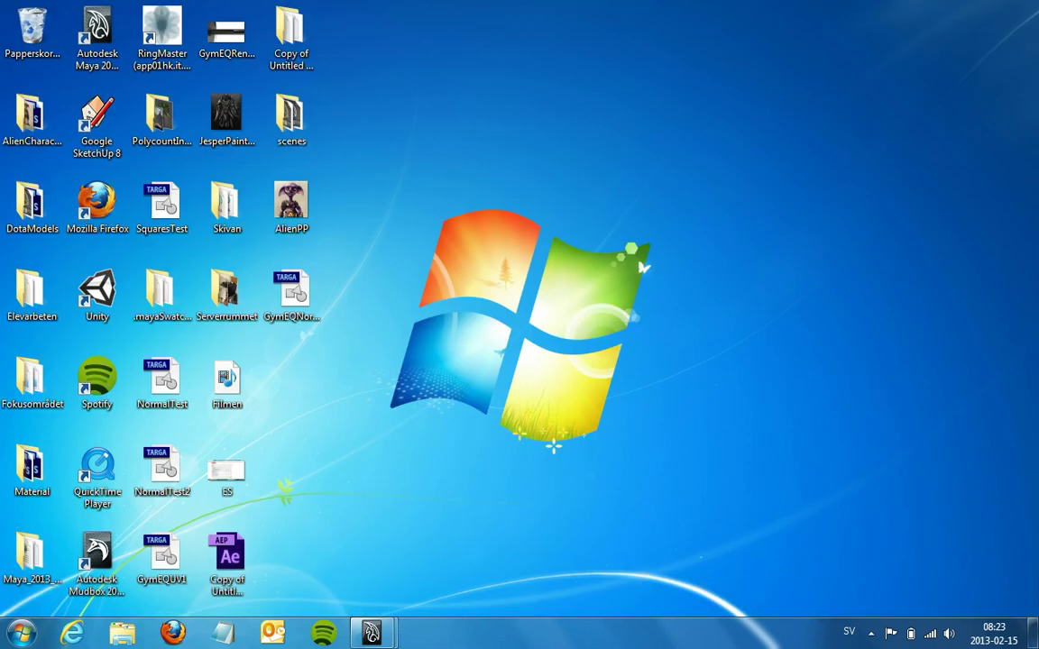
{"action": "left_click", "coordinate": [288, 293]}
{"action": "key", "text": "Return"}
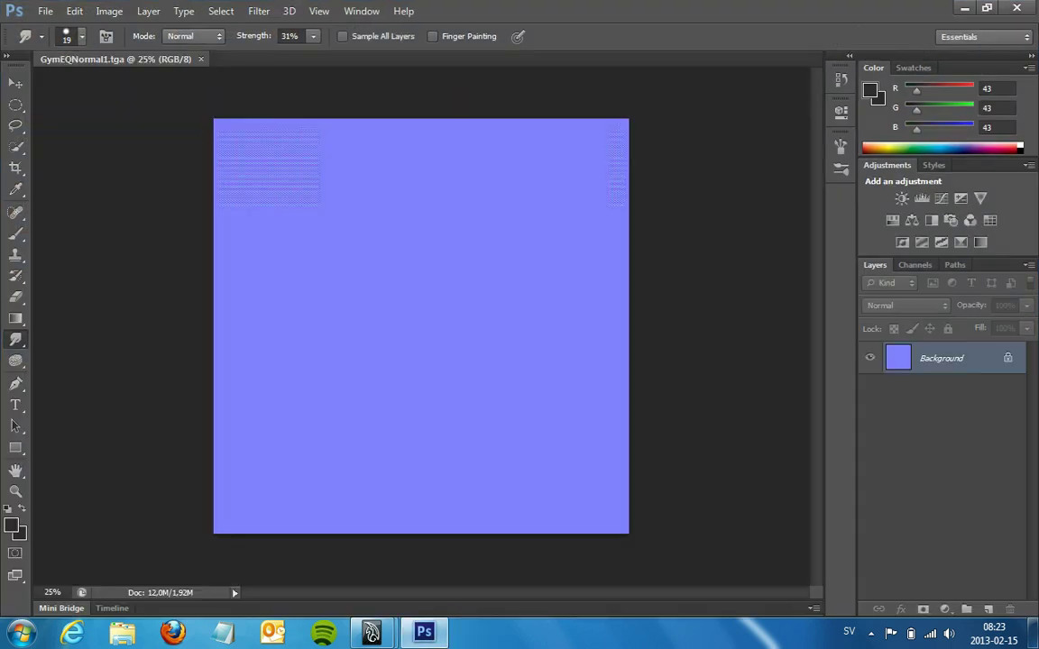
Zoom and scroll around the GymEQNormal1 normal map to inspect its diamond knurl pattern.
{"action": "scroll", "coordinate": [340, 246], "scroll_direction": "up", "scroll_amount": 5, "text": "alt"}
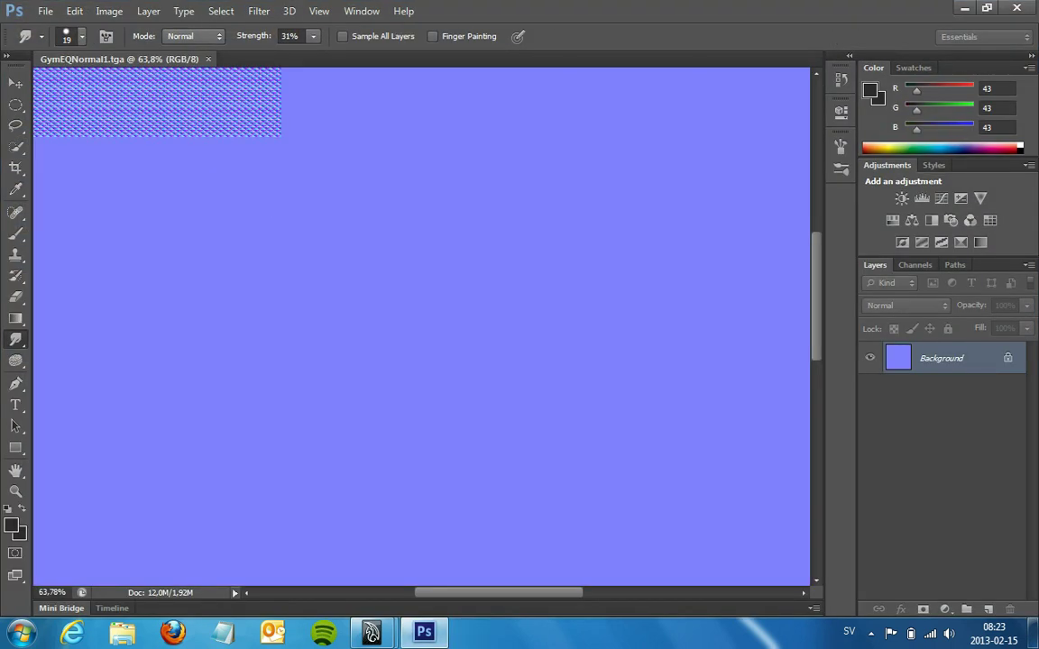
{"action": "scroll", "coordinate": [421, 324], "scroll_direction": "up", "scroll_amount": 5}
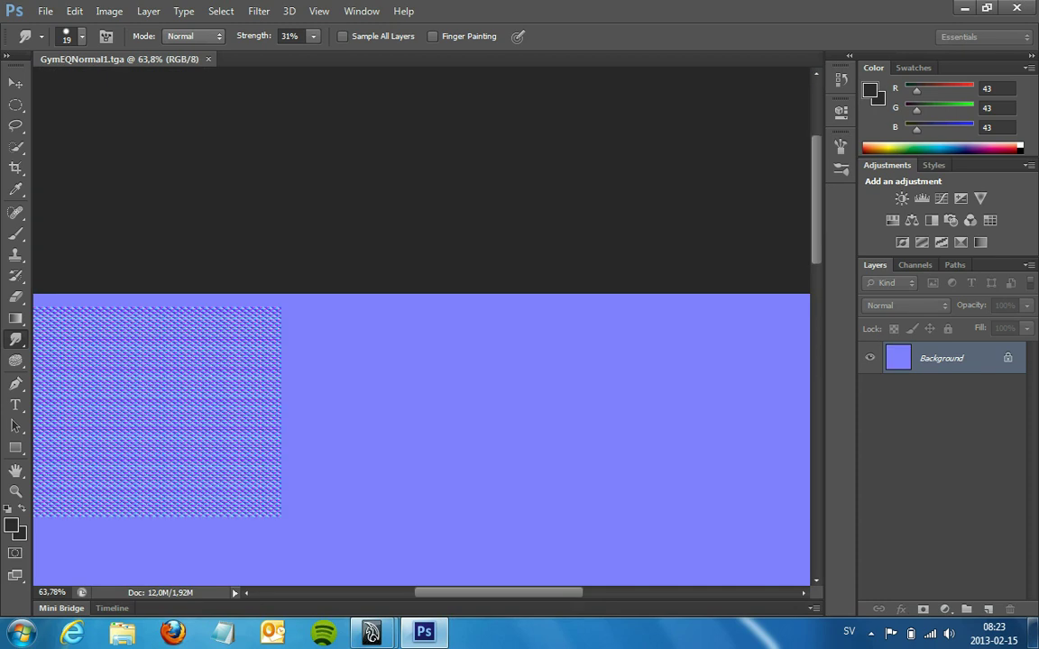
{"action": "scroll", "coordinate": [422, 325], "scroll_direction": "left", "scroll_amount": 5, "text": "ctrl"}
{"action": "scroll", "coordinate": [422, 325], "scroll_direction": "right", "scroll_amount": 1, "text": "ctrl"}
{"action": "scroll", "coordinate": [421, 324], "scroll_direction": "down", "scroll_amount": 1}
{"action": "scroll", "coordinate": [499, 336], "scroll_direction": "up", "scroll_amount": 3, "text": "alt"}
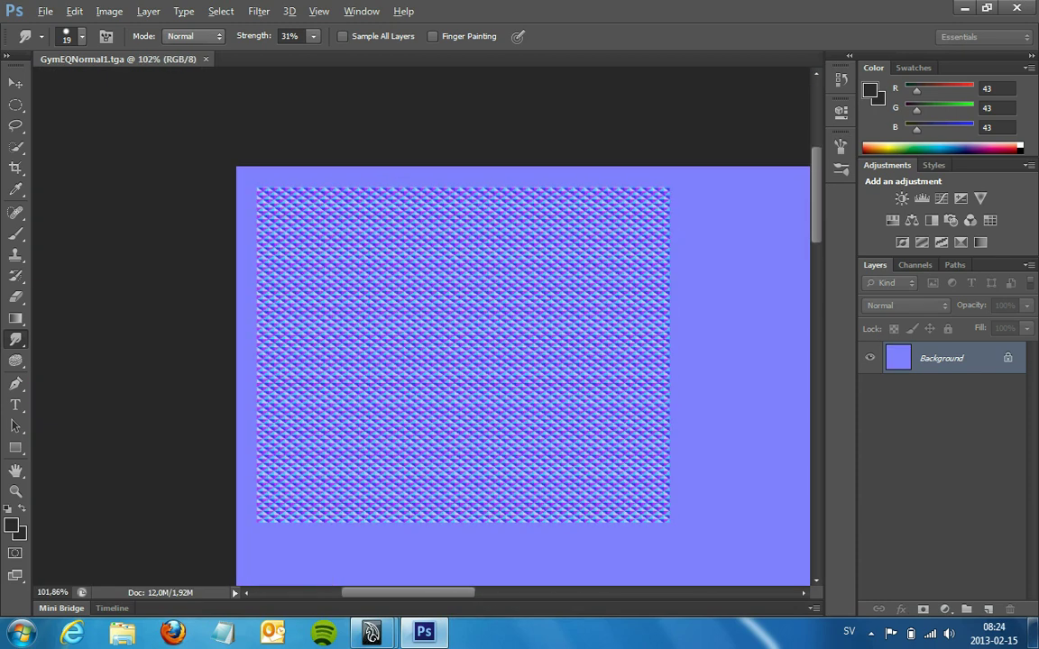
{"action": "scroll", "coordinate": [433, 324], "scroll_direction": "up", "scroll_amount": 4, "text": "alt"}
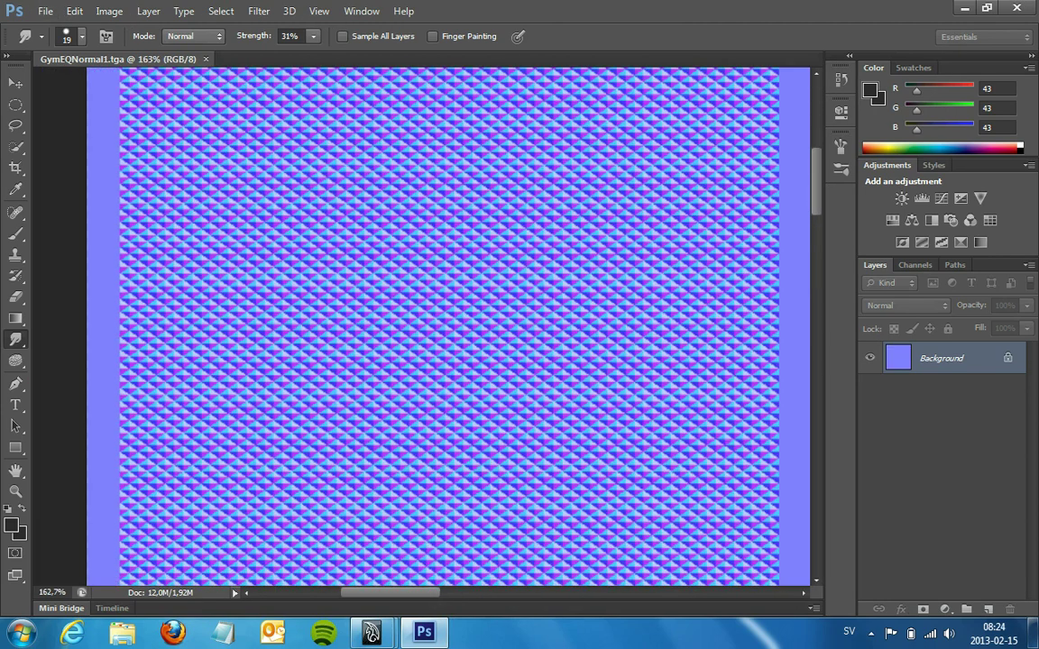
{"action": "scroll", "coordinate": [432, 325], "scroll_direction": "down", "scroll_amount": 1, "text": "alt"}
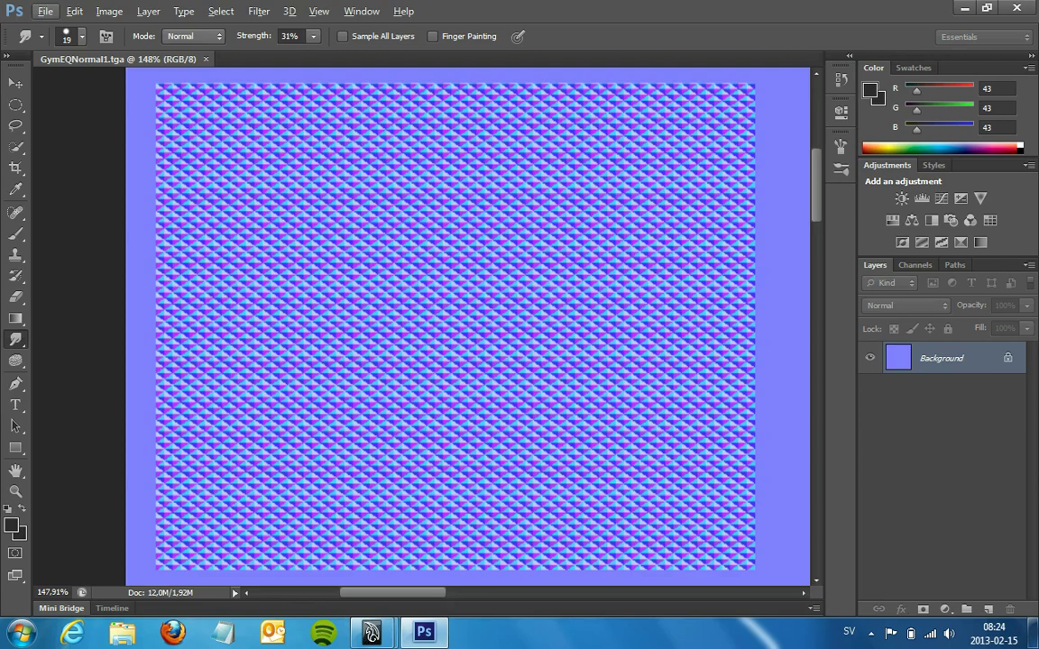
Back in Maya, draw a polygon plane on the floor with Snap to Grids on.
{"action": "left_click", "coordinate": [460, 541]}
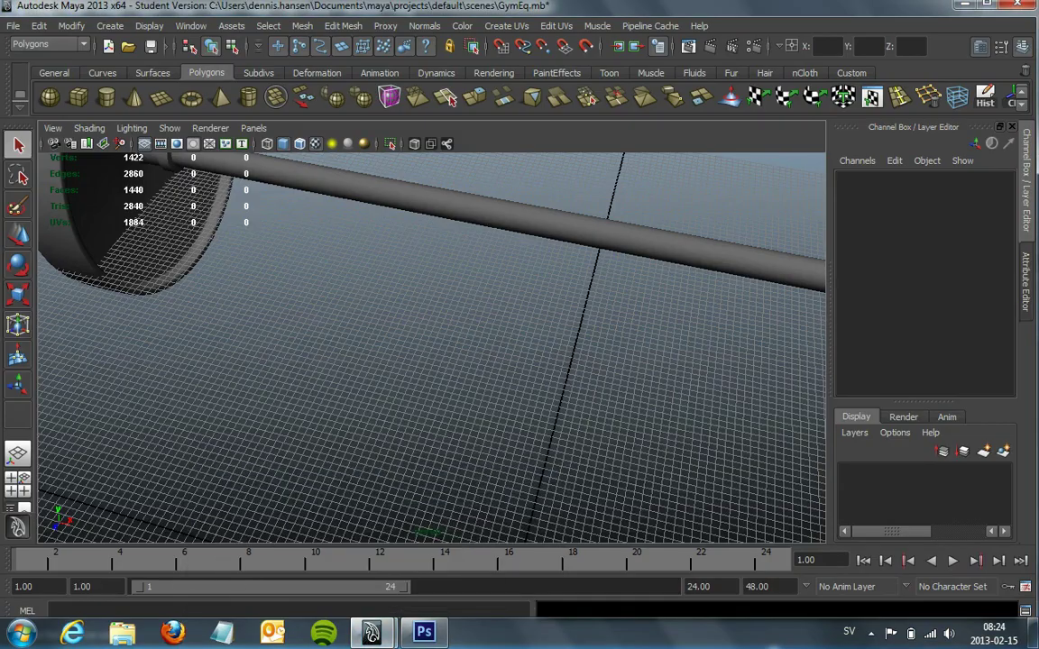
{"action": "scroll", "coordinate": [431, 347], "scroll_direction": "down", "scroll_amount": 3}
{"action": "scroll", "coordinate": [431, 347], "scroll_direction": "down", "scroll_amount": 5}
{"action": "scroll", "coordinate": [431, 347], "scroll_direction": "up", "scroll_amount": 3}
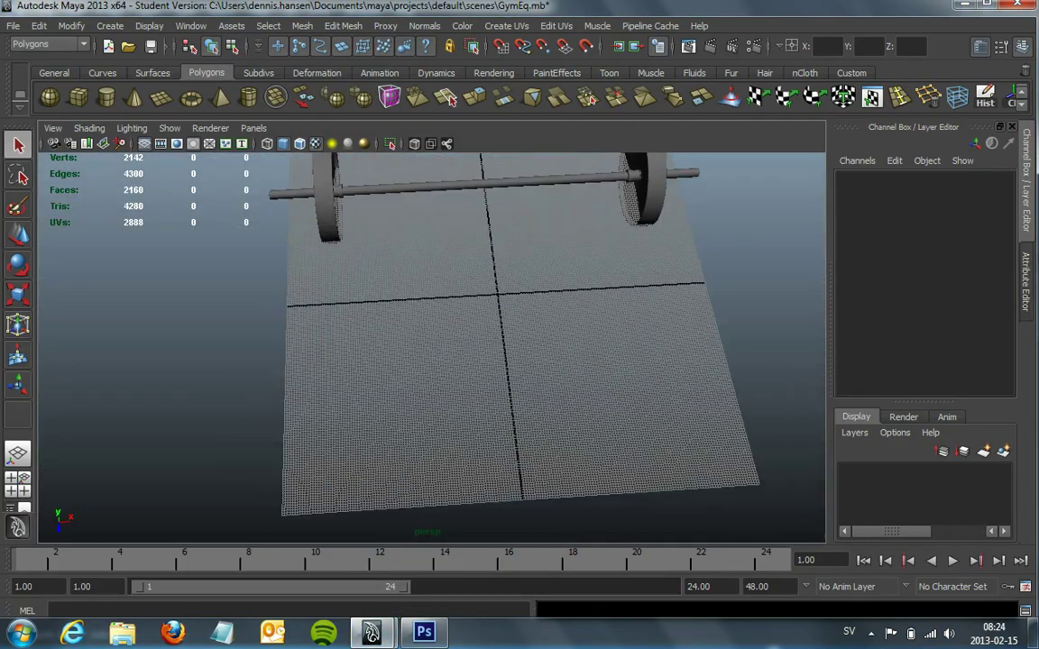
{"action": "scroll", "coordinate": [431, 347], "scroll_direction": "up", "scroll_amount": 4}
{"action": "left_click_drag", "start_coordinate": [431, 347], "coordinate": [487, 316], "text": "alt"}
{"action": "key", "text": "alt+Tab"}
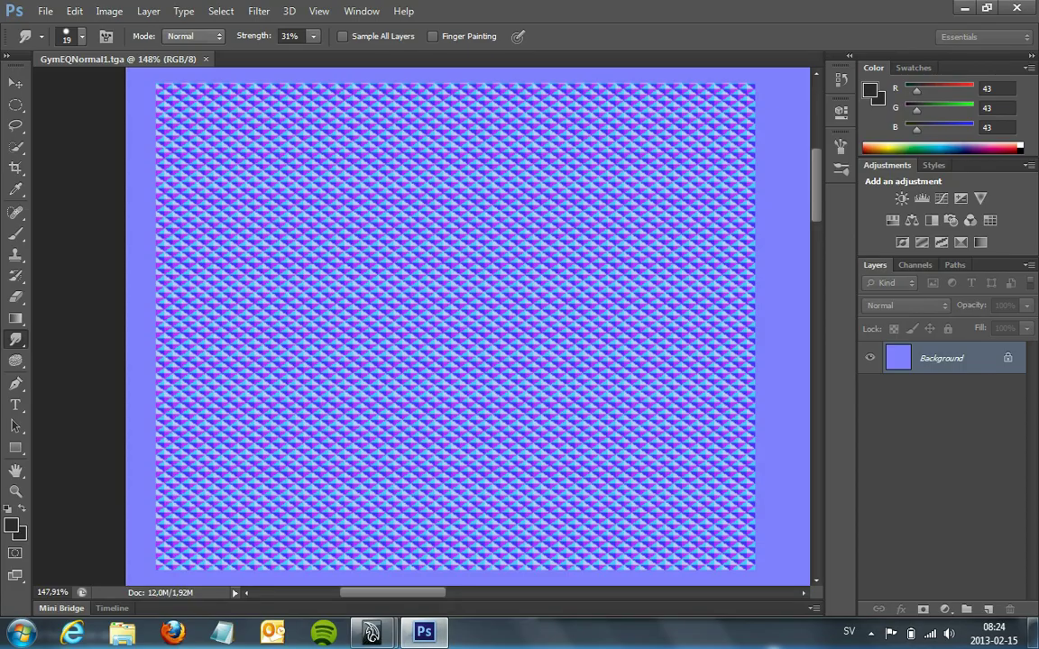
{"action": "key", "text": "alt+Tab"}
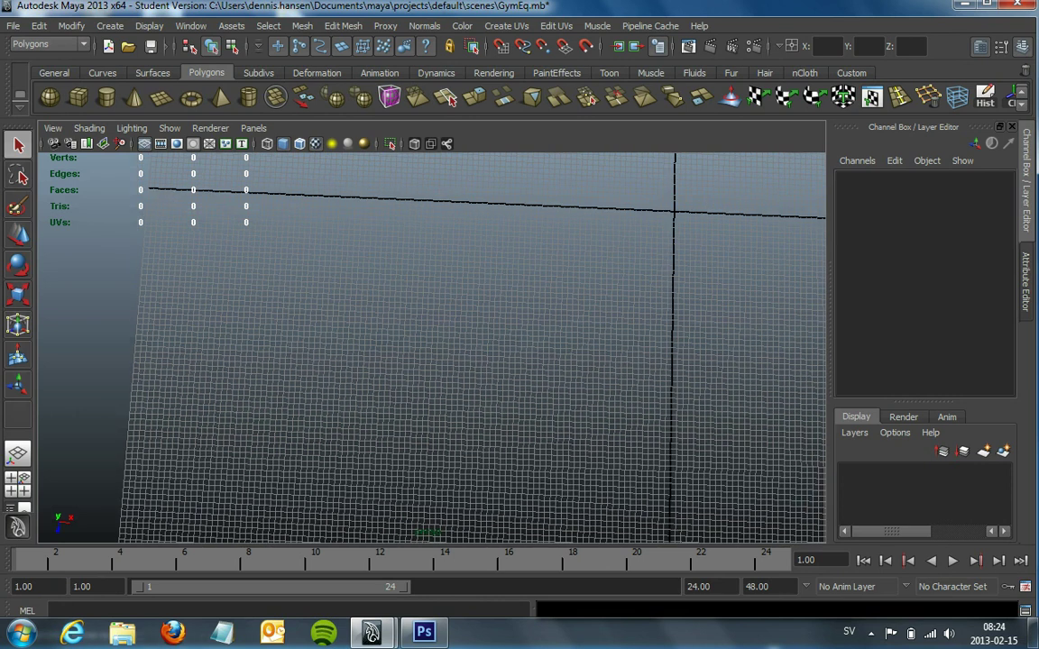
{"action": "left_click", "coordinate": [160, 96]}
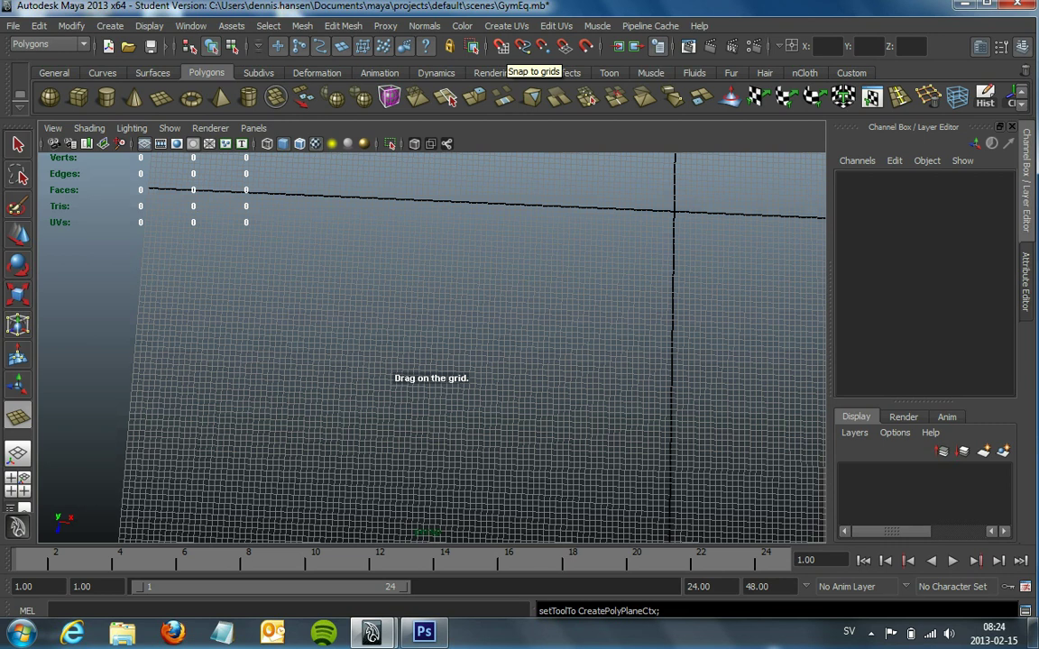
{"action": "left_click", "coordinate": [501, 47]}
{"action": "mouse_move", "coordinate": [145, 180]}
{"action": "left_mouse_down"}
{"action": "mouse_move", "coordinate": [359, 424]}
{"action": "mouse_move", "coordinate": [340, 404]}
{"action": "left_mouse_up"}
Move the plane to Translate X -6.625, Z 4.625.
{"action": "scroll", "coordinate": [431, 347], "scroll_direction": "down", "scroll_amount": 5}
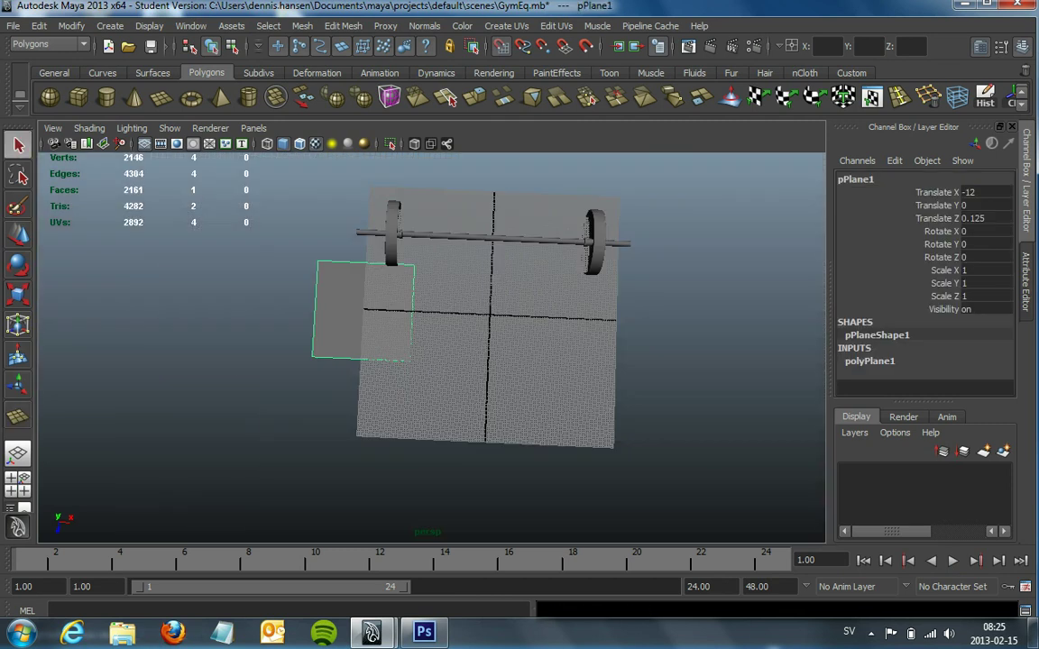
{"action": "scroll", "coordinate": [431, 347], "scroll_direction": "up", "scroll_amount": 2}
{"action": "key", "text": "w"}
{"action": "left_click_drag", "start_coordinate": [365, 286], "coordinate": [458, 289]}
{"action": "left_click_drag", "start_coordinate": [402, 341], "coordinate": [398, 423]}
{"action": "mouse_move", "coordinate": [398, 423]}
{"action": "right_mouse_down", "text": "alt"}
{"action": "mouse_move", "coordinate": [468, 424]}
{"action": "mouse_move", "coordinate": [424, 422]}
{"action": "right_mouse_up", "text": "alt"}
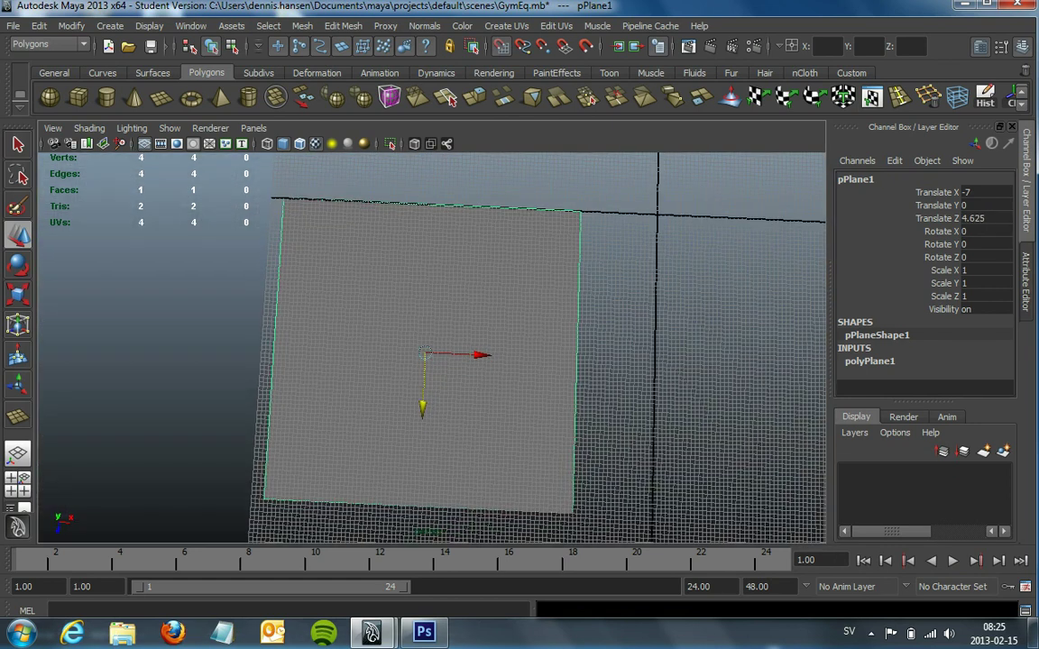
{"action": "middle_click_drag", "start_coordinate": [424, 422], "coordinate": [417, 402], "text": "alt"}
{"action": "mouse_move", "coordinate": [475, 334]}
{"action": "left_mouse_down"}
{"action": "mouse_move", "coordinate": [544, 336]}
{"action": "mouse_move", "coordinate": [485, 336]}
{"action": "left_mouse_up"}
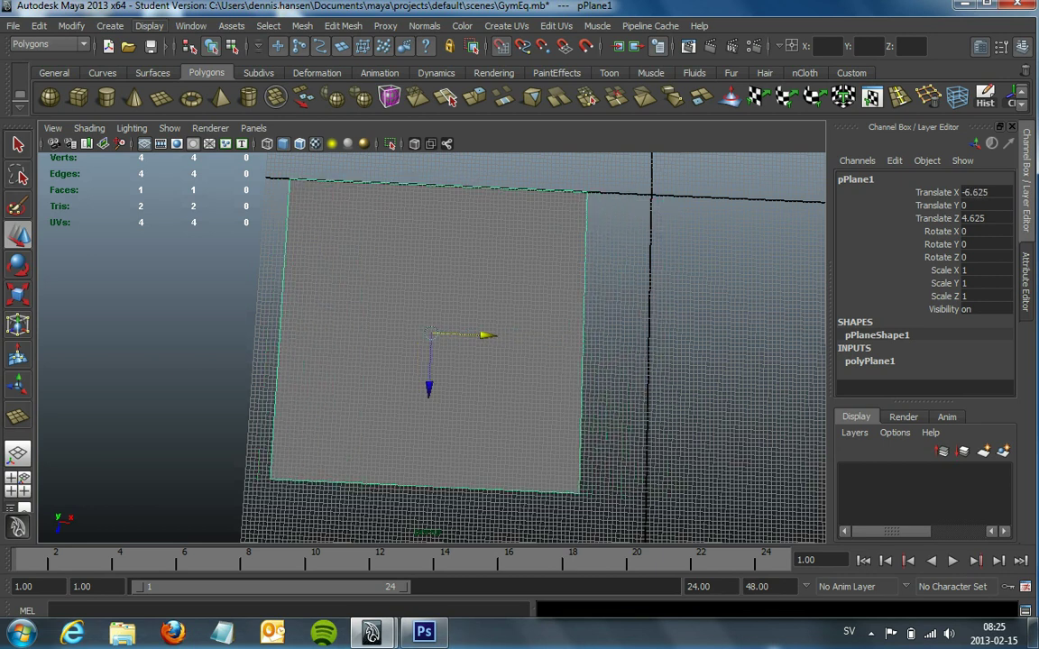
{"action": "left_click", "coordinate": [149, 26]}
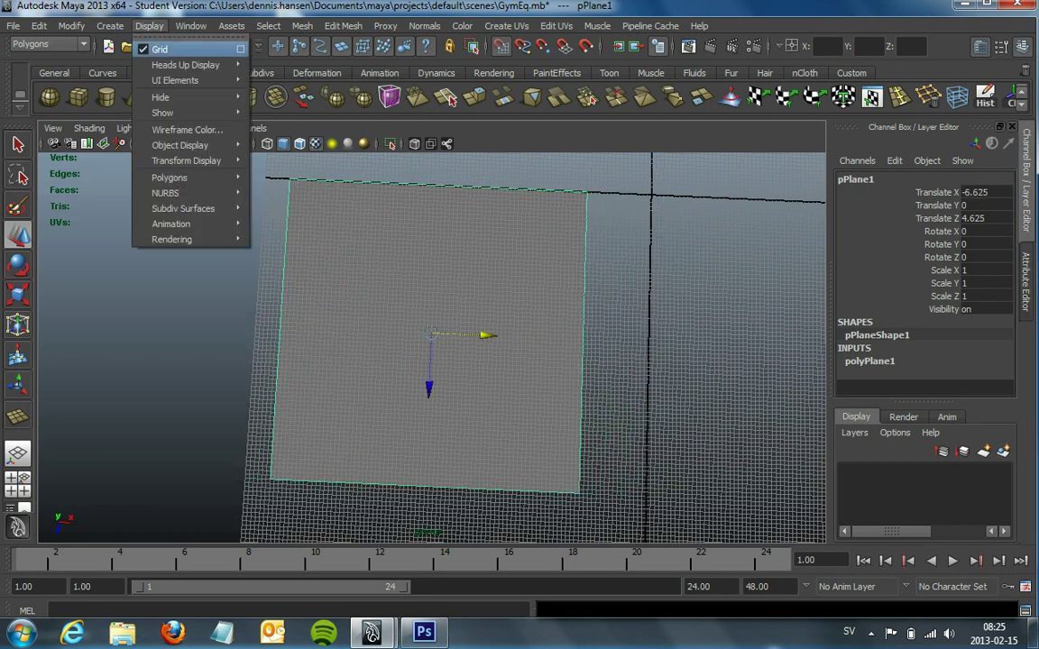
Set the grid Subdivisions to 10 in Grid Options and apply.
{"action": "left_click", "coordinate": [240, 49]}
{"action": "left_click_drag", "start_coordinate": [829, 80], "coordinate": [497, 89]}
{"action": "double_click", "coordinate": [622, 188]}
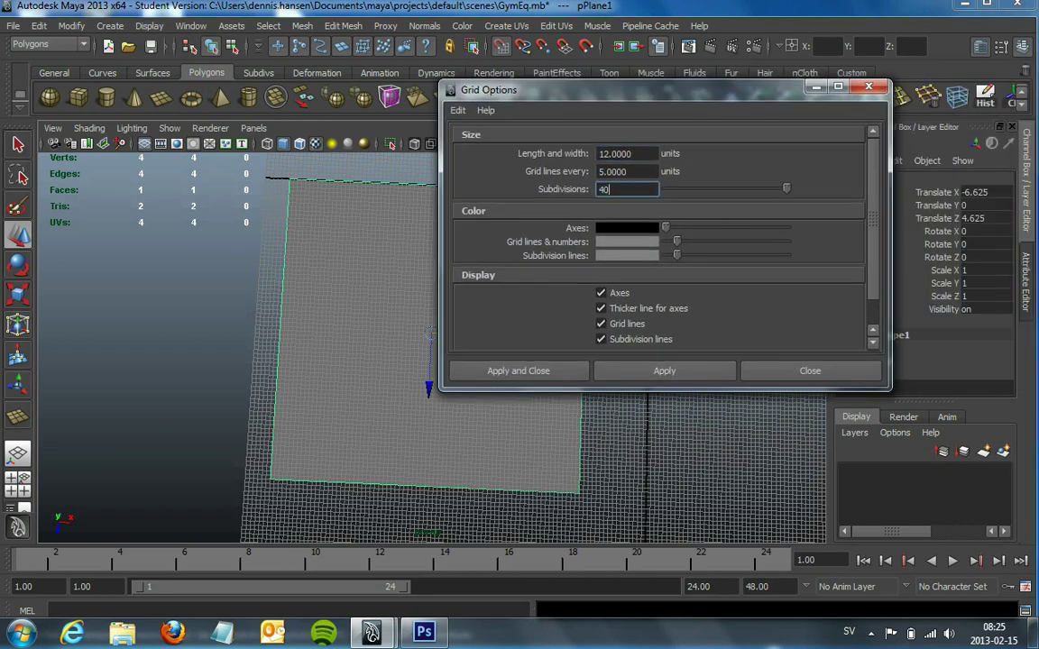
{"action": "type", "text": "10"}
{"action": "left_click", "coordinate": [518, 370]}
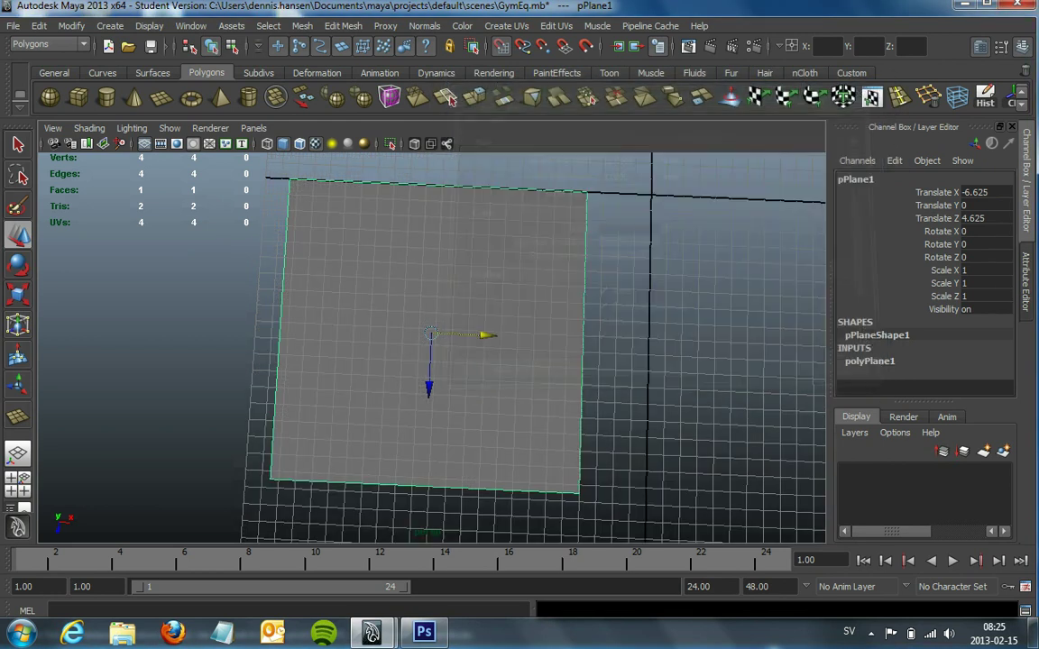
{"action": "left_click_drag", "start_coordinate": [487, 334], "coordinate": [508, 335]}
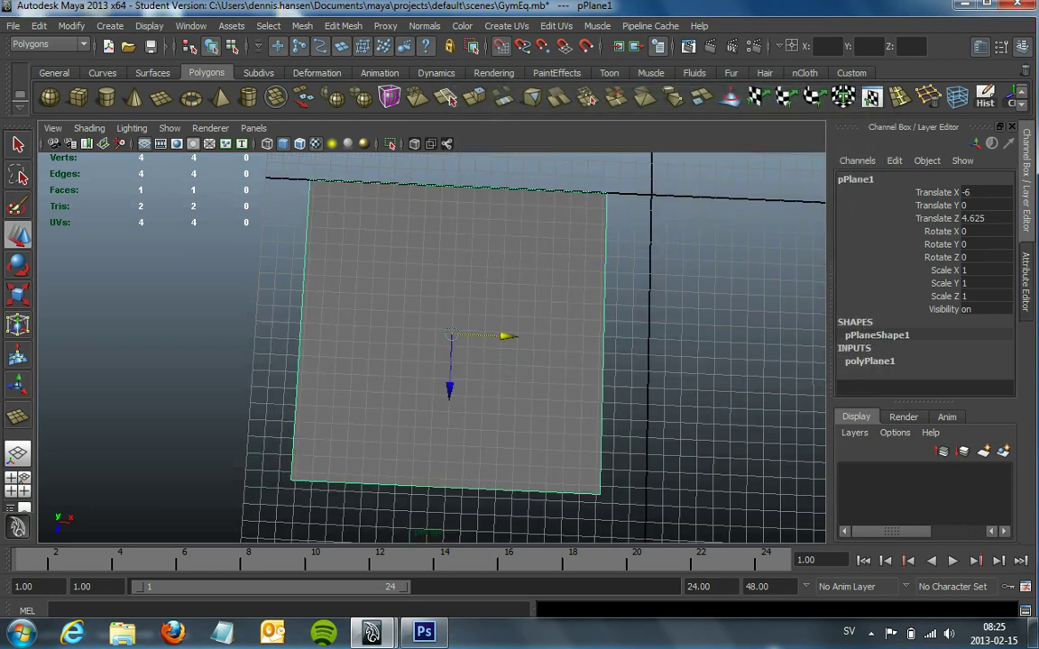
{"action": "key", "text": "Delete"}
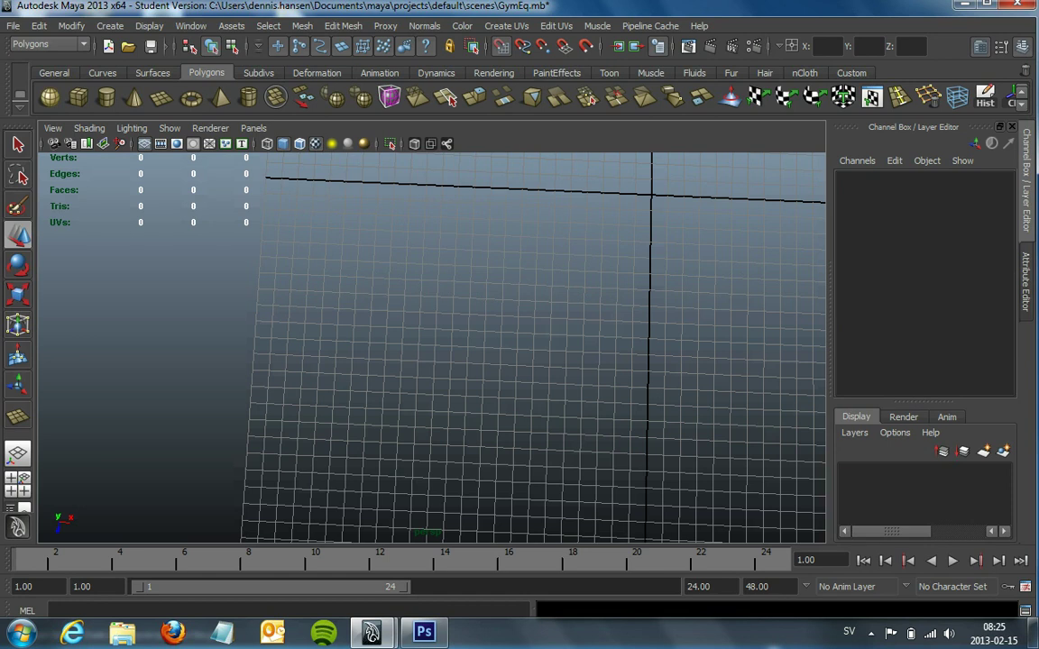
{"action": "left_click", "coordinate": [161, 97]}
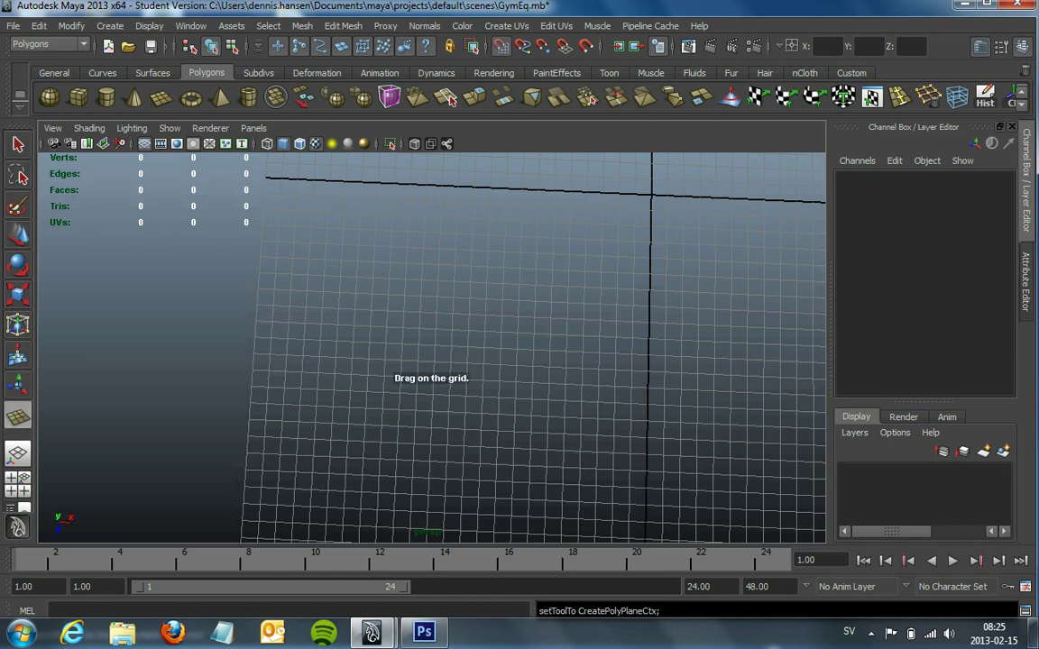
{"action": "left_click_drag", "start_coordinate": [352, 275], "coordinate": [516, 397]}
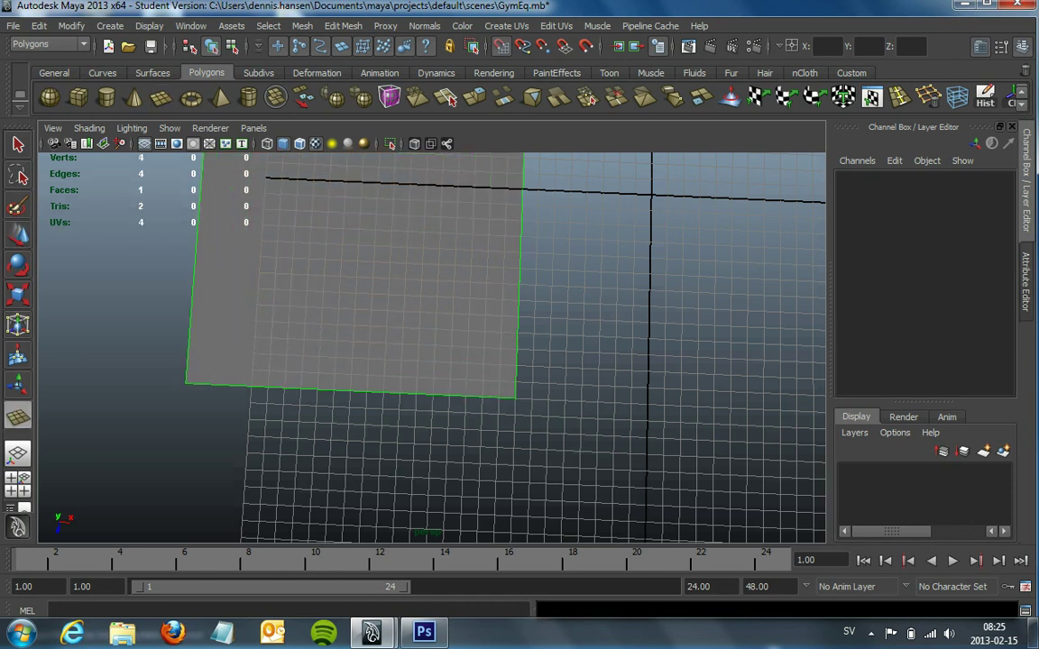
{"action": "left_click_drag", "start_coordinate": [359, 230], "coordinate": [348, 413]}
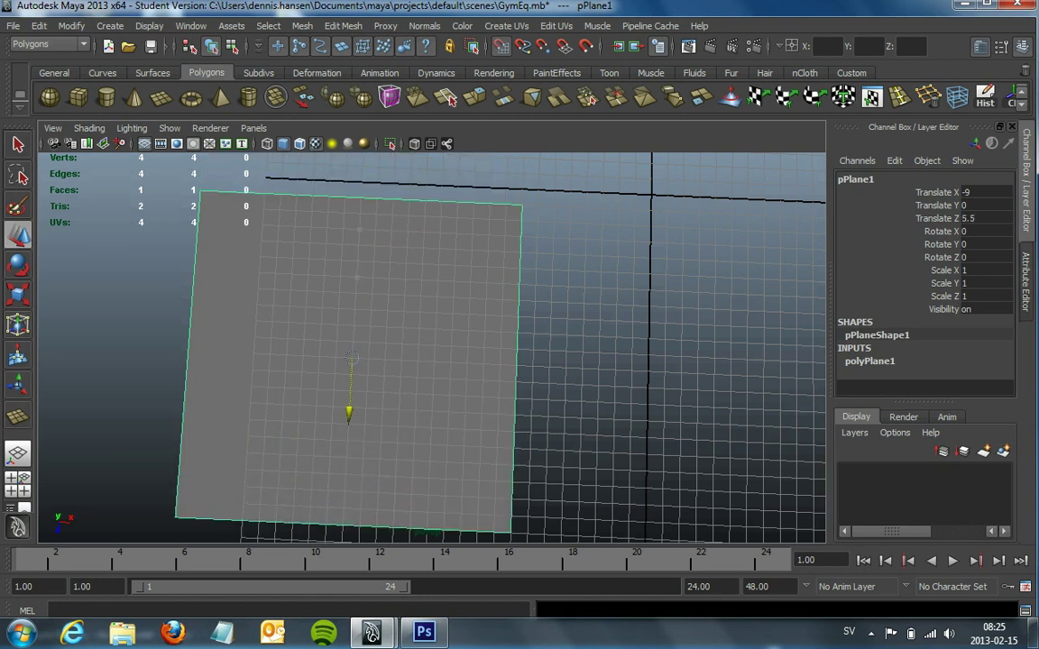
{"action": "left_click_drag", "start_coordinate": [405, 344], "coordinate": [494, 348]}
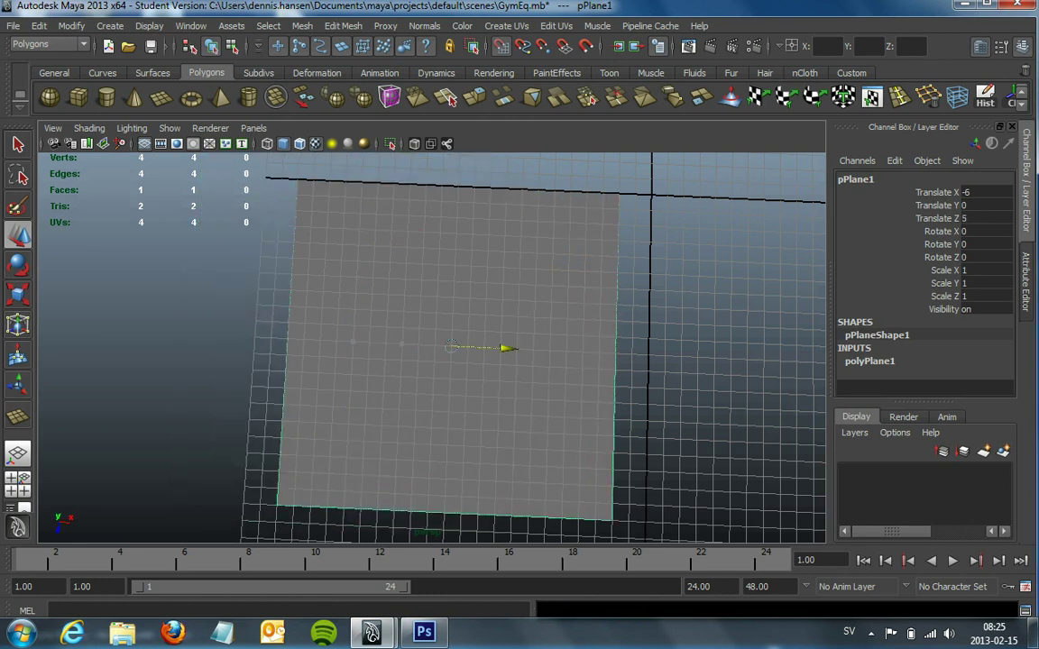
{"action": "mouse_move", "coordinate": [494, 348]}
{"action": "middle_mouse_down", "text": "alt"}
{"action": "mouse_move", "coordinate": [487, 296]}
{"action": "mouse_move", "coordinate": [468, 342]}
{"action": "middle_mouse_up", "text": "alt"}
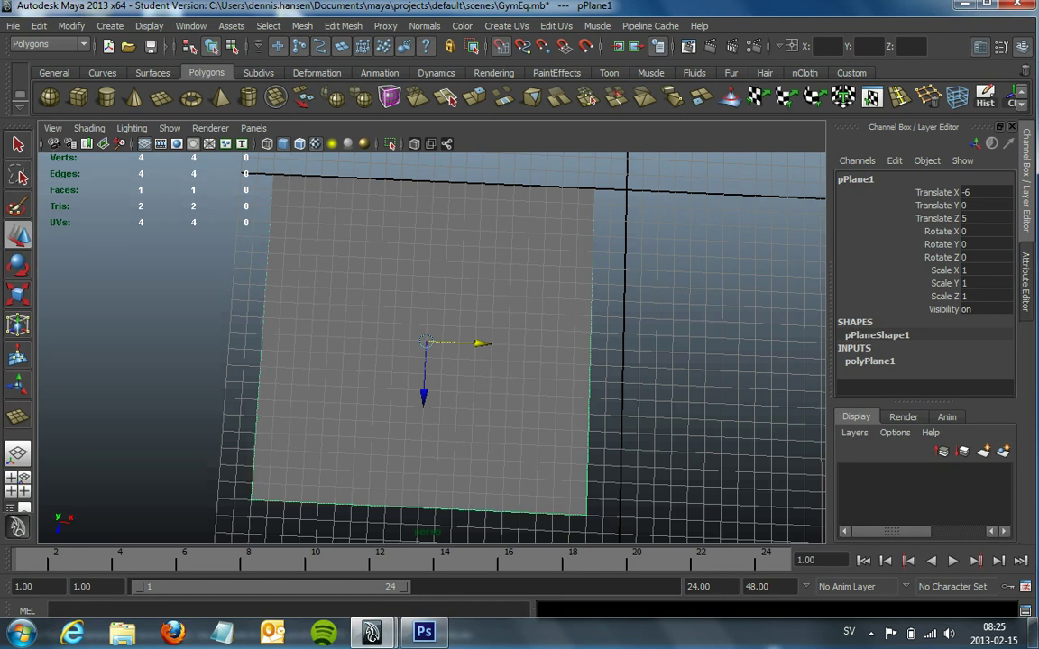
{"action": "mouse_move", "coordinate": [424, 342]}
{"action": "left_mouse_down", "text": "alt"}
{"action": "mouse_move", "coordinate": [441, 334]}
{"action": "mouse_move", "coordinate": [438, 252]}
{"action": "left_mouse_up", "text": "alt"}
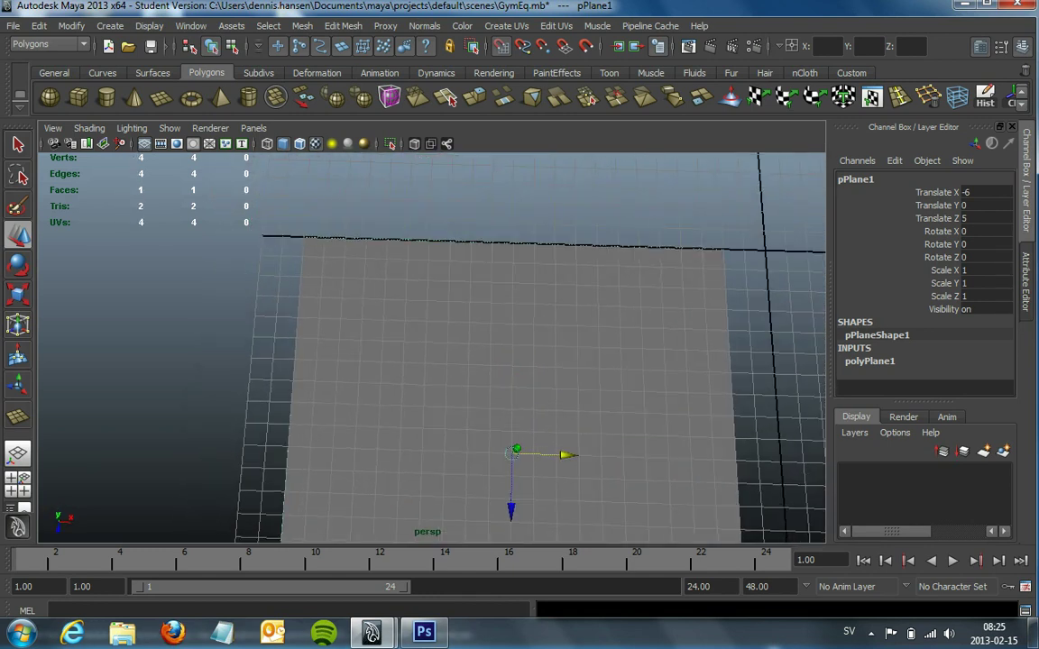
Reopen the GymEQRender image in Photo Viewer for reference, then return to Maya.
{"action": "key", "text": "super+d"}
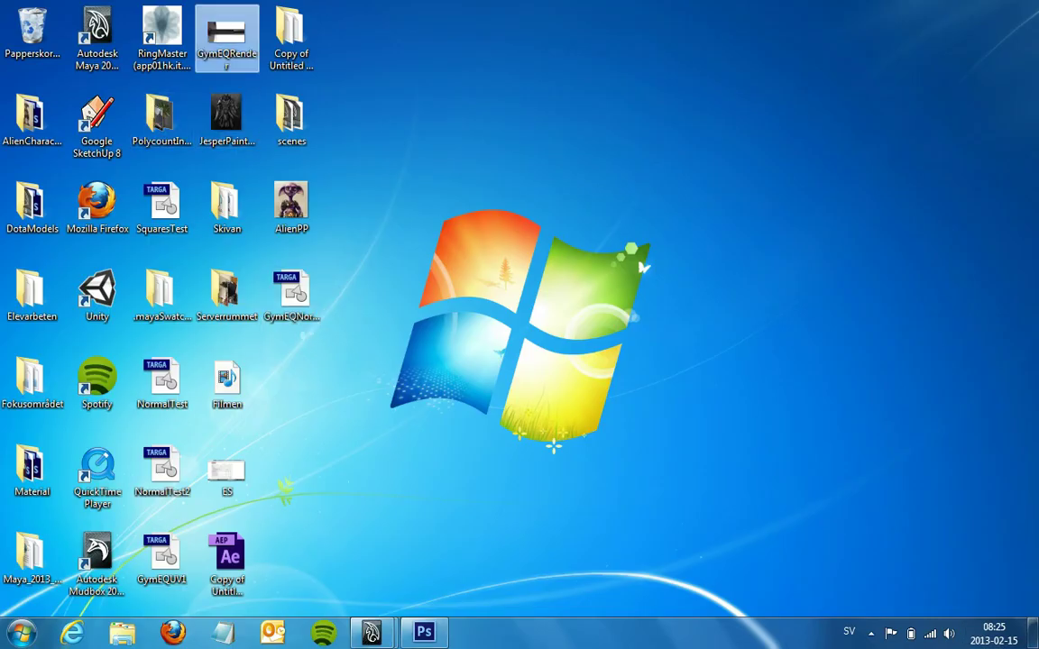
{"action": "double_click", "coordinate": [227, 34]}
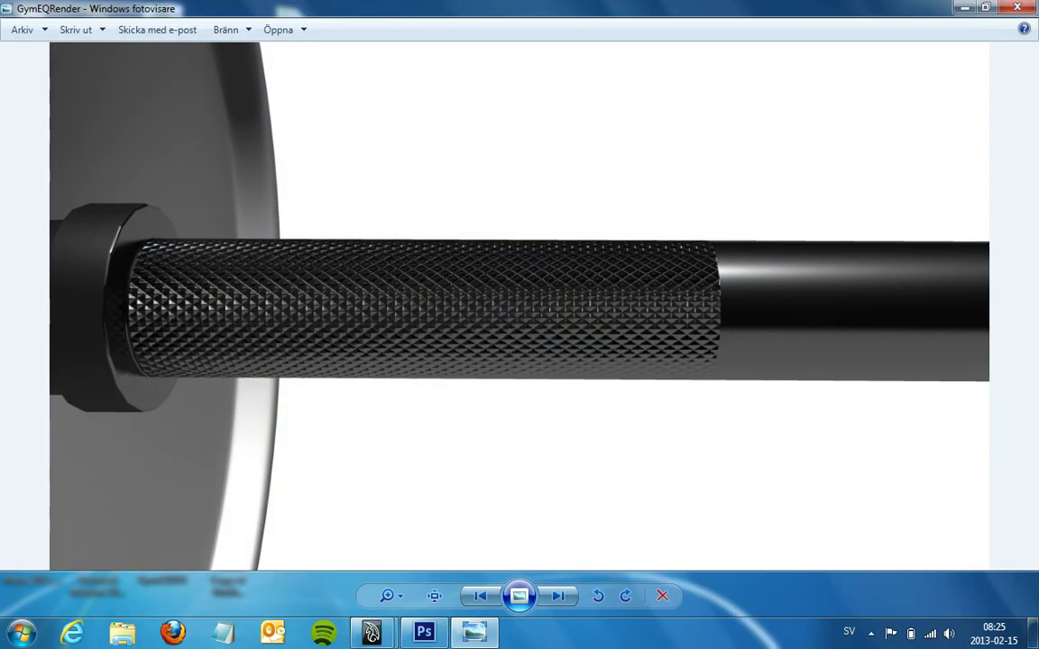
{"action": "mouse_move", "coordinate": [424, 631]}
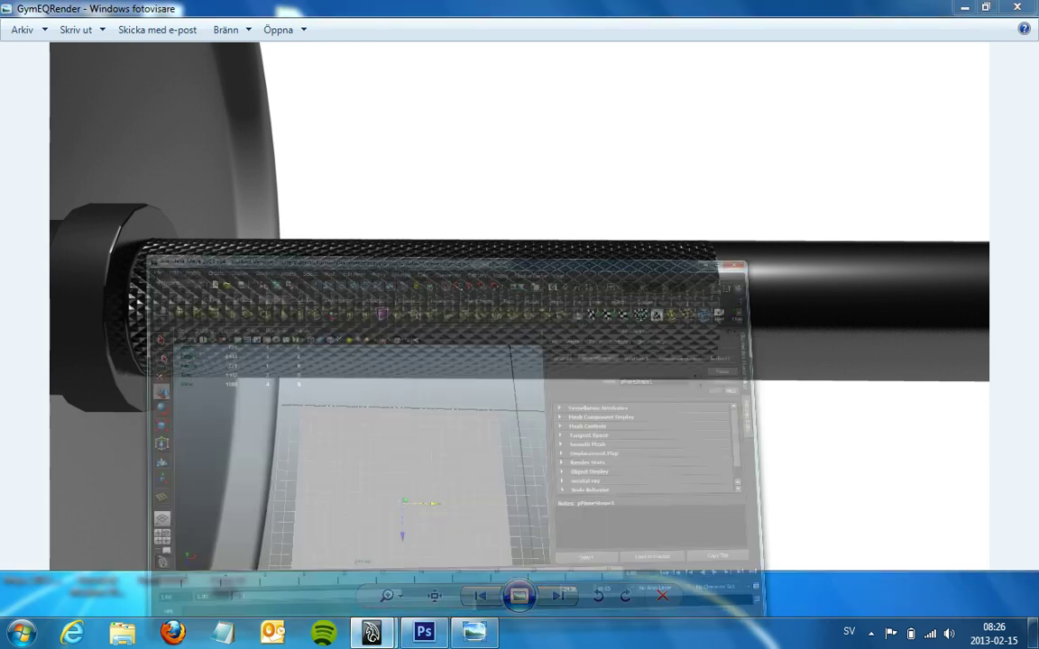
{"action": "left_click", "coordinate": [456, 532]}
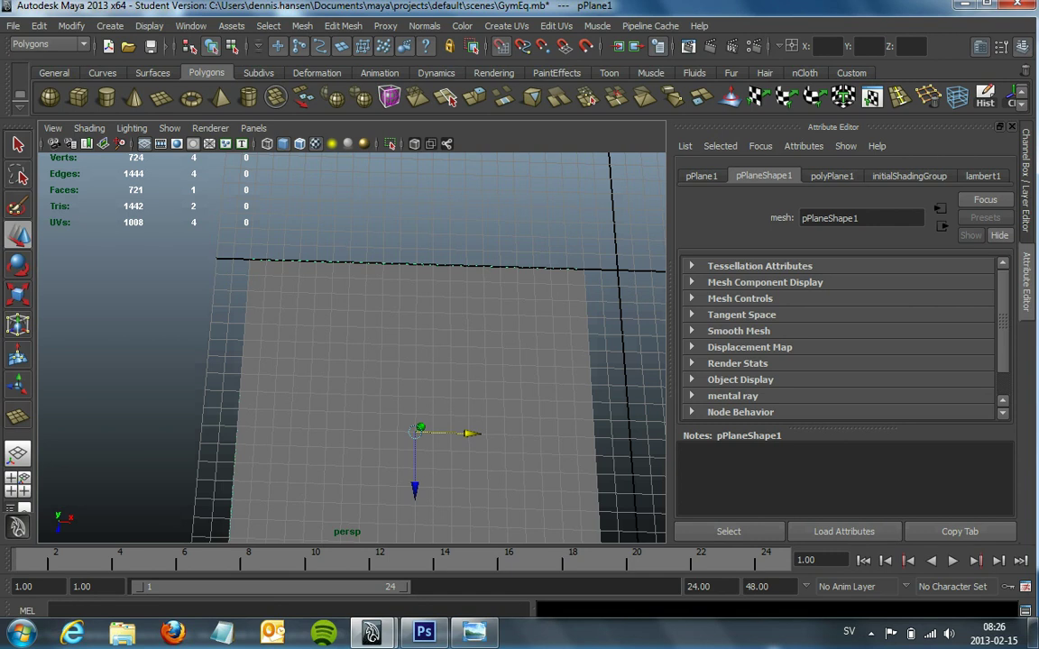
Undo the last plane change and draw a first test polygon cube.
{"action": "key", "text": "ctrl+z"}
{"action": "left_click", "coordinate": [79, 96]}
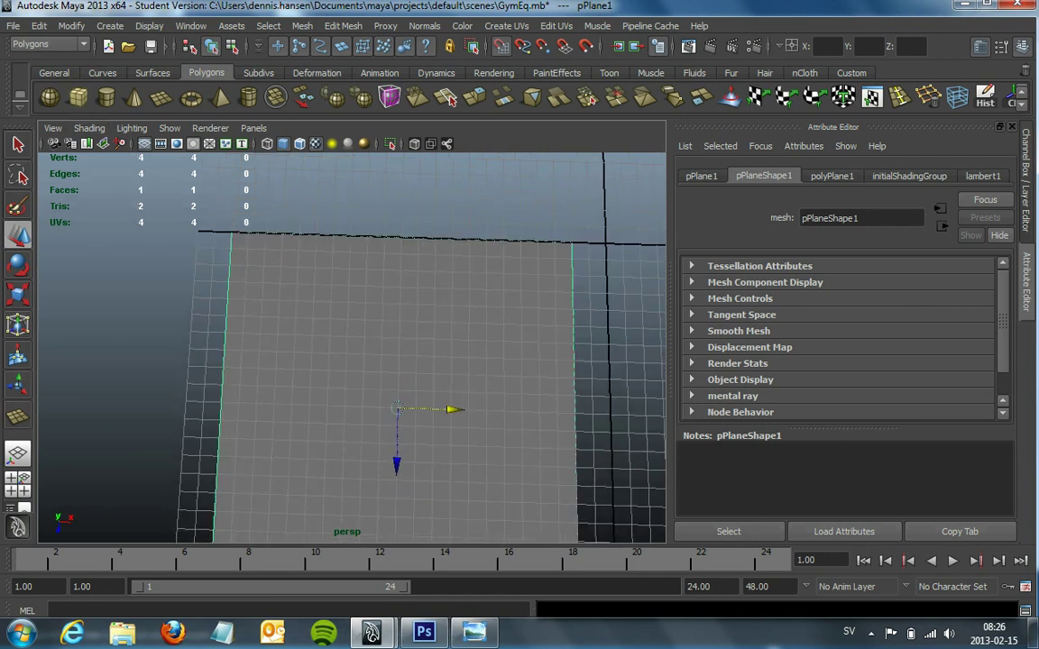
{"action": "scroll", "coordinate": [352, 347], "scroll_direction": "up", "scroll_amount": 2}
{"action": "scroll", "coordinate": [352, 347], "scroll_direction": "up", "scroll_amount": 3}
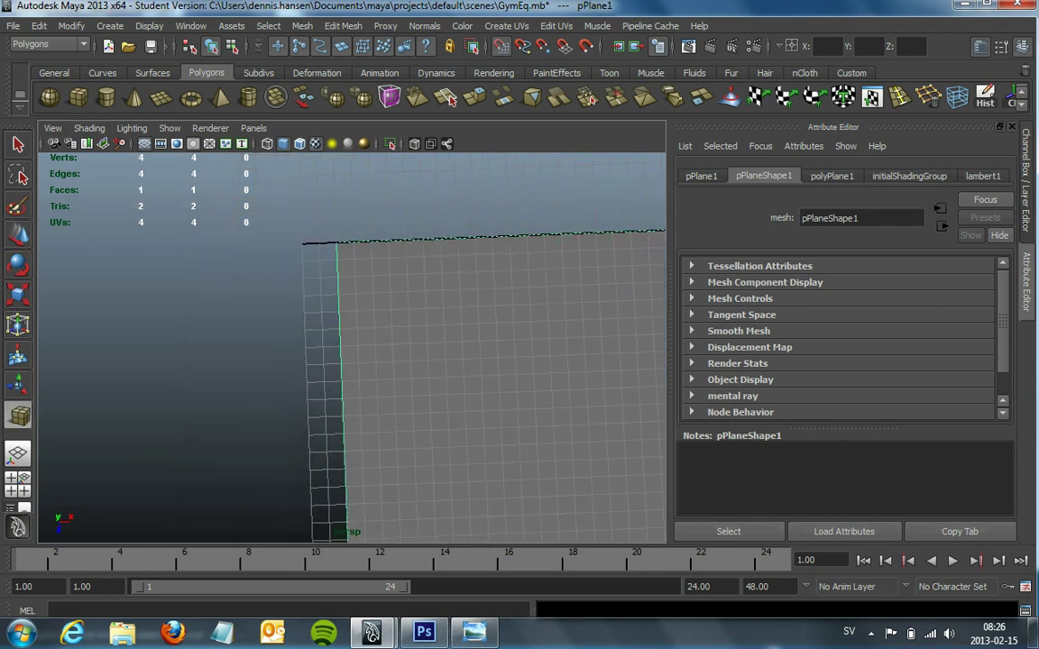
{"action": "scroll", "coordinate": [351, 347], "scroll_direction": "up", "scroll_amount": 3}
{"action": "scroll", "coordinate": [352, 348], "scroll_direction": "up", "scroll_amount": 2}
{"action": "scroll", "coordinate": [352, 348], "scroll_direction": "down", "scroll_amount": 3}
{"action": "scroll", "coordinate": [352, 347], "scroll_direction": "down", "scroll_amount": 3}
{"action": "scroll", "coordinate": [352, 347], "scroll_direction": "down", "scroll_amount": 1}
{"action": "left_click_drag", "start_coordinate": [221, 297], "coordinate": [311, 206]}
{"action": "key", "text": "w"}
{"action": "left_click_drag", "start_coordinate": [406, 378], "coordinate": [361, 298], "text": "alt"}
{"action": "left_click_drag", "start_coordinate": [352, 348], "coordinate": [361, 307], "text": "alt"}
{"action": "scroll", "coordinate": [352, 348], "scroll_direction": "up", "scroll_amount": 3}
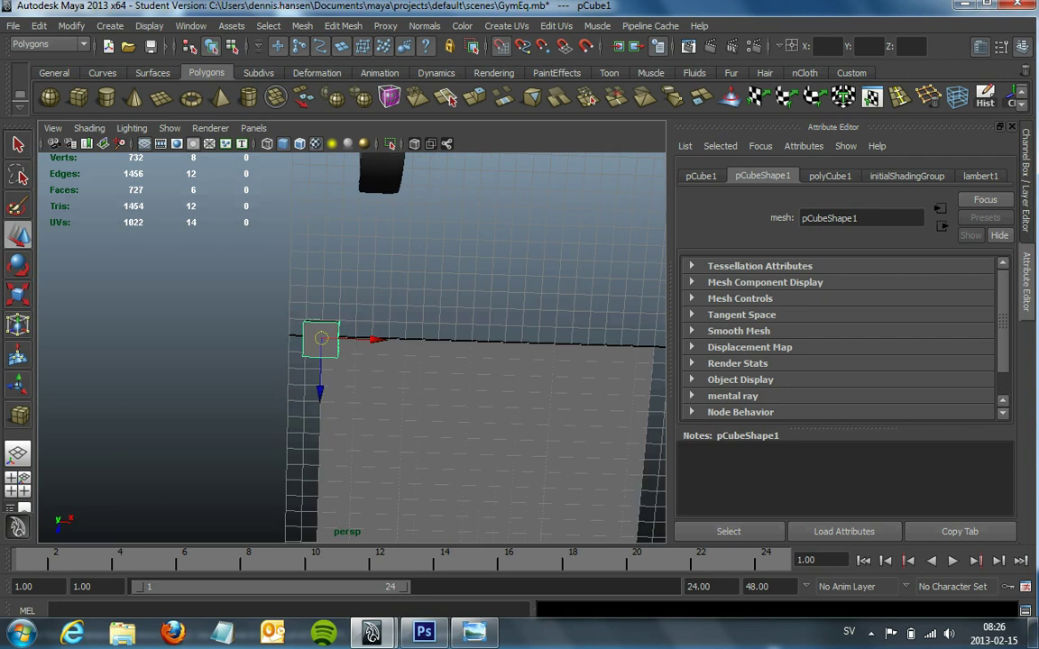
{"action": "left_click_drag", "start_coordinate": [352, 347], "coordinate": [356, 298], "text": "alt"}
{"action": "scroll", "coordinate": [352, 347], "scroll_direction": "up", "scroll_amount": 2}
Undo that cube and redraw it beside the plane's corner.
{"action": "key", "text": "ctrl+z"}
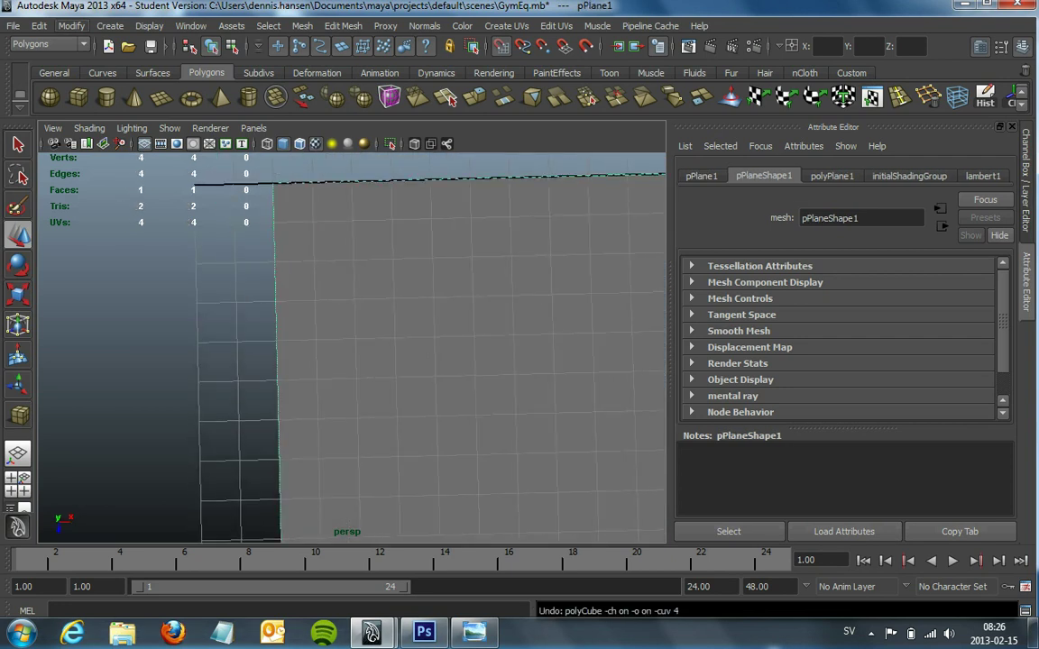
{"action": "left_click", "coordinate": [78, 96]}
{"action": "mouse_move", "coordinate": [220, 158]}
{"action": "left_mouse_down"}
{"action": "mouse_move", "coordinate": [307, 217]}
{"action": "mouse_move", "coordinate": [307, 198]}
{"action": "left_mouse_up"}
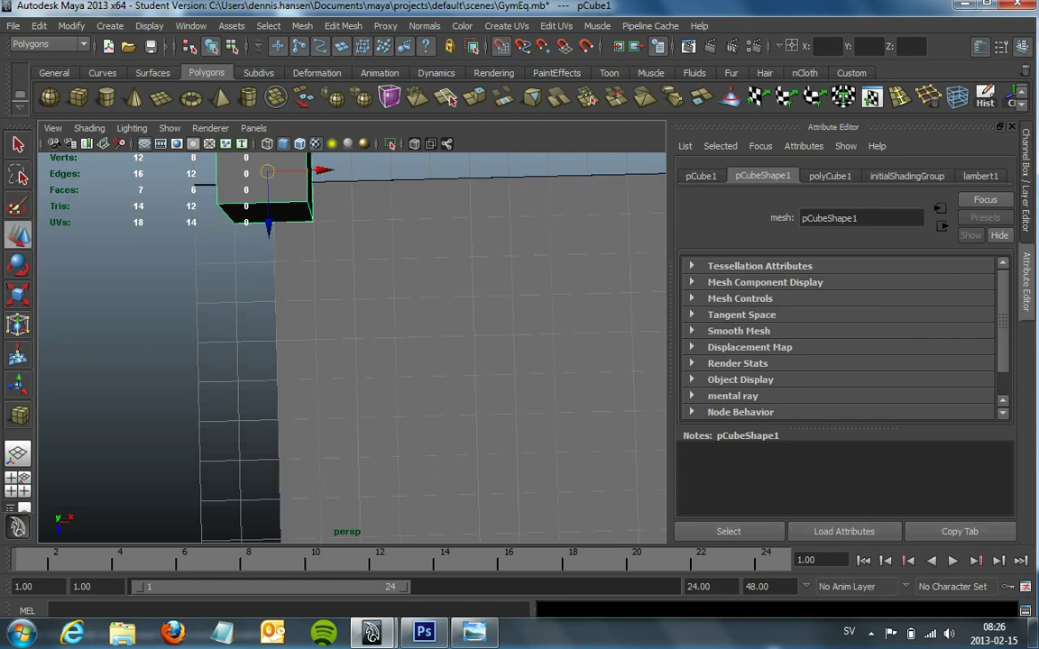
{"action": "middle_click_drag", "start_coordinate": [361, 270], "coordinate": [388, 379], "text": "alt"}
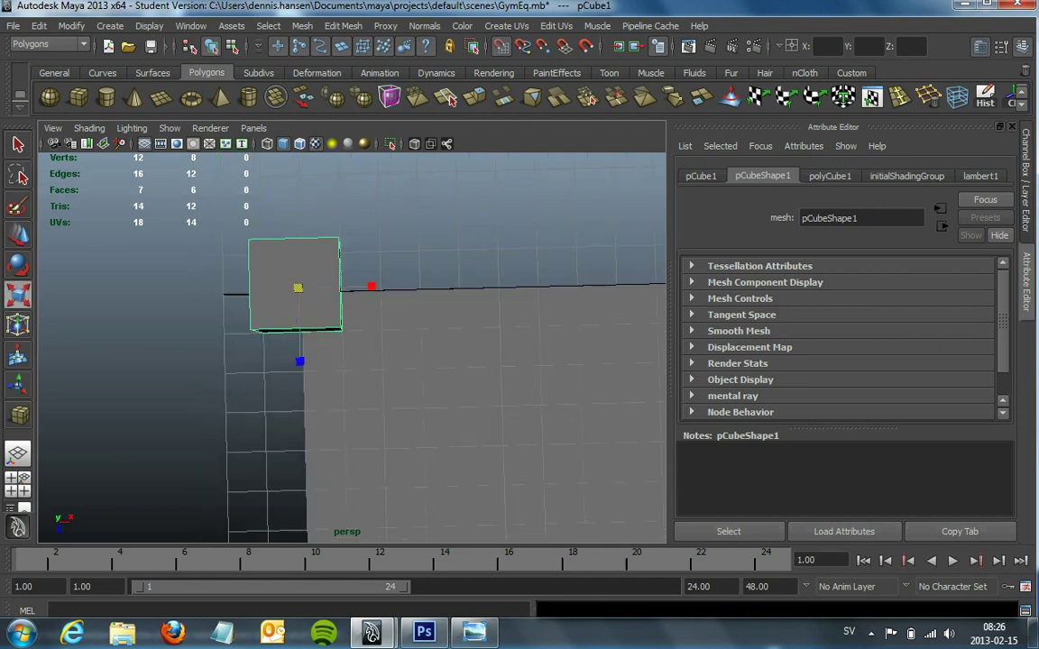
{"action": "middle_click_drag", "start_coordinate": [406, 361], "coordinate": [420, 381], "text": "alt"}
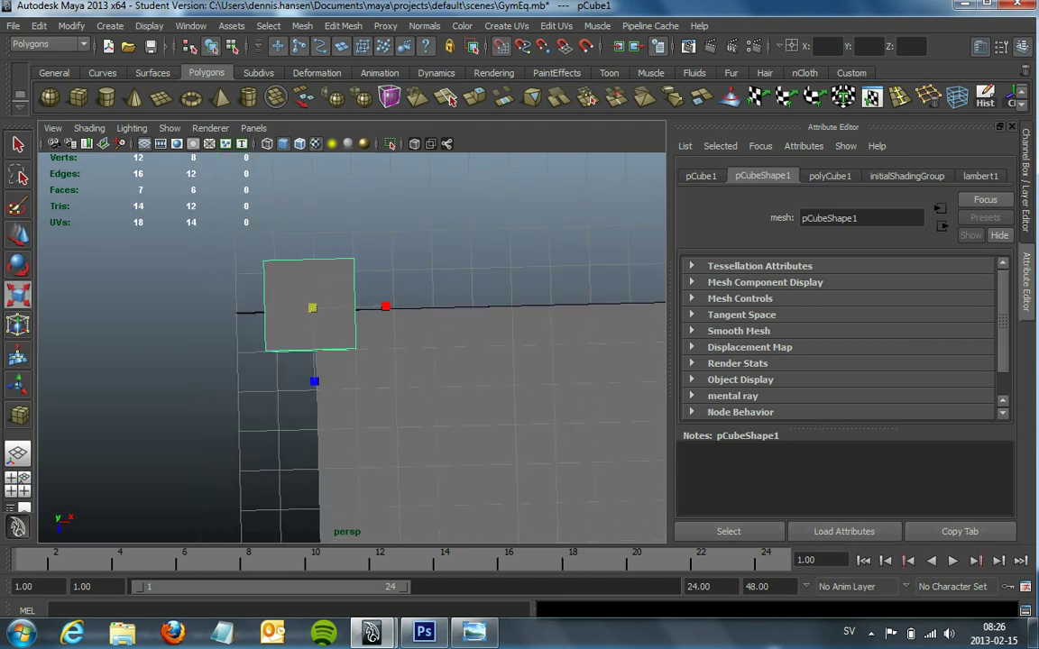
Select the cube's top vertices and lower them to flatten the block.
{"action": "right_click", "coordinate": [292, 266]}
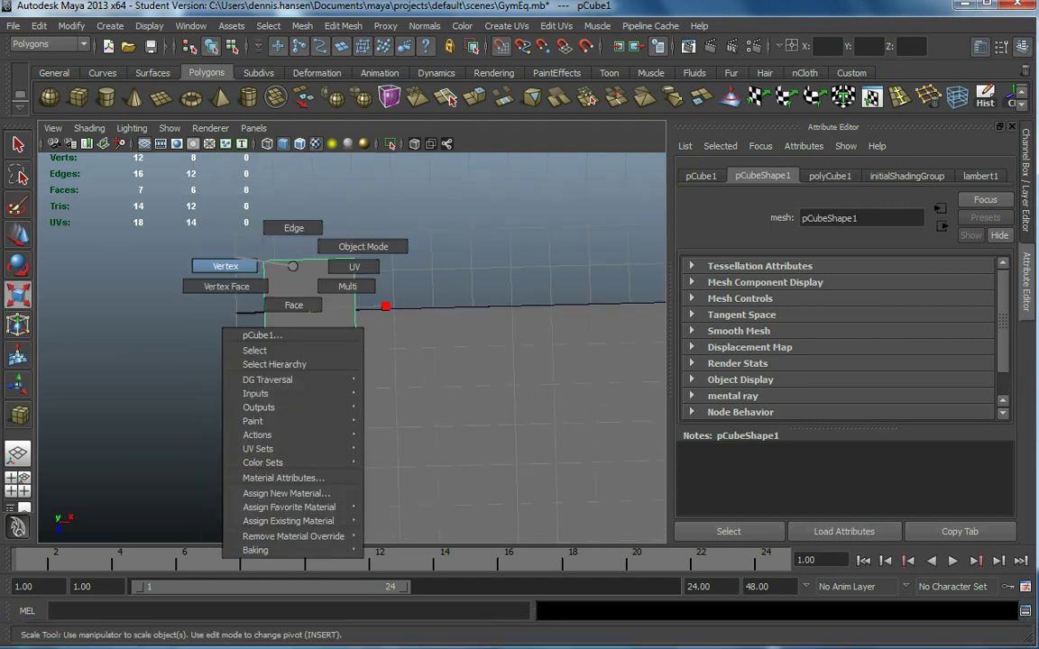
{"action": "left_click", "coordinate": [225, 266]}
{"action": "left_click", "coordinate": [268, 266]}
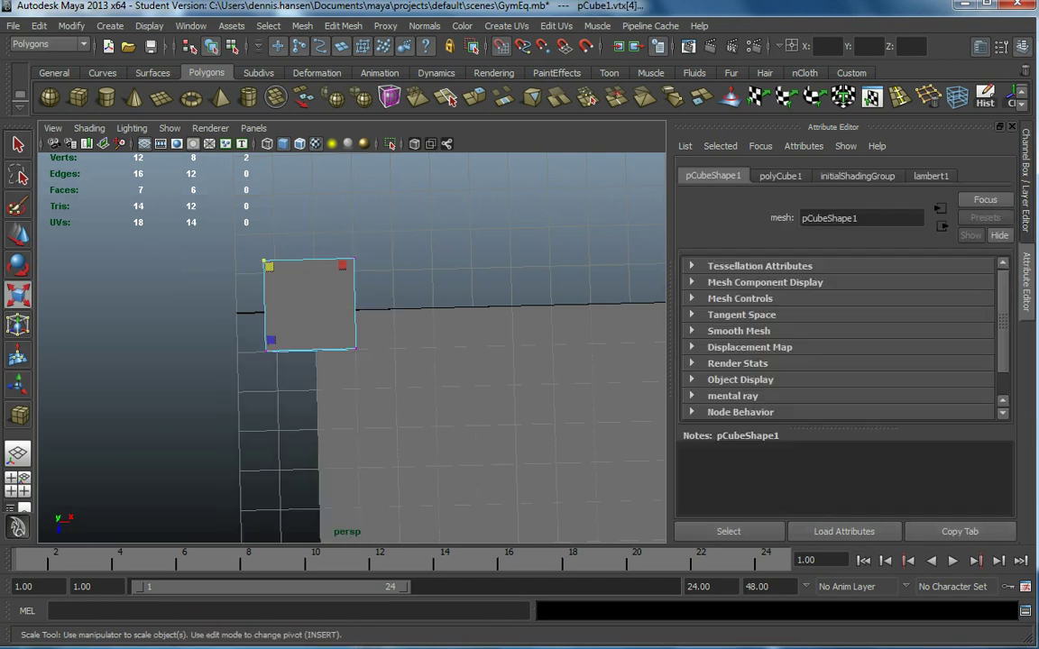
{"action": "key", "text": "w"}
{"action": "mouse_move", "coordinate": [266, 264]}
{"action": "left_mouse_down", "text": "alt"}
{"action": "mouse_move", "coordinate": [285, 327]}
{"action": "mouse_move", "coordinate": [307, 302]}
{"action": "mouse_move", "coordinate": [359, 281]}
{"action": "mouse_move", "coordinate": [354, 379]}
{"action": "left_mouse_up", "text": "alt"}
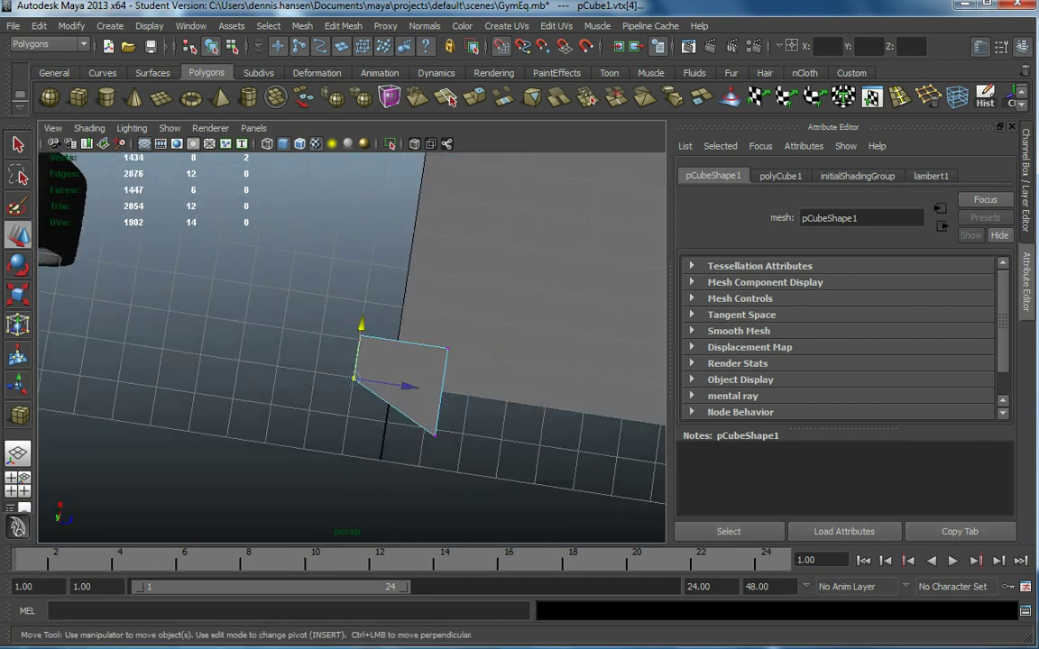
{"action": "left_click", "coordinate": [435, 435]}
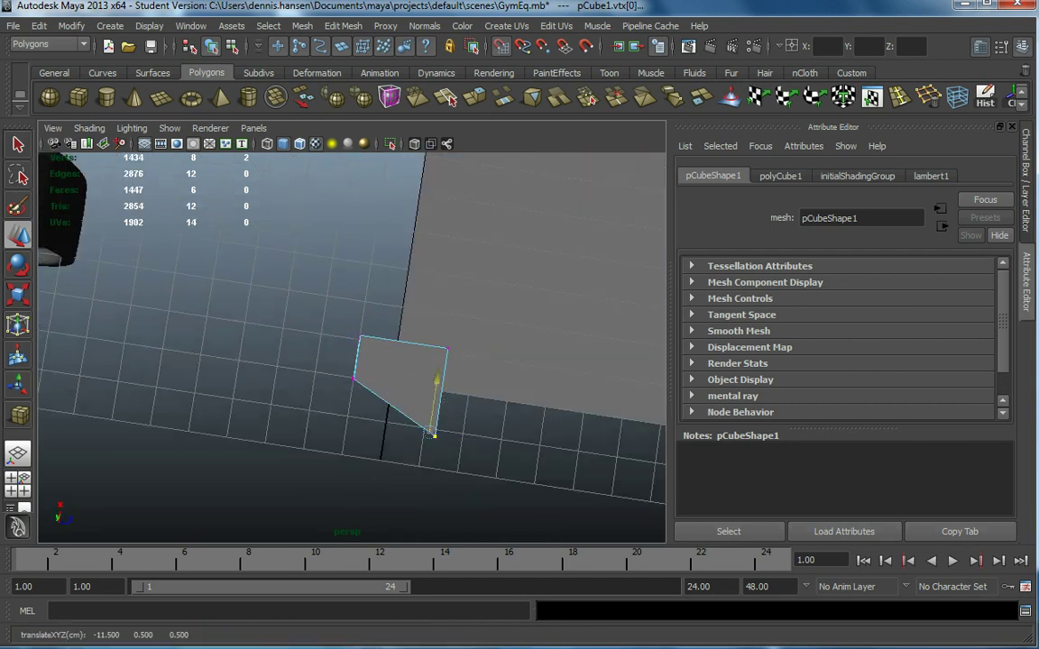
{"action": "left_click_drag", "start_coordinate": [435, 435], "coordinate": [447, 350]}
{"action": "key", "text": "ctrl+z"}
{"action": "key", "text": "ctrl+z"}
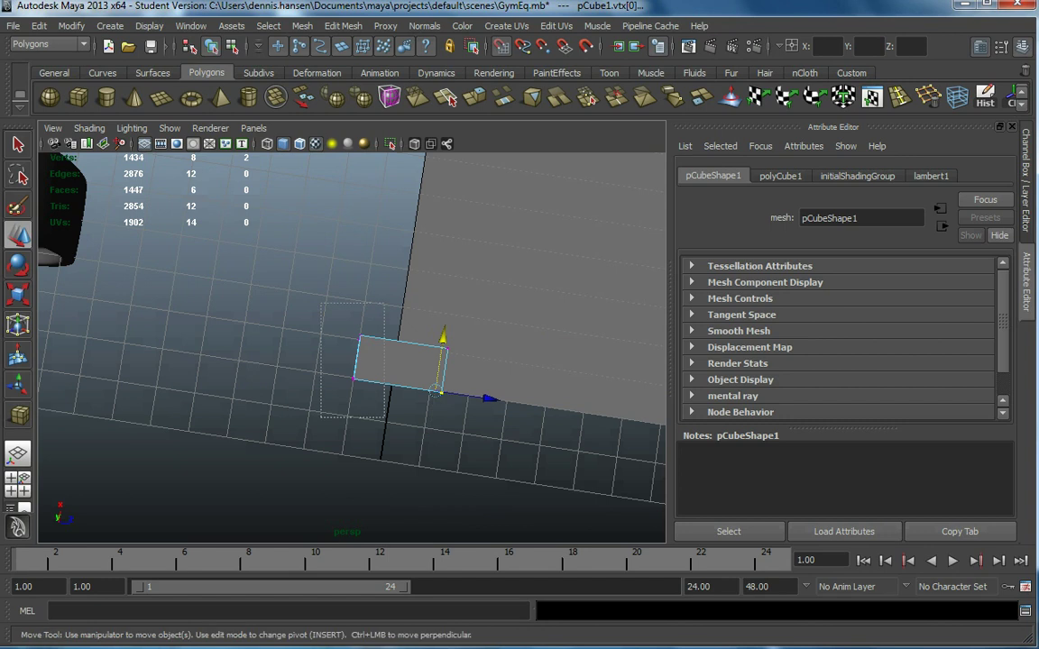
{"action": "mouse_move", "coordinate": [361, 361]}
{"action": "left_mouse_down", "text": "alt"}
{"action": "mouse_move", "coordinate": [379, 369]}
{"action": "mouse_move", "coordinate": [423, 343]}
{"action": "mouse_move", "coordinate": [387, 342]}
{"action": "mouse_move", "coordinate": [414, 325]}
{"action": "mouse_move", "coordinate": [388, 352]}
{"action": "mouse_move", "coordinate": [388, 271]}
{"action": "mouse_move", "coordinate": [387, 360]}
{"action": "left_mouse_up", "text": "alt"}
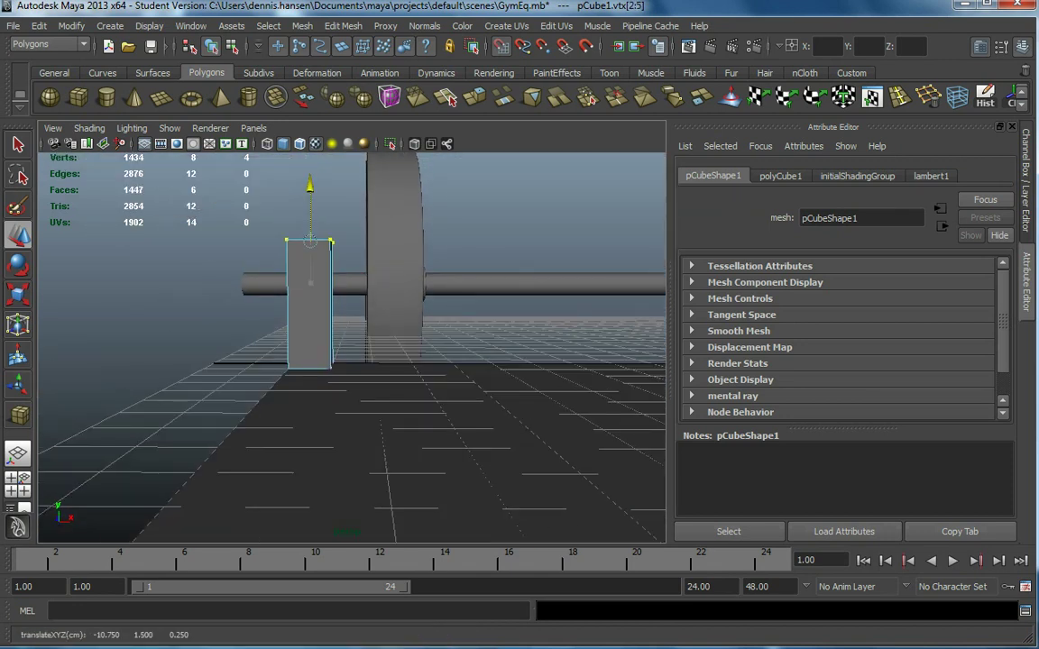
{"action": "mouse_move", "coordinate": [309, 194]}
{"action": "left_mouse_down"}
{"action": "mouse_move", "coordinate": [309, 271]}
{"action": "mouse_move", "coordinate": [342, 325]}
{"action": "mouse_move", "coordinate": [306, 270]}
{"action": "mouse_move", "coordinate": [257, 495]}
{"action": "left_mouse_up"}
Return the cube to object mode and select pCube1.
{"action": "key", "text": "f"}
{"action": "left_click", "coordinate": [289, 310]}
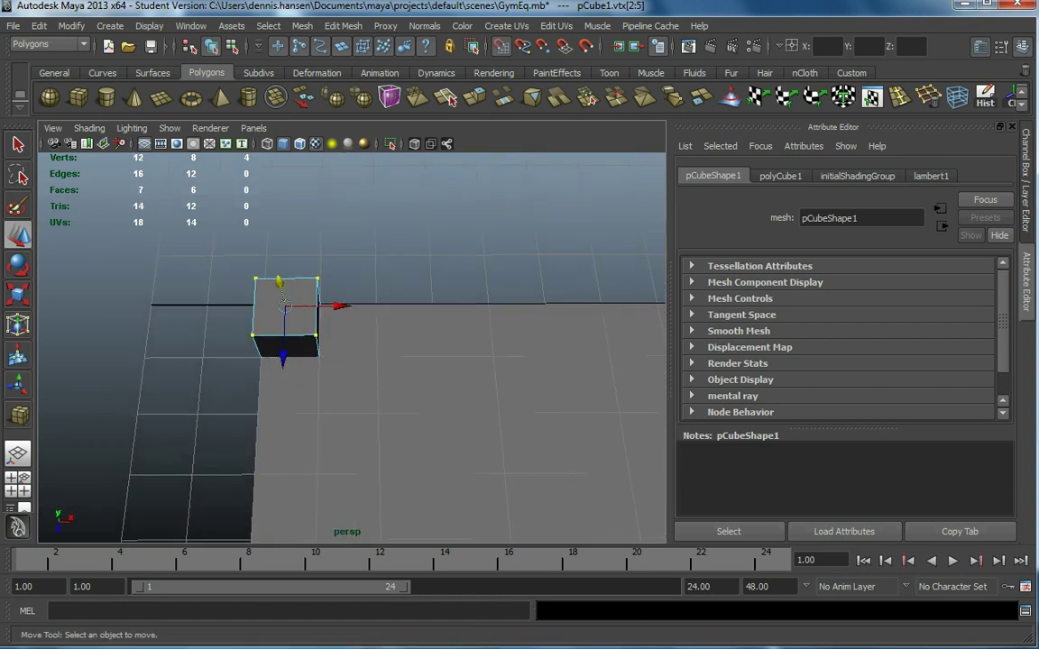
{"action": "right_click", "coordinate": [290, 310]}
{"action": "right_click_drag", "start_coordinate": [289, 310], "coordinate": [360, 290]}
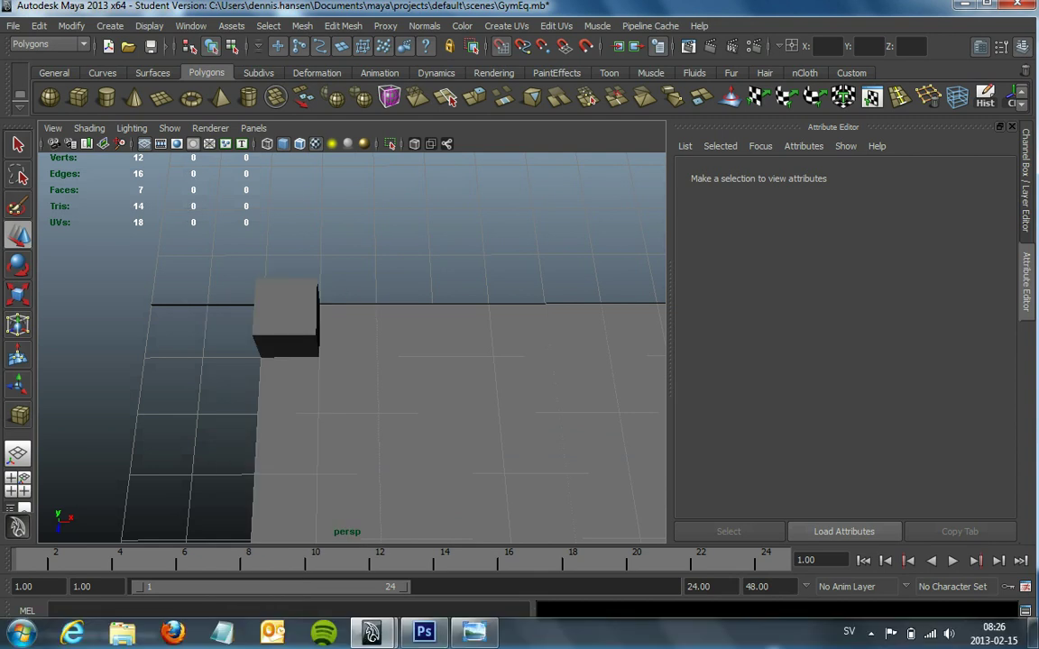
{"action": "left_click", "coordinate": [451, 414]}
{"action": "left_click", "coordinate": [286, 320]}
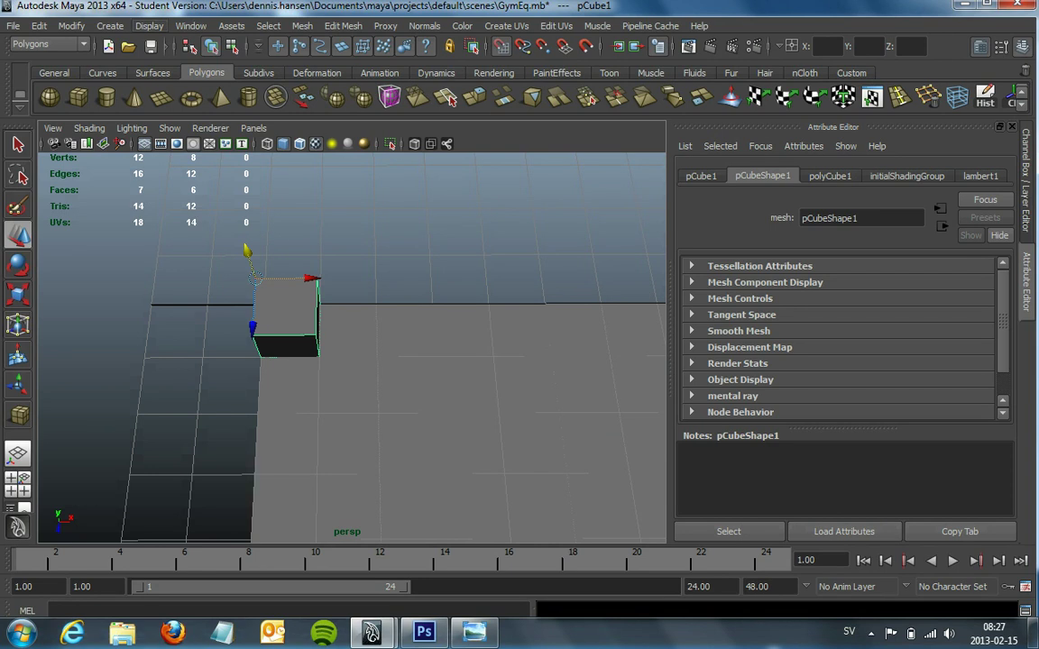
{"action": "left_click", "coordinate": [149, 25]}
Set the grid Subdivisions back to 40 in Grid Options and apply.
{"action": "left_click", "coordinate": [239, 49]}
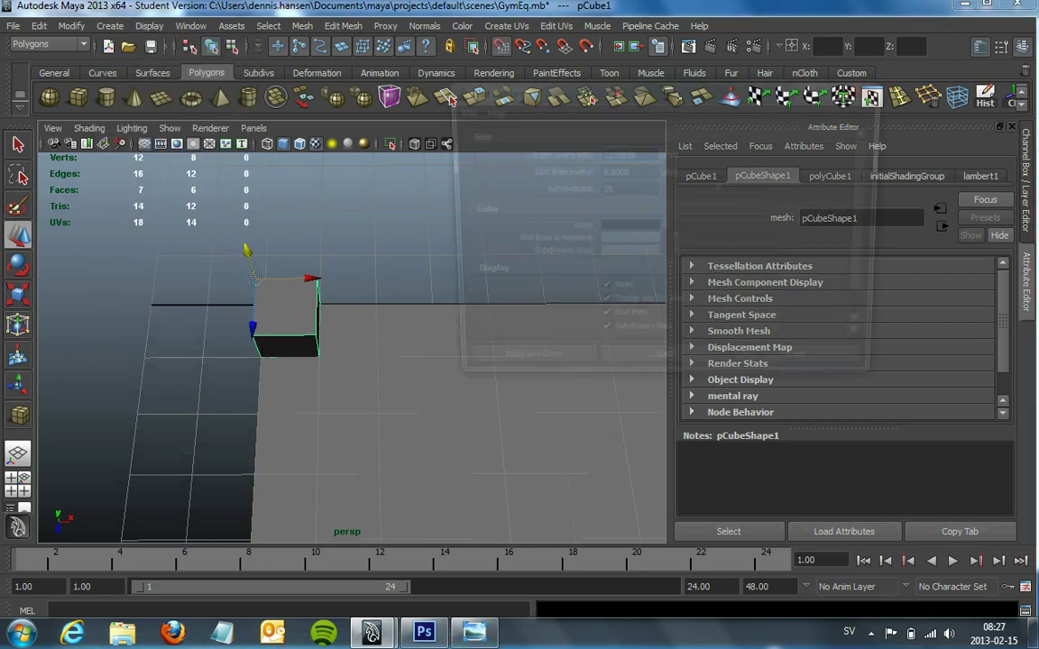
{"action": "key", "text": "Tab"}
{"action": "key", "text": "Tab"}
{"action": "type", "text": "40"}
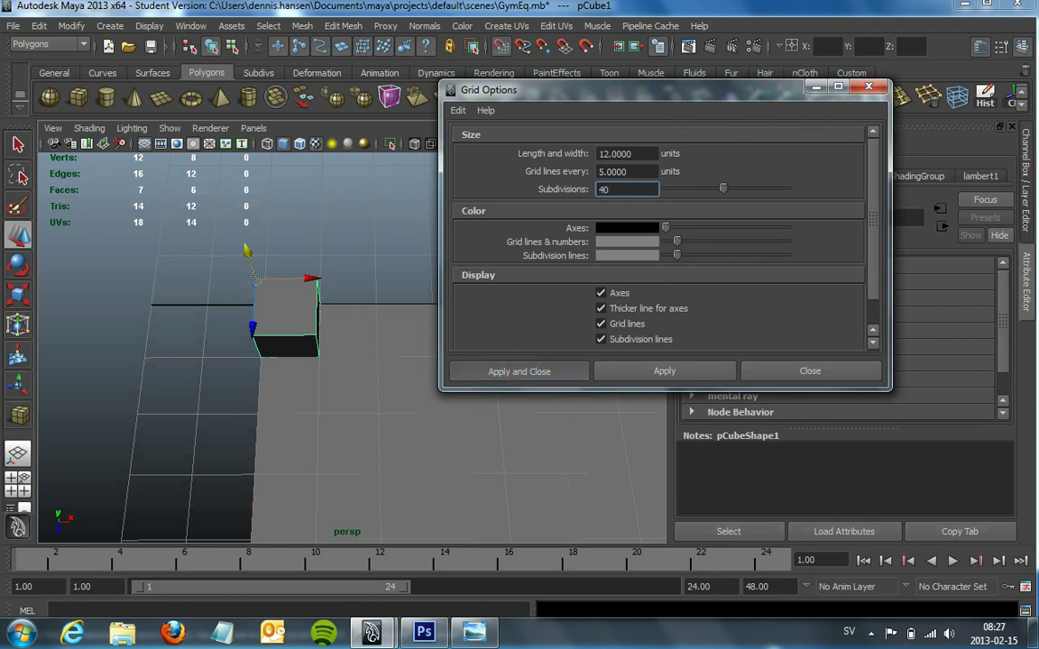
{"action": "left_click", "coordinate": [519, 370]}
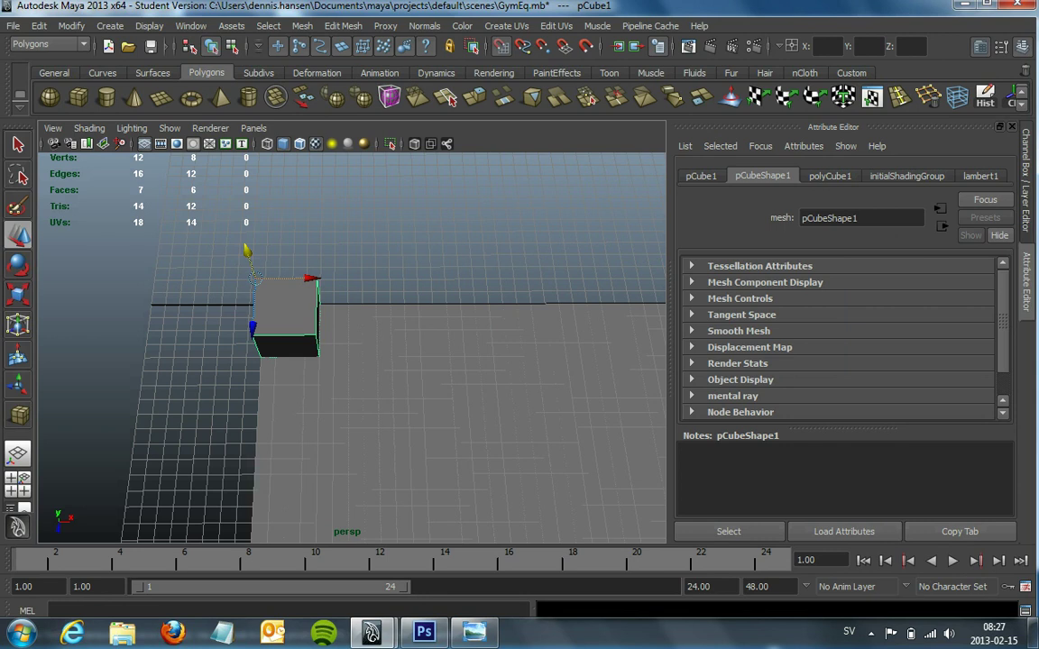
{"action": "key", "text": "bracketleft"}
{"action": "key", "text": "bracketleft"}
Center the cube's pivot and frame the view on it.
{"action": "key", "text": "bracketright"}
{"action": "key", "text": "bracketright"}
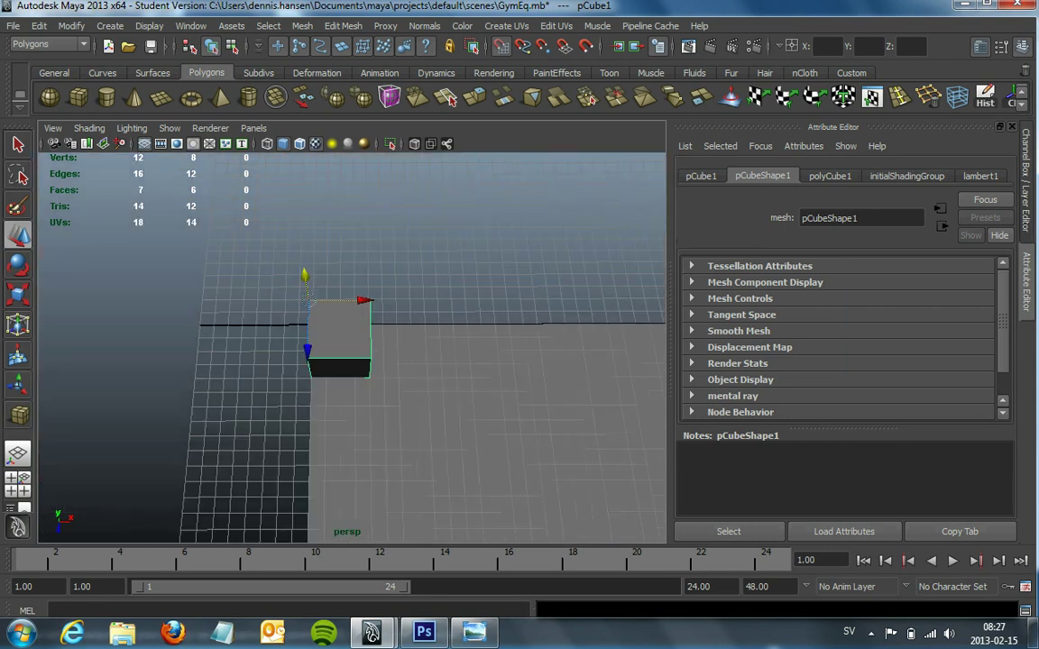
{"action": "key", "text": "bracketleft"}
{"action": "key", "text": "bracketleft"}
{"action": "right_click", "coordinate": [318, 351]}
{"action": "key", "text": "Escape"}
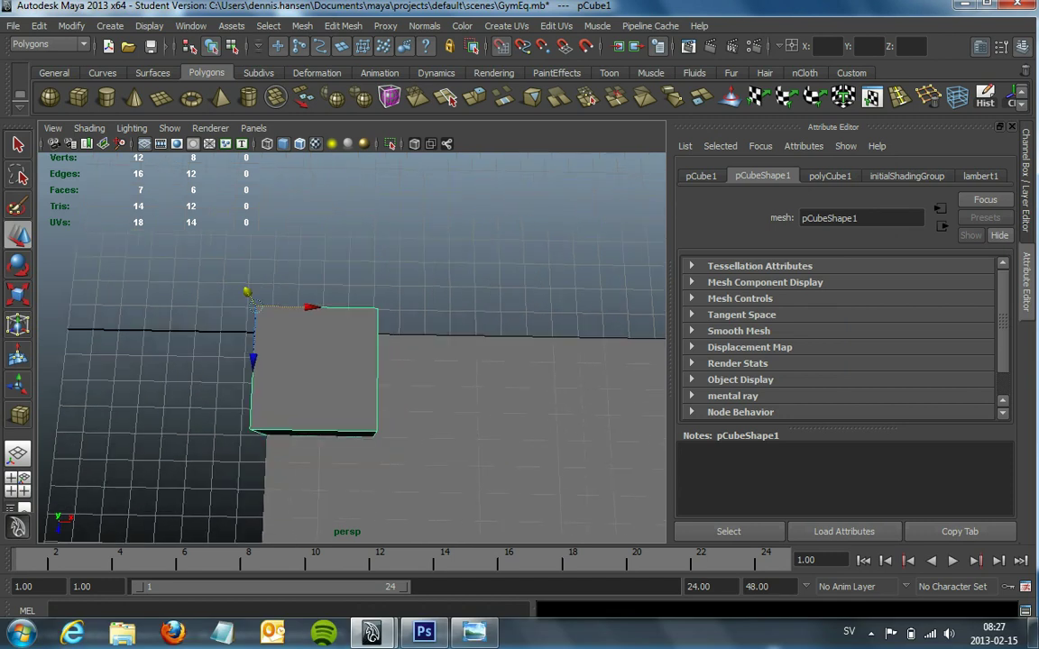
{"action": "key", "text": "bracketleft"}
{"action": "key", "text": "bracketleft"}
{"action": "key", "text": "bracketleft"}
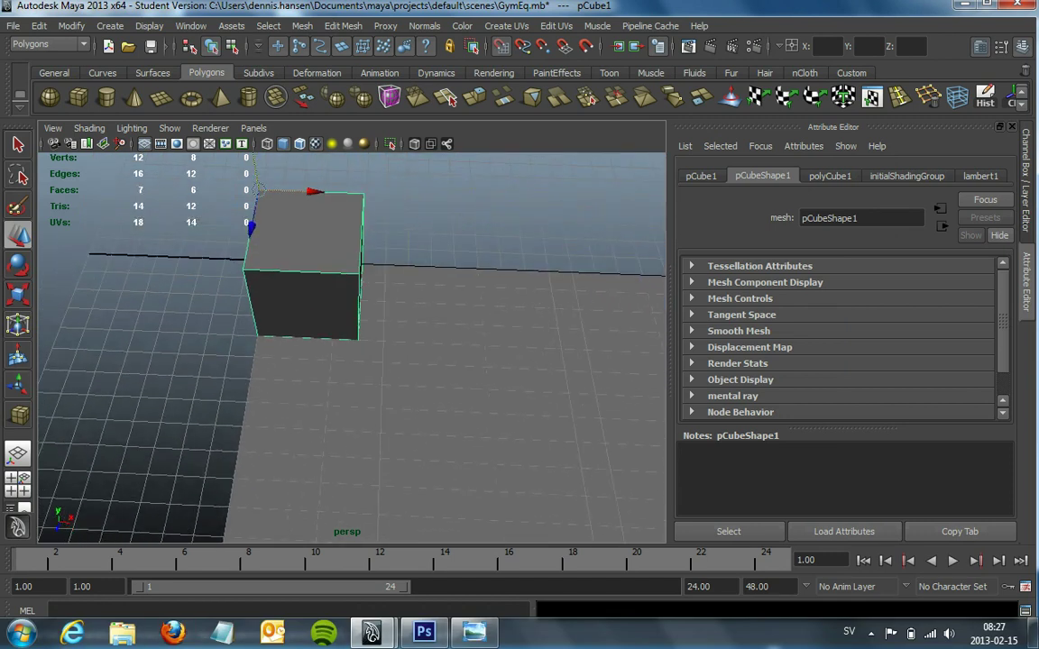
{"action": "key", "text": "e"}
{"action": "key", "text": "bracketleft"}
{"action": "key", "text": "bracketleft"}
{"action": "key", "text": "bracketleft"}
{"action": "key", "text": "bracketleft"}
{"action": "key", "text": "bracketleft"}
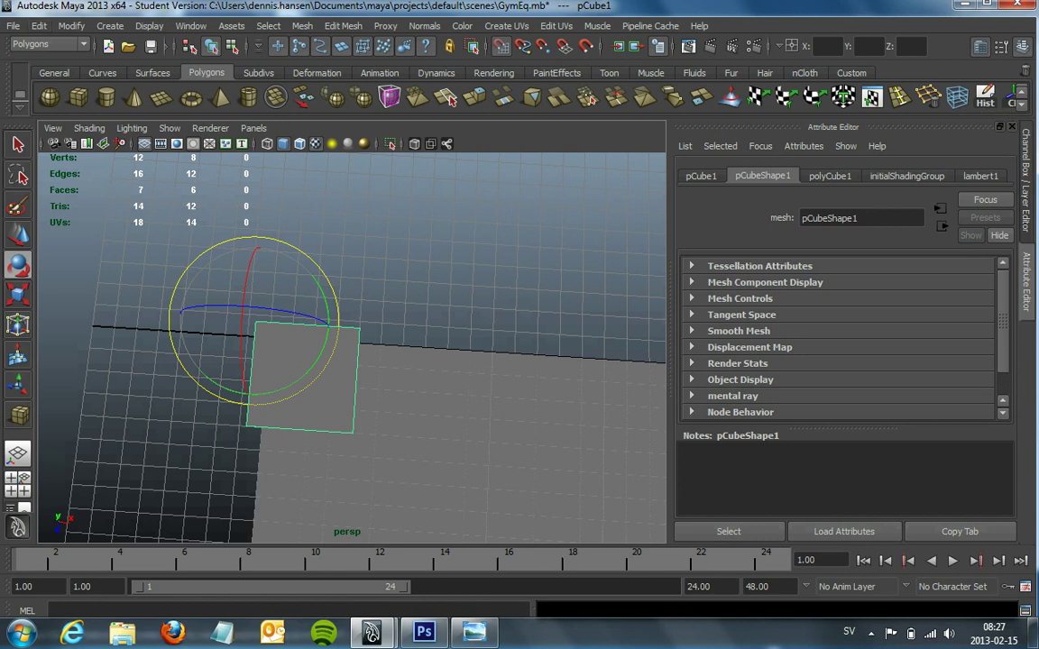
{"action": "left_click", "coordinate": [149, 25]}
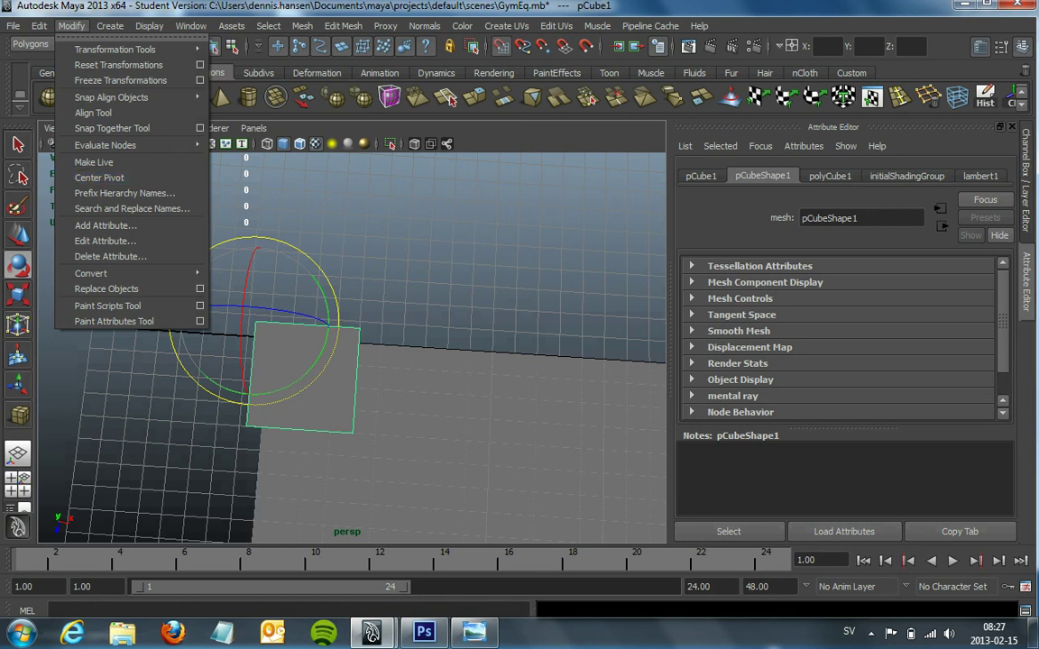
{"action": "left_click", "coordinate": [99, 177]}
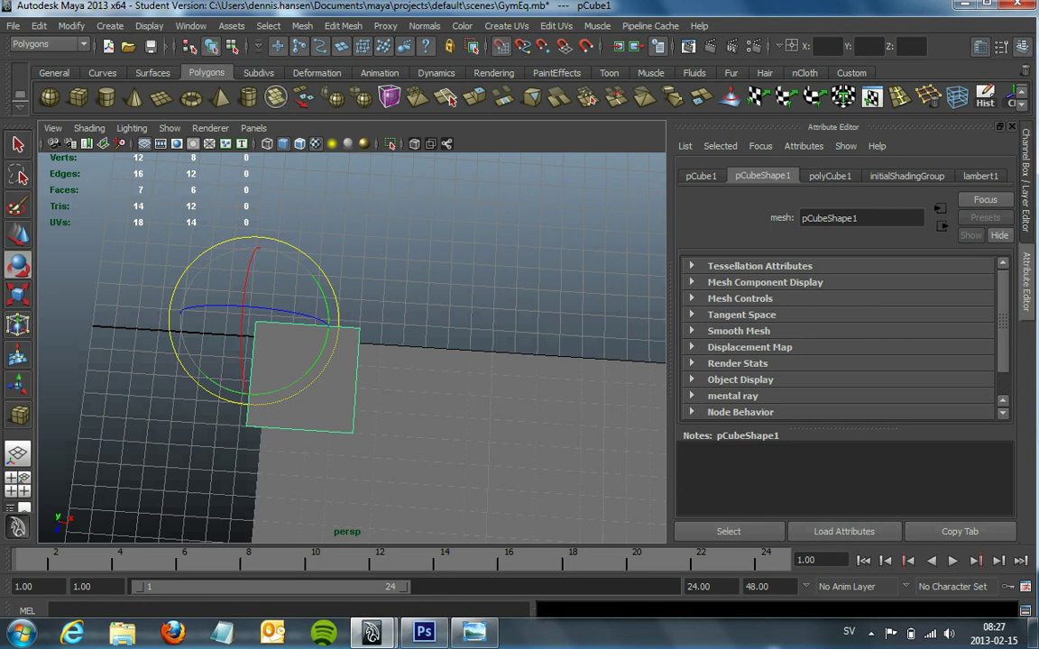
{"action": "key", "text": "f"}
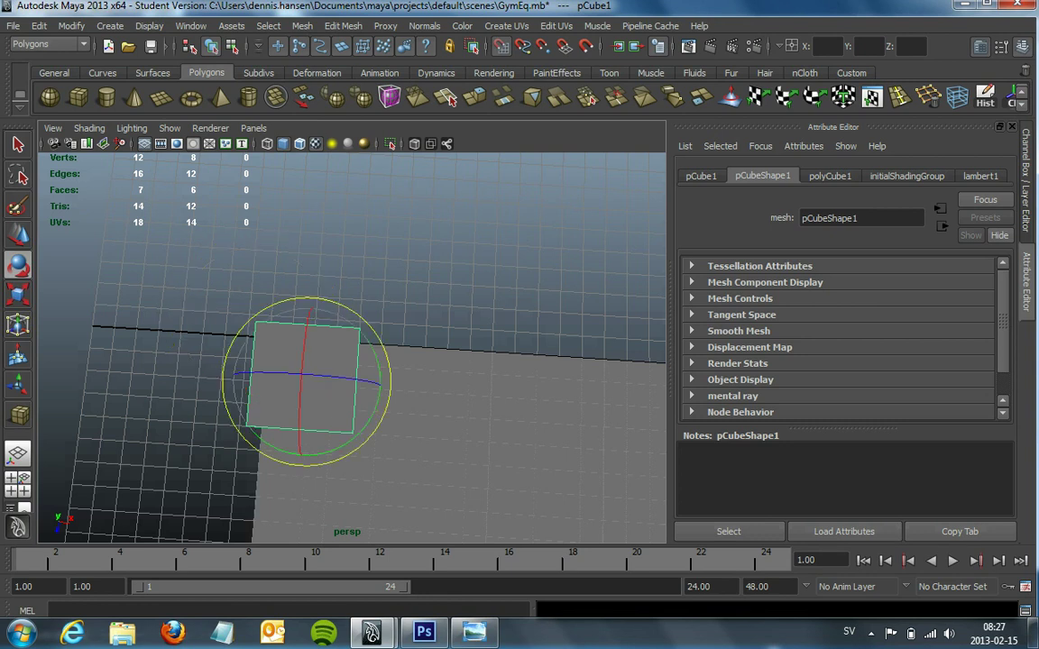
Undo a trial rotation of the cube and switch to the four-view layout.
{"action": "mouse_move", "coordinate": [361, 315]}
{"action": "left_mouse_down", "text": "alt"}
{"action": "mouse_move", "coordinate": [378, 388]}
{"action": "mouse_move", "coordinate": [406, 333]}
{"action": "left_mouse_up", "text": "alt"}
{"action": "mouse_move", "coordinate": [311, 271]}
{"action": "left_mouse_down"}
{"action": "mouse_move", "coordinate": [342, 306]}
{"action": "mouse_move", "coordinate": [312, 281]}
{"action": "left_mouse_up"}
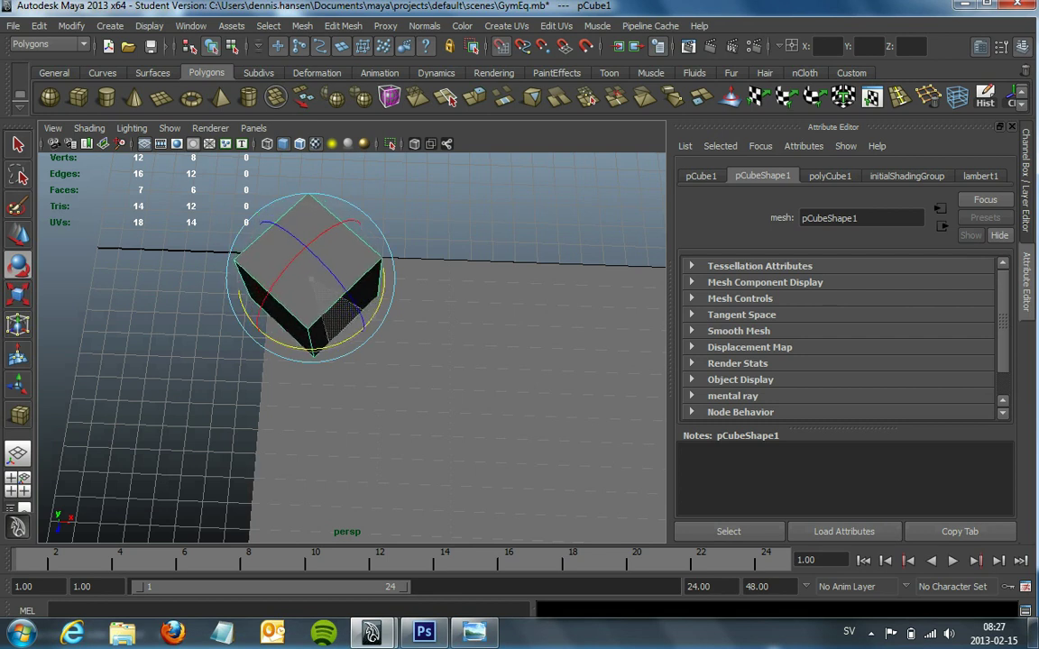
{"action": "left_click_drag", "start_coordinate": [361, 379], "coordinate": [396, 306], "text": "alt"}
{"action": "key", "text": "ctrl+z"}
{"action": "key", "text": "space"}
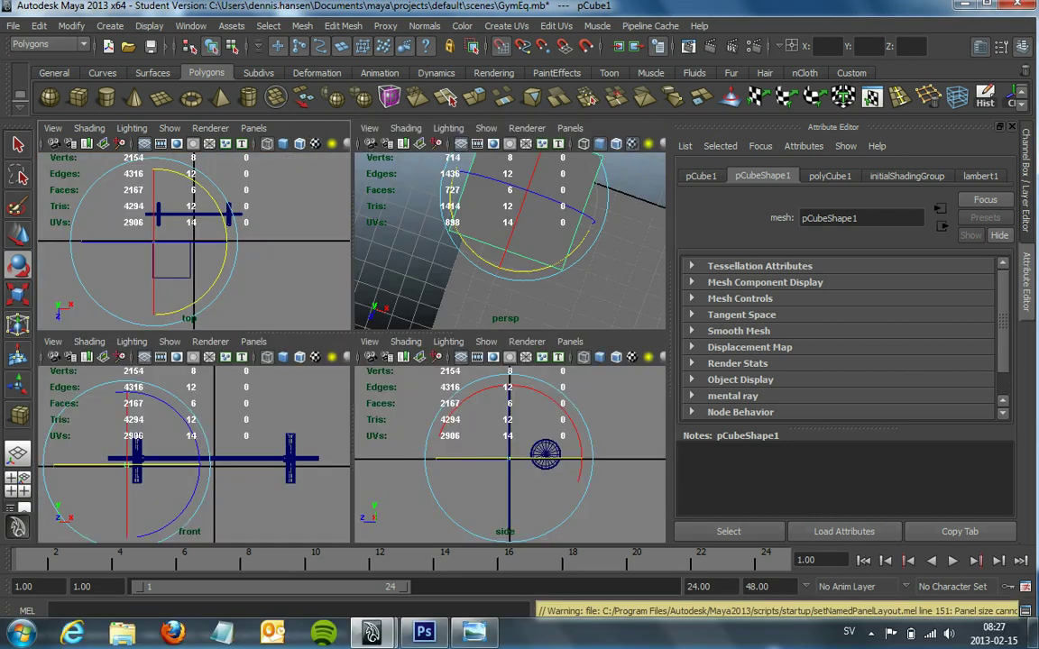
In a maximized top view, rotate pCube1 about 45° into a diamond, then reselect it.
{"action": "key", "text": "space"}
{"action": "middle_click_drag", "start_coordinate": [351, 347], "coordinate": [139, 349], "text": "alt"}
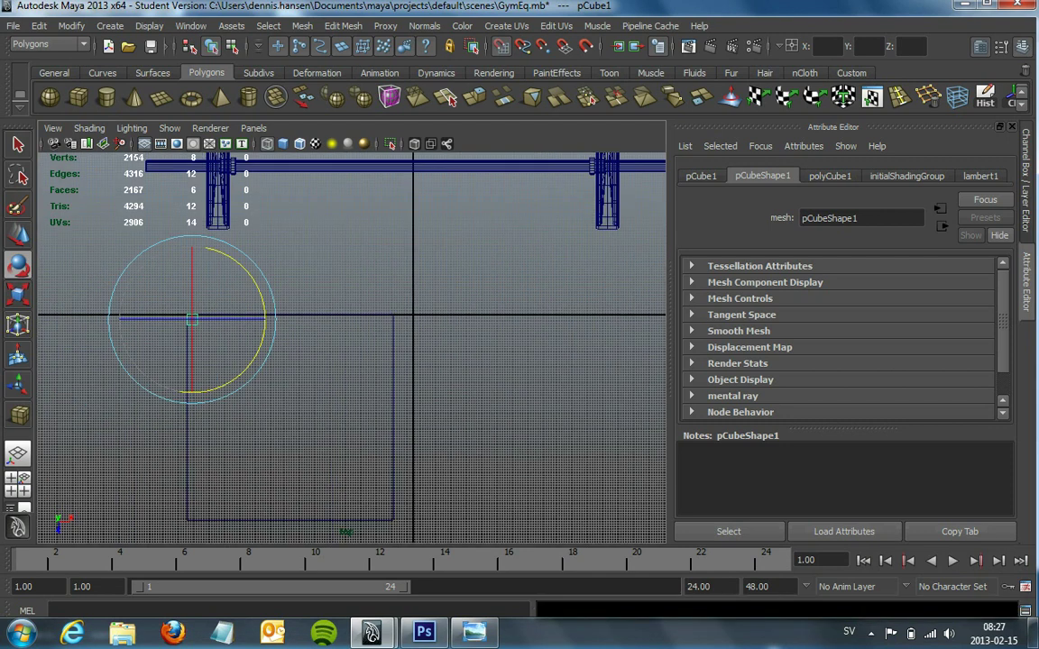
{"action": "scroll", "coordinate": [352, 347], "scroll_direction": "up", "scroll_amount": 5}
{"action": "middle_click_drag", "start_coordinate": [352, 347], "coordinate": [523, 293], "text": "alt"}
{"action": "mouse_move", "coordinate": [361, 343]}
{"action": "middle_mouse_down", "text": "alt"}
{"action": "mouse_move", "coordinate": [462, 372]}
{"action": "mouse_move", "coordinate": [427, 448]}
{"action": "mouse_move", "coordinate": [463, 412]}
{"action": "mouse_move", "coordinate": [518, 433]}
{"action": "middle_mouse_up", "text": "alt"}
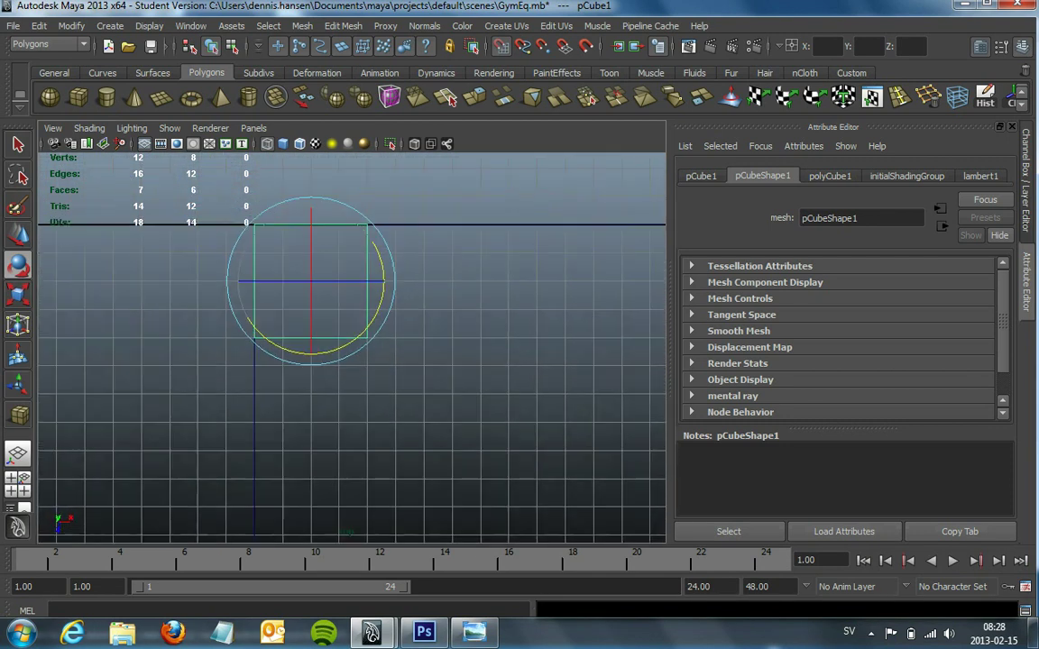
{"action": "left_click_drag", "start_coordinate": [383, 298], "coordinate": [359, 335]}
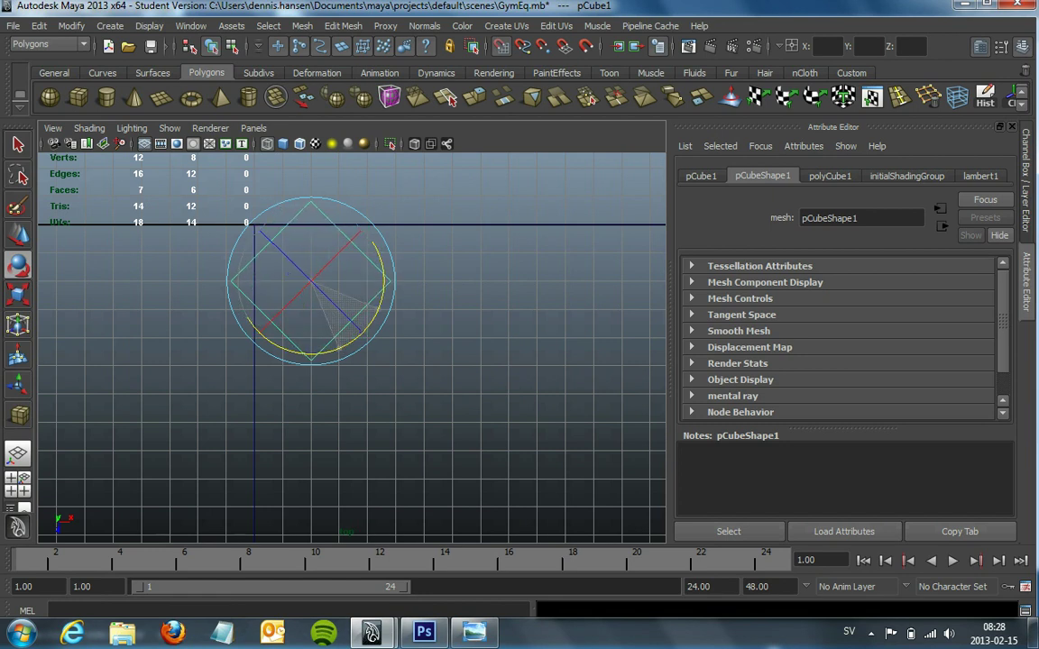
{"action": "left_click", "coordinate": [469, 423]}
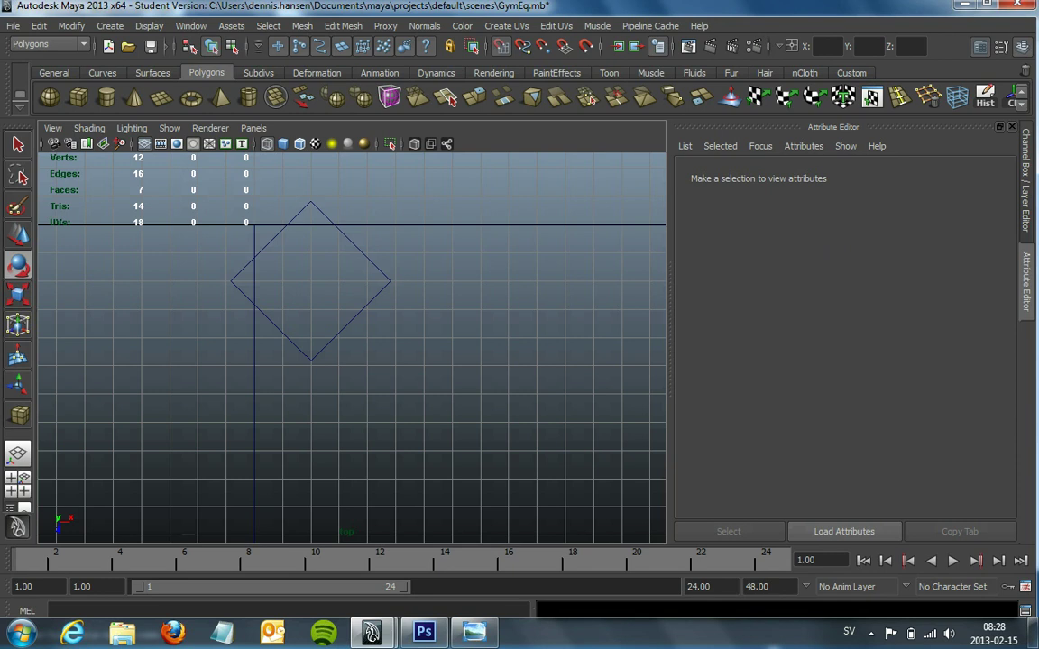
{"action": "right_click_drag", "start_coordinate": [385, 276], "coordinate": [452, 257]}
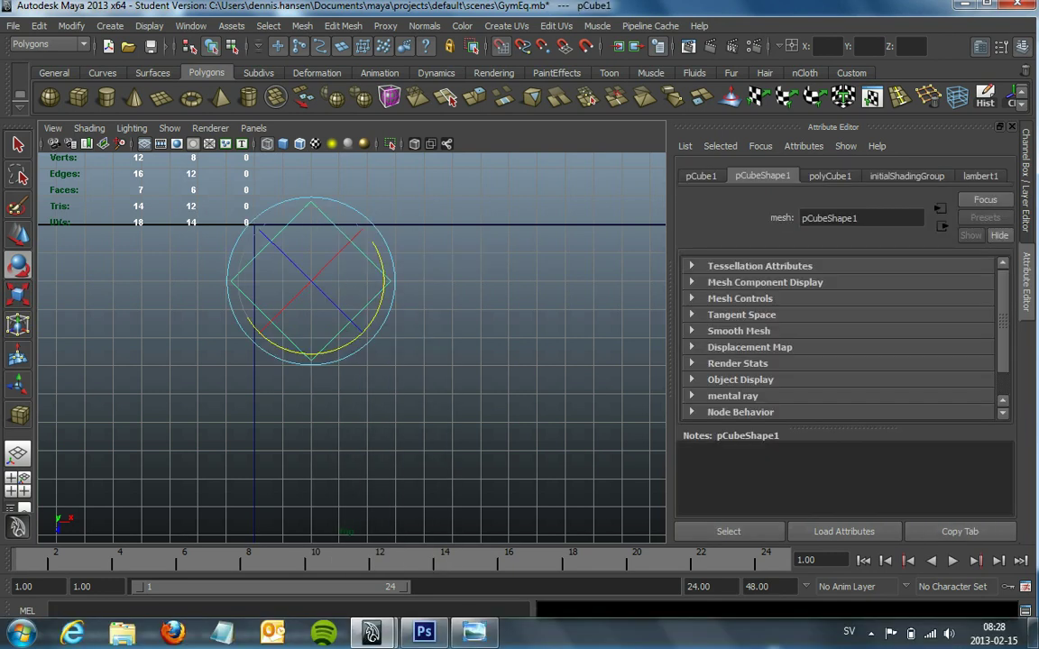
{"action": "key", "text": "q"}
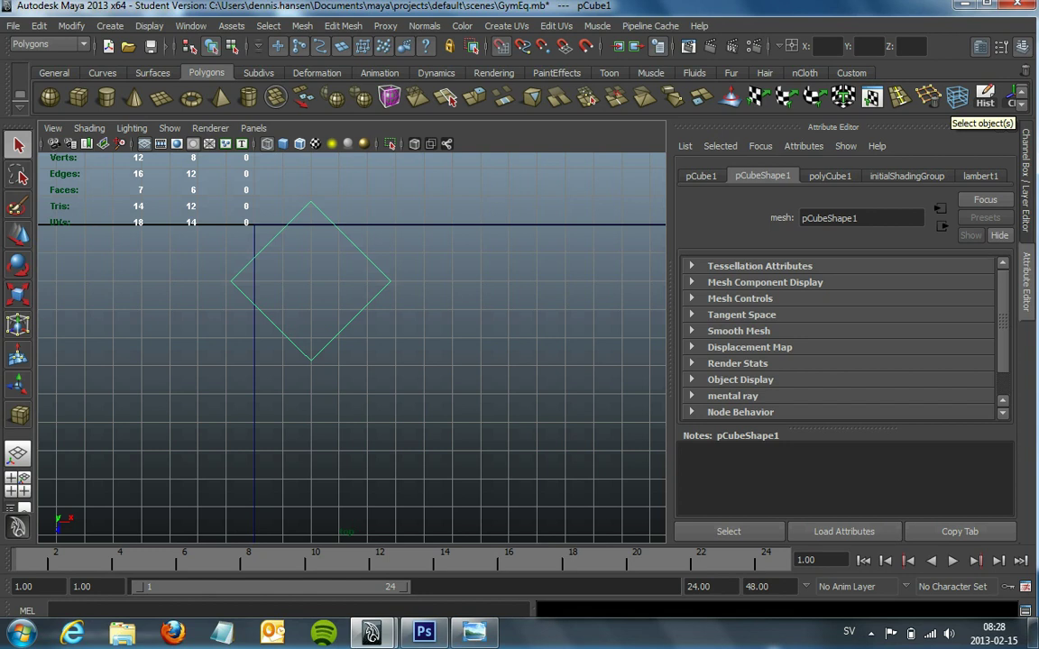
Switch to the Animation menu set, add a lattice to the cube, inspect it, then remove it.
{"action": "left_click", "coordinate": [49, 44]}
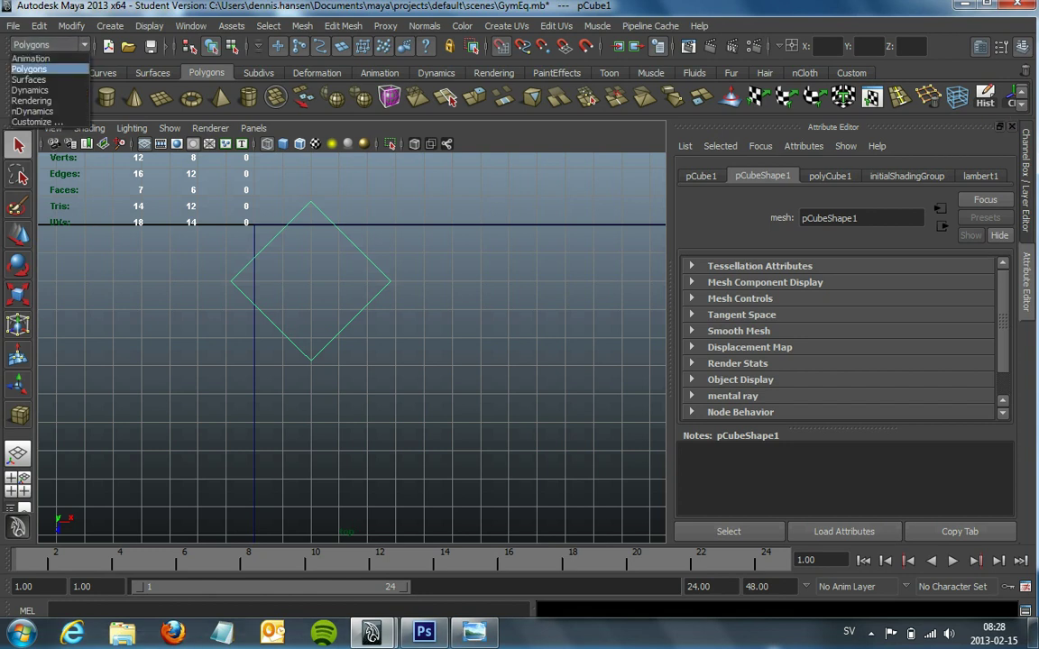
{"action": "left_click", "coordinate": [30, 57]}
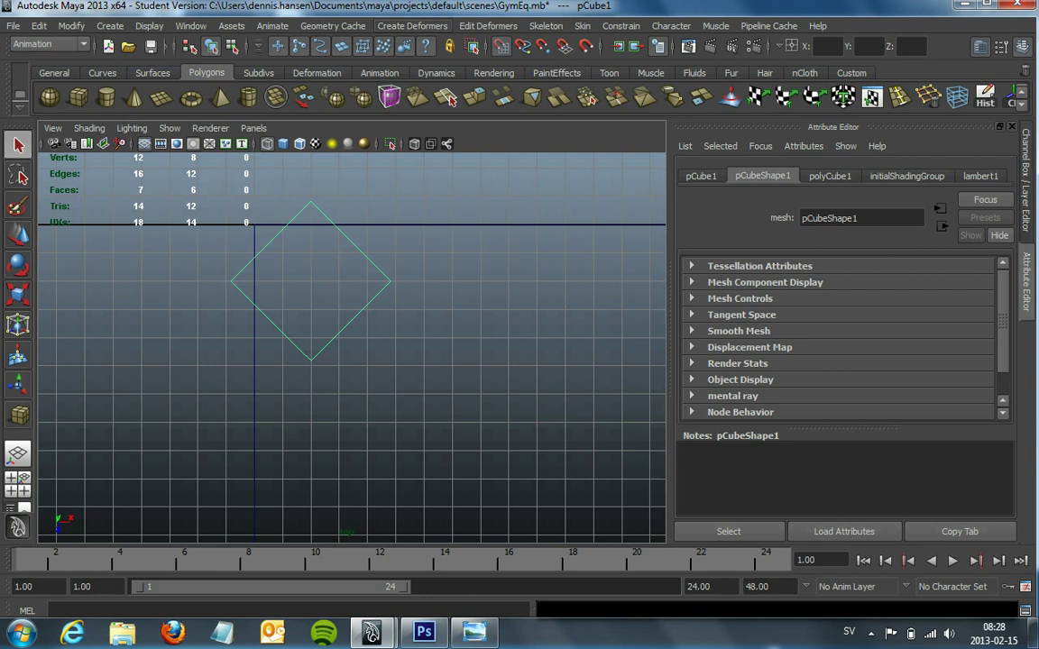
{"action": "left_click", "coordinate": [412, 25]}
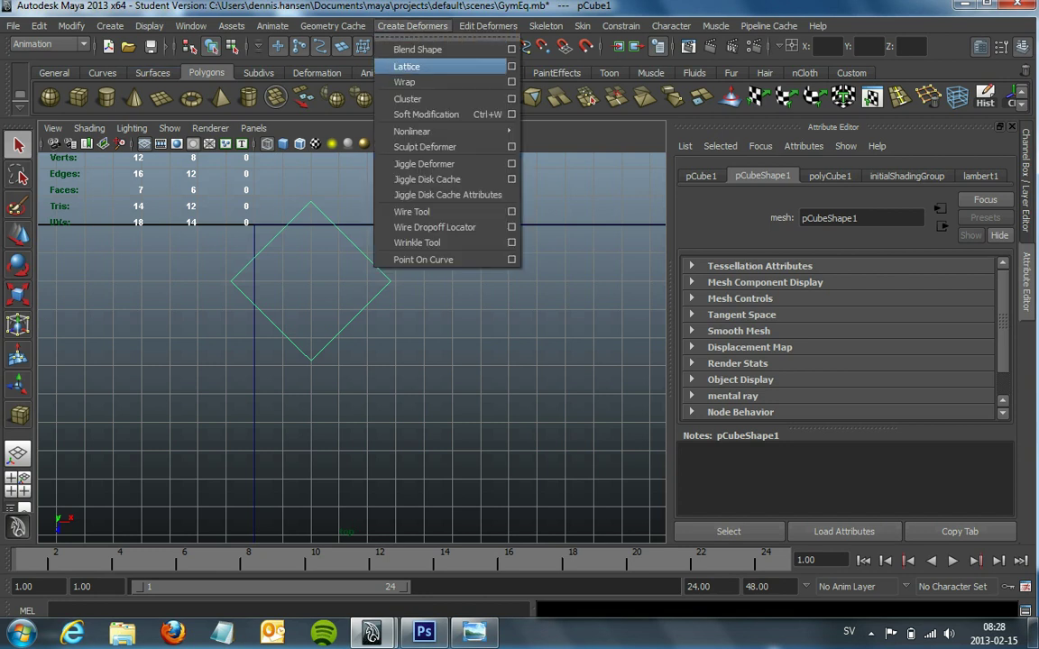
{"action": "left_click", "coordinate": [406, 67]}
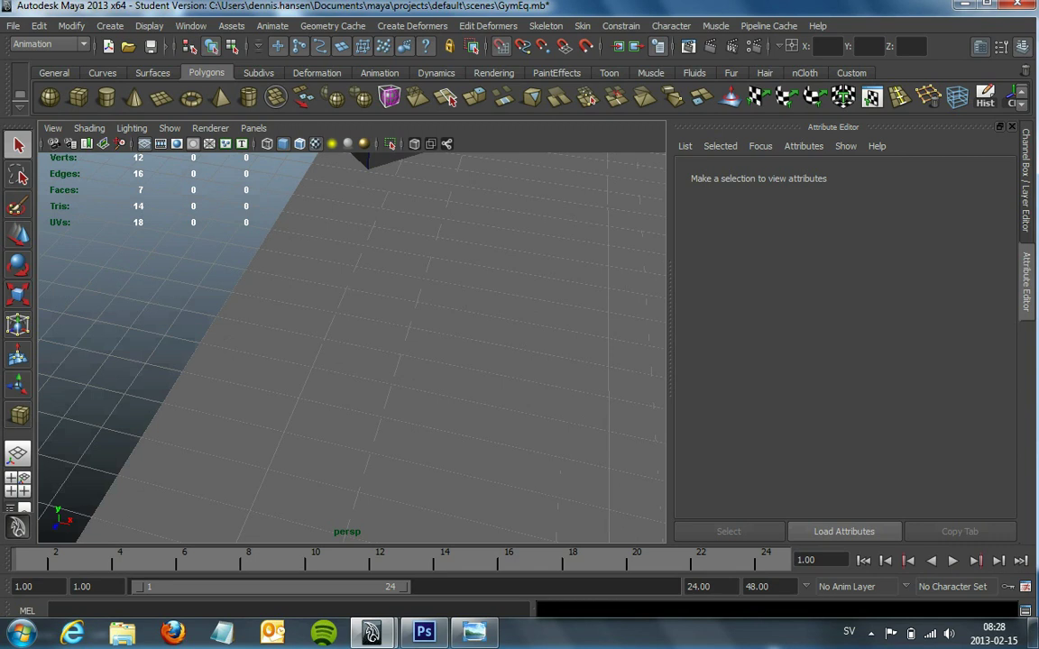
{"action": "key", "text": "a"}
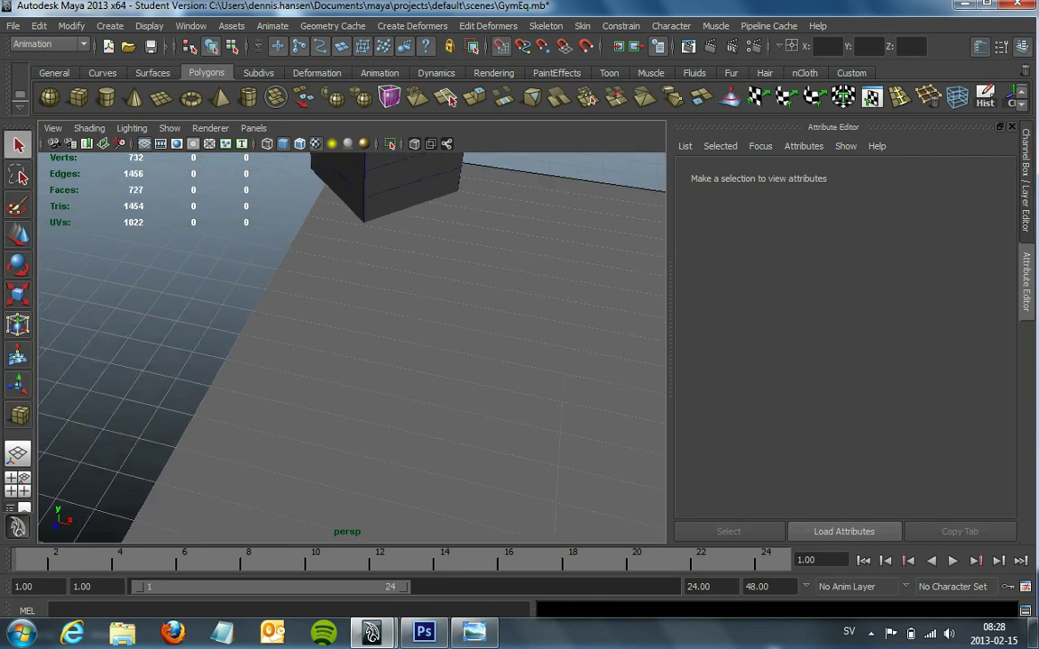
{"action": "left_click", "coordinate": [388, 261]}
{"action": "mouse_move", "coordinate": [361, 379]}
{"action": "left_mouse_down", "text": "alt"}
{"action": "mouse_move", "coordinate": [433, 361]}
{"action": "mouse_move", "coordinate": [392, 377]}
{"action": "left_mouse_up", "text": "alt"}
{"action": "key", "text": "f"}
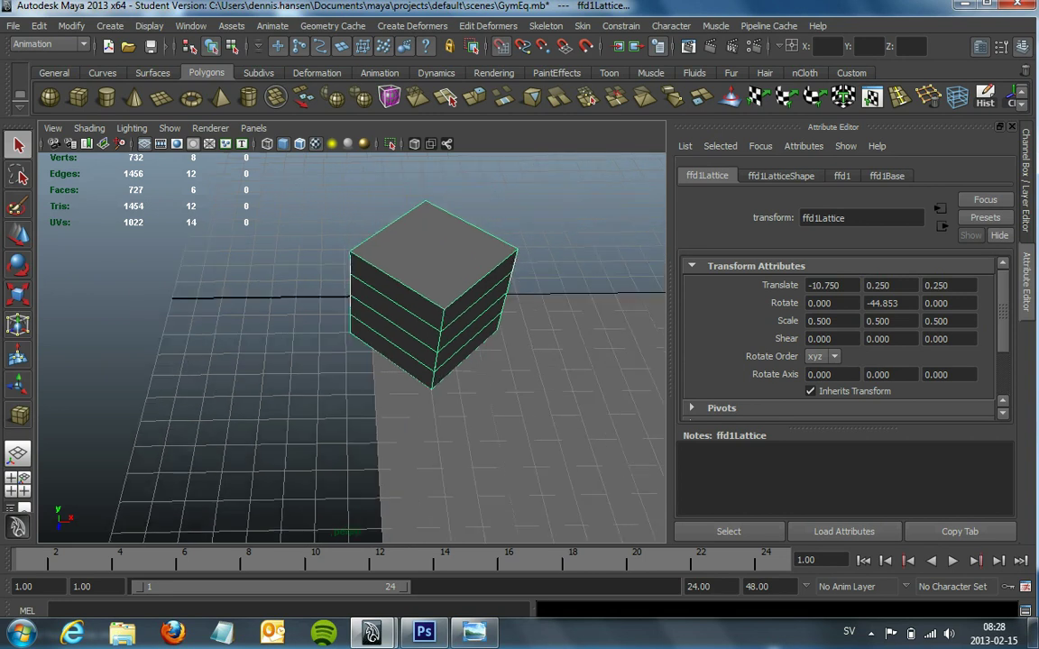
{"action": "key", "text": "ctrl+z"}
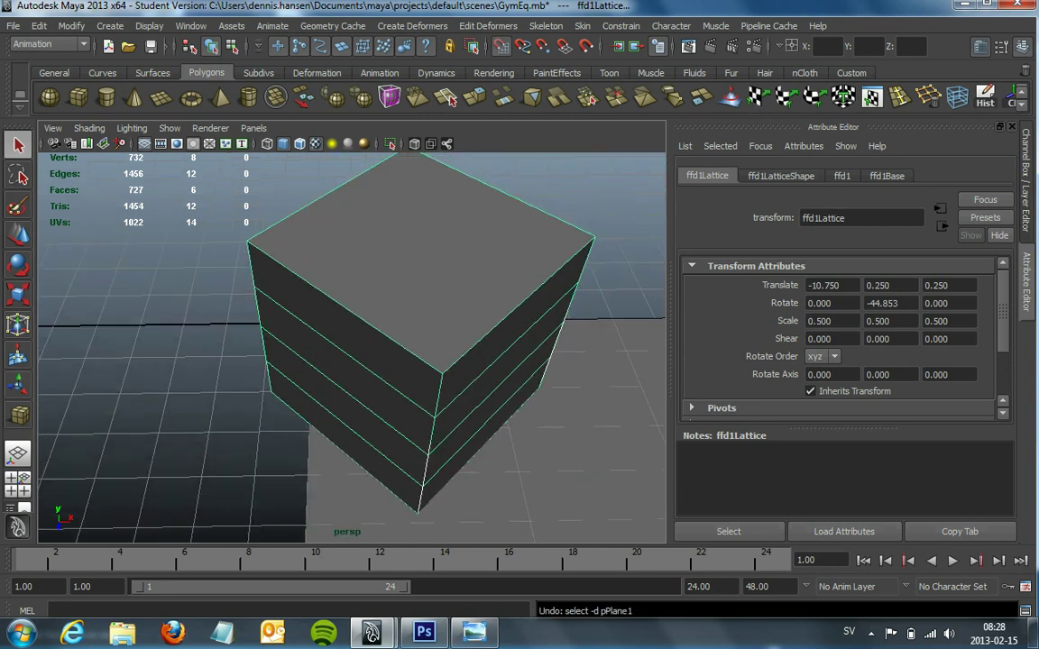
{"action": "key", "text": "ctrl+z"}
{"action": "key", "text": "ctrl+z"}
{"action": "key", "text": "ctrl+z"}
{"action": "key", "text": "ctrl+z"}
{"action": "right_click", "coordinate": [431, 378]}
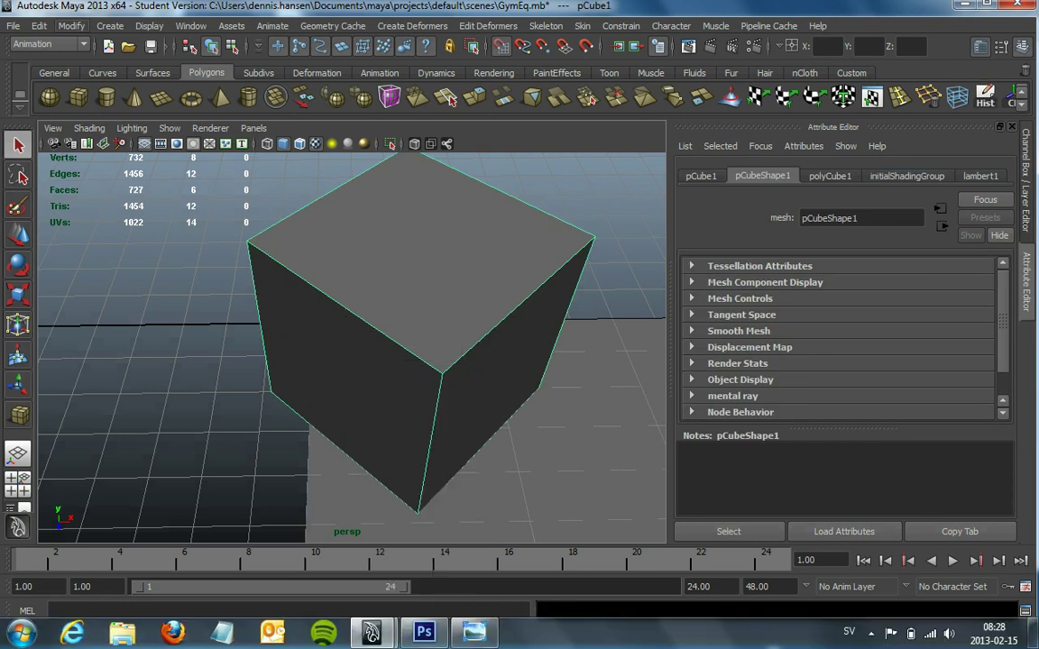
Reset the Lattice options, create a 2×5×2 lattice on the cube, inspect it, then undo it.
{"action": "left_click", "coordinate": [412, 25]}
{"action": "left_click", "coordinate": [511, 66]}
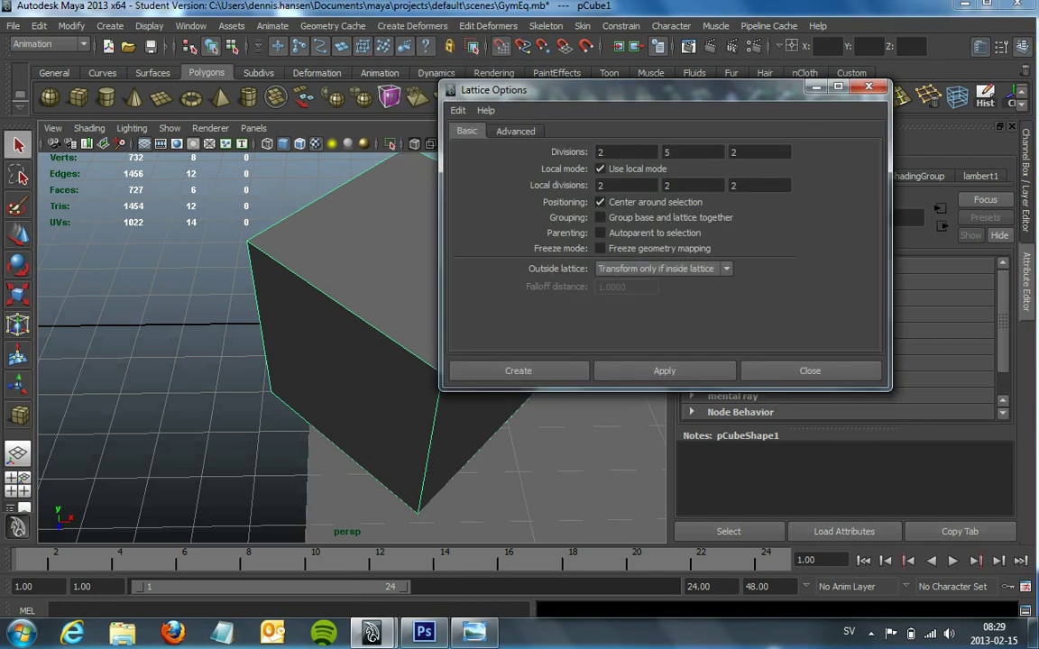
{"action": "left_click", "coordinate": [458, 110]}
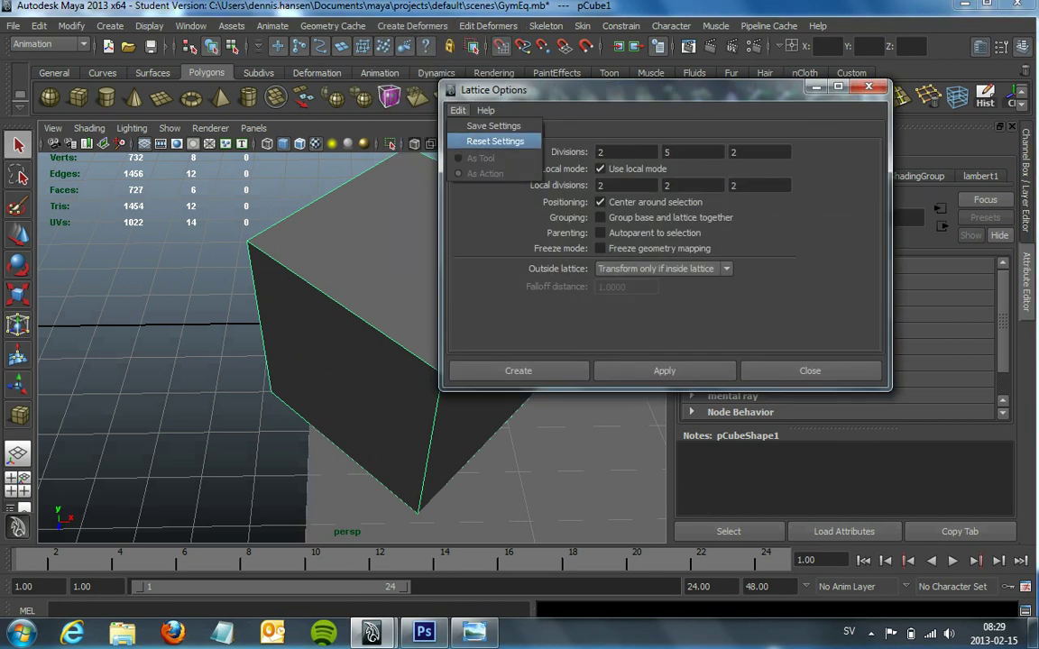
{"action": "left_click", "coordinate": [494, 141]}
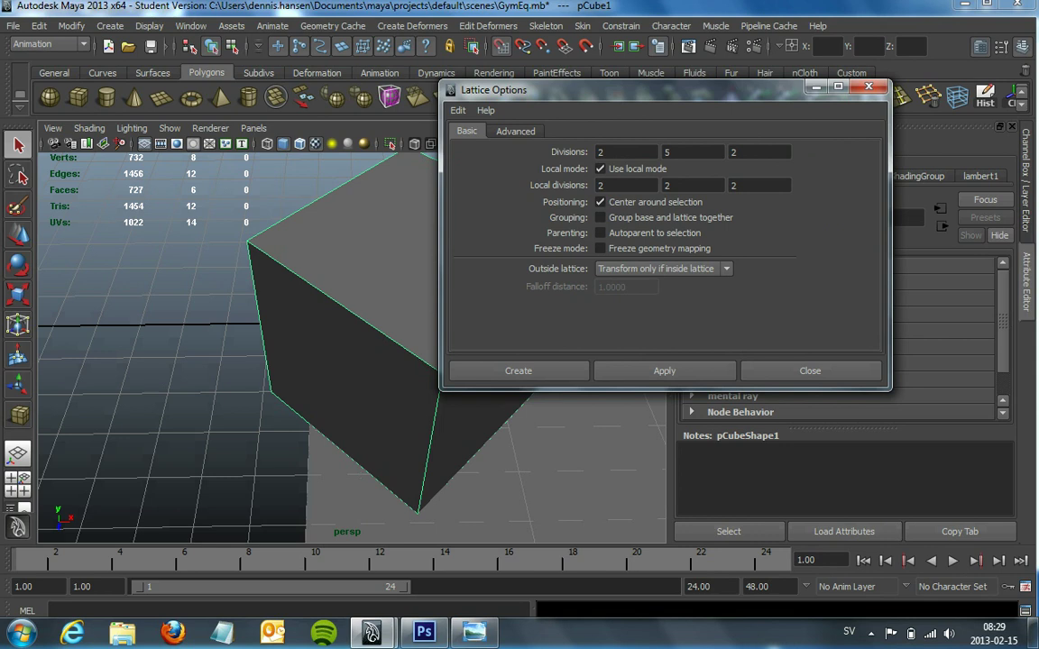
{"action": "left_click", "coordinate": [519, 370]}
{"action": "mouse_move", "coordinate": [352, 342]}
{"action": "left_mouse_down", "text": "alt"}
{"action": "mouse_move", "coordinate": [469, 325]}
{"action": "mouse_move", "coordinate": [361, 342]}
{"action": "left_mouse_up", "text": "alt"}
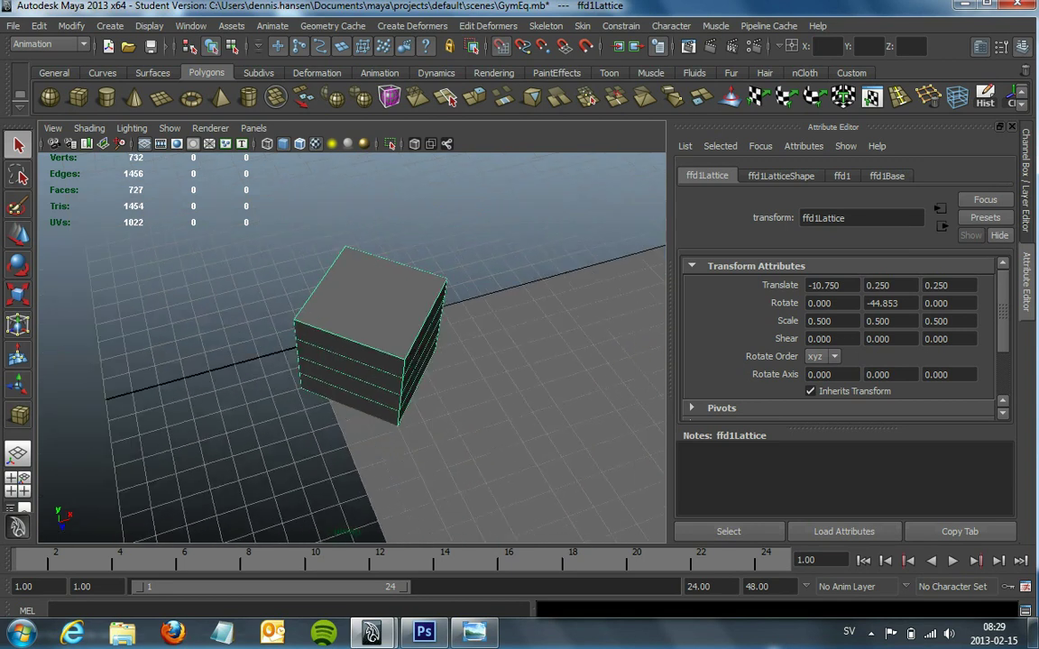
{"action": "key", "text": "ctrl+z"}
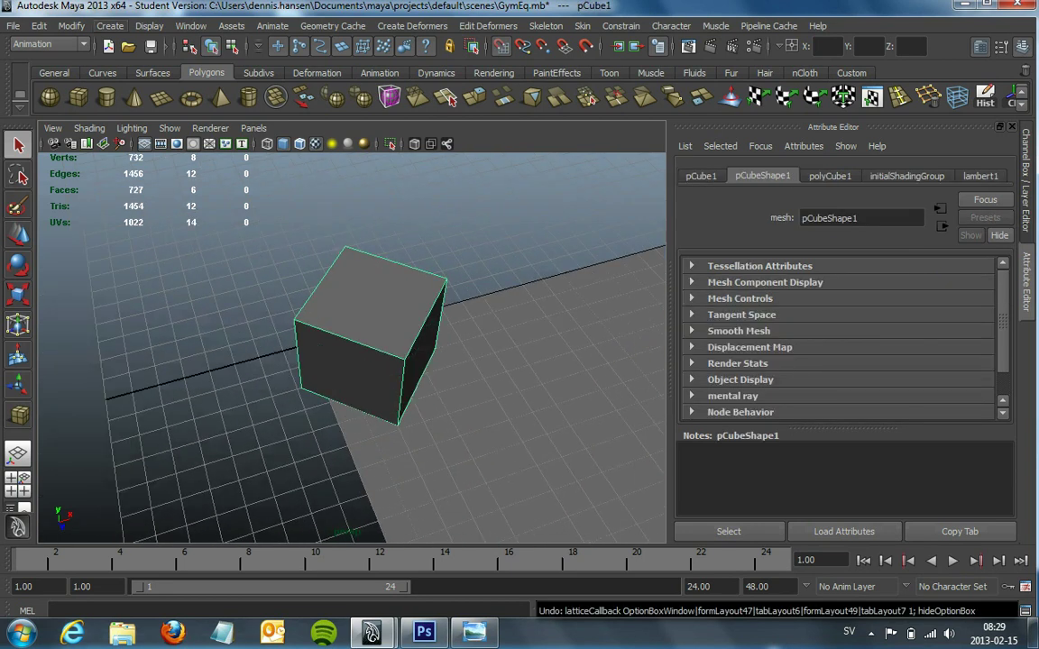
Set the cube's Rotate Y to -45 in the Channel Box.
{"action": "left_click", "coordinate": [110, 25]}
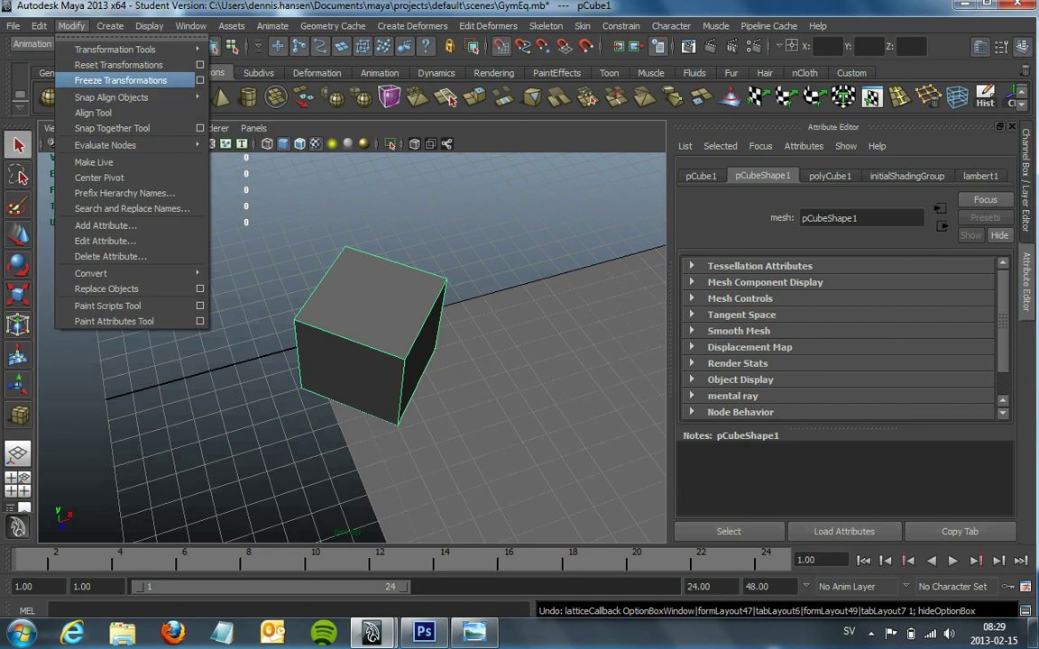
{"action": "key", "text": "Escape"}
{"action": "key", "text": "w"}
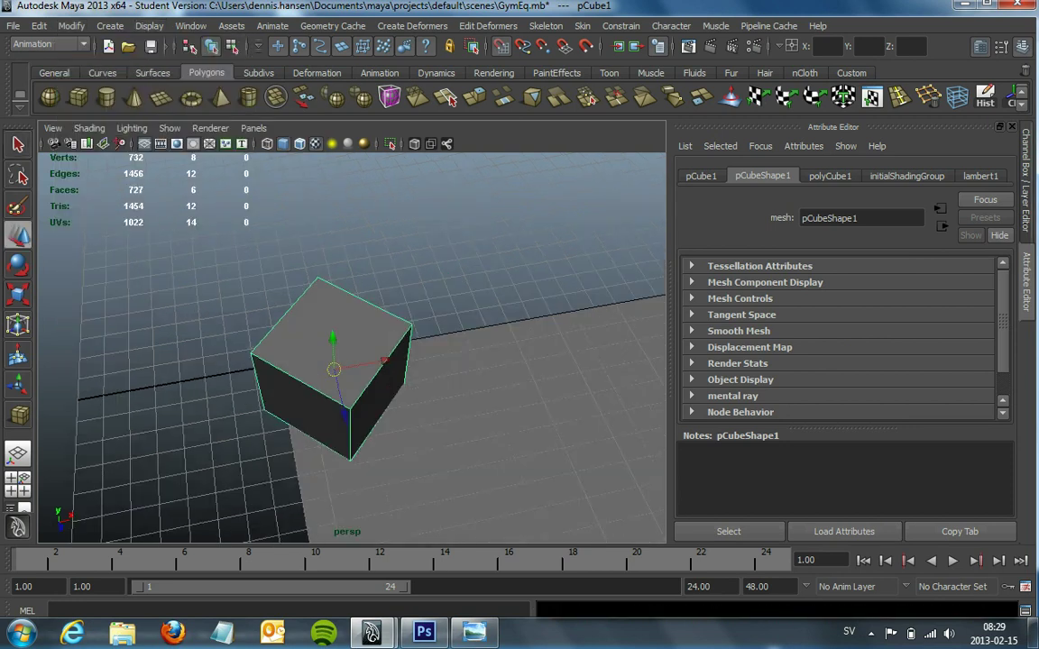
{"action": "key", "text": "ctrl+a"}
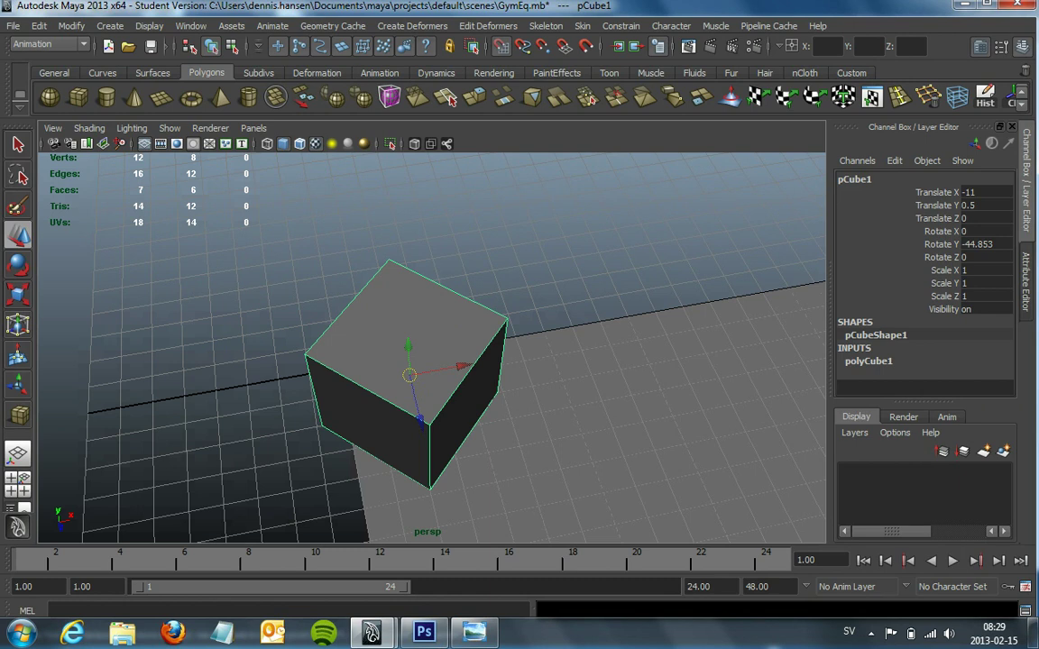
{"action": "double_click", "coordinate": [981, 244]}
{"action": "type", "text": "-45"}
{"action": "key", "text": "Return"}
Freeze the cube's transformations so its rotation resets to zero.
{"action": "left_click", "coordinate": [71, 25]}
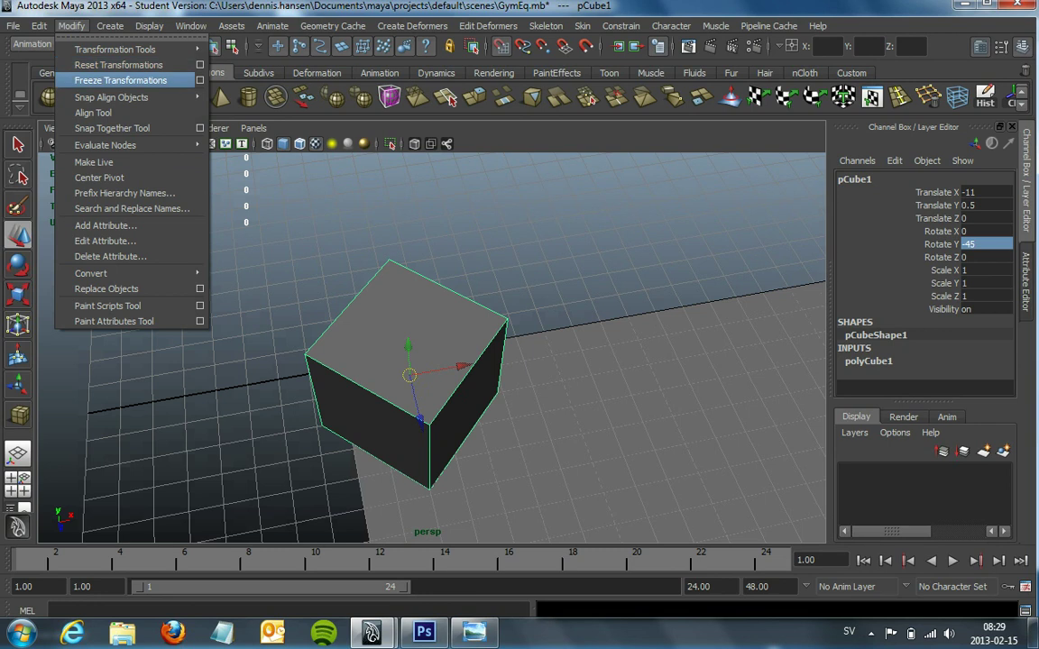
{"action": "left_click", "coordinate": [120, 80]}
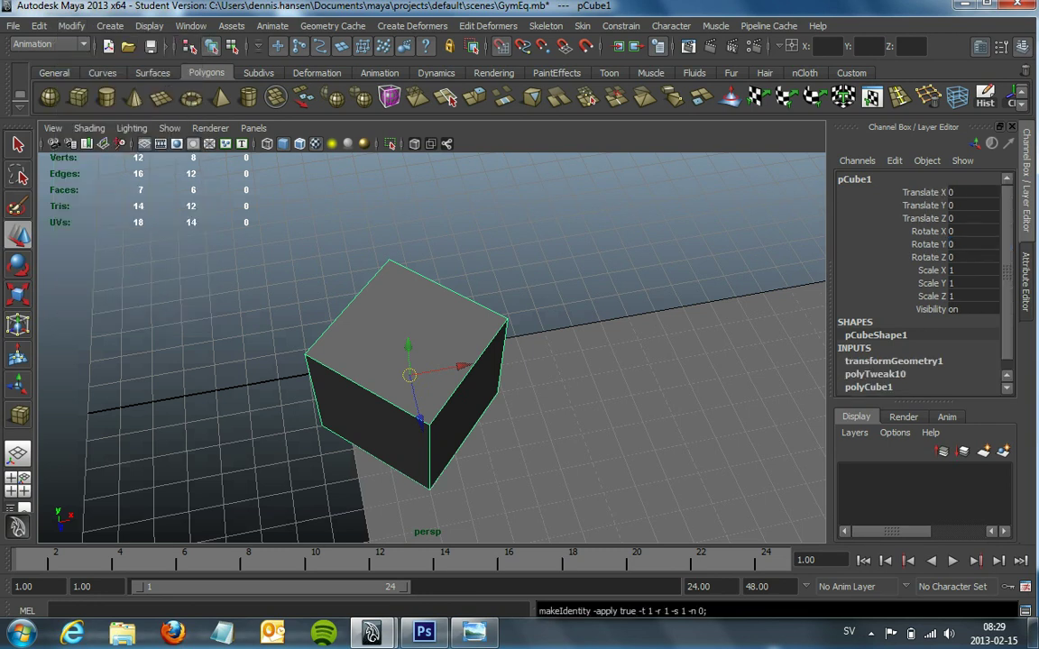
{"action": "left_click_drag", "start_coordinate": [541, 405], "coordinate": [505, 415], "text": "alt"}
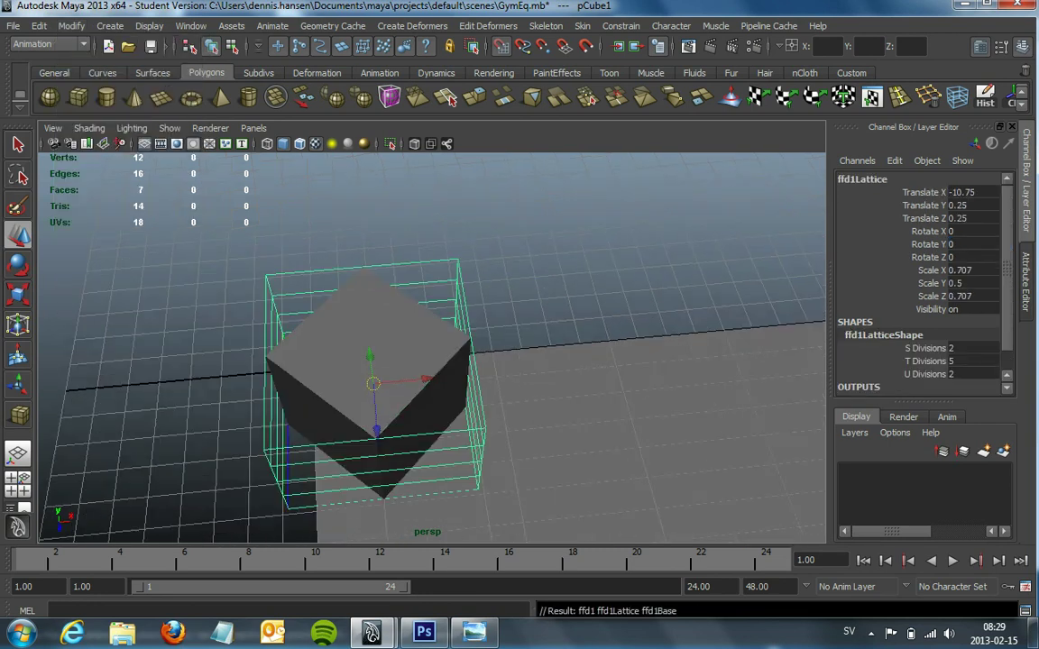
Switch the lattice to point editing and widen it by shifting its right and left point columns along X.
{"action": "left_click_drag", "start_coordinate": [433, 378], "coordinate": [438, 361], "text": "alt"}
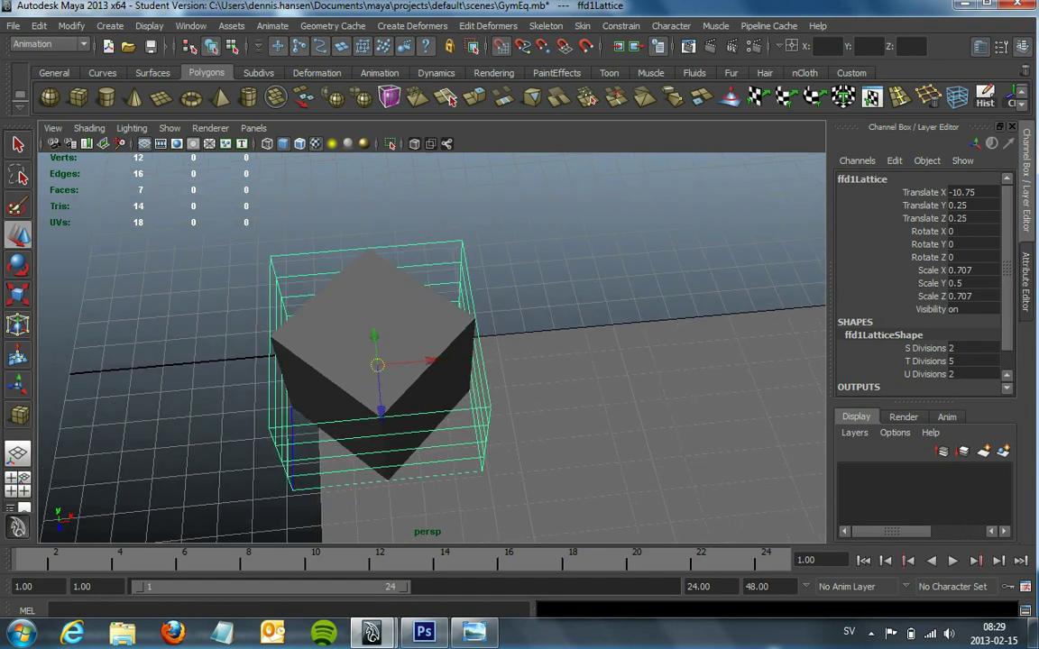
{"action": "right_click_drag", "start_coordinate": [316, 356], "coordinate": [270, 352]}
{"action": "scroll", "coordinate": [396, 406], "scroll_direction": "down", "scroll_amount": 3}
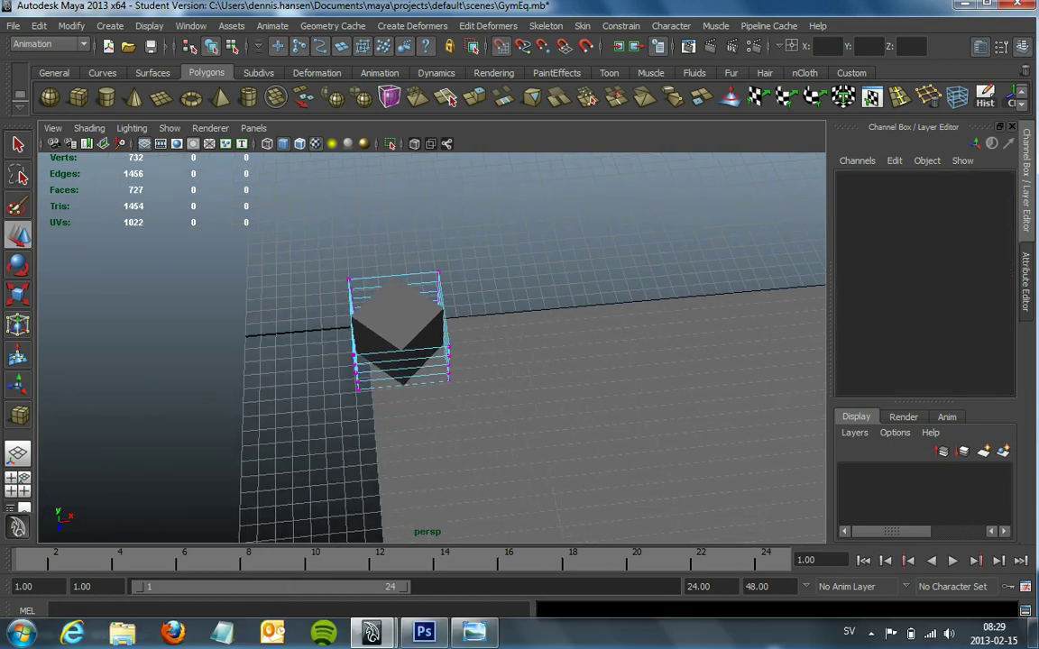
{"action": "scroll", "coordinate": [397, 405], "scroll_direction": "down", "scroll_amount": 3}
{"action": "middle_click_drag", "start_coordinate": [451, 405], "coordinate": [451, 392], "text": "alt"}
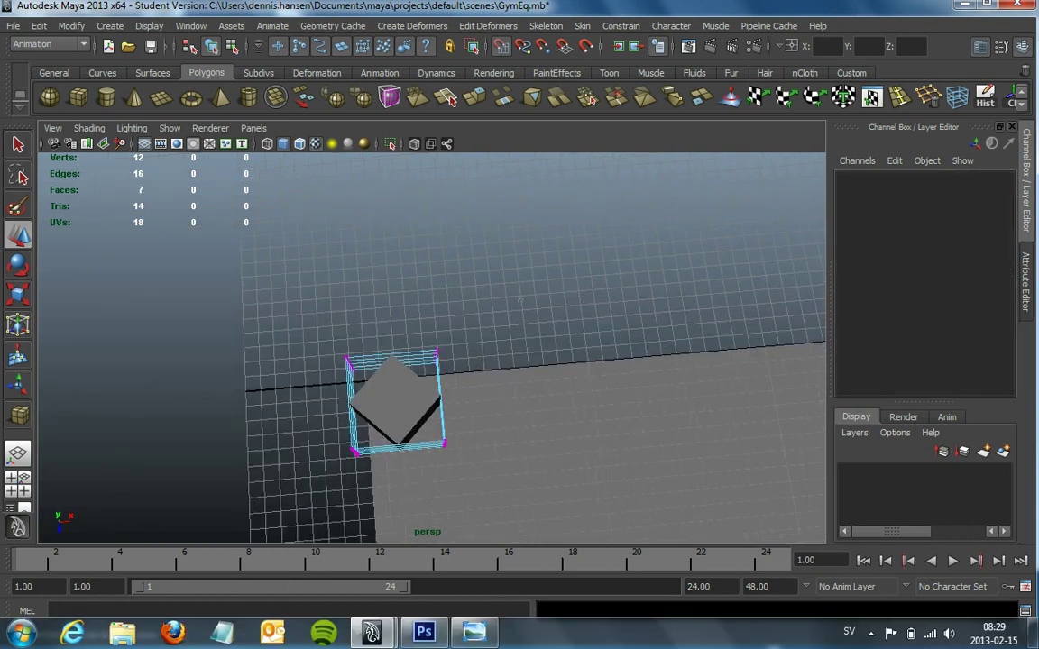
{"action": "left_click_drag", "start_coordinate": [424, 342], "coordinate": [455, 460]}
{"action": "left_click_drag", "start_coordinate": [491, 395], "coordinate": [554, 395]}
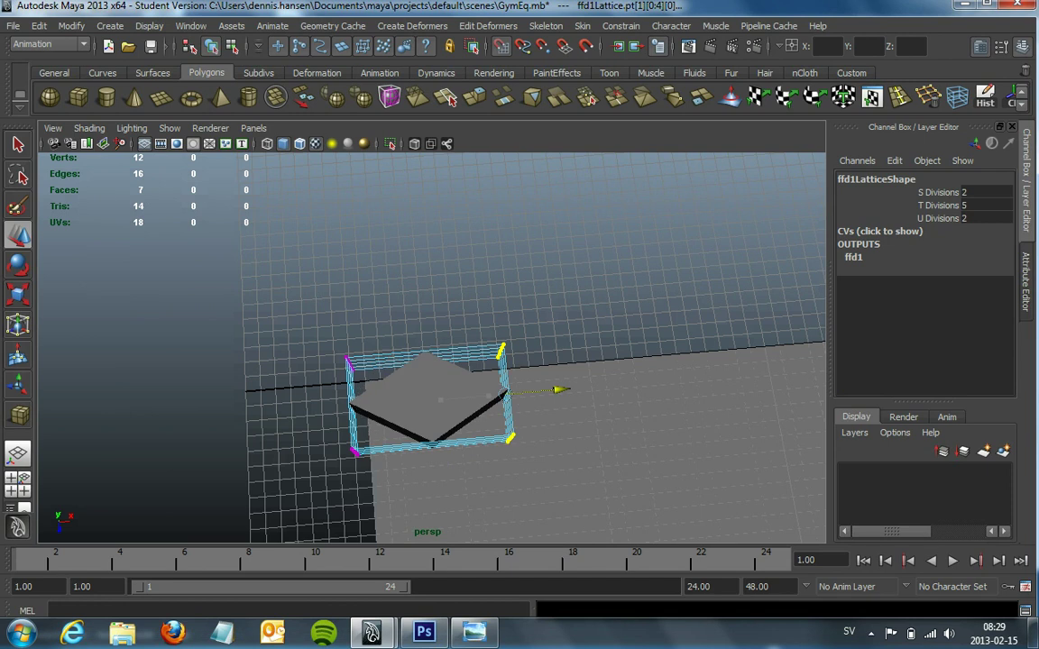
{"action": "left_click_drag", "start_coordinate": [316, 343], "coordinate": [374, 464]}
{"action": "left_click_drag", "start_coordinate": [401, 403], "coordinate": [415, 402]}
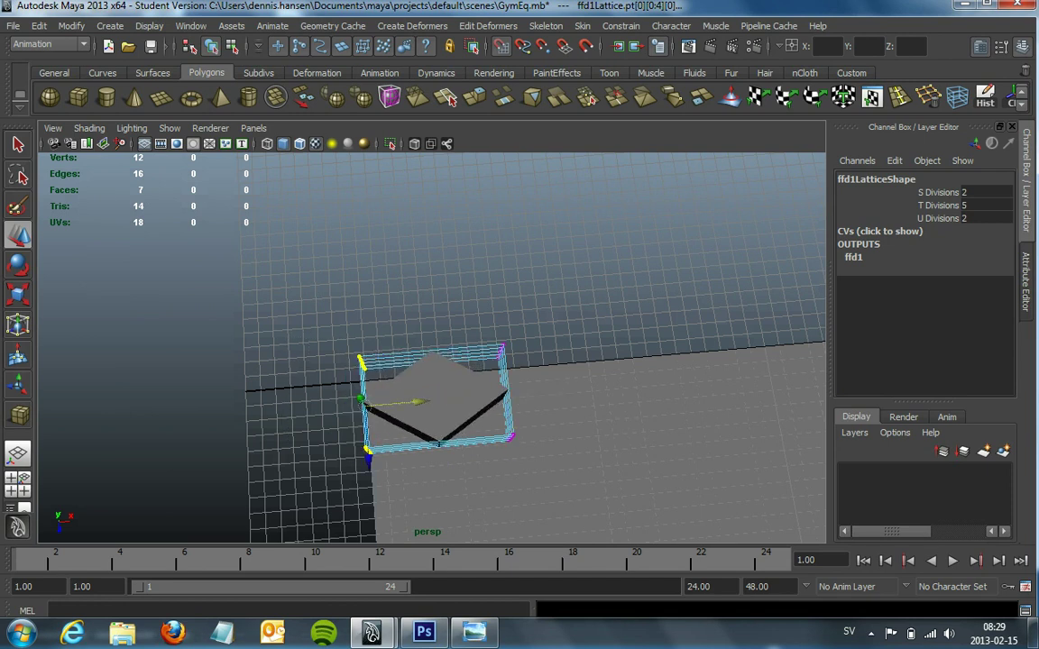
Adjust the right and left lattice point columns along X until the lattice fits the cube.
{"action": "left_click_drag", "start_coordinate": [460, 338], "coordinate": [541, 456]}
{"action": "mouse_move", "coordinate": [559, 389]}
{"action": "left_mouse_down"}
{"action": "mouse_move", "coordinate": [512, 393]}
{"action": "mouse_move", "coordinate": [469, 361]}
{"action": "mouse_move", "coordinate": [505, 379]}
{"action": "left_mouse_up"}
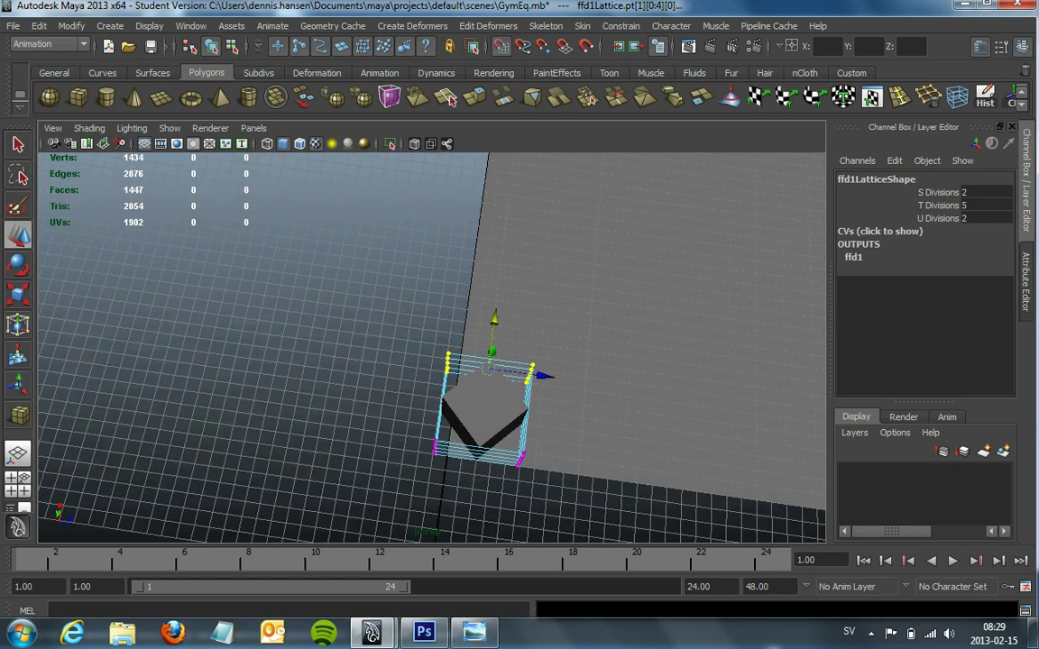
{"action": "left_click_drag", "start_coordinate": [550, 347], "coordinate": [504, 473]}
{"action": "mouse_move", "coordinate": [581, 423]}
{"action": "left_mouse_down"}
{"action": "mouse_move", "coordinate": [628, 429]}
{"action": "mouse_move", "coordinate": [613, 427]}
{"action": "left_mouse_up"}
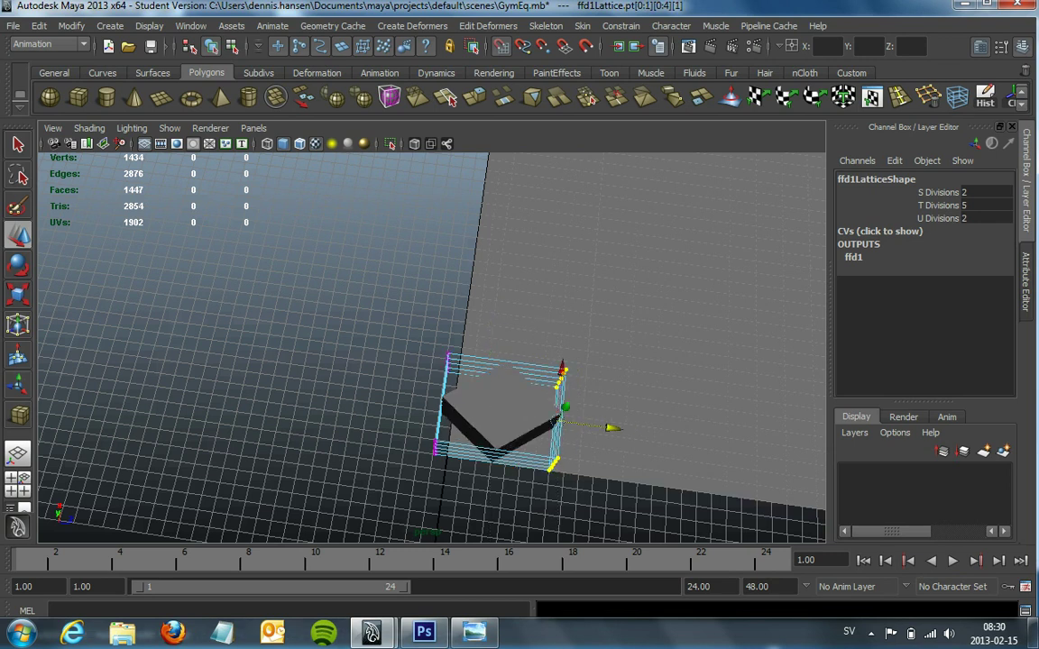
{"action": "left_click_drag", "start_coordinate": [397, 311], "coordinate": [455, 469]}
{"action": "mouse_move", "coordinate": [491, 410]}
{"action": "left_mouse_down"}
{"action": "mouse_move", "coordinate": [536, 416]}
{"action": "mouse_move", "coordinate": [513, 417]}
{"action": "left_mouse_up"}
{"action": "left_click_drag", "start_coordinate": [591, 347], "coordinate": [541, 478]}
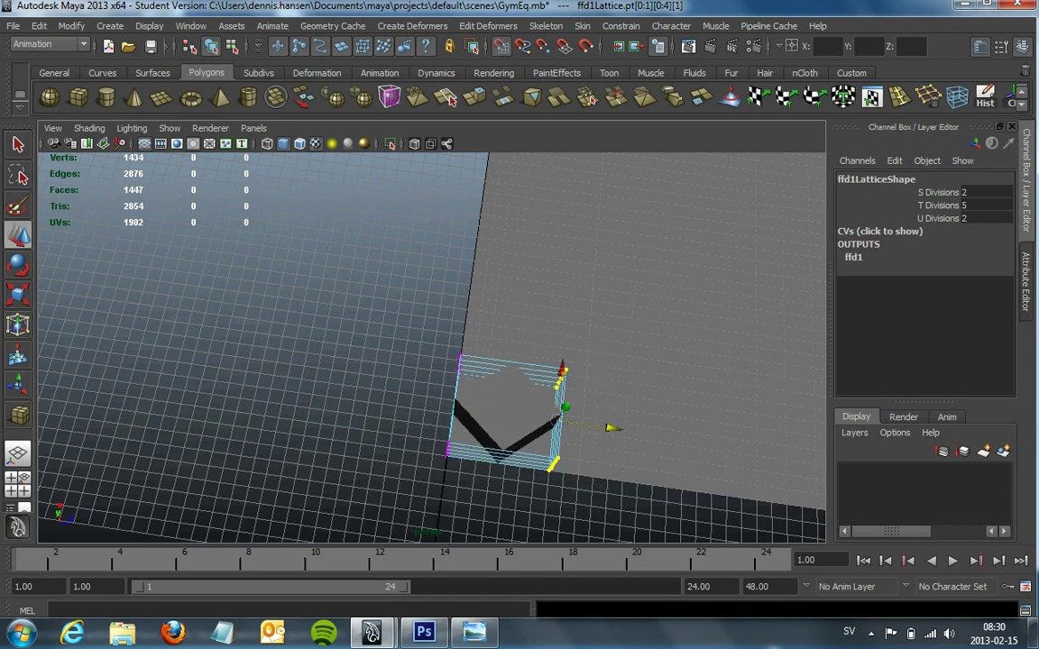
{"action": "mouse_move", "coordinate": [611, 427]}
{"action": "left_mouse_down"}
{"action": "mouse_move", "coordinate": [626, 430]}
{"action": "mouse_move", "coordinate": [596, 424]}
{"action": "mouse_move", "coordinate": [586, 444]}
{"action": "mouse_move", "coordinate": [450, 393]}
{"action": "mouse_move", "coordinate": [379, 343]}
{"action": "mouse_move", "coordinate": [424, 388]}
{"action": "left_mouse_up"}
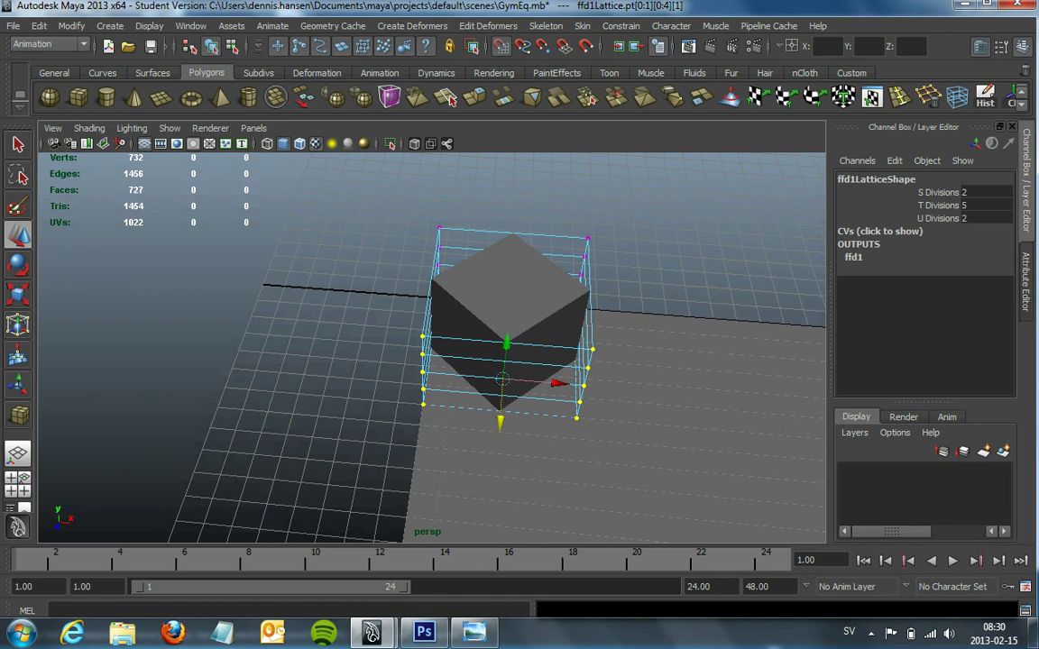
Pull a top corner lattice point to deform the cube, then undo the move.
{"action": "mouse_move", "coordinate": [424, 388]}
{"action": "left_mouse_down", "text": "alt"}
{"action": "mouse_move", "coordinate": [405, 451]}
{"action": "mouse_move", "coordinate": [388, 378]}
{"action": "left_mouse_up", "text": "alt"}
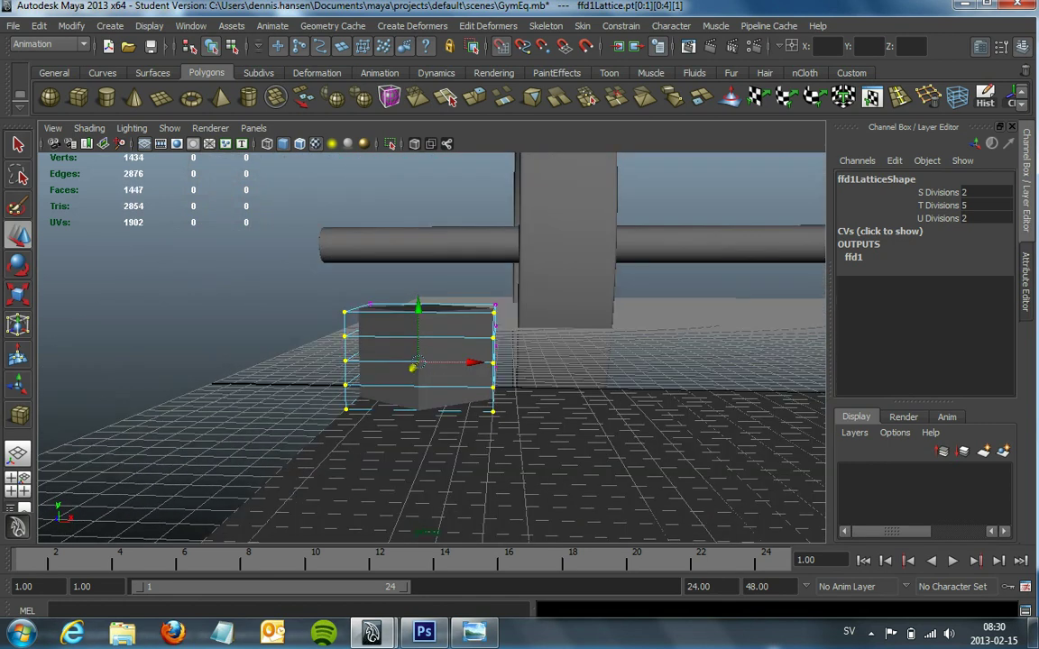
{"action": "mouse_move", "coordinate": [412, 367]}
{"action": "left_mouse_down", "text": "alt"}
{"action": "mouse_move", "coordinate": [431, 475]}
{"action": "mouse_move", "coordinate": [424, 424]}
{"action": "left_mouse_up", "text": "alt"}
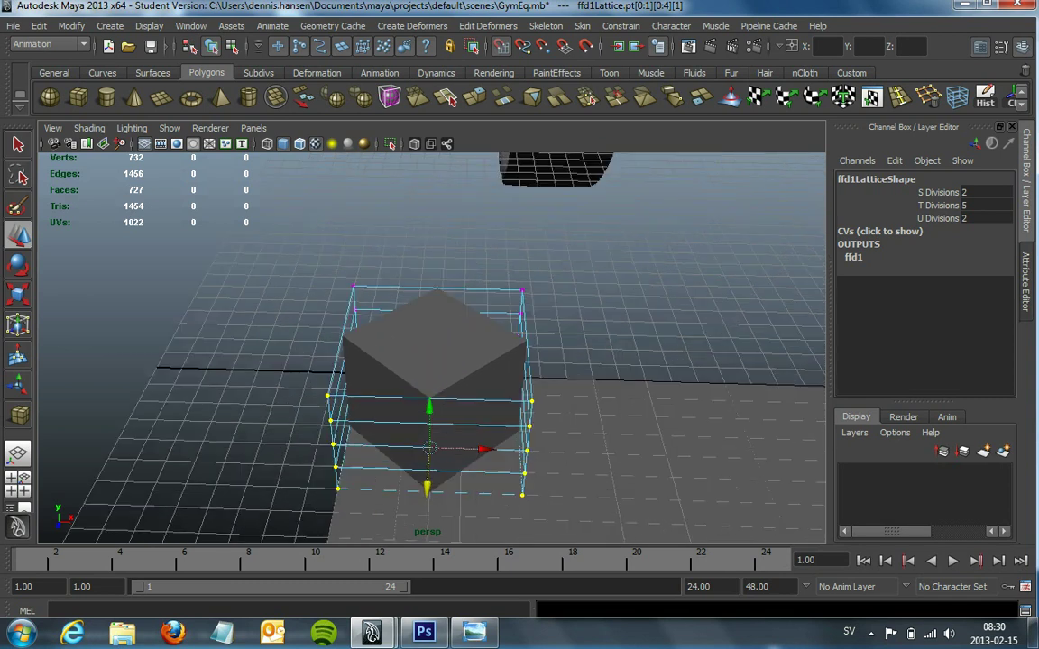
{"action": "left_click", "coordinate": [530, 379]}
{"action": "mouse_move", "coordinate": [530, 379]}
{"action": "left_mouse_down"}
{"action": "mouse_move", "coordinate": [586, 348]}
{"action": "mouse_move", "coordinate": [552, 279]}
{"action": "mouse_move", "coordinate": [490, 394]}
{"action": "mouse_move", "coordinate": [559, 318]}
{"action": "left_mouse_up"}
{"action": "key", "text": "ctrl+z"}
{"action": "key", "text": "ctrl+z"}
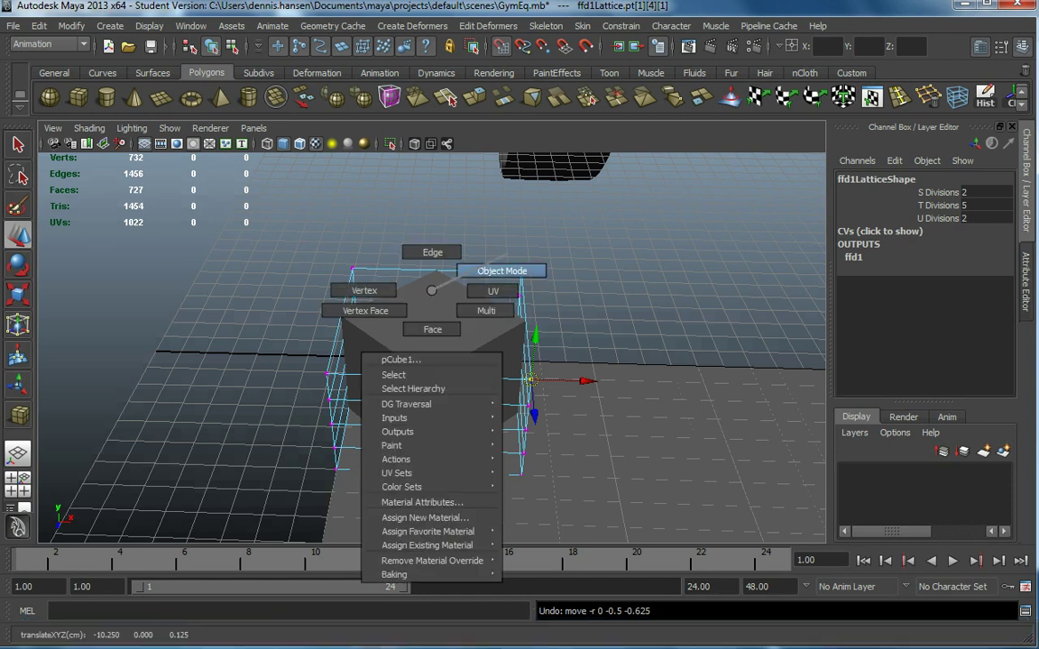
Select pCube1 and delete its history, removing the lattice deformer.
{"action": "right_click_drag", "start_coordinate": [431, 294], "coordinate": [498, 269]}
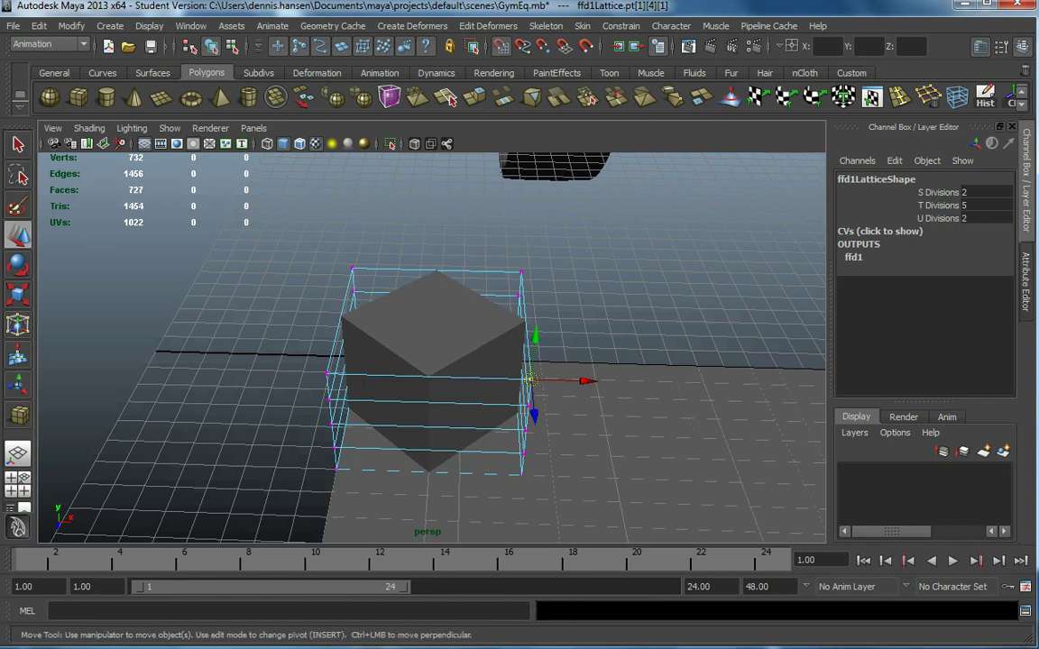
{"action": "left_click", "coordinate": [423, 342]}
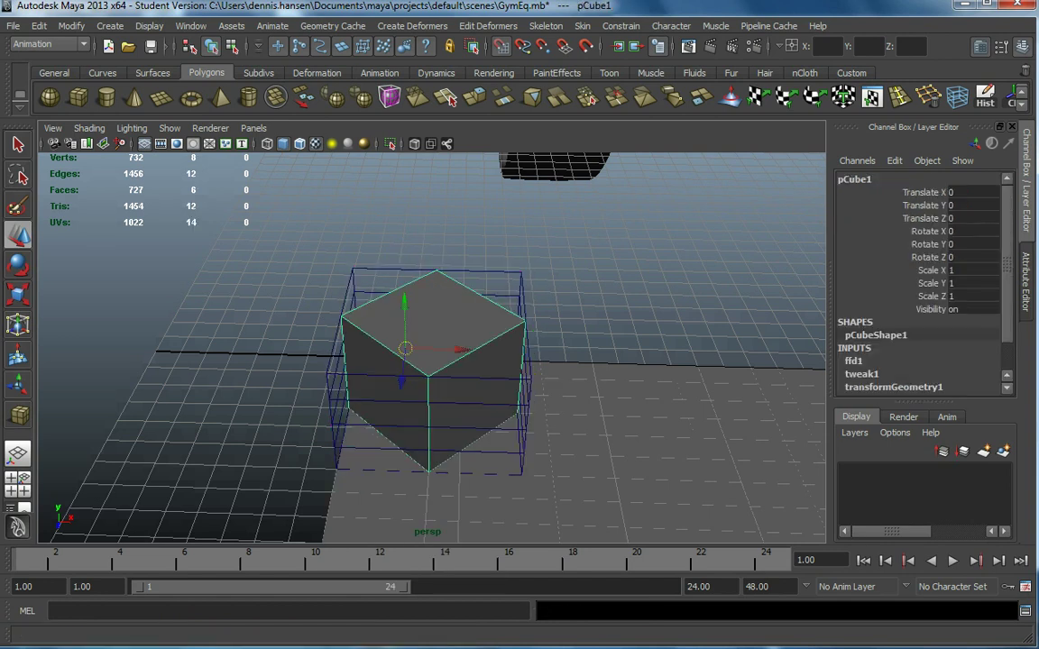
{"action": "left_click", "coordinate": [39, 25]}
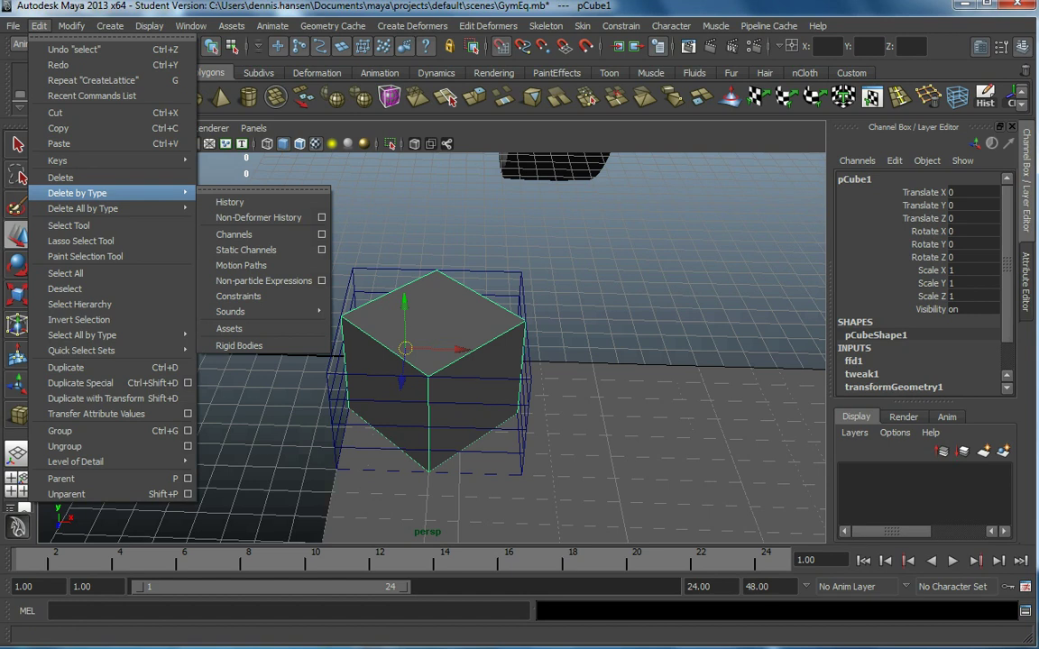
{"action": "left_click", "coordinate": [230, 202]}
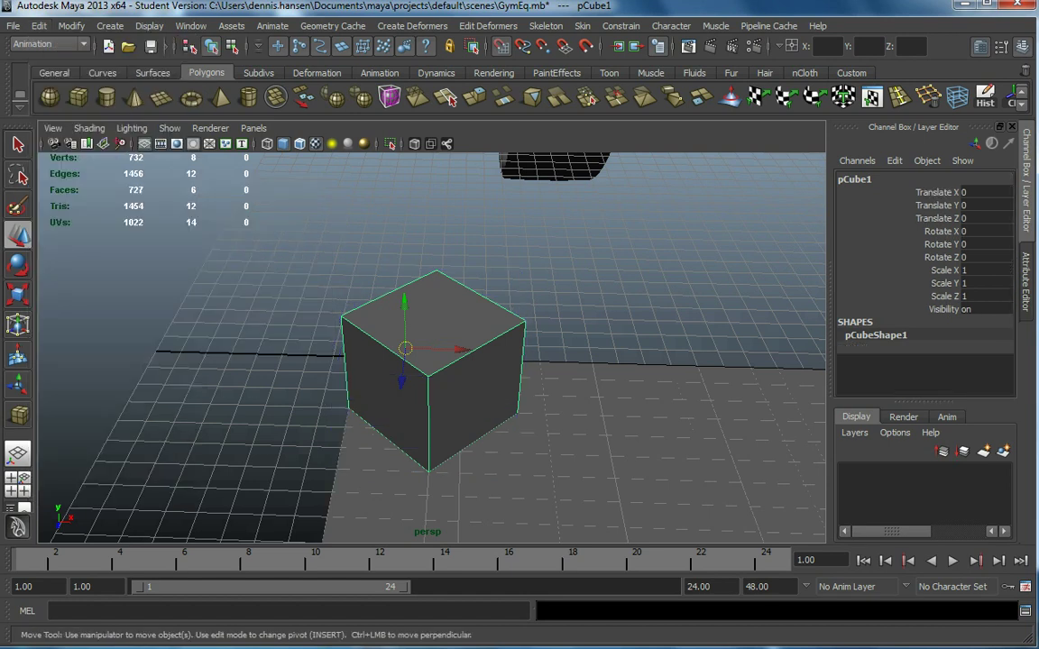
Tumble to an angled view of the cube and activate the Interactive Split Tool.
{"action": "left_click_drag", "start_coordinate": [433, 360], "coordinate": [433, 270], "text": "alt"}
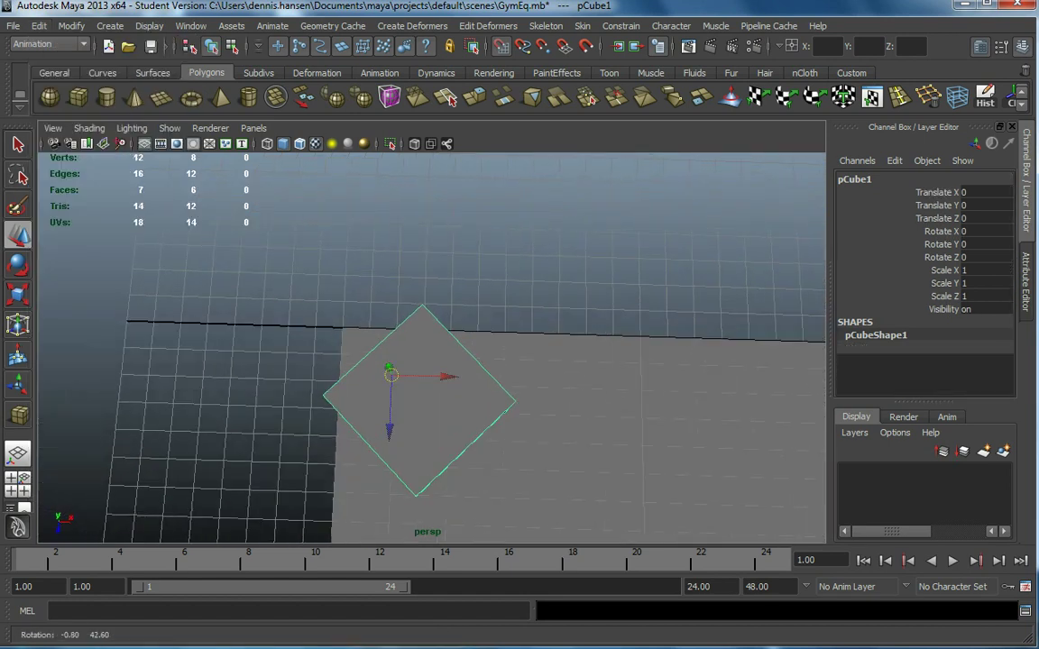
{"action": "left_click_drag", "start_coordinate": [433, 360], "coordinate": [361, 316], "text": "alt"}
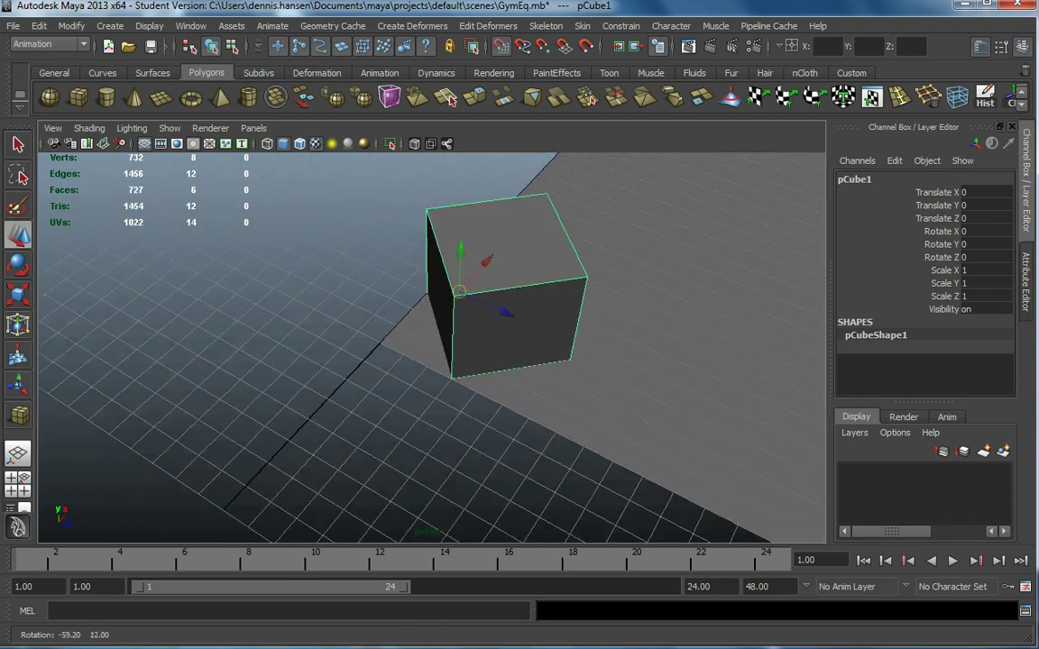
{"action": "left_click_drag", "start_coordinate": [433, 360], "coordinate": [432, 307], "text": "alt"}
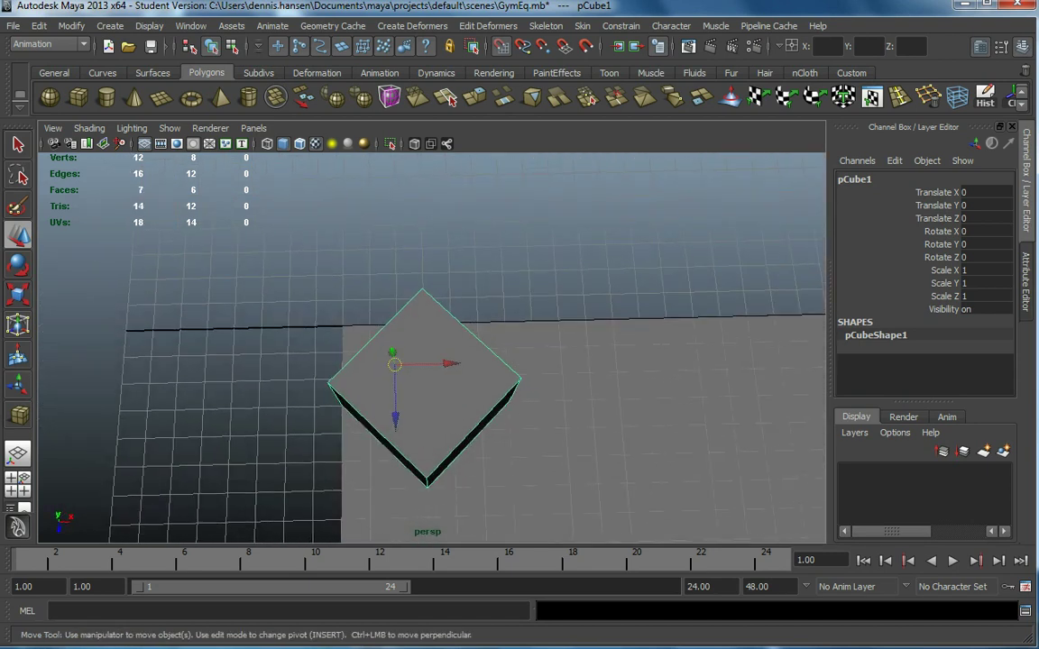
{"action": "left_click_drag", "start_coordinate": [433, 361], "coordinate": [415, 342], "text": "alt"}
{"action": "right_click_drag", "start_coordinate": [433, 360], "coordinate": [469, 379], "text": "alt"}
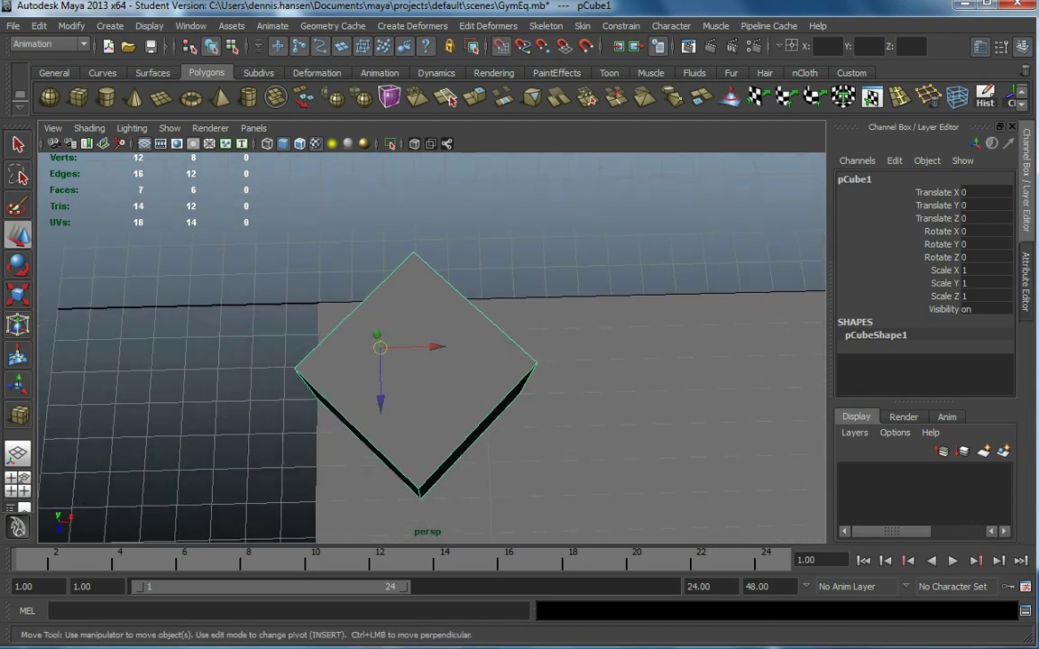
{"action": "left_click_drag", "start_coordinate": [433, 361], "coordinate": [433, 396], "text": "alt"}
{"action": "left_click", "coordinate": [446, 98]}
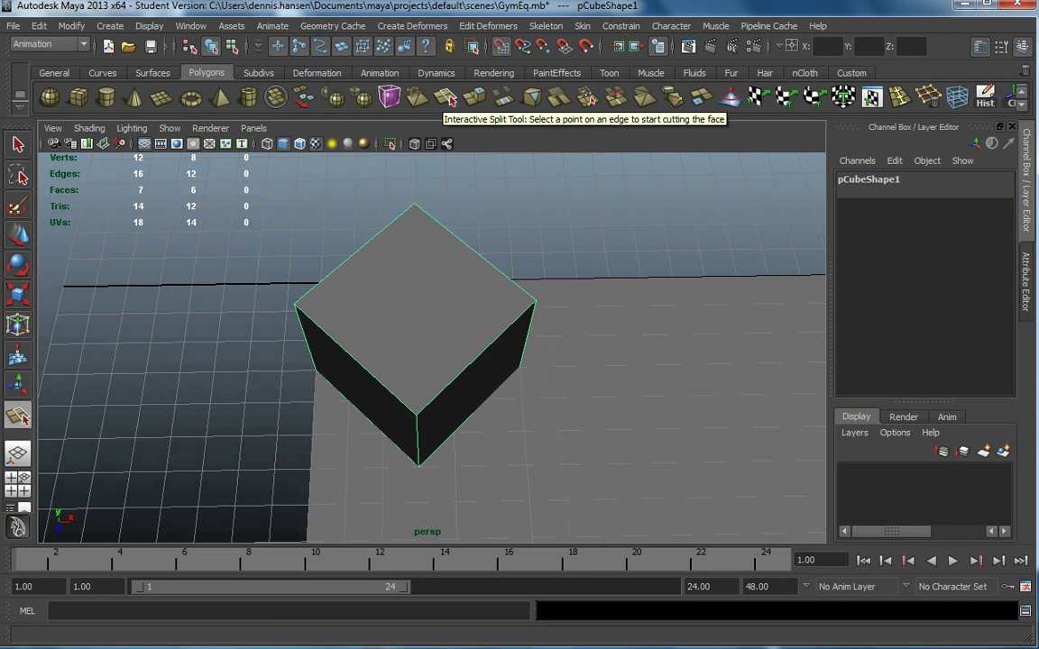
Switch to the Polygons menu set and insert an edge loop around the cube.
{"action": "left_click", "coordinate": [49, 44]}
{"action": "left_click", "coordinate": [36, 51]}
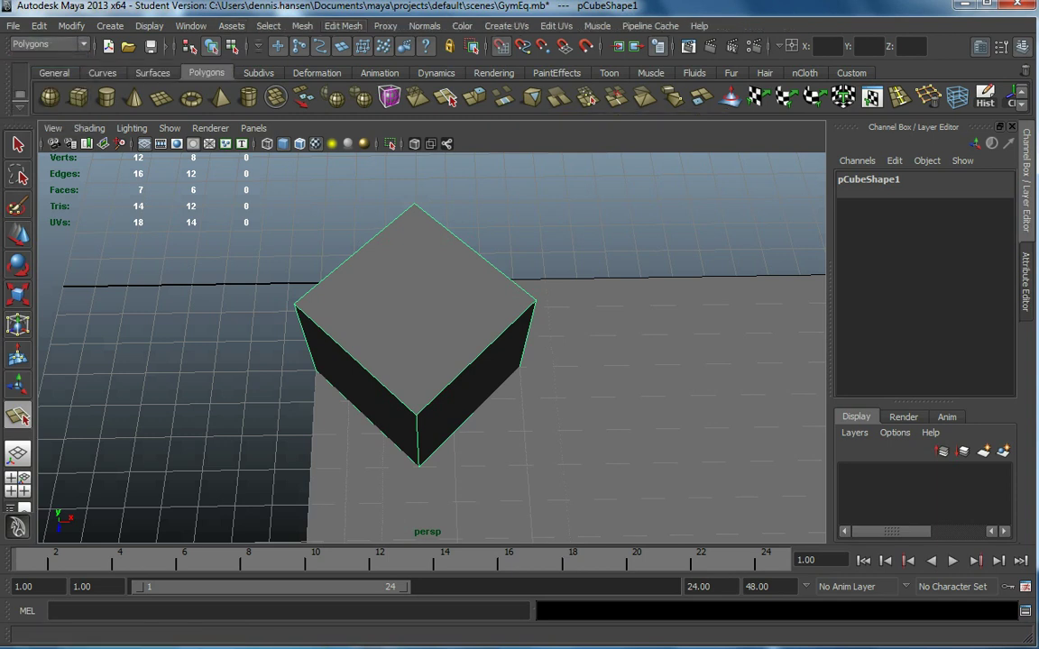
{"action": "left_click", "coordinate": [343, 25]}
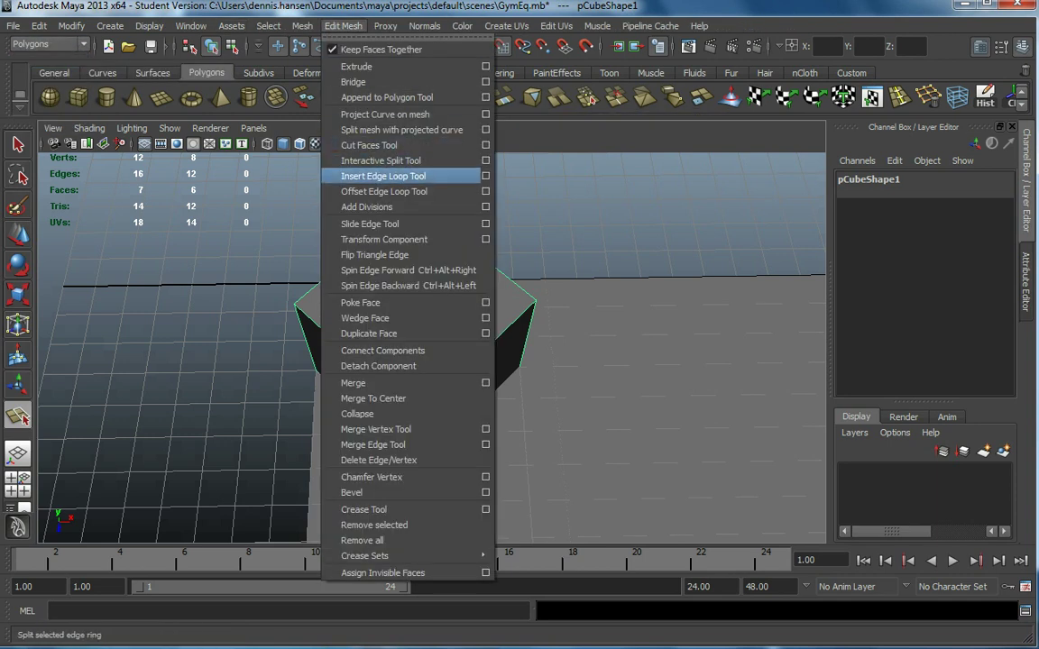
{"action": "left_click", "coordinate": [397, 176]}
{"action": "left_click_drag", "start_coordinate": [541, 406], "coordinate": [541, 342], "text": "alt"}
{"action": "left_click", "coordinate": [306, 374]}
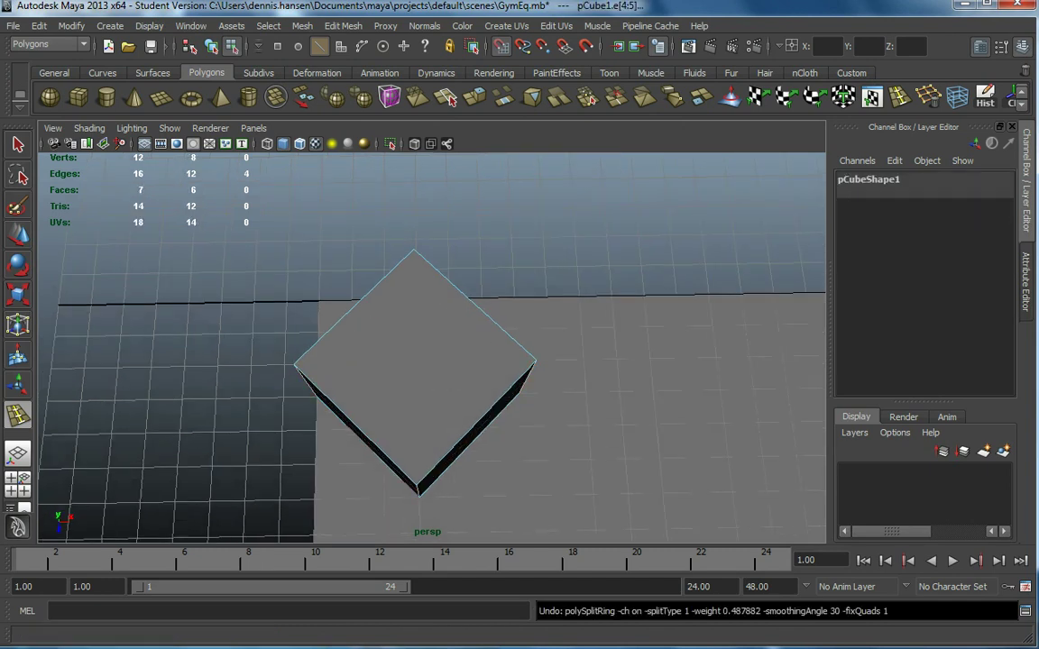
Split the cube's top face with a line running to the right corner.
{"action": "left_click", "coordinate": [303, 26]}
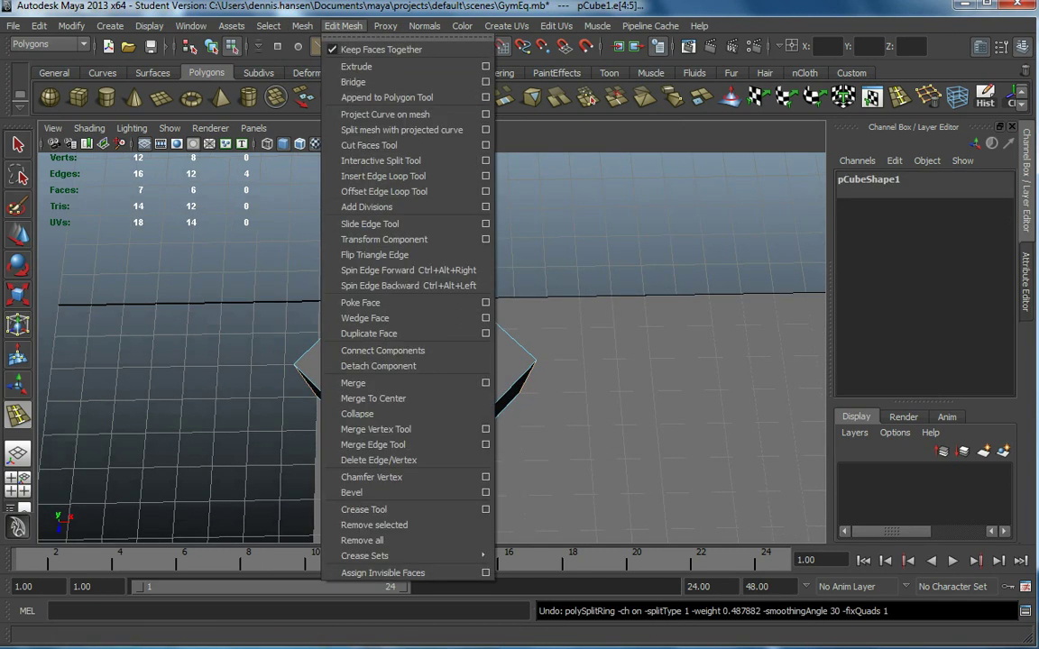
{"action": "left_click", "coordinate": [381, 161]}
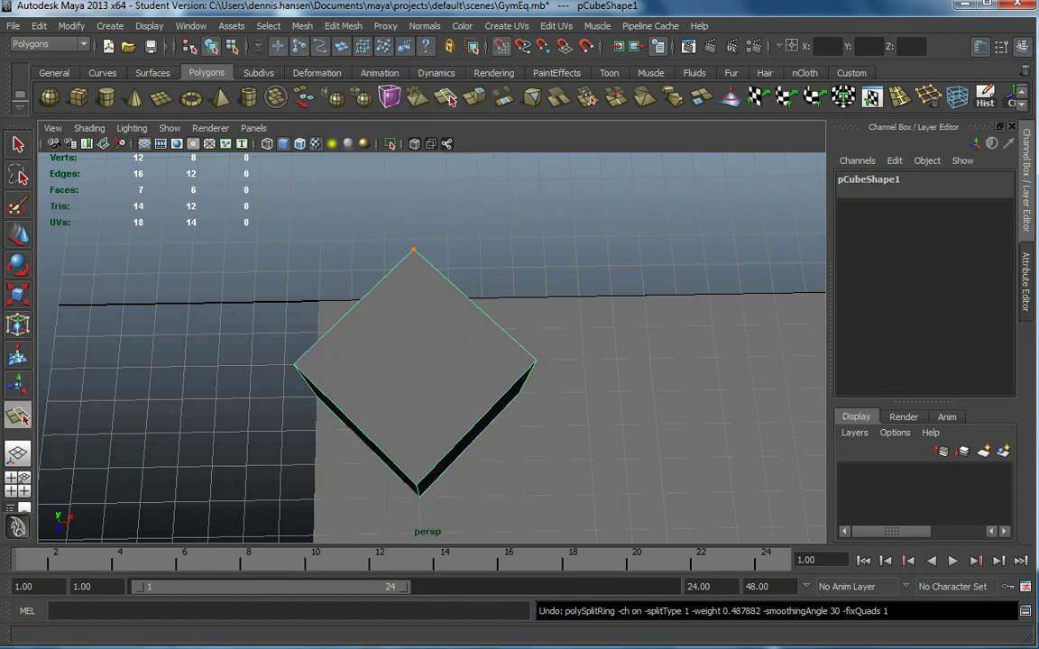
{"action": "left_click_drag", "start_coordinate": [415, 342], "coordinate": [414, 379], "text": "alt"}
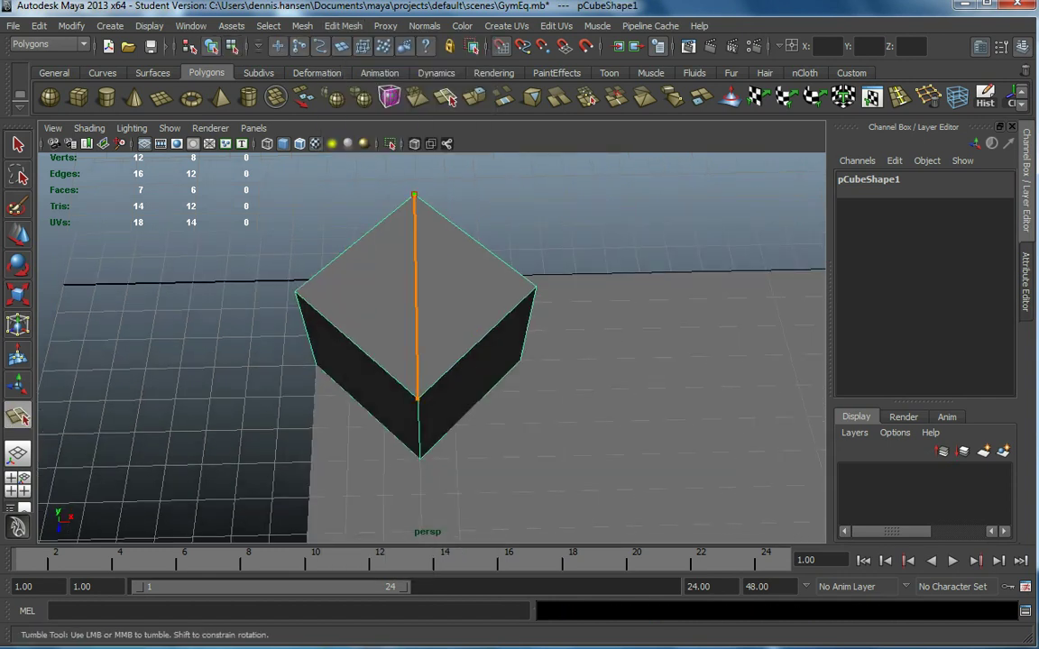
{"action": "key", "text": "Return"}
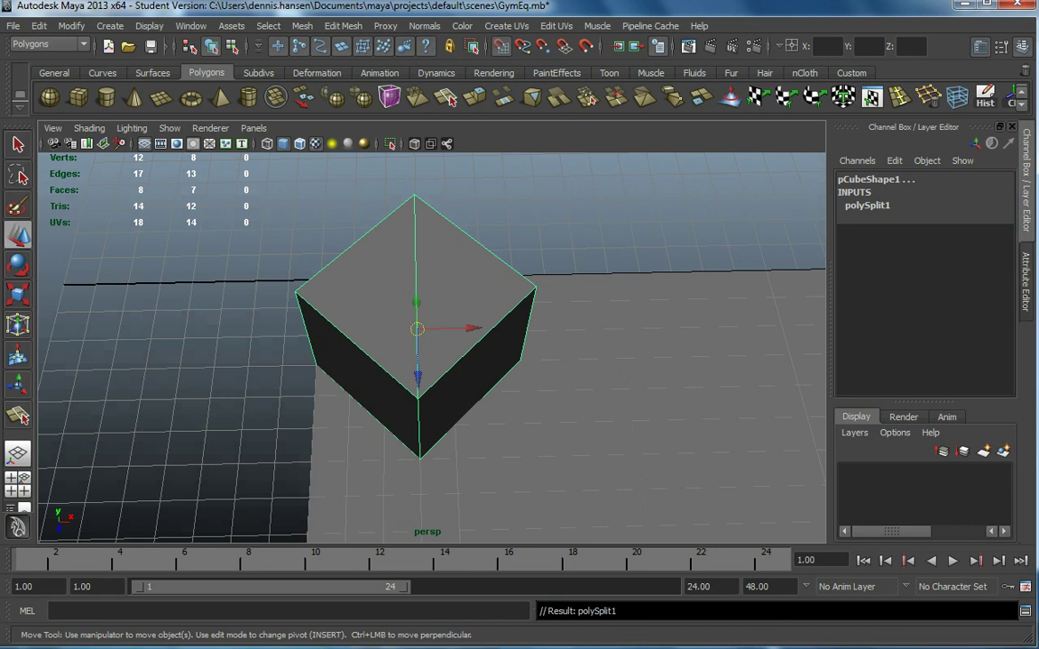
{"action": "left_click", "coordinate": [536, 288]}
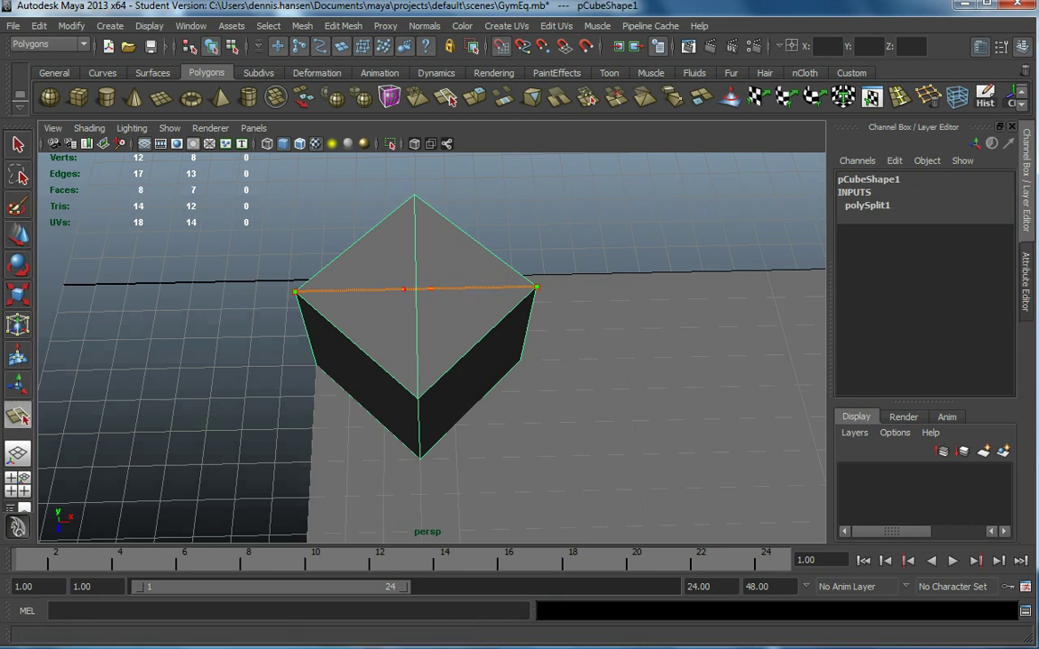
{"action": "key", "text": "BackSpace"}
{"action": "key", "text": "BackSpace"}
{"action": "left_click", "coordinate": [536, 287]}
{"action": "key", "text": "w"}
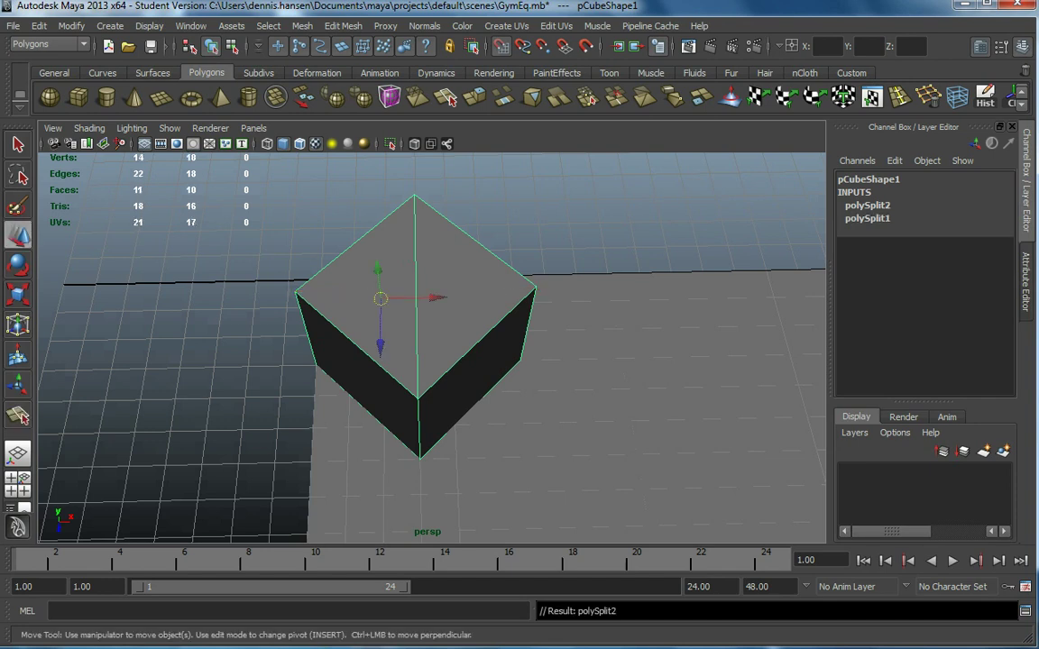
Cut another split from the left corner through the centre edge to the right corner.
{"action": "key", "text": "y"}
{"action": "left_click", "coordinate": [415, 289]}
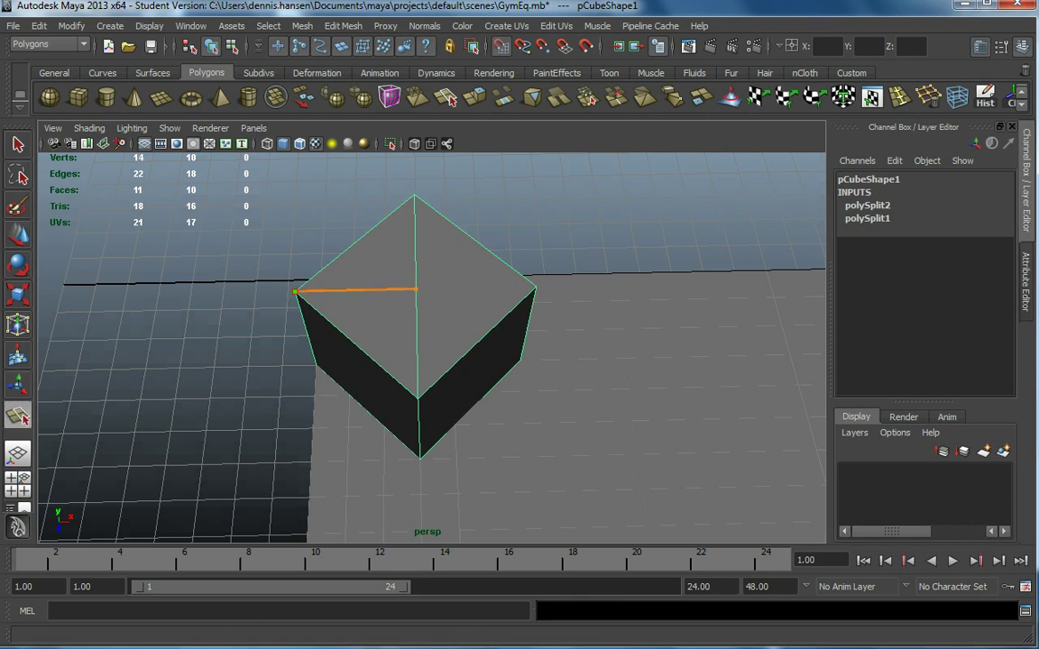
{"action": "left_click", "coordinate": [536, 288]}
{"action": "key", "text": "w"}
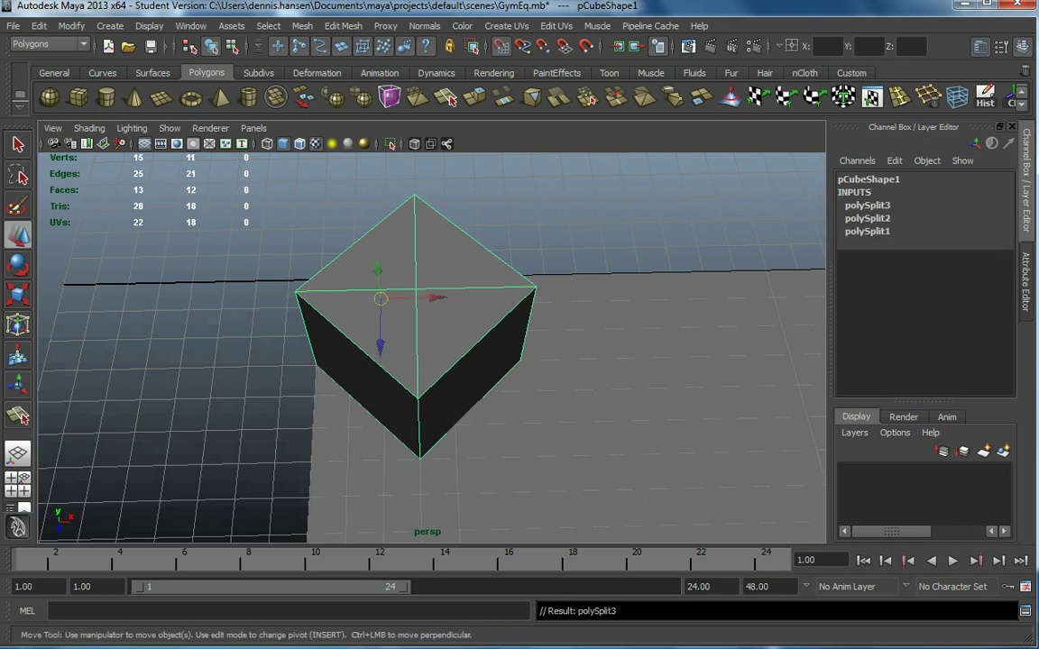
{"action": "mouse_move", "coordinate": [433, 360]}
{"action": "left_mouse_down", "text": "alt"}
{"action": "mouse_move", "coordinate": [297, 352]}
{"action": "mouse_move", "coordinate": [433, 270]}
{"action": "left_mouse_up", "text": "alt"}
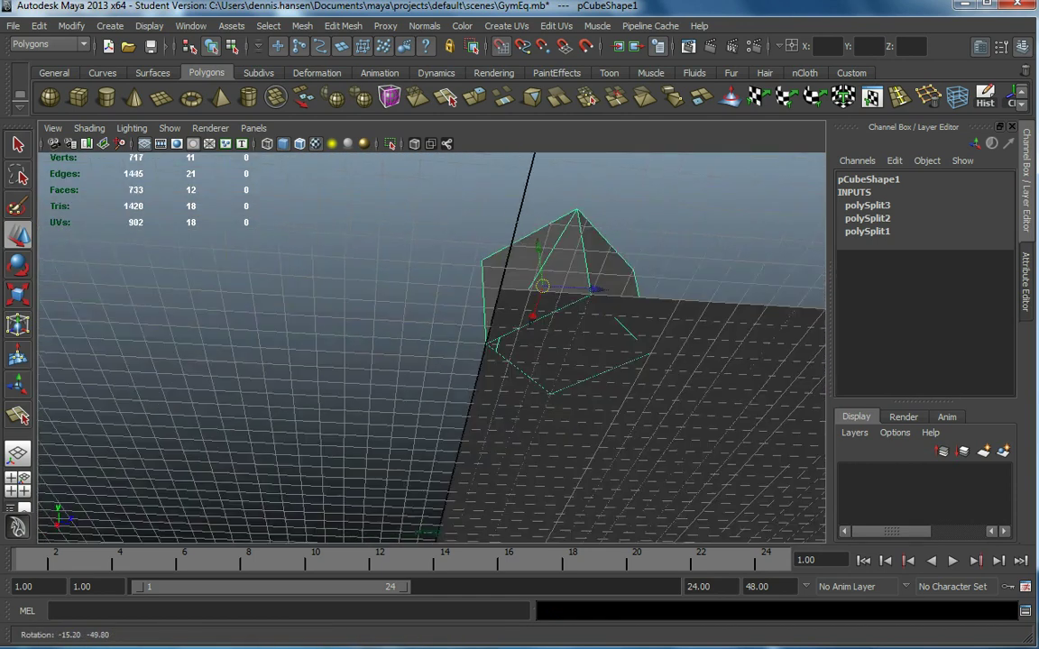
Undo the extra splits and cut a new corner-to-corner diagonal across the top face.
{"action": "key", "text": "ctrl+z"}
{"action": "key", "text": "ctrl+z"}
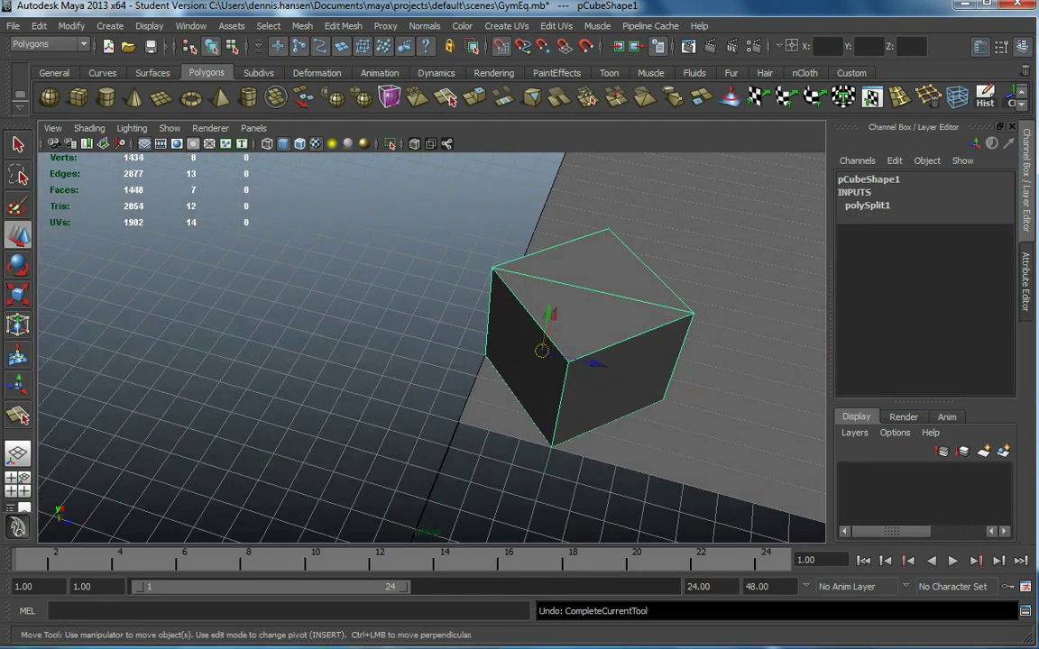
{"action": "key", "text": "y"}
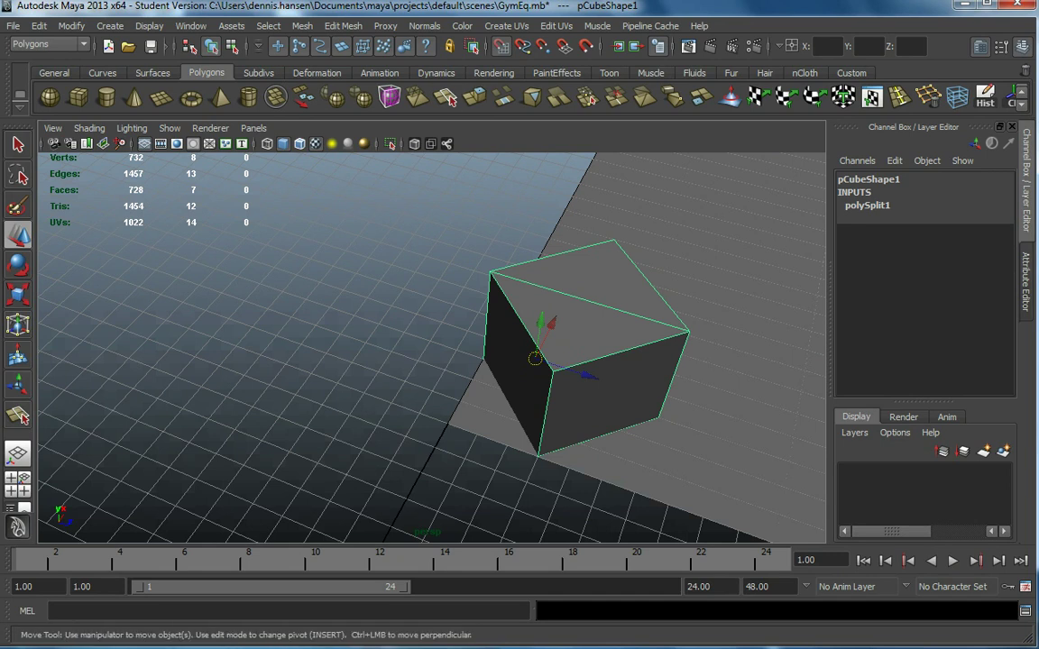
{"action": "left_click", "coordinate": [587, 300]}
{"action": "left_click", "coordinate": [613, 241]}
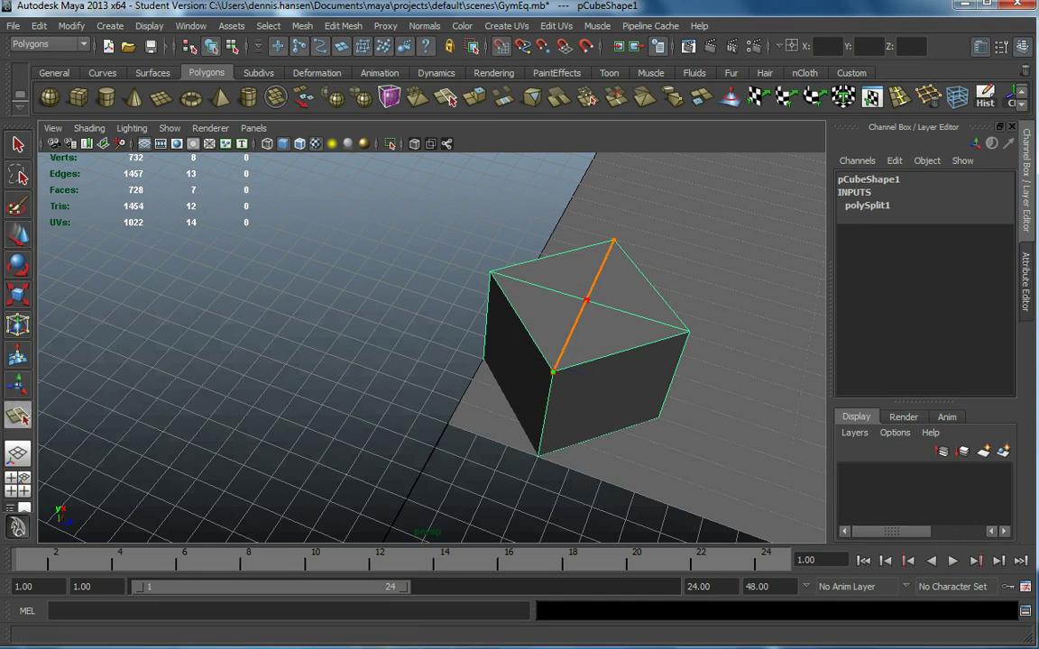
{"action": "key", "text": "Return"}
{"action": "mouse_move", "coordinate": [541, 342]}
{"action": "left_mouse_down", "text": "alt"}
{"action": "mouse_move", "coordinate": [406, 325]}
{"action": "mouse_move", "coordinate": [541, 343]}
{"action": "left_mouse_up", "text": "alt"}
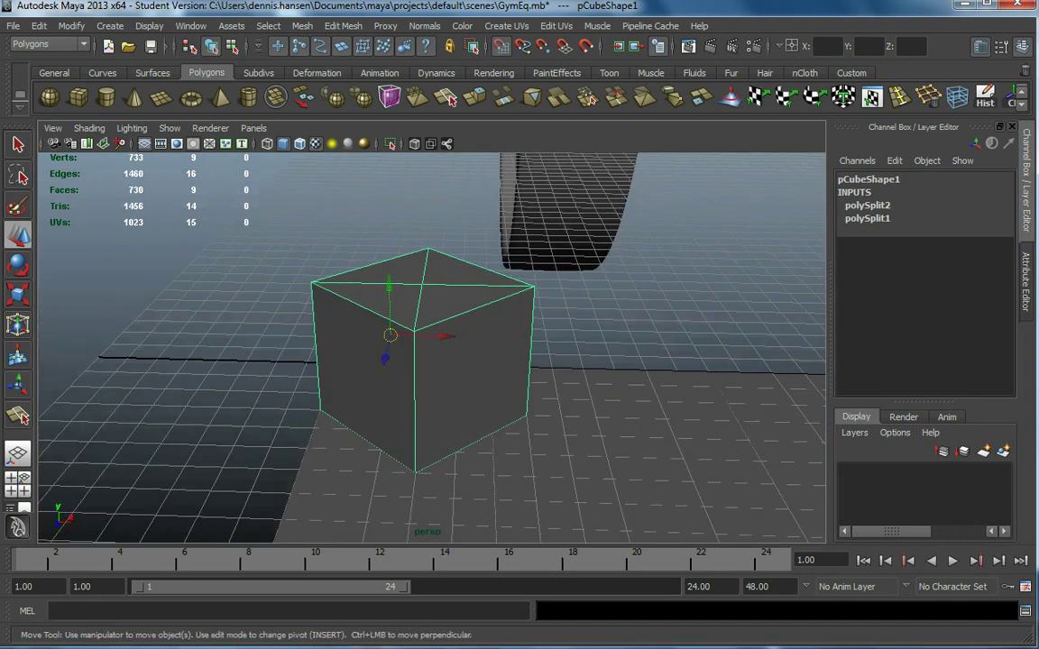
Select the four top corner vertices and move them down to form a pyramid peak.
{"action": "right_click_drag", "start_coordinate": [417, 309], "coordinate": [348, 298]}
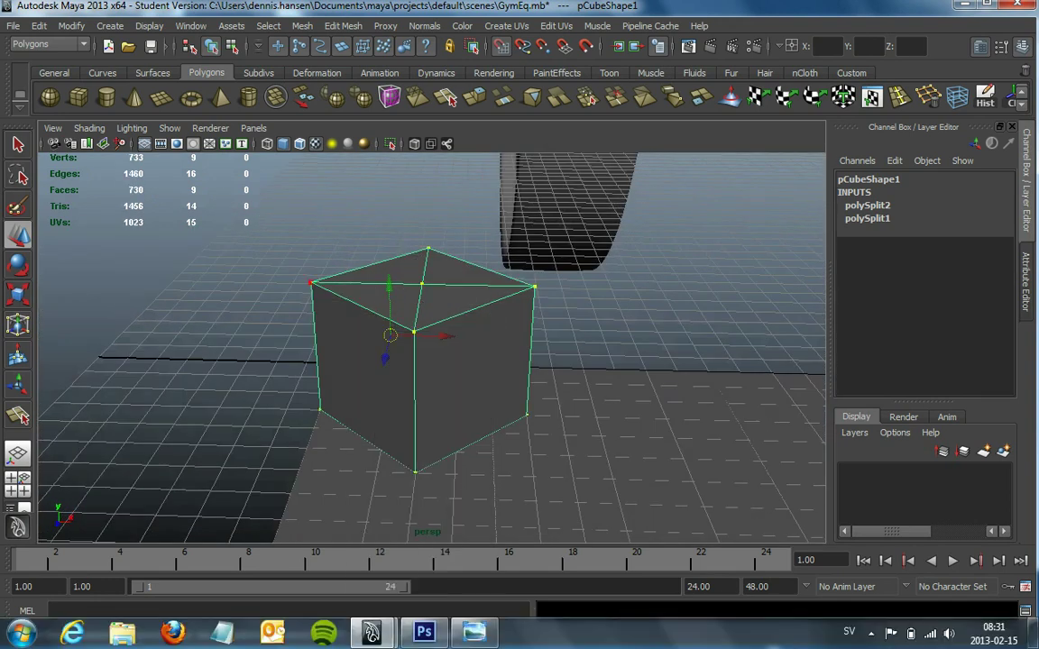
{"action": "left_click", "coordinate": [311, 282]}
{"action": "left_click", "coordinate": [413, 331], "text": "shift"}
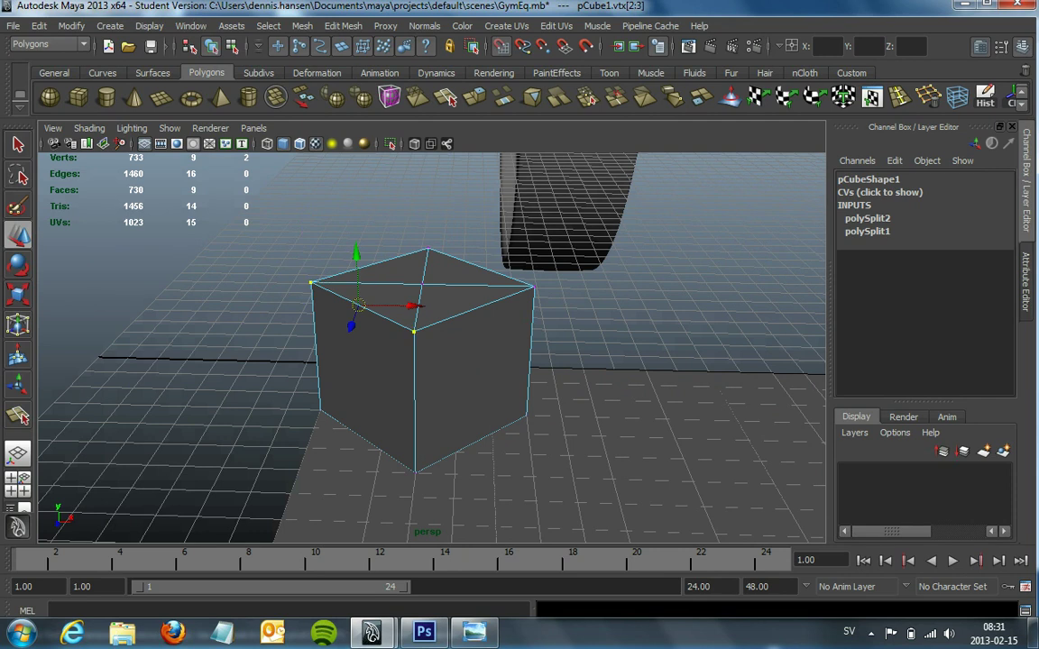
{"action": "left_click", "coordinate": [428, 248], "text": "shift"}
{"action": "left_click", "coordinate": [534, 286], "text": "shift"}
{"action": "left_click_drag", "start_coordinate": [421, 234], "coordinate": [421, 212]}
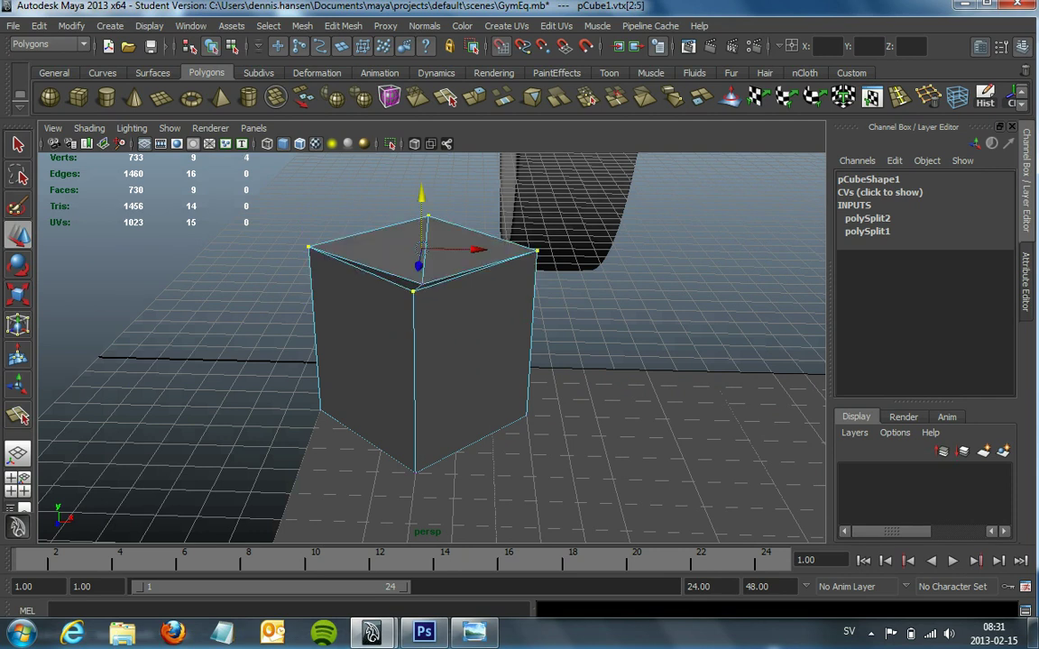
{"action": "key", "text": "ctrl+z"}
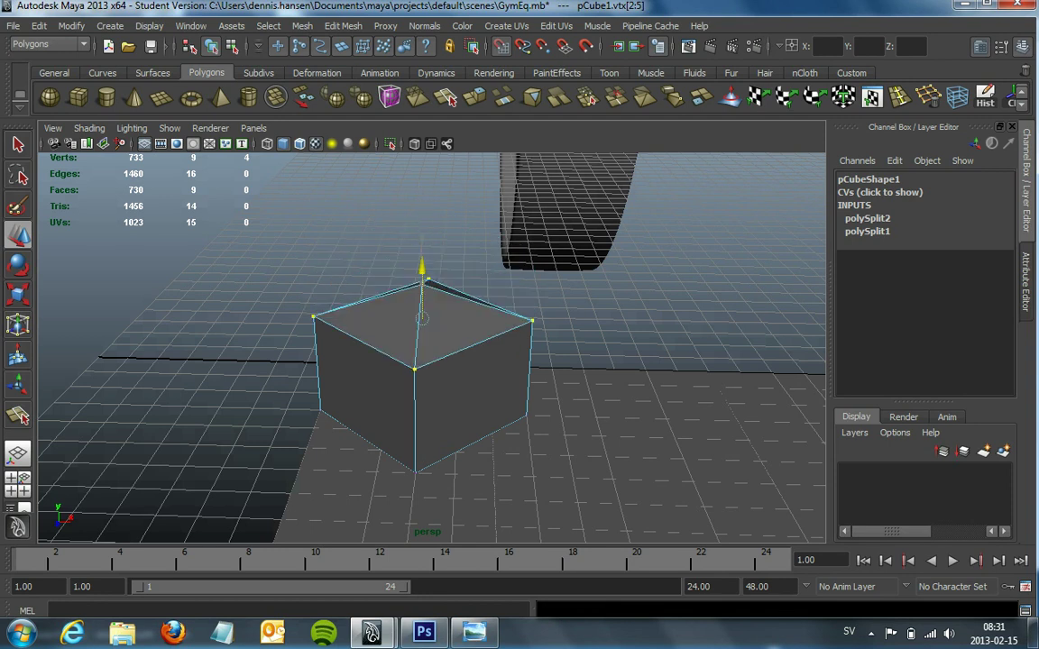
{"action": "left_click_drag", "start_coordinate": [421, 233], "coordinate": [421, 275]}
Orbit around the pyramid-topped cube and compare it with the reference render.
{"action": "left_click_drag", "start_coordinate": [541, 406], "coordinate": [631, 379], "text": "alt"}
{"action": "left_click_drag", "start_coordinate": [541, 360], "coordinate": [658, 342], "text": "alt"}
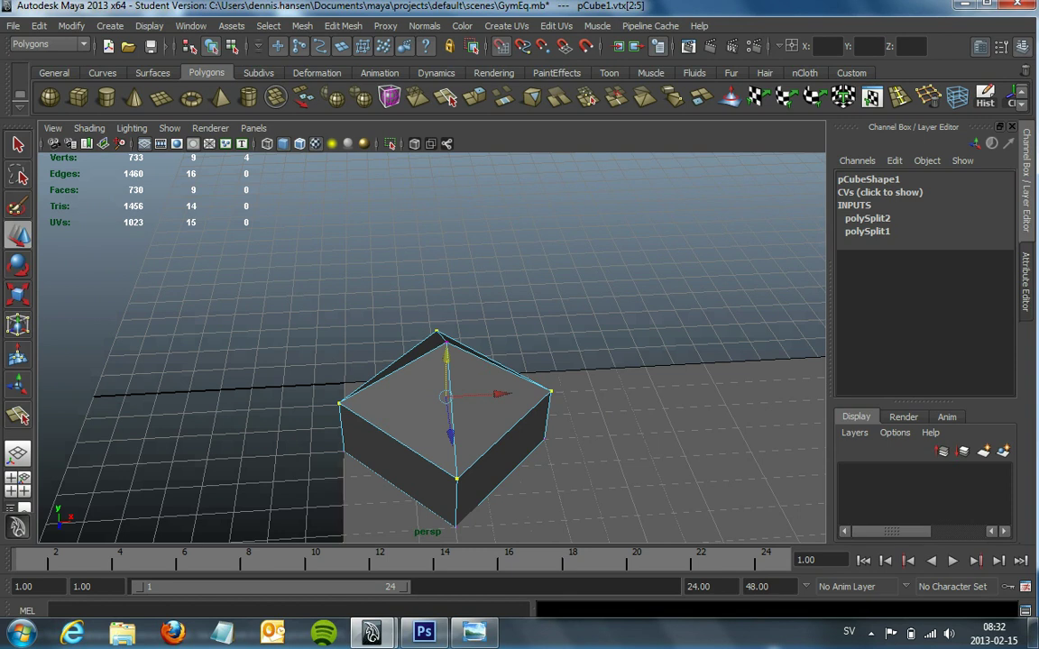
{"action": "left_click_drag", "start_coordinate": [658, 343], "coordinate": [721, 329], "text": "alt"}
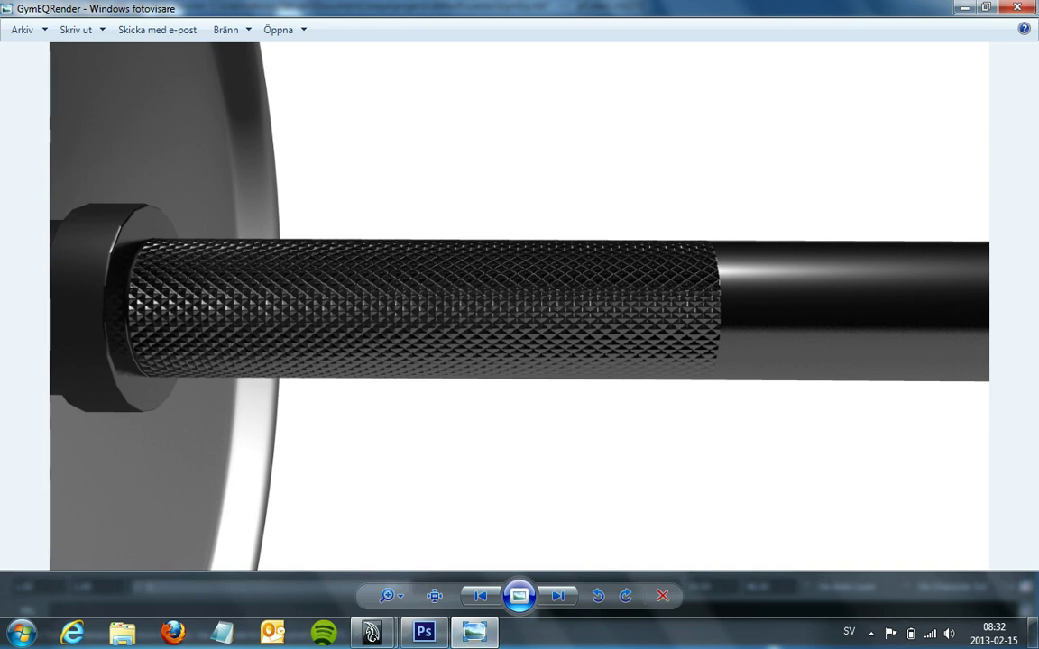
{"action": "key", "text": "alt+Tab"}
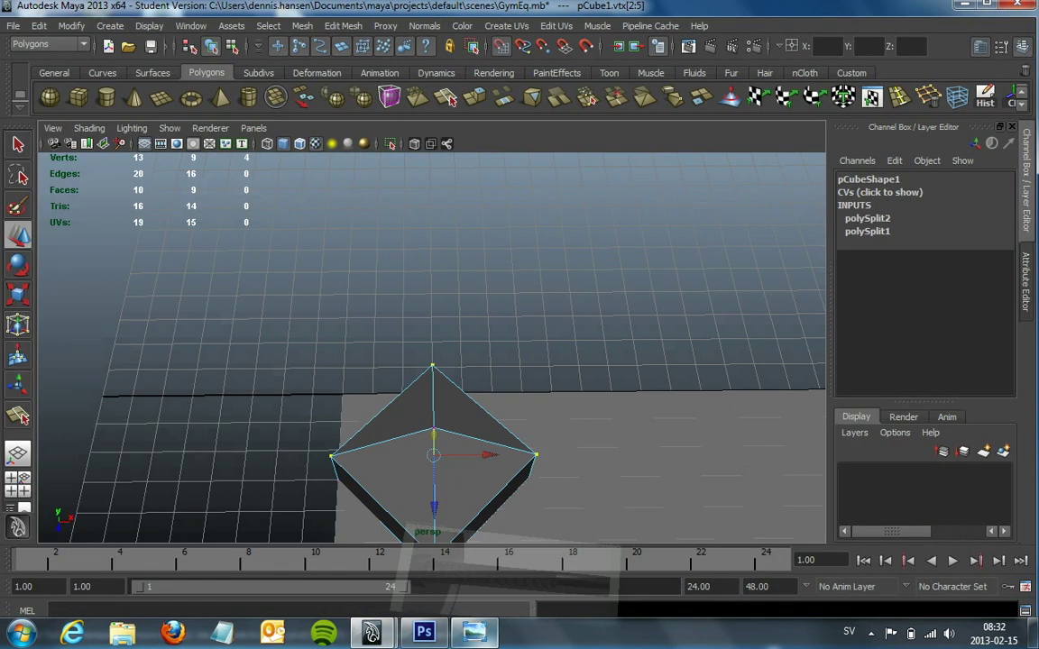
Return to object mode, check the knurled bar reference render, and select the block.
{"action": "left_click_drag", "start_coordinate": [433, 315], "coordinate": [432, 406], "text": "alt"}
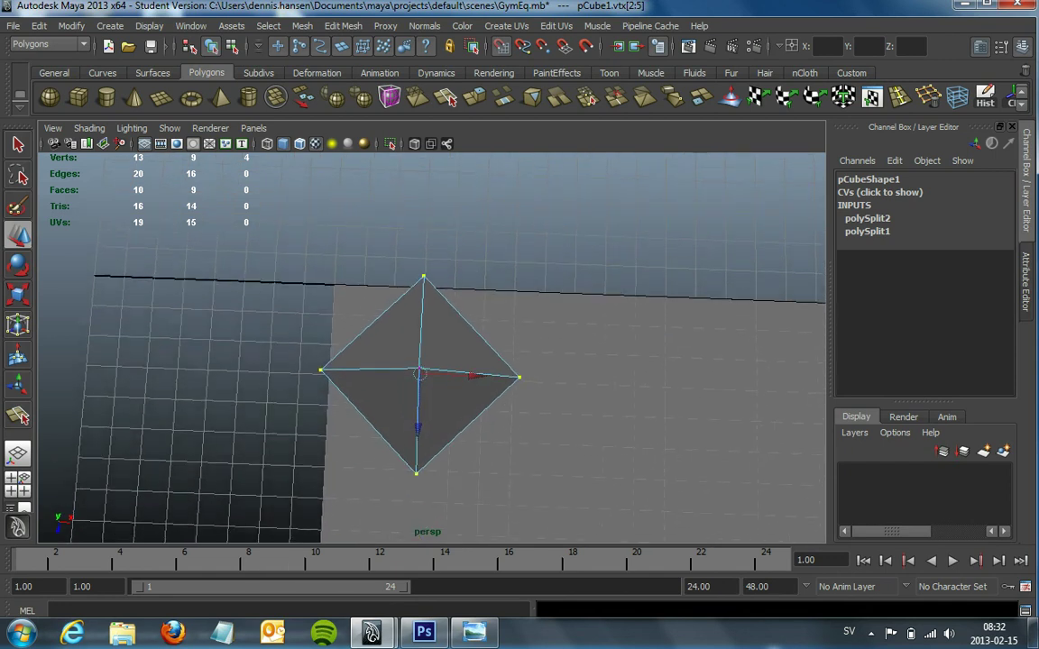
{"action": "left_click_drag", "start_coordinate": [433, 361], "coordinate": [370, 424], "text": "alt"}
{"action": "mouse_move", "coordinate": [397, 325]}
{"action": "left_mouse_down", "text": "alt"}
{"action": "mouse_move", "coordinate": [388, 343]}
{"action": "mouse_move", "coordinate": [397, 329]}
{"action": "left_mouse_up", "text": "alt"}
{"action": "right_click", "coordinate": [397, 328]}
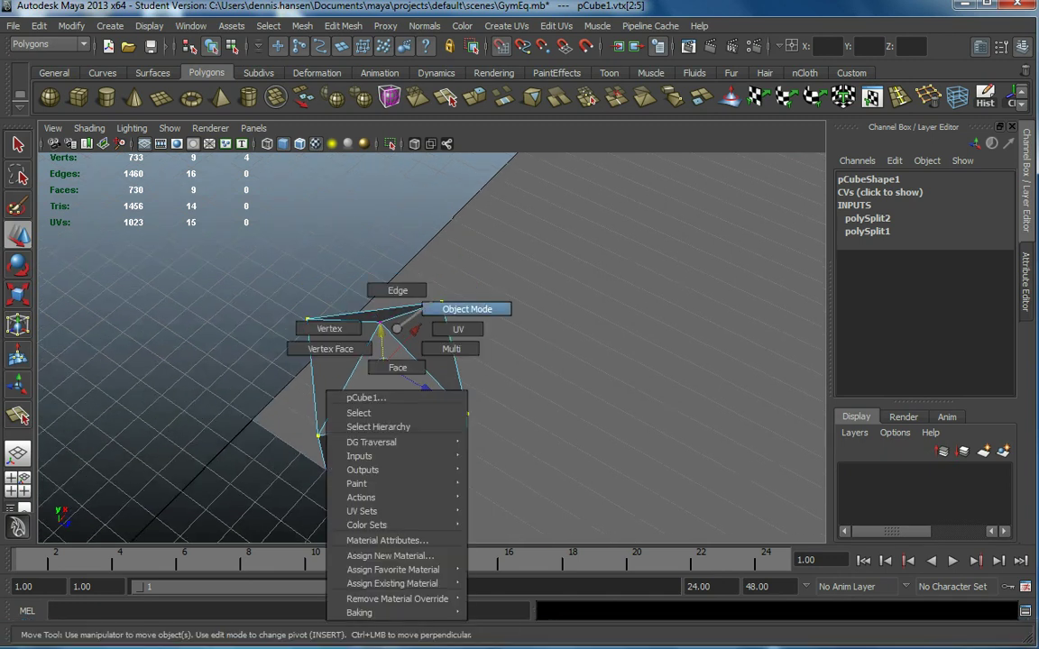
{"action": "right_click_drag", "start_coordinate": [397, 328], "coordinate": [456, 308]}
{"action": "left_click_drag", "start_coordinate": [397, 361], "coordinate": [361, 343], "text": "alt"}
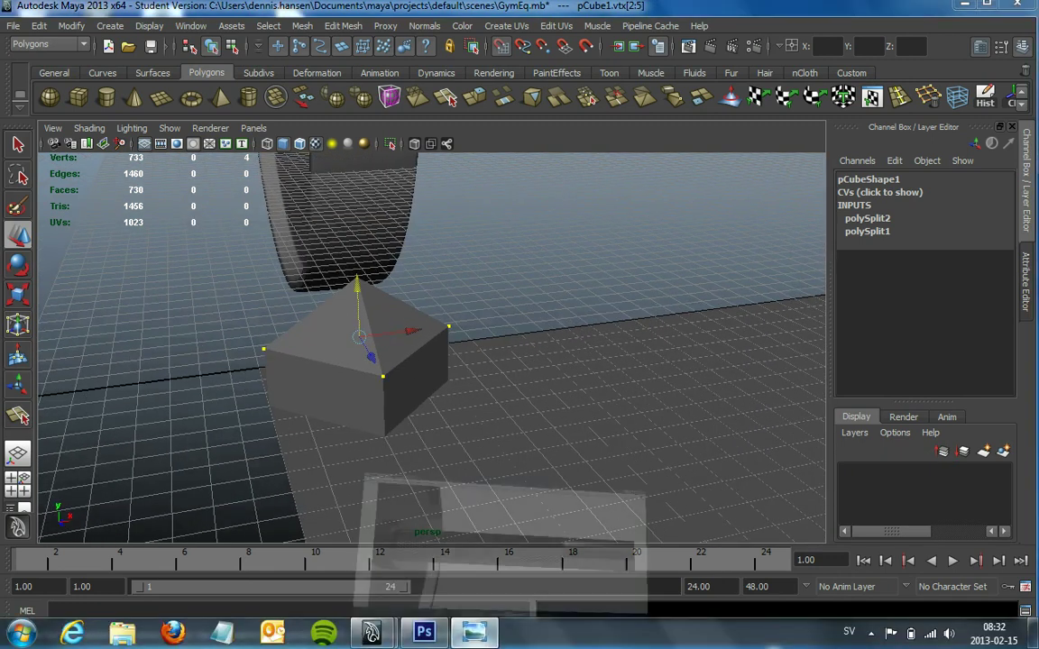
{"action": "left_click", "coordinate": [473, 632]}
{"action": "left_click", "coordinate": [371, 632]}
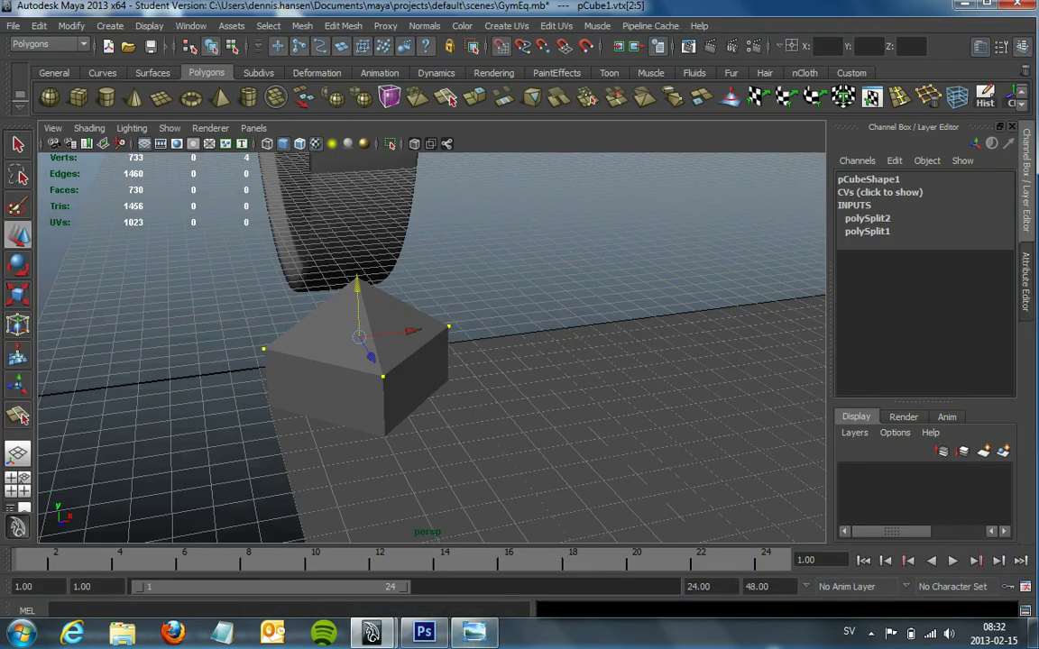
{"action": "left_click_drag", "start_coordinate": [397, 361], "coordinate": [397, 397], "text": "alt"}
{"action": "left_click", "coordinate": [361, 433]}
{"action": "left_click_drag", "start_coordinate": [360, 432], "coordinate": [379, 361], "text": "alt"}
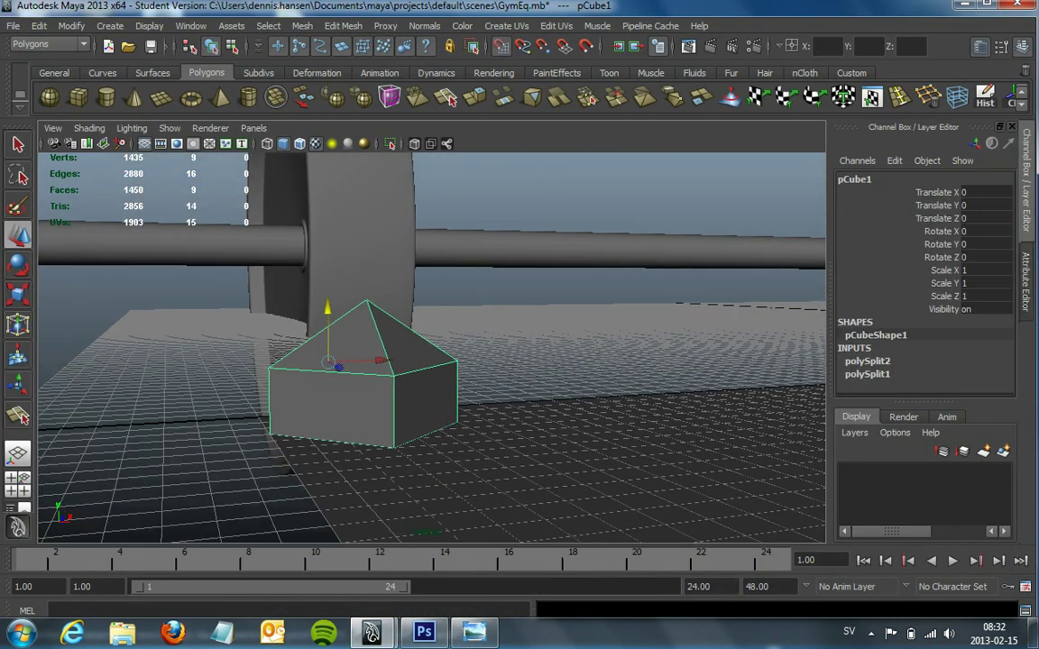
Switch to edge mode and marquee-select the roof edges meeting at the peak.
{"action": "right_click_drag", "start_coordinate": [377, 325], "coordinate": [376, 290]}
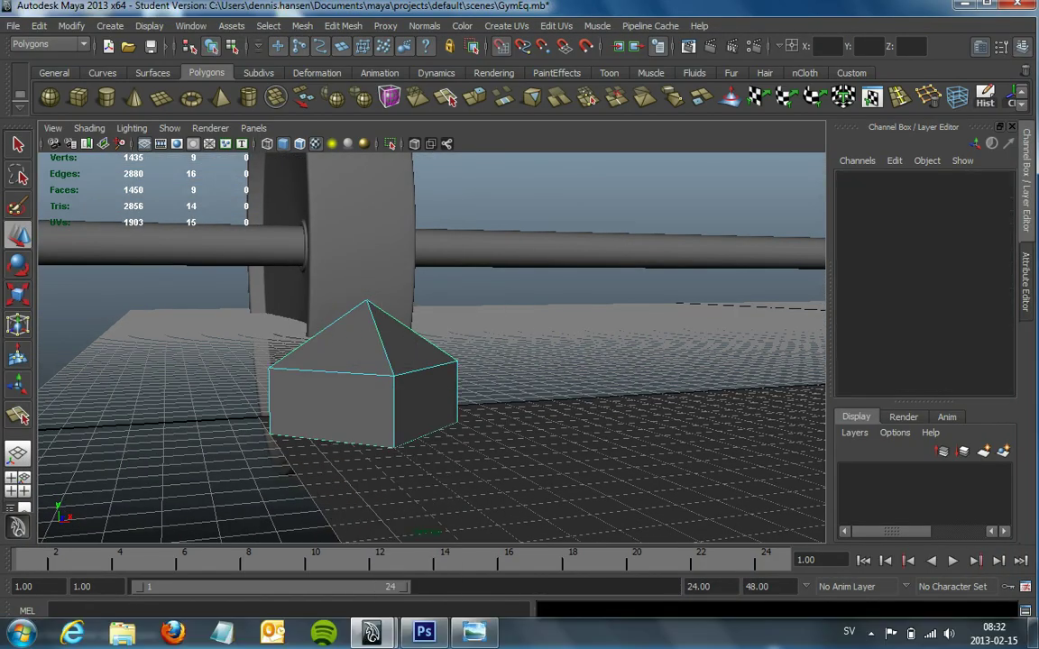
{"action": "left_click_drag", "start_coordinate": [352, 289], "coordinate": [383, 316]}
{"action": "mouse_move", "coordinate": [388, 379]}
{"action": "left_mouse_down", "text": "alt"}
{"action": "mouse_move", "coordinate": [433, 342]}
{"action": "mouse_move", "coordinate": [325, 288]}
{"action": "left_mouse_up", "text": "alt"}
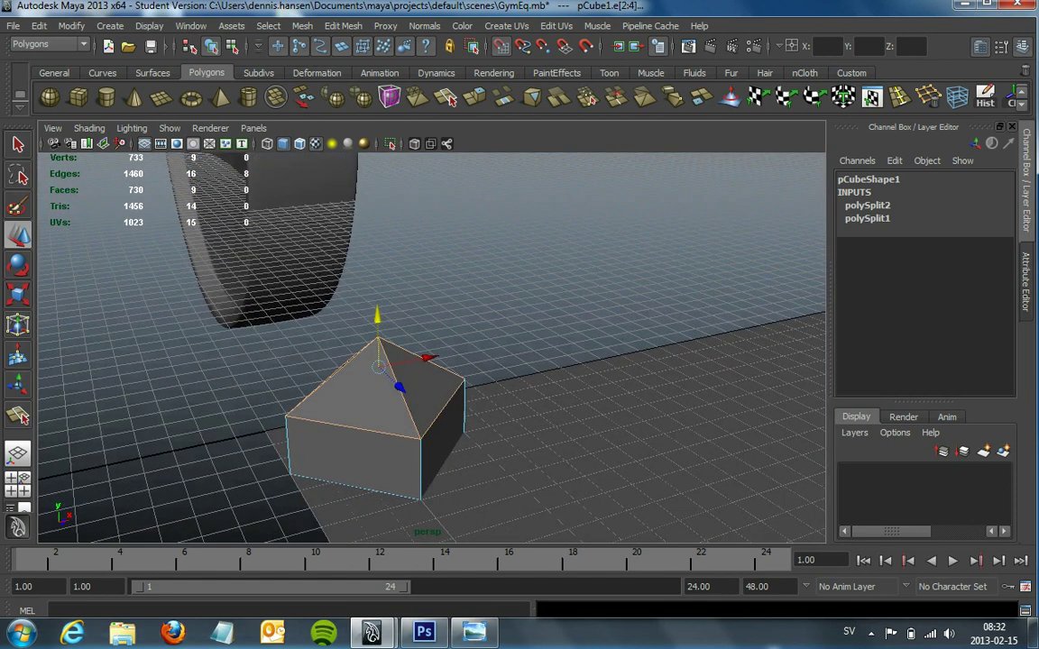
Bevel the selected edges, undo, and re-apply the bevel at offset 0.5 with one segment.
{"action": "left_click", "coordinate": [343, 25]}
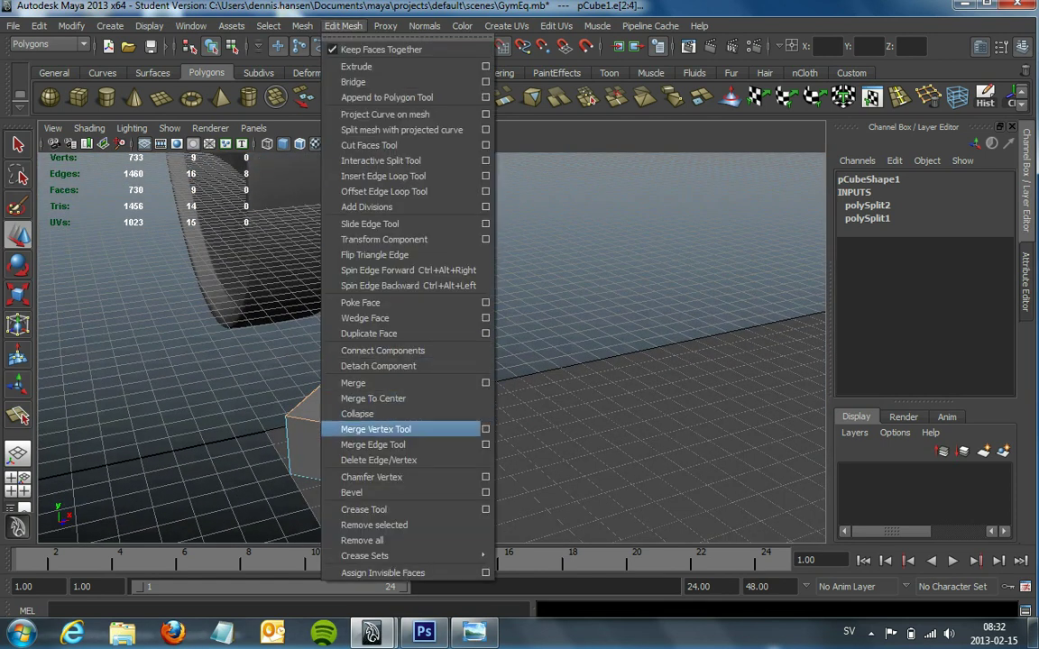
{"action": "left_click", "coordinate": [370, 477]}
{"action": "mouse_move", "coordinate": [432, 361]}
{"action": "left_mouse_down", "text": "alt"}
{"action": "mouse_move", "coordinate": [433, 414]}
{"action": "mouse_move", "coordinate": [433, 306]}
{"action": "mouse_move", "coordinate": [415, 351]}
{"action": "mouse_move", "coordinate": [415, 270]}
{"action": "mouse_move", "coordinate": [433, 352]}
{"action": "mouse_move", "coordinate": [433, 297]}
{"action": "left_mouse_up", "text": "alt"}
{"action": "key", "text": "ctrl+z"}
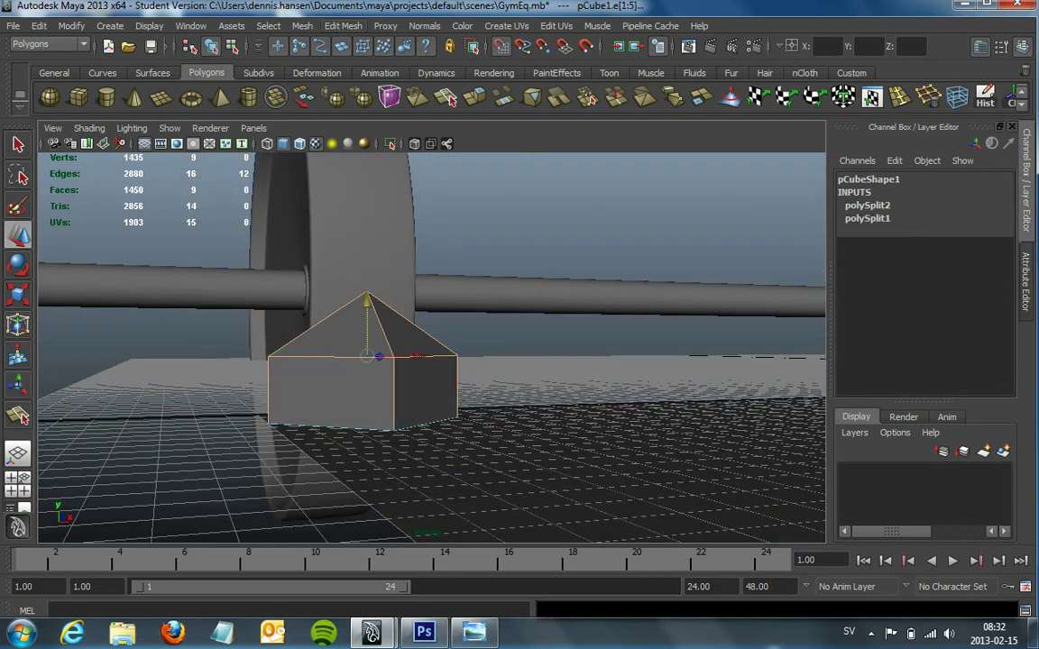
{"action": "left_click", "coordinate": [342, 25]}
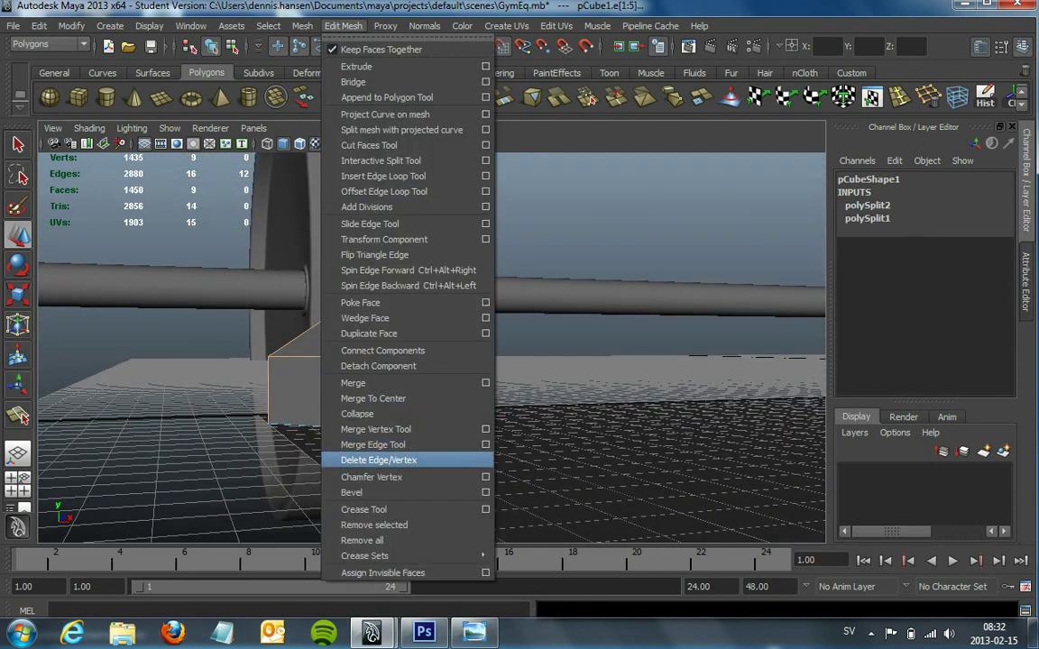
{"action": "left_click", "coordinate": [351, 492]}
{"action": "mouse_move", "coordinate": [351, 493]}
{"action": "left_mouse_down", "text": "alt"}
{"action": "mouse_move", "coordinate": [378, 415]}
{"action": "mouse_move", "coordinate": [405, 379]}
{"action": "left_mouse_up", "text": "alt"}
{"action": "mouse_move", "coordinate": [270, 316]}
{"action": "left_mouse_down", "text": "alt"}
{"action": "mouse_move", "coordinate": [252, 289]}
{"action": "mouse_move", "coordinate": [56, 305]}
{"action": "mouse_move", "coordinate": [72, 284]}
{"action": "left_mouse_up", "text": "alt"}
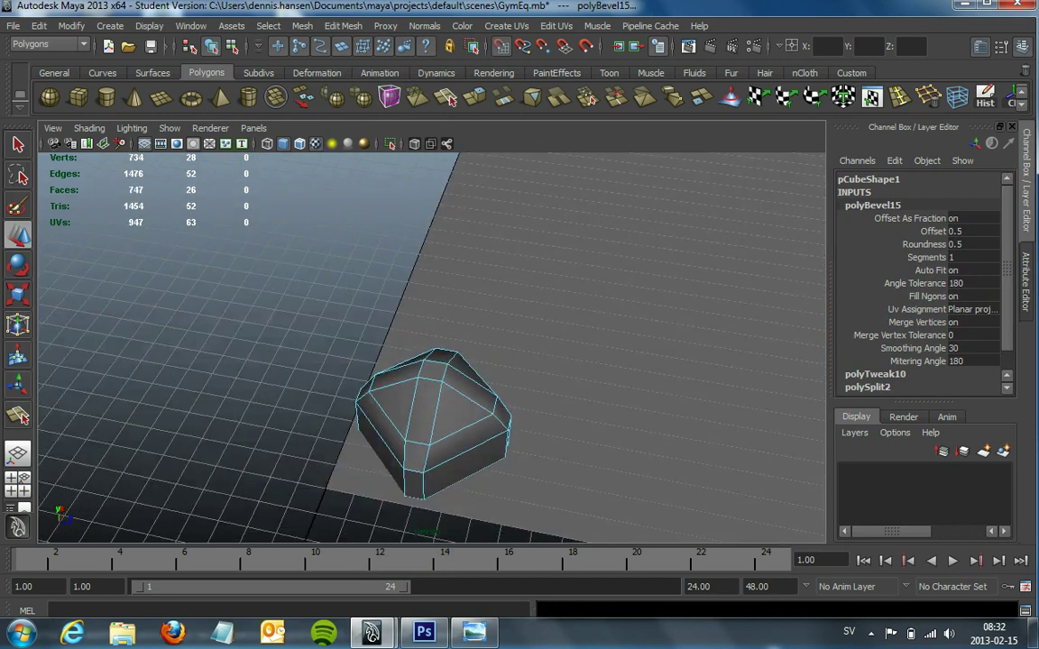
Set polyBevel15 to Offset 0.276 and 2 segments in the Attribute Editor.
{"action": "key", "text": "ctrl+a"}
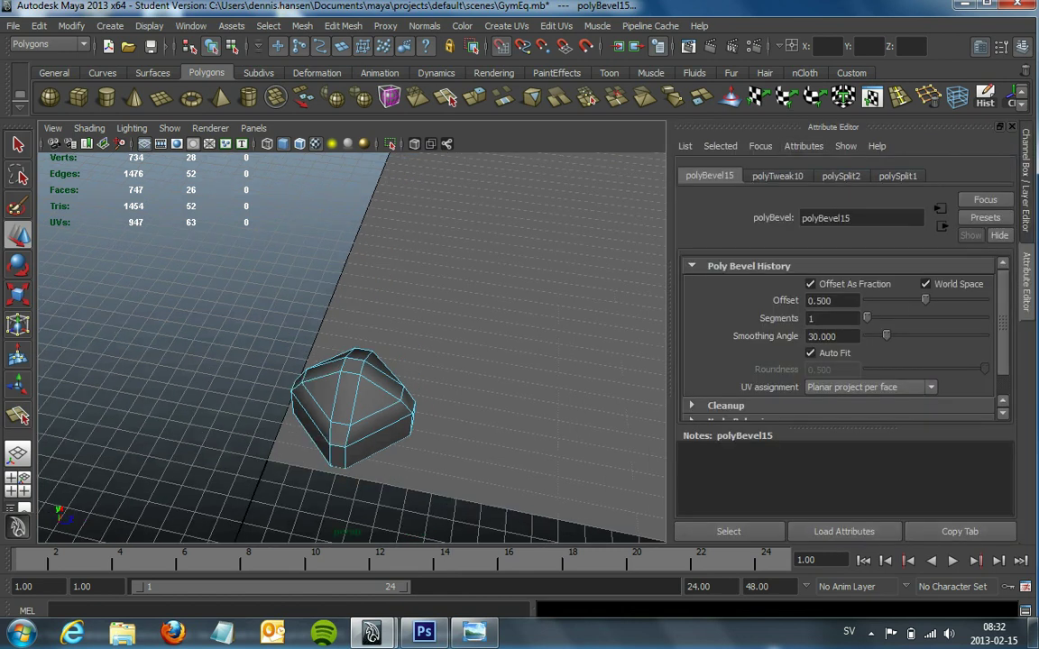
{"action": "left_click_drag", "start_coordinate": [924, 300], "coordinate": [903, 299]}
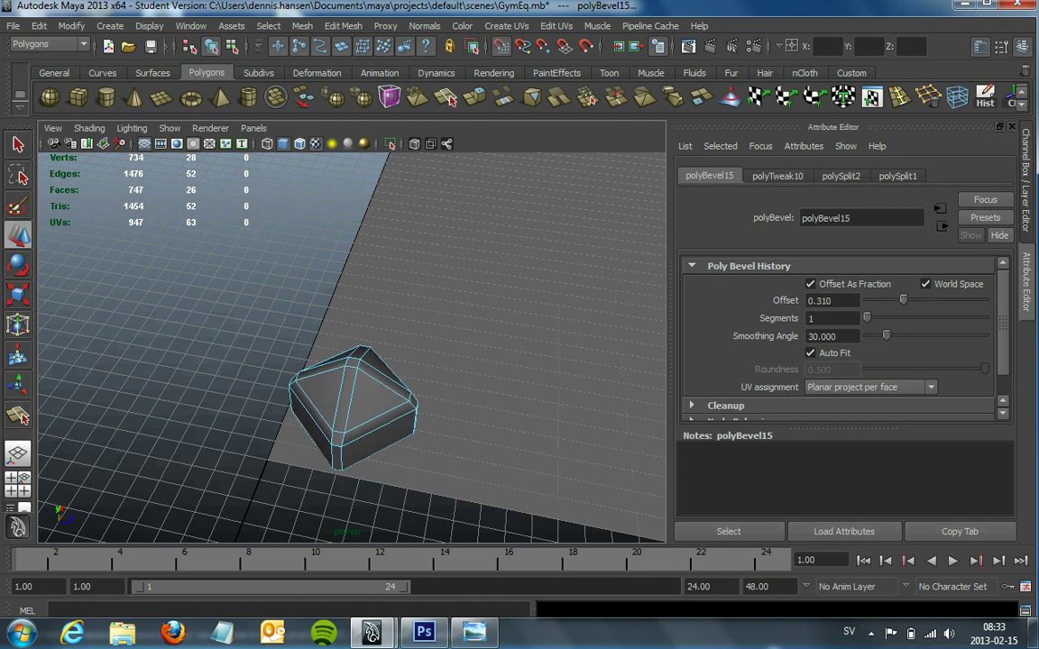
{"action": "left_click_drag", "start_coordinate": [135, 266], "coordinate": [108, 451], "text": "alt"}
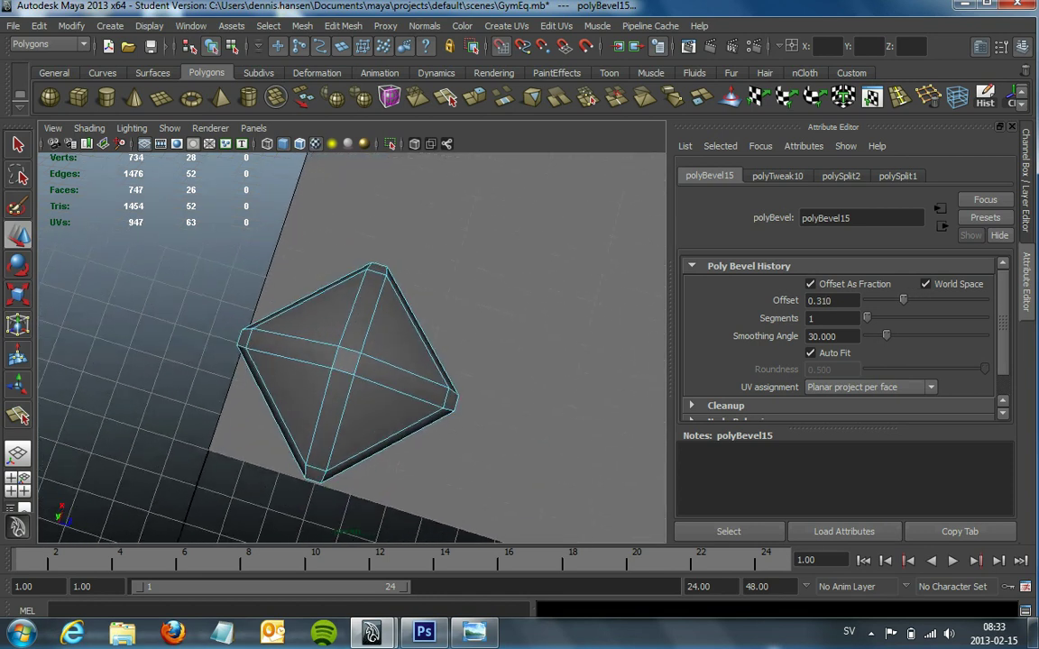
{"action": "left_click_drag", "start_coordinate": [903, 299], "coordinate": [898, 299]}
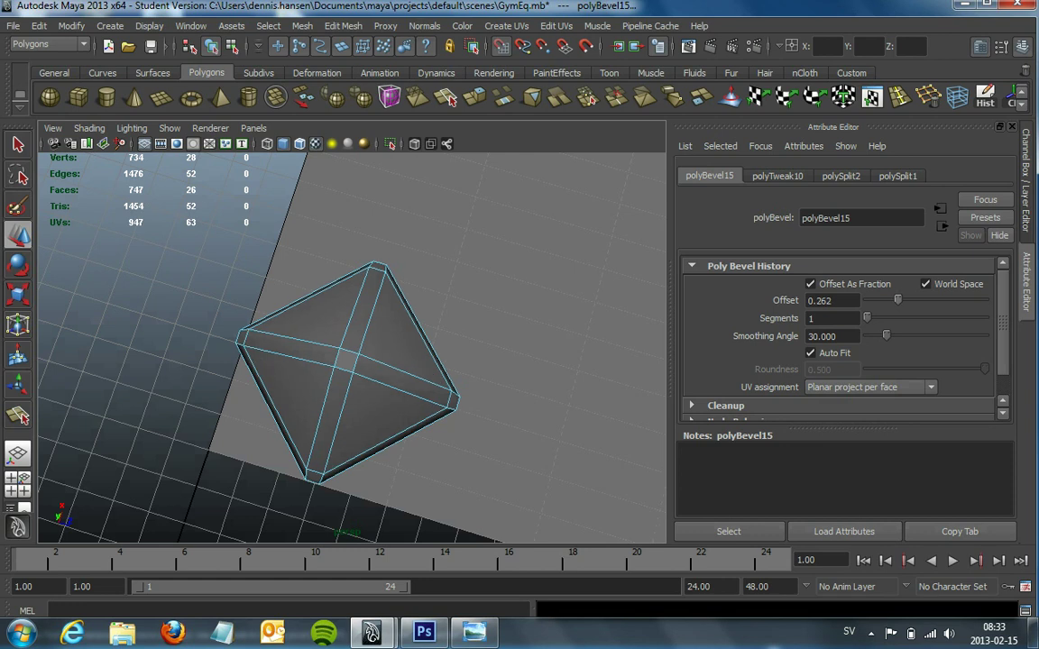
{"action": "left_click_drag", "start_coordinate": [866, 317], "coordinate": [877, 317]}
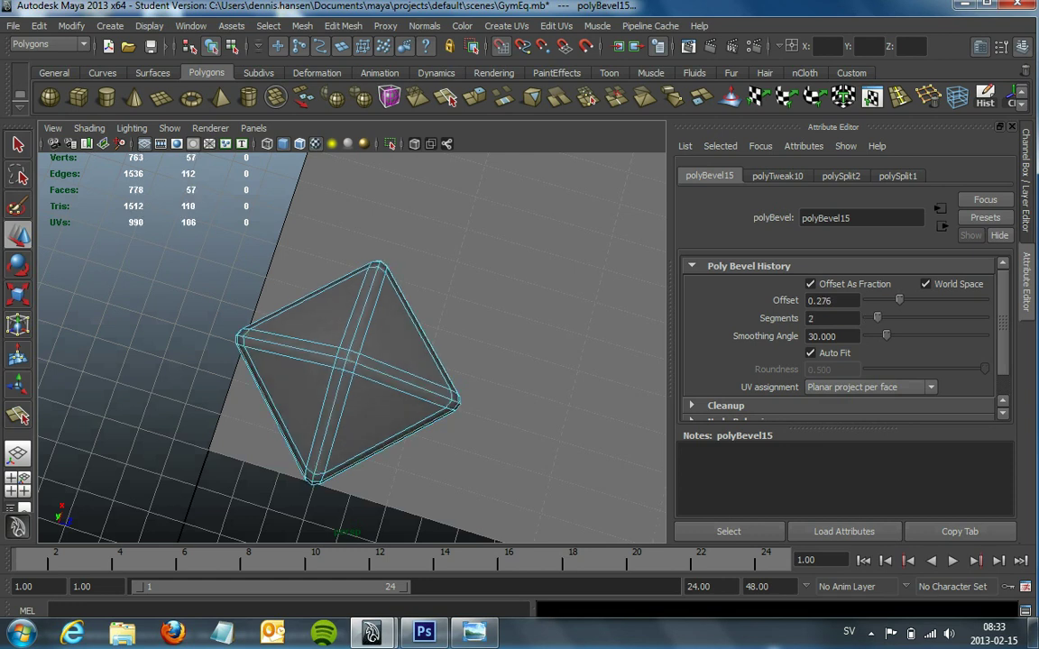
Switch to vertex mode, marquee-select the apex vertices, and move them down.
{"action": "left_click_drag", "start_coordinate": [361, 406], "coordinate": [423, 288], "text": "alt"}
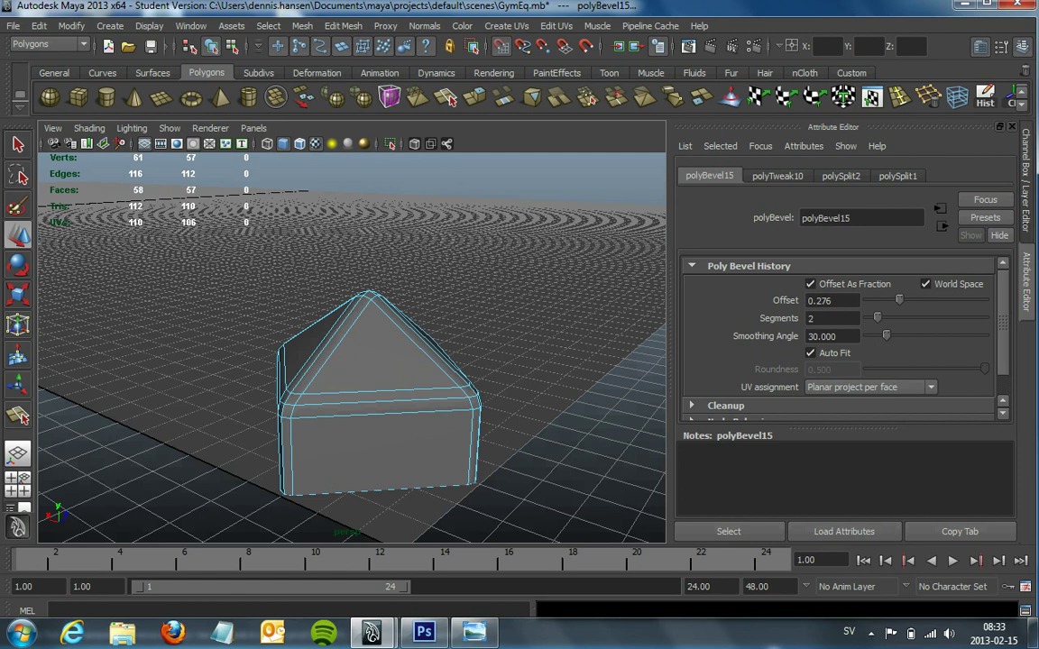
{"action": "mouse_move", "coordinate": [379, 378]}
{"action": "left_mouse_down", "text": "alt"}
{"action": "mouse_move", "coordinate": [379, 325]}
{"action": "mouse_move", "coordinate": [378, 406]}
{"action": "mouse_move", "coordinate": [396, 406]}
{"action": "mouse_move", "coordinate": [361, 397]}
{"action": "mouse_move", "coordinate": [388, 397]}
{"action": "mouse_move", "coordinate": [388, 468]}
{"action": "mouse_move", "coordinate": [397, 469]}
{"action": "mouse_move", "coordinate": [415, 397]}
{"action": "left_mouse_up", "text": "alt"}
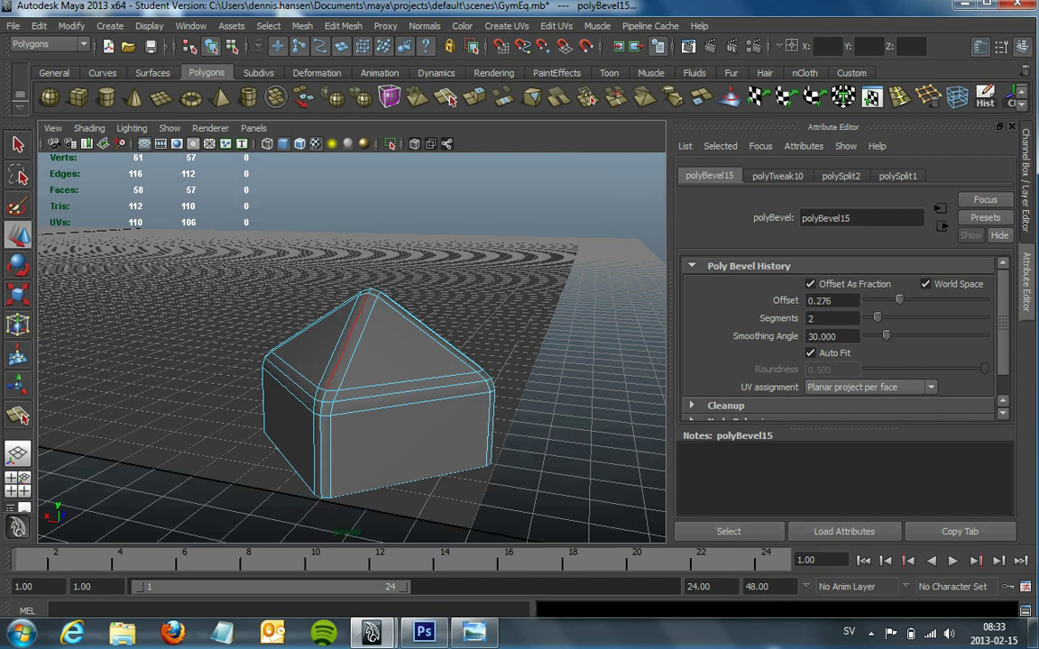
{"action": "right_click_drag", "start_coordinate": [361, 311], "coordinate": [343, 369]}
{"action": "left_click_drag", "start_coordinate": [343, 379], "coordinate": [379, 397], "text": "alt"}
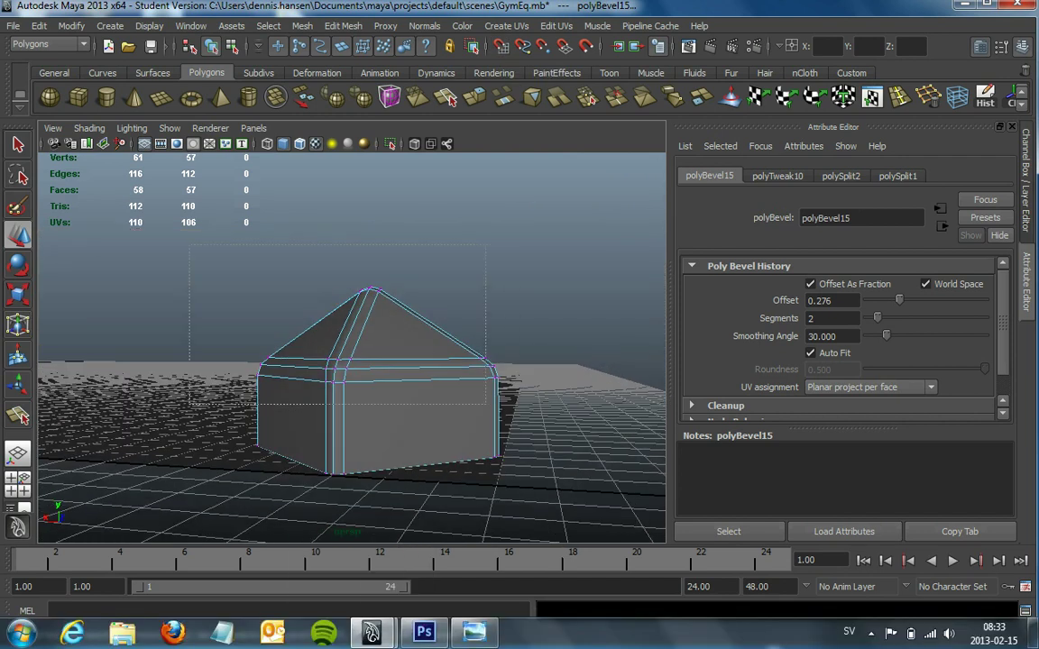
{"action": "left_click_drag", "start_coordinate": [190, 404], "coordinate": [171, 365]}
{"action": "mouse_move", "coordinate": [371, 275]}
{"action": "left_mouse_down"}
{"action": "mouse_move", "coordinate": [370, 414]}
{"action": "mouse_move", "coordinate": [360, 338]}
{"action": "left_mouse_up"}
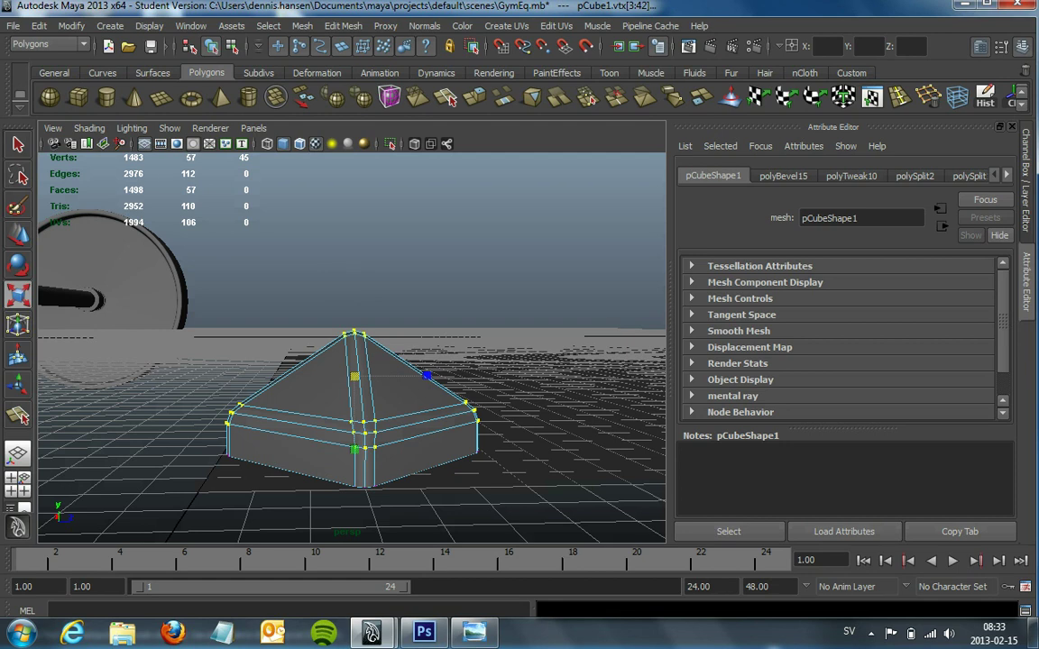
Scale the apex vertices down in Y and move them lower to flatten the stud.
{"action": "left_click_drag", "start_coordinate": [354, 448], "coordinate": [355, 433]}
{"action": "key", "text": "w"}
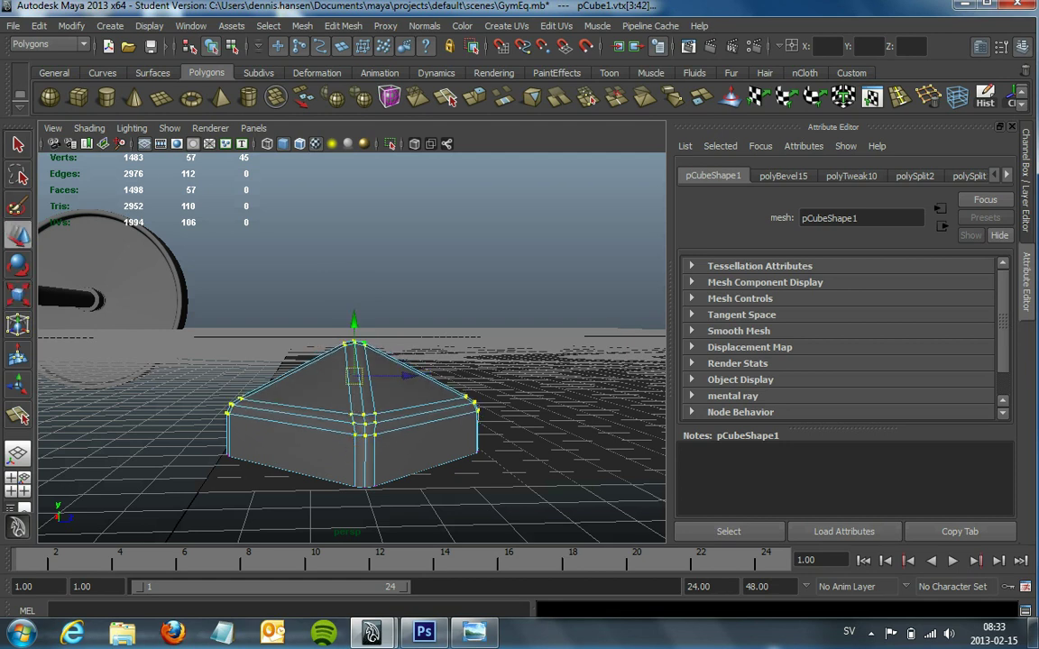
{"action": "mouse_move", "coordinate": [353, 335]}
{"action": "left_mouse_down"}
{"action": "mouse_move", "coordinate": [361, 379]}
{"action": "mouse_move", "coordinate": [334, 424]}
{"action": "left_mouse_up"}
{"action": "left_click_drag", "start_coordinate": [360, 379], "coordinate": [361, 406], "text": "alt"}
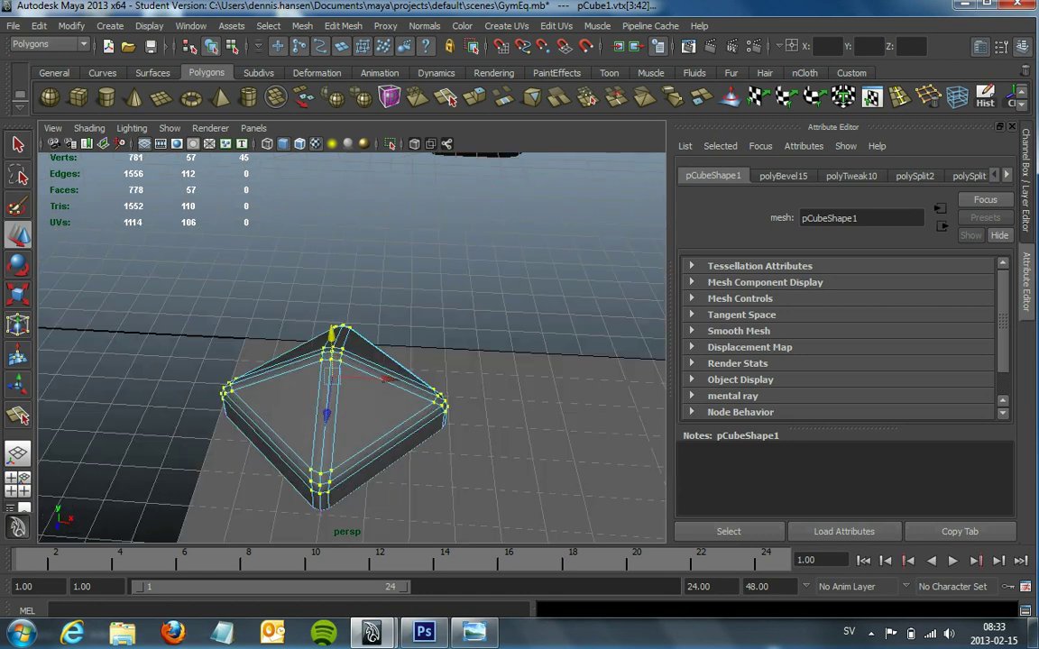
Check the stud with smooth preview on then off, and return to object selection.
{"action": "right_click", "coordinate": [308, 360]}
{"action": "key", "text": "3"}
{"action": "key", "text": "F8"}
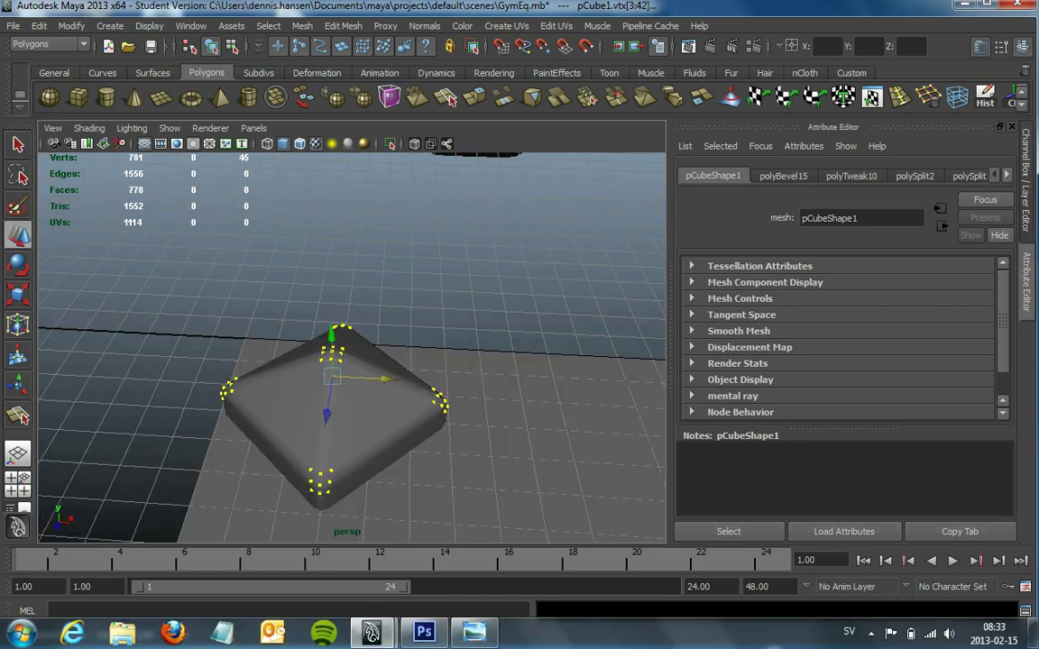
{"action": "key", "text": "1"}
{"action": "left_click_drag", "start_coordinate": [361, 378], "coordinate": [360, 442], "text": "alt"}
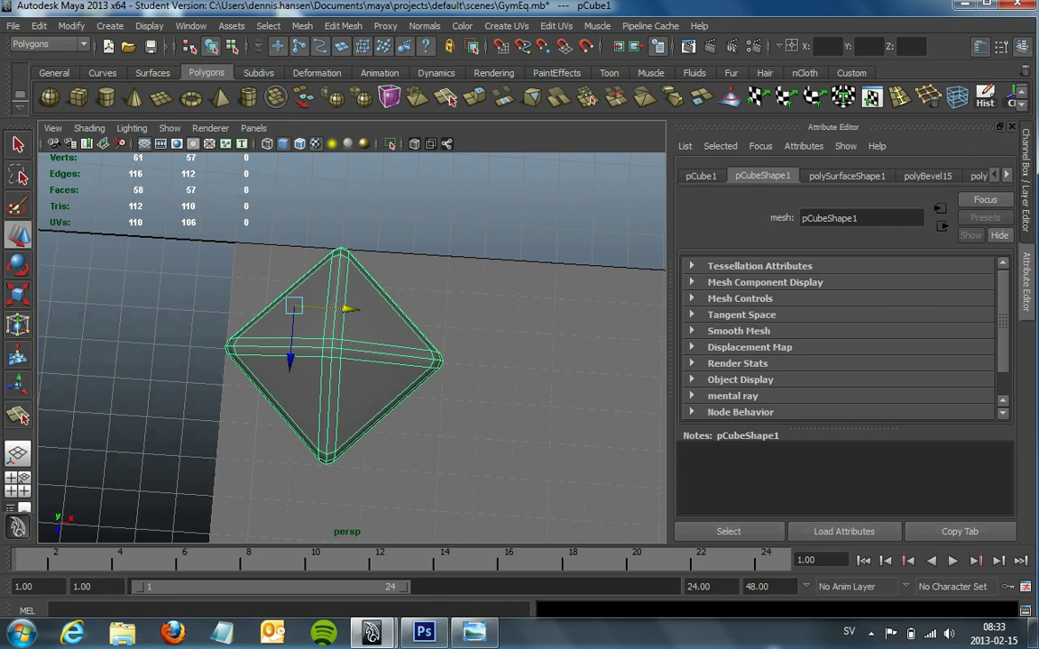
Centre pCube1's pivot, freeze its transforms to zero, and wrap it in a lattice deformer.
{"action": "left_click", "coordinate": [1012, 97]}
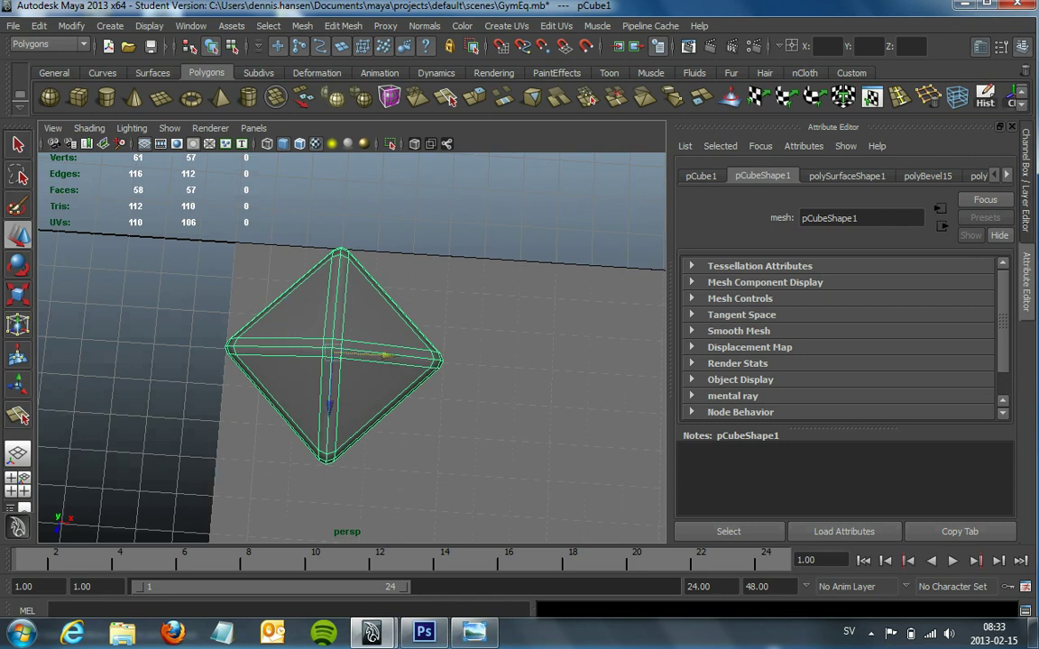
{"action": "left_click", "coordinate": [71, 26]}
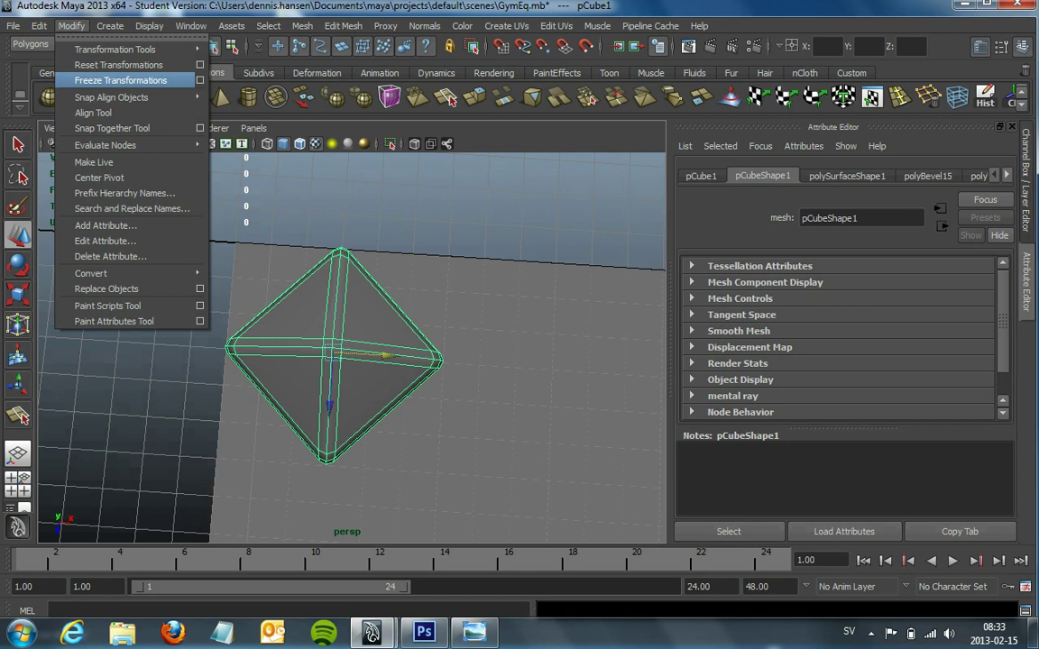
{"action": "left_click", "coordinate": [120, 81]}
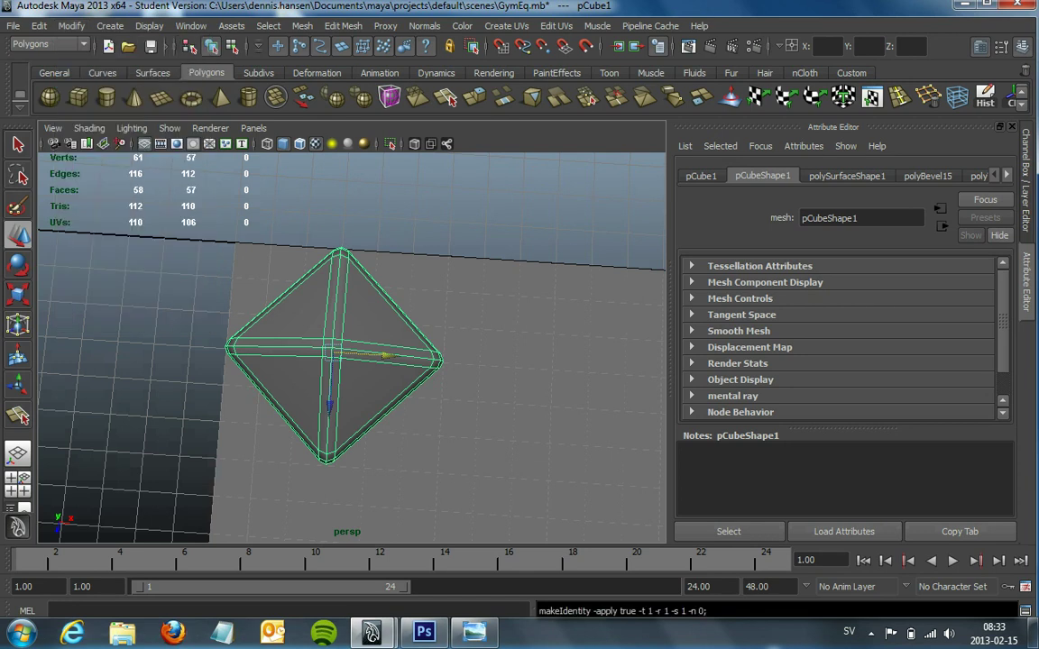
{"action": "left_click", "coordinate": [872, 97]}
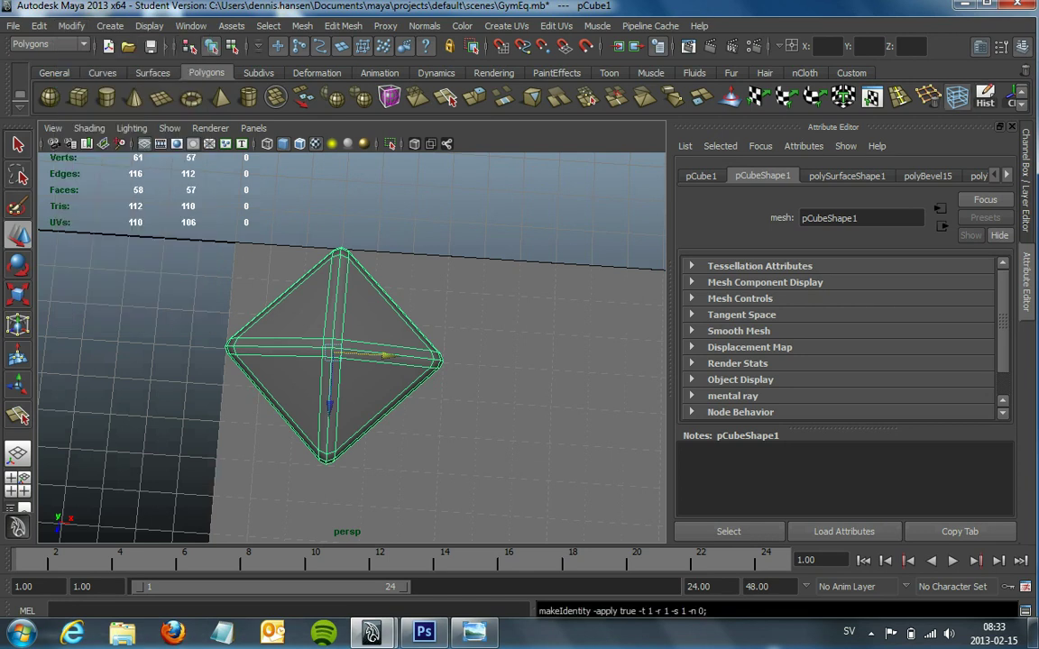
Drag the lattice's right column of points outward along X, then return to object mode.
{"action": "right_click_drag", "start_coordinate": [419, 225], "coordinate": [420, 184]}
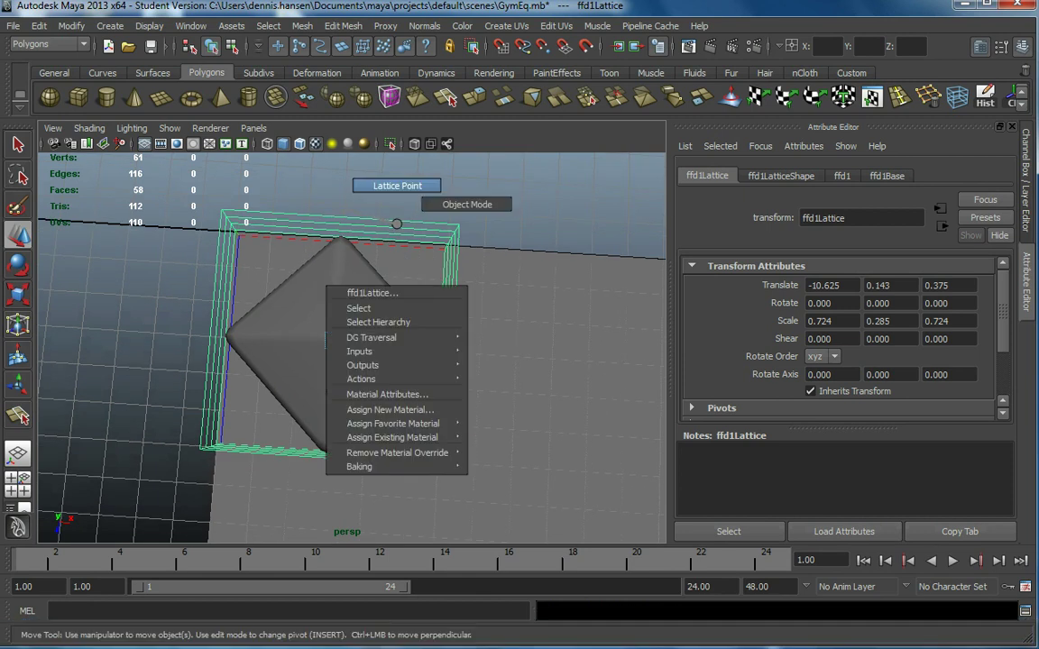
{"action": "left_click_drag", "start_coordinate": [478, 203], "coordinate": [424, 478]}
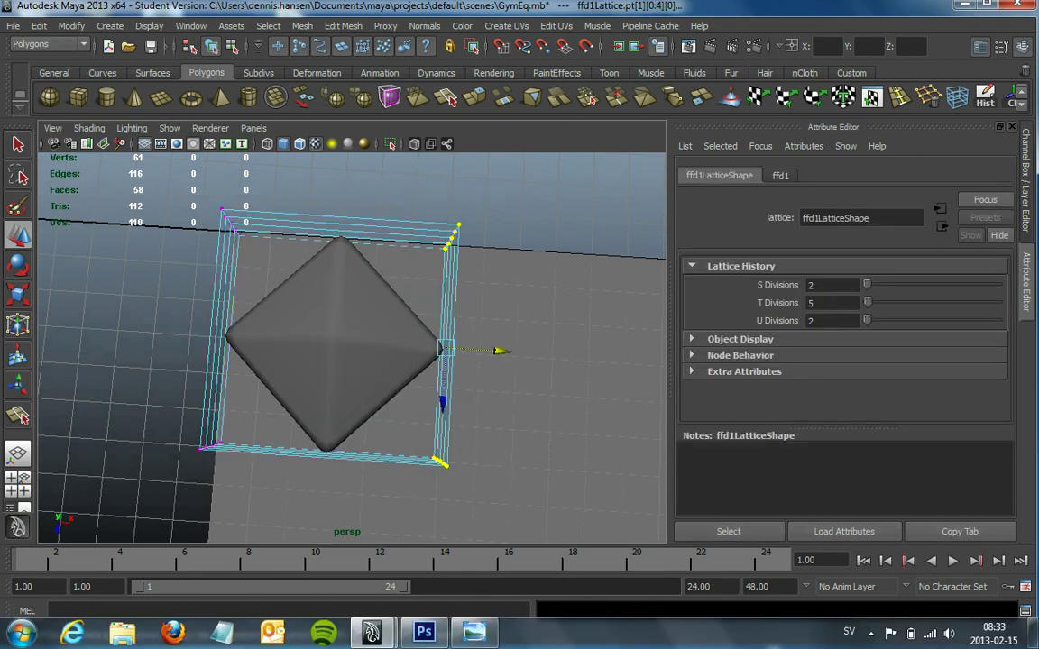
{"action": "left_click_drag", "start_coordinate": [499, 350], "coordinate": [522, 352]}
{"action": "key", "text": "ctrl+z"}
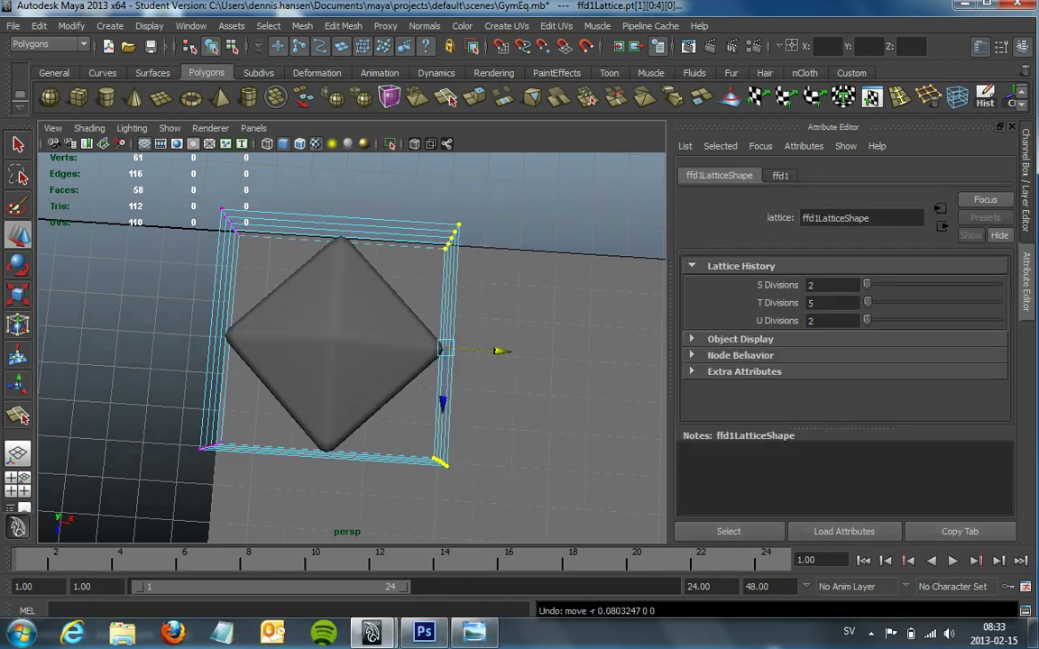
{"action": "mouse_move", "coordinate": [499, 351]}
{"action": "left_mouse_down"}
{"action": "mouse_move", "coordinate": [582, 356]}
{"action": "mouse_move", "coordinate": [541, 354]}
{"action": "mouse_move", "coordinate": [505, 297]}
{"action": "mouse_move", "coordinate": [468, 270]}
{"action": "mouse_move", "coordinate": [414, 325]}
{"action": "mouse_move", "coordinate": [344, 352]}
{"action": "left_mouse_up"}
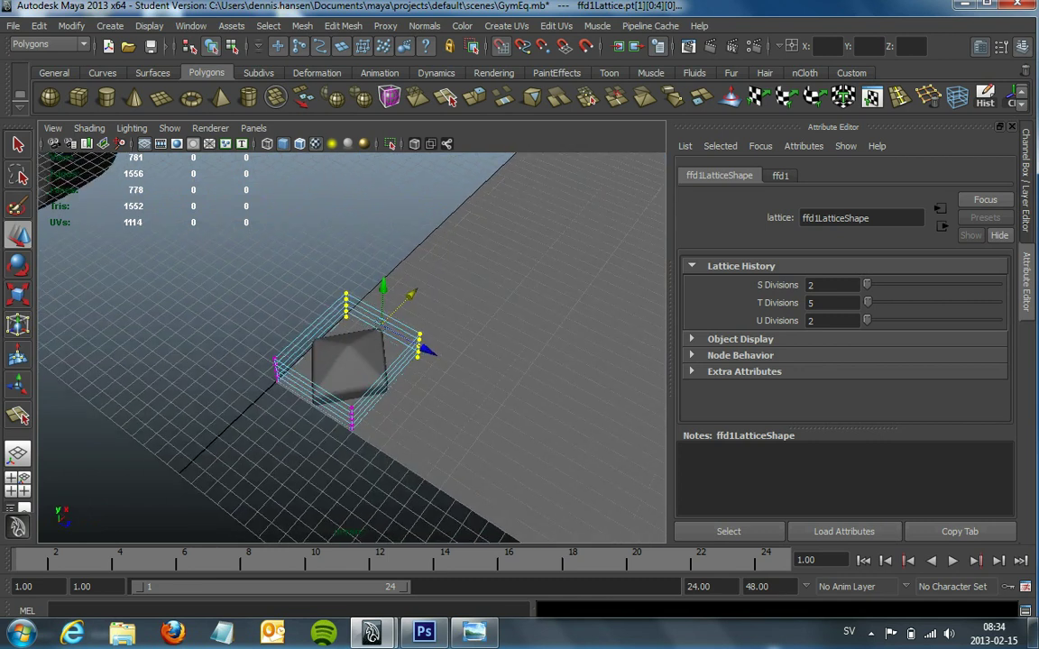
{"action": "right_click", "coordinate": [344, 351]}
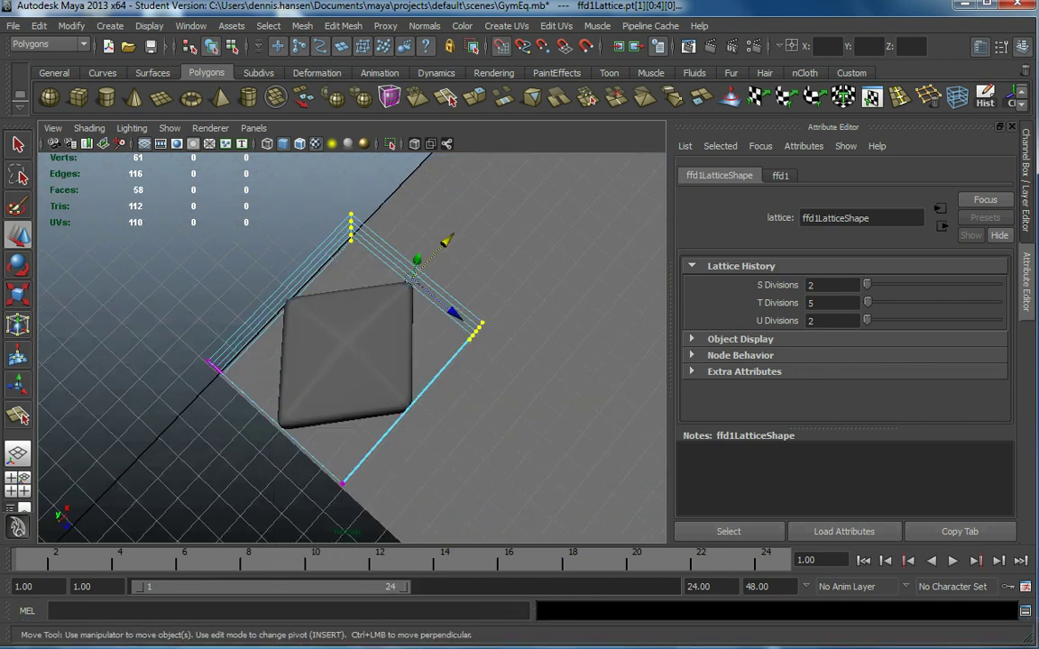
{"action": "left_click", "coordinate": [352, 361]}
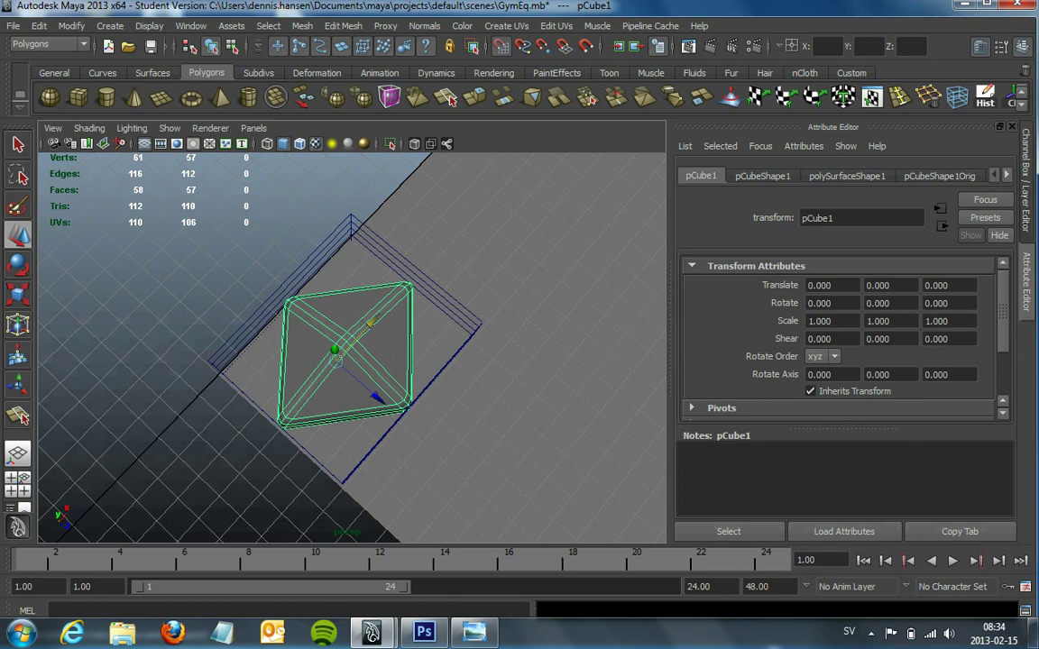
Add Center Pivot and Delete History shortcut buttons to the Custom shelf.
{"action": "left_click", "coordinate": [39, 26]}
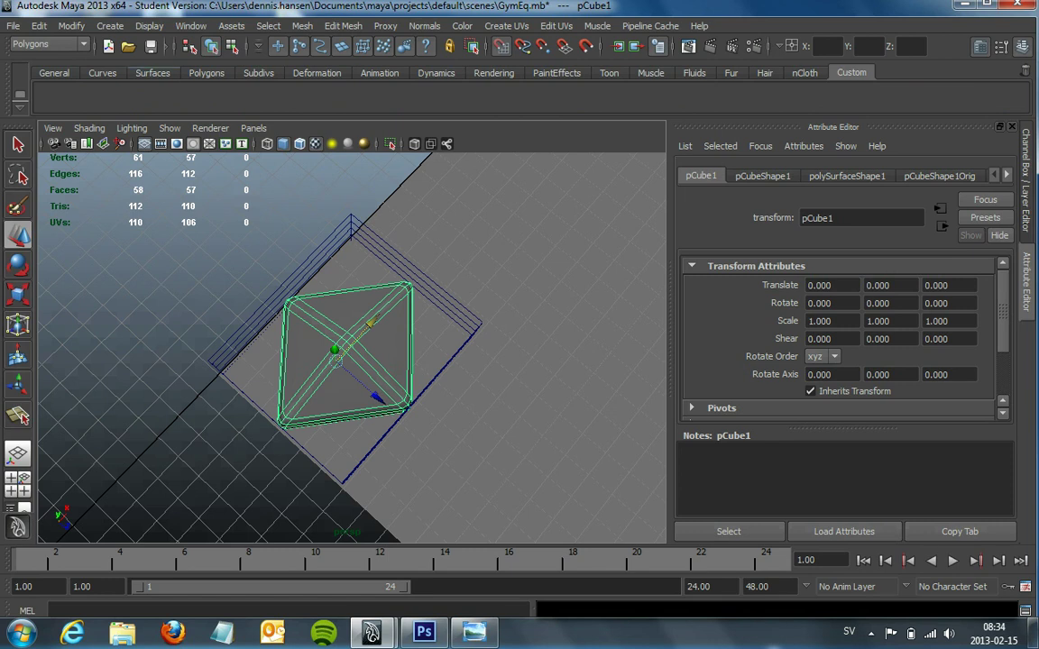
{"action": "left_click", "coordinate": [72, 26]}
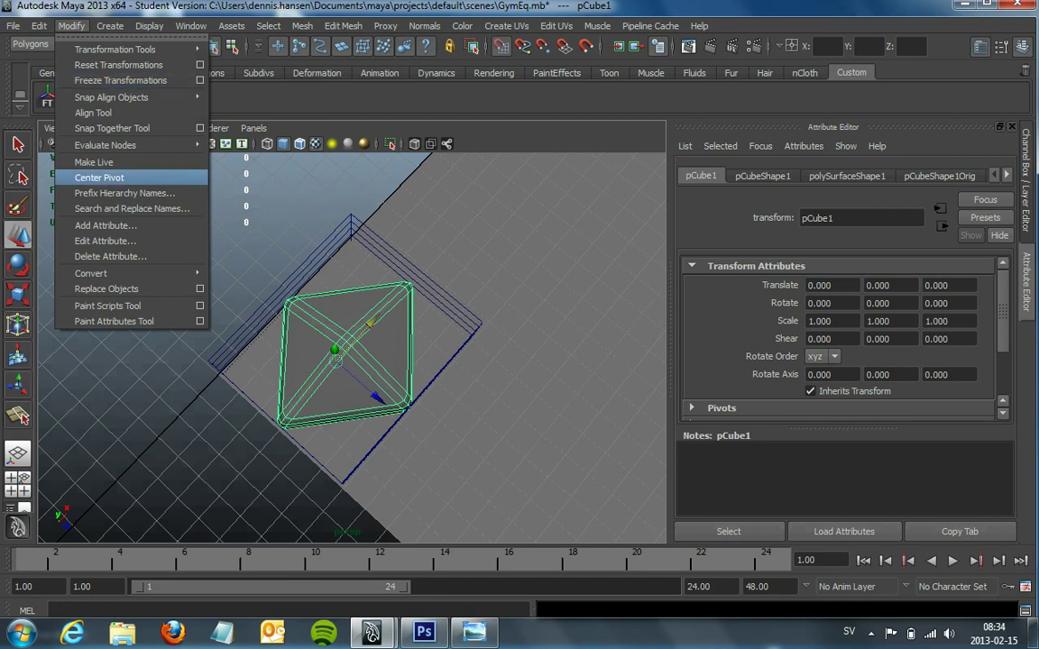
{"action": "left_click", "coordinate": [100, 178]}
{"action": "left_click", "coordinate": [39, 25]}
{"action": "mouse_move", "coordinate": [78, 193]}
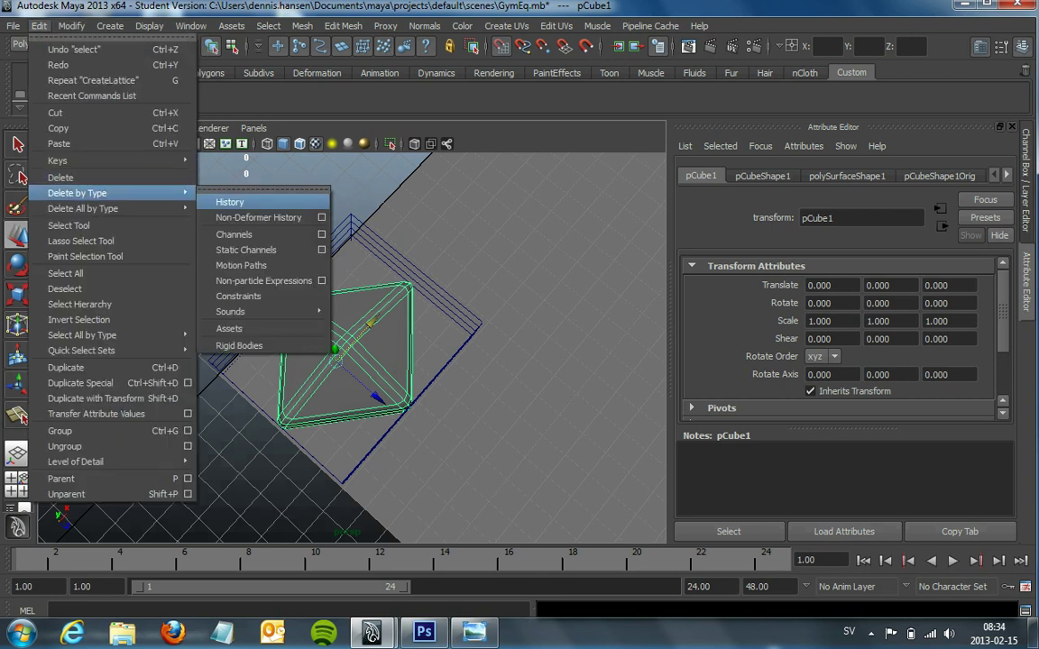
{"action": "left_click", "coordinate": [230, 202]}
Add Edit Mesh tool buttons, starting with Interactive Split, to the Custom shelf.
{"action": "left_click", "coordinate": [343, 25]}
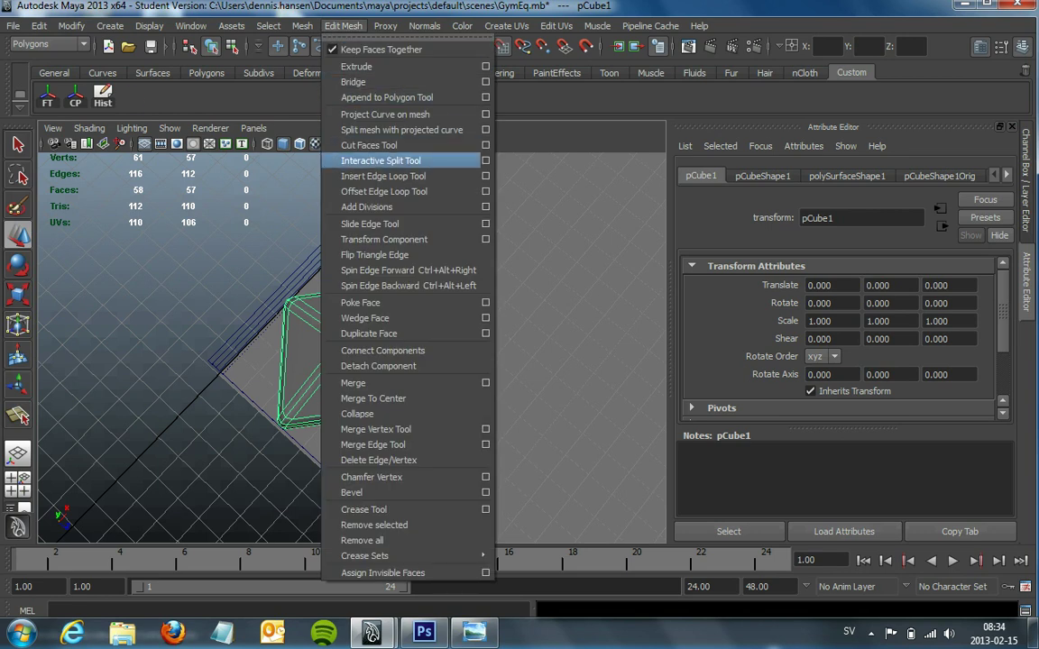
{"action": "left_click", "coordinate": [378, 160], "text": "ctrl+shift"}
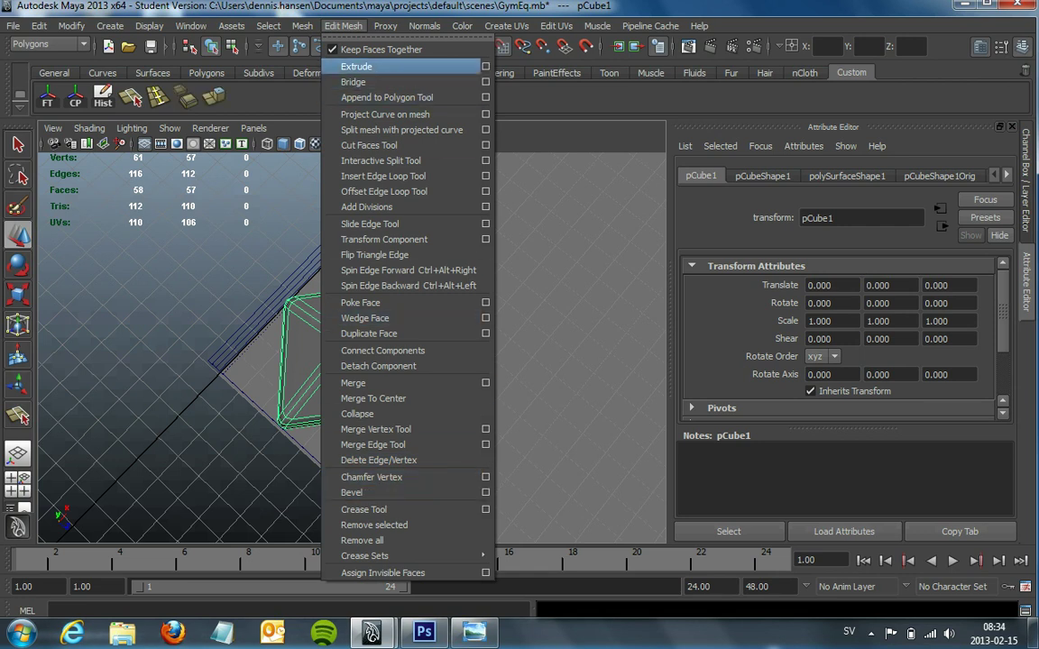
{"action": "left_click", "coordinate": [356, 66]}
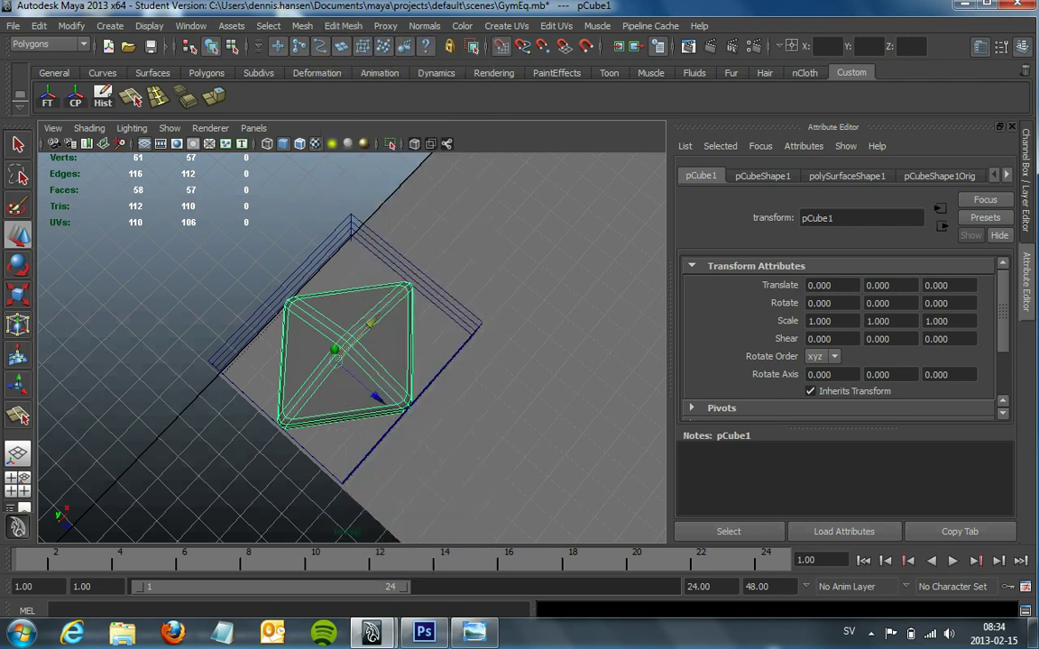
Orbit and zoom in to inspect the stud's bevelled corner from the side.
{"action": "right_click", "coordinate": [332, 311]}
{"action": "left_click_drag", "start_coordinate": [352, 406], "coordinate": [383, 297], "text": "alt"}
{"action": "mouse_move", "coordinate": [352, 379]}
{"action": "left_mouse_down", "text": "alt"}
{"action": "mouse_move", "coordinate": [370, 324]}
{"action": "mouse_move", "coordinate": [361, 306]}
{"action": "mouse_move", "coordinate": [375, 361]}
{"action": "mouse_move", "coordinate": [361, 306]}
{"action": "mouse_move", "coordinate": [374, 343]}
{"action": "mouse_move", "coordinate": [370, 325]}
{"action": "mouse_move", "coordinate": [387, 315]}
{"action": "mouse_move", "coordinate": [406, 343]}
{"action": "mouse_move", "coordinate": [423, 334]}
{"action": "left_mouse_up", "text": "alt"}
{"action": "scroll", "coordinate": [352, 352], "scroll_direction": "up", "scroll_amount": 3}
{"action": "scroll", "coordinate": [351, 352], "scroll_direction": "up", "scroll_amount": 5}
{"action": "scroll", "coordinate": [351, 343], "scroll_direction": "down", "scroll_amount": 5}
{"action": "scroll", "coordinate": [351, 342], "scroll_direction": "up", "scroll_amount": 5}
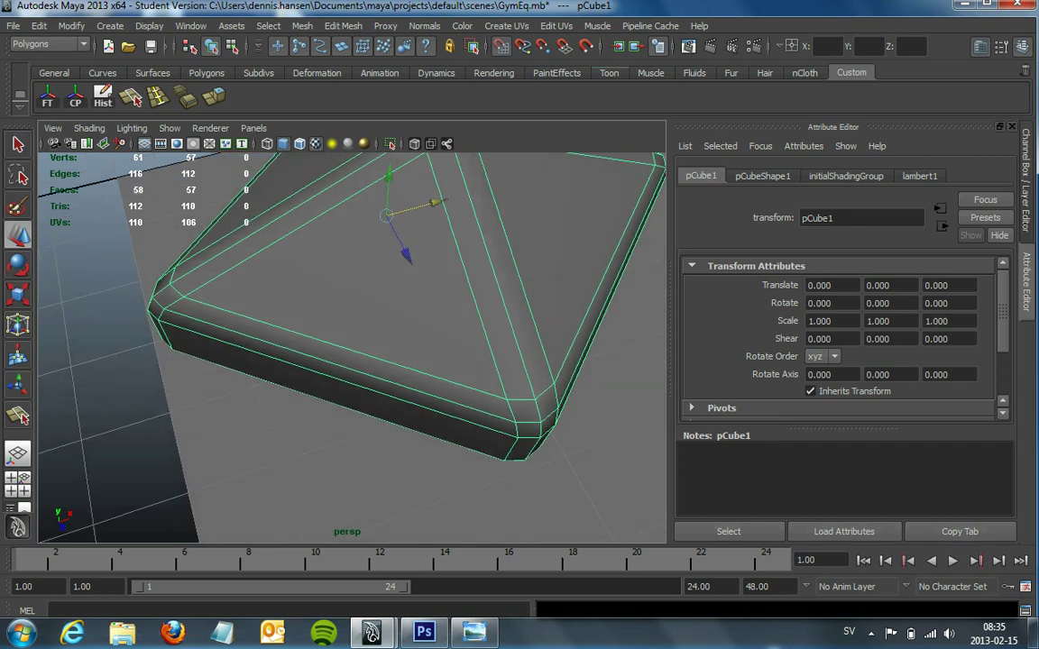
Switch to the Animation menu set and bring up Create Deformers.
{"action": "left_click", "coordinate": [50, 45]}
{"action": "left_click", "coordinate": [36, 33]}
{"action": "left_click", "coordinate": [412, 25]}
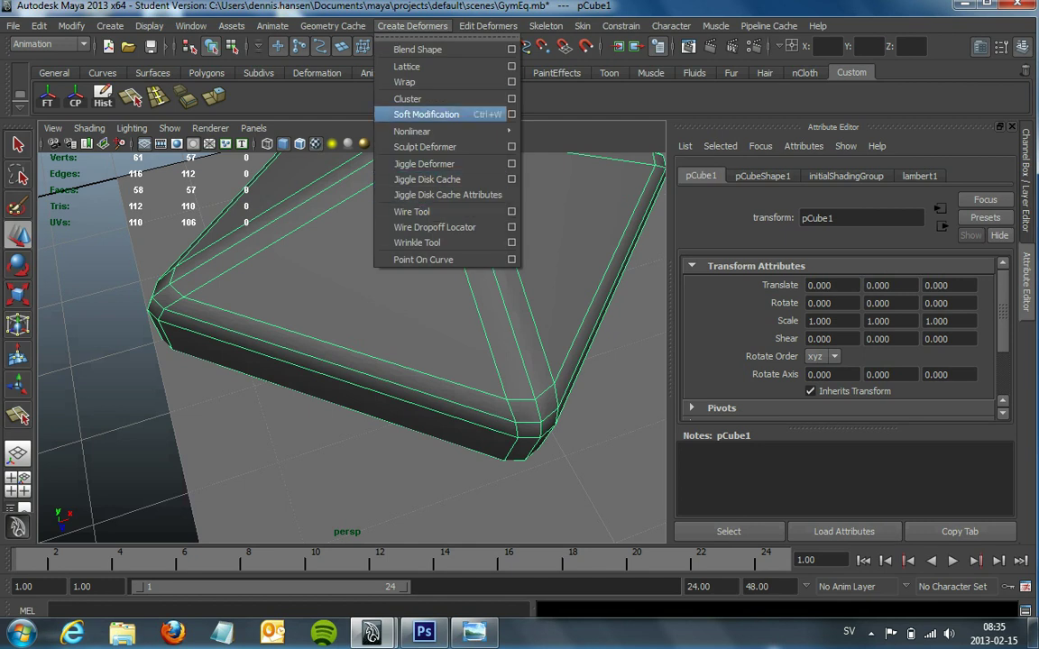
Add a new lattice to the stud and pull its left column of points outward along X.
{"action": "left_click", "coordinate": [406, 67]}
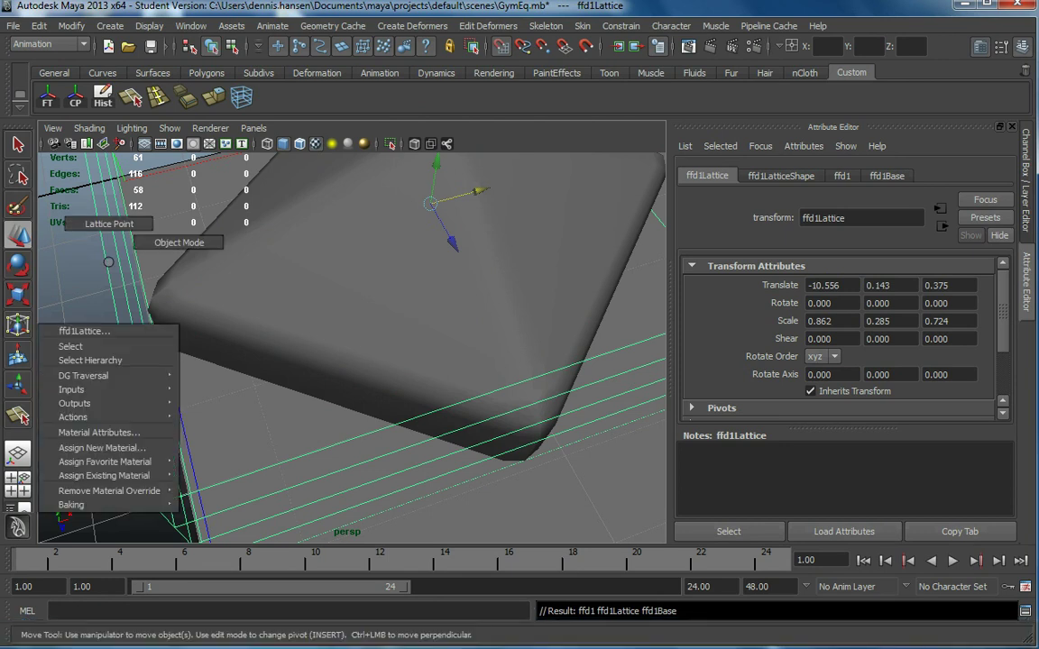
{"action": "right_click_drag", "start_coordinate": [139, 255], "coordinate": [104, 226]}
{"action": "scroll", "coordinate": [352, 347], "scroll_direction": "down", "scroll_amount": 5}
{"action": "left_click_drag", "start_coordinate": [287, 379], "coordinate": [323, 428]}
{"action": "scroll", "coordinate": [352, 348], "scroll_direction": "up", "scroll_amount": 5}
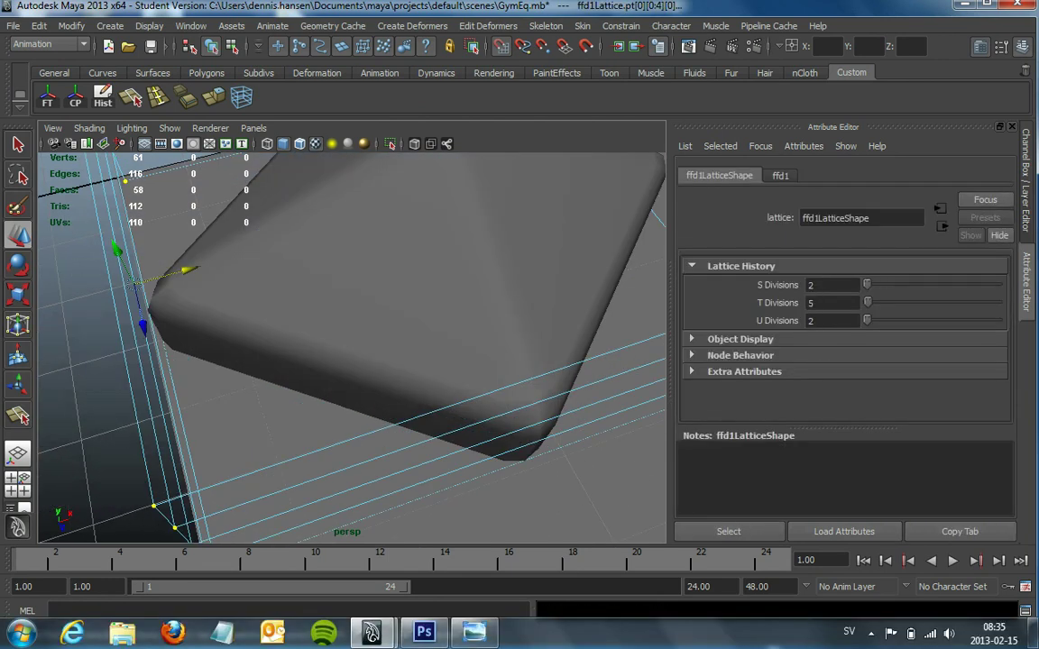
{"action": "scroll", "coordinate": [352, 347], "scroll_direction": "down", "scroll_amount": 1}
{"action": "mouse_move", "coordinate": [405, 361]}
{"action": "left_mouse_down", "text": "alt"}
{"action": "mouse_move", "coordinate": [360, 370]}
{"action": "mouse_move", "coordinate": [288, 347]}
{"action": "mouse_move", "coordinate": [288, 432]}
{"action": "mouse_move", "coordinate": [288, 334]}
{"action": "left_mouse_up", "text": "alt"}
{"action": "left_click_drag", "start_coordinate": [317, 400], "coordinate": [317, 399]}
{"action": "left_click_drag", "start_coordinate": [239, 270], "coordinate": [124, 270]}
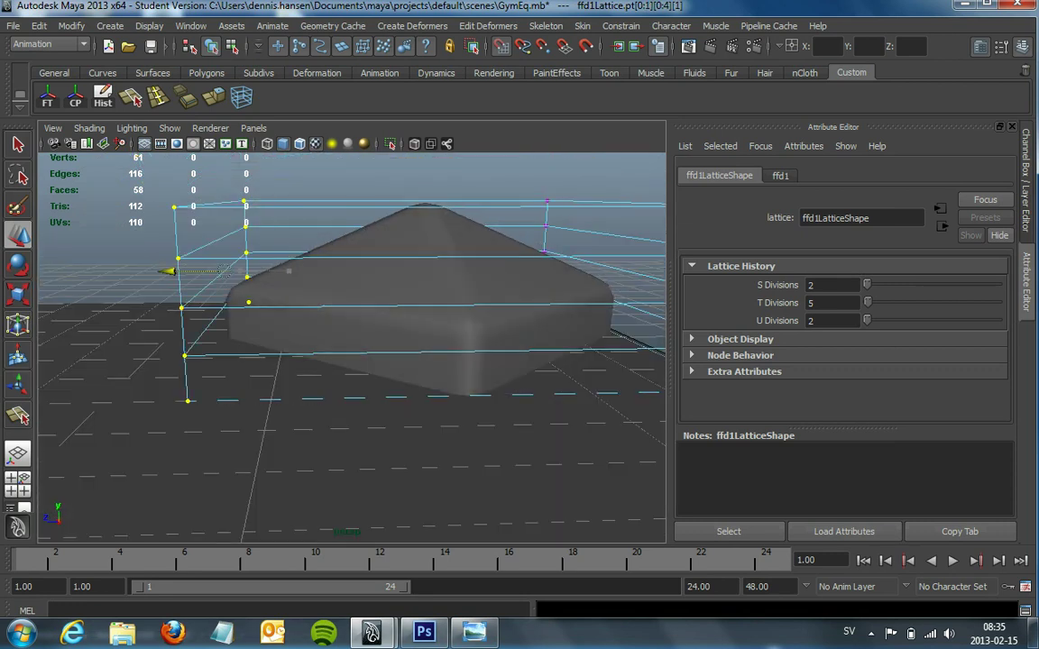
{"action": "left_click_drag", "start_coordinate": [221, 270], "coordinate": [280, 271]}
Stretch the lattice's right column outward along X and return to object mode.
{"action": "left_click_drag", "start_coordinate": [361, 361], "coordinate": [252, 361], "text": "alt"}
{"action": "left_click_drag", "start_coordinate": [474, 470], "coordinate": [474, 470]}
{"action": "left_click_drag", "start_coordinate": [350, 275], "coordinate": [358, 275]}
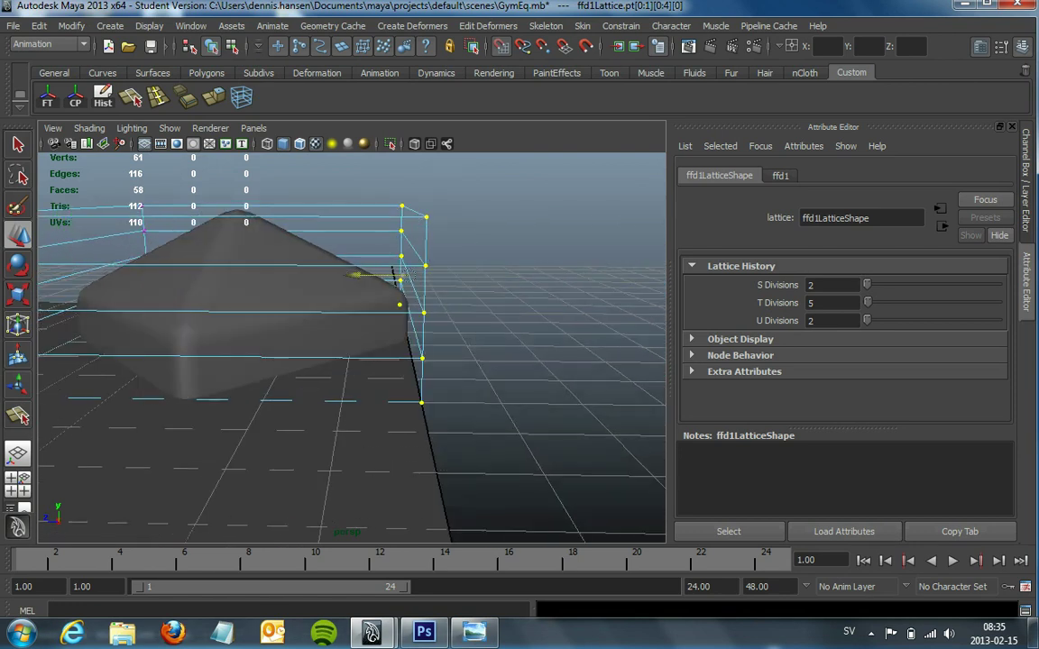
{"action": "mouse_move", "coordinate": [361, 361]}
{"action": "left_mouse_down", "text": "alt"}
{"action": "mouse_move", "coordinate": [298, 315]}
{"action": "mouse_move", "coordinate": [251, 231]}
{"action": "left_mouse_up", "text": "alt"}
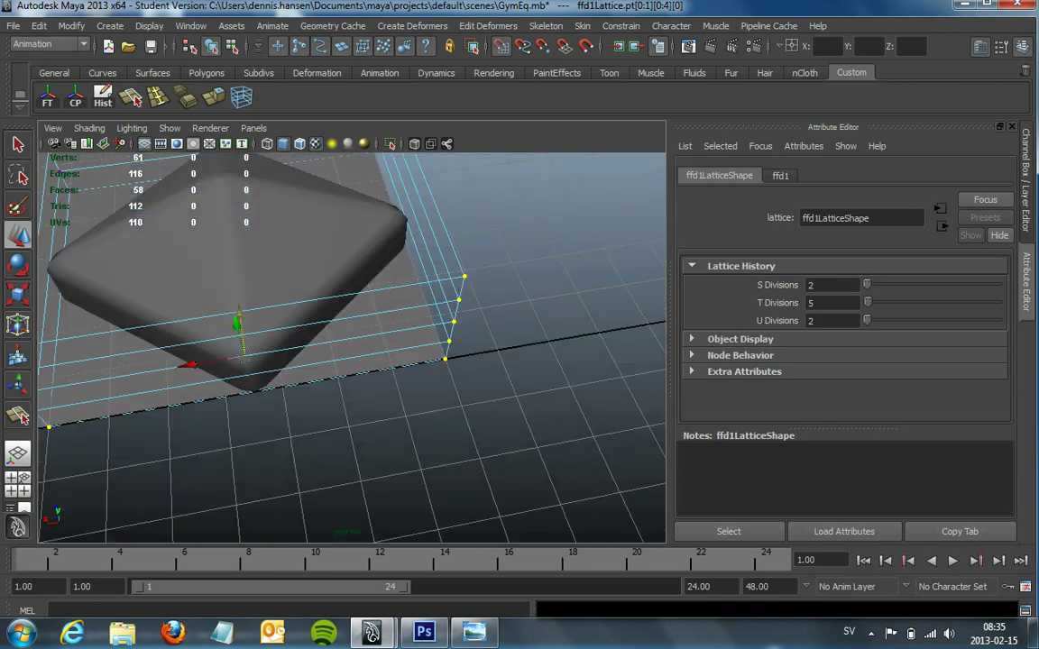
{"action": "right_click", "coordinate": [250, 231]}
{"action": "left_click", "coordinate": [253, 225]}
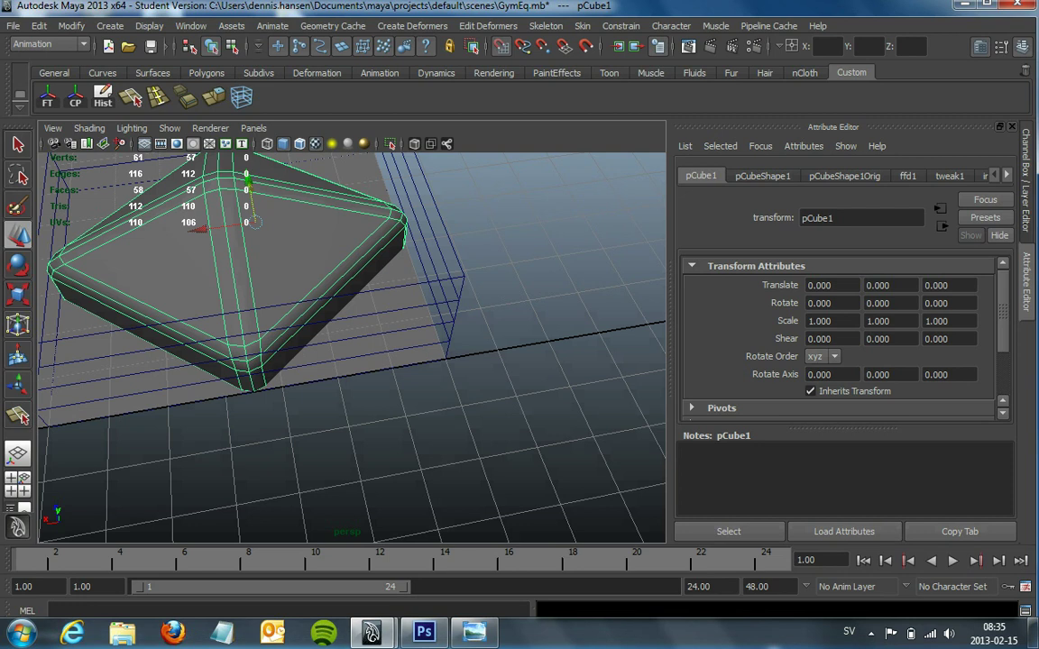
Bake the lattice deformation into the stud and select the floor plane.
{"action": "left_click", "coordinate": [103, 96]}
{"action": "mouse_move", "coordinate": [316, 361]}
{"action": "left_mouse_down", "text": "alt"}
{"action": "mouse_move", "coordinate": [270, 307]}
{"action": "mouse_move", "coordinate": [307, 325]}
{"action": "mouse_move", "coordinate": [280, 288]}
{"action": "mouse_move", "coordinate": [298, 288]}
{"action": "mouse_move", "coordinate": [279, 297]}
{"action": "mouse_move", "coordinate": [288, 315]}
{"action": "mouse_move", "coordinate": [333, 338]}
{"action": "mouse_move", "coordinate": [343, 307]}
{"action": "left_mouse_up", "text": "alt"}
{"action": "left_click", "coordinate": [406, 307]}
{"action": "mouse_move", "coordinate": [406, 306]}
{"action": "left_mouse_down", "text": "alt"}
{"action": "mouse_move", "coordinate": [415, 262]}
{"action": "mouse_move", "coordinate": [405, 288]}
{"action": "mouse_move", "coordinate": [396, 270]}
{"action": "left_mouse_up", "text": "alt"}
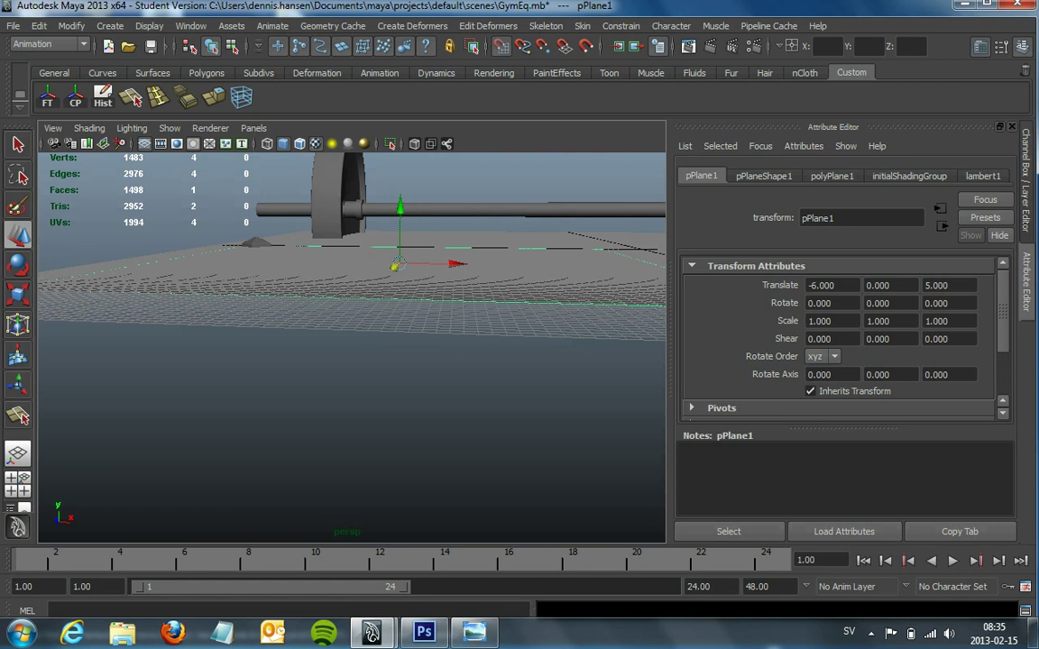
Duplicate the floor plane and lower the copy, pPlane2, to Translate Y -2.25.
{"action": "key", "text": "ctrl+d"}
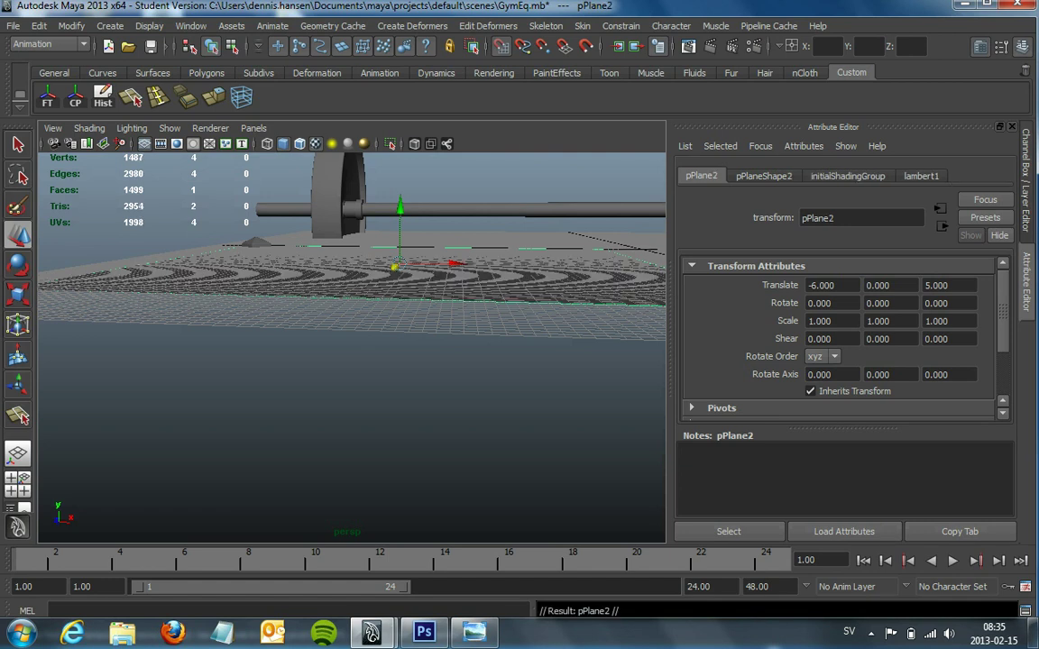
{"action": "left_click_drag", "start_coordinate": [400, 212], "coordinate": [398, 318]}
{"action": "right_click_drag", "start_coordinate": [398, 318], "coordinate": [360, 297], "text": "alt"}
{"action": "left_click_drag", "start_coordinate": [361, 297], "coordinate": [415, 316], "text": "alt"}
{"action": "scroll", "coordinate": [351, 348], "scroll_direction": "up", "scroll_amount": 5}
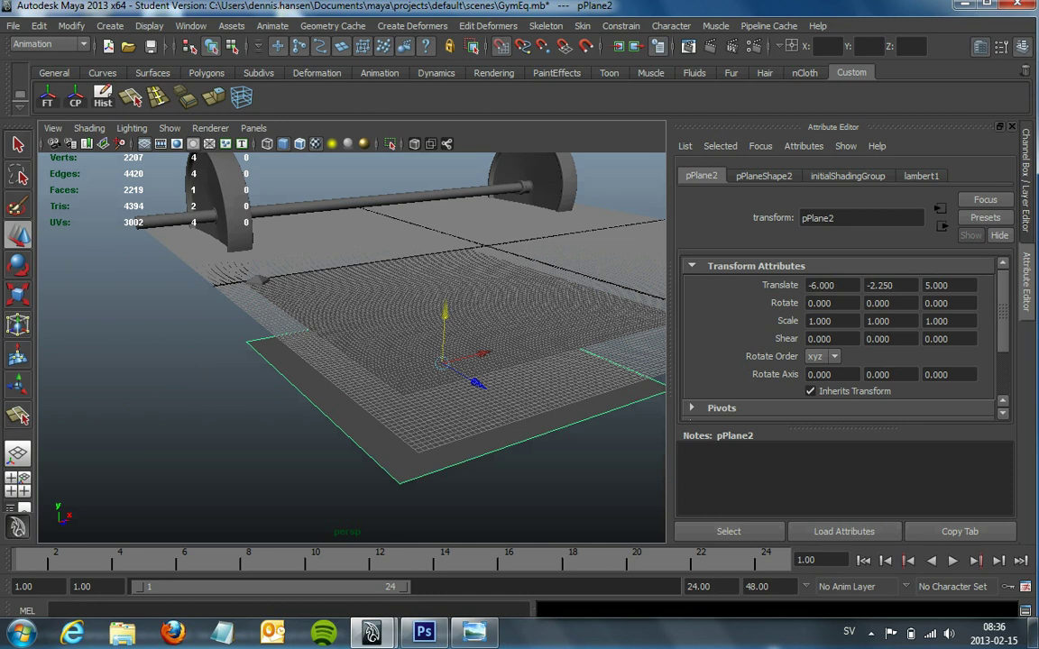
{"action": "left_click_drag", "start_coordinate": [360, 342], "coordinate": [451, 271], "text": "alt"}
{"action": "scroll", "coordinate": [369, 298], "scroll_direction": "up", "scroll_amount": 3}
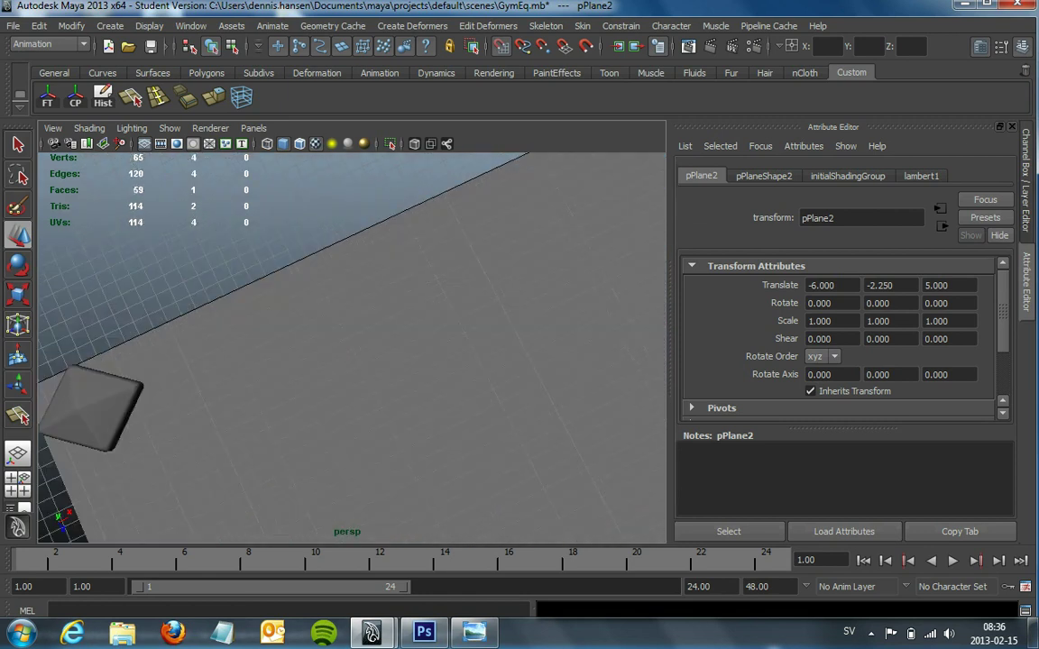
Duplicate pCube1 and slide the copy 0.875 along X beside the original.
{"action": "left_click", "coordinate": [90, 406]}
{"action": "left_click_drag", "start_coordinate": [361, 361], "coordinate": [411, 350], "text": "alt"}
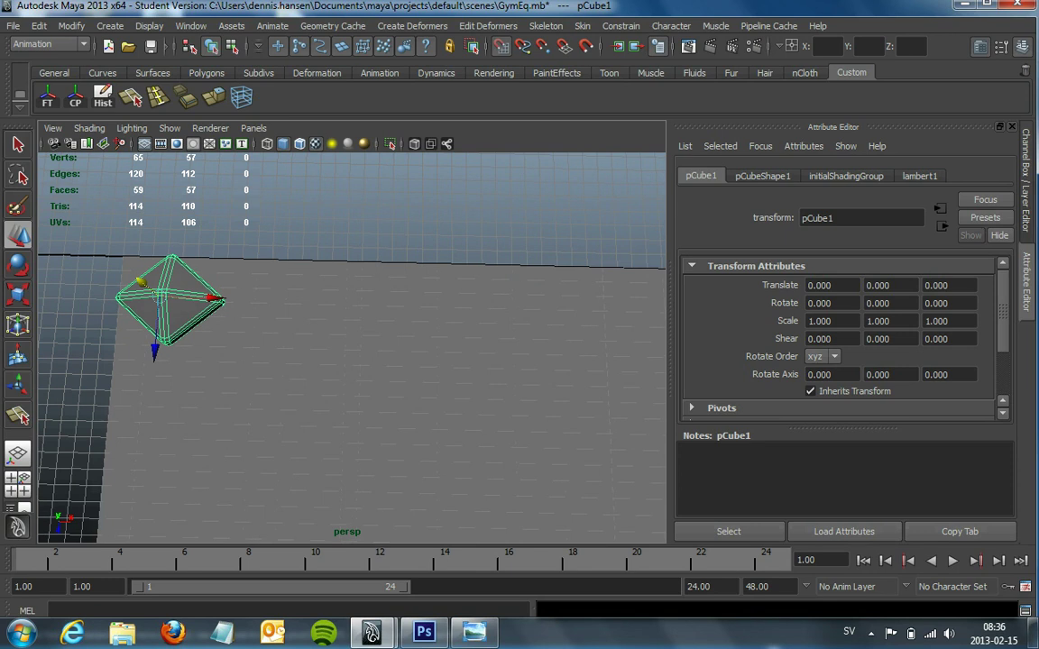
{"action": "key", "text": "ctrl+d"}
{"action": "left_click_drag", "start_coordinate": [214, 298], "coordinate": [321, 301]}
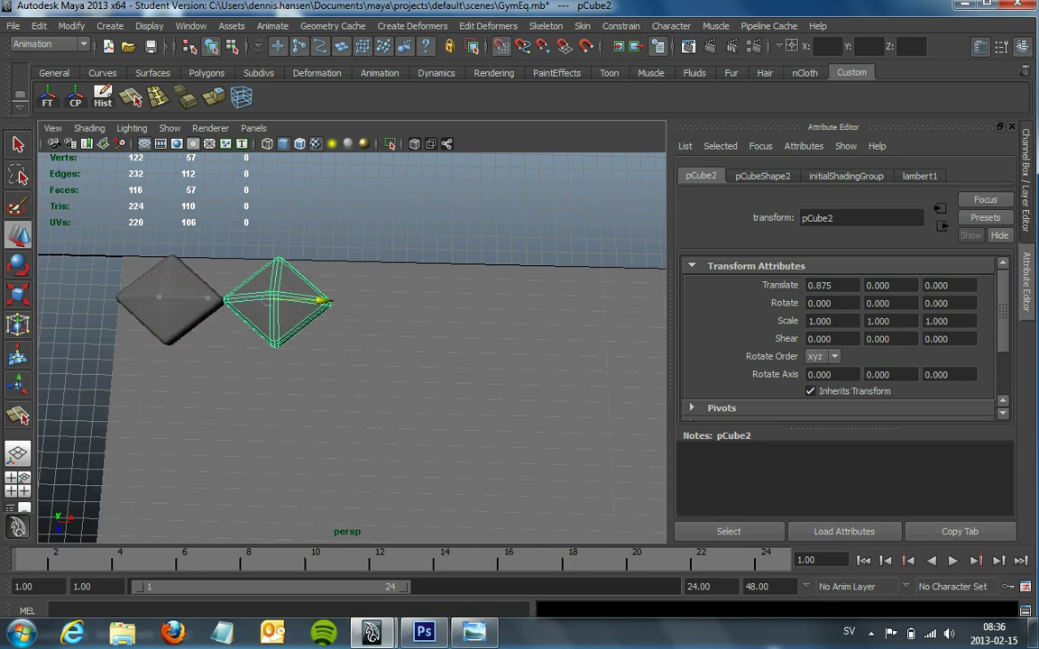
{"action": "right_click_drag", "start_coordinate": [351, 342], "coordinate": [496, 343], "text": "alt"}
{"action": "left_click_drag", "start_coordinate": [352, 342], "coordinate": [514, 311], "text": "alt"}
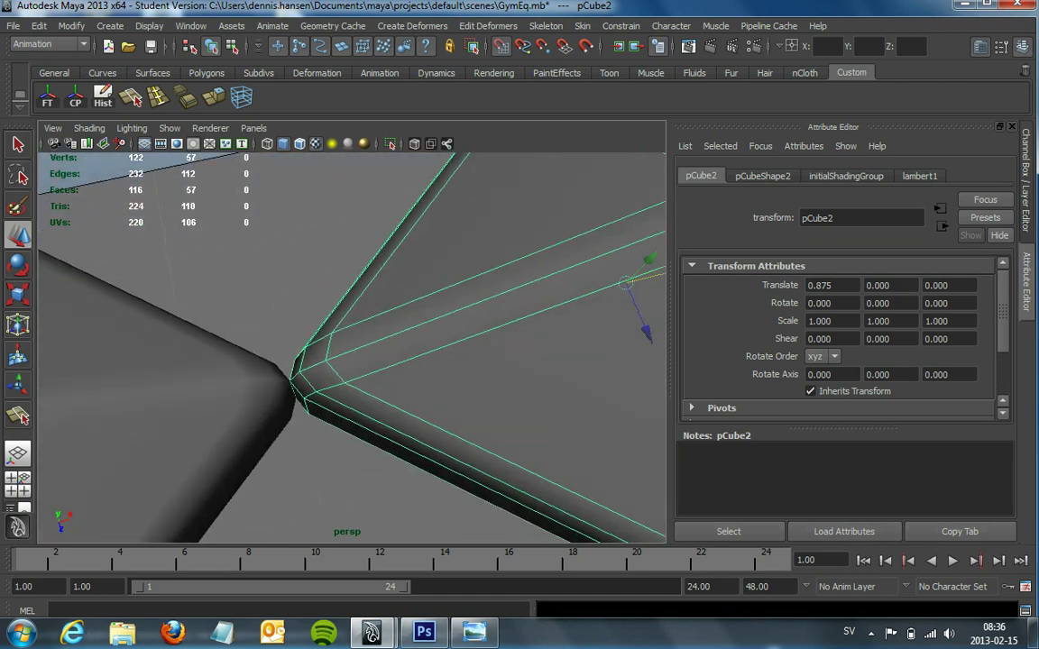
{"action": "key", "text": "f"}
{"action": "mouse_move", "coordinate": [351, 347]}
{"action": "left_mouse_down", "text": "alt"}
{"action": "mouse_move", "coordinate": [361, 343]}
{"action": "mouse_move", "coordinate": [351, 347]}
{"action": "left_mouse_up", "text": "alt"}
Keep duplicating studs at 0.875 X spacing until pCube12 sits at X 9.625.
{"action": "key", "text": "shift+d"}
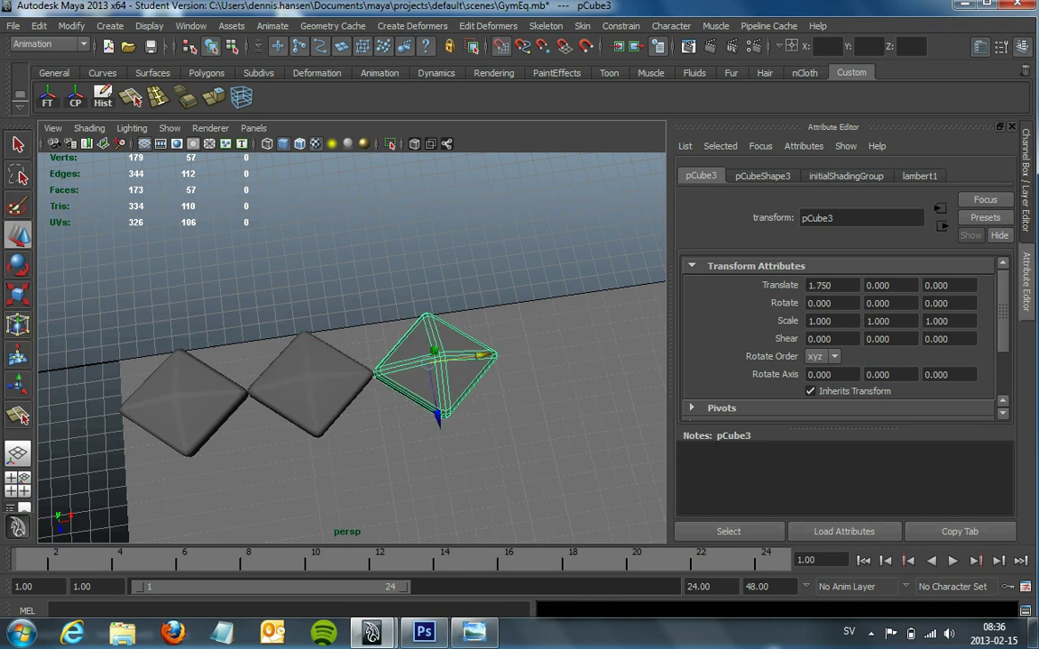
{"action": "scroll", "coordinate": [352, 348], "scroll_direction": "down", "scroll_amount": 3}
{"action": "scroll", "coordinate": [352, 347], "scroll_direction": "down", "scroll_amount": 3}
{"action": "key", "text": "shift+d"}
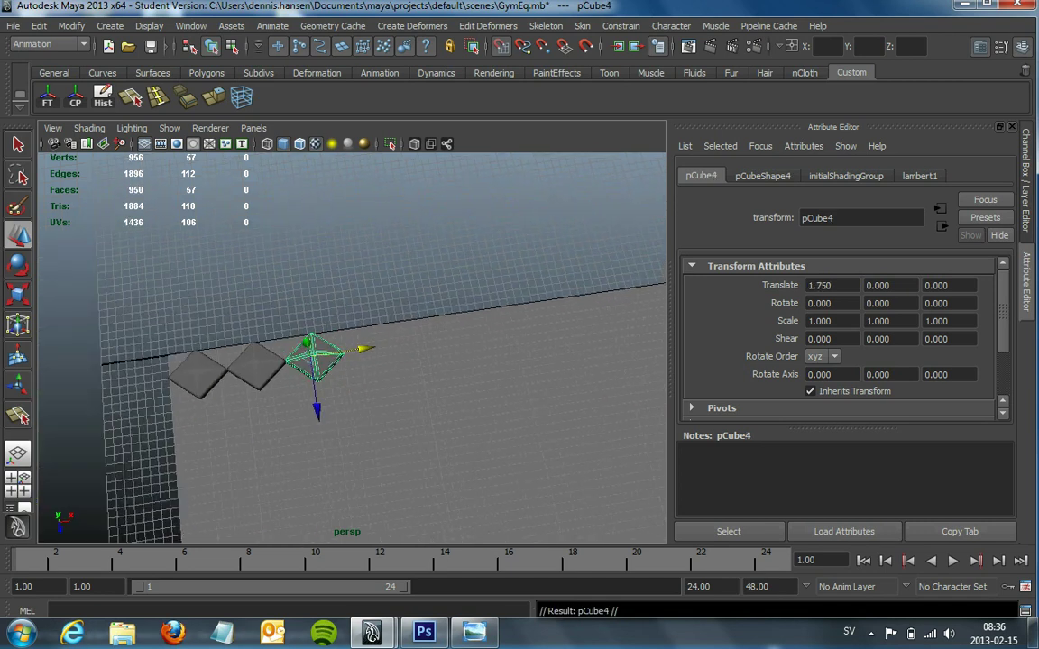
{"action": "left_click_drag", "start_coordinate": [364, 348], "coordinate": [431, 339]}
{"action": "mouse_move", "coordinate": [361, 360]}
{"action": "left_mouse_down", "text": "alt"}
{"action": "mouse_move", "coordinate": [424, 352]}
{"action": "mouse_move", "coordinate": [414, 324]}
{"action": "mouse_move", "coordinate": [406, 343]}
{"action": "mouse_move", "coordinate": [361, 356]}
{"action": "mouse_move", "coordinate": [360, 338]}
{"action": "left_mouse_up", "text": "alt"}
{"action": "key", "text": "ctrl+d"}
{"action": "left_click_drag", "start_coordinate": [270, 327], "coordinate": [538, 313]}
{"action": "key", "text": "ctrl+d"}
{"action": "key", "text": "ctrl+d"}
{"action": "key", "text": "ctrl+d"}
{"action": "scroll", "coordinate": [415, 333], "scroll_direction": "down", "scroll_amount": 3}
{"action": "mouse_move", "coordinate": [465, 329]}
{"action": "left_mouse_down"}
{"action": "mouse_move", "coordinate": [678, 317]}
{"action": "mouse_move", "coordinate": [613, 322]}
{"action": "left_mouse_up"}
{"action": "key", "text": "ctrl+d"}
{"action": "key", "text": "ctrl+d"}
{"action": "key", "text": "ctrl+d"}
{"action": "key", "text": "ctrl+d"}
{"action": "middle_click_drag", "start_coordinate": [626, 371], "coordinate": [651, 365], "text": "alt"}
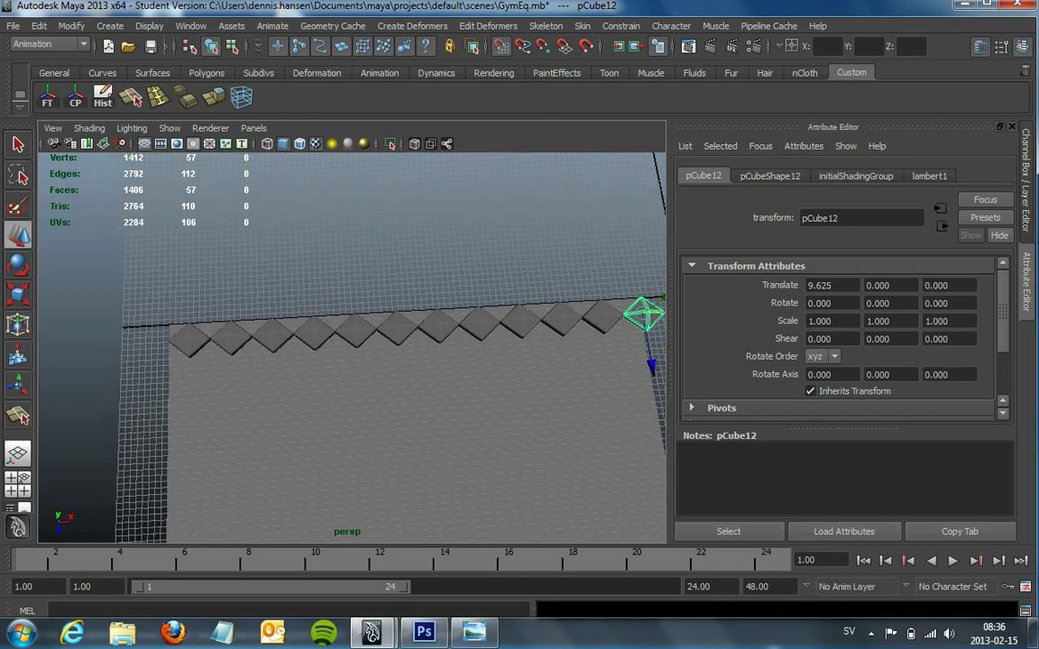
Select all twelve studs, pCube1 through pCube12.
{"action": "left_click", "coordinate": [189, 340]}
{"action": "key", "text": "ctrl+d"}
{"action": "left_click_drag", "start_coordinate": [236, 336], "coordinate": [319, 333]}
{"action": "key", "text": "ctrl+d"}
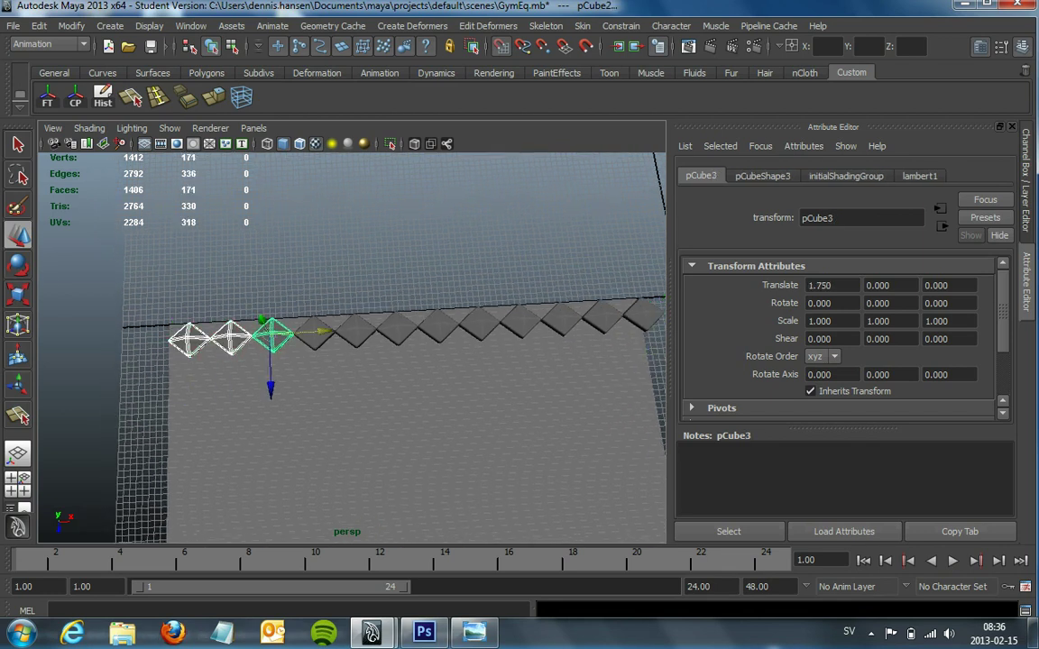
{"action": "key", "text": "shift+d"}
{"action": "key", "text": "shift+d"}
{"action": "key", "text": "shift+d"}
{"action": "key", "text": "shift+d"}
{"action": "key", "text": "shift+d"}
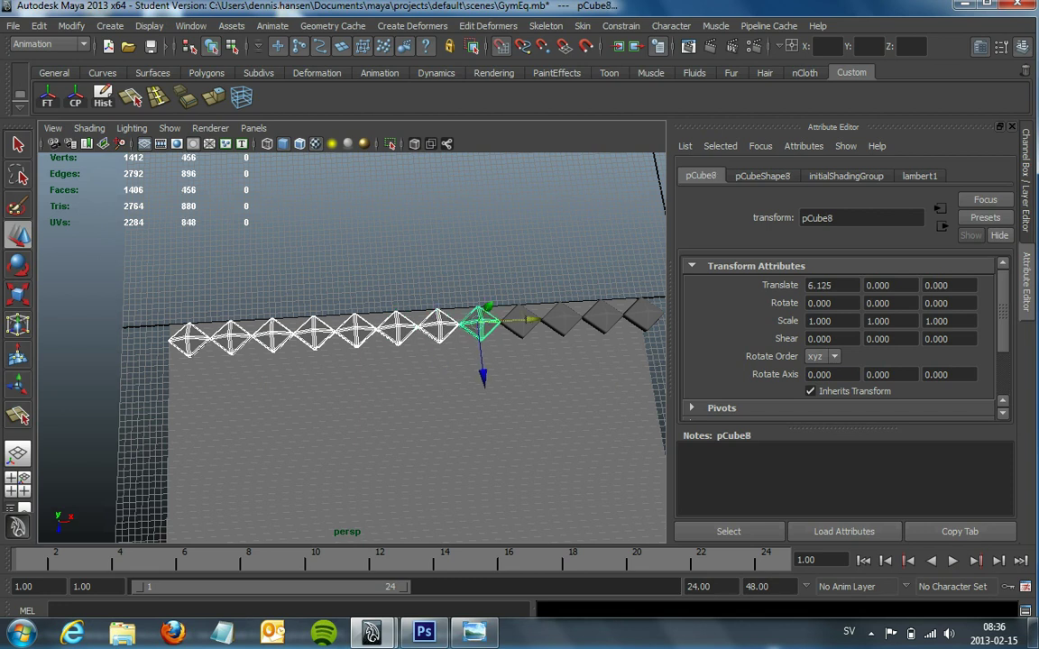
{"action": "key", "text": "shift+d"}
{"action": "key", "text": "shift+d"}
{"action": "key", "text": "shift+d"}
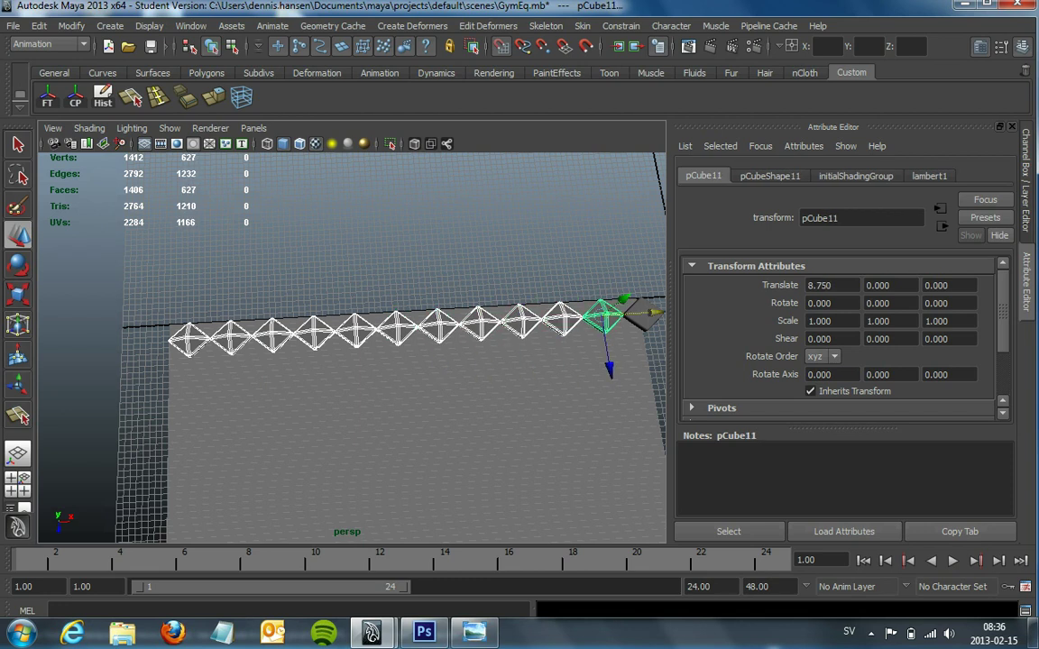
{"action": "key", "text": "shift+d"}
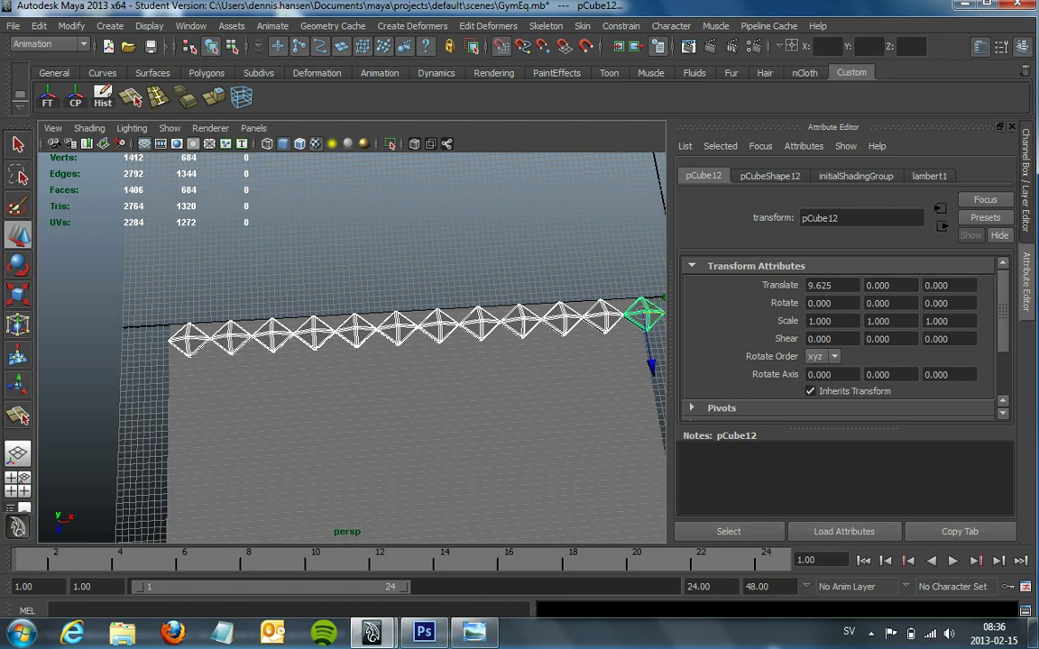
Duplicate the stud row and shift the copy forward along Z.
{"action": "key", "text": "ctrl+d"}
{"action": "left_click_drag", "start_coordinate": [651, 364], "coordinate": [659, 408]}
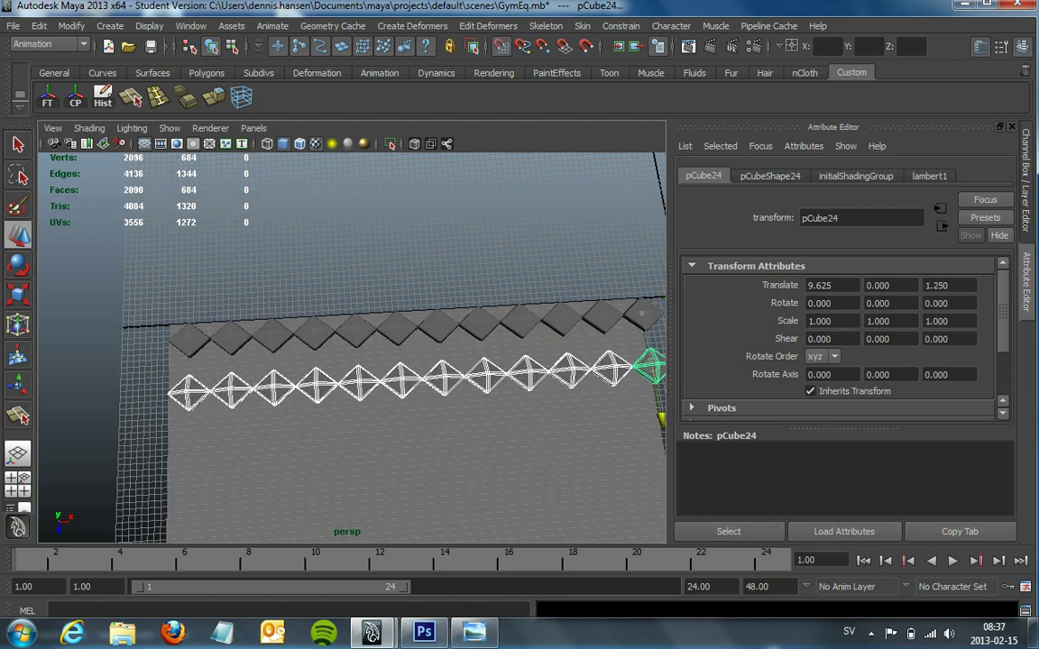
{"action": "key", "text": "space"}
{"action": "mouse_move", "coordinate": [659, 408]}
{"action": "middle_mouse_down", "text": "alt"}
{"action": "mouse_move", "coordinate": [631, 421]}
{"action": "mouse_move", "coordinate": [622, 379]}
{"action": "middle_mouse_up", "text": "alt"}
{"action": "key", "text": "space"}
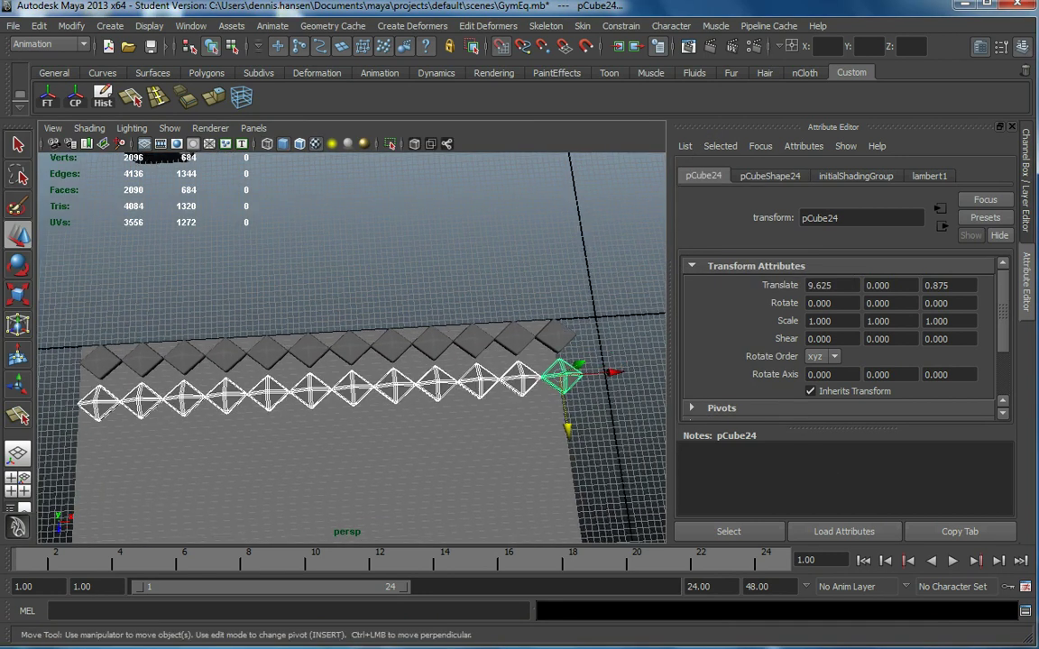
{"action": "left_click", "coordinate": [622, 373]}
{"action": "left_click_drag", "start_coordinate": [663, 373], "coordinate": [621, 372]}
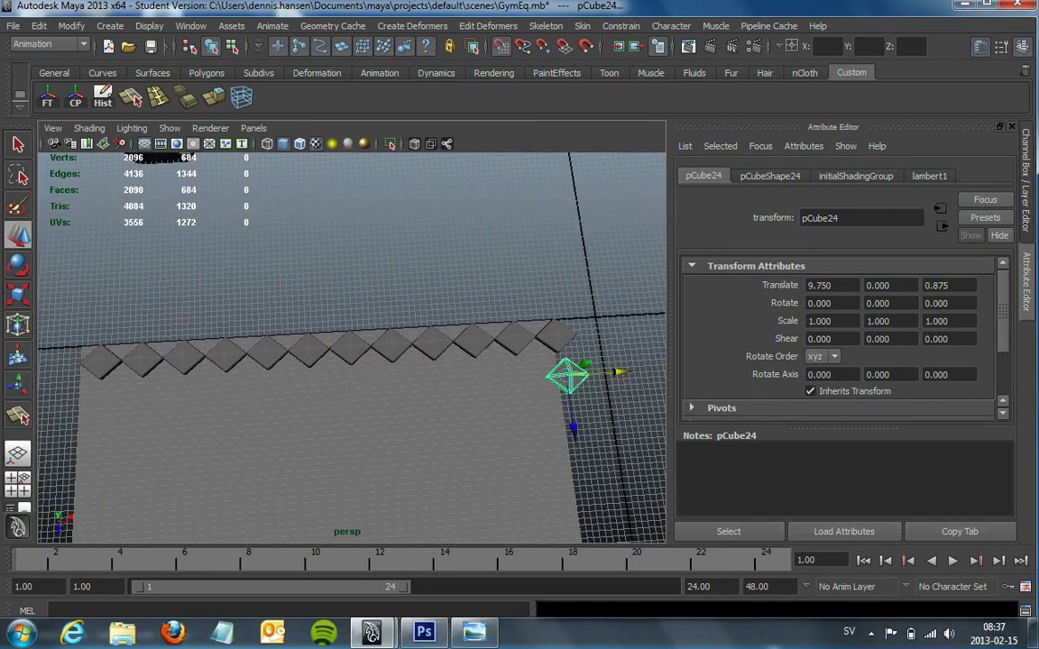
Undo the duplicated row and group the twelve studs as group1.
{"action": "key", "text": "ctrl+z"}
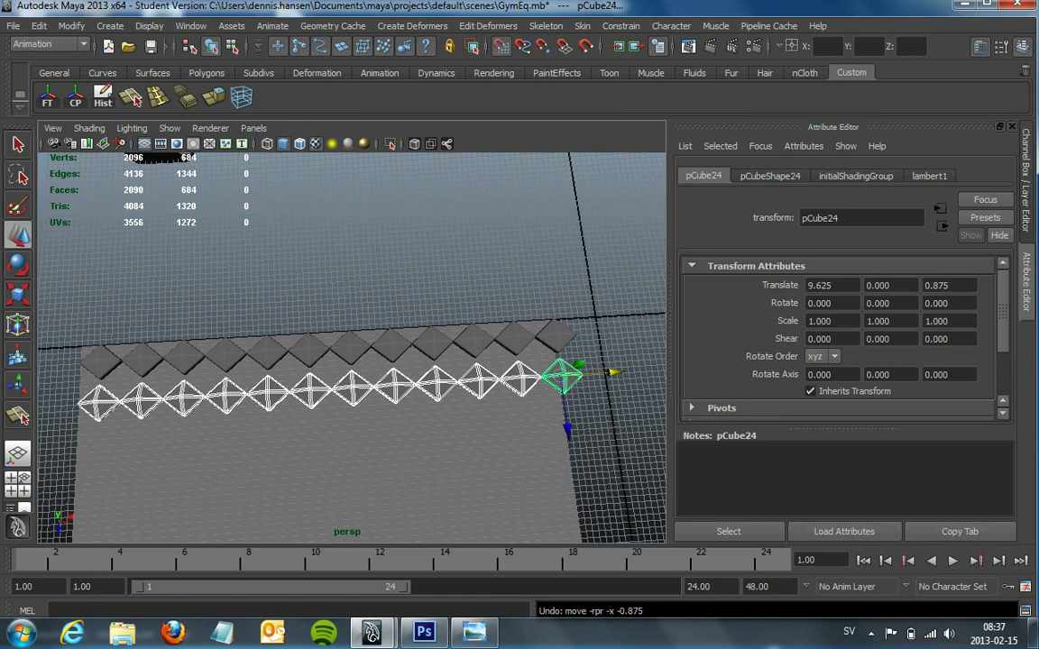
{"action": "key", "text": "ctrl+z"}
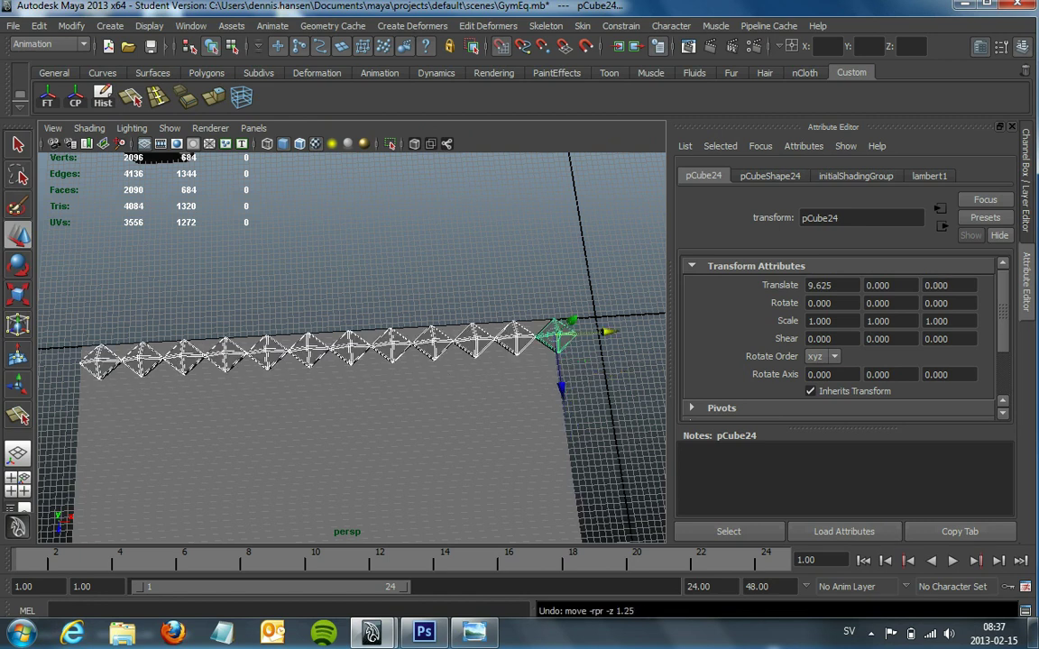
{"action": "key", "text": "ctrl+z"}
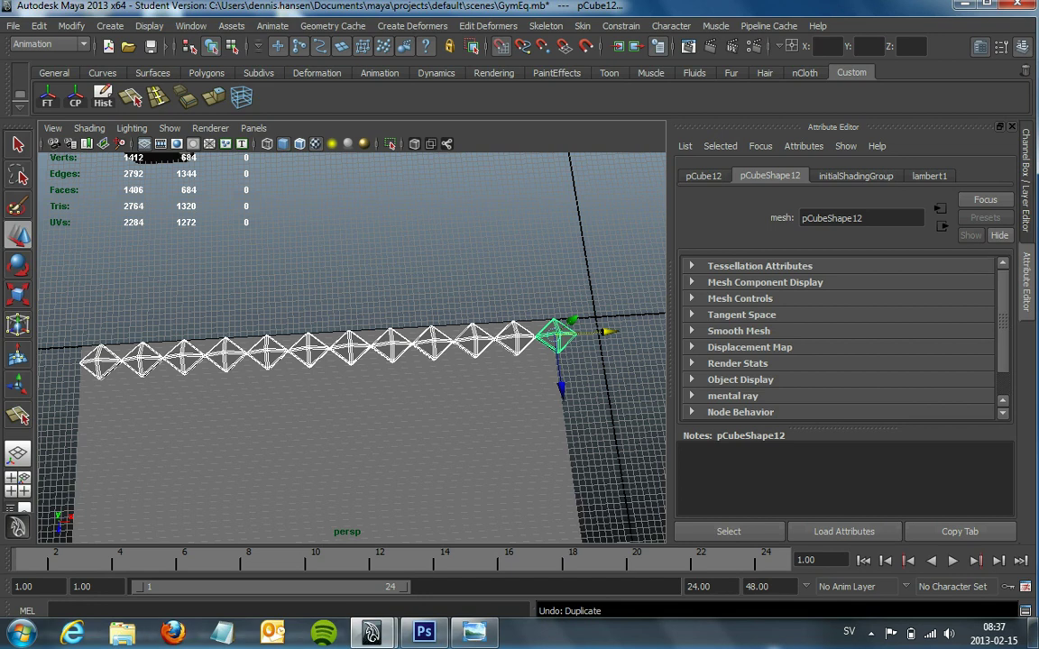
{"action": "key", "text": "ctrl+g"}
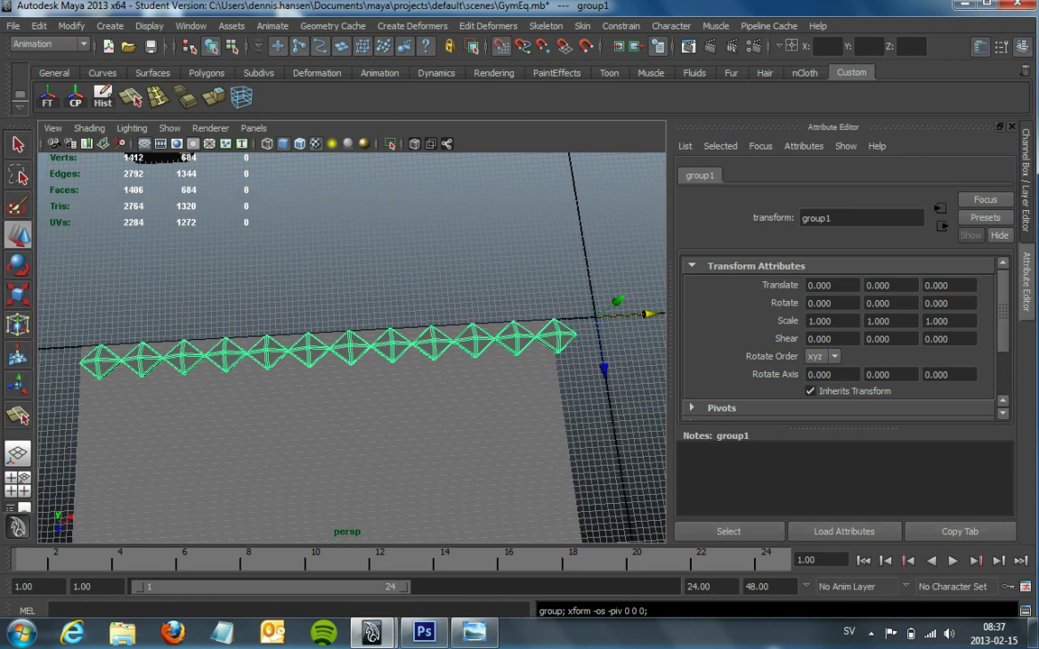
Centre group1's pivot and verify in the Outliner that it holds the pCube studs.
{"action": "left_click", "coordinate": [75, 95]}
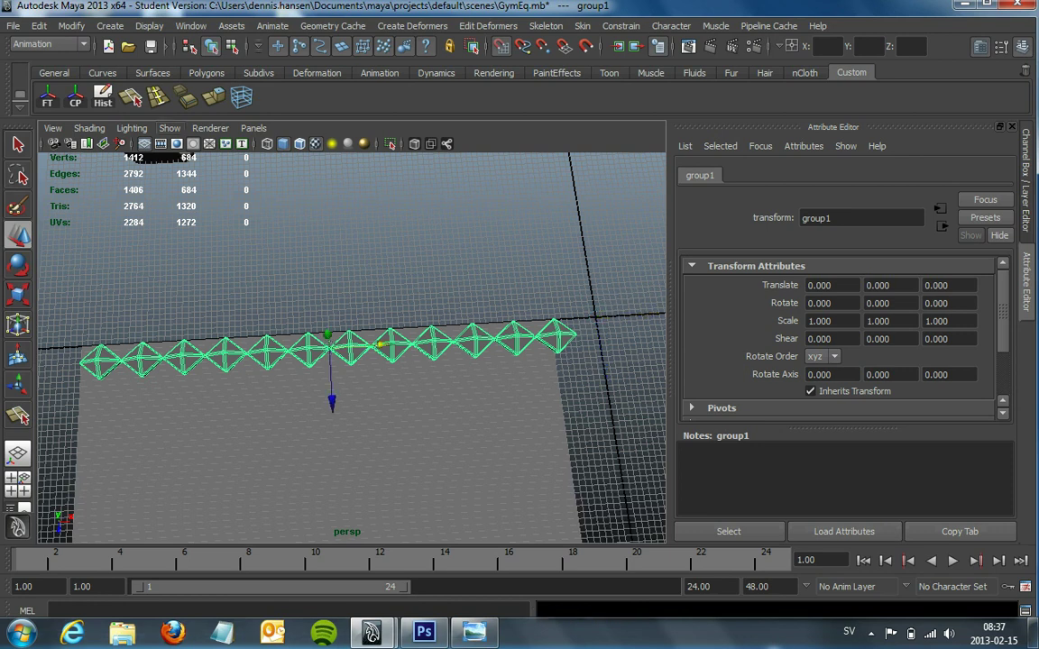
{"action": "left_click", "coordinate": [191, 25]}
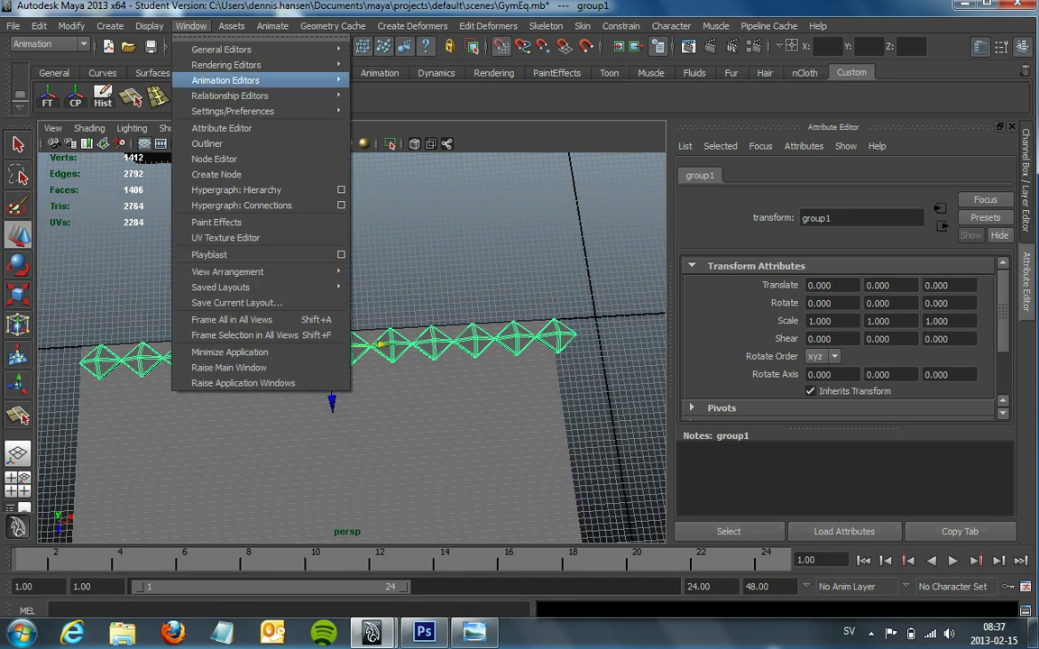
{"action": "left_click", "coordinate": [206, 144]}
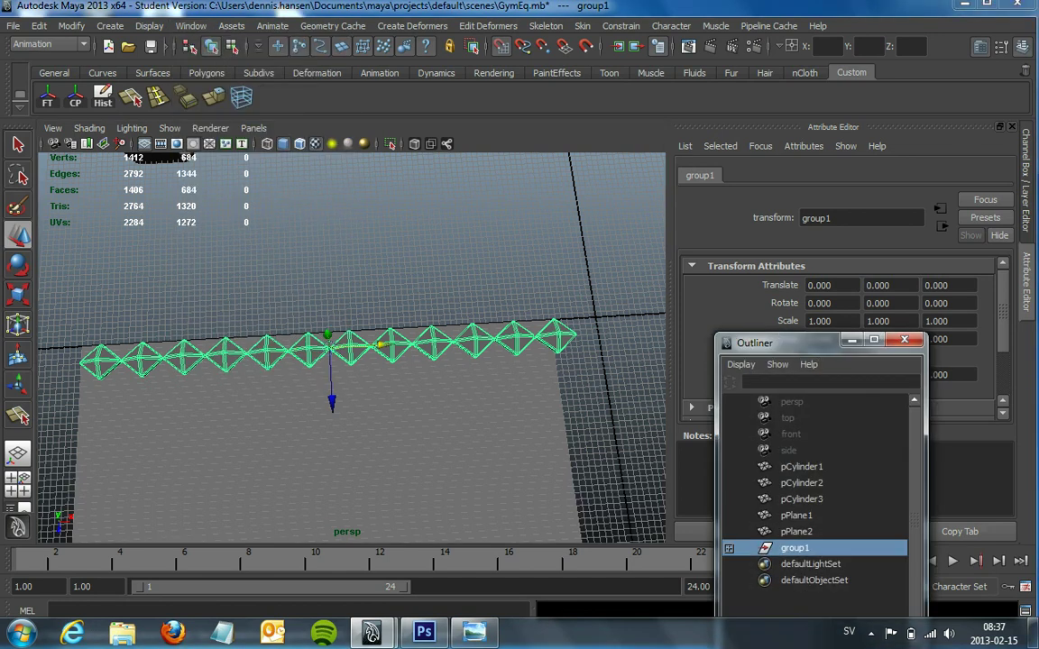
{"action": "left_click_drag", "start_coordinate": [784, 343], "coordinate": [614, 190]}
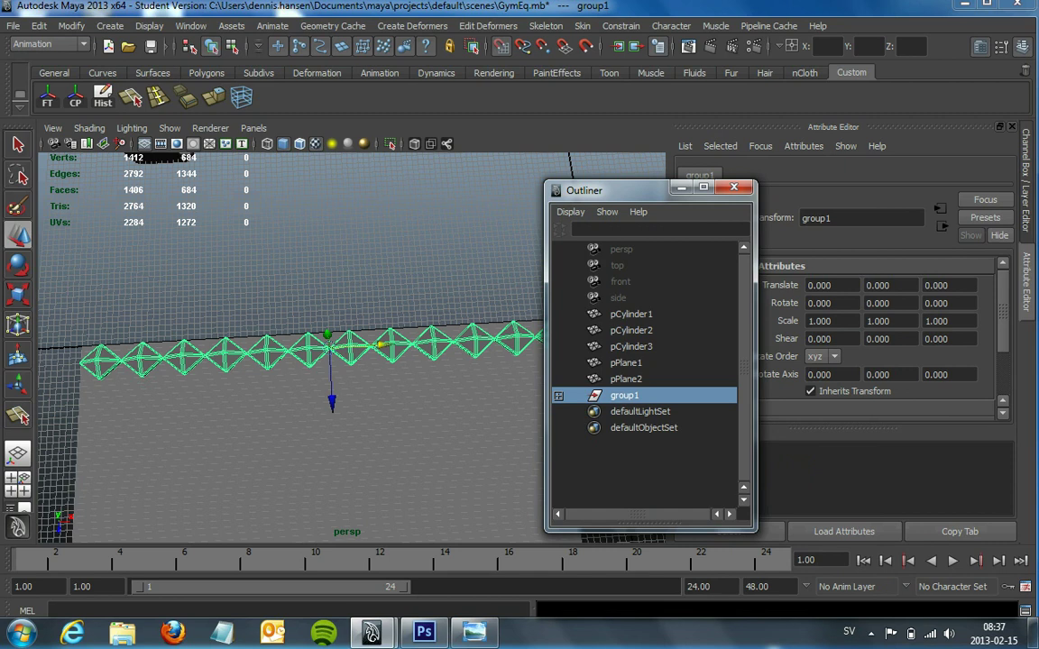
{"action": "left_click", "coordinate": [626, 378]}
{"action": "left_click", "coordinate": [624, 395]}
{"action": "left_click", "coordinate": [558, 395]}
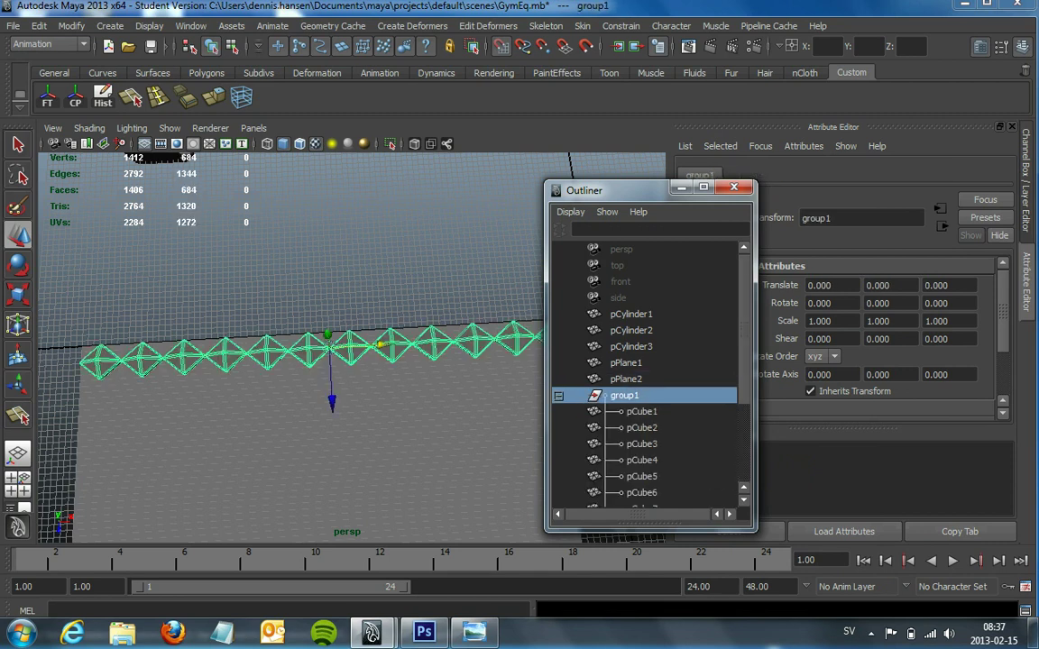
{"action": "left_click", "coordinate": [558, 395]}
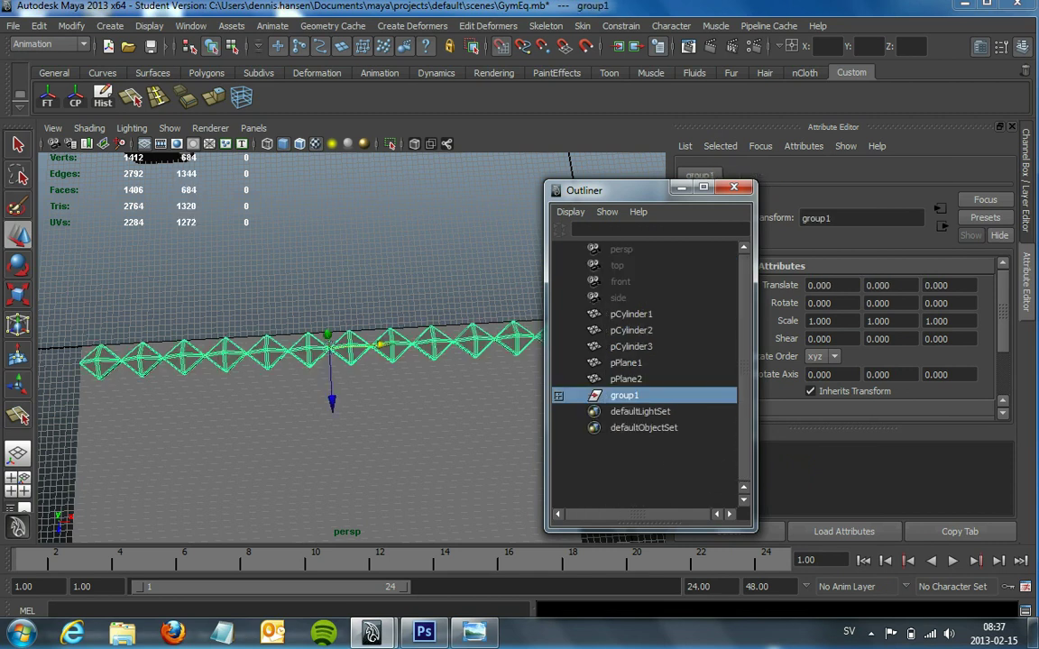
{"action": "left_click", "coordinate": [681, 187]}
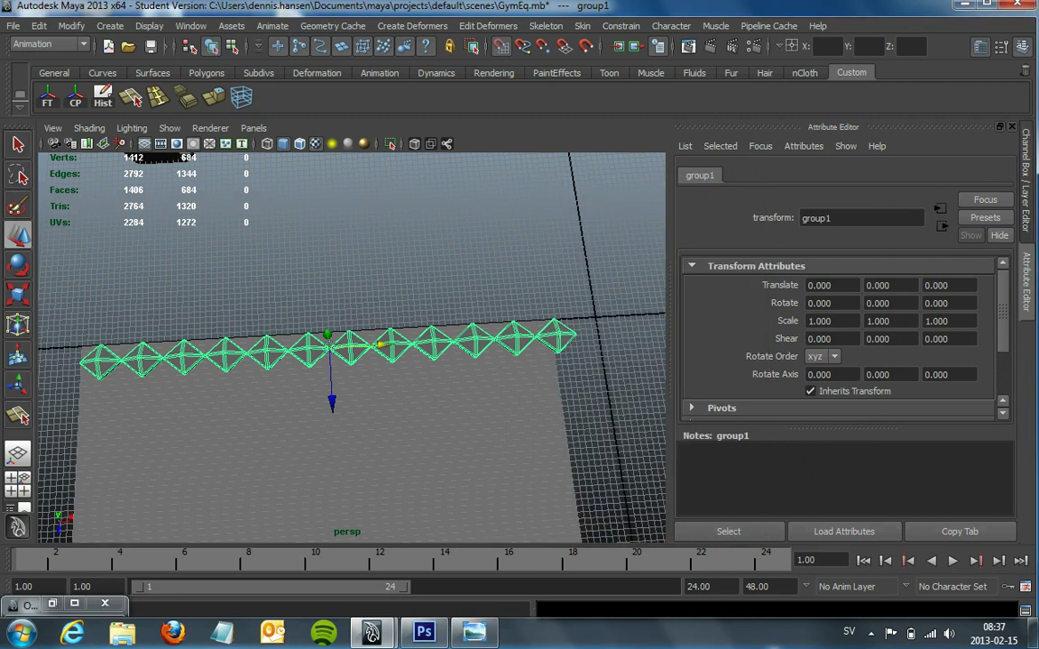
Duplicate the stud row as group2 and offset it to Translate X 1.25, Z 0.375.
{"action": "key", "text": "ctrl+d"}
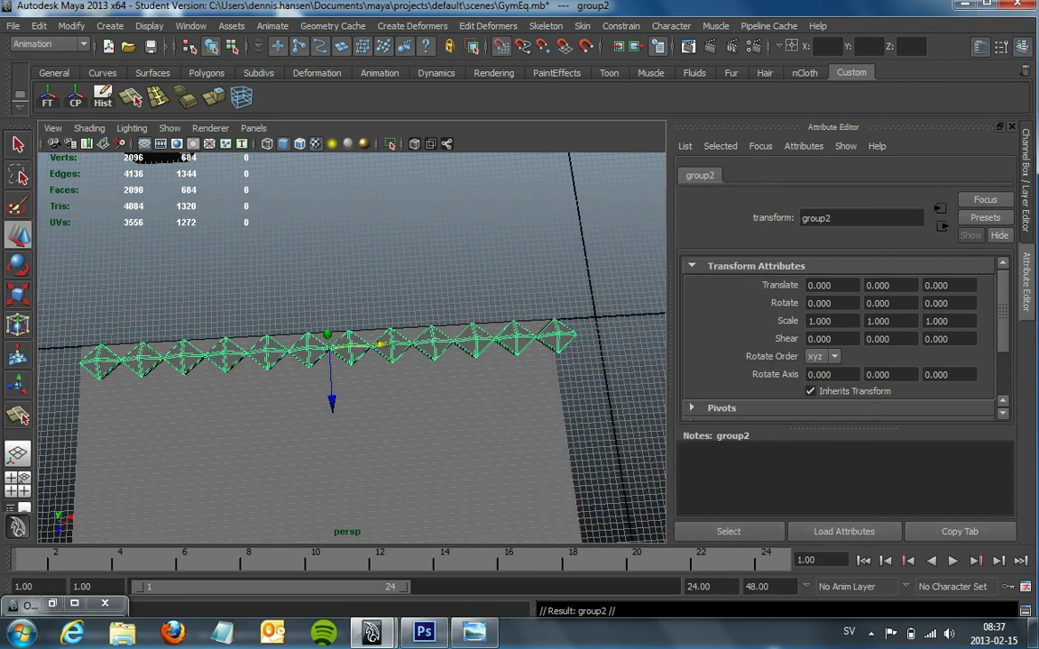
{"action": "left_click_drag", "start_coordinate": [332, 401], "coordinate": [334, 439]}
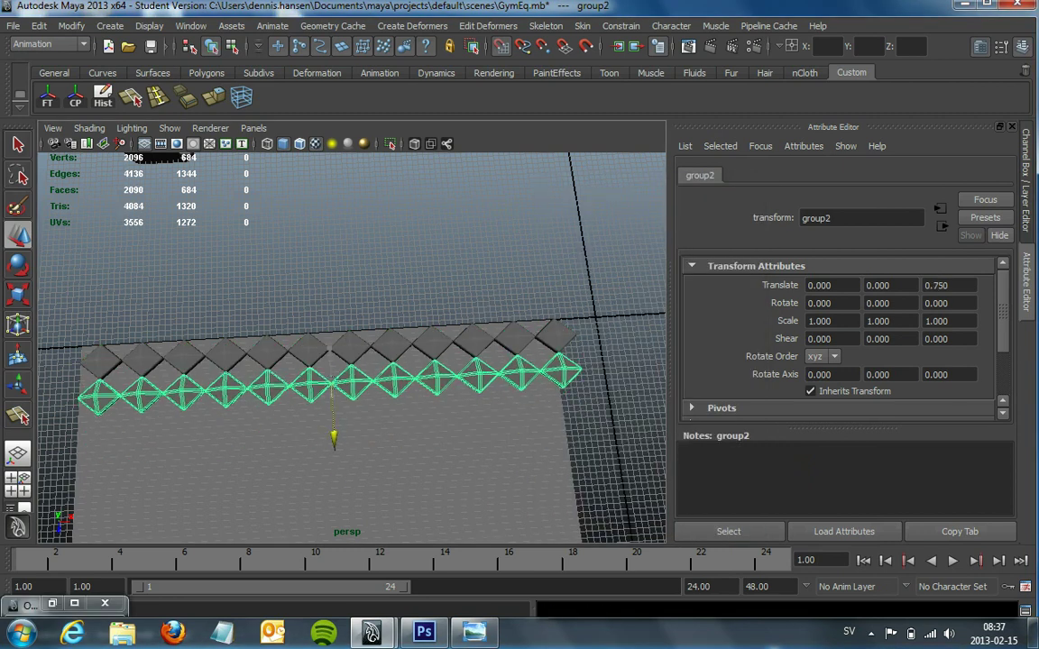
{"action": "scroll", "coordinate": [333, 439], "scroll_direction": "up", "scroll_amount": 5}
{"action": "scroll", "coordinate": [334, 439], "scroll_direction": "down", "scroll_amount": 4}
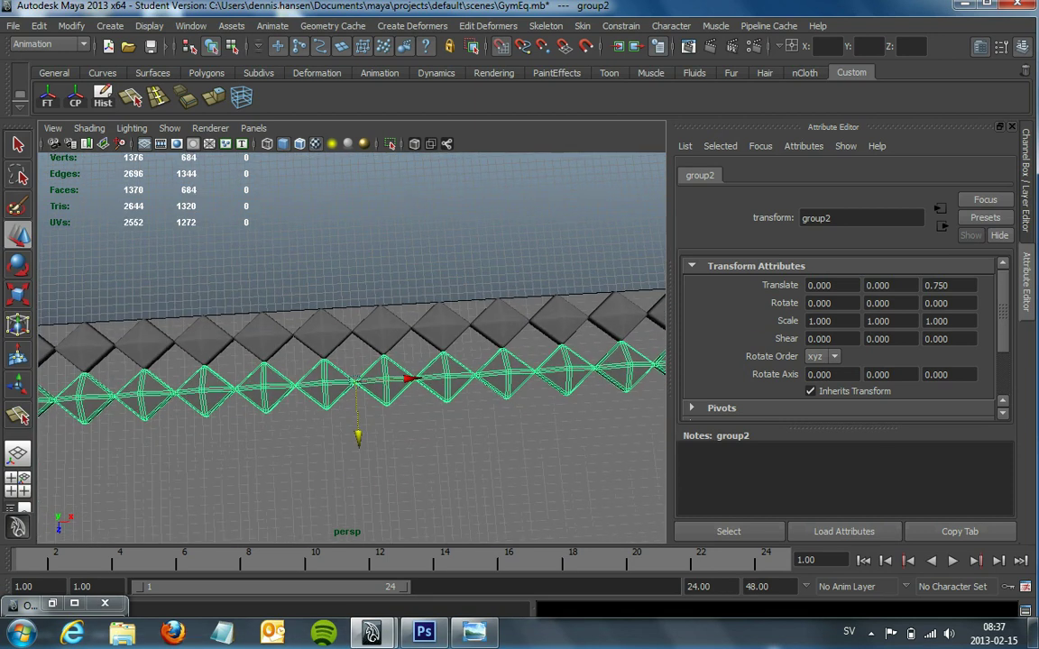
{"action": "mouse_move", "coordinate": [408, 379]}
{"action": "left_mouse_down"}
{"action": "mouse_move", "coordinate": [442, 377]}
{"action": "mouse_move", "coordinate": [433, 373]}
{"action": "left_mouse_up"}
{"action": "mouse_move", "coordinate": [382, 420]}
{"action": "left_mouse_down"}
{"action": "mouse_move", "coordinate": [387, 476]}
{"action": "mouse_move", "coordinate": [383, 410]}
{"action": "left_mouse_up"}
{"action": "left_click_drag", "start_coordinate": [419, 356], "coordinate": [493, 348]}
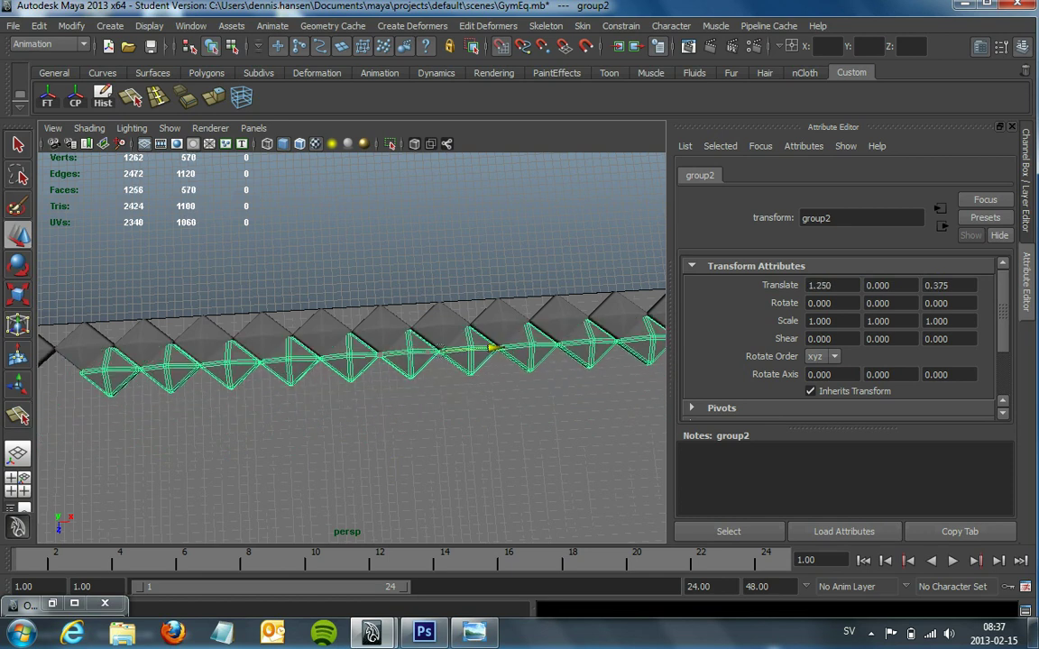
{"action": "scroll", "coordinate": [493, 349], "scroll_direction": "up", "scroll_amount": 3}
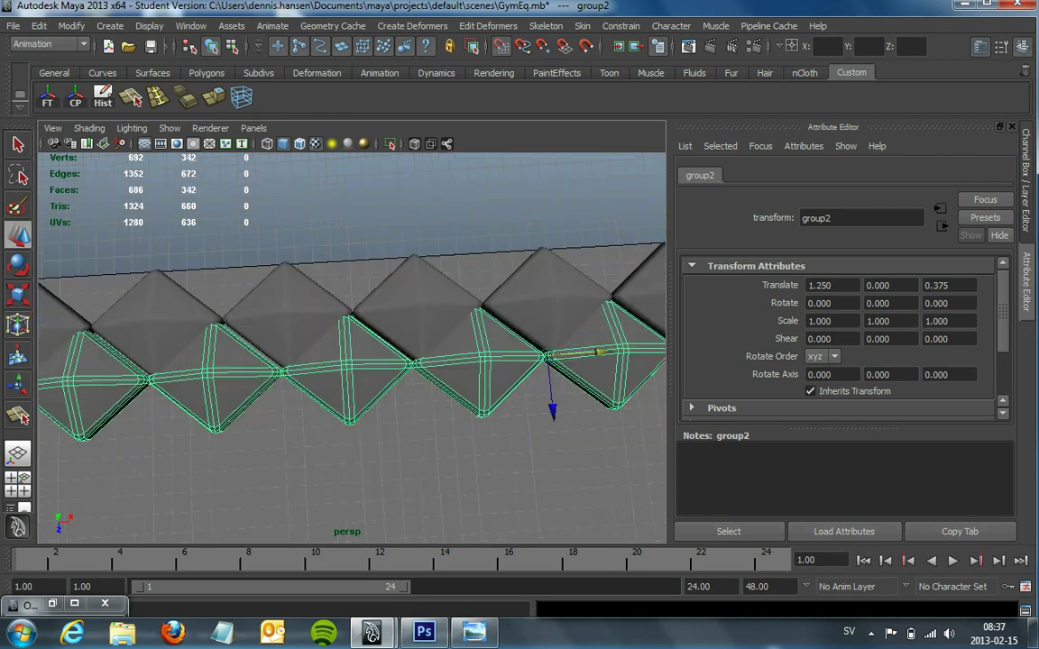
{"action": "scroll", "coordinate": [352, 337], "scroll_direction": "up", "scroll_amount": 3}
Change the floor grid from 40 to 5 subdivisions in the Grid options.
{"action": "left_click", "coordinate": [148, 25]}
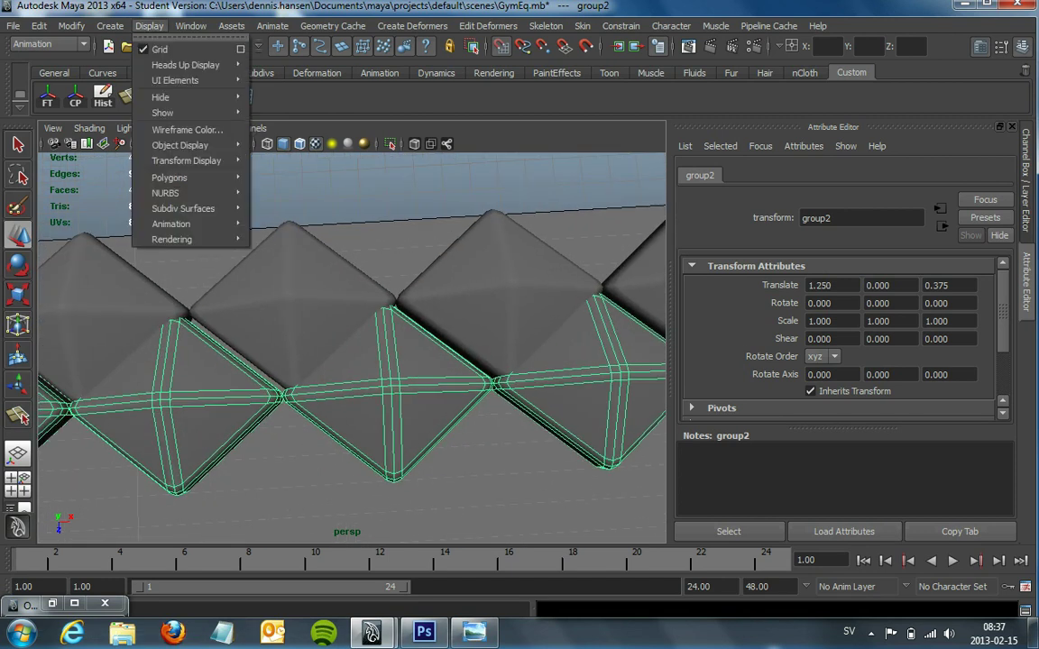
{"action": "left_click", "coordinate": [217, 43]}
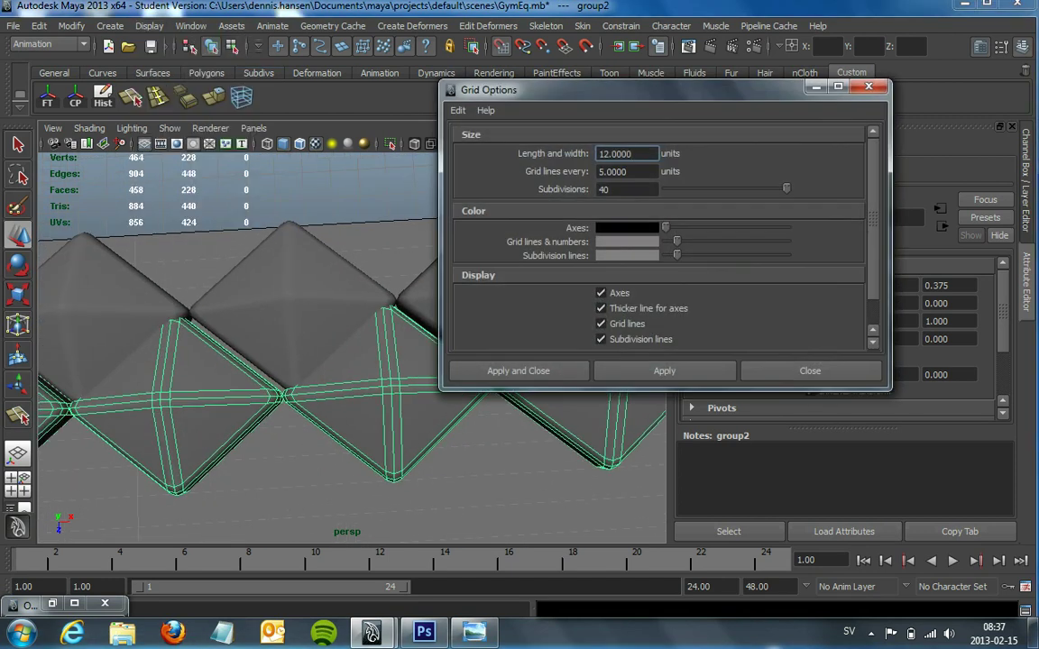
{"action": "left_click_drag", "start_coordinate": [541, 91], "coordinate": [694, 94]}
{"action": "left_click", "coordinate": [782, 192]}
{"action": "type", "text": "50"}
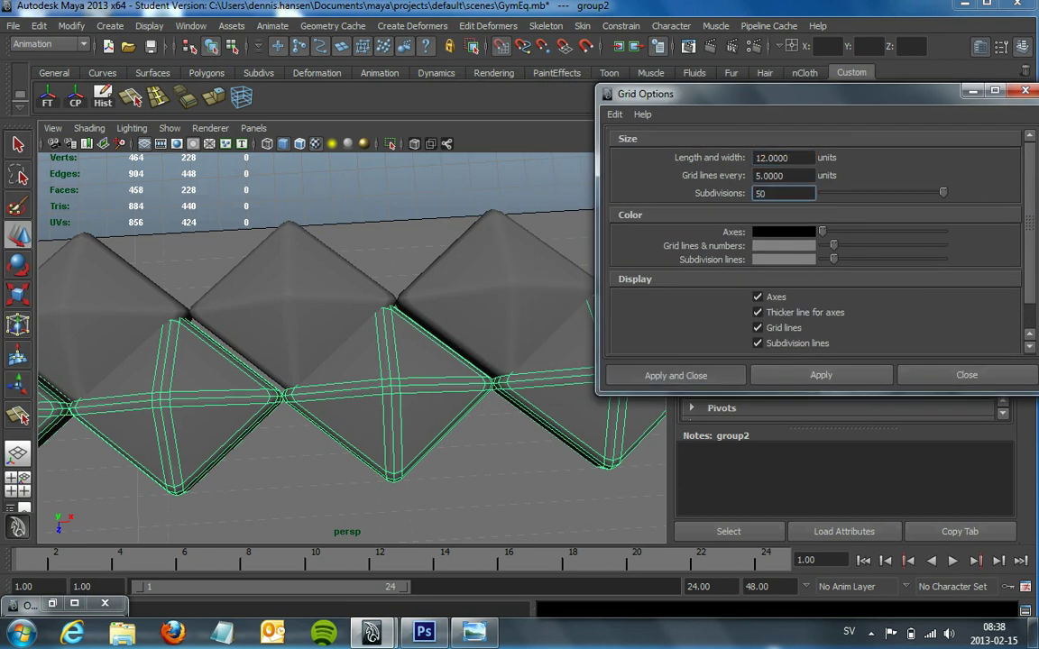
{"action": "left_click", "coordinate": [674, 375]}
Try sliding the second pyramid row (group2) along X, then undo the move.
{"action": "scroll", "coordinate": [351, 361], "scroll_direction": "down", "scroll_amount": 3}
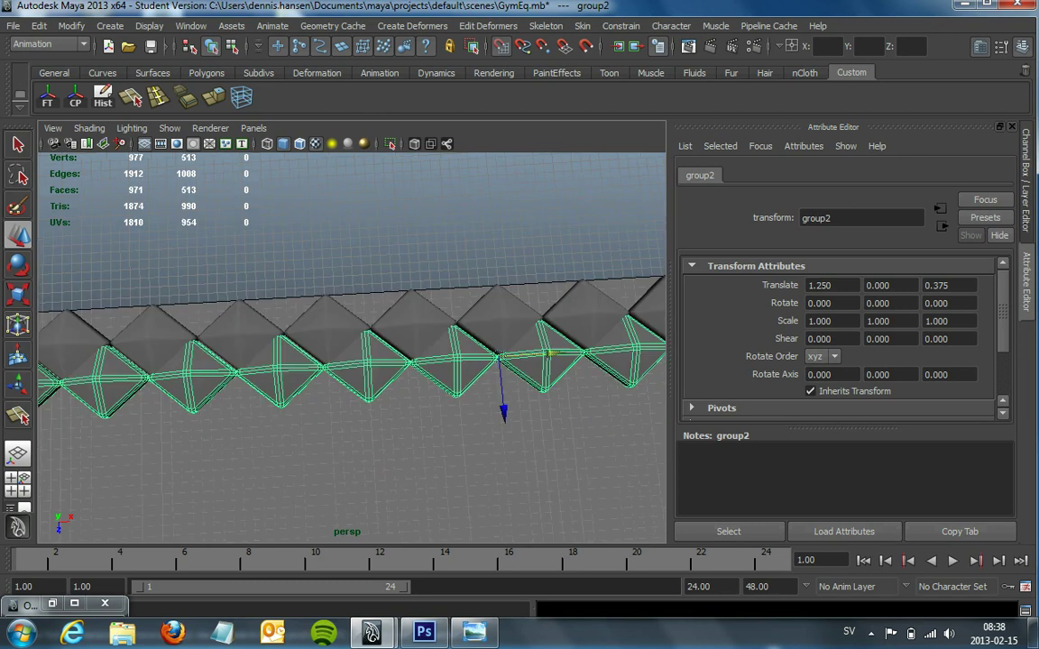
{"action": "left_click_drag", "start_coordinate": [548, 354], "coordinate": [559, 353]}
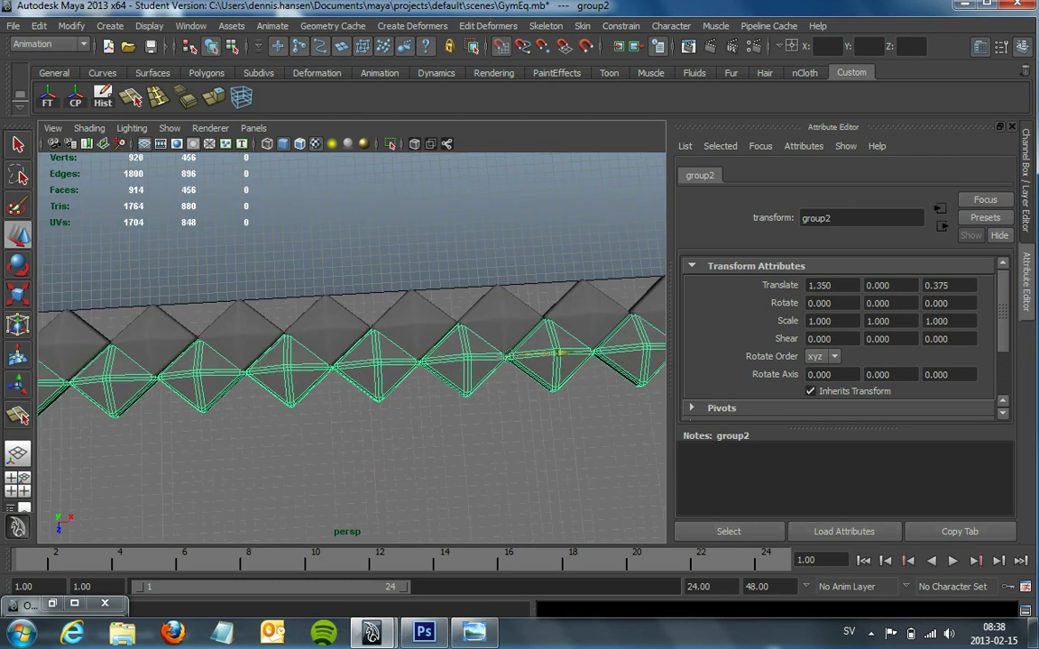
{"action": "key", "text": "ctrl+z"}
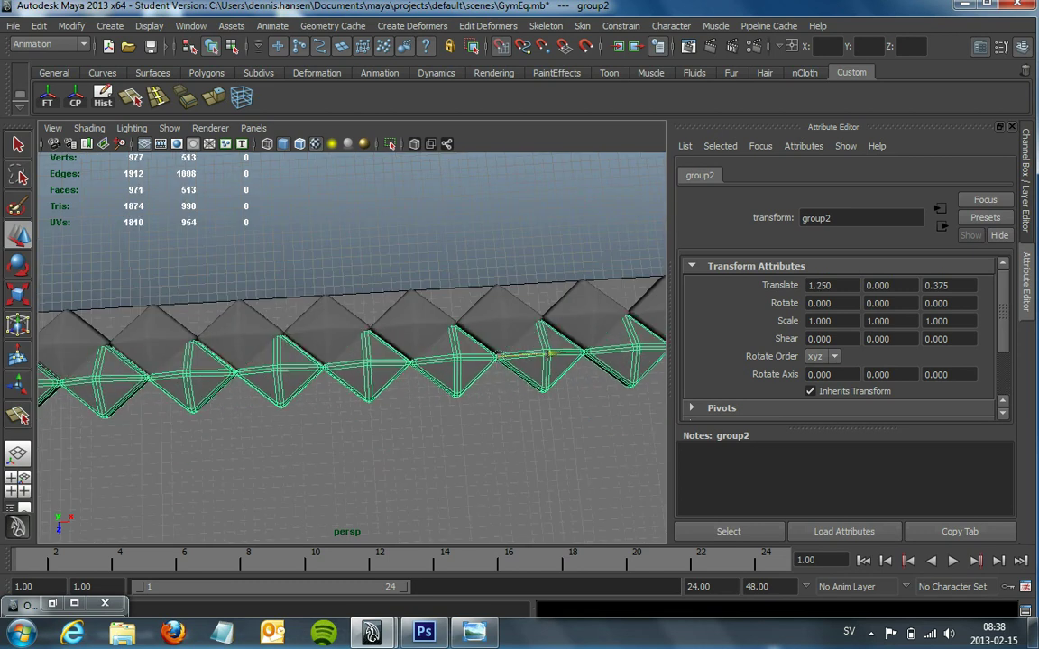
{"action": "left_click", "coordinate": [110, 25]}
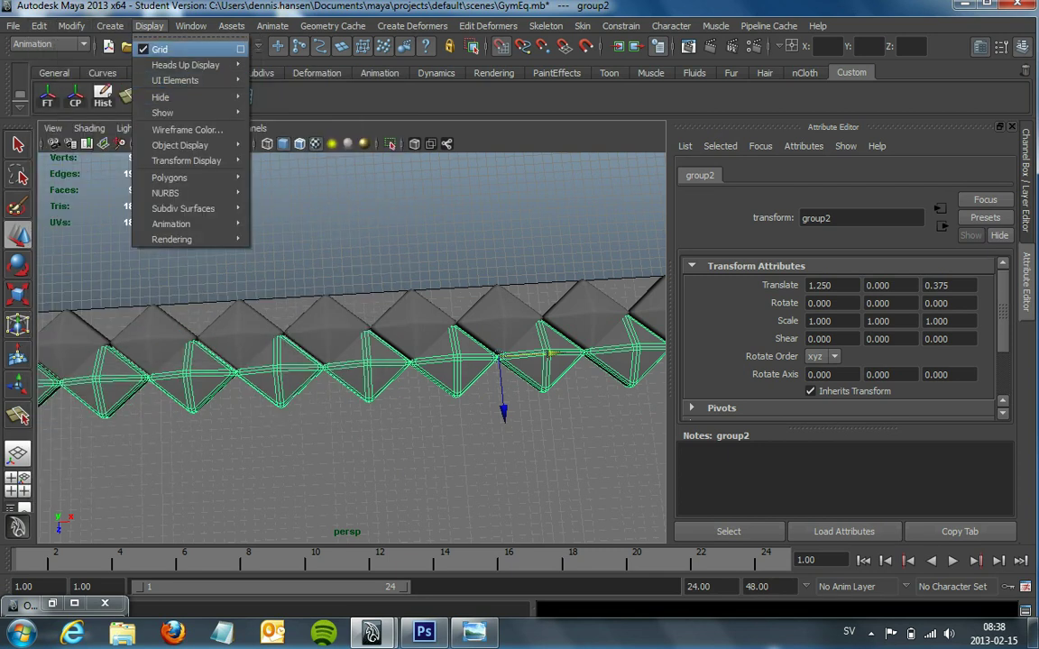
Set the floor grid to 80 subdivisions.
{"action": "left_click", "coordinate": [240, 48]}
{"action": "key", "text": "Tab"}
{"action": "key", "text": "Tab"}
{"action": "type", "text": "0"}
{"action": "key", "text": "Return"}
Move group2 to Translate X 1.312, undoing a trial shift along Z.
{"action": "scroll", "coordinate": [351, 360], "scroll_direction": "up", "scroll_amount": 2}
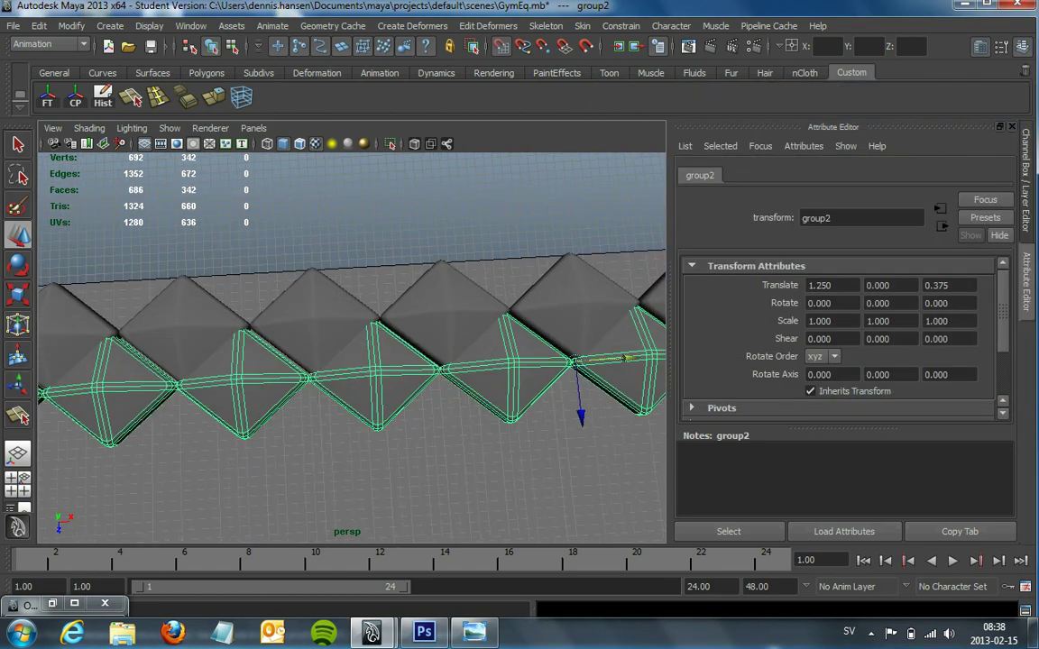
{"action": "left_click_drag", "start_coordinate": [624, 359], "coordinate": [637, 358]}
{"action": "middle_click_drag", "start_coordinate": [637, 358], "coordinate": [629, 437], "text": "alt"}
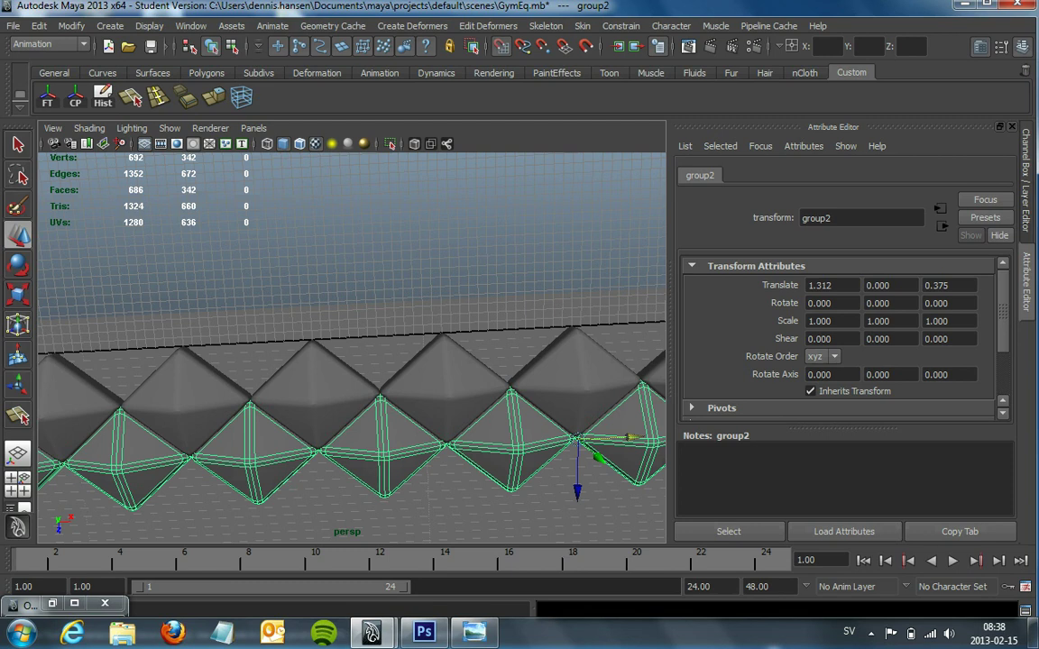
{"action": "scroll", "coordinate": [628, 437], "scroll_direction": "up", "scroll_amount": 2}
{"action": "scroll", "coordinate": [628, 437], "scroll_direction": "up", "scroll_amount": 2}
{"action": "scroll", "coordinate": [629, 437], "scroll_direction": "down", "scroll_amount": 3}
{"action": "scroll", "coordinate": [629, 437], "scroll_direction": "down", "scroll_amount": 1}
{"action": "mouse_move", "coordinate": [629, 437]}
{"action": "left_mouse_down", "text": "alt"}
{"action": "mouse_move", "coordinate": [587, 447]}
{"action": "mouse_move", "coordinate": [588, 460]}
{"action": "left_mouse_up", "text": "alt"}
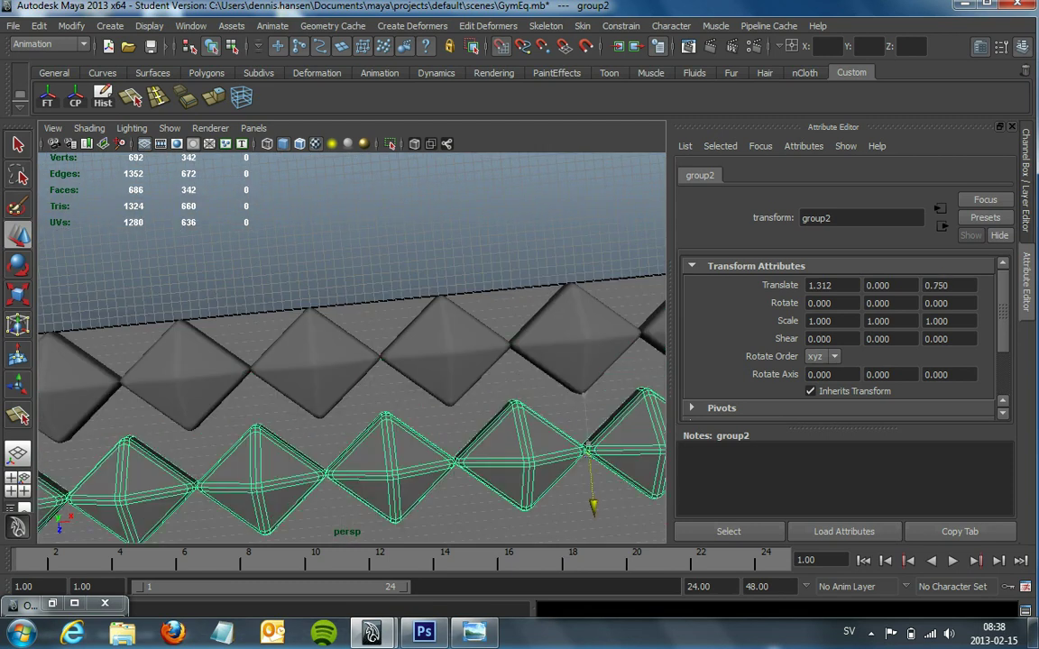
{"action": "key", "text": "ctrl+z"}
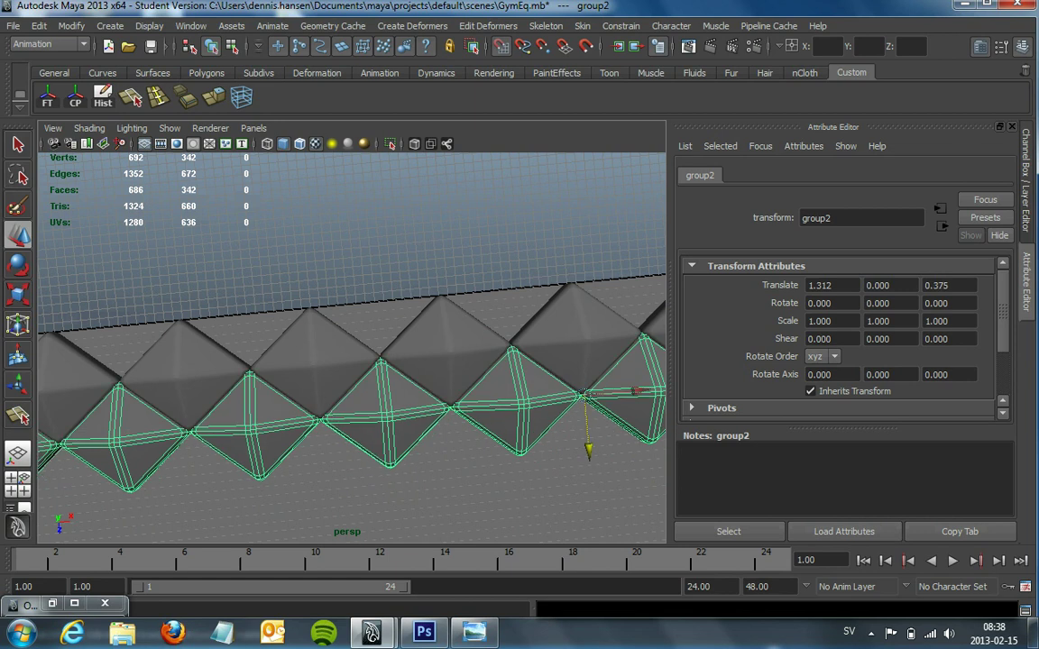
Select a single pyramid in the row and step the selection two pyramids left.
{"action": "scroll", "coordinate": [589, 460], "scroll_direction": "down", "scroll_amount": 3}
{"action": "scroll", "coordinate": [589, 460], "scroll_direction": "down", "scroll_amount": 1}
{"action": "left_click_drag", "start_coordinate": [589, 460], "coordinate": [595, 451], "text": "alt"}
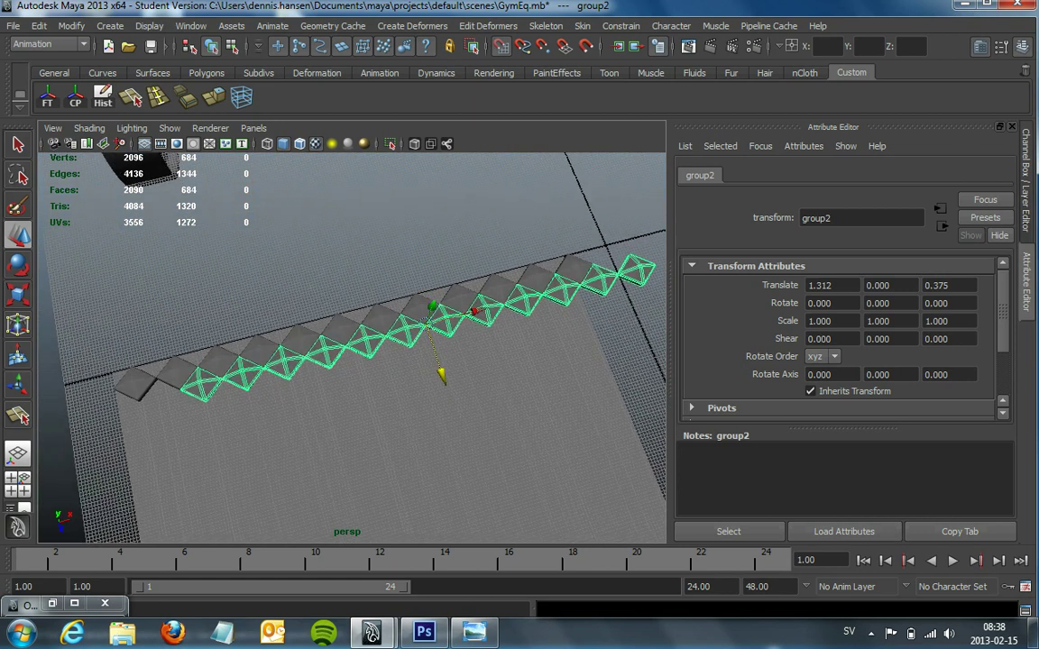
{"action": "left_click", "coordinate": [383, 320]}
{"action": "key", "text": "Left"}
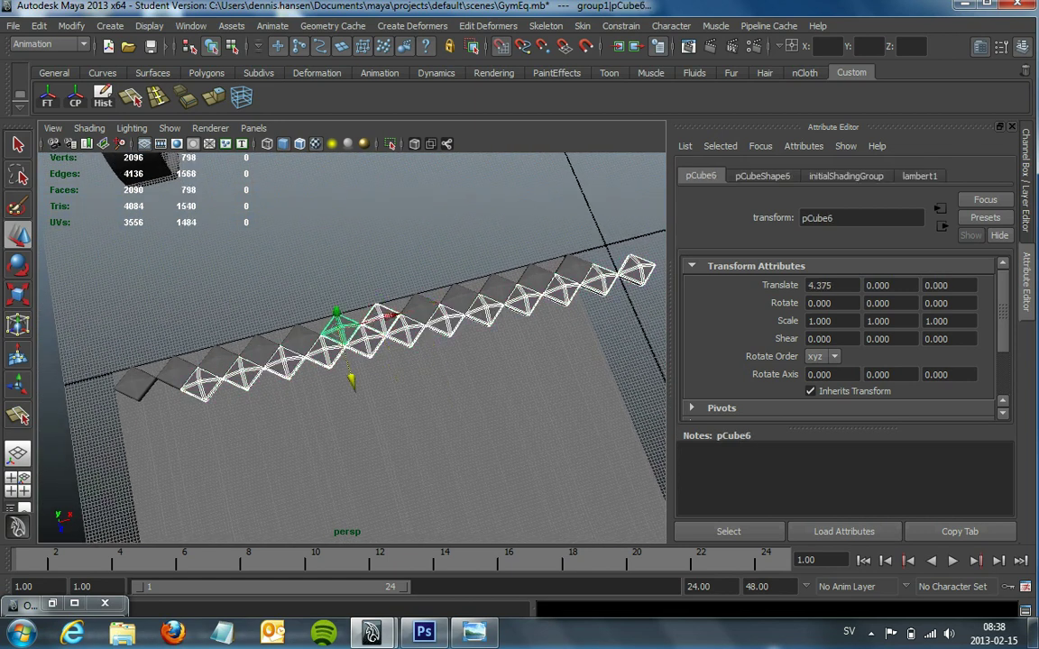
{"action": "key", "text": "Left"}
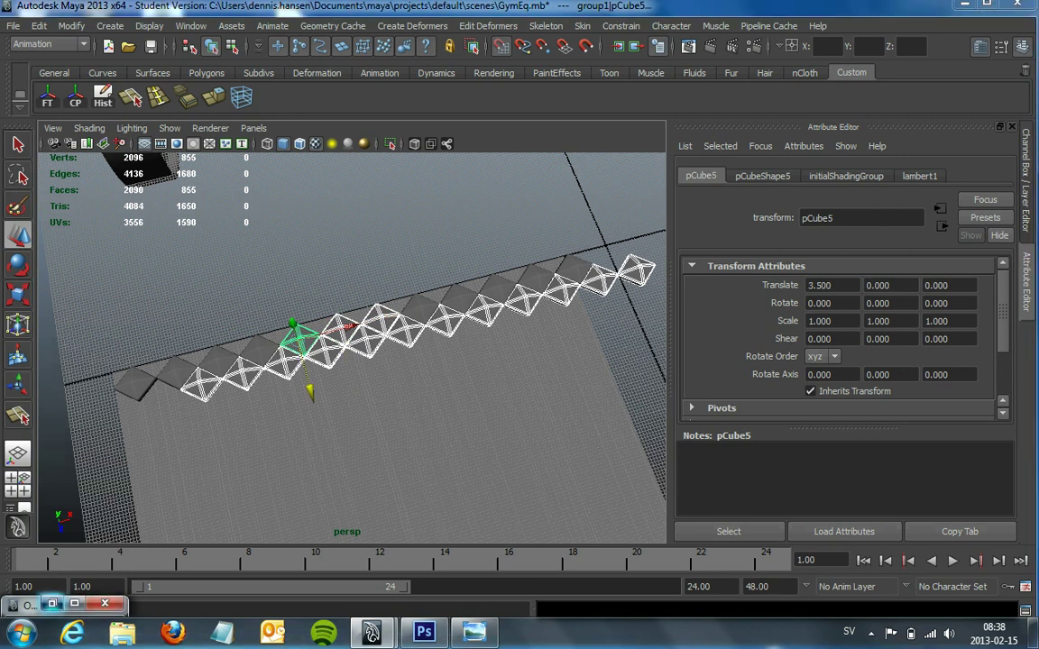
Group group1 and group2 into group3 in the Outliner, then duplicate it as group4.
{"action": "left_click", "coordinate": [625, 379]}
{"action": "left_click", "coordinate": [624, 395]}
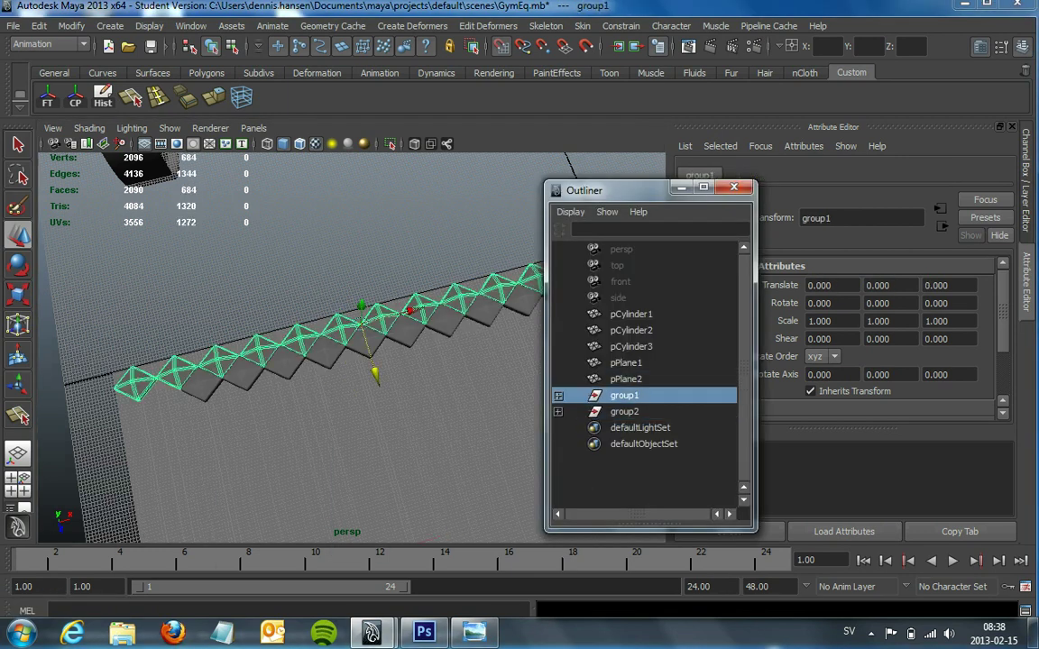
{"action": "left_click", "coordinate": [624, 411], "text": "shift"}
{"action": "key", "text": "ctrl+g"}
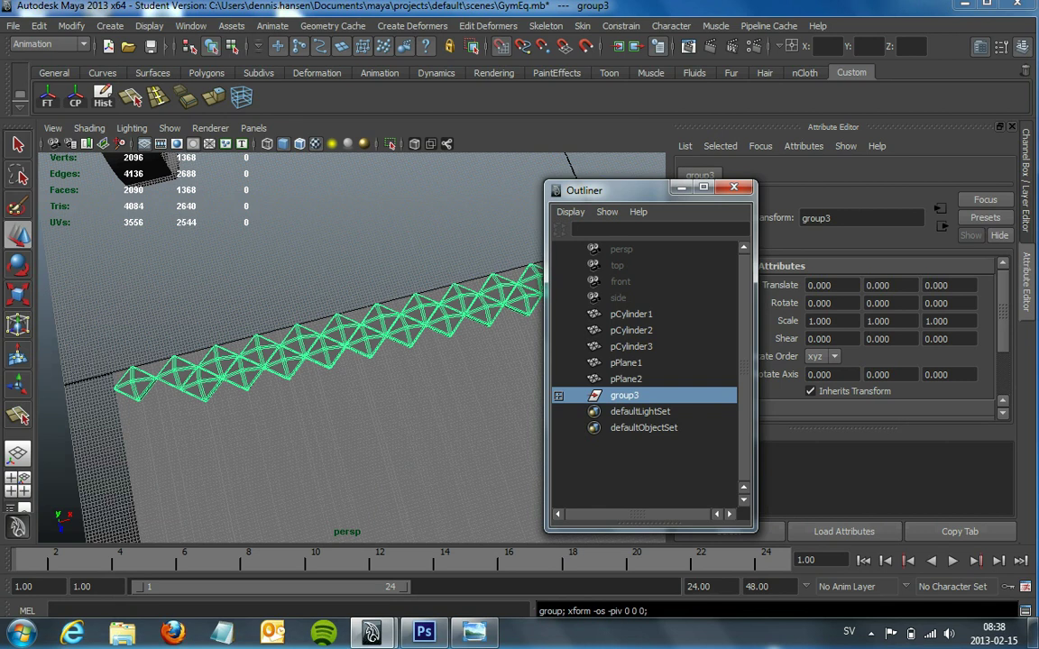
{"action": "left_click", "coordinate": [682, 187]}
{"action": "left_click_drag", "start_coordinate": [361, 360], "coordinate": [333, 356], "text": "alt"}
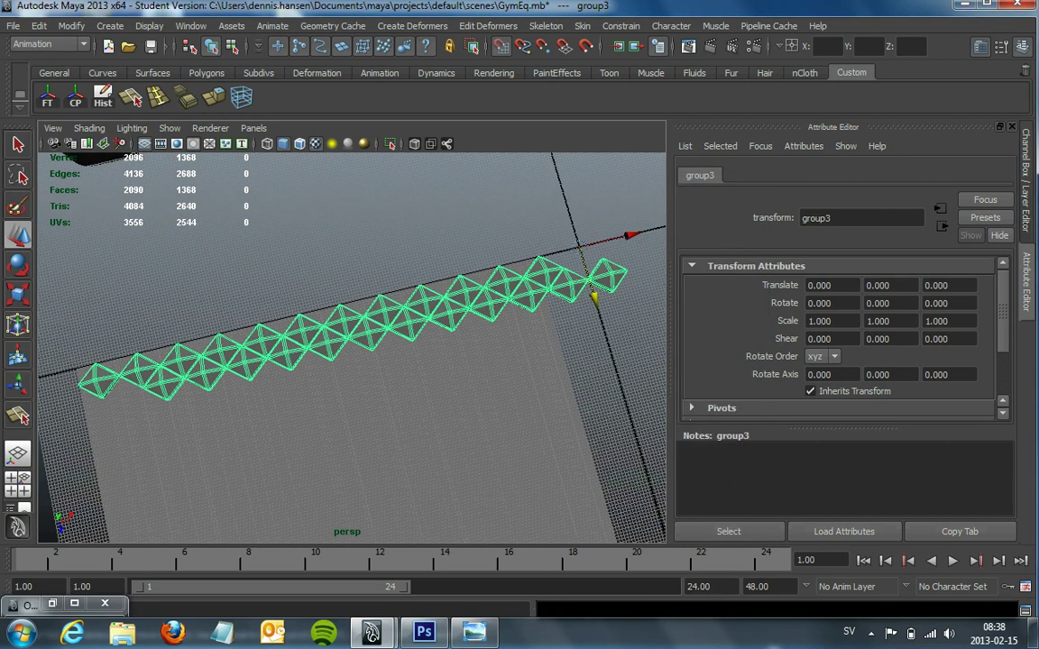
{"action": "key", "text": "ctrl+d"}
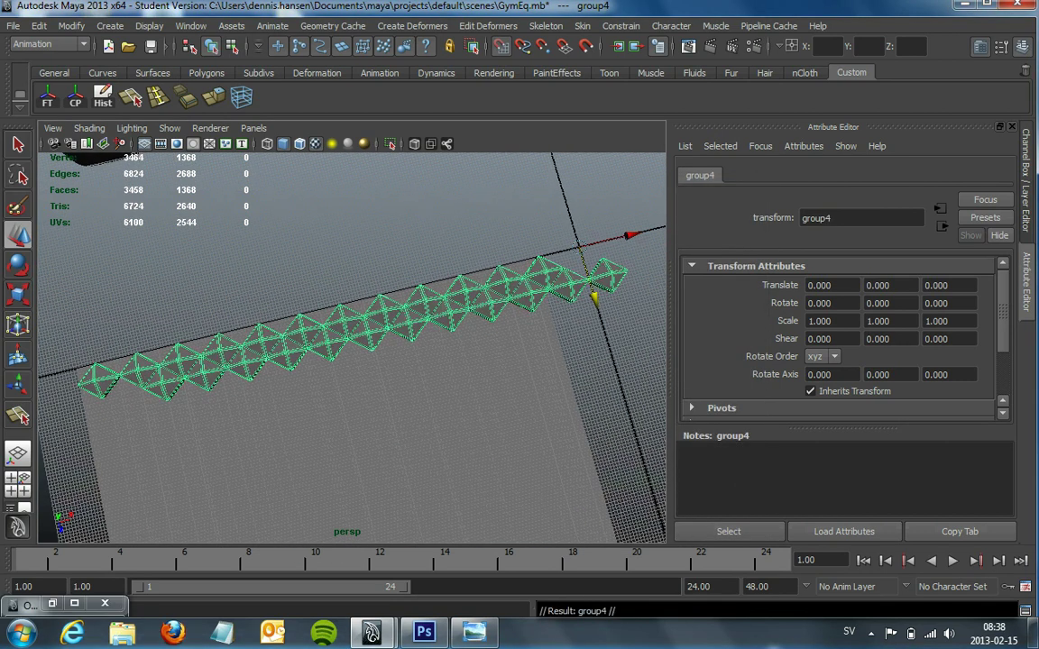
Centre the duplicate's pivot, offset it 0.75 in Z, and add further row copies along Z.
{"action": "left_click", "coordinate": [75, 96]}
{"action": "left_click_drag", "start_coordinate": [368, 379], "coordinate": [377, 414]}
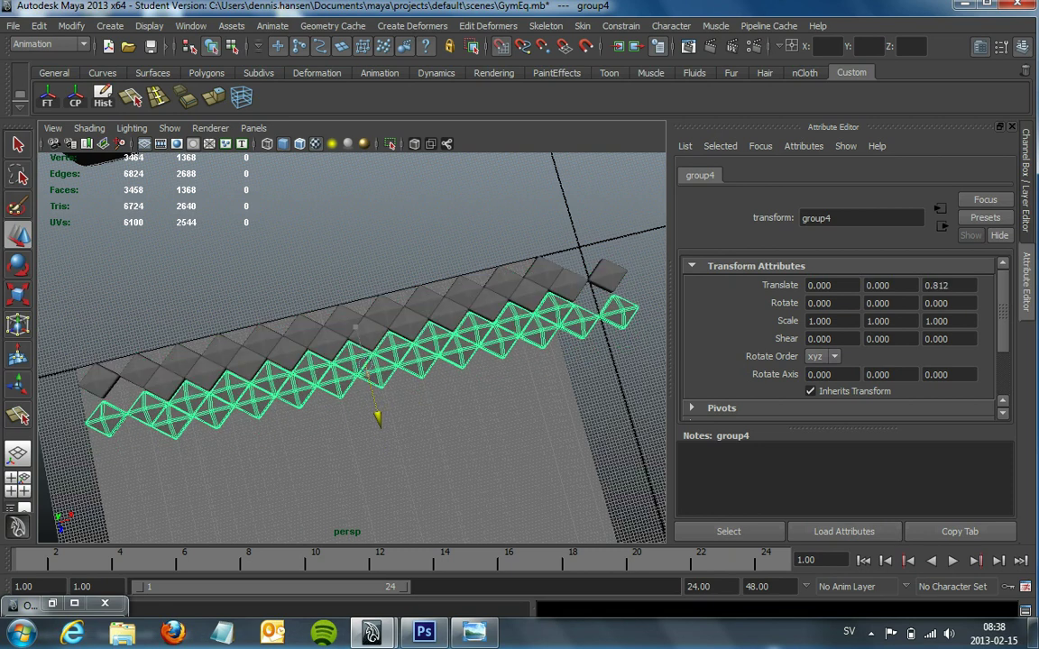
{"action": "key", "text": "shift+d"}
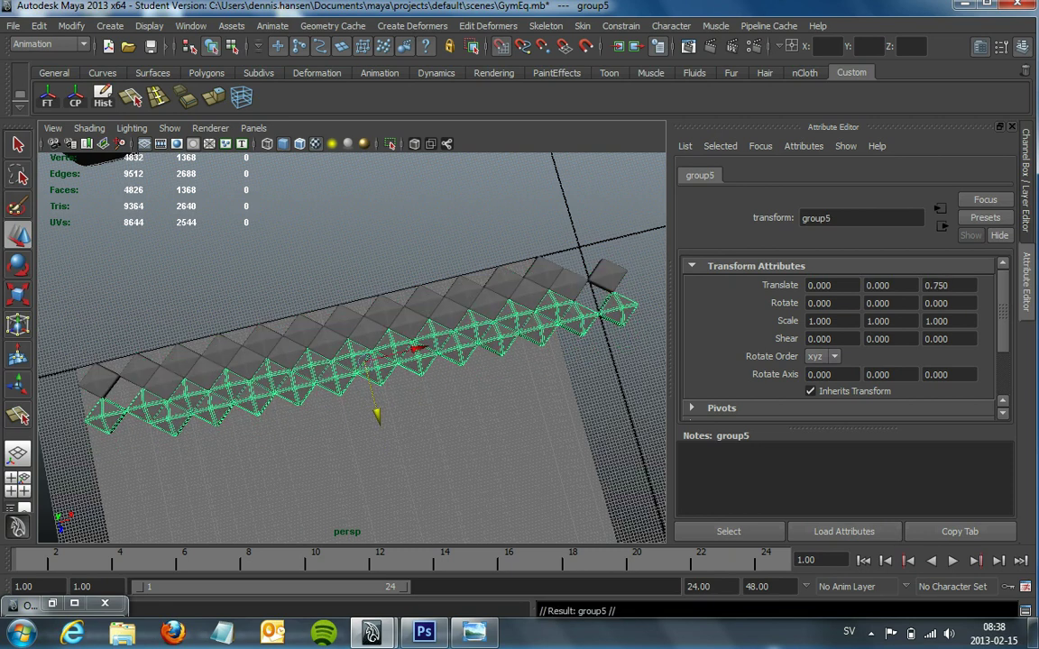
{"action": "key", "text": "ctrl+d"}
{"action": "left_click_drag", "start_coordinate": [385, 448], "coordinate": [403, 525]}
{"action": "key", "text": "ctrl+d"}
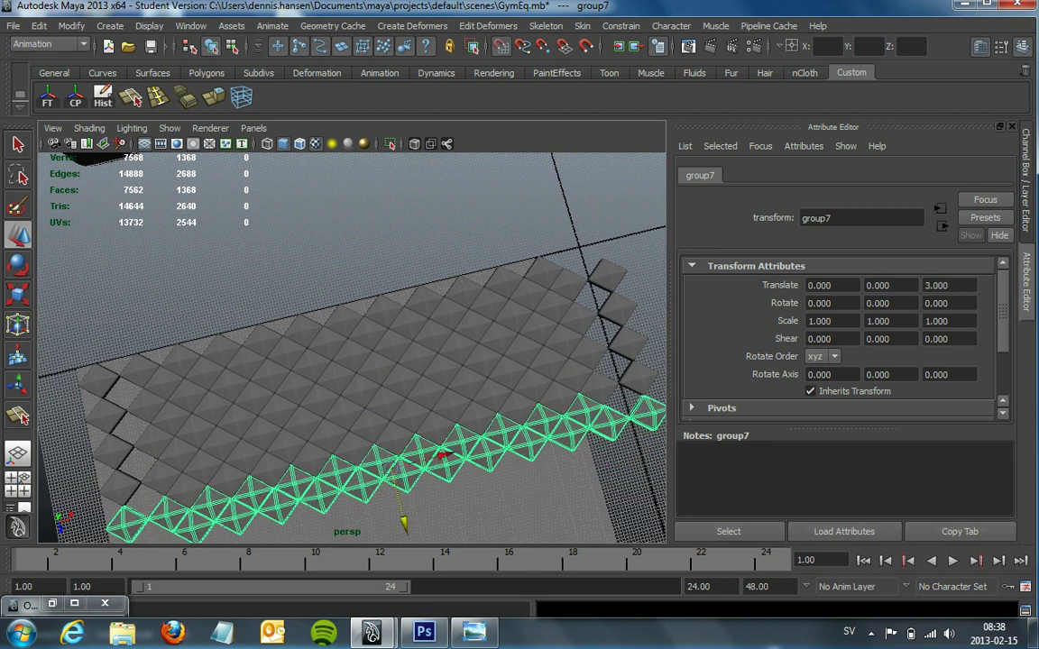
{"action": "middle_click_drag", "start_coordinate": [403, 525], "coordinate": [385, 393], "text": "alt"}
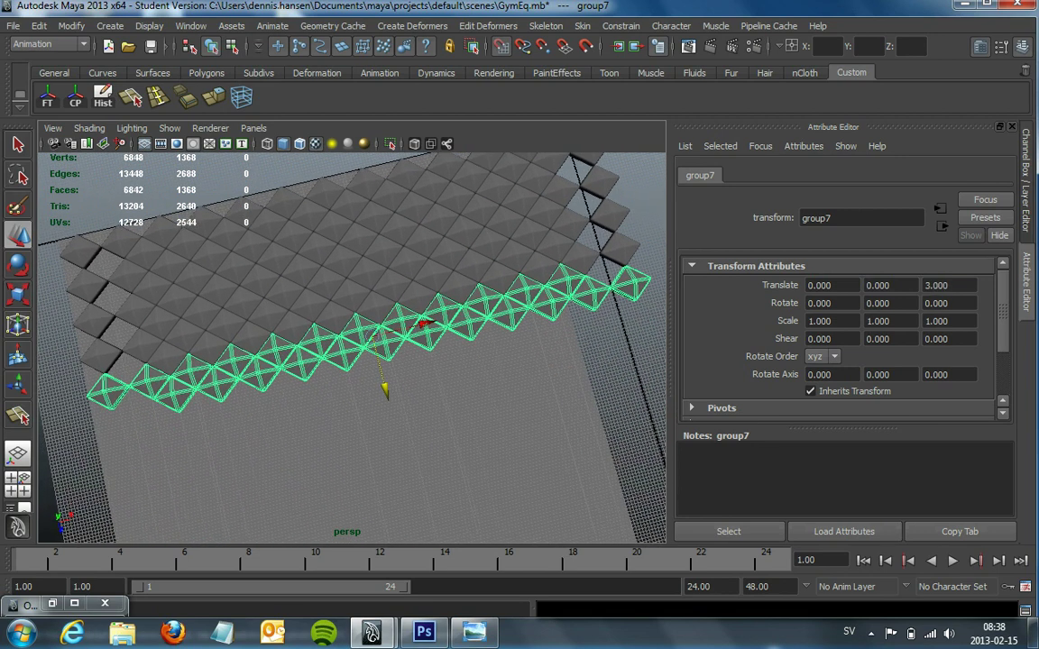
{"action": "key", "text": "ctrl+d"}
{"action": "left_click_drag", "start_coordinate": [386, 392], "coordinate": [420, 534]}
Continue tiling row copies along Z (6.75, 7.5, up to 9), removing the extra final duplicate.
{"action": "key", "text": "ctrl+d"}
{"action": "key", "text": "ctrl+d"}
{"action": "key", "text": "ctrl+d"}
{"action": "middle_click_drag", "start_coordinate": [420, 534], "coordinate": [420, 422], "text": "alt"}
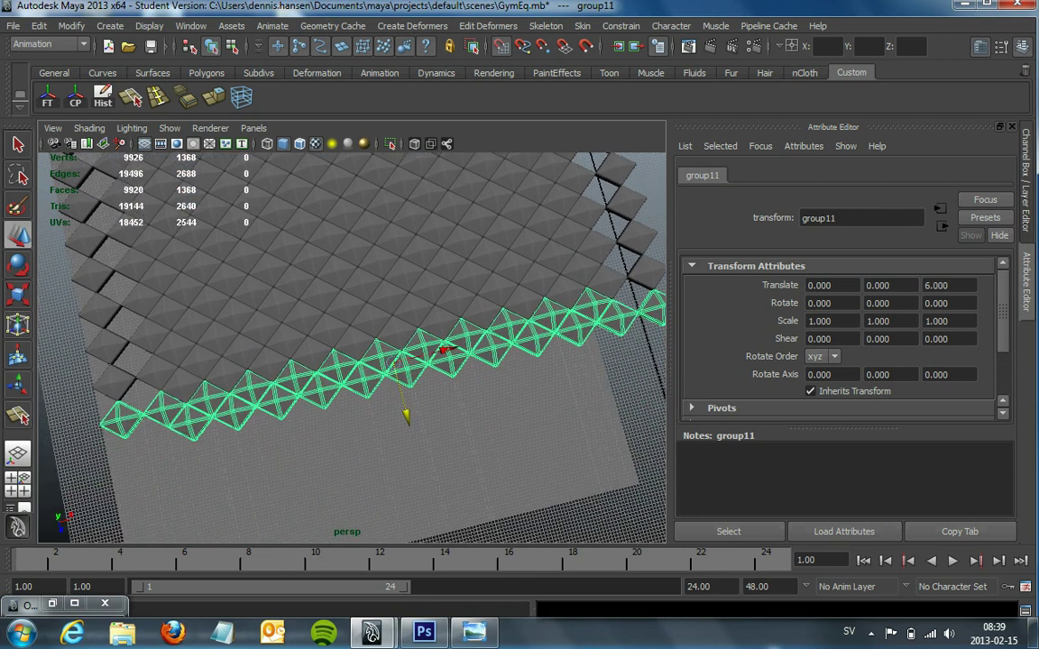
{"action": "key", "text": "ctrl+d"}
{"action": "left_click_drag", "start_coordinate": [405, 416], "coordinate": [414, 455]}
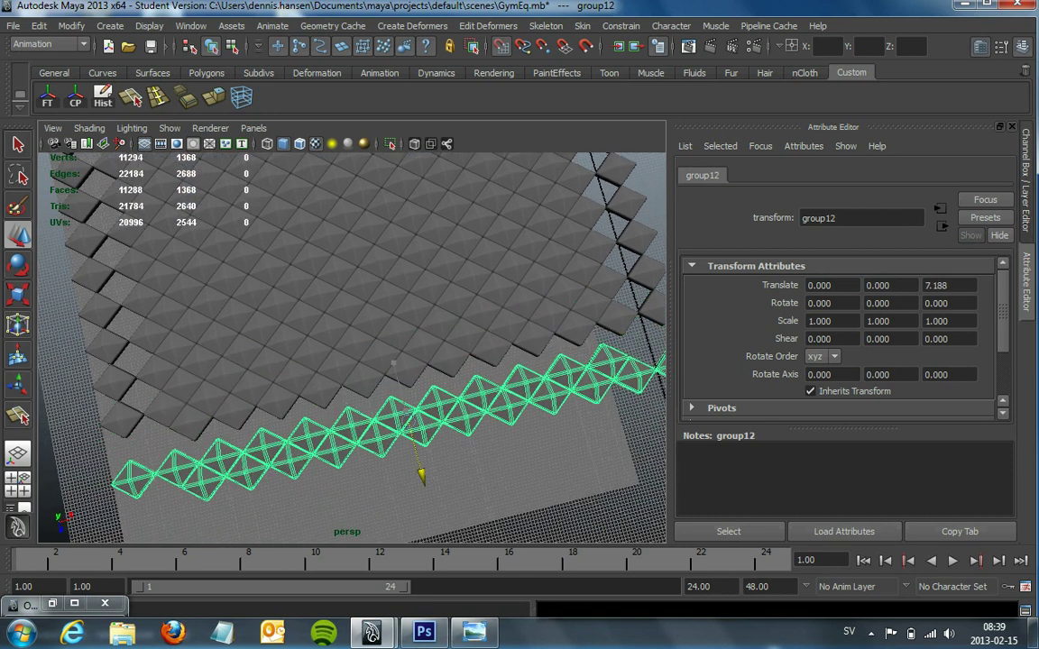
{"action": "key", "text": "ctrl+d"}
{"action": "mouse_move", "coordinate": [415, 453]}
{"action": "left_mouse_down"}
{"action": "mouse_move", "coordinate": [444, 541]}
{"action": "mouse_move", "coordinate": [428, 516]}
{"action": "left_mouse_up"}
{"action": "key", "text": "ctrl+d"}
{"action": "key", "text": "ctrl+d"}
{"action": "key", "text": "ctrl+d"}
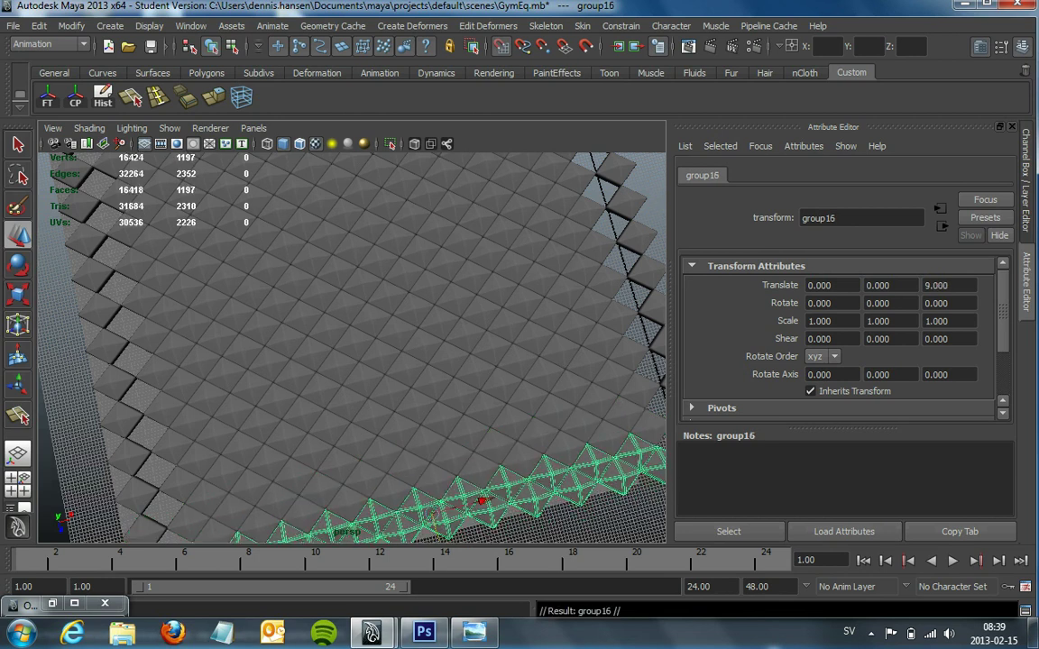
{"action": "middle_click_drag", "start_coordinate": [450, 491], "coordinate": [396, 392], "text": "alt"}
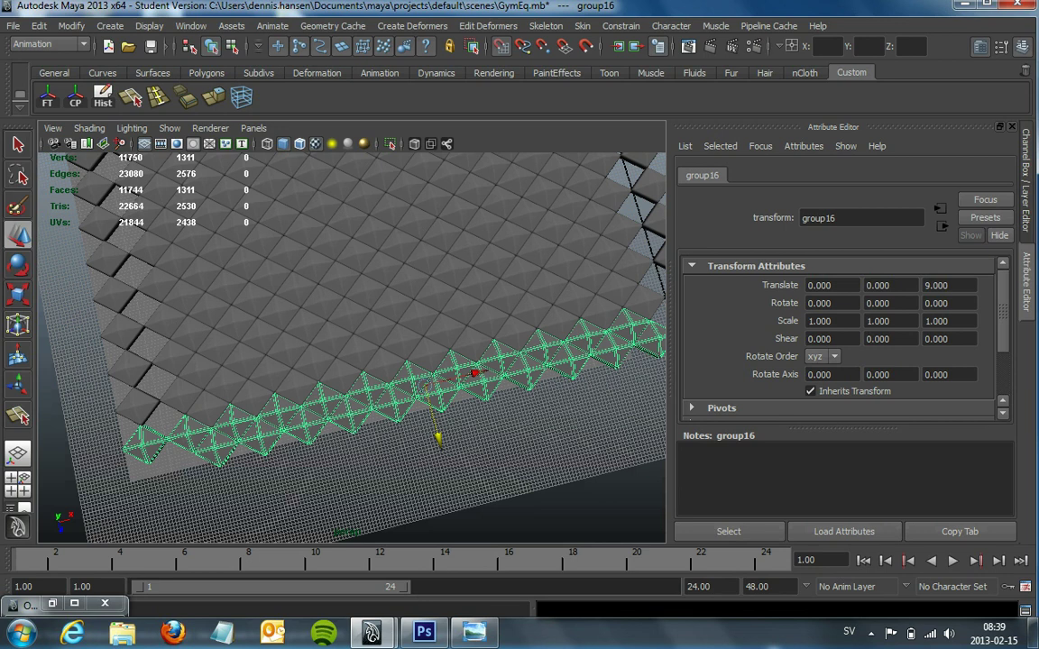
{"action": "key", "text": "ctrl+z"}
{"action": "left_click_drag", "start_coordinate": [361, 361], "coordinate": [451, 298], "text": "alt"}
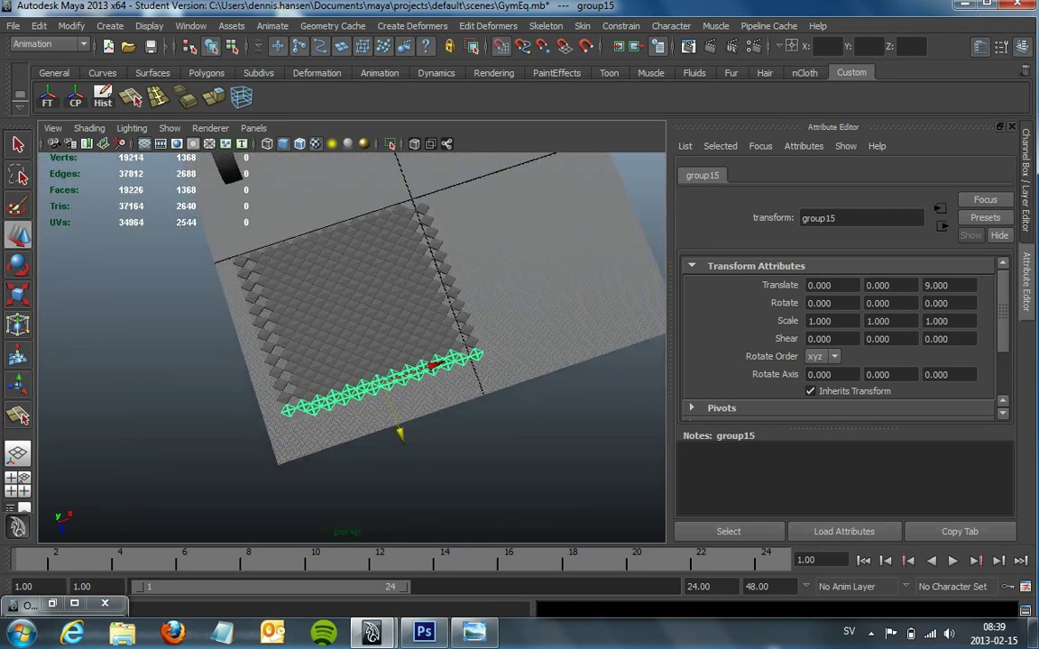
Orbit around the plane and barbell and select the pCube12 spike strip.
{"action": "left_click_drag", "start_coordinate": [361, 361], "coordinate": [406, 315], "text": "alt"}
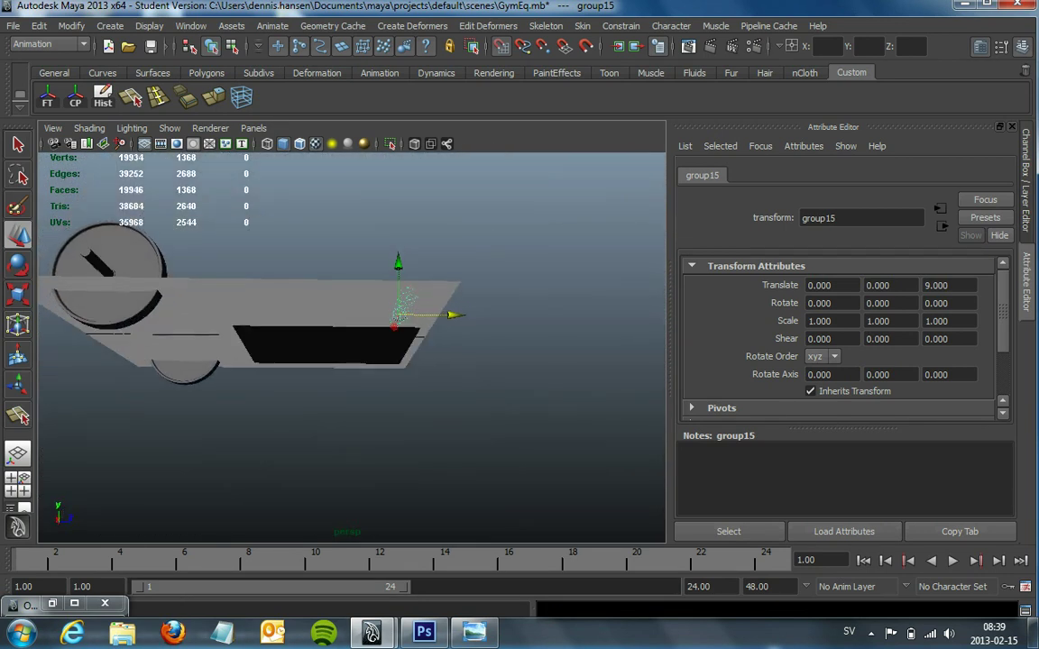
{"action": "left_click_drag", "start_coordinate": [361, 361], "coordinate": [360, 270], "text": "alt"}
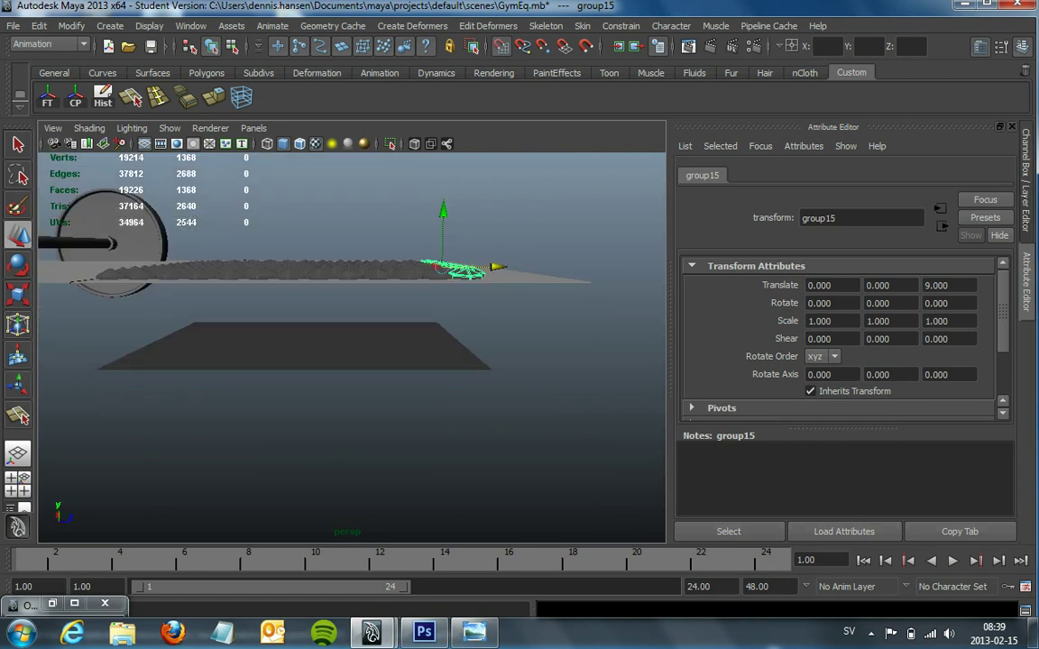
{"action": "mouse_move", "coordinate": [360, 361]}
{"action": "left_mouse_down", "text": "alt"}
{"action": "mouse_move", "coordinate": [406, 343]}
{"action": "mouse_move", "coordinate": [388, 343]}
{"action": "mouse_move", "coordinate": [388, 297]}
{"action": "left_mouse_up", "text": "alt"}
Frame the whole spiked mat and try a small X move on the strip, undoing it.
{"action": "mouse_move", "coordinate": [361, 361]}
{"action": "left_mouse_down", "text": "alt"}
{"action": "mouse_move", "coordinate": [361, 298]}
{"action": "mouse_move", "coordinate": [361, 379]}
{"action": "left_mouse_up", "text": "alt"}
{"action": "key", "text": "ctrl+z"}
{"action": "scroll", "coordinate": [351, 333], "scroll_direction": "up", "scroll_amount": 5}
{"action": "scroll", "coordinate": [352, 333], "scroll_direction": "down", "scroll_amount": 2}
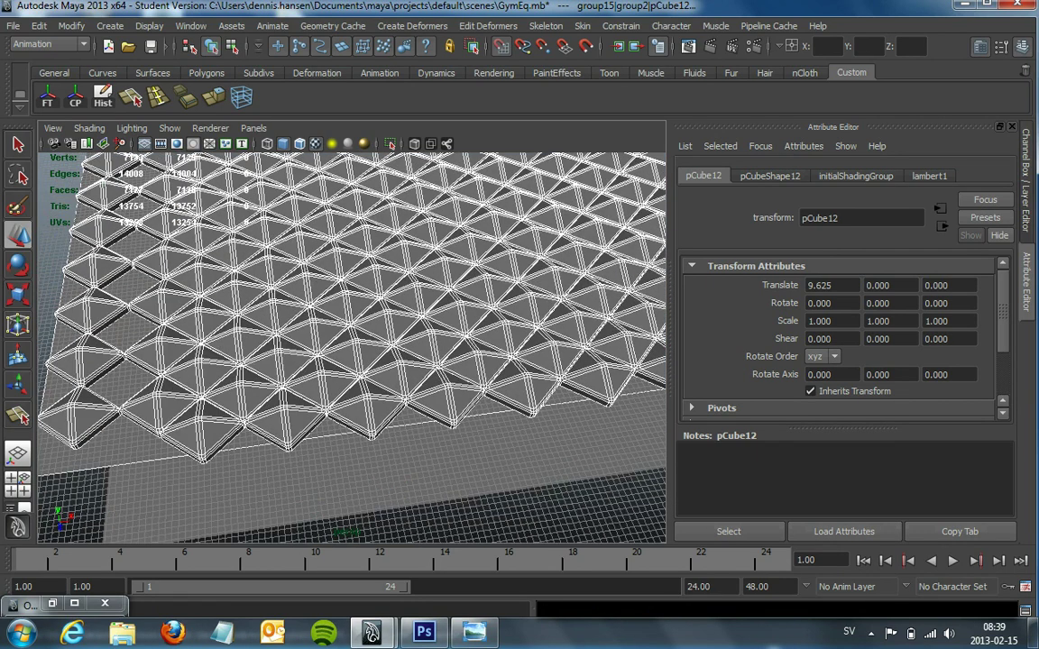
{"action": "scroll", "coordinate": [352, 347], "scroll_direction": "down", "scroll_amount": 5}
{"action": "left_click_drag", "start_coordinate": [361, 297], "coordinate": [343, 361], "text": "alt"}
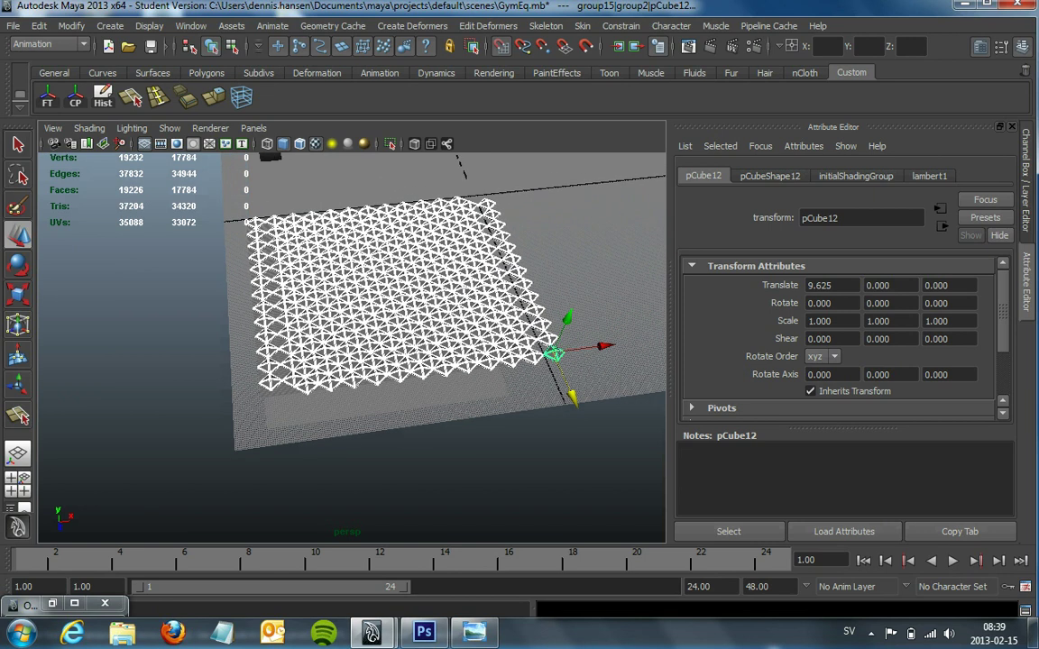
{"action": "left_click_drag", "start_coordinate": [604, 369], "coordinate": [598, 364]}
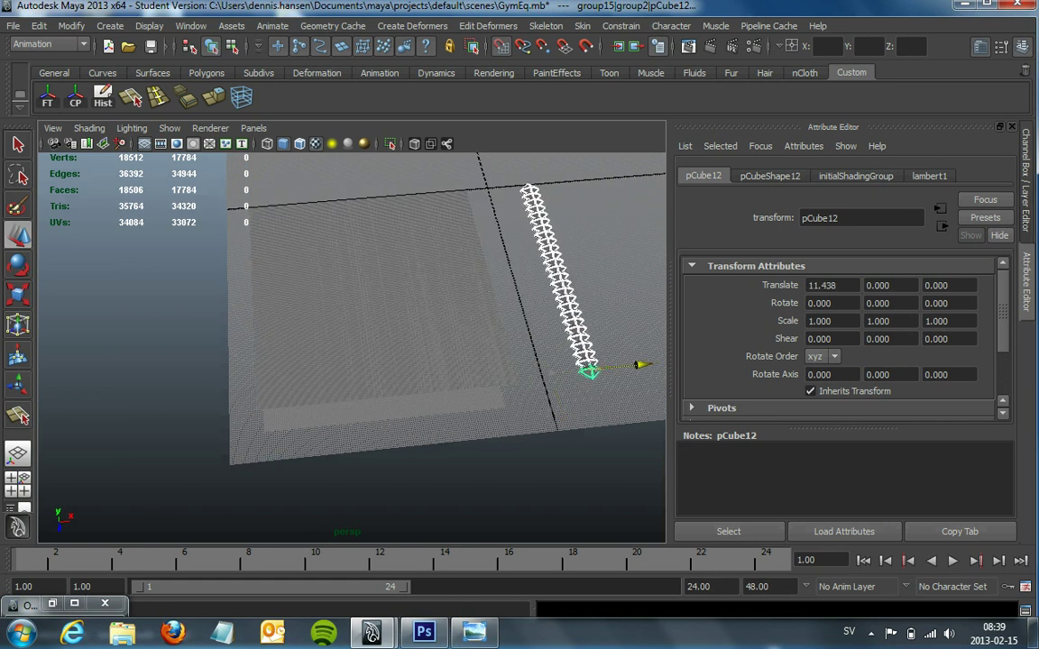
{"action": "key", "text": "ctrl+z"}
{"action": "scroll", "coordinate": [559, 370], "scroll_direction": "up", "scroll_amount": 4}
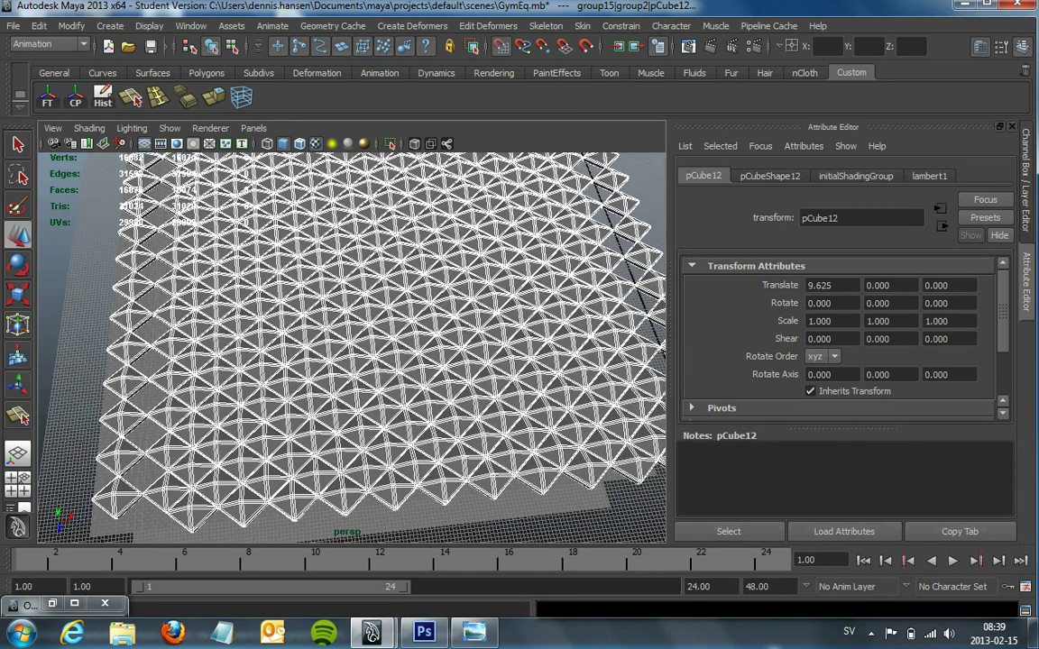
Group the spike strips as group16, centre its pivot and move it to X -0.969.
{"action": "key", "text": "ctrl+g"}
{"action": "scroll", "coordinate": [352, 347], "scroll_direction": "down", "scroll_amount": 3}
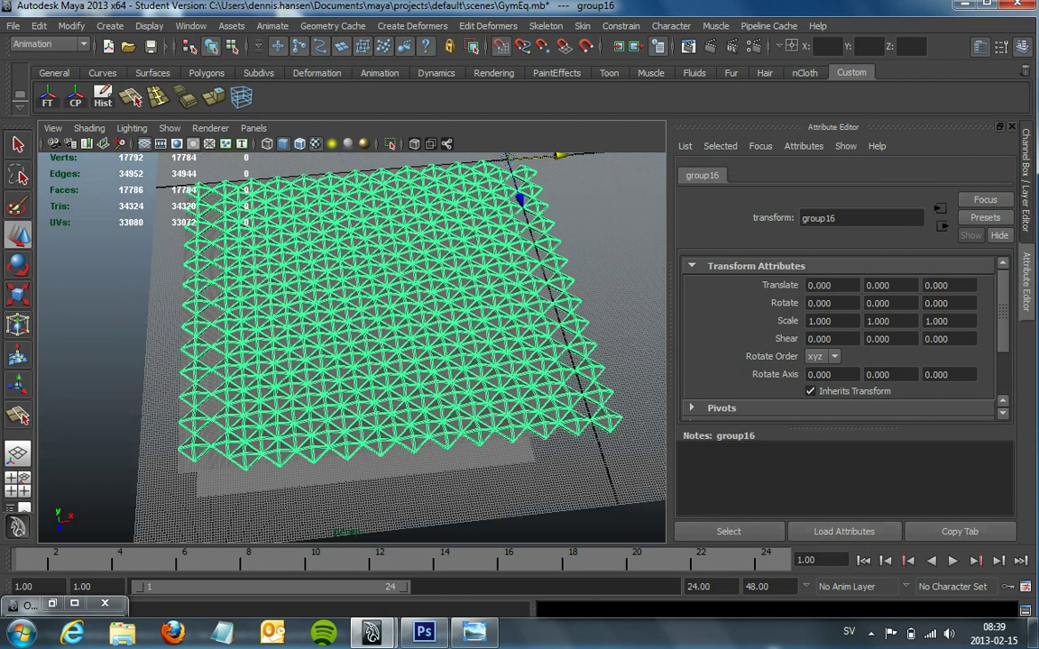
{"action": "left_click", "coordinate": [75, 95]}
{"action": "left_click_drag", "start_coordinate": [433, 287], "coordinate": [402, 289]}
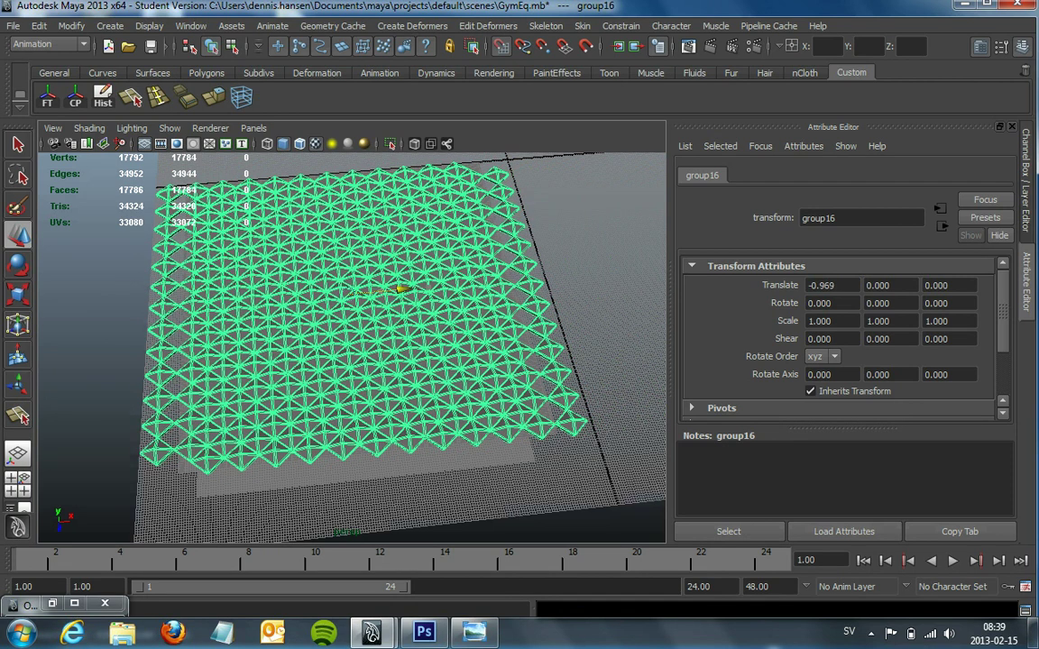
{"action": "mouse_move", "coordinate": [401, 289]}
{"action": "left_mouse_down", "text": "alt"}
{"action": "mouse_move", "coordinate": [400, 343]}
{"action": "mouse_move", "coordinate": [407, 226]}
{"action": "left_mouse_up", "text": "alt"}
{"action": "mouse_move", "coordinate": [273, 239]}
{"action": "left_mouse_down"}
{"action": "mouse_move", "coordinate": [206, 474]}
{"action": "mouse_move", "coordinate": [185, 422]}
{"action": "mouse_move", "coordinate": [216, 397]}
{"action": "left_mouse_up"}
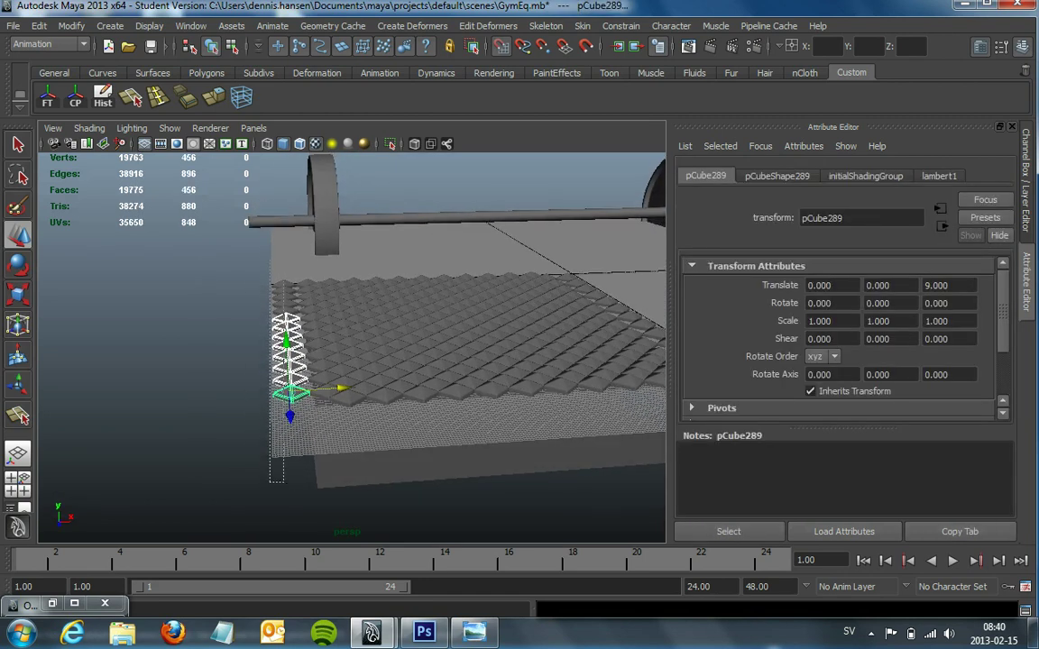
Delete the two stray cube stacks sticking out at the mat's edges.
{"action": "key", "text": "g"}
{"action": "key", "text": "Delete"}
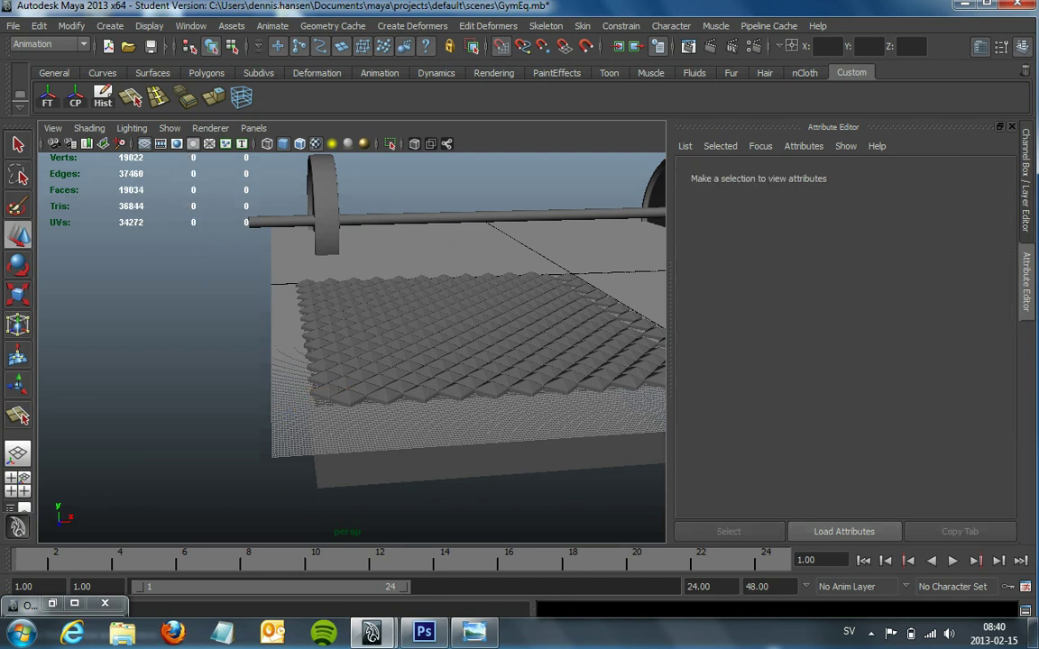
{"action": "left_click_drag", "start_coordinate": [361, 316], "coordinate": [288, 297], "text": "alt"}
{"action": "mouse_move", "coordinate": [351, 343]}
{"action": "left_mouse_down", "text": "alt"}
{"action": "mouse_move", "coordinate": [325, 334]}
{"action": "mouse_move", "coordinate": [361, 343]}
{"action": "mouse_move", "coordinate": [338, 336]}
{"action": "left_mouse_up", "text": "alt"}
{"action": "left_click_drag", "start_coordinate": [495, 316], "coordinate": [533, 400]}
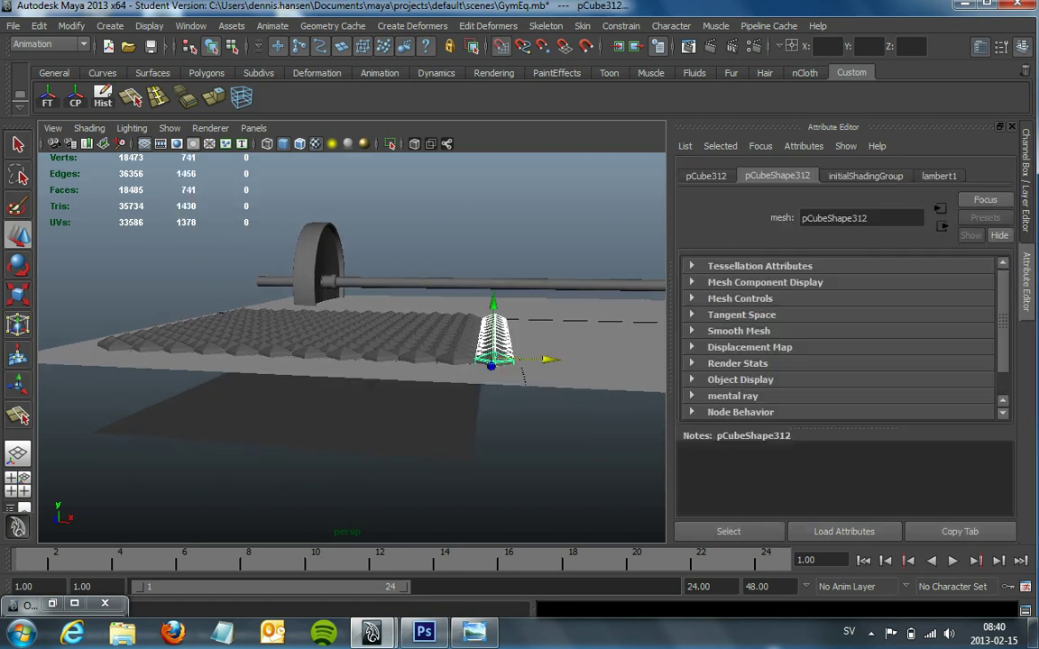
{"action": "key", "text": "Delete"}
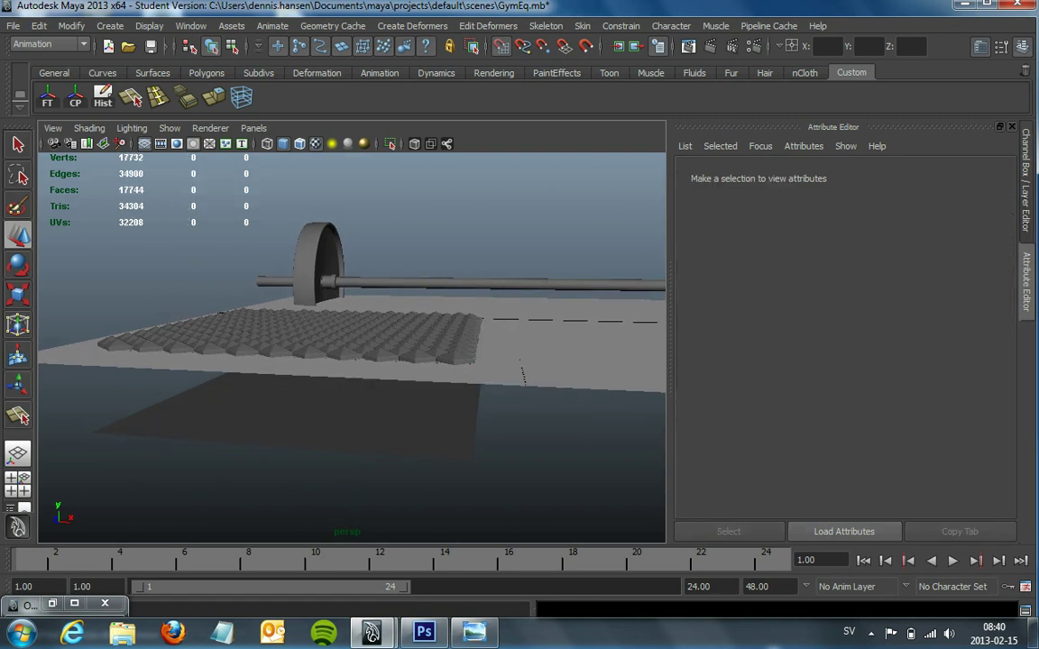
Turn off the floor grid display.
{"action": "left_click_drag", "start_coordinate": [360, 343], "coordinate": [378, 298], "text": "alt"}
{"action": "right_click_drag", "start_coordinate": [379, 297], "coordinate": [415, 298], "text": "alt"}
{"action": "left_click_drag", "start_coordinate": [414, 297], "coordinate": [424, 302], "text": "alt"}
{"action": "right_click_drag", "start_coordinate": [424, 302], "coordinate": [396, 302], "text": "alt"}
{"action": "left_click_drag", "start_coordinate": [361, 343], "coordinate": [441, 315], "text": "alt"}
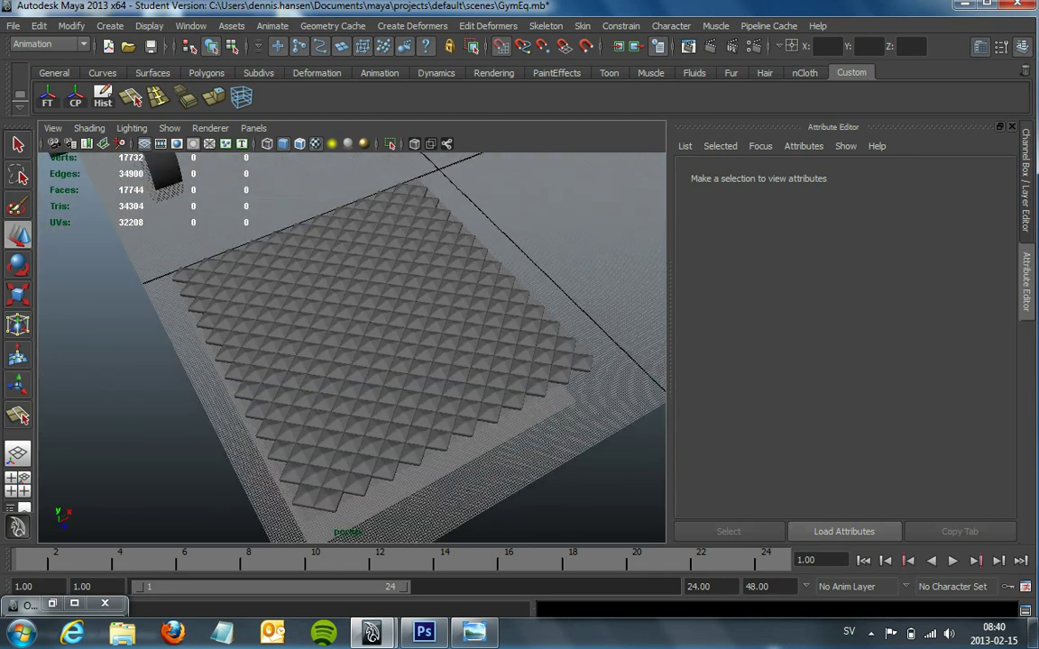
{"action": "mouse_move", "coordinate": [361, 343]}
{"action": "left_mouse_down", "text": "alt"}
{"action": "mouse_move", "coordinate": [405, 270]}
{"action": "mouse_move", "coordinate": [388, 325]}
{"action": "left_mouse_up", "text": "alt"}
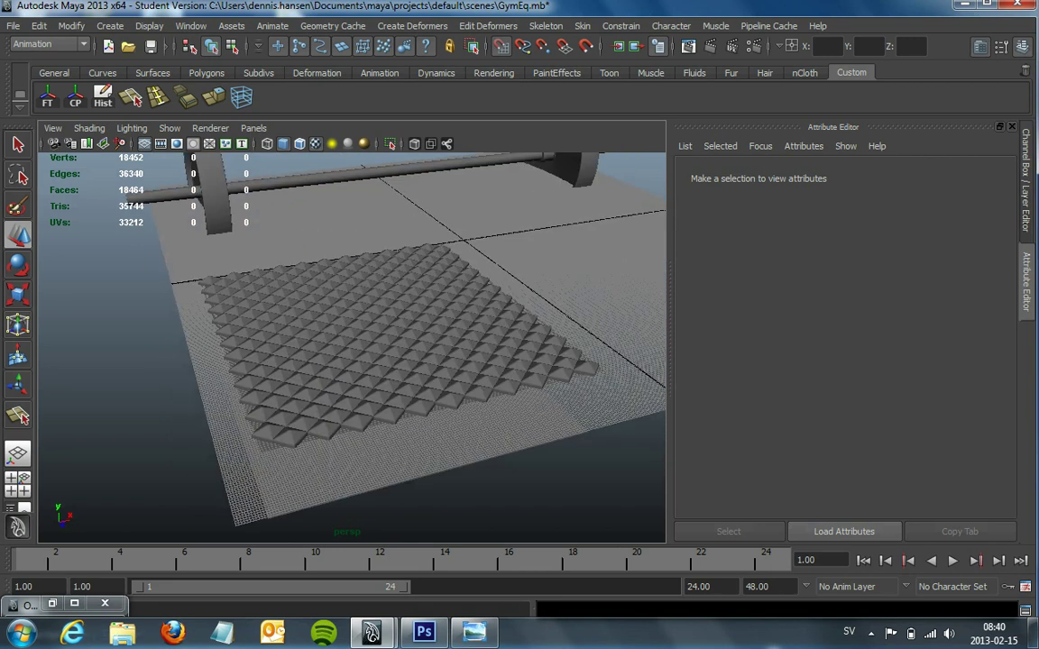
{"action": "left_click", "coordinate": [149, 25]}
{"action": "left_click", "coordinate": [158, 49]}
Select the whole spiked mat mesh from a flat side angle.
{"action": "mouse_move", "coordinate": [361, 343]}
{"action": "left_mouse_down", "text": "alt"}
{"action": "mouse_move", "coordinate": [424, 307]}
{"action": "mouse_move", "coordinate": [406, 261]}
{"action": "mouse_move", "coordinate": [406, 307]}
{"action": "left_mouse_up", "text": "alt"}
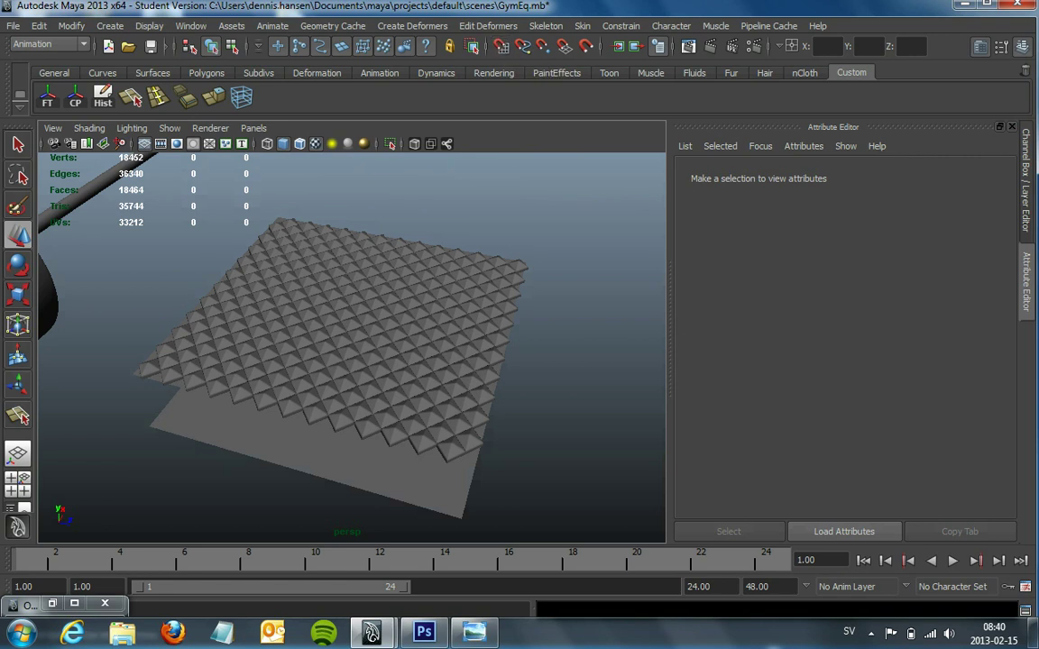
{"action": "mouse_move", "coordinate": [361, 360]}
{"action": "left_mouse_down", "text": "alt"}
{"action": "mouse_move", "coordinate": [369, 347]}
{"action": "mouse_move", "coordinate": [360, 270]}
{"action": "left_mouse_up", "text": "alt"}
{"action": "left_click_drag", "start_coordinate": [361, 361], "coordinate": [297, 342], "text": "alt"}
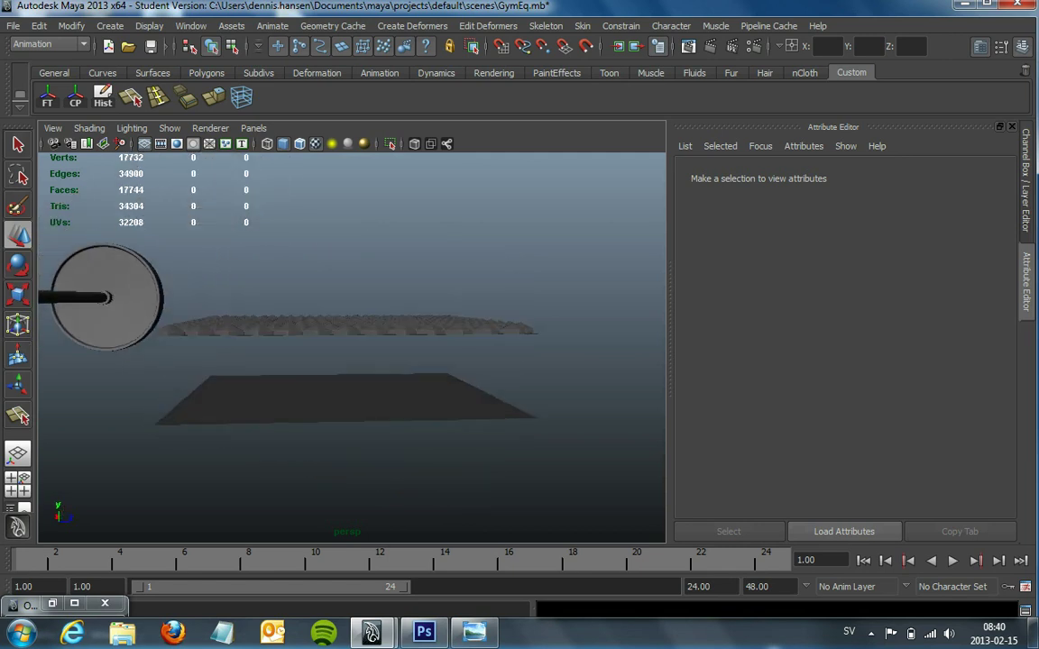
{"action": "left_click_drag", "start_coordinate": [174, 273], "coordinate": [529, 370]}
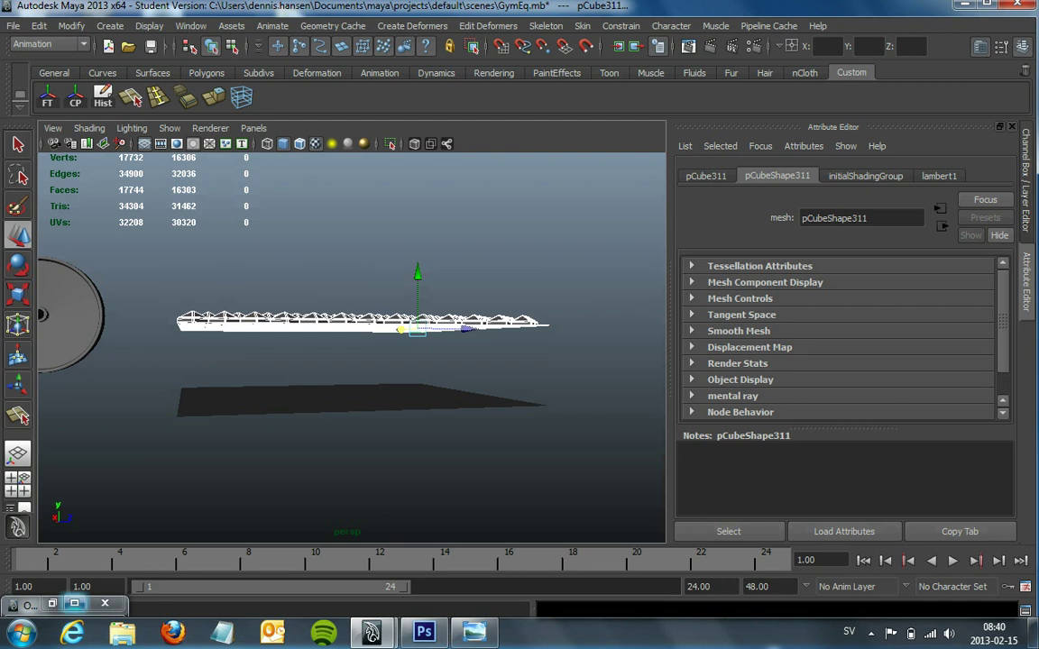
Group the selected spiked mesh into group17 using the Outliner.
{"action": "left_click", "coordinate": [52, 604]}
{"action": "scroll", "coordinate": [644, 379], "scroll_direction": "down", "scroll_amount": 3}
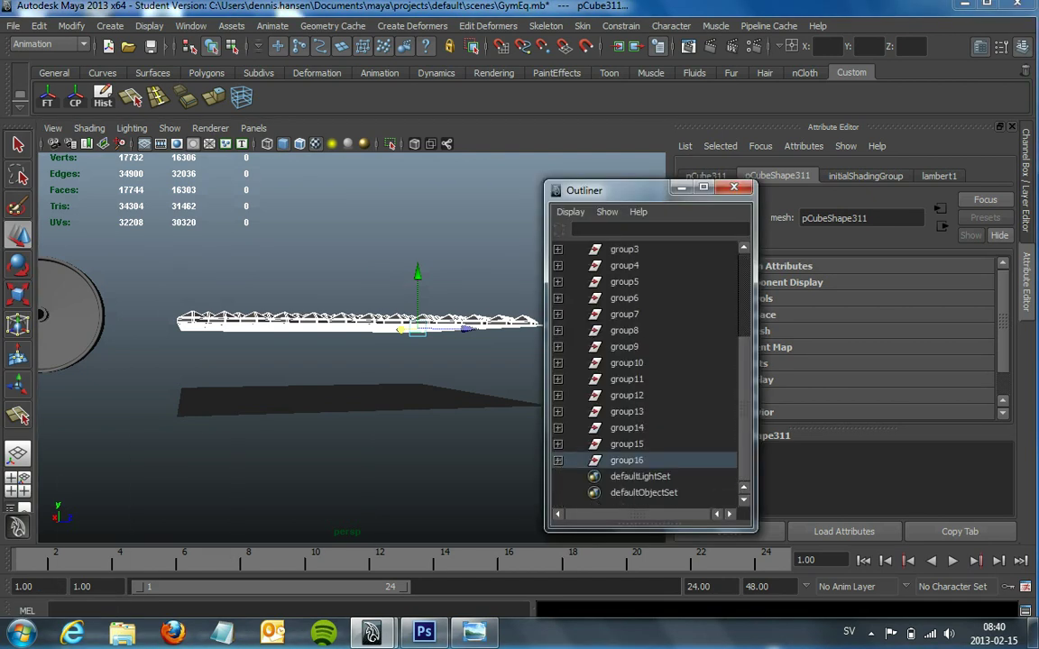
{"action": "scroll", "coordinate": [645, 379], "scroll_direction": "up", "scroll_amount": 3}
{"action": "key", "text": "ctrl+g"}
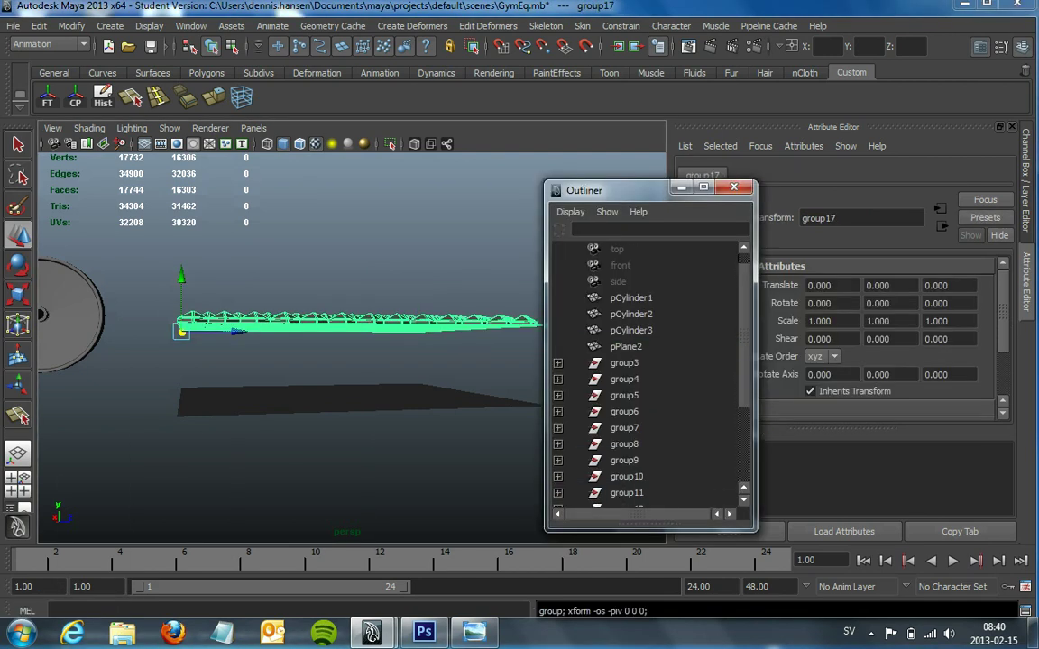
{"action": "key", "text": "Up"}
{"action": "key", "text": "Up"}
{"action": "key", "text": "Up"}
{"action": "key", "text": "Up"}
{"action": "key", "text": "Up"}
{"action": "key", "text": "Up"}
{"action": "key", "text": "Up"}
{"action": "key", "text": "Up"}
{"action": "key", "text": "Up"}
{"action": "key", "text": "Up"}
{"action": "key", "text": "Down"}
{"action": "key", "text": "Down"}
{"action": "key", "text": "Up"}
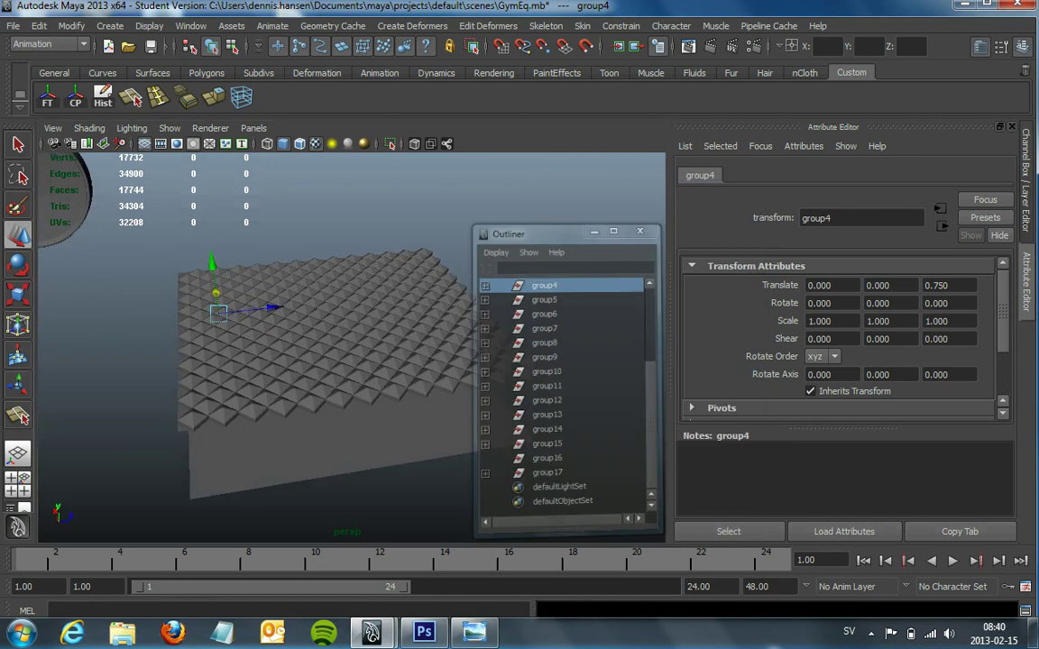
{"action": "left_click", "coordinate": [680, 187]}
Select the flat floor plane pPlane2 beneath the mat.
{"action": "left_click_drag", "start_coordinate": [352, 342], "coordinate": [406, 324], "text": "alt"}
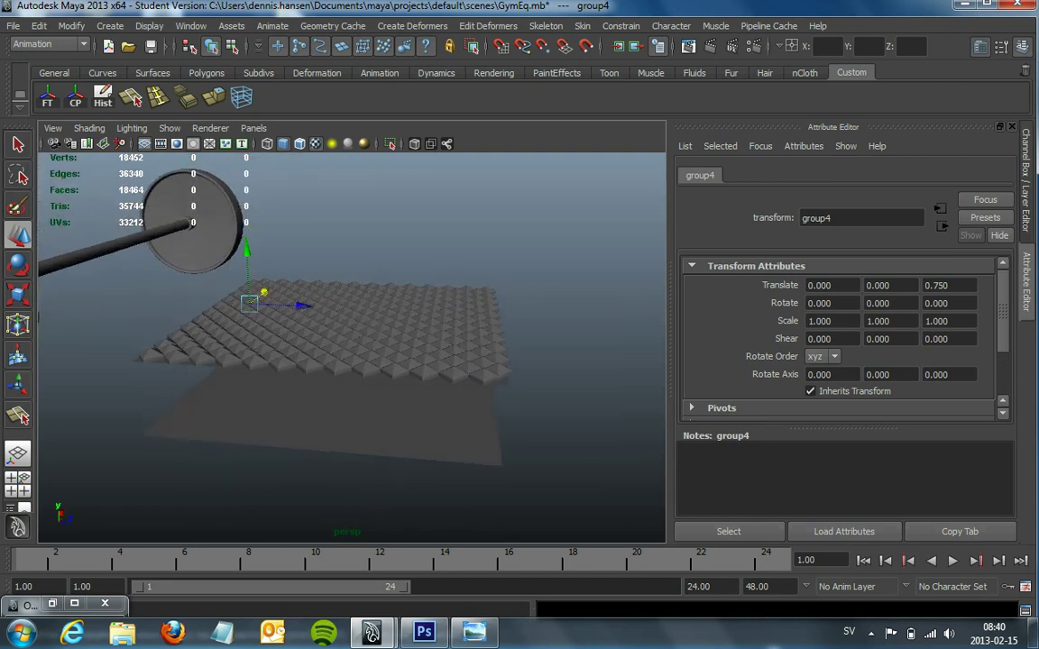
{"action": "mouse_move", "coordinate": [343, 360]}
{"action": "left_mouse_down", "text": "alt"}
{"action": "mouse_move", "coordinate": [343, 396]}
{"action": "mouse_move", "coordinate": [271, 352]}
{"action": "left_mouse_up", "text": "alt"}
{"action": "left_click", "coordinate": [343, 379]}
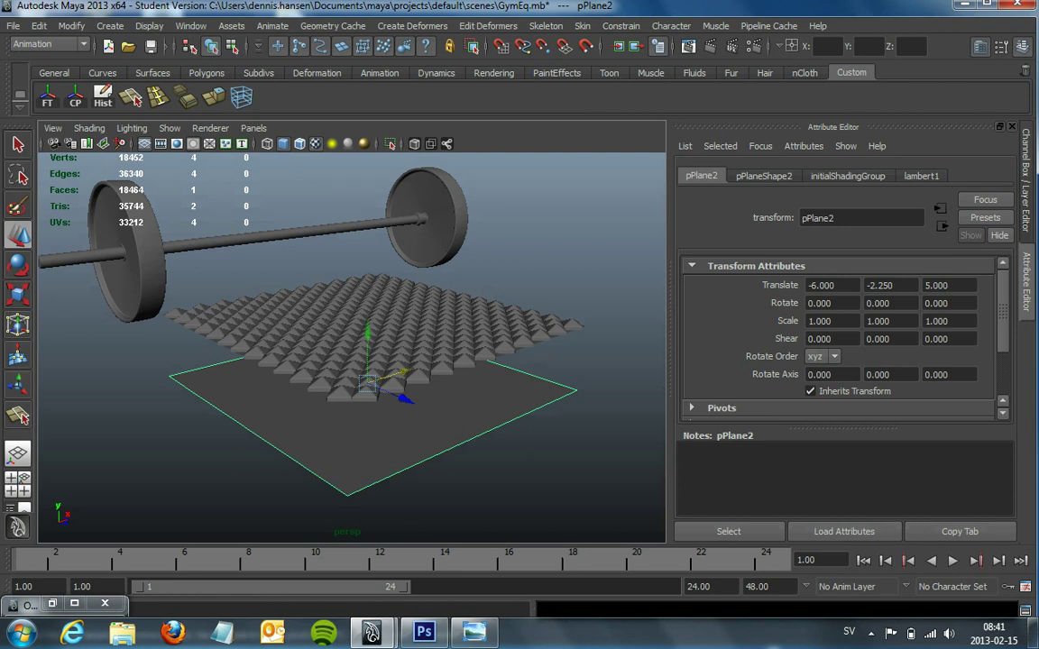
Switch from Animation to the Rendering menu set and hide the side panel for a wider viewport.
{"action": "left_click", "coordinate": [49, 44]}
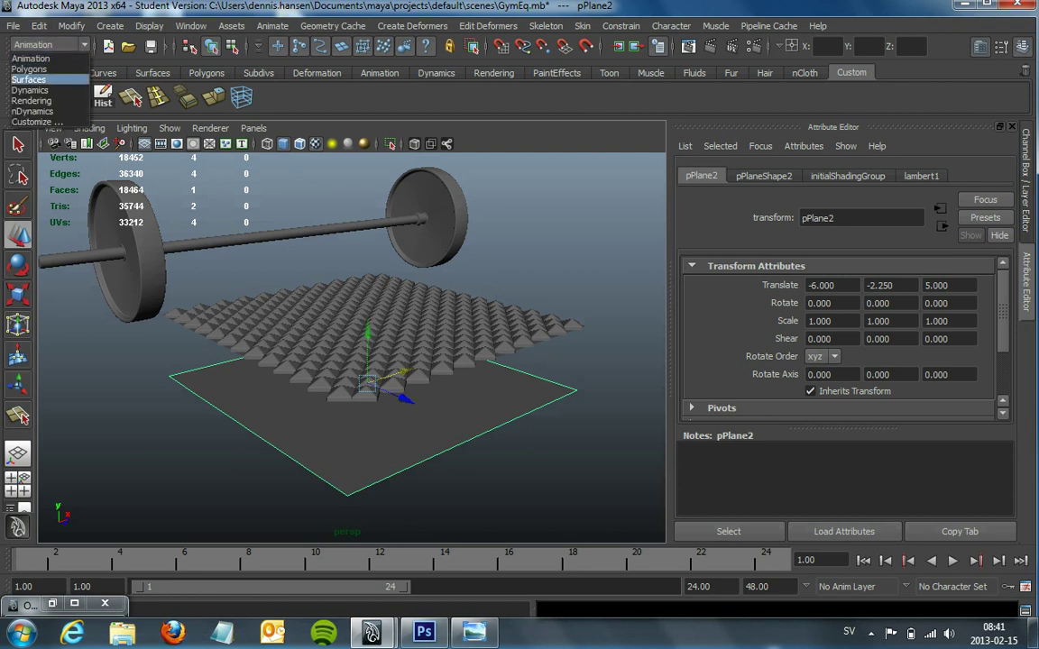
{"action": "left_click", "coordinate": [32, 100]}
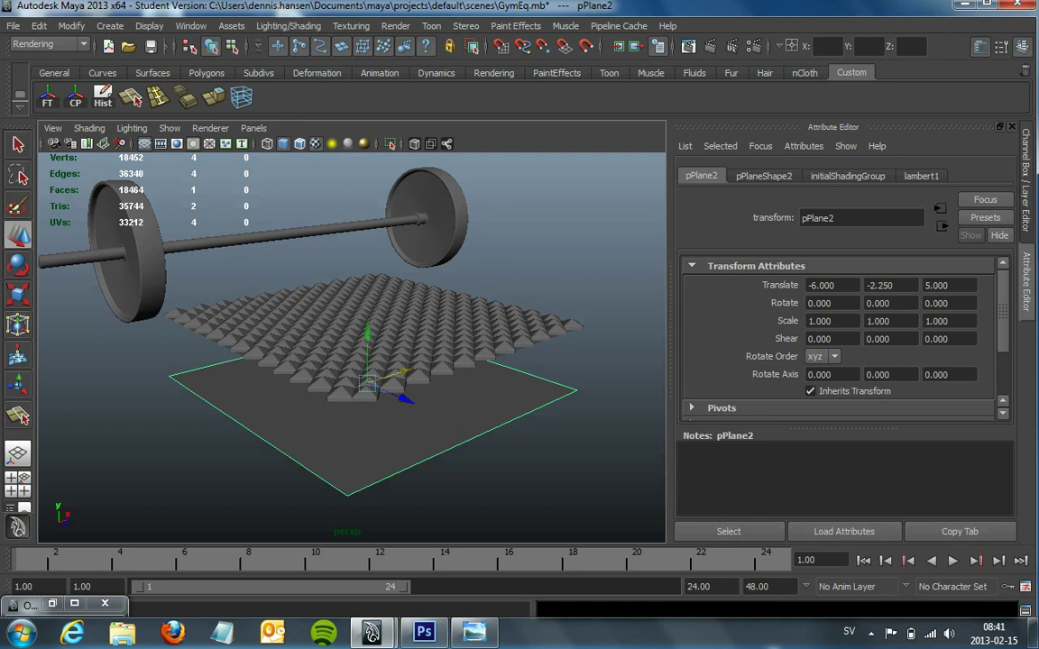
{"action": "key", "text": "ctrl+a"}
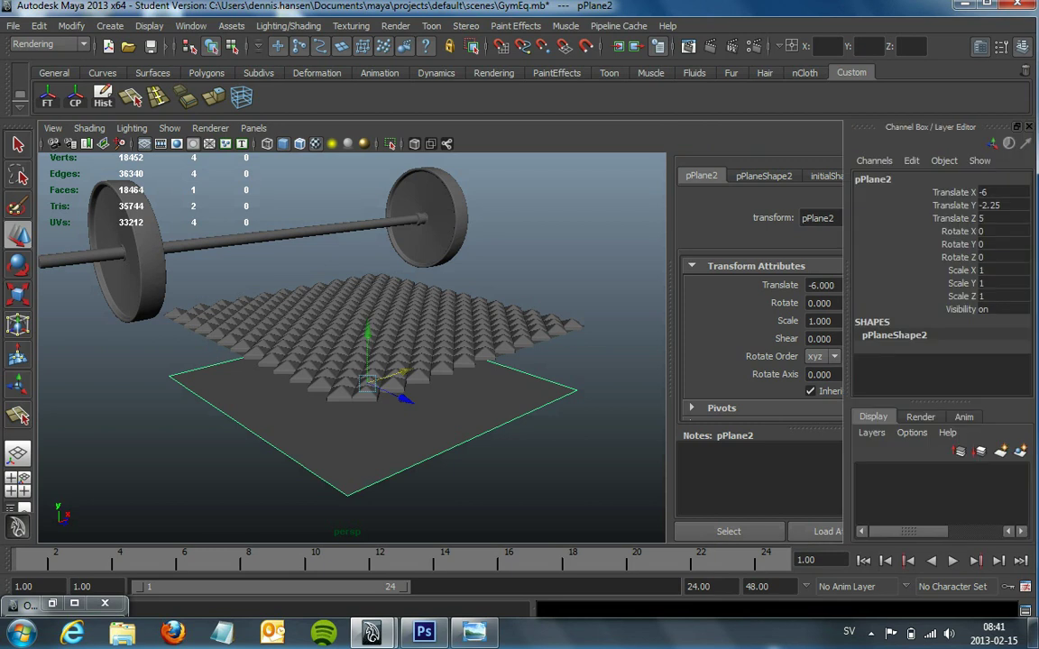
{"action": "key", "text": "ctrl+a"}
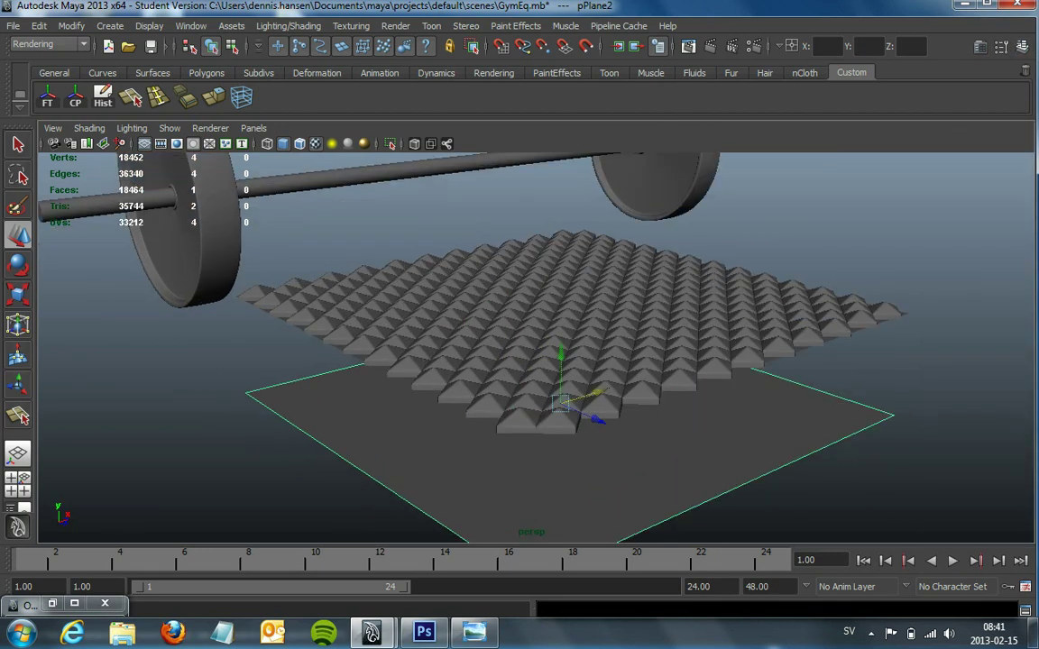
{"action": "left_click_drag", "start_coordinate": [450, 361], "coordinate": [586, 361], "text": "alt"}
Open Lighting/Shading > Transfer Maps for pPlaneShape2 and move the window to the right.
{"action": "left_click", "coordinate": [288, 25]}
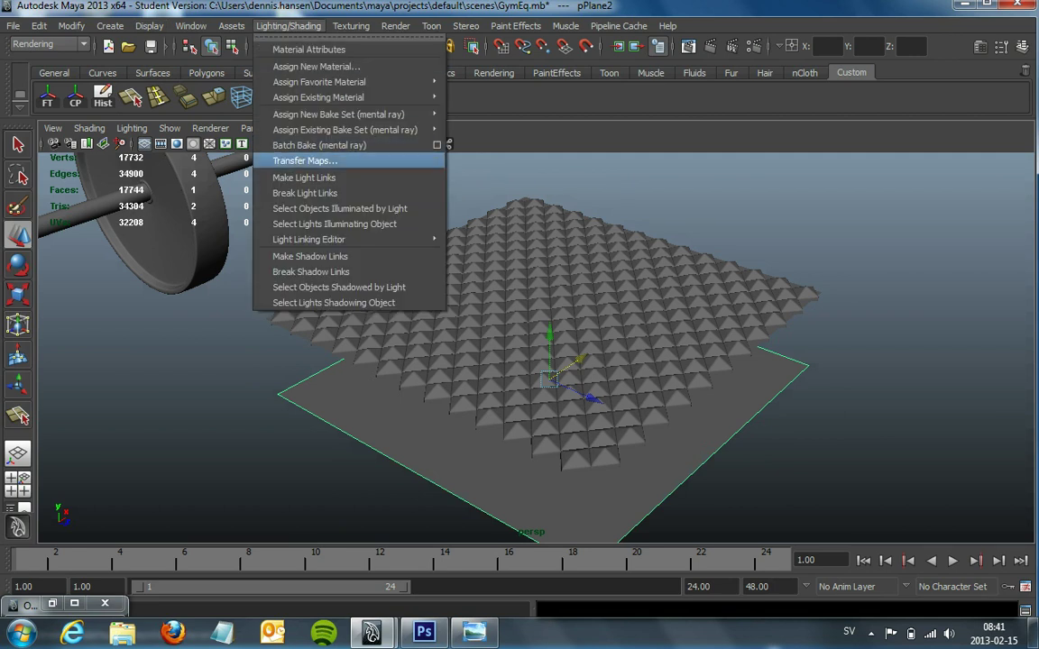
{"action": "left_click", "coordinate": [305, 161]}
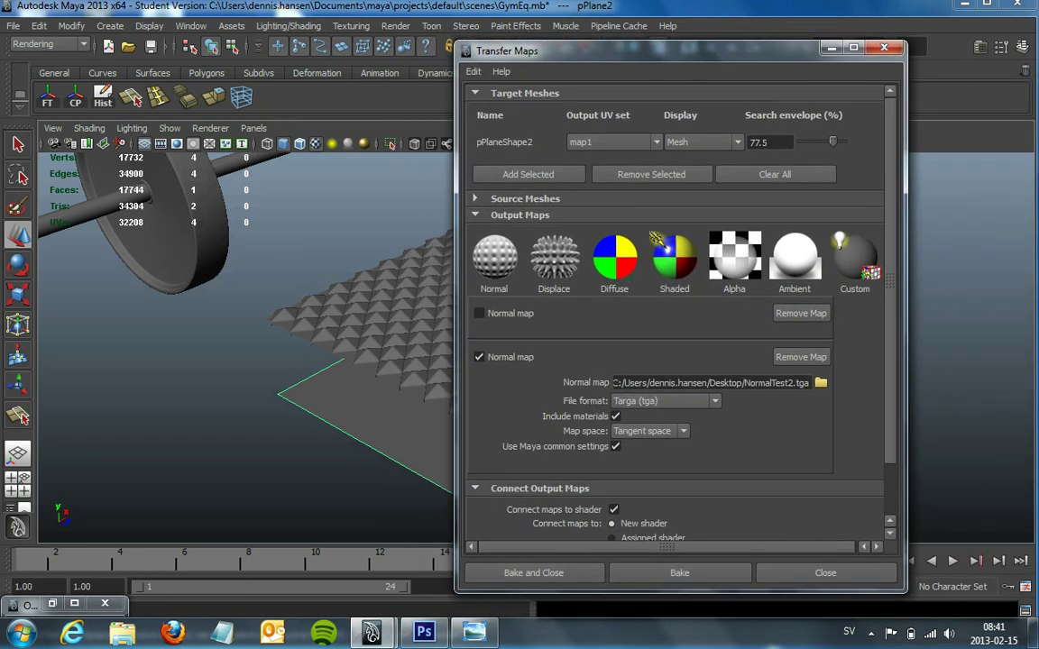
{"action": "left_click_drag", "start_coordinate": [541, 51], "coordinate": [732, 44]}
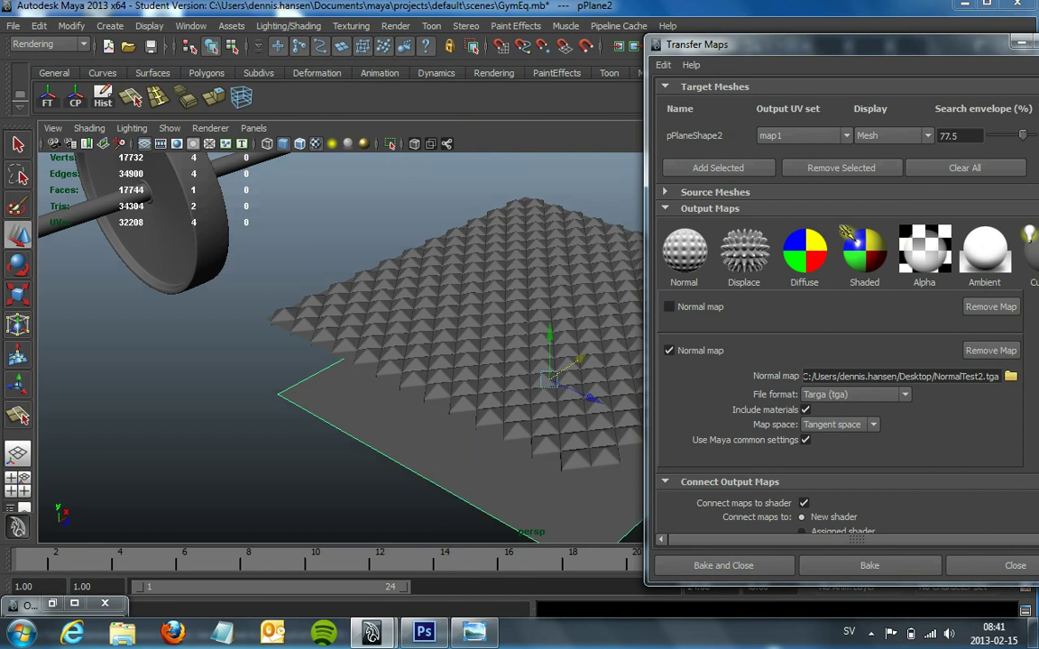
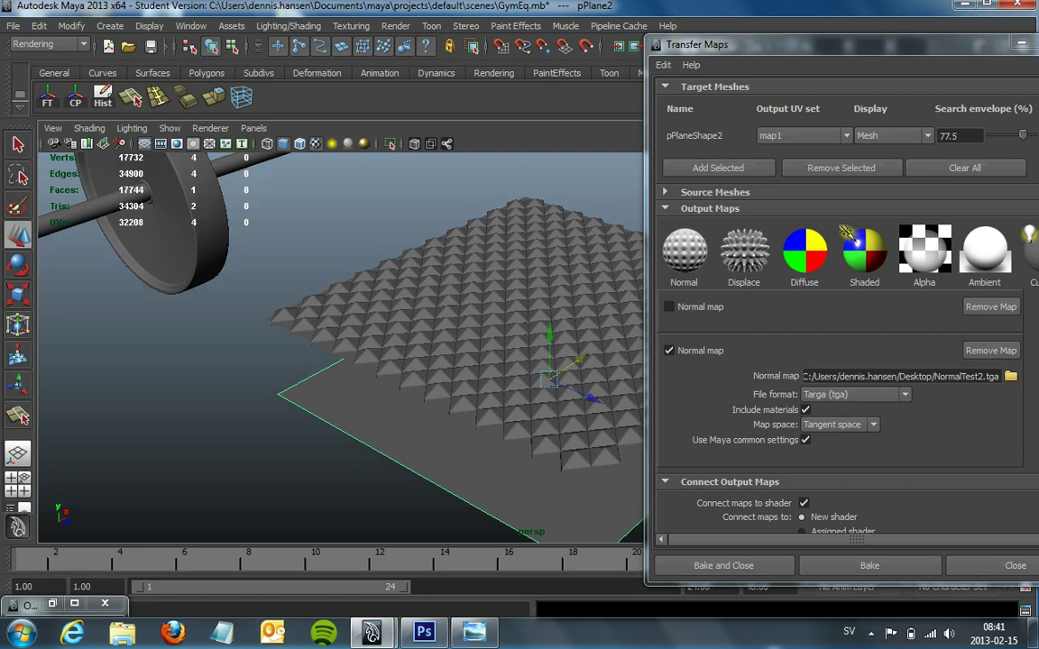
Expand the Source Meshes settings and select group17 in the Outliner.
{"action": "left_click", "coordinate": [715, 192]}
{"action": "left_click", "coordinate": [52, 603]}
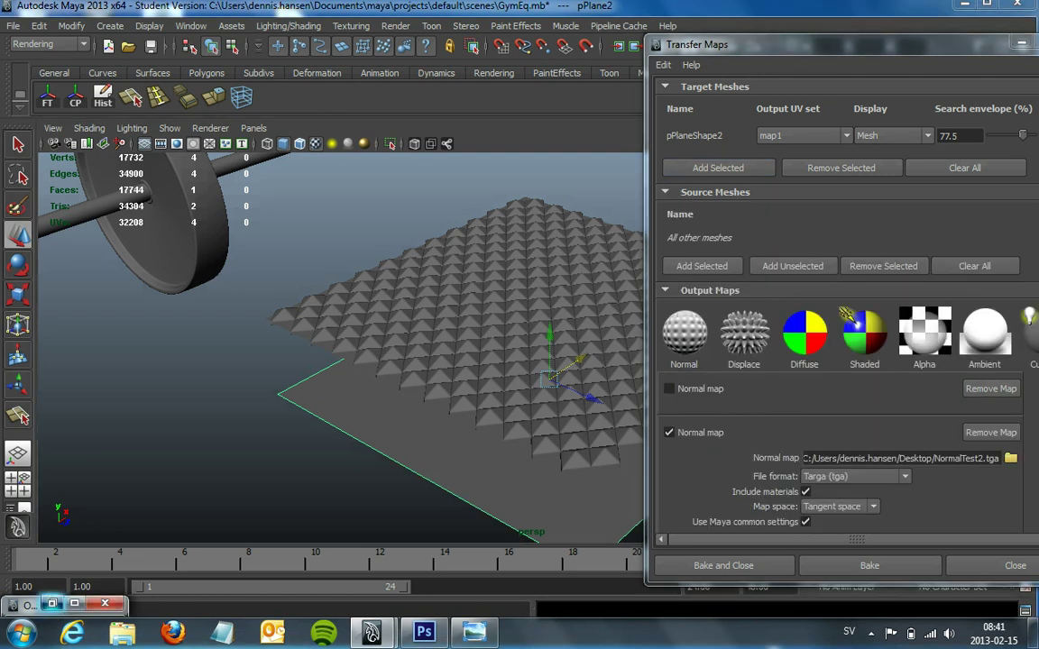
{"action": "left_click", "coordinate": [627, 460]}
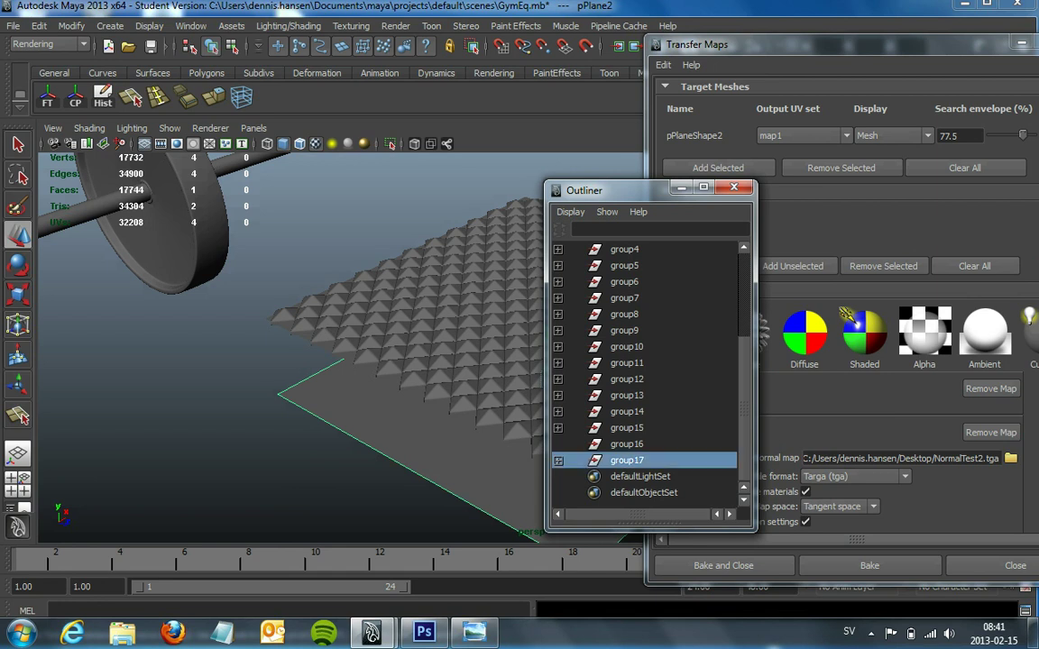
{"action": "left_click", "coordinate": [680, 187]}
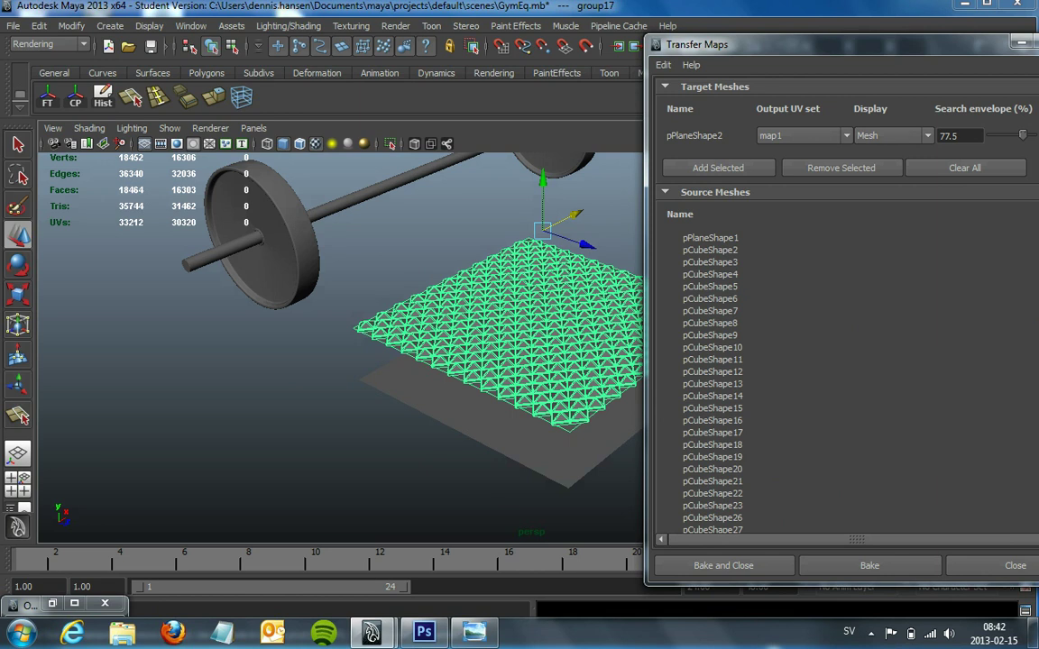
Undo the group17 selection and orbit and zoom in above the pyramid-textured plane.
{"action": "left_click_drag", "start_coordinate": [406, 360], "coordinate": [451, 343], "text": "alt"}
{"action": "key", "text": "ctrl+z"}
{"action": "key", "text": "ctrl+z"}
{"action": "left_click_drag", "start_coordinate": [405, 361], "coordinate": [433, 406], "text": "alt"}
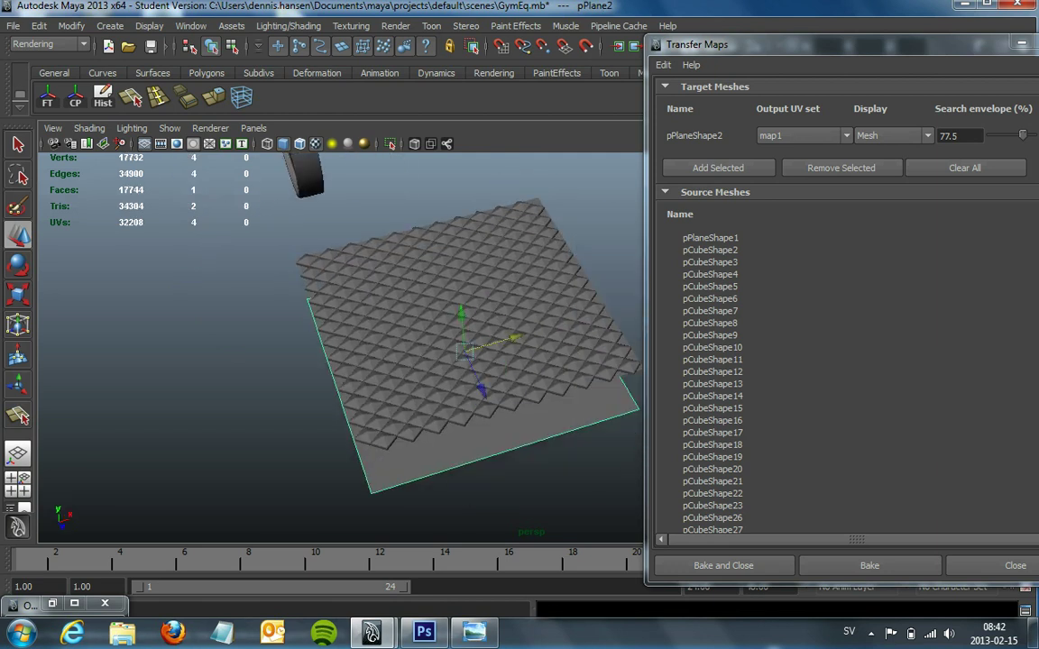
{"action": "scroll", "coordinate": [848, 307], "scroll_direction": "down", "scroll_amount": 3}
{"action": "scroll", "coordinate": [847, 306], "scroll_direction": "down", "scroll_amount": 5}
{"action": "scroll", "coordinate": [847, 307], "scroll_direction": "down", "scroll_amount": 5}
{"action": "scroll", "coordinate": [848, 307], "scroll_direction": "down", "scroll_amount": 10}
{"action": "scroll", "coordinate": [848, 307], "scroll_direction": "down", "scroll_amount": 10}
{"action": "scroll", "coordinate": [847, 306], "scroll_direction": "down", "scroll_amount": 10}
{"action": "scroll", "coordinate": [848, 307], "scroll_direction": "down", "scroll_amount": 10}
{"action": "scroll", "coordinate": [848, 307], "scroll_direction": "down", "scroll_amount": 10}
{"action": "scroll", "coordinate": [848, 307], "scroll_direction": "up", "scroll_amount": 4}
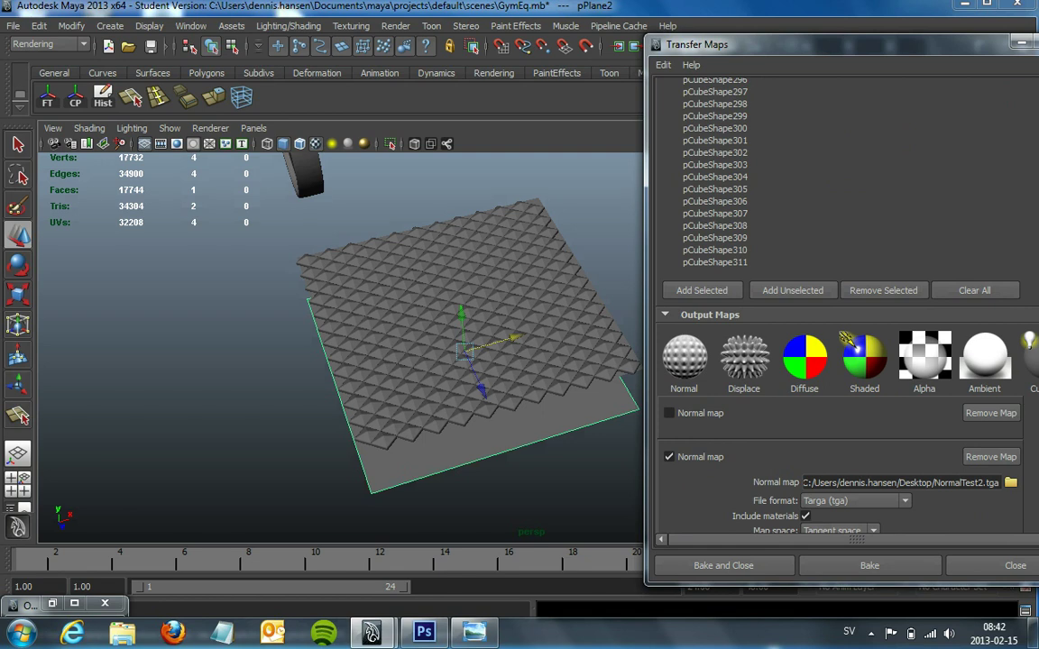
Reselect group17, switch to the Polygons menu set and open the Mesh menu.
{"action": "left_click", "coordinate": [53, 604]}
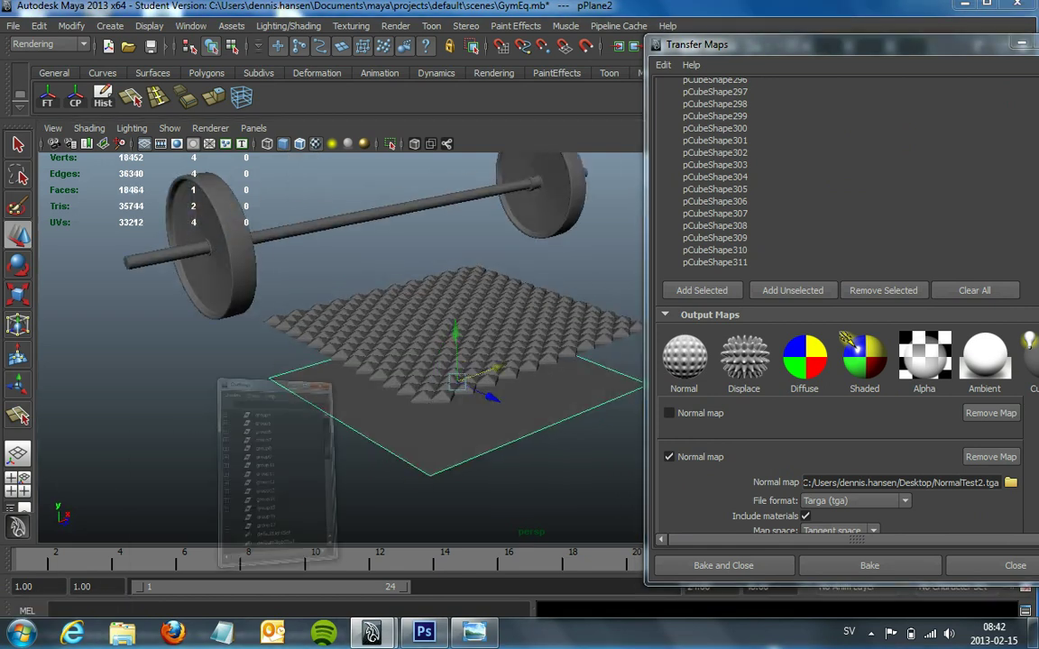
{"action": "left_click", "coordinate": [626, 459]}
{"action": "left_click", "coordinate": [681, 187]}
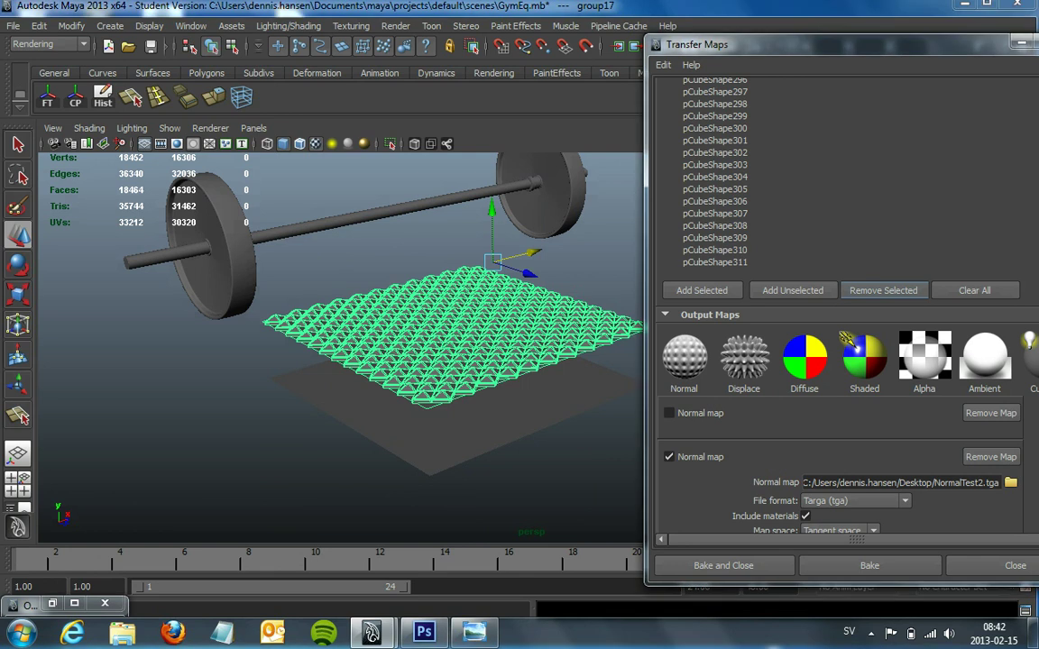
{"action": "scroll", "coordinate": [843, 361], "scroll_direction": "down", "scroll_amount": 5}
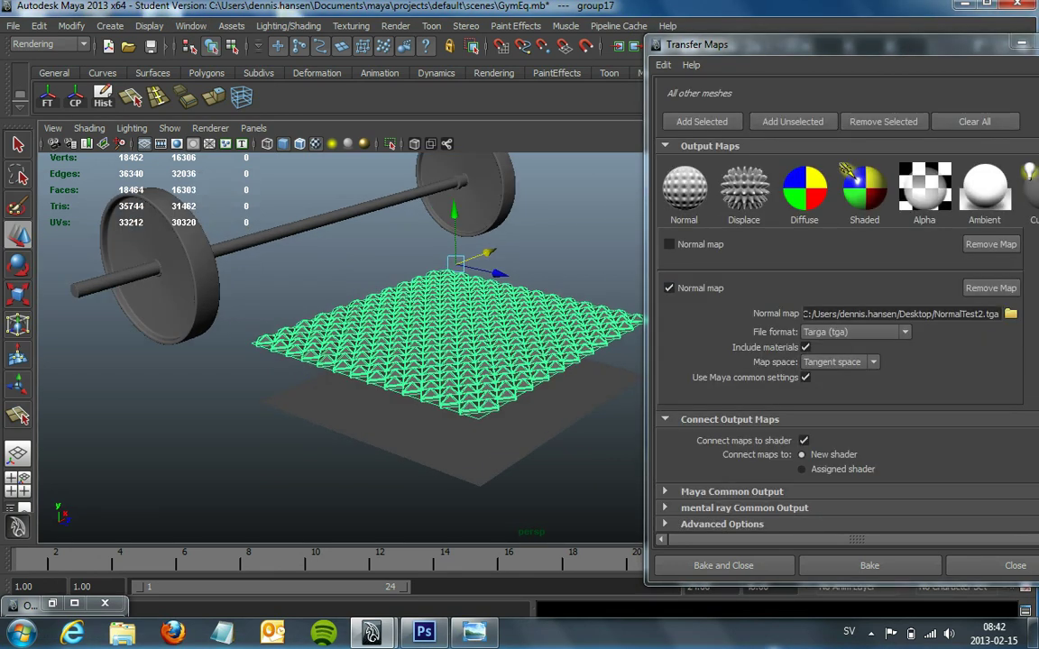
{"action": "left_click", "coordinate": [49, 44]}
{"action": "left_click", "coordinate": [40, 61]}
{"action": "left_click", "coordinate": [302, 25]}
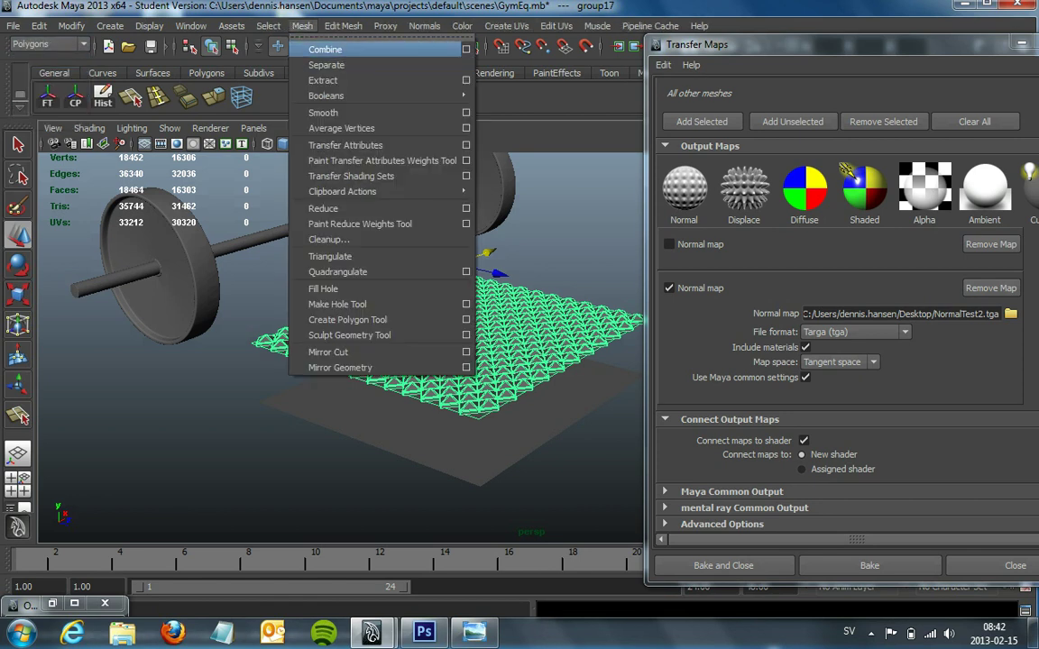
Combine the pyramid studs into polySurfaceShape1 and add it as the only source mesh.
{"action": "left_click", "coordinate": [325, 50]}
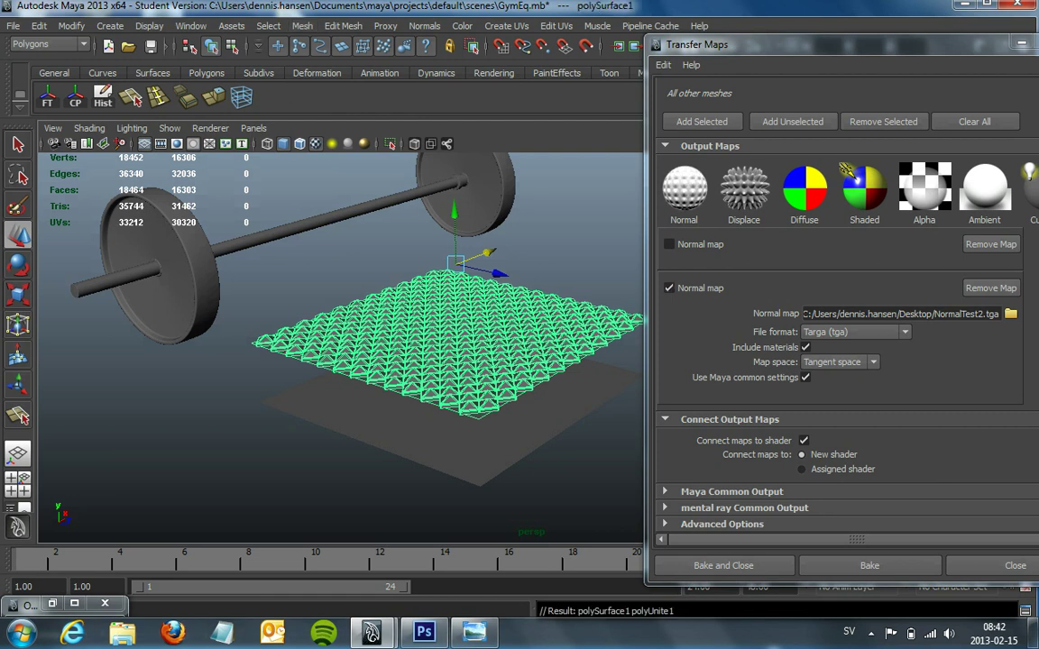
{"action": "scroll", "coordinate": [843, 343], "scroll_direction": "up", "scroll_amount": 3}
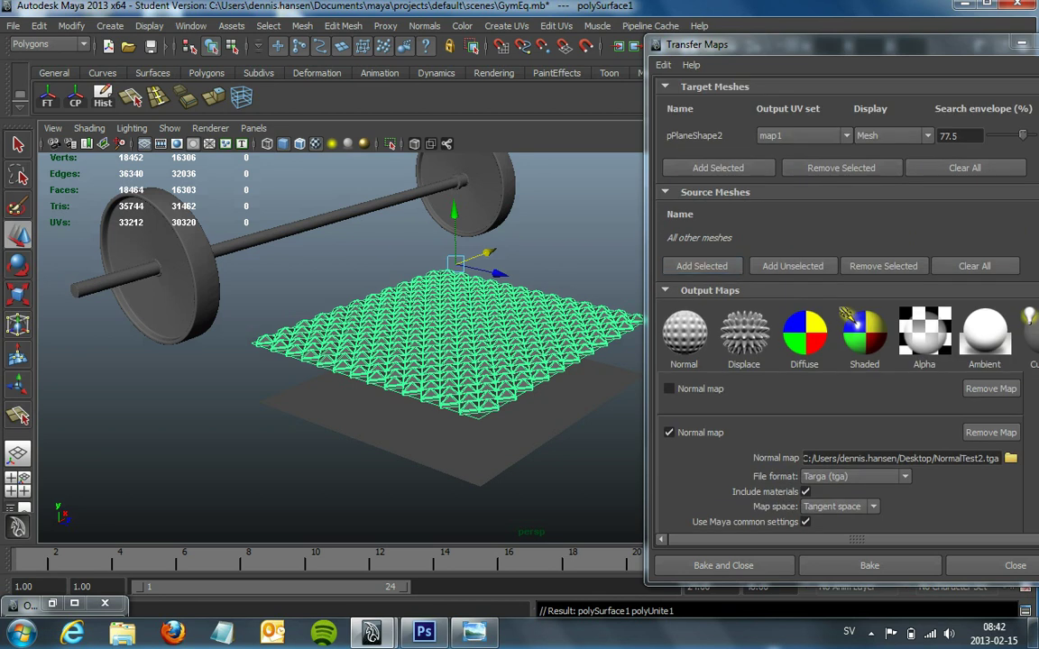
{"action": "left_click", "coordinate": [664, 192]}
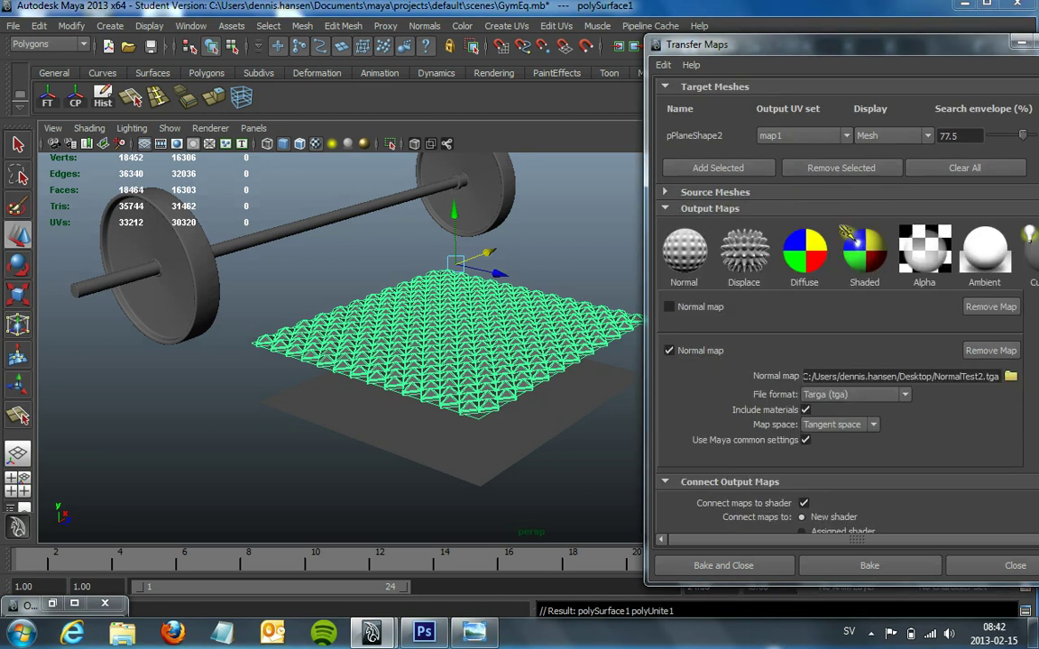
{"action": "left_click", "coordinate": [665, 192]}
{"action": "left_click", "coordinate": [702, 266]}
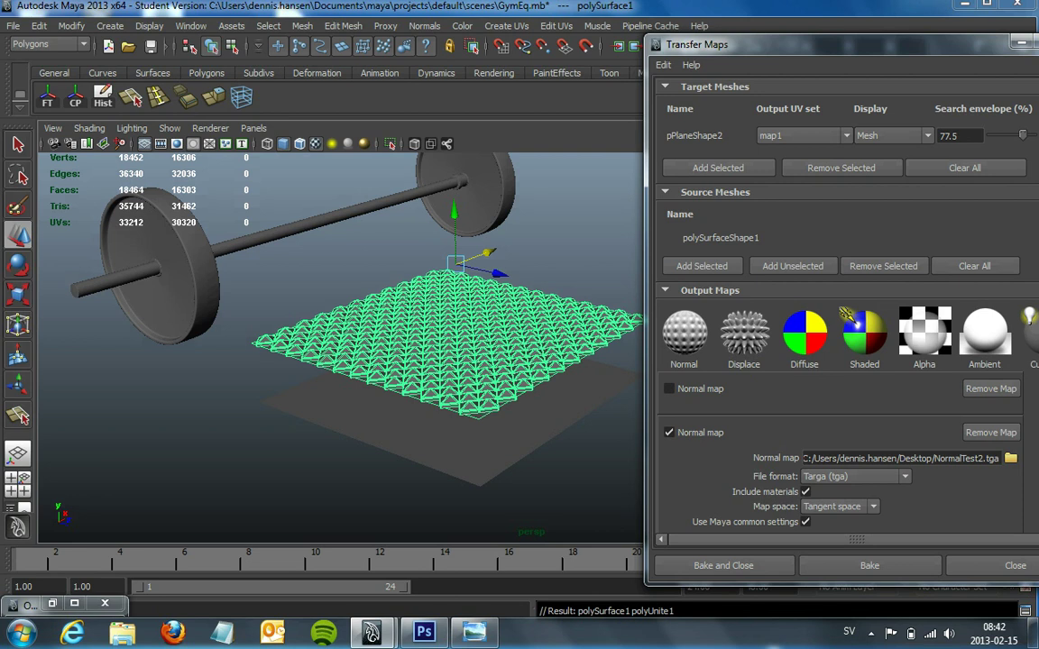
Return the selection to the target plane pPlane2.
{"action": "left_click", "coordinate": [27, 603]}
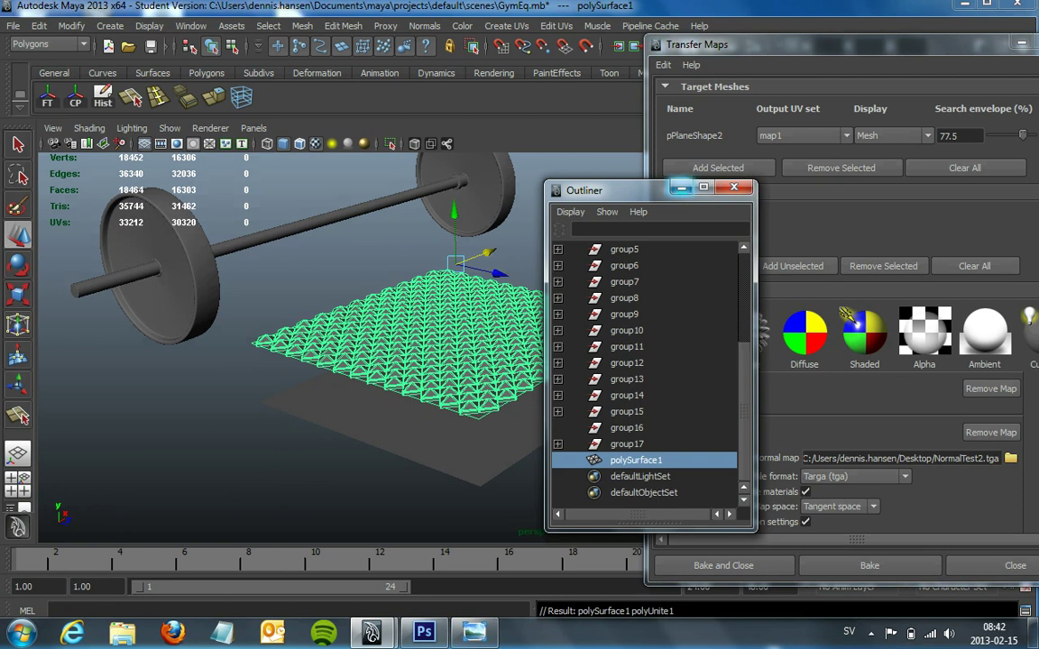
{"action": "left_click", "coordinate": [681, 187]}
{"action": "key", "text": "Down"}
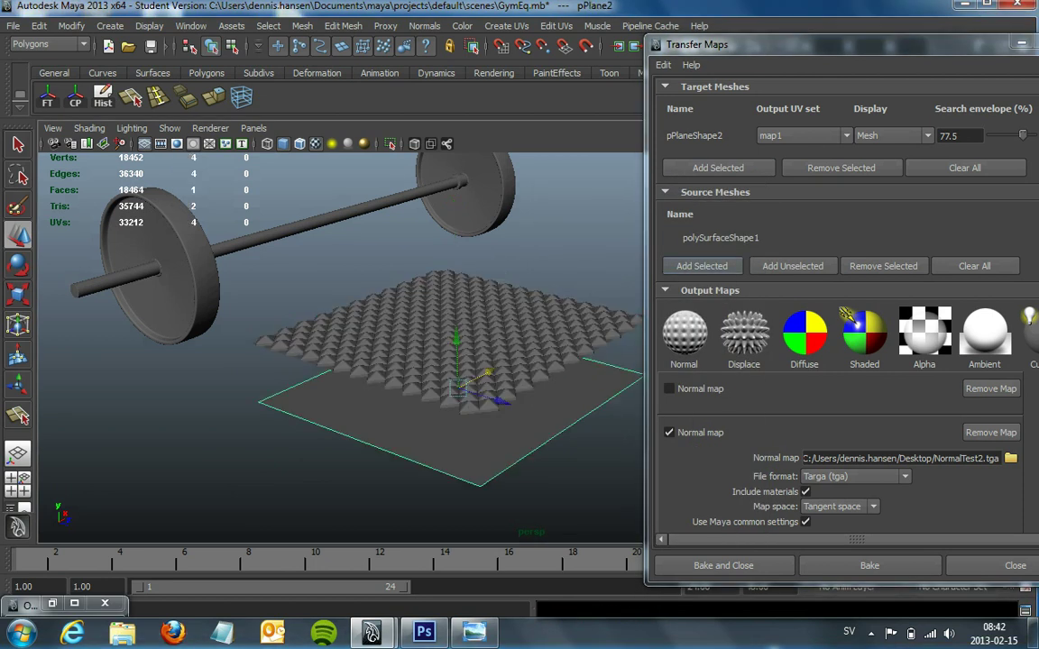
Set pPlaneShape2's display to Both, showing the mesh and its search envelope.
{"action": "left_click_drag", "start_coordinate": [722, 44], "coordinate": [608, 52]}
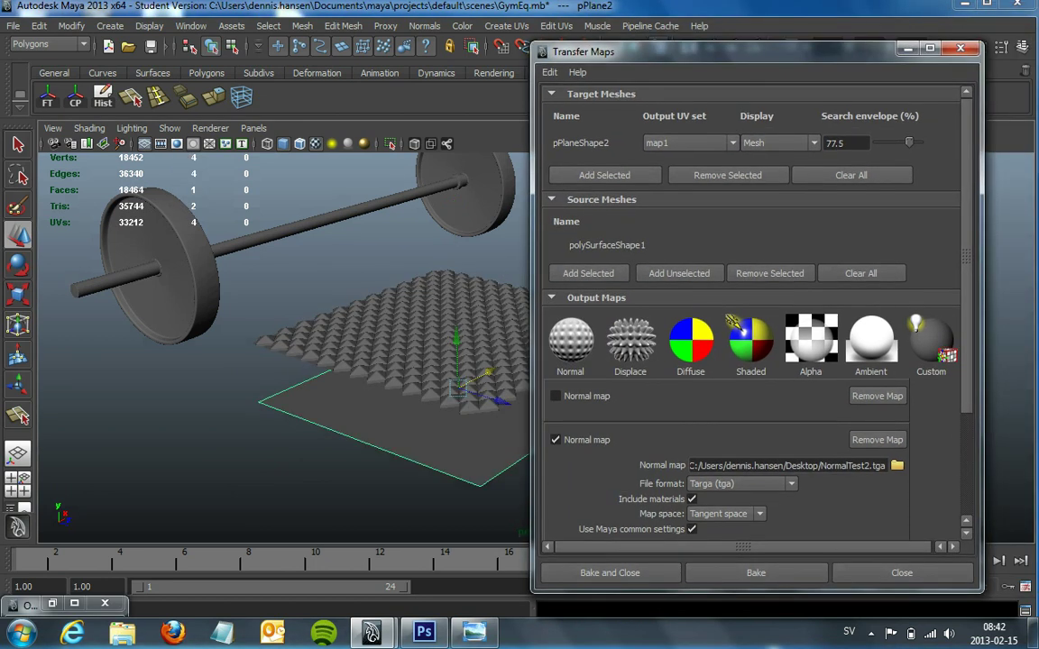
{"action": "left_click", "coordinate": [778, 143]}
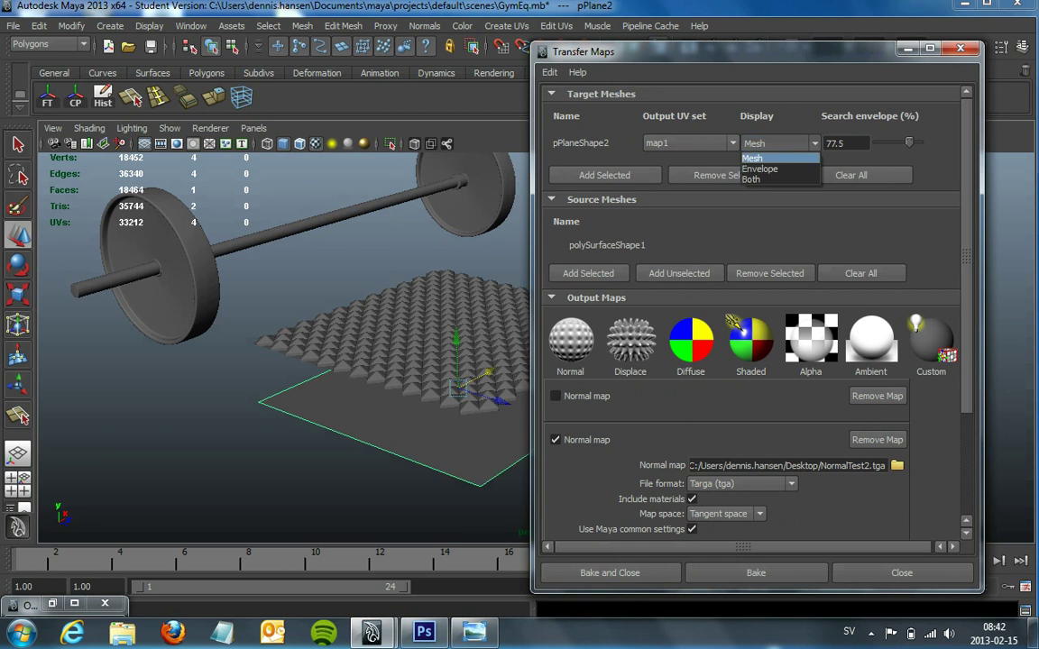
{"action": "left_click", "coordinate": [759, 169]}
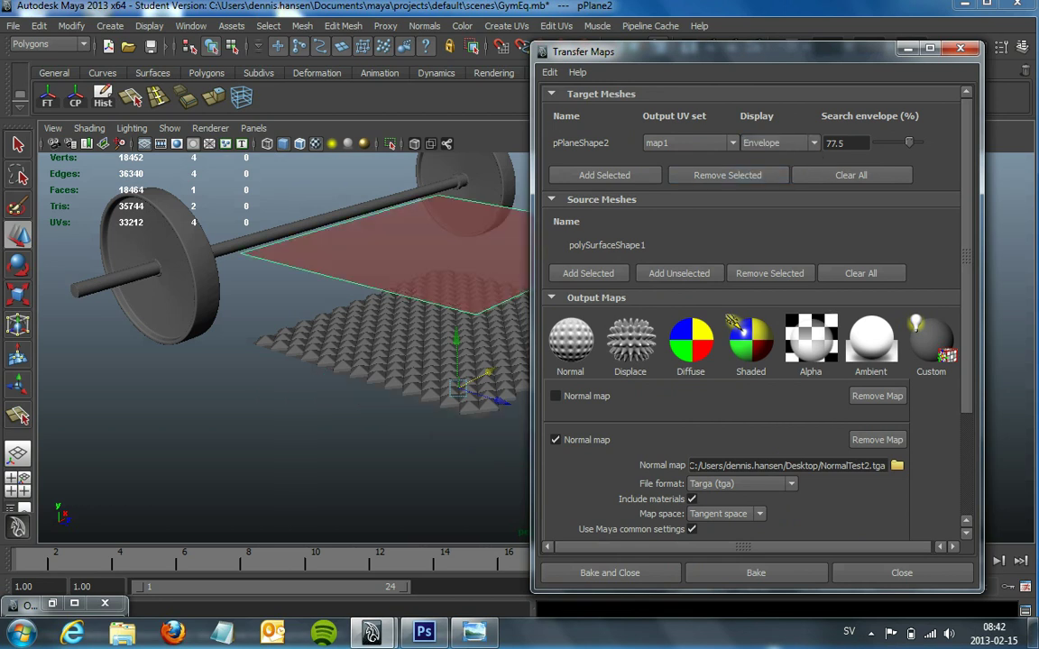
{"action": "left_click_drag", "start_coordinate": [271, 406], "coordinate": [226, 397], "text": "alt"}
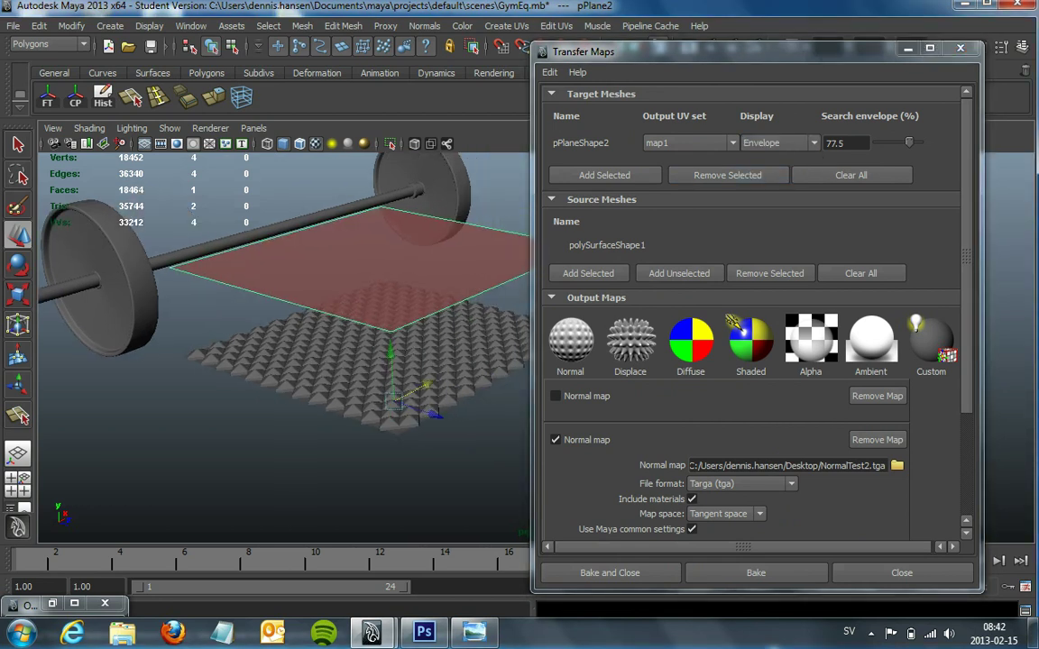
{"action": "left_click", "coordinate": [778, 142]}
{"action": "left_click", "coordinate": [699, 165]}
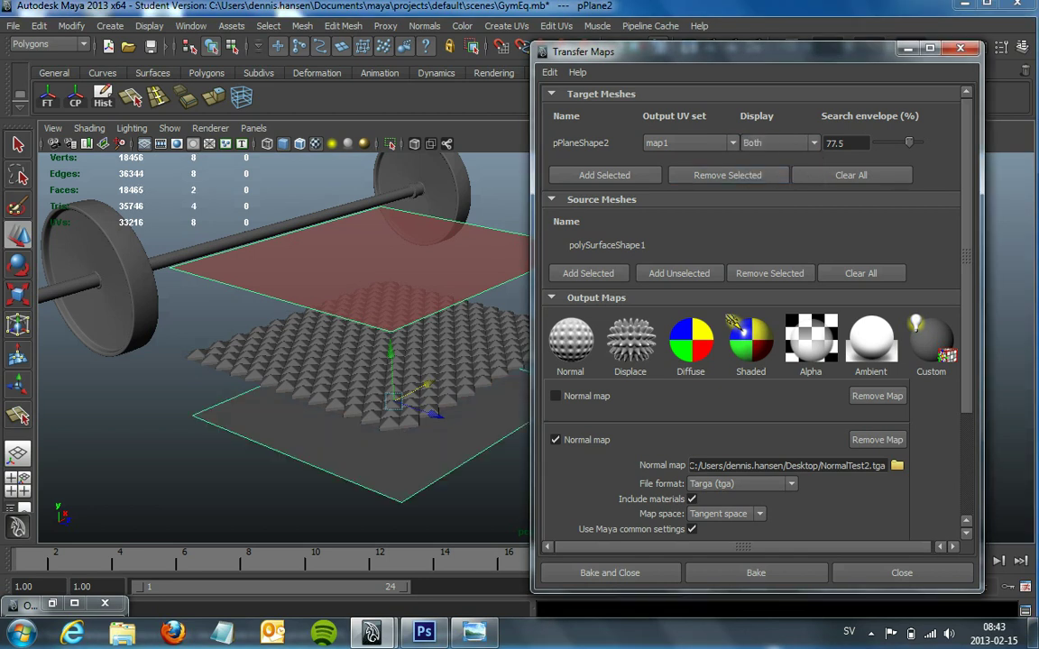
Set the search envelope to 36.5% and inspect it edge-on against the studs.
{"action": "left_click_drag", "start_coordinate": [909, 142], "coordinate": [887, 142]}
{"action": "left_click_drag", "start_coordinate": [890, 142], "coordinate": [892, 143]}
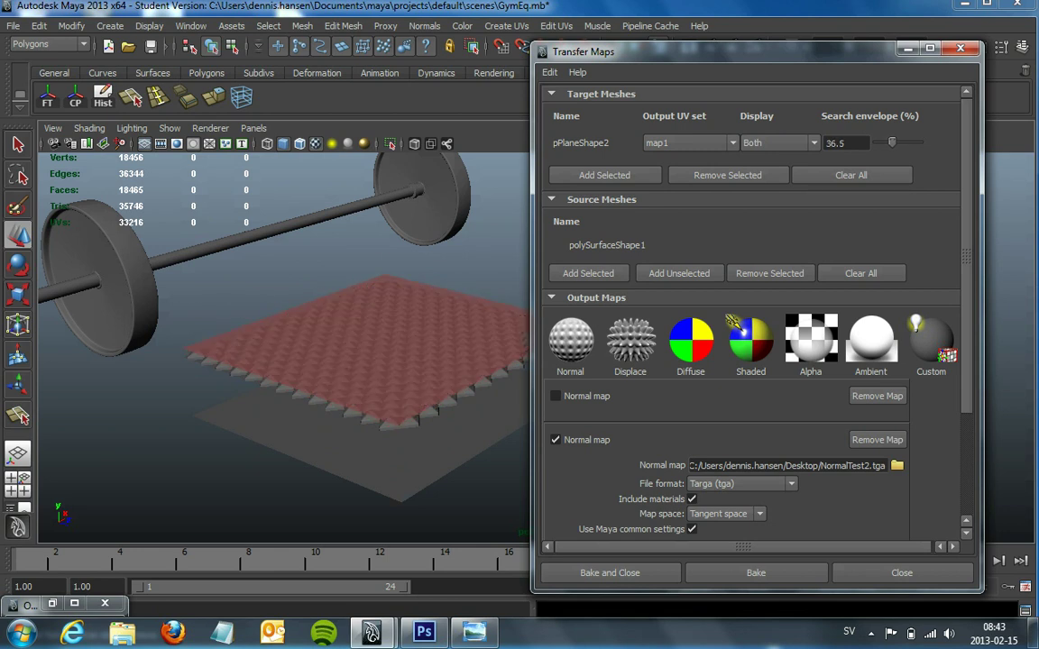
{"action": "left_click_drag", "start_coordinate": [270, 361], "coordinate": [343, 307], "text": "alt"}
{"action": "mouse_move", "coordinate": [271, 360]}
{"action": "left_mouse_down", "text": "alt"}
{"action": "mouse_move", "coordinate": [271, 297]}
{"action": "mouse_move", "coordinate": [280, 334]}
{"action": "mouse_move", "coordinate": [307, 365]}
{"action": "mouse_move", "coordinate": [307, 302]}
{"action": "left_mouse_up", "text": "alt"}
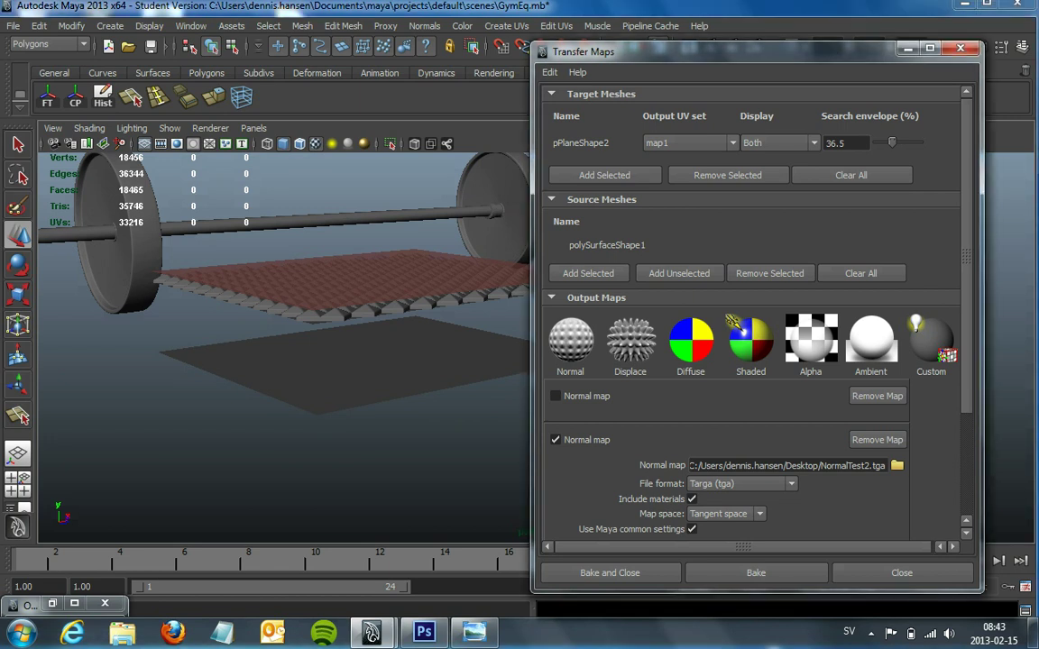
{"action": "left_click_drag", "start_coordinate": [685, 51], "coordinate": [640, 43]}
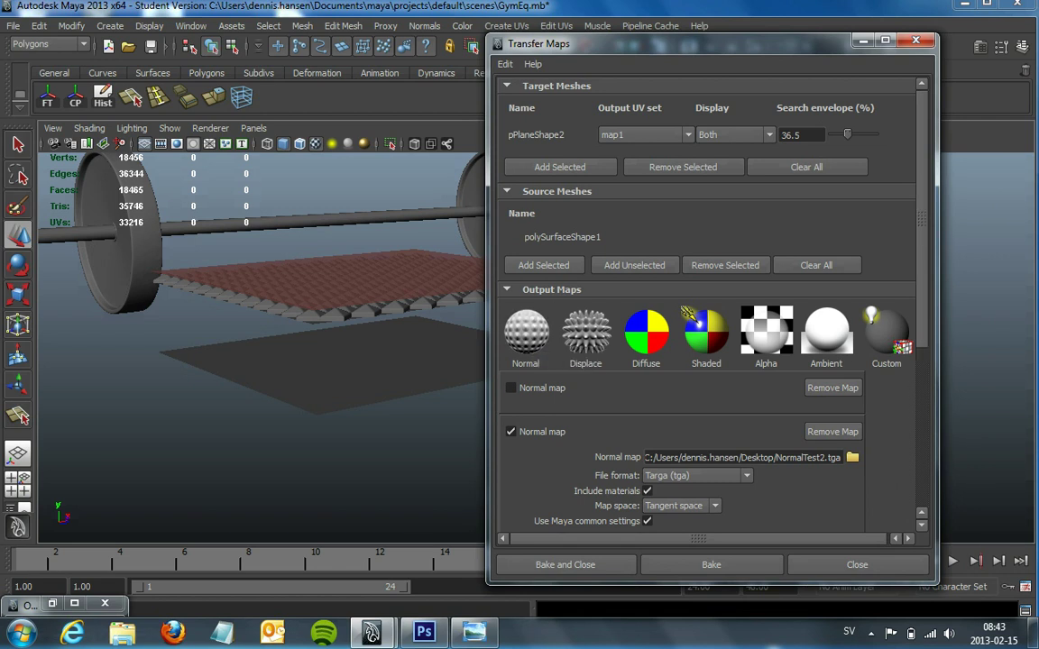
Add a sampledNormals.dds normal output, uncheck NormalTest2.tga, and browse for the new map's location.
{"action": "left_click", "coordinate": [526, 338]}
{"action": "scroll", "coordinate": [526, 338], "scroll_direction": "down", "scroll_amount": 5}
{"action": "scroll", "coordinate": [688, 119], "scroll_direction": "down", "scroll_amount": 1}
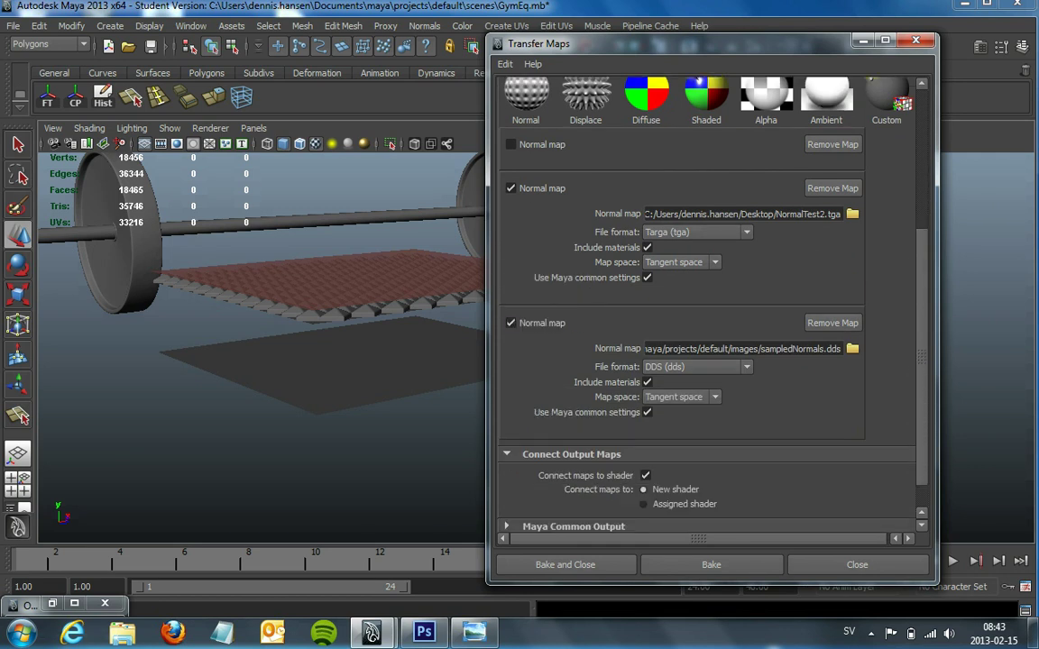
{"action": "left_click", "coordinate": [510, 188]}
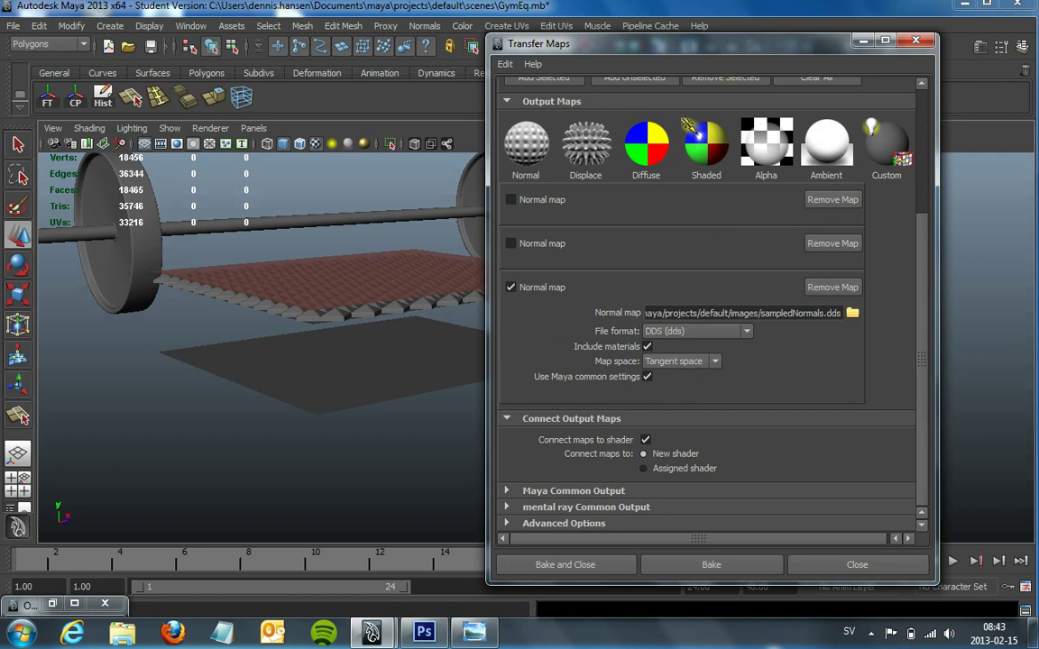
{"action": "left_click", "coordinate": [852, 313]}
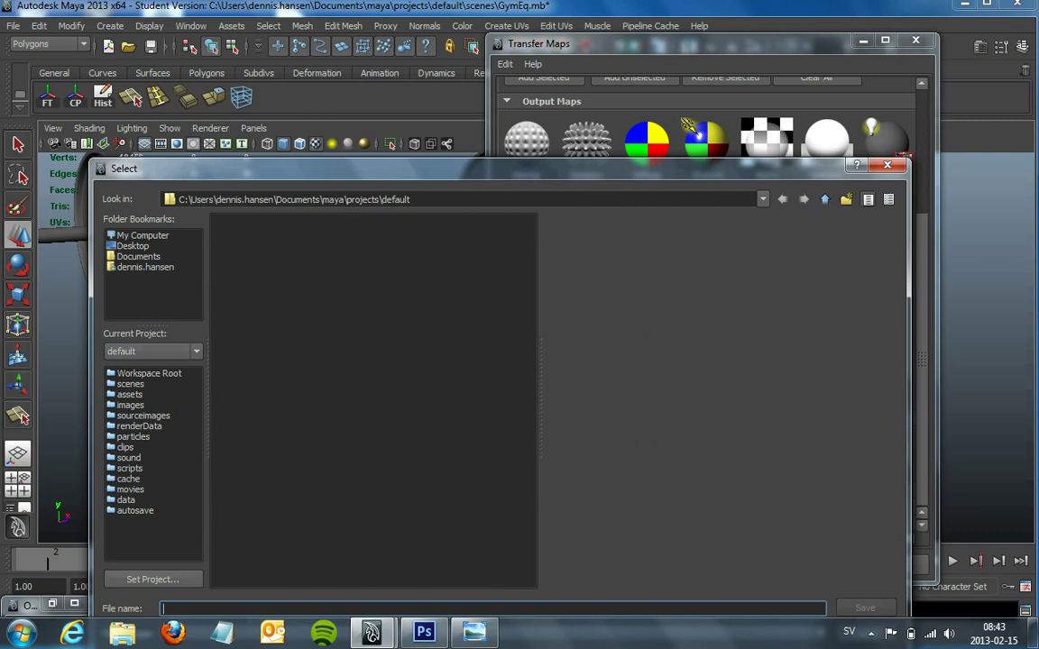
Save the normal map output as Targa file GymEQNormalTest on the Desktop.
{"action": "left_click", "coordinate": [133, 245]}
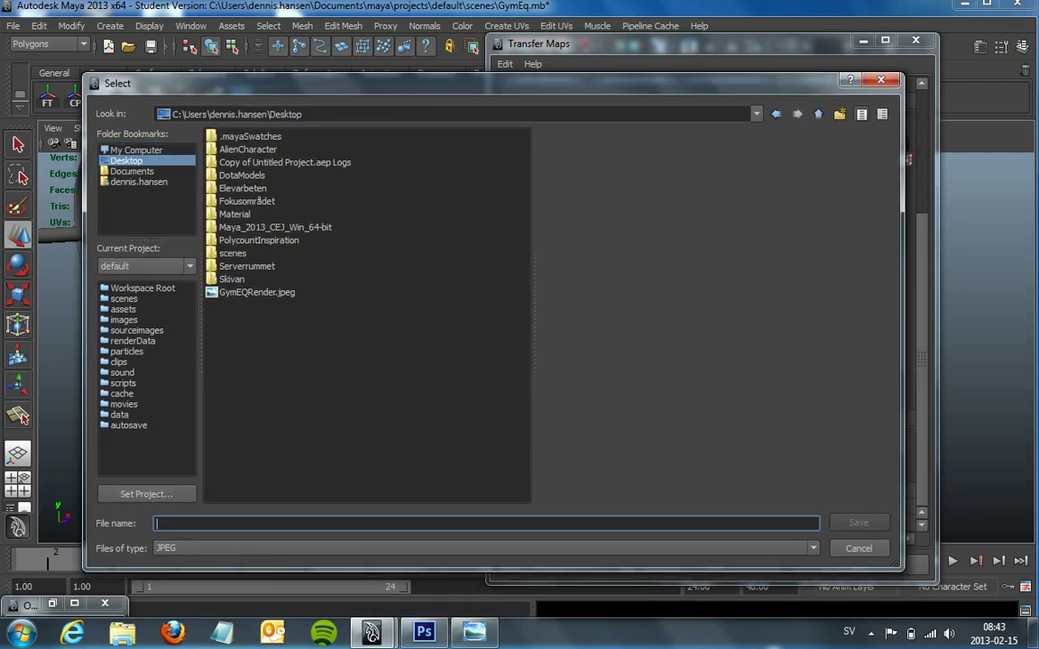
{"action": "left_click", "coordinate": [487, 547]}
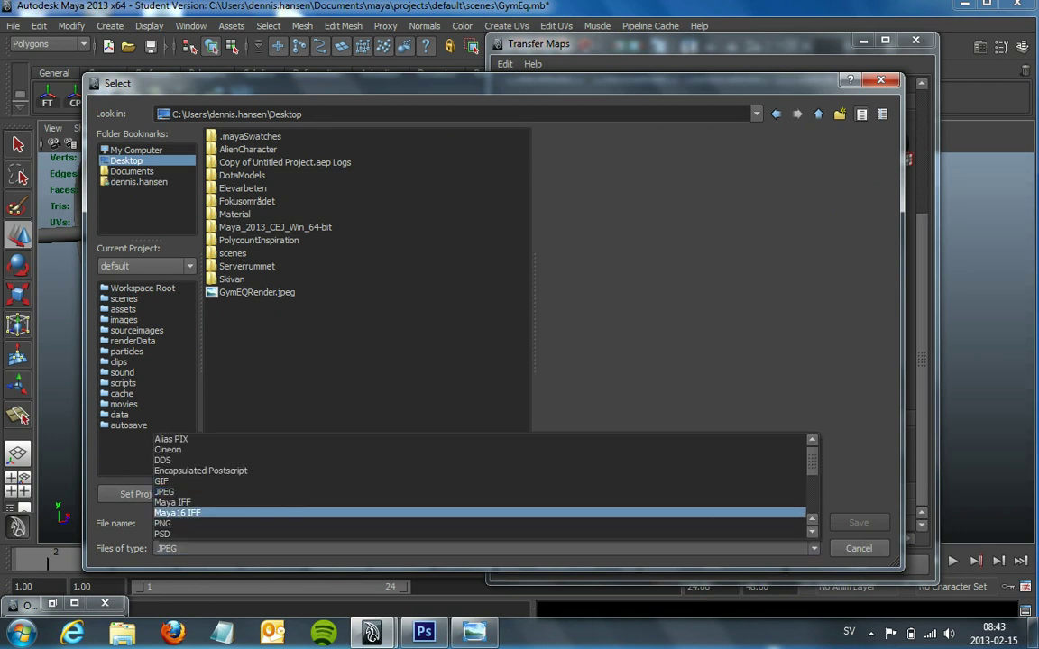
{"action": "scroll", "coordinate": [487, 503], "scroll_direction": "down", "scroll_amount": 4}
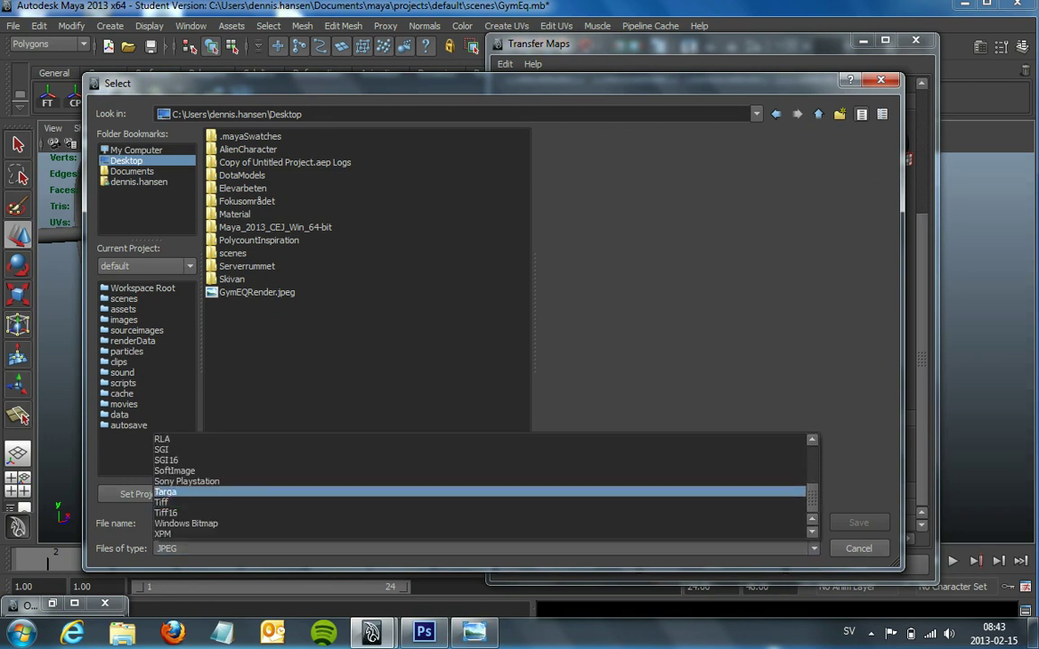
{"action": "left_click", "coordinate": [487, 493]}
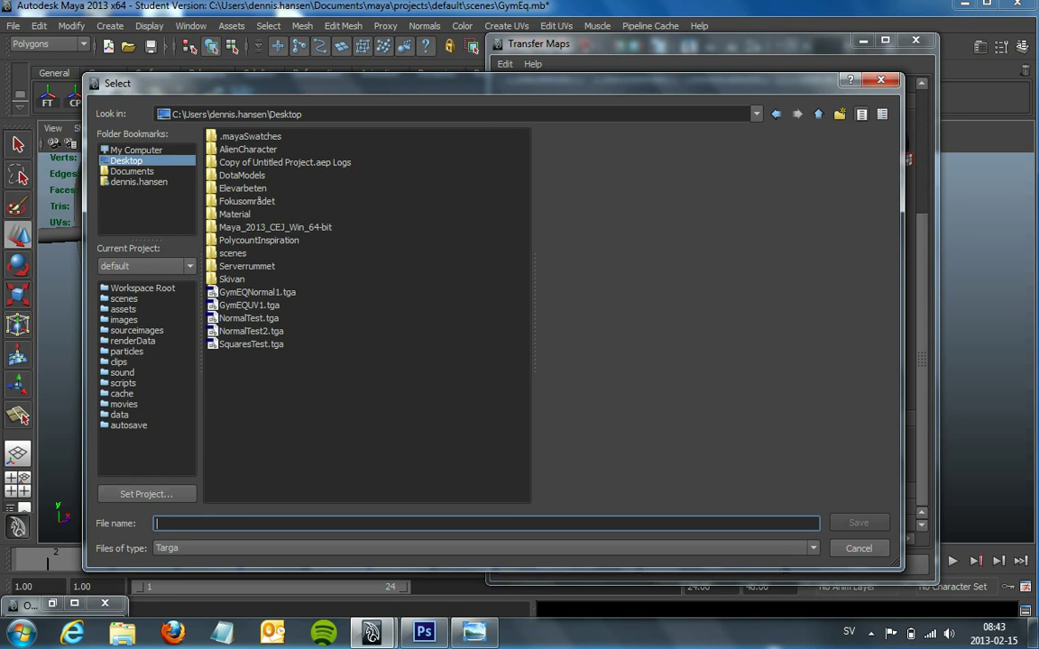
{"action": "type", "text": "GymEQ"}
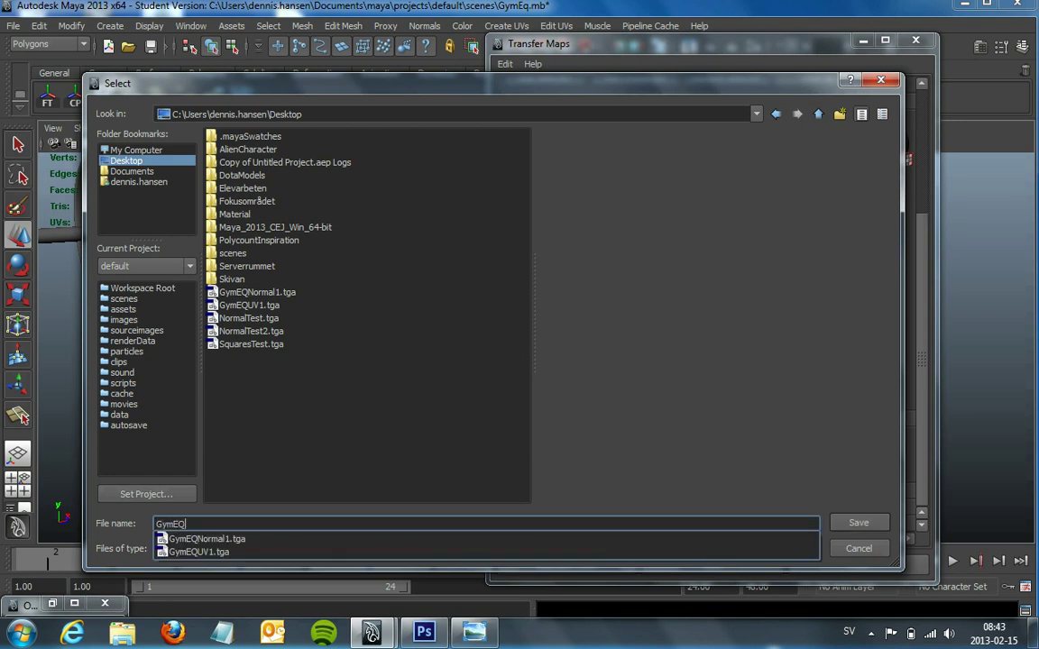
{"action": "type", "text": "Normal"}
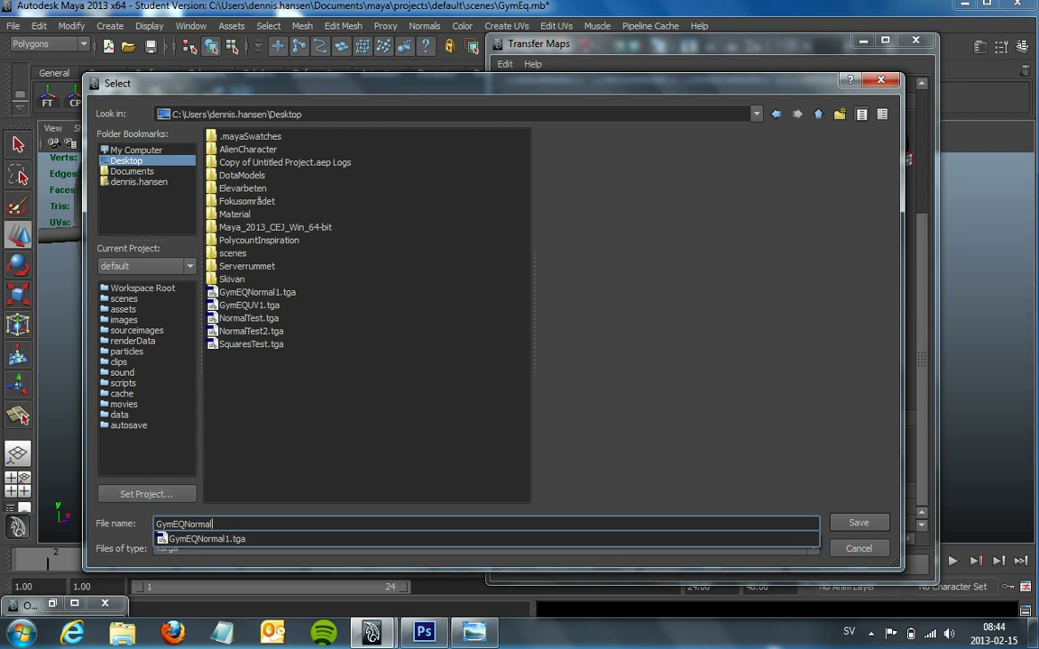
{"action": "type", "text": "Test"}
{"action": "key", "text": "Return"}
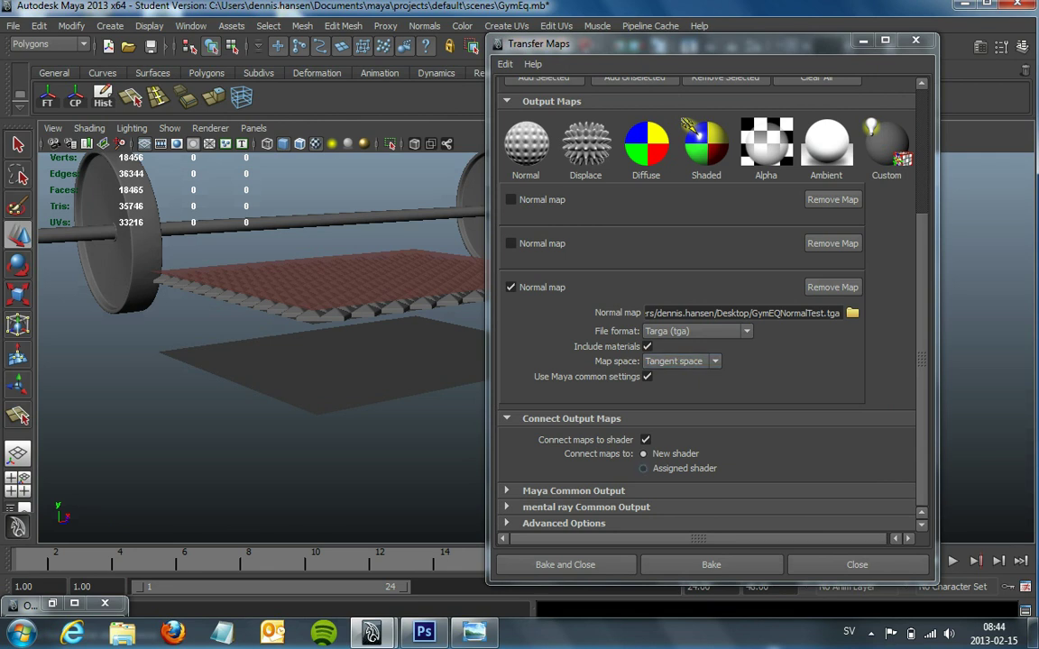
Expand Maya Common Output and check the map width and height stay 1024 × 1024.
{"action": "left_click", "coordinate": [574, 491]}
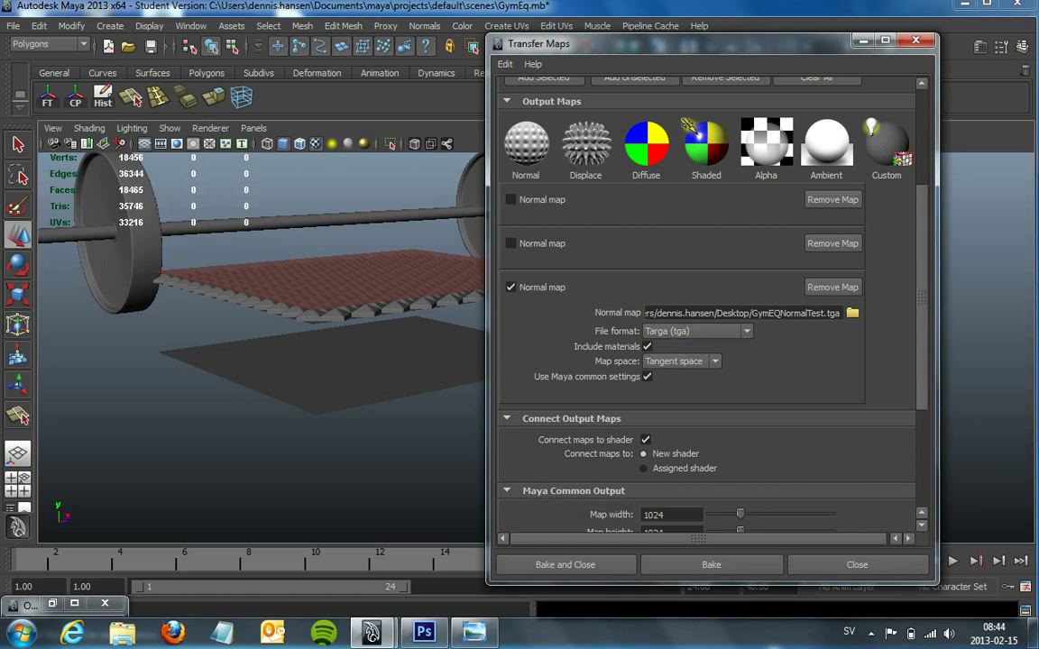
{"action": "scroll", "coordinate": [631, 406], "scroll_direction": "down", "scroll_amount": 2}
{"action": "scroll", "coordinate": [631, 405], "scroll_direction": "down", "scroll_amount": 1}
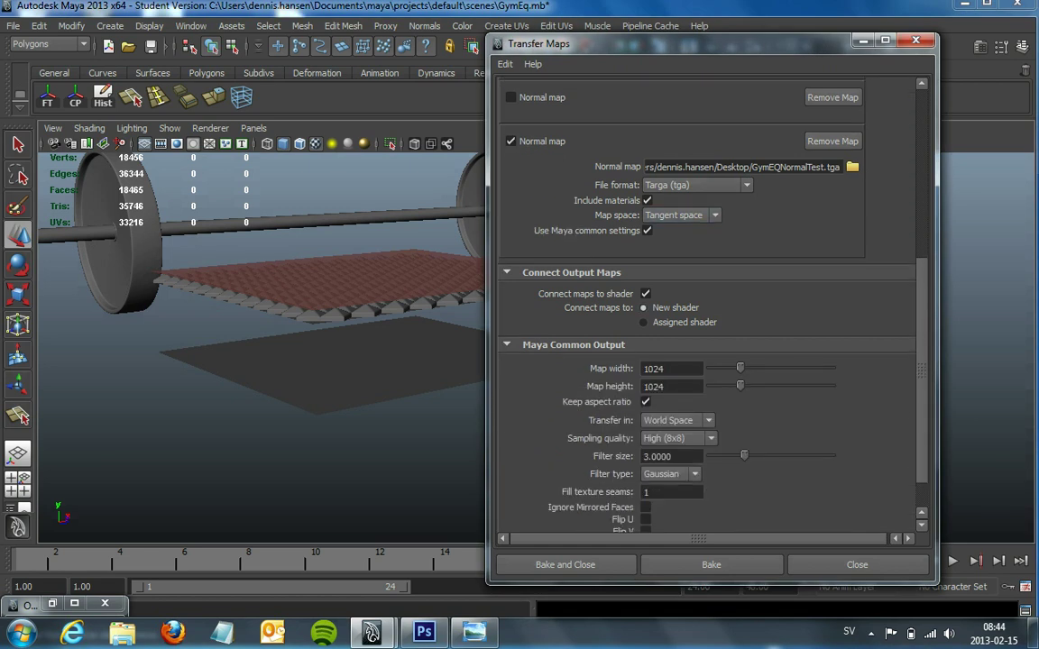
{"action": "left_click", "coordinate": [671, 368]}
{"action": "key", "text": "Tab"}
{"action": "key", "text": "shift+Tab"}
{"action": "left_click", "coordinate": [671, 386]}
Review the mental ray Common Output settings, collapse them, and expand Advanced Options.
{"action": "scroll", "coordinate": [708, 307], "scroll_direction": "down", "scroll_amount": 1}
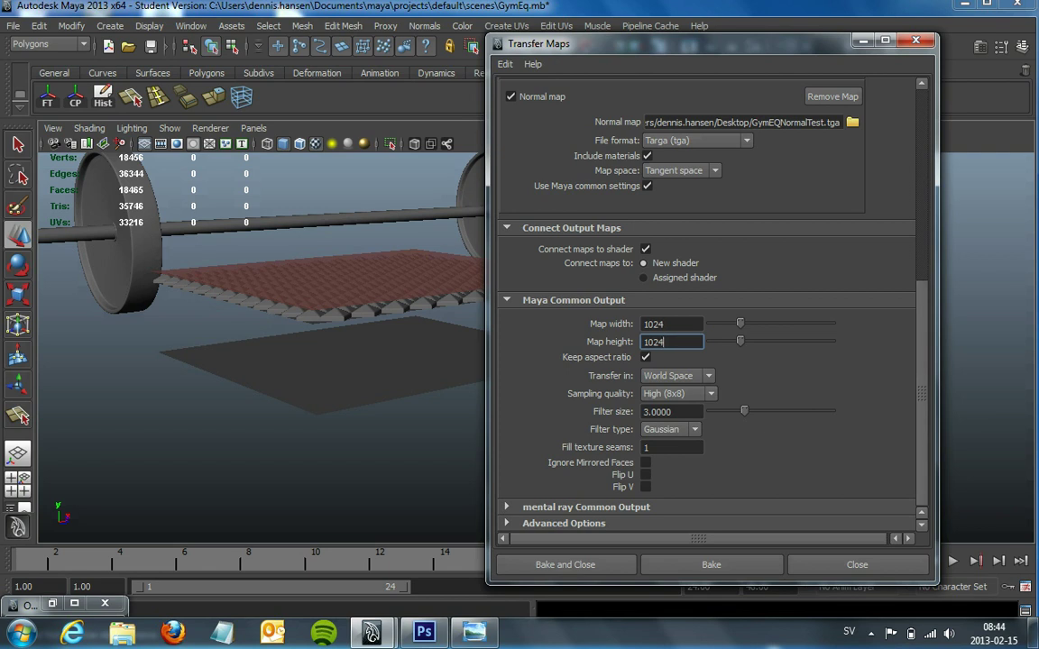
{"action": "scroll", "coordinate": [708, 306], "scroll_direction": "up", "scroll_amount": 5}
{"action": "scroll", "coordinate": [708, 307], "scroll_direction": "down", "scroll_amount": 4}
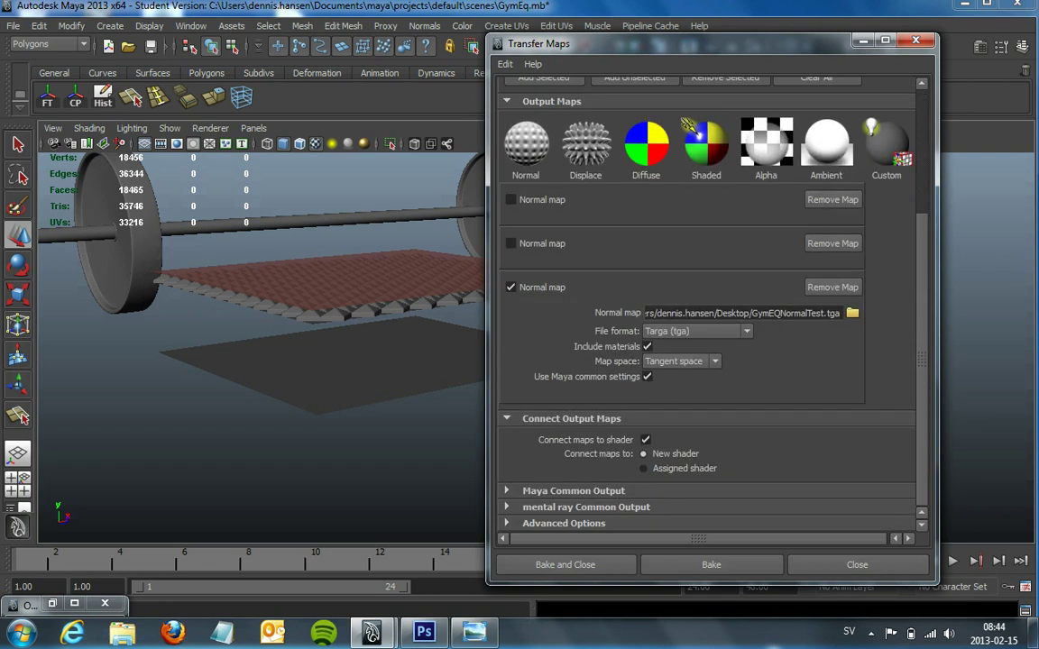
{"action": "left_click", "coordinate": [586, 507]}
{"action": "scroll", "coordinate": [707, 361], "scroll_direction": "down", "scroll_amount": 3}
{"action": "scroll", "coordinate": [708, 361], "scroll_direction": "down", "scroll_amount": 1}
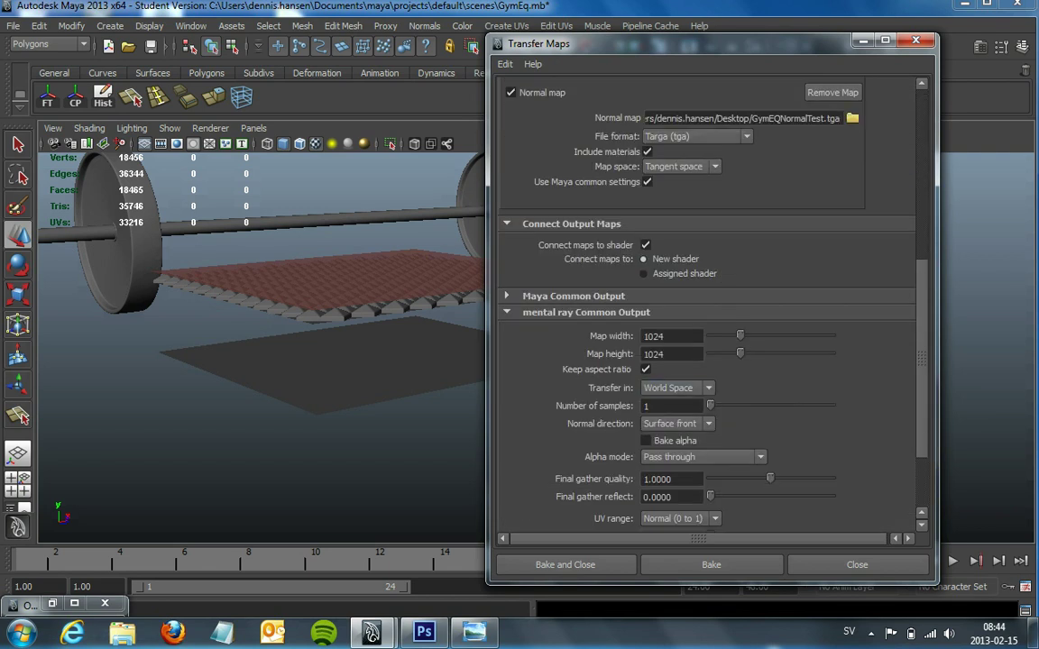
{"action": "scroll", "coordinate": [708, 306], "scroll_direction": "down", "scroll_amount": 3}
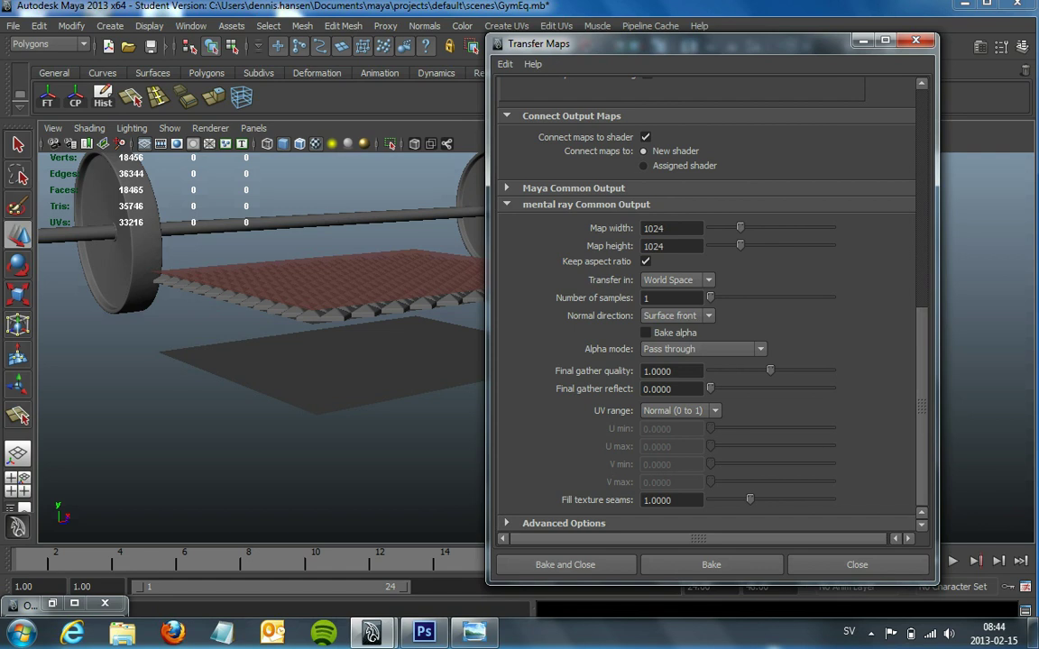
{"action": "left_click", "coordinate": [586, 204]}
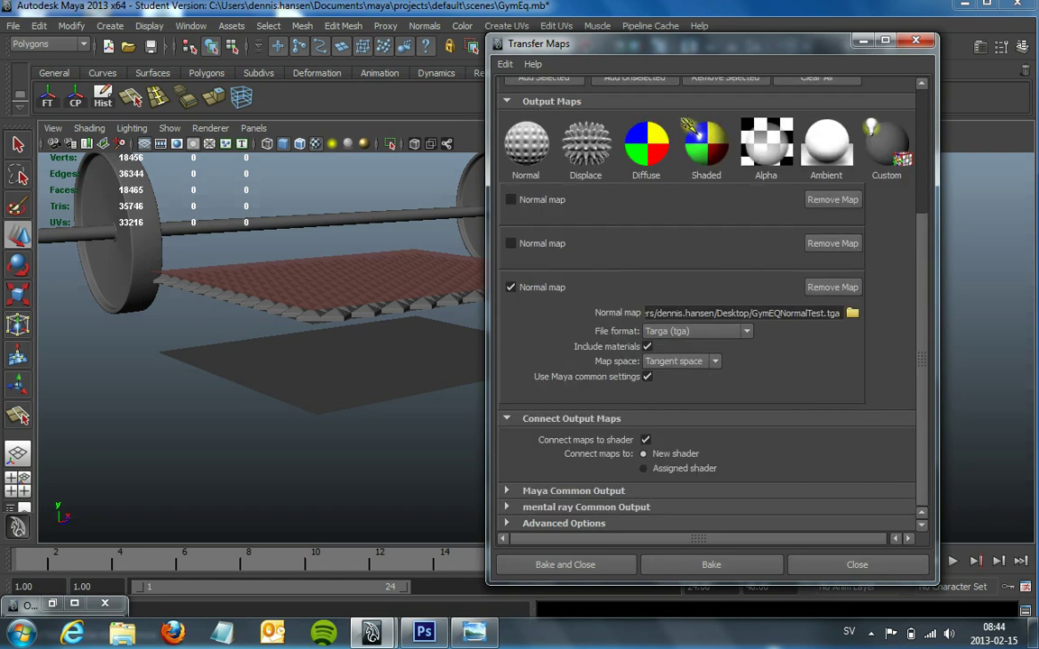
{"action": "left_click", "coordinate": [563, 523]}
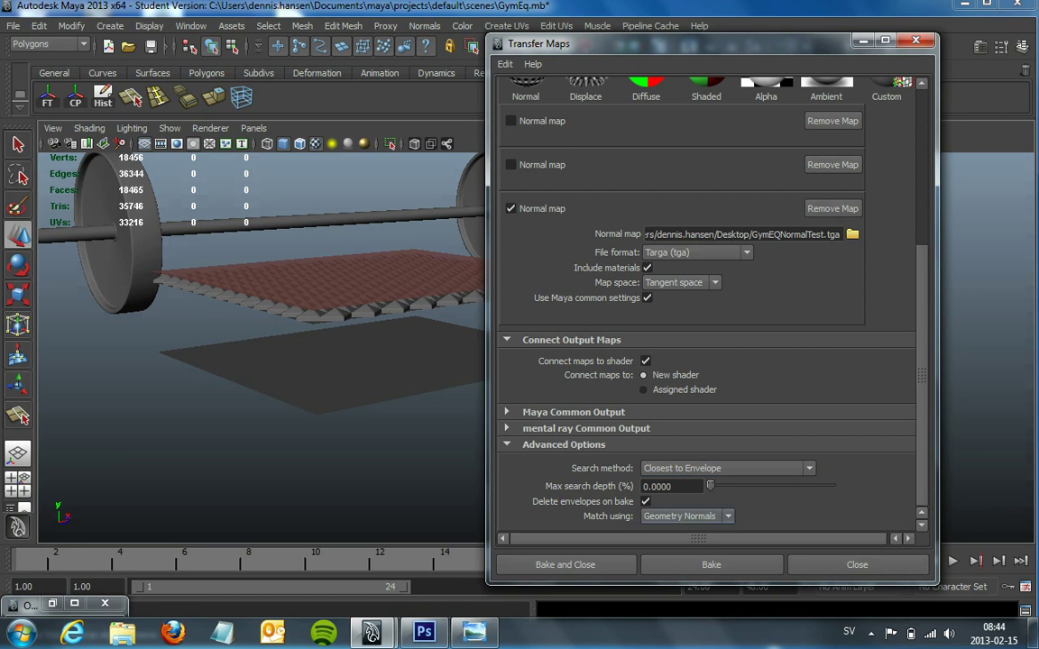
Collapse the Advanced Options section in Transfer Maps.
{"action": "left_click", "coordinate": [564, 445]}
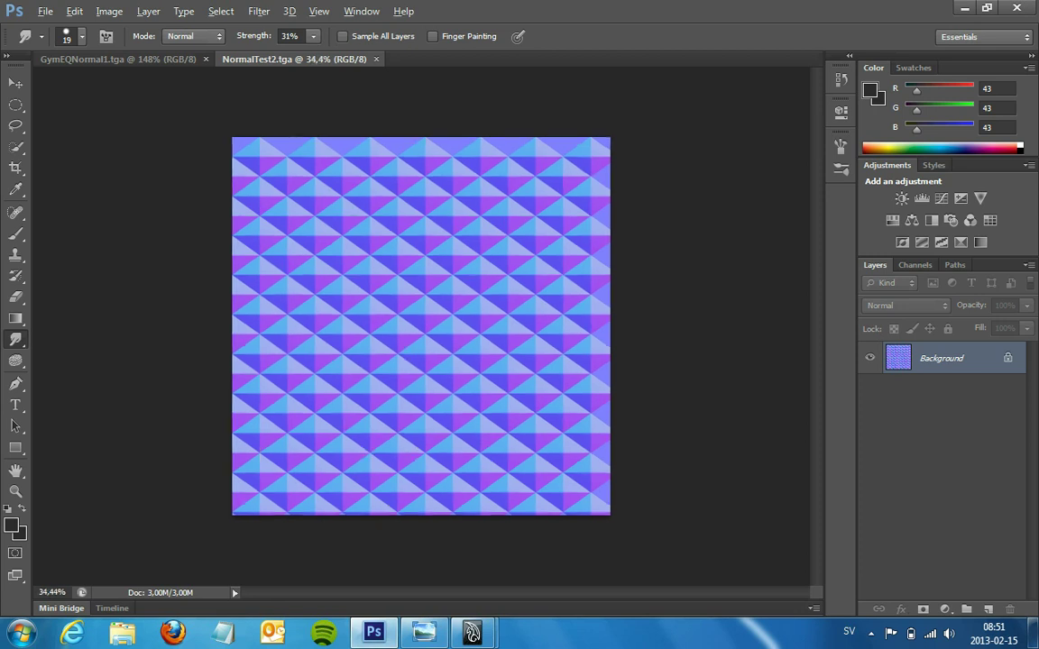
Confirm in Image Size that the map is 1024 × 1024, then unlock the Background layer.
{"action": "scroll", "coordinate": [421, 326], "scroll_direction": "up", "scroll_amount": 2, "text": "alt"}
{"action": "scroll", "coordinate": [421, 325], "scroll_direction": "down", "scroll_amount": 2, "text": "alt"}
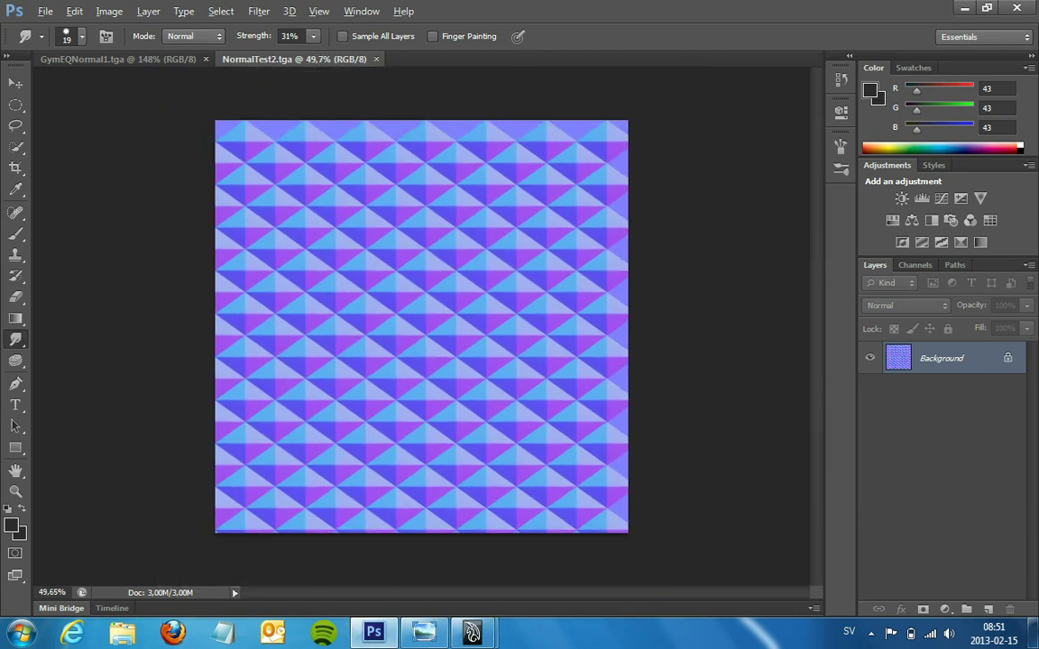
{"action": "scroll", "coordinate": [421, 326], "scroll_direction": "up", "scroll_amount": 2, "text": "alt"}
{"action": "scroll", "coordinate": [421, 325], "scroll_direction": "down", "scroll_amount": 1, "text": "alt"}
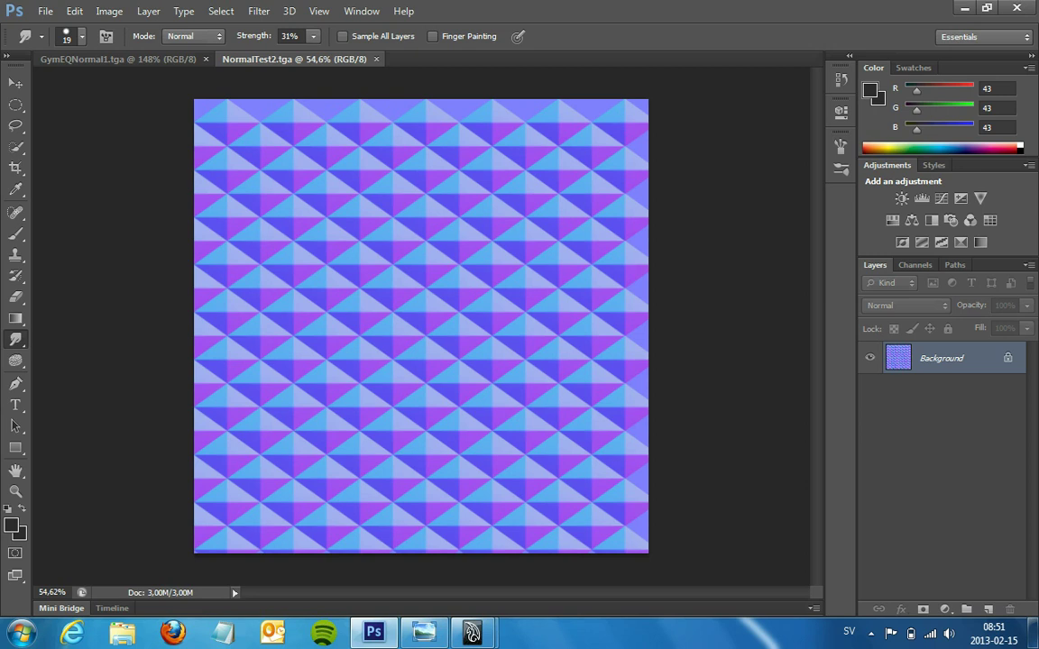
{"action": "left_click", "coordinate": [109, 11]}
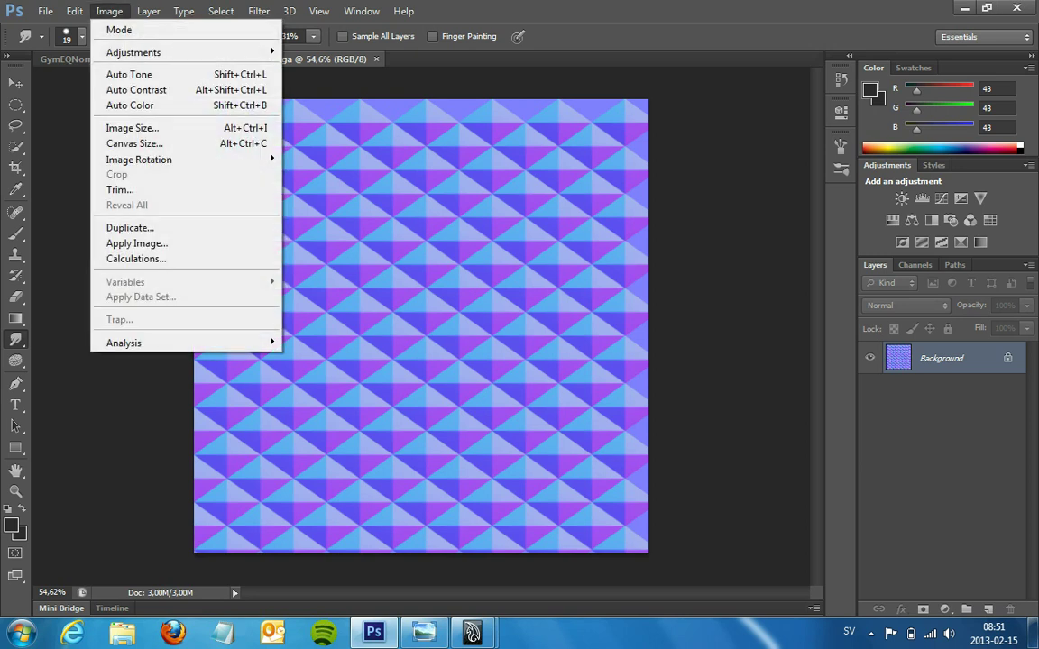
{"action": "left_click", "coordinate": [131, 128]}
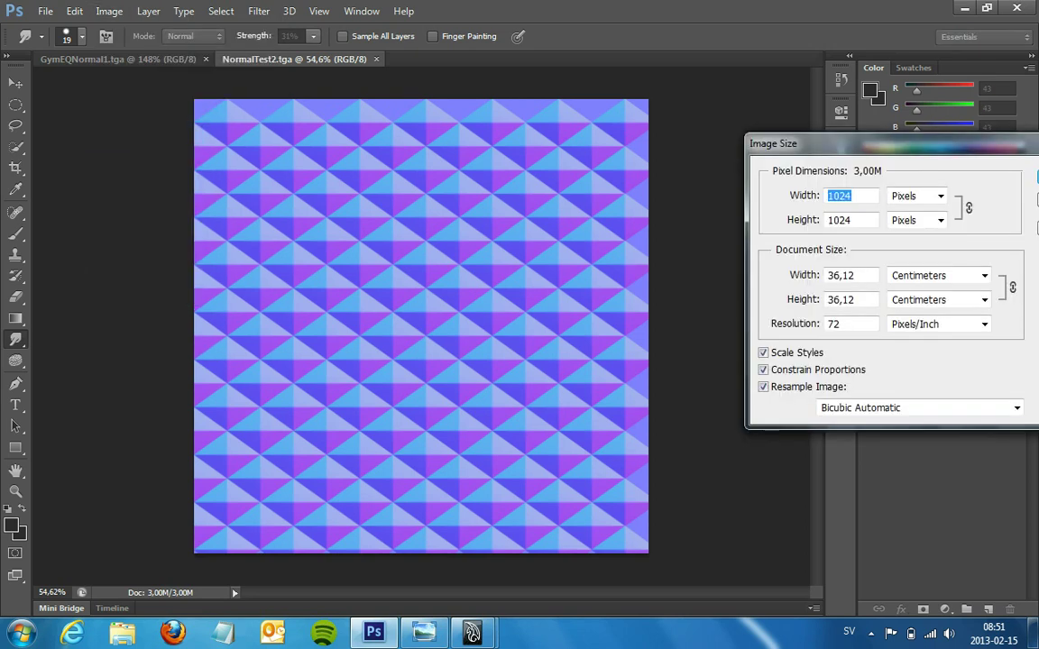
{"action": "left_click_drag", "start_coordinate": [828, 143], "coordinate": [541, 143]}
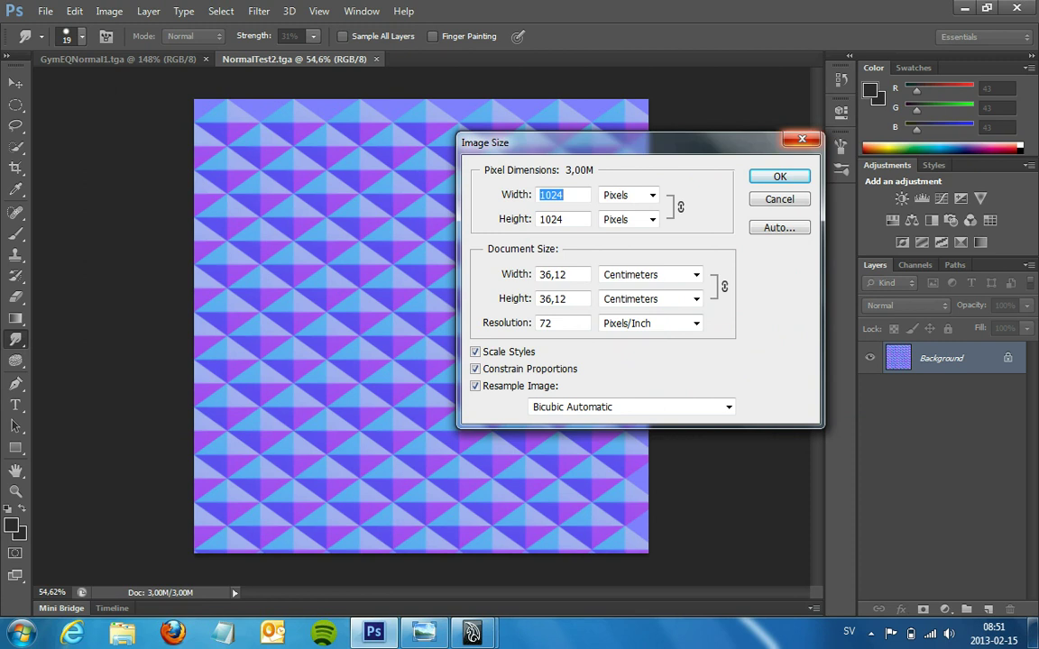
{"action": "key", "text": "Return"}
{"action": "double_click", "coordinate": [941, 357]}
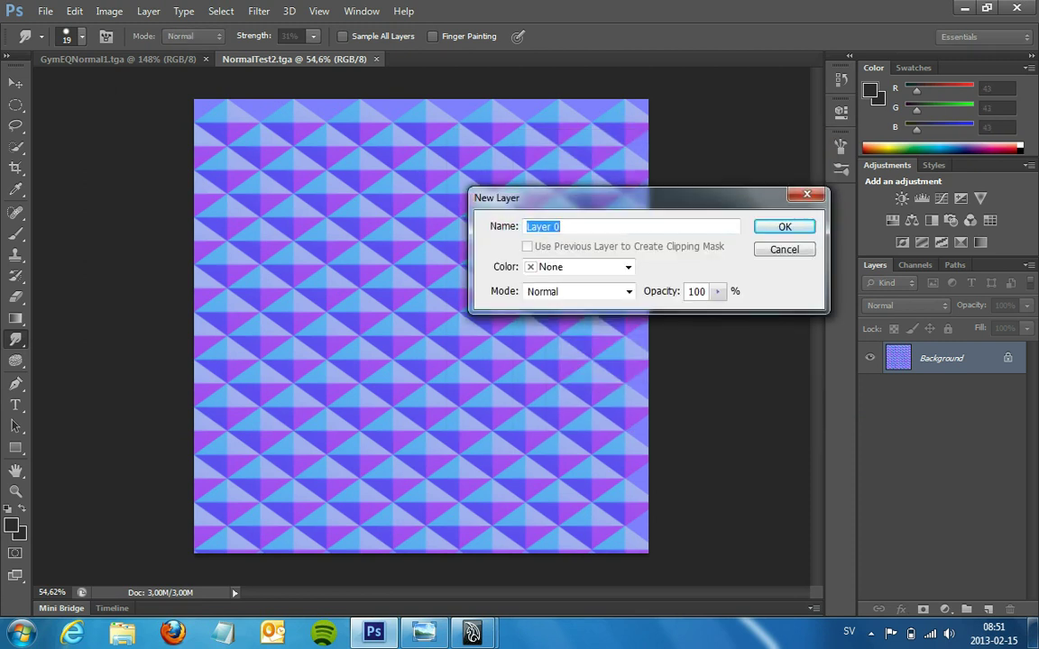
Rename the background Layer 0, duplicate it, and set Layer 0 copy to Overlay blending.
{"action": "key", "text": "Return"}
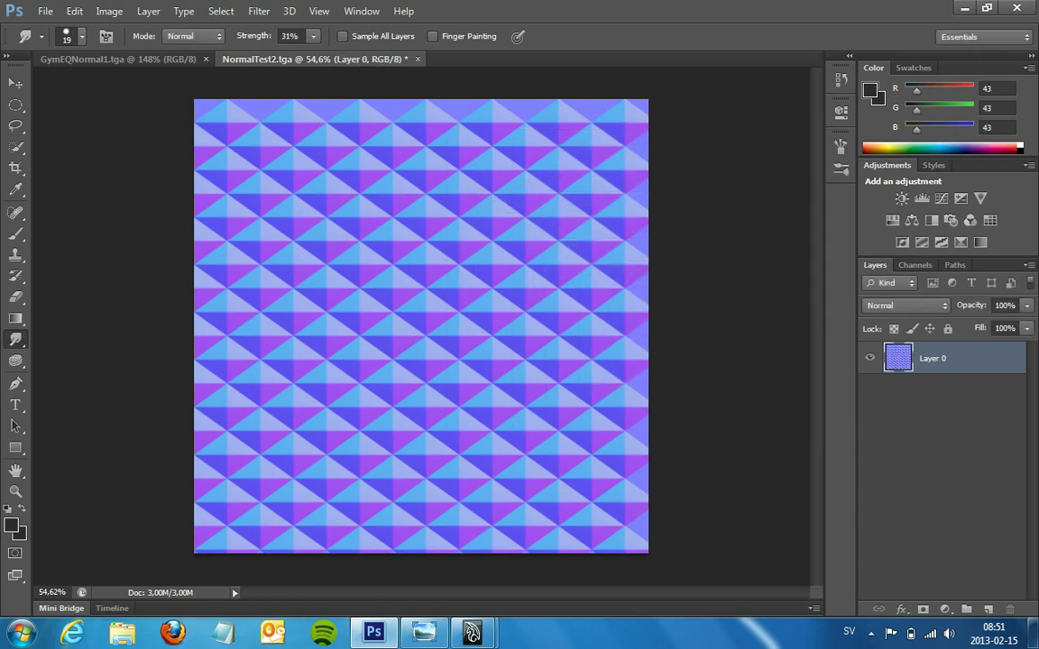
{"action": "left_click_drag", "start_coordinate": [898, 358], "coordinate": [898, 600]}
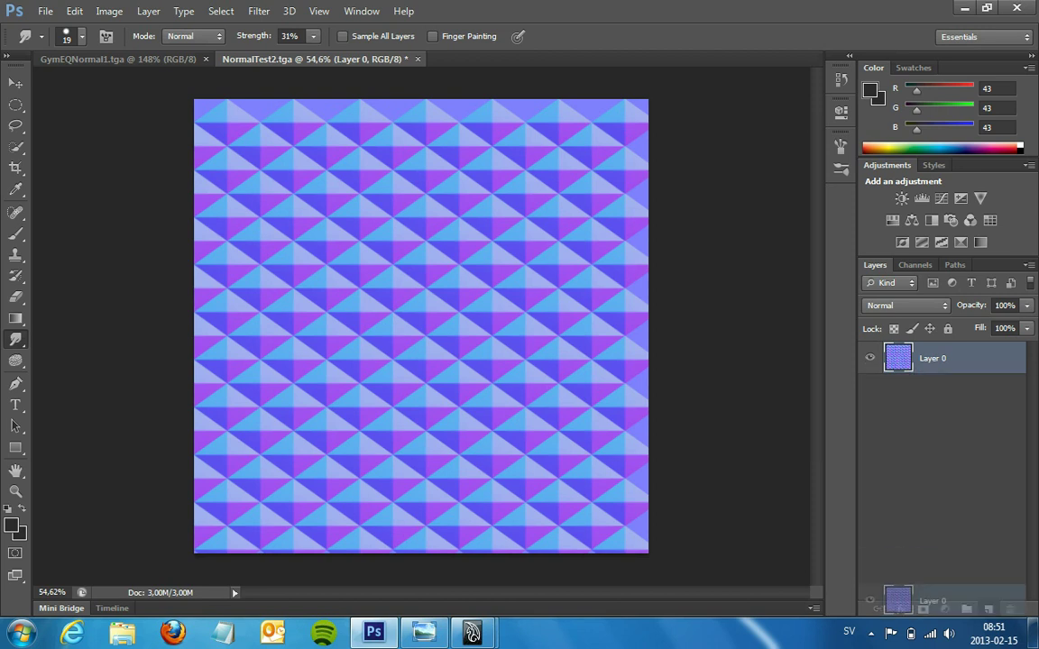
{"action": "left_click_drag", "start_coordinate": [988, 608], "coordinate": [988, 609]}
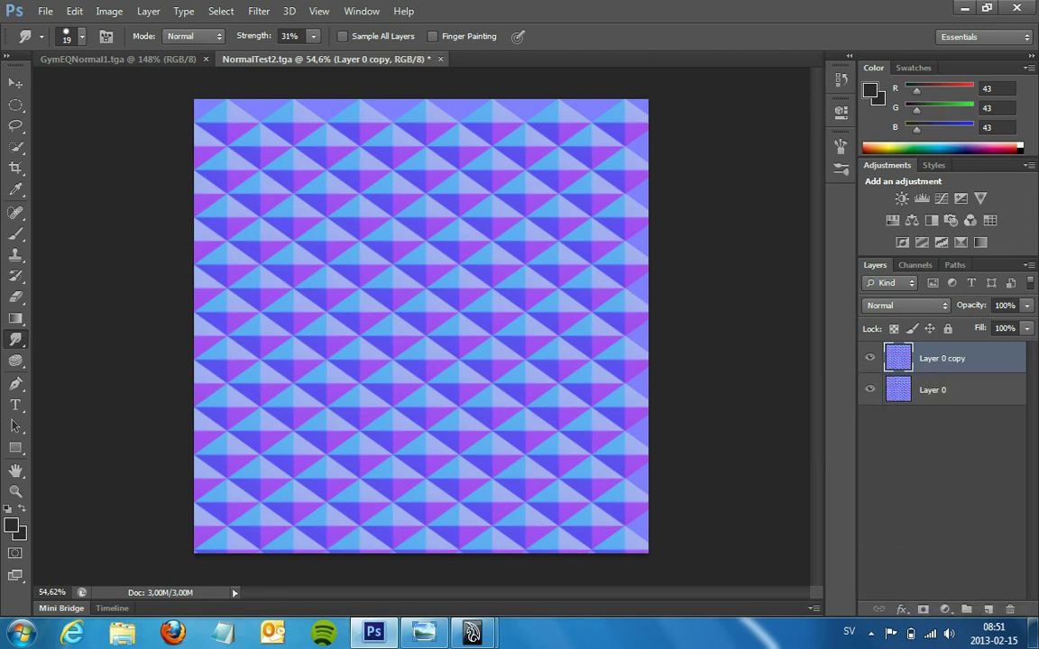
{"action": "left_click", "coordinate": [904, 305]}
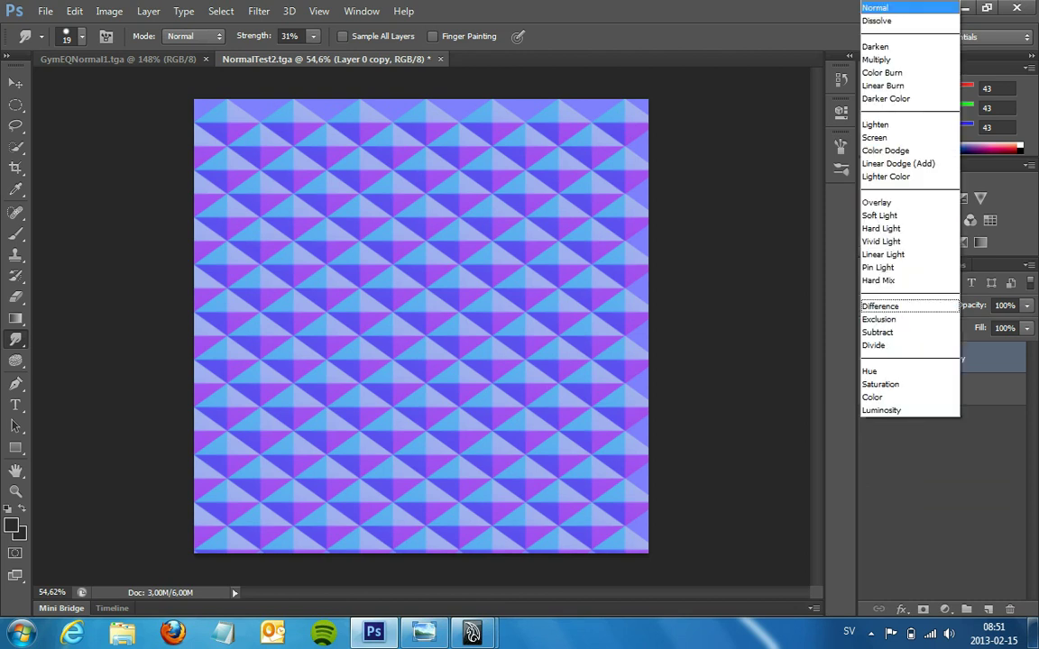
{"action": "left_click", "coordinate": [892, 202]}
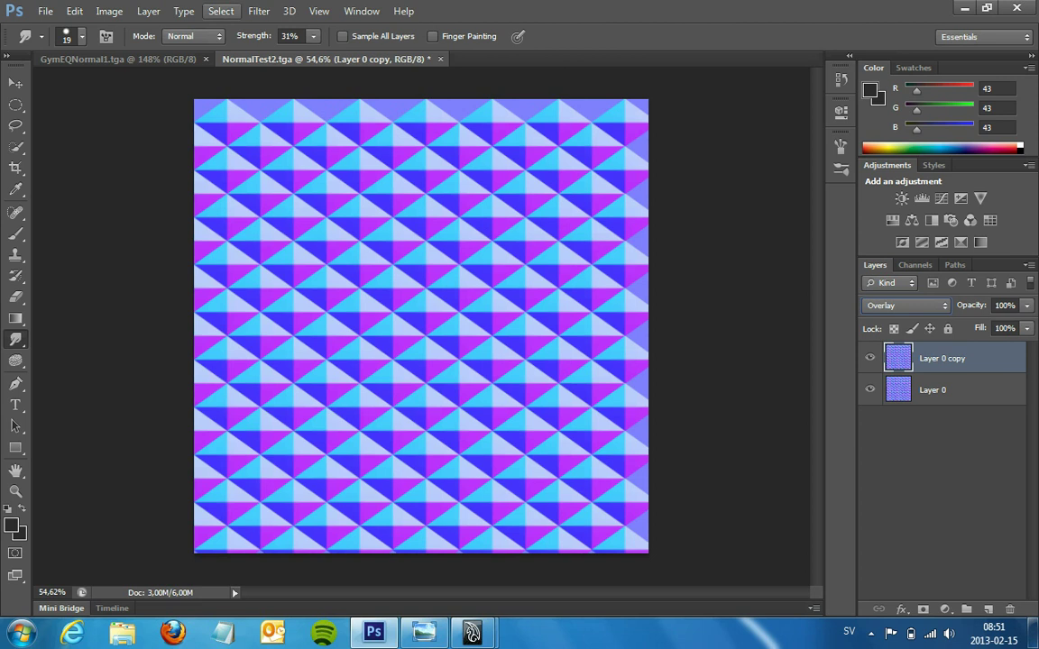
{"action": "left_click", "coordinate": [259, 11]}
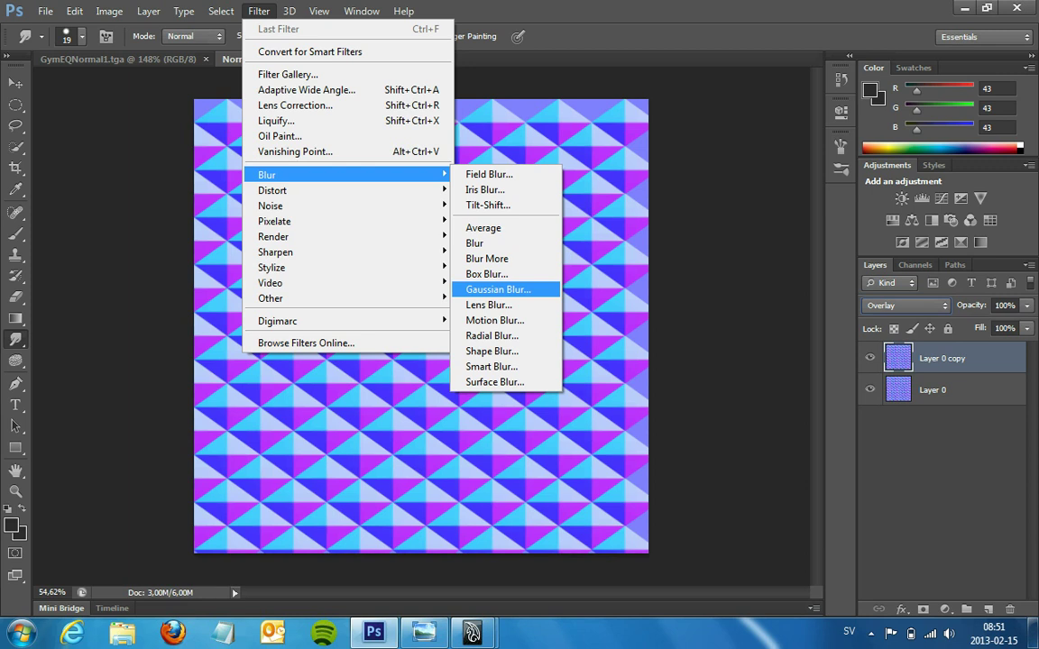
Apply a Gaussian Blur with radius 2,2 to the overlay copy.
{"action": "left_click", "coordinate": [498, 290]}
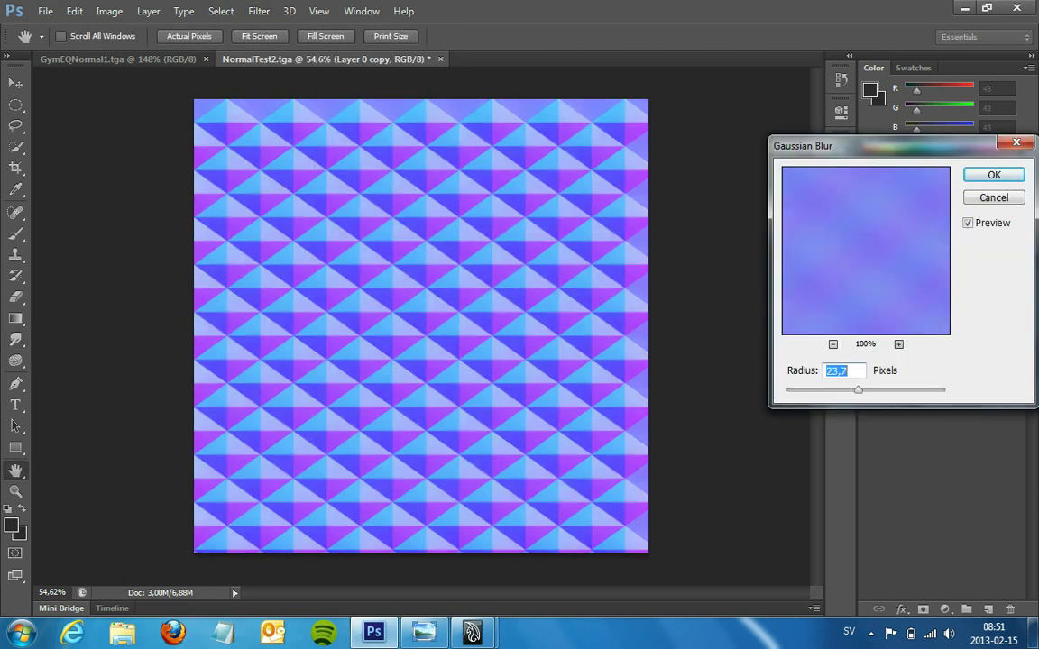
{"action": "type", "text": "1,7"}
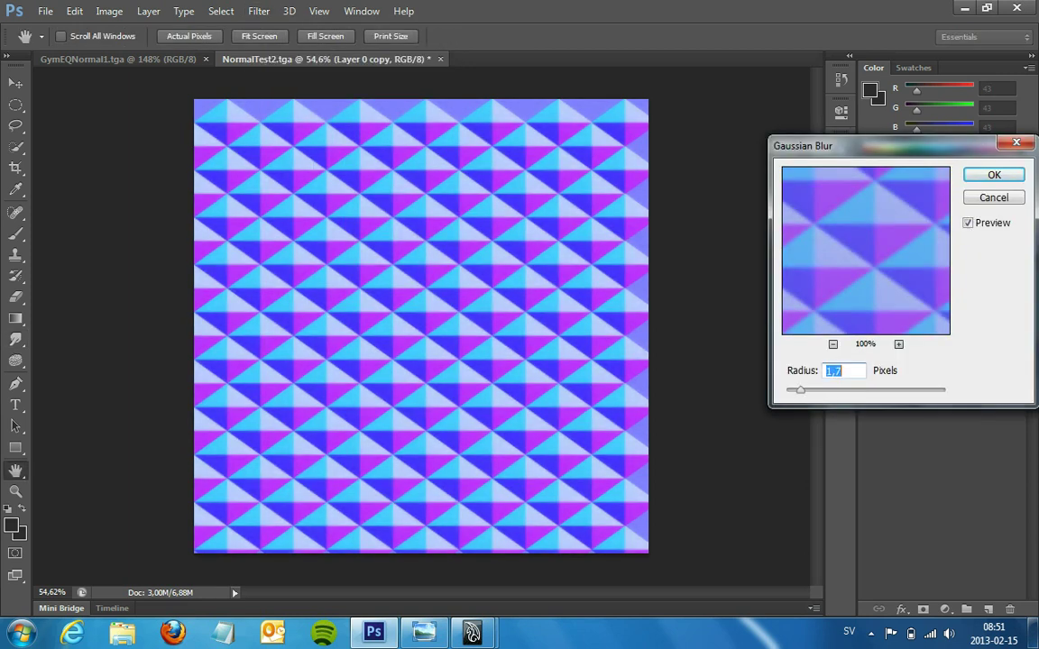
{"action": "key", "text": "Up"}
{"action": "left_click", "coordinate": [871, 200]}
{"action": "key", "text": "Down"}
{"action": "key", "text": "Down"}
{"action": "key", "text": "Down"}
{"action": "key", "text": "Down"}
{"action": "key", "text": "Down"}
{"action": "key", "text": "Return"}
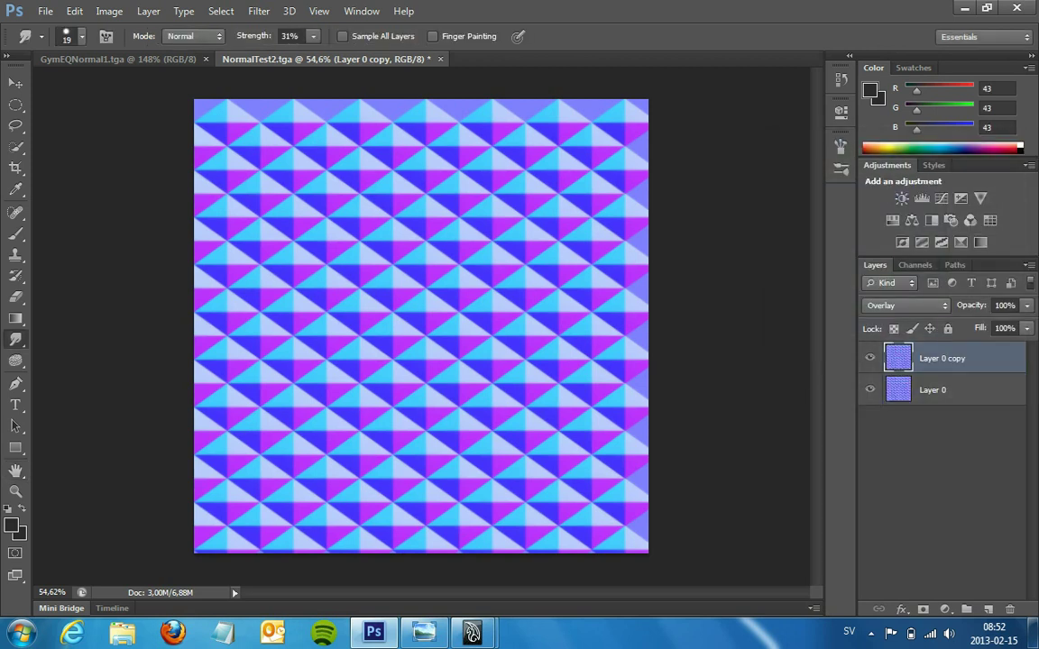
Compare with Layer 0 copy hidden and shown, then lower its opacity to about 63%.
{"action": "left_click_drag", "start_coordinate": [1026, 306], "coordinate": [1005, 323]}
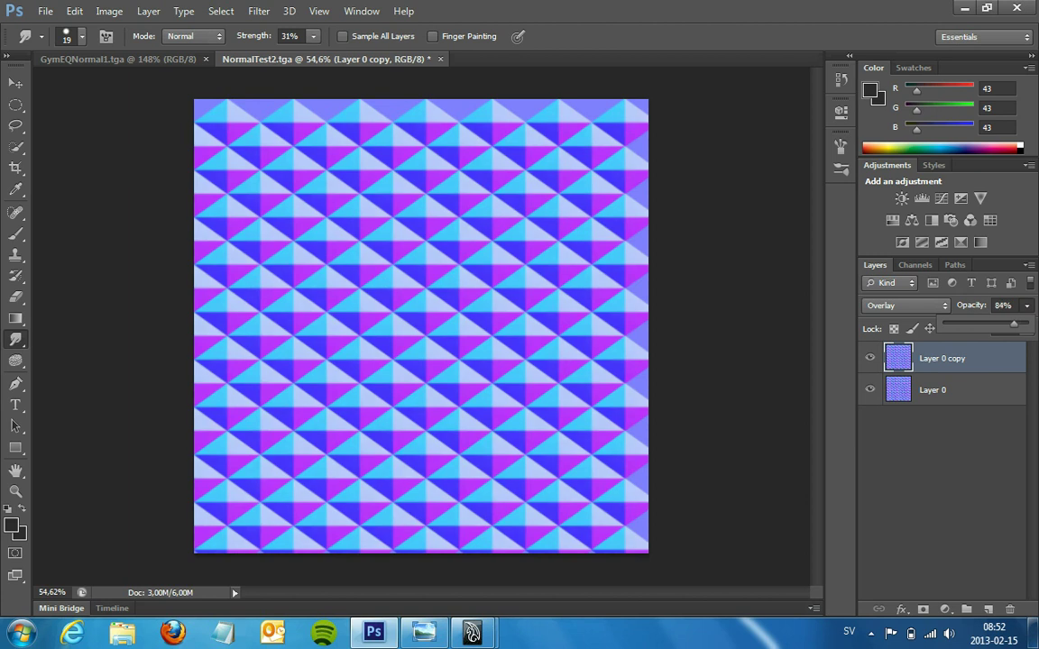
{"action": "left_click", "coordinate": [870, 358]}
{"action": "left_click", "coordinate": [870, 358]}
{"action": "left_click", "coordinate": [870, 358]}
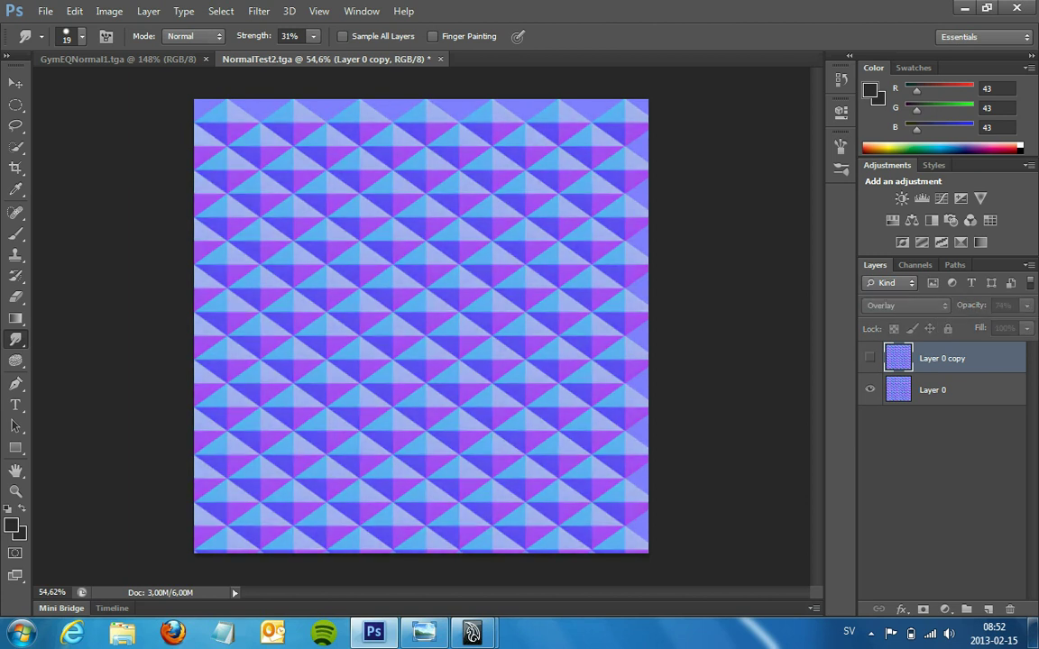
{"action": "left_click", "coordinate": [871, 358]}
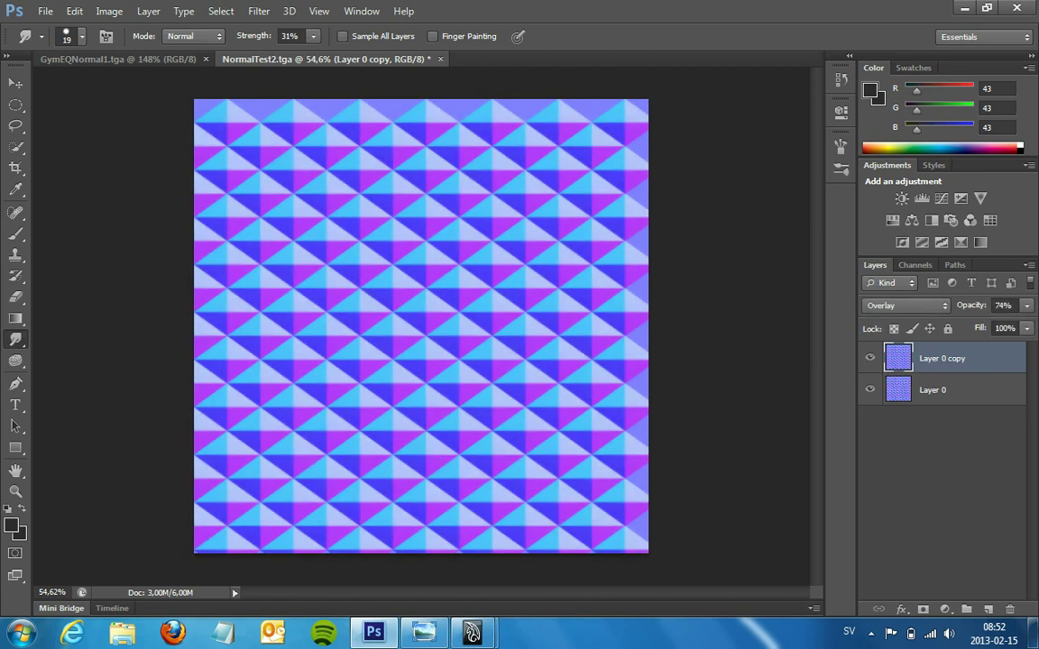
{"action": "left_click_drag", "start_coordinate": [1026, 305], "coordinate": [1000, 324]}
Save the normal-map document and switch back to Maya.
{"action": "left_click", "coordinate": [45, 11]}
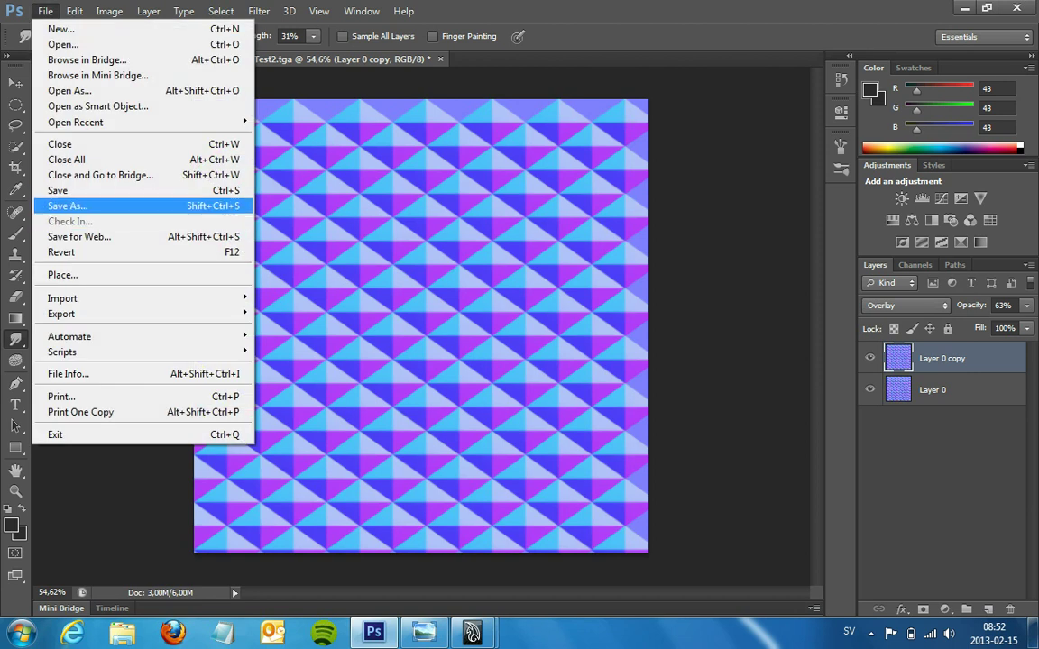
{"action": "left_click", "coordinate": [57, 190]}
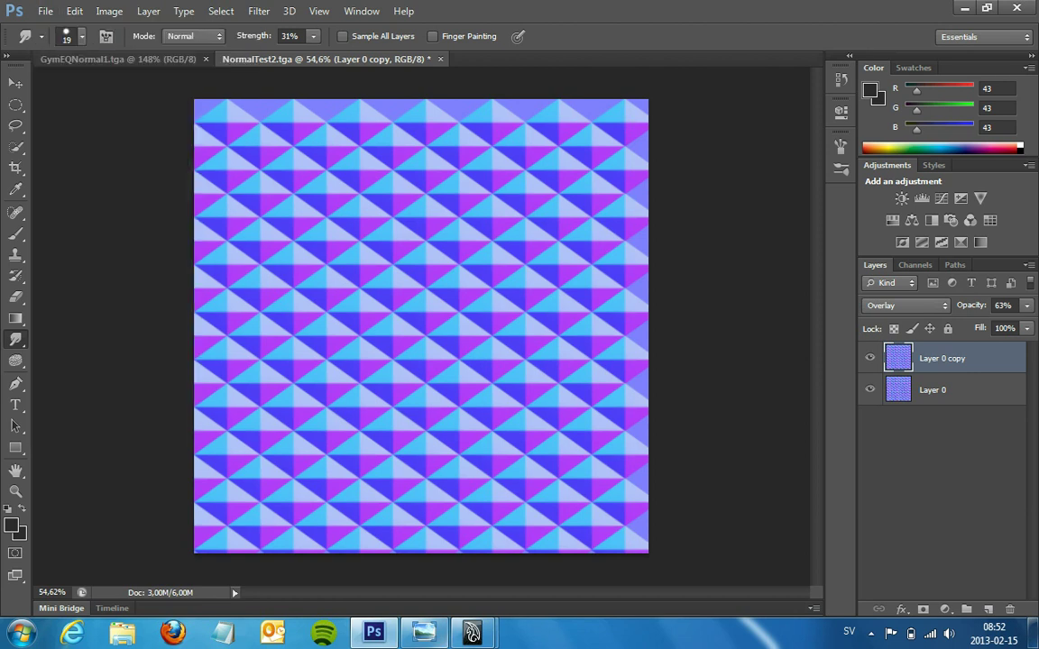
{"action": "left_click", "coordinate": [568, 550]}
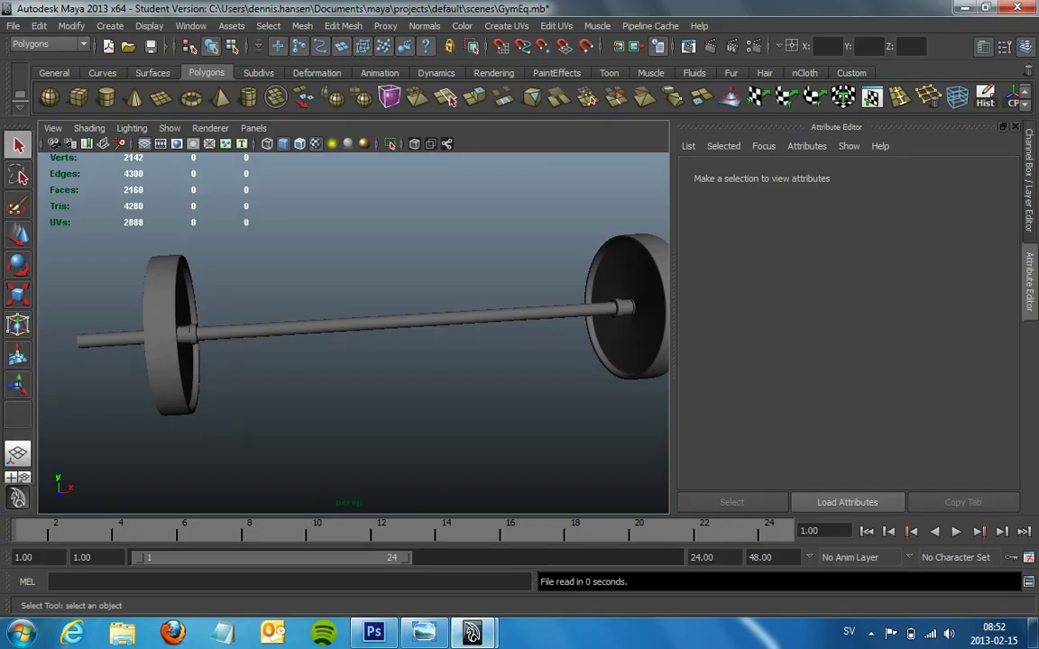
Select the bar's axle cylinder and open the UV Texture Editor.
{"action": "left_click", "coordinate": [405, 321]}
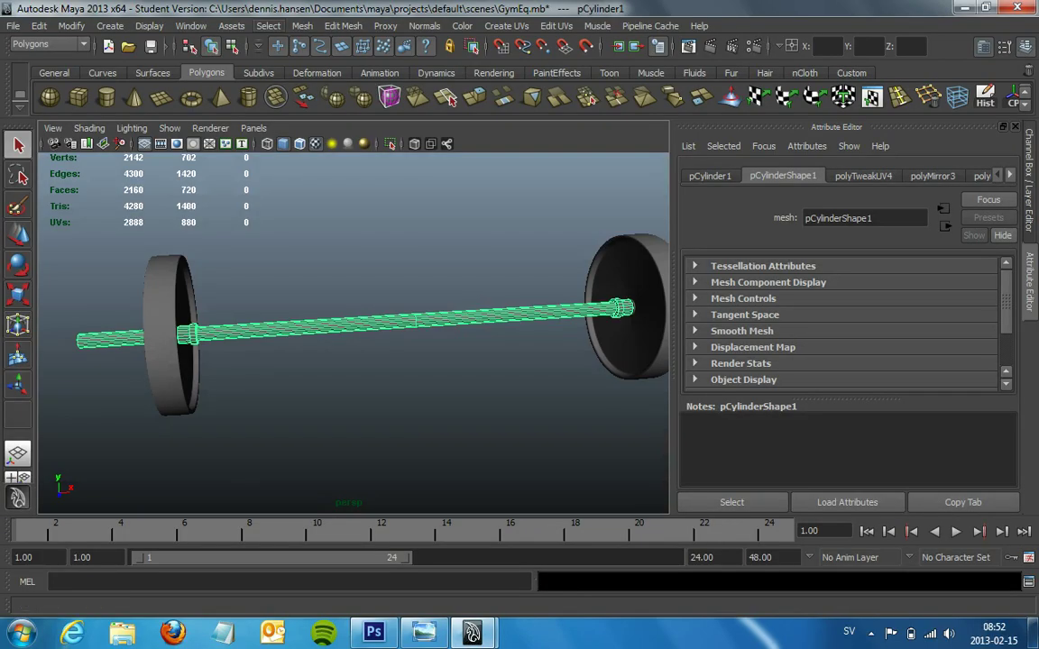
{"action": "left_click", "coordinate": [231, 26]}
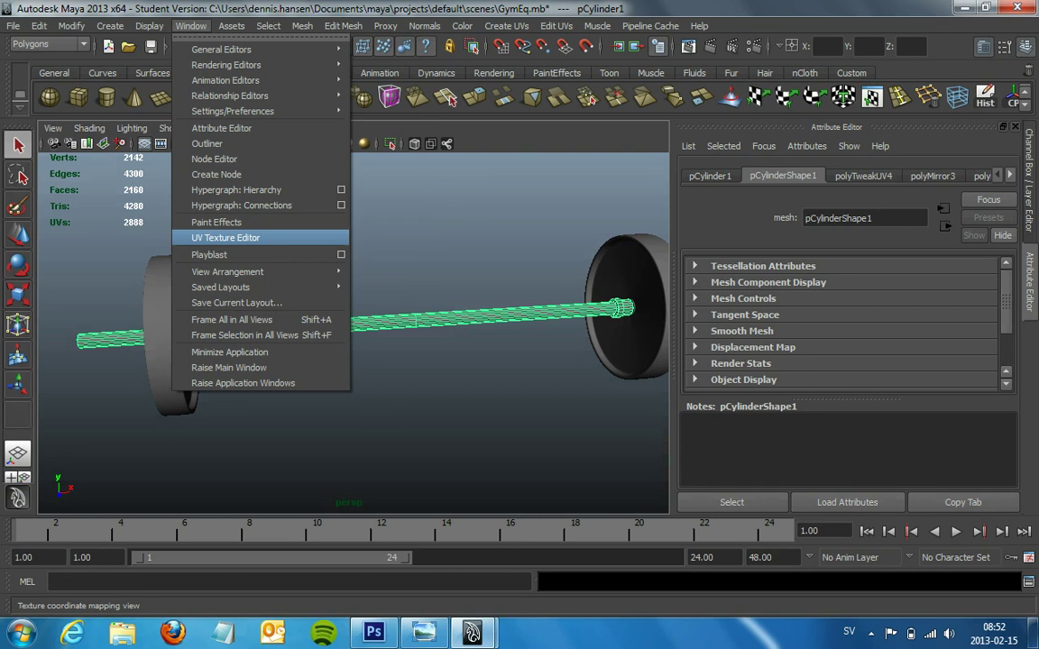
{"action": "left_click", "coordinate": [226, 237]}
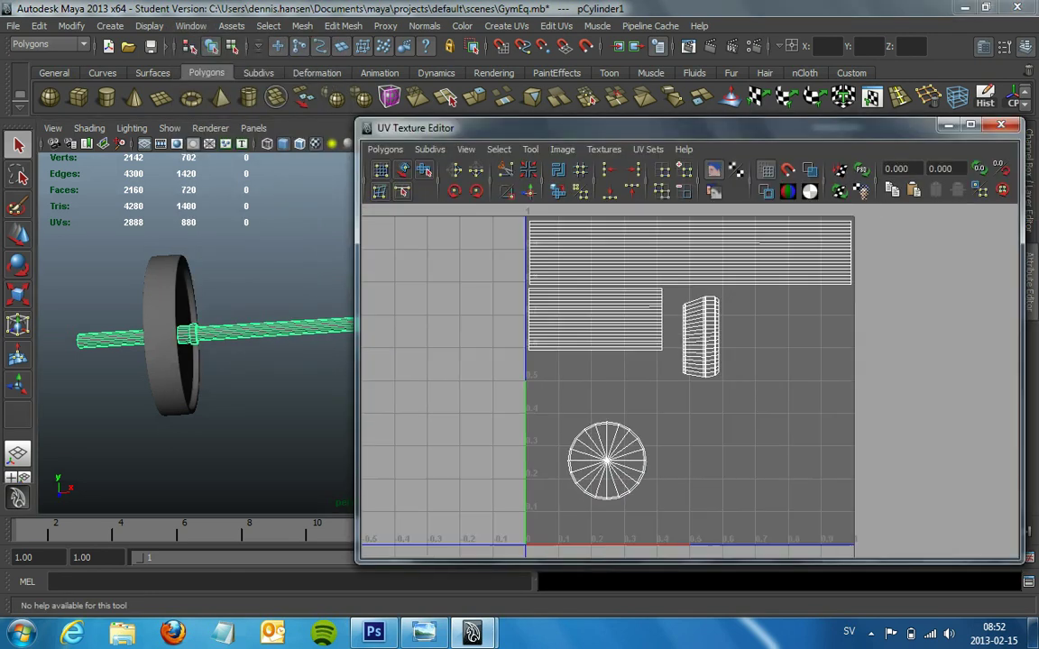
{"action": "mouse_move", "coordinate": [541, 127]}
{"action": "left_mouse_down"}
{"action": "mouse_move", "coordinate": [586, 102]}
{"action": "mouse_move", "coordinate": [595, 84]}
{"action": "left_mouse_up"}
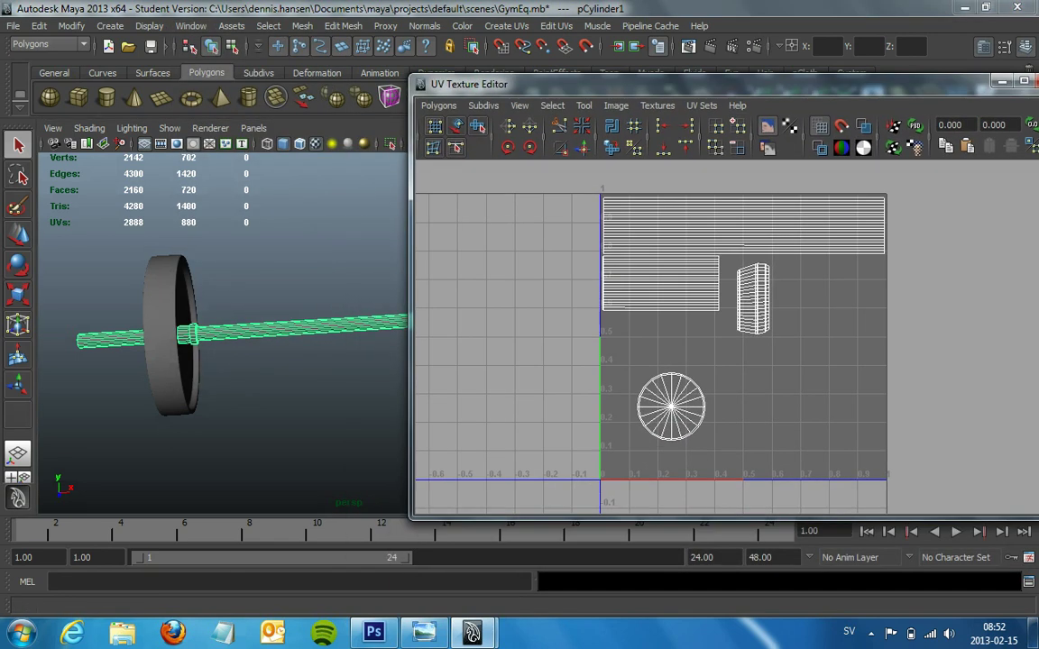
Switch to UV mode, select all the bar's UVs, and open Polygons > UV Snapshot.
{"action": "right_click_drag", "start_coordinate": [642, 263], "coordinate": [699, 262]}
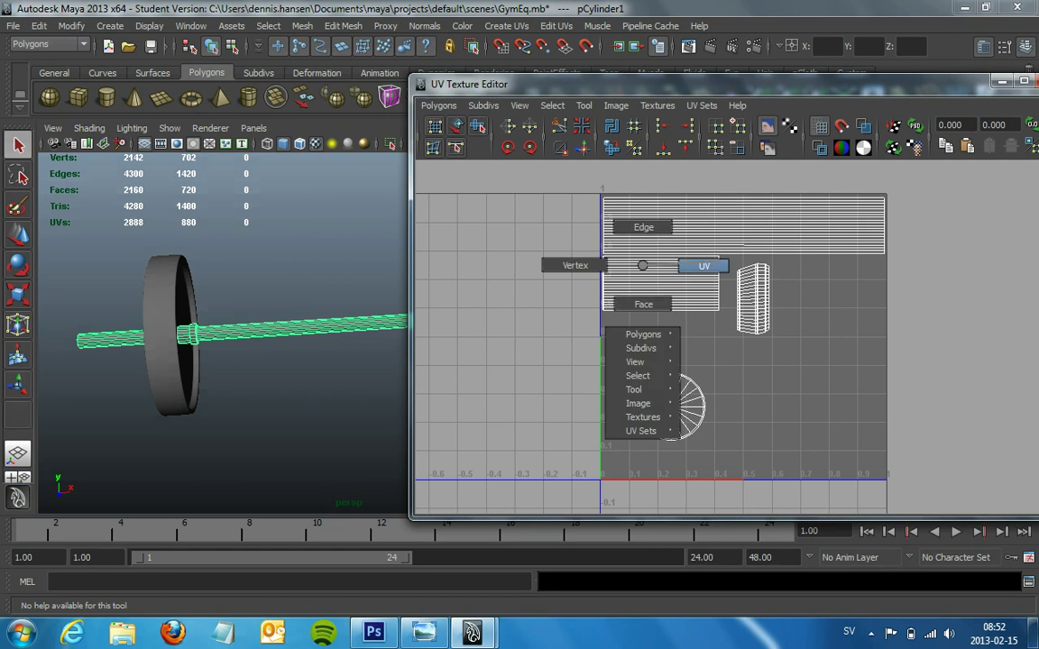
{"action": "left_click_drag", "start_coordinate": [541, 158], "coordinate": [839, 455]}
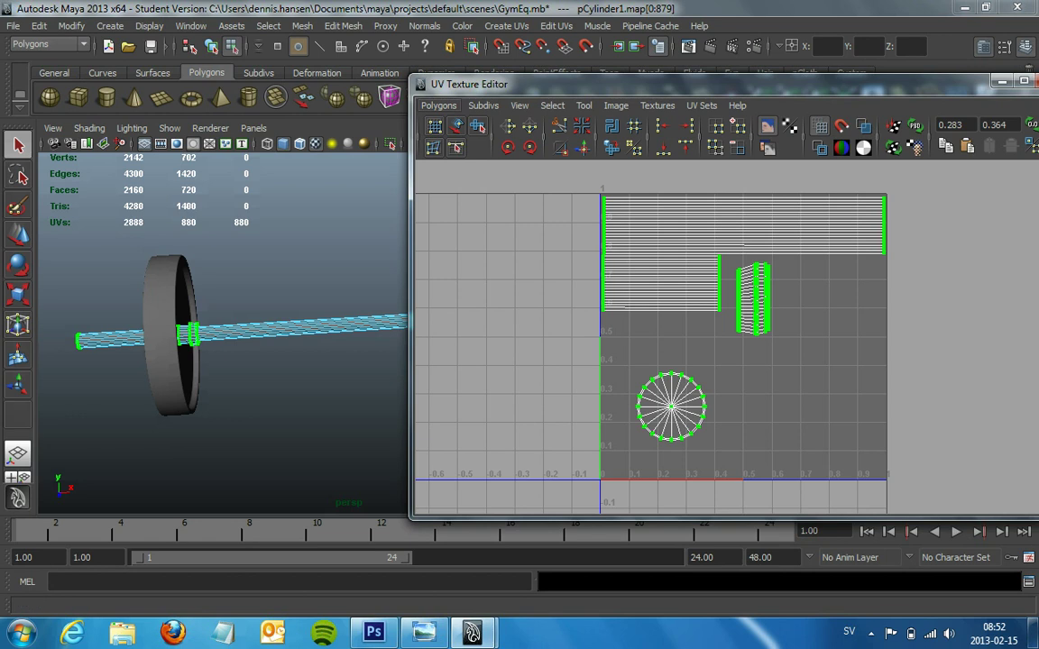
{"action": "left_click", "coordinate": [439, 105]}
{"action": "left_click", "coordinate": [466, 574]}
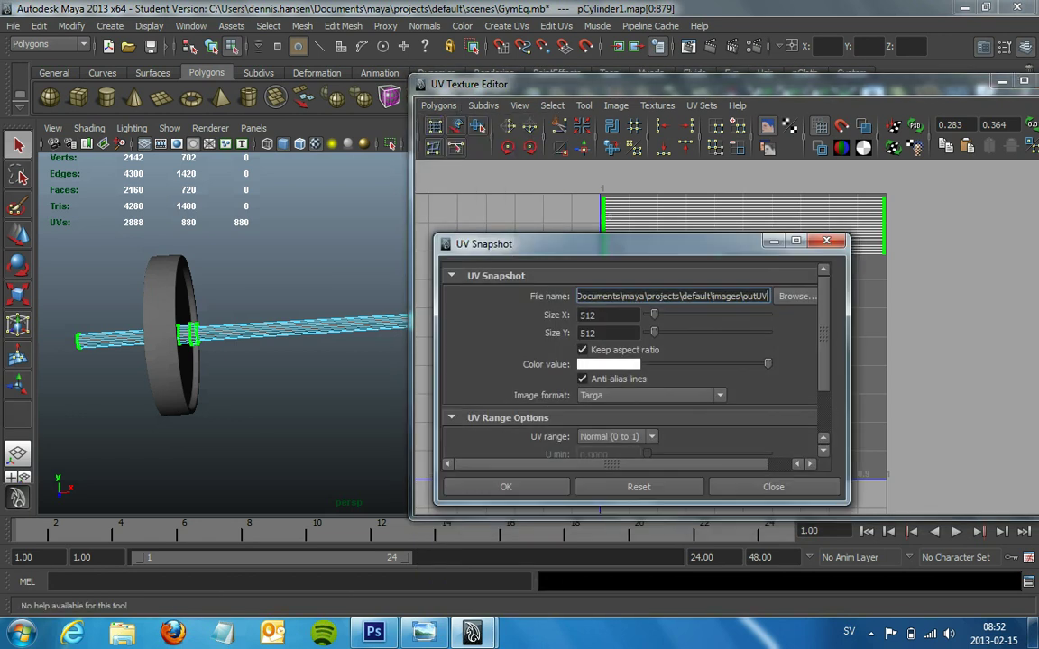
Set the snapshot size to 2048 and the output file to Desktop/SteelBarUV.tga.
{"action": "key", "text": "ctrl+a"}
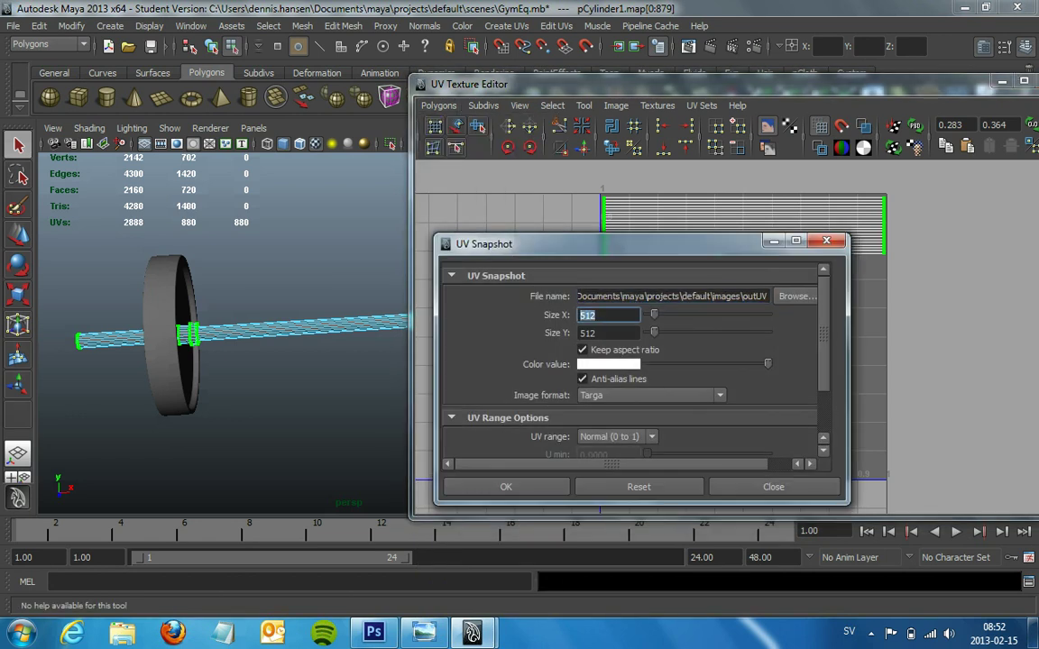
{"action": "type", "text": "2048"}
{"action": "key", "text": "Tab"}
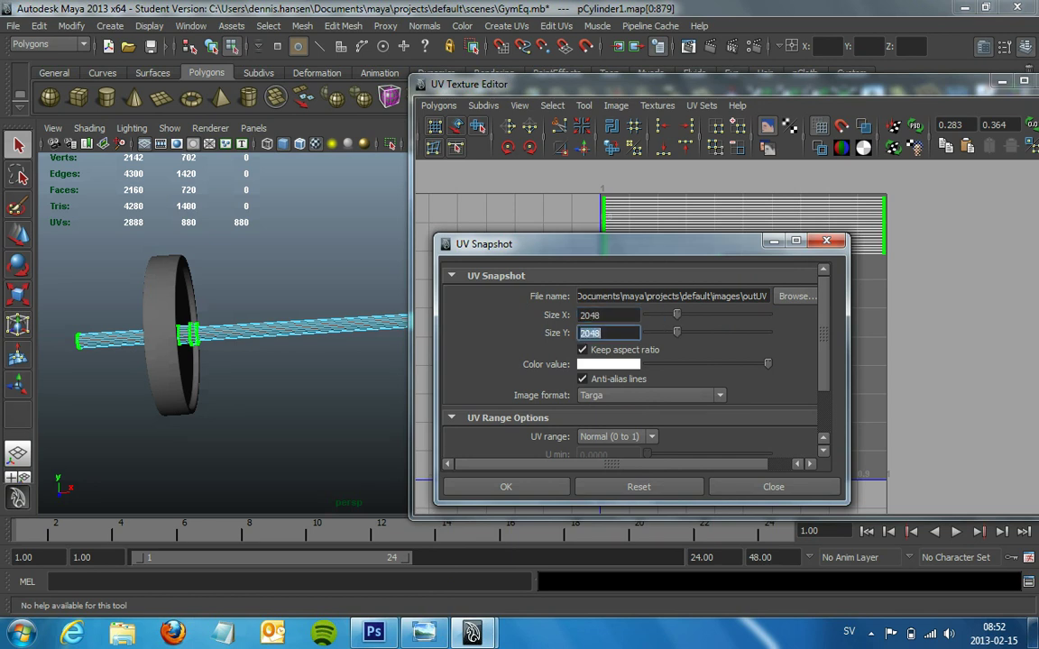
{"action": "left_click", "coordinate": [797, 295]}
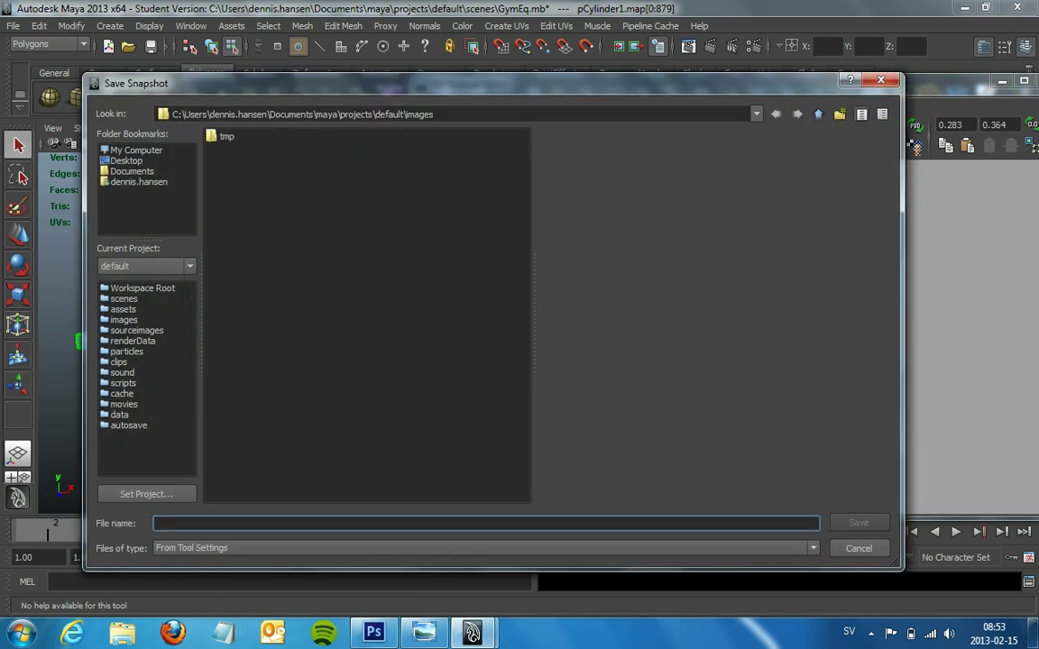
{"action": "left_click", "coordinate": [127, 161]}
{"action": "left_click", "coordinate": [156, 523]}
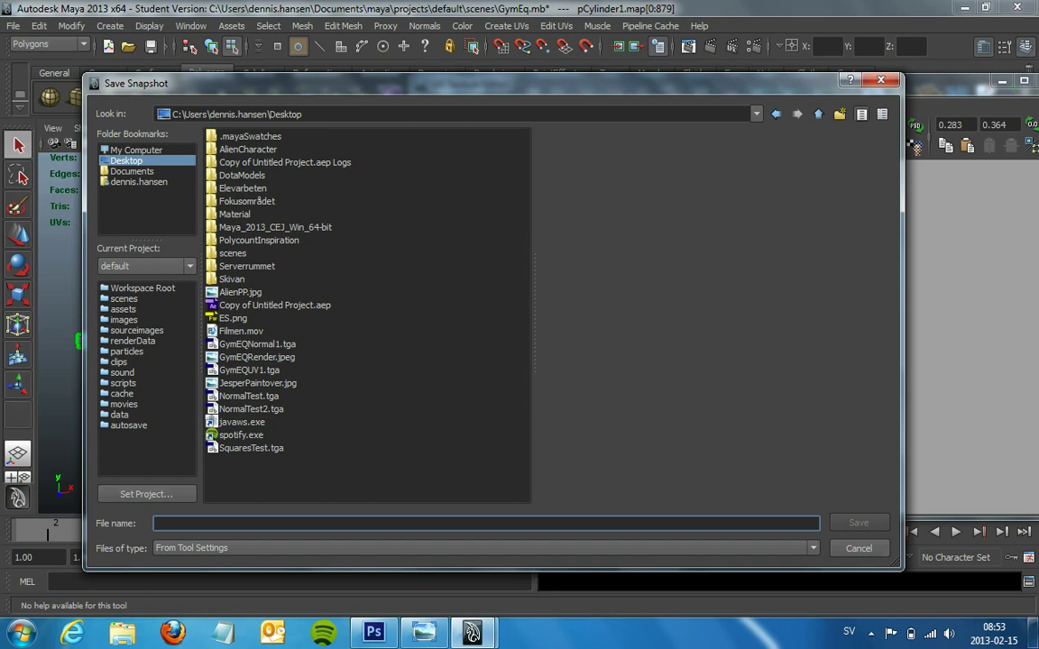
{"action": "type", "text": "SteelBarUV.tga"}
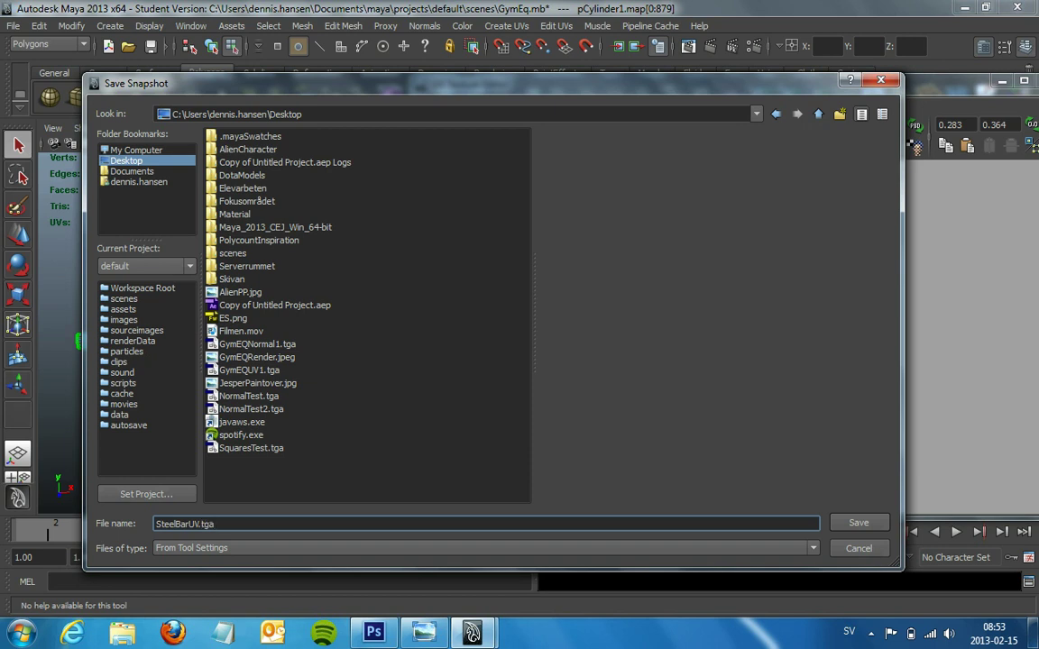
{"action": "key", "text": "Return"}
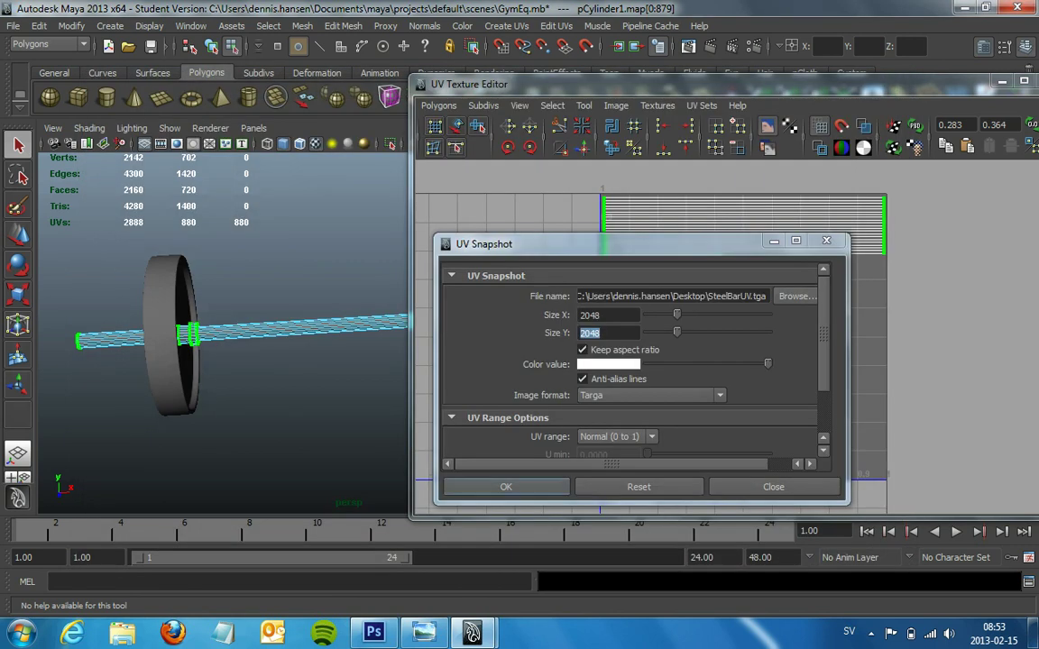
Export the snapshot, then pick SteelBarUV.tga on the Windows desktop.
{"action": "left_click", "coordinate": [506, 487]}
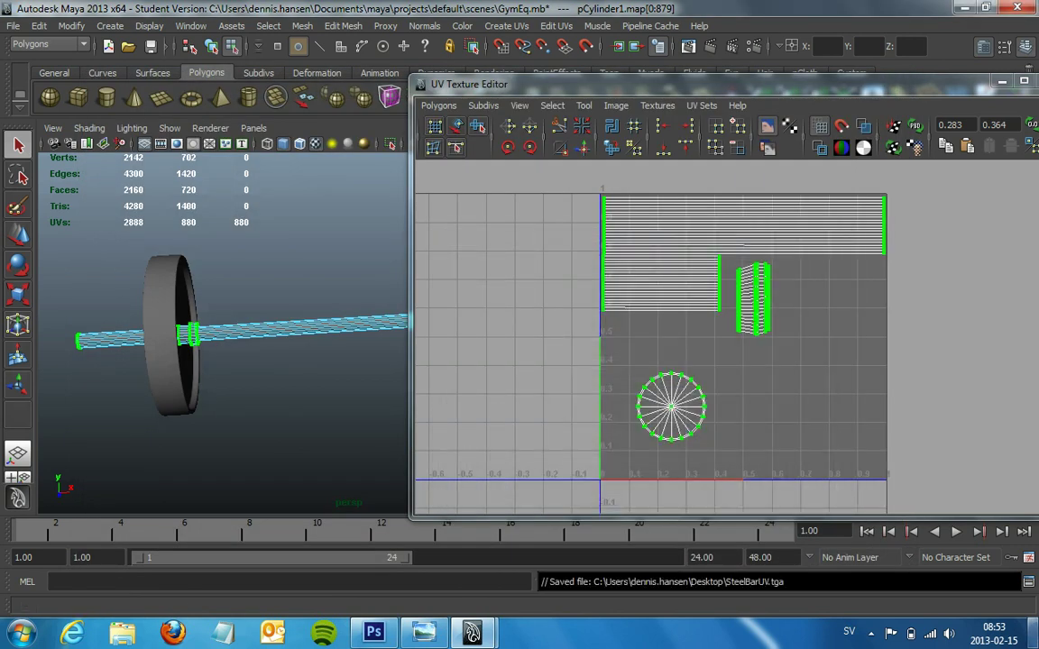
{"action": "key", "text": "super+d"}
{"action": "left_click", "coordinate": [291, 383]}
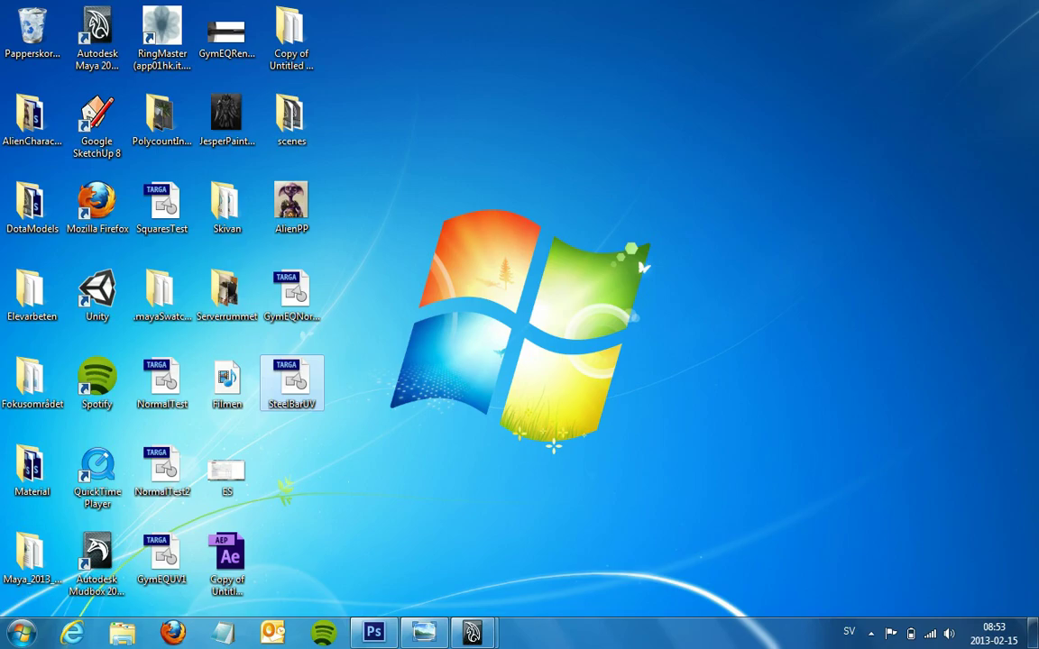
Open SteelBarUV.tga and merge the two NormalTest2 pattern layers into one.
{"action": "key", "text": "Return"}
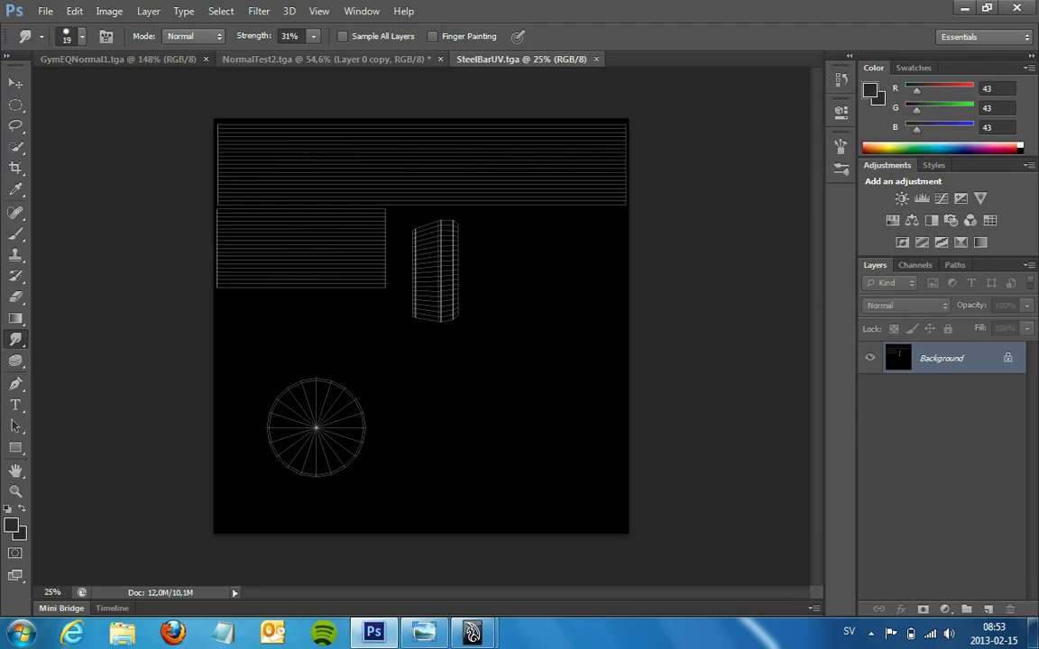
{"action": "left_click", "coordinate": [297, 58]}
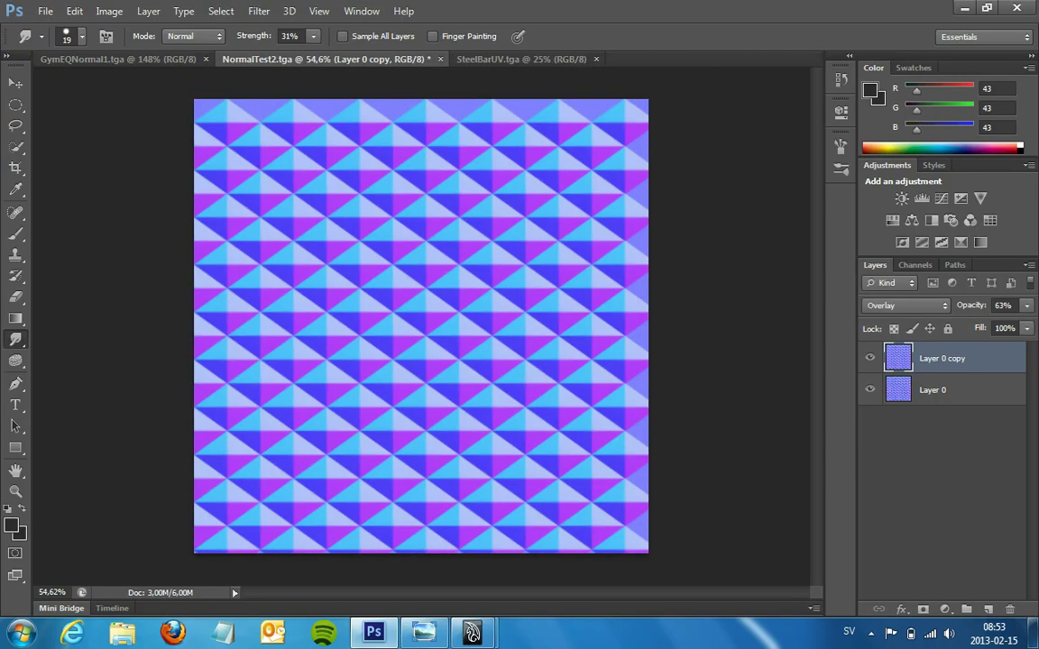
{"action": "left_click", "coordinate": [932, 390], "text": "shift"}
{"action": "right_click", "coordinate": [946, 375]}
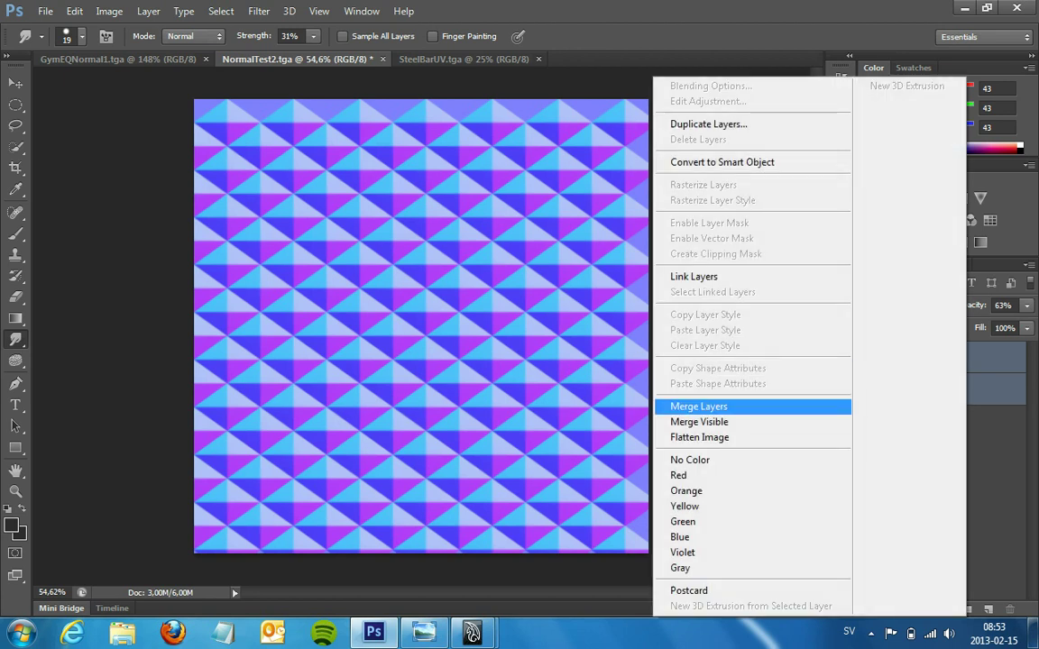
{"action": "left_click", "coordinate": [695, 405]}
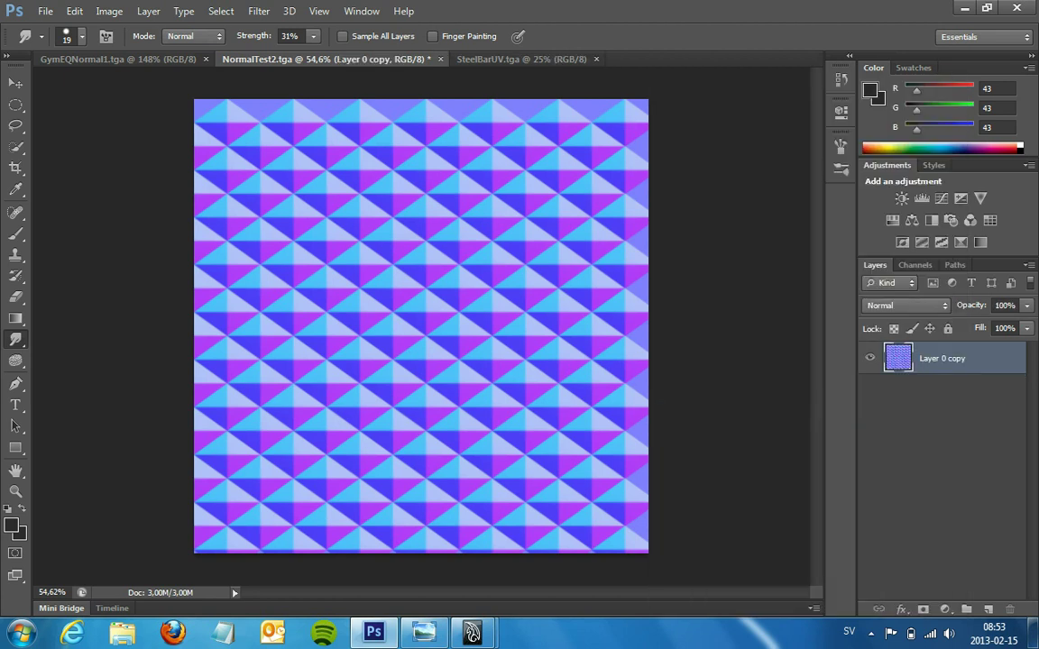
Select the whole pattern and paste it into SteelBarUV as a new layer.
{"action": "key", "text": "ctrl+a"}
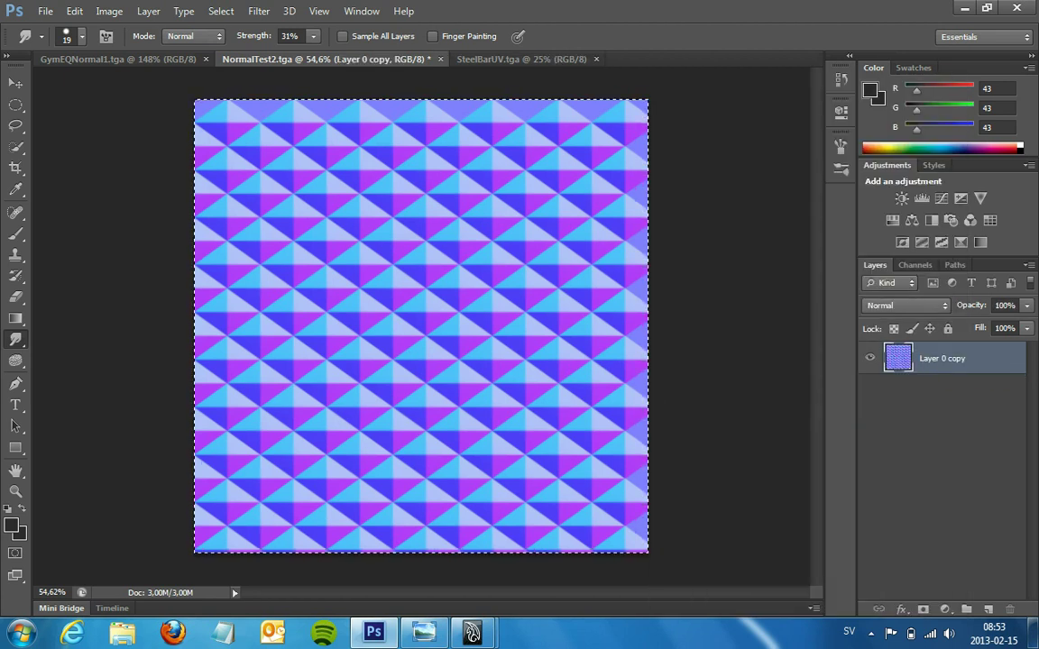
{"action": "key", "text": "ctrl+Tab"}
{"action": "key", "text": "ctrl+v"}
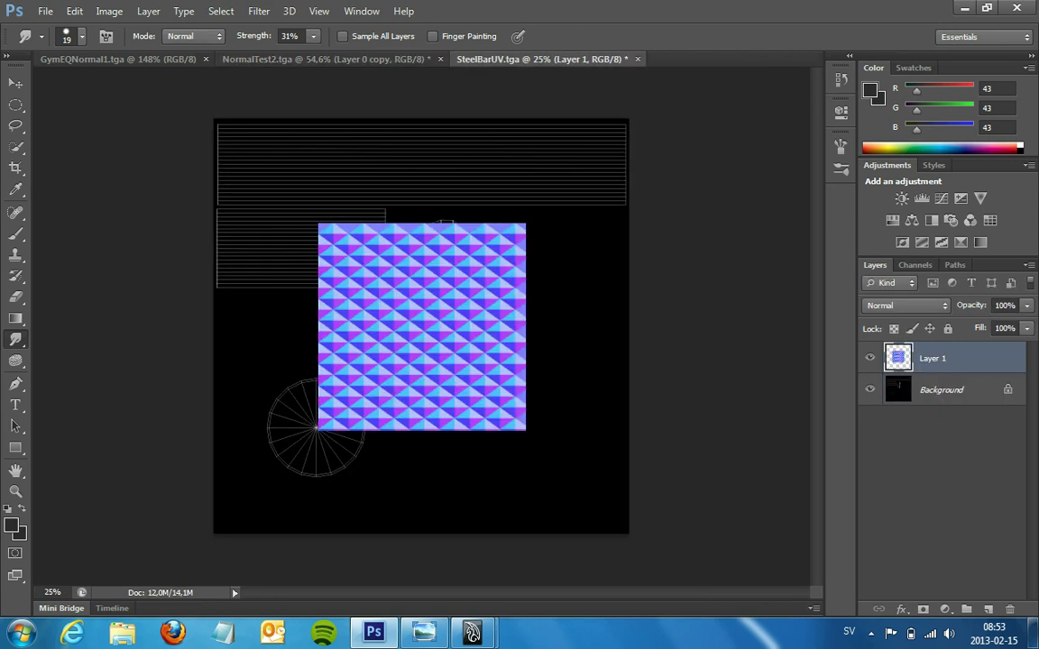
{"action": "scroll", "coordinate": [391, 240], "scroll_direction": "up", "scroll_amount": 1, "text": "alt"}
{"action": "scroll", "coordinate": [391, 240], "scroll_direction": "up", "scroll_amount": 5, "text": "alt"}
{"action": "scroll", "coordinate": [391, 239], "scroll_direction": "up", "scroll_amount": 4, "text": "alt"}
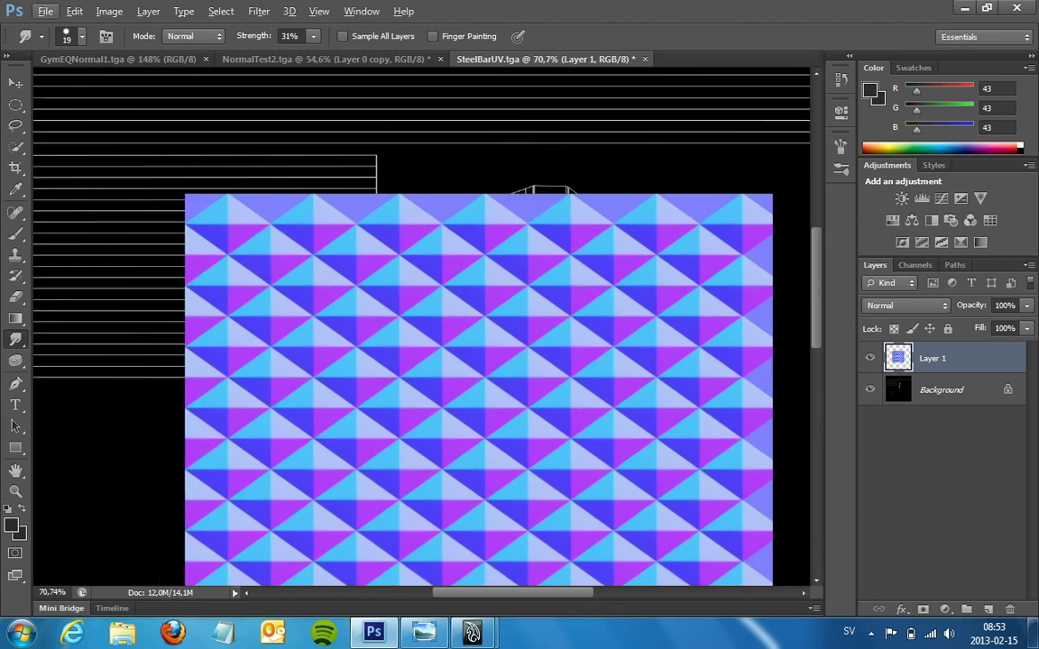
With the Brush tool, sample the flat 128,128,255 blue as the foreground colour.
{"action": "key", "text": "b"}
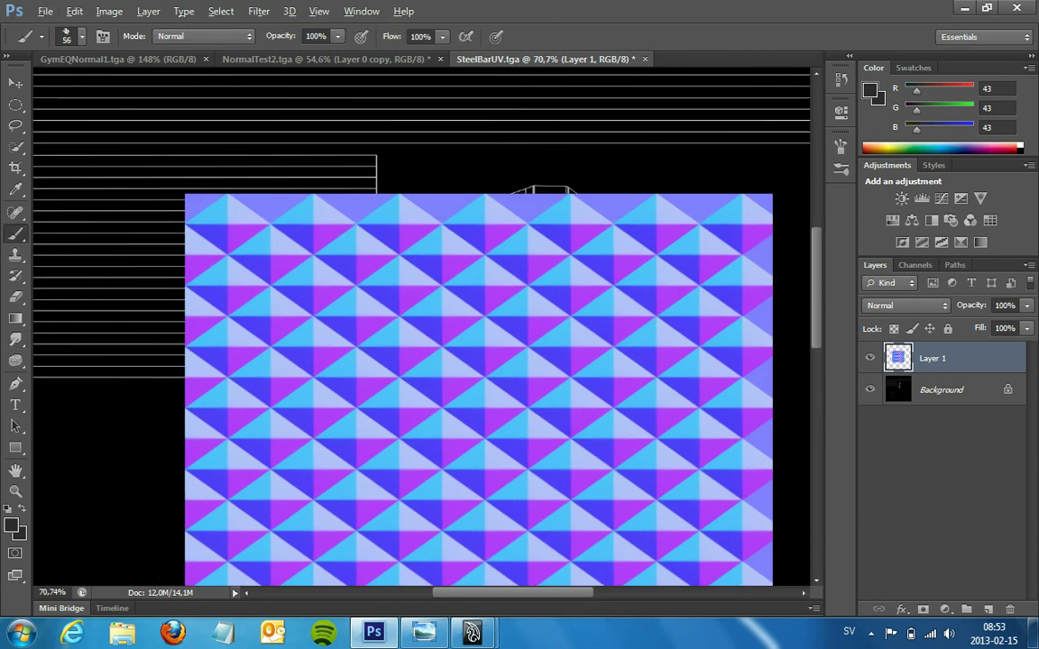
{"action": "left_click", "coordinate": [397, 194], "text": "alt"}
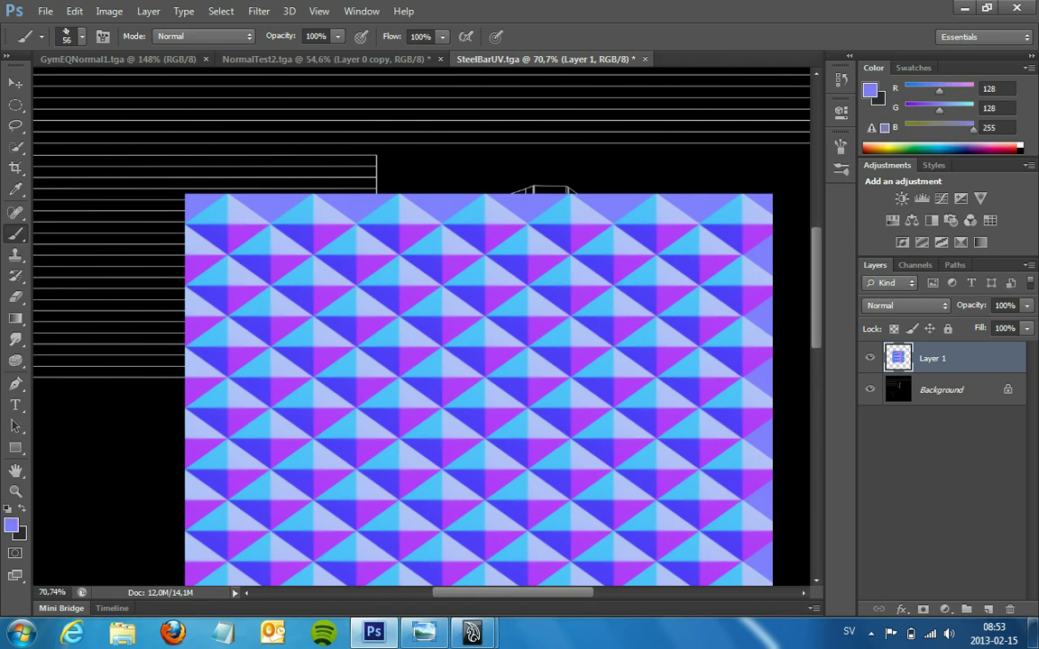
{"action": "scroll", "coordinate": [506, 231], "scroll_direction": "down", "scroll_amount": 2, "text": "alt"}
{"action": "scroll", "coordinate": [506, 231], "scroll_direction": "down", "scroll_amount": 1, "text": "alt"}
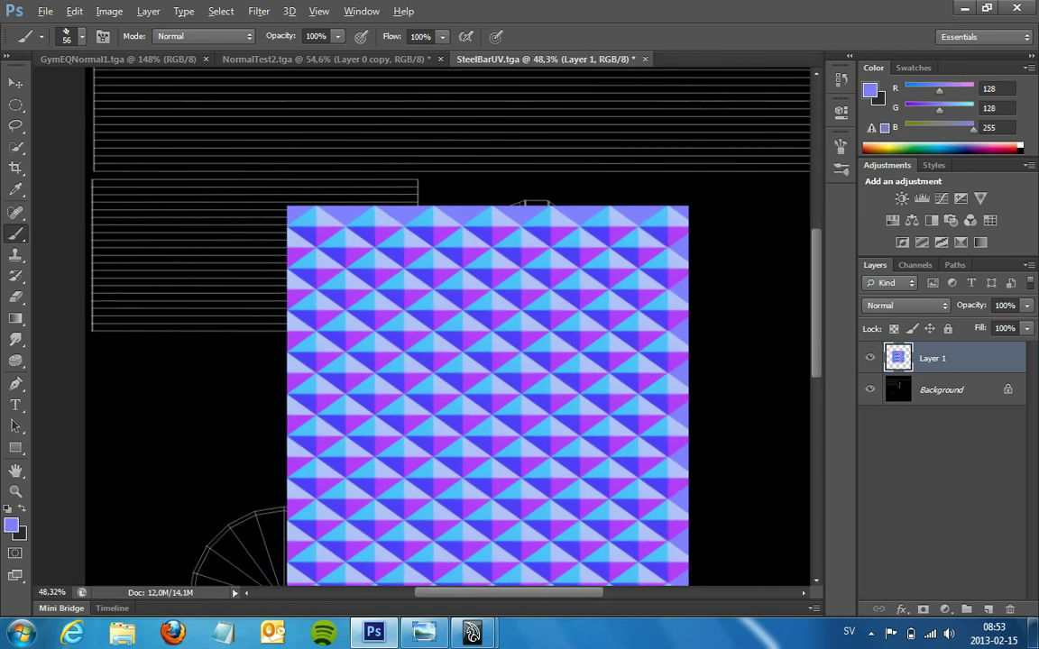
{"action": "scroll", "coordinate": [506, 230], "scroll_direction": "down", "scroll_amount": 1, "text": "alt"}
{"action": "scroll", "coordinate": [496, 218], "scroll_direction": "up", "scroll_amount": 1, "text": "alt"}
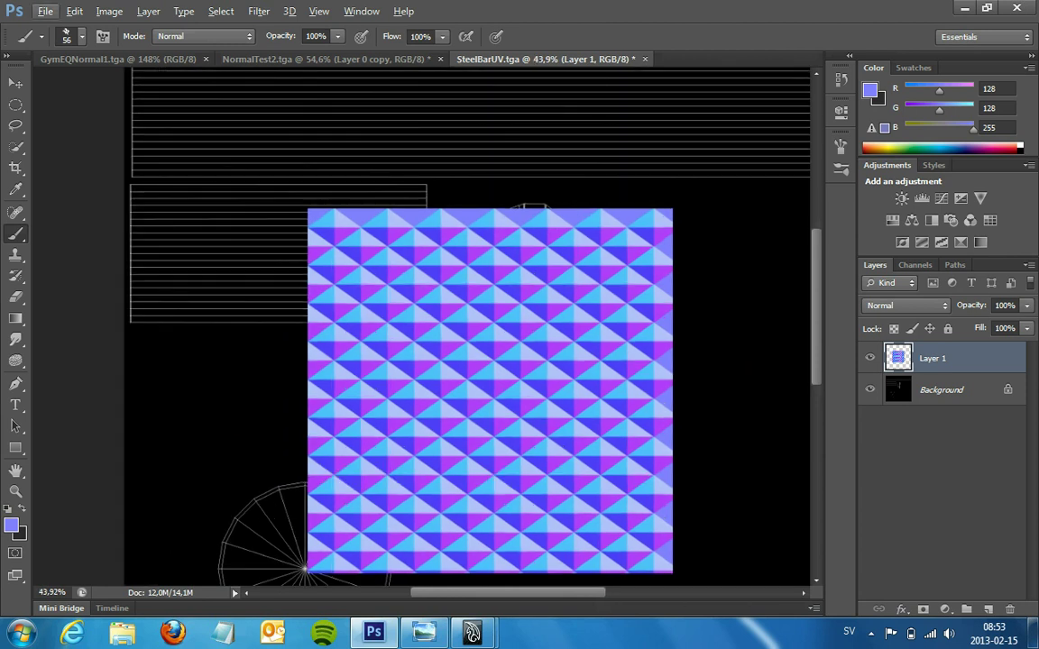
Add a new layer and fill it with the flat 128,128,255 foreground blue.
{"action": "left_click", "coordinate": [989, 610]}
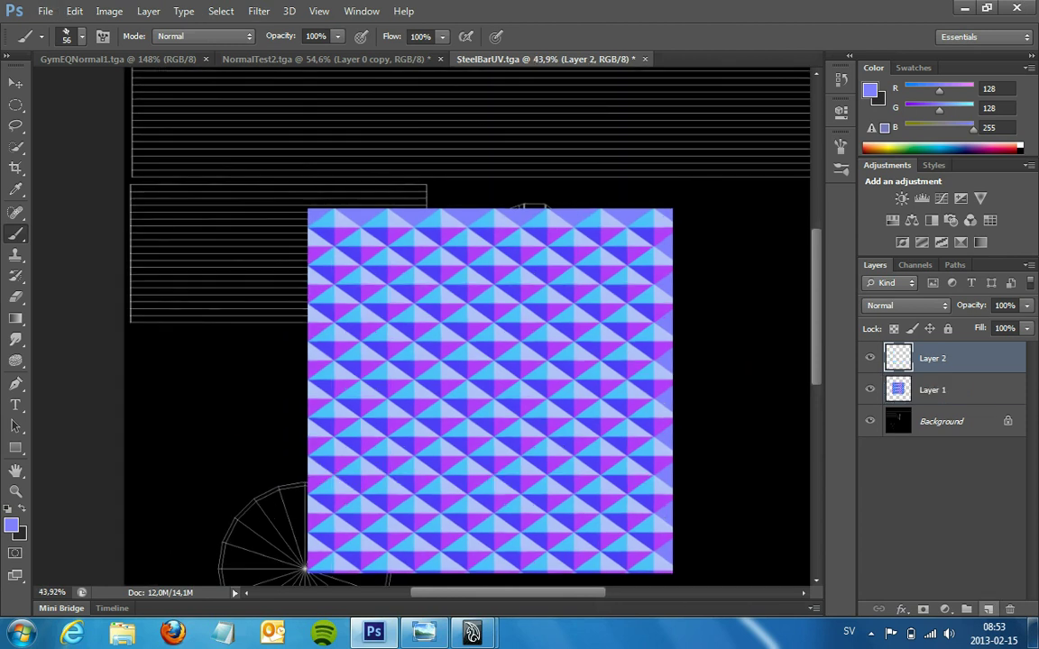
{"action": "left_click", "coordinate": [44, 11]}
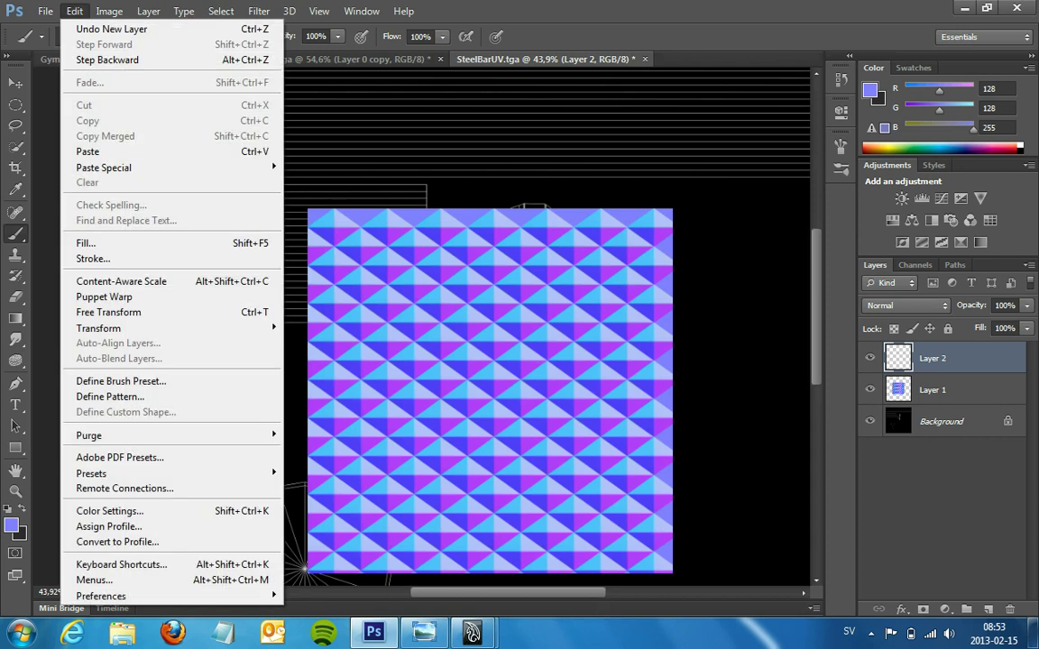
{"action": "left_click", "coordinate": [85, 242]}
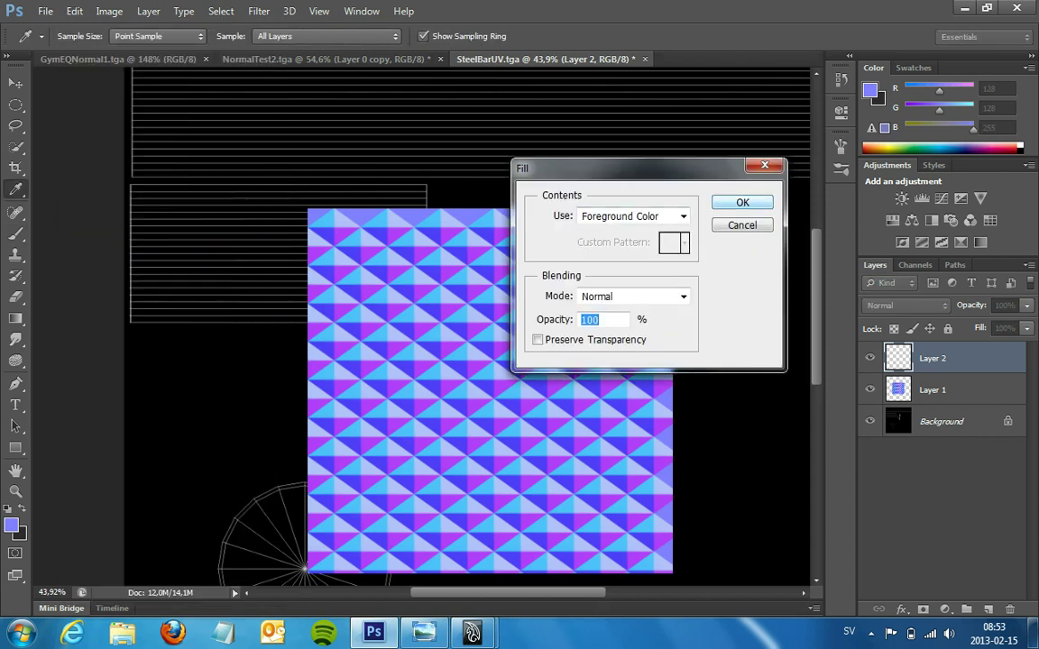
{"action": "key", "text": "Return"}
Fit the image on screen and convert the locked Background into Layer 0, starting its rename.
{"action": "key", "text": "ctrl+0"}
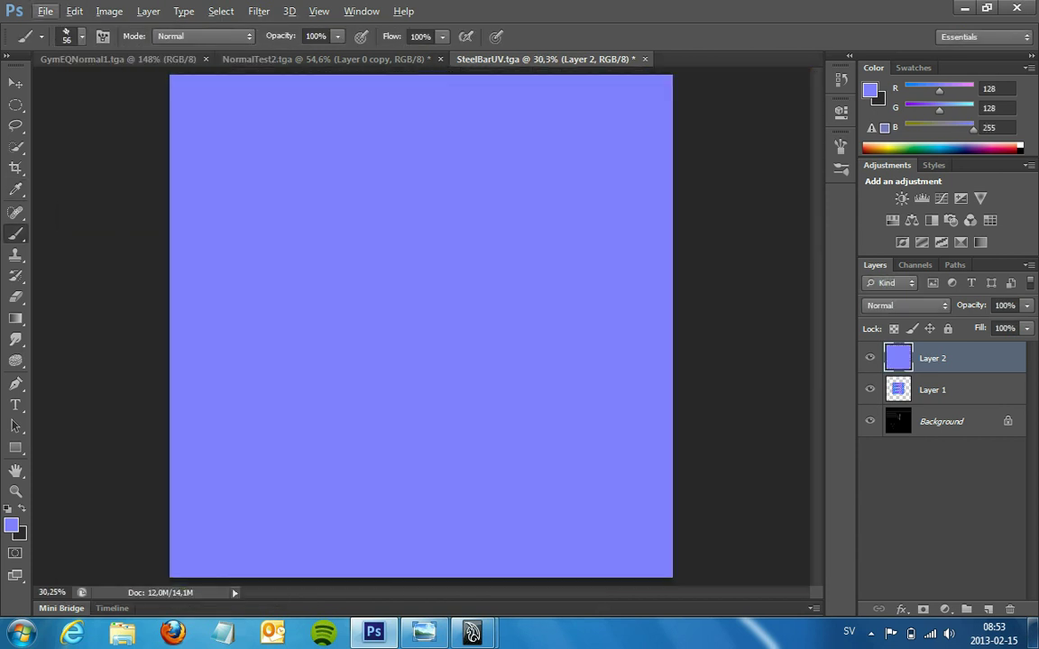
{"action": "double_click", "coordinate": [942, 421]}
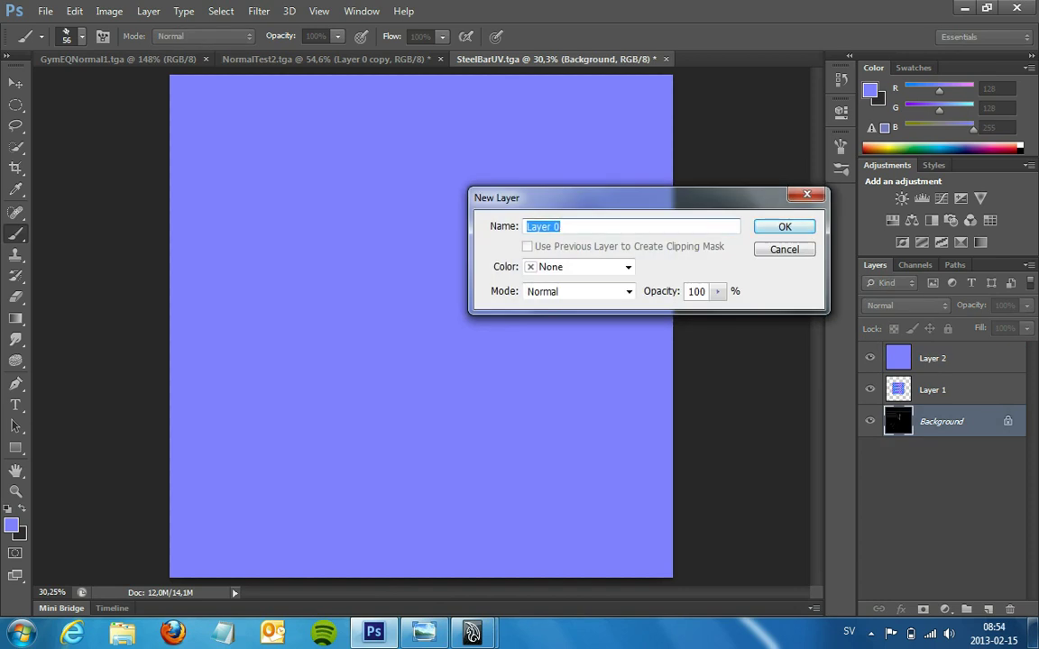
{"action": "key", "text": "Return"}
{"action": "double_click", "coordinate": [933, 421]}
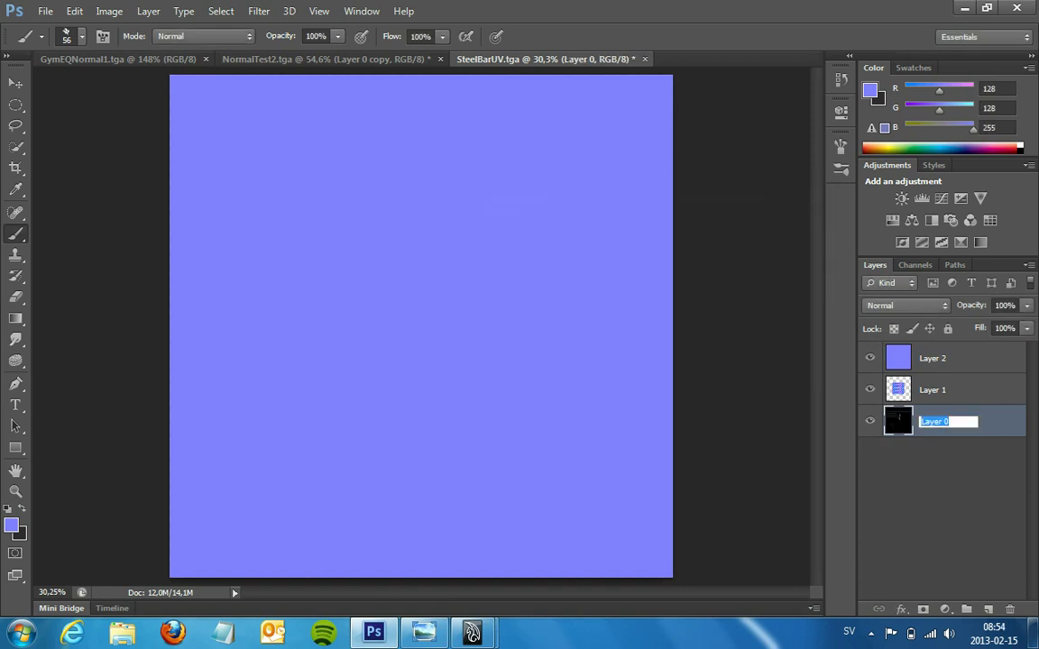
Name the layers UV, NormalSource and BG.
{"action": "type", "text": "UV"}
{"action": "key", "text": "Return"}
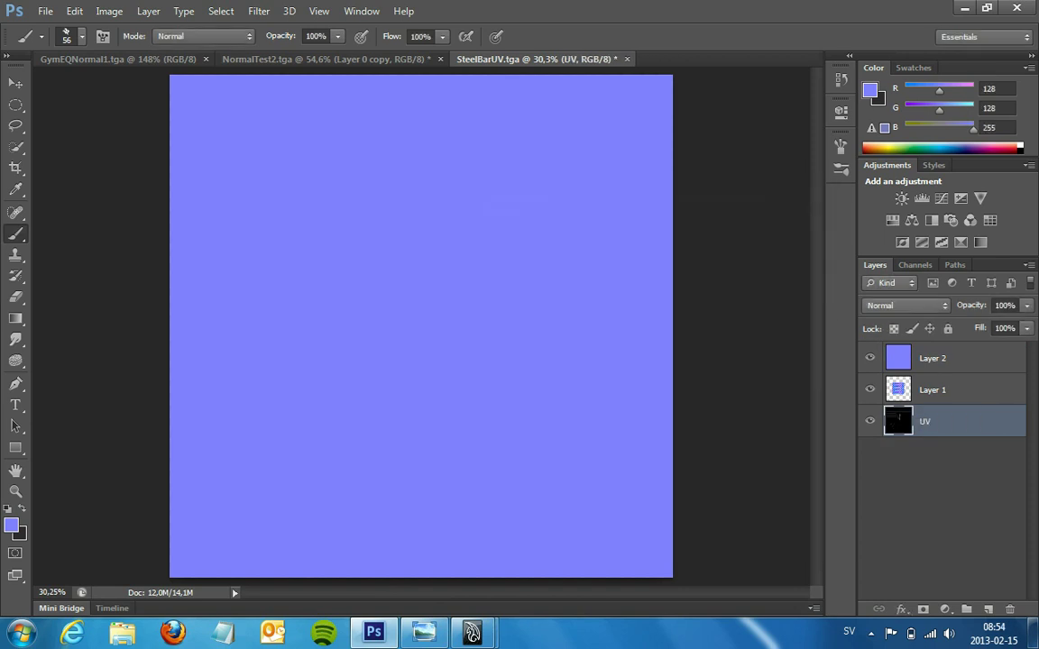
{"action": "double_click", "coordinate": [933, 390]}
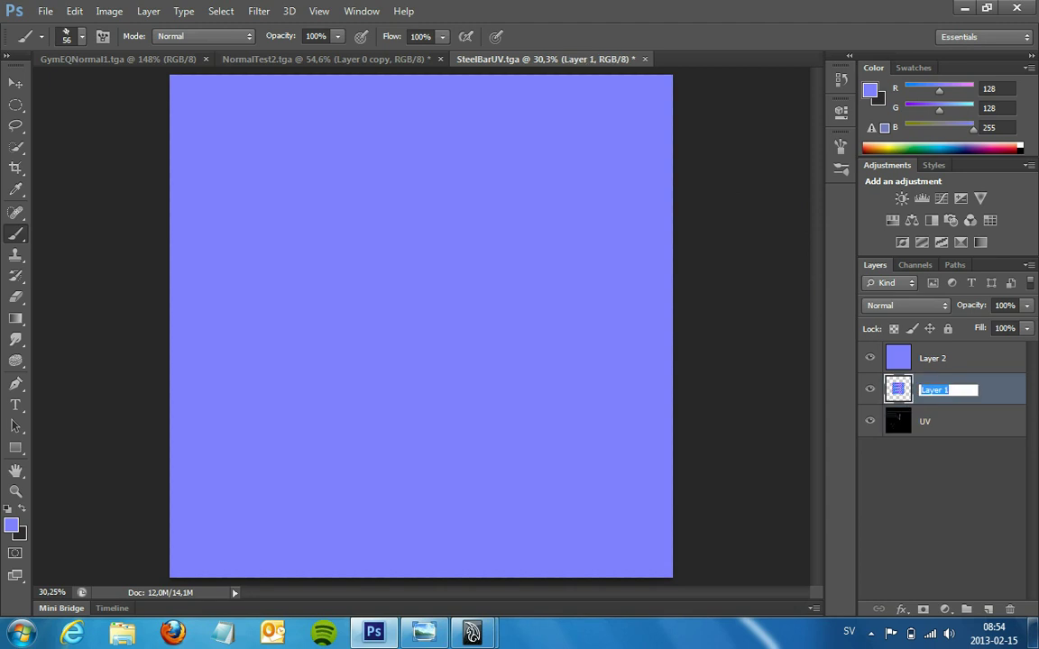
{"action": "type", "text": "NormalScource"}
{"action": "key", "text": "Return"}
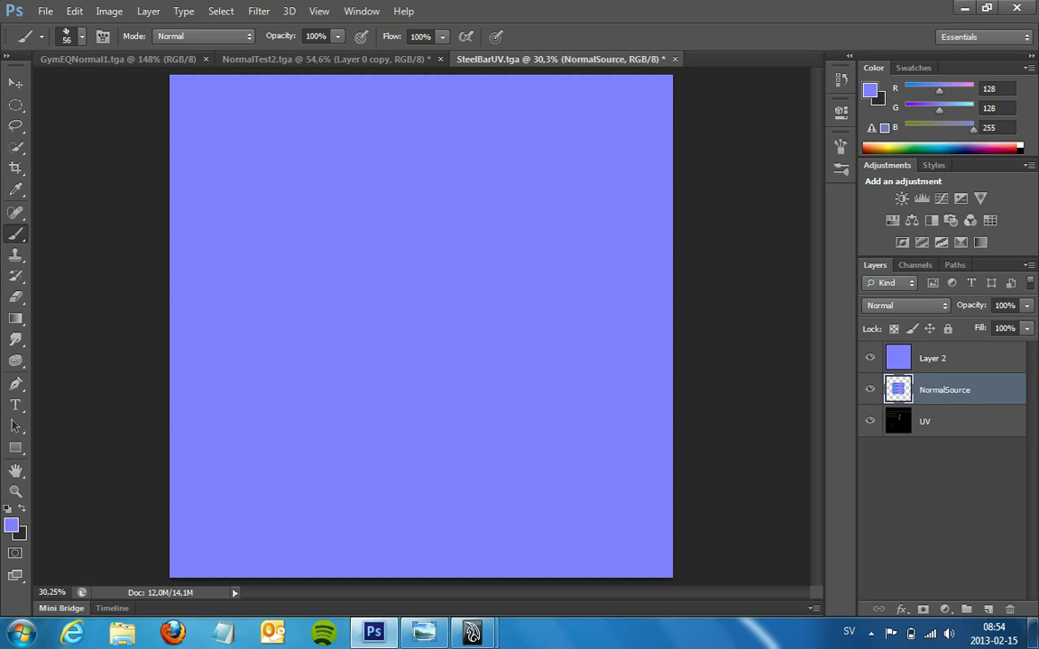
{"action": "left_click", "coordinate": [933, 358]}
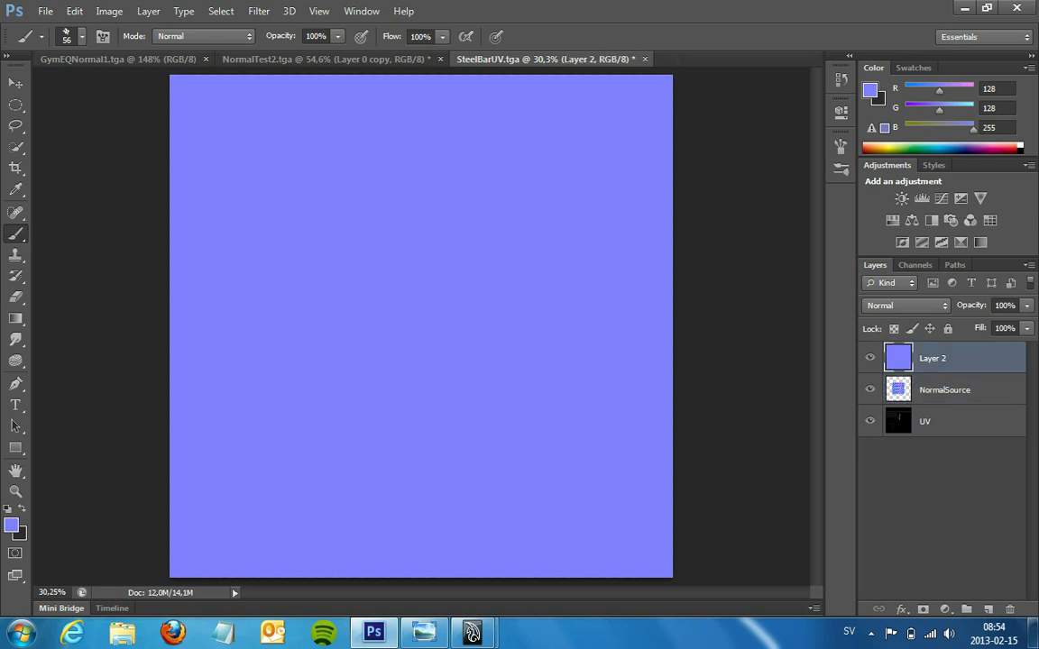
{"action": "double_click", "coordinate": [932, 358]}
{"action": "type", "text": "BG"}
{"action": "key", "text": "Return"}
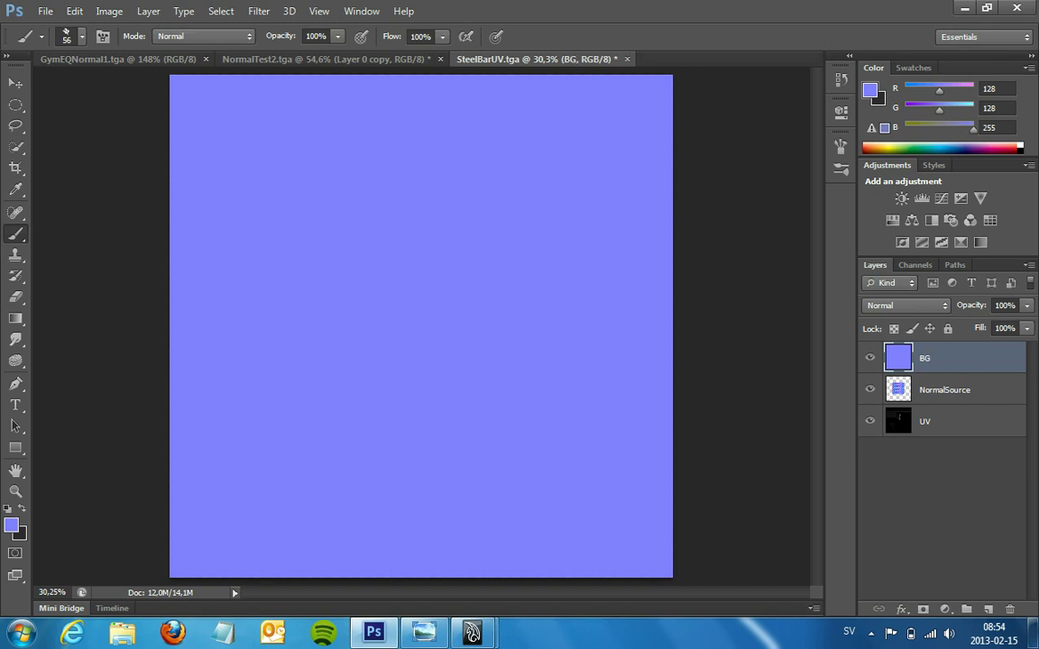
Move BG to the bottom and UV to the top, and set UV to Screen blend mode.
{"action": "left_click_drag", "start_coordinate": [938, 358], "coordinate": [938, 435]}
{"action": "left_click_drag", "start_coordinate": [929, 389], "coordinate": [929, 347]}
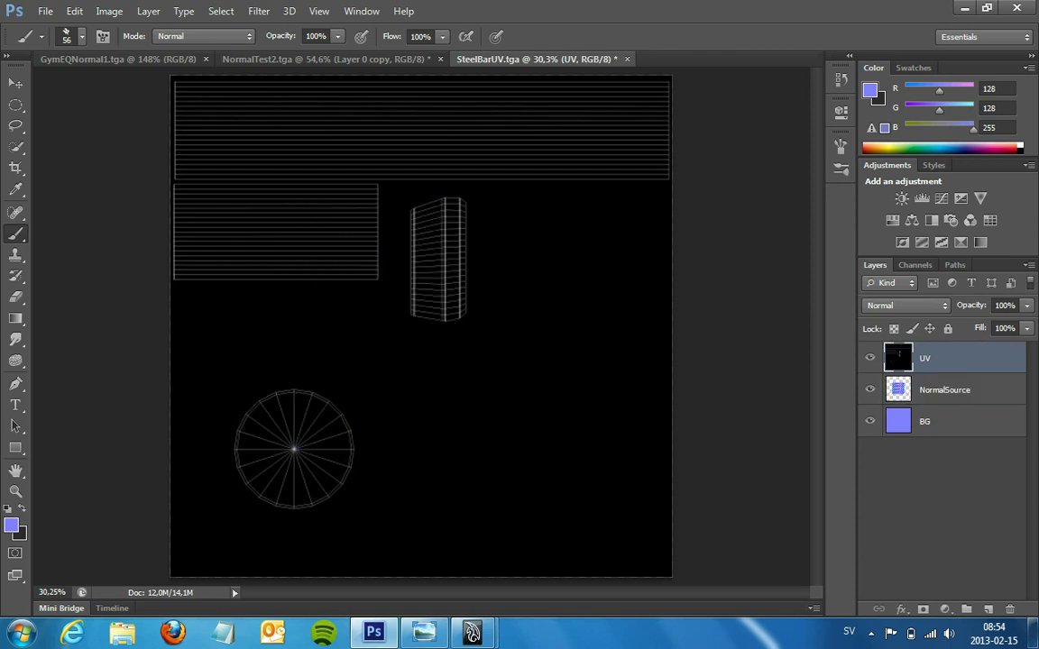
{"action": "left_click", "coordinate": [906, 305]}
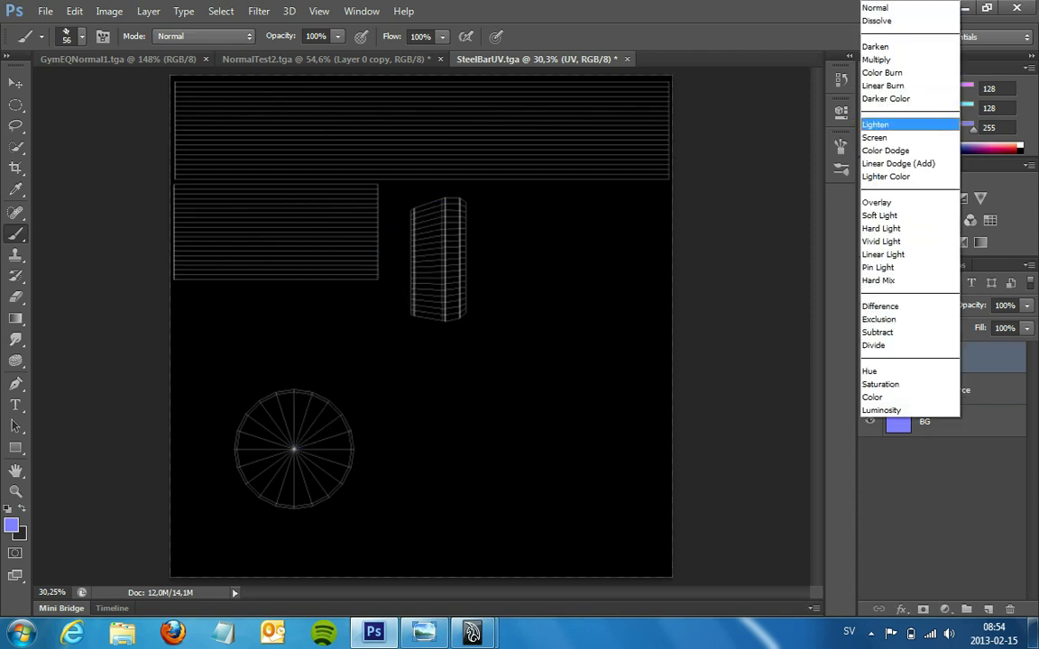
{"action": "left_click", "coordinate": [874, 137]}
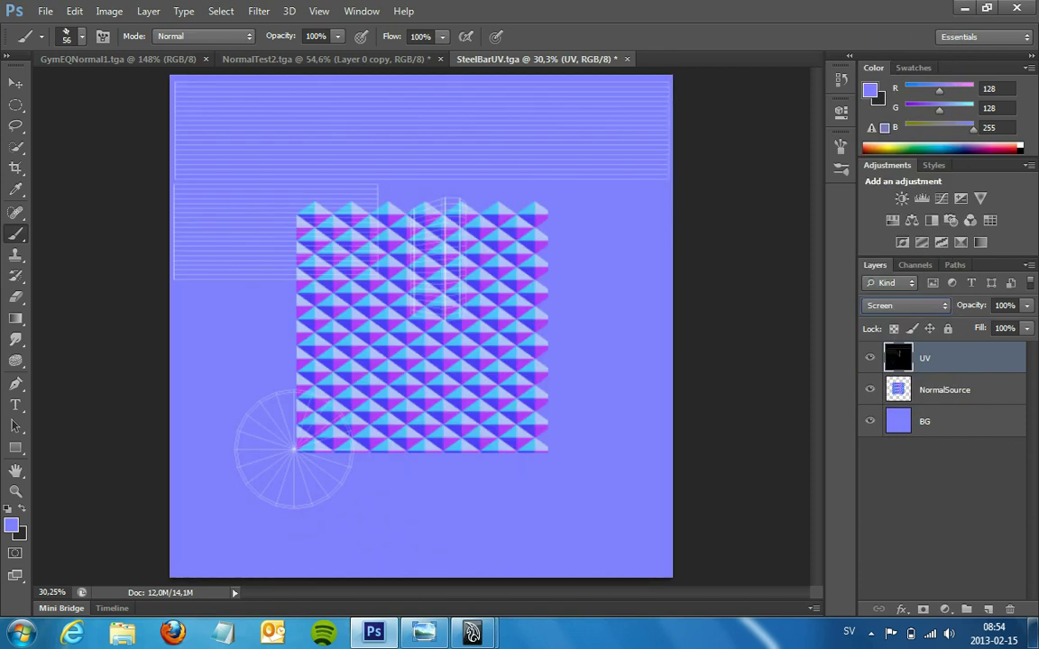
{"action": "left_click", "coordinate": [956, 421]}
{"action": "left_click", "coordinate": [944, 390]}
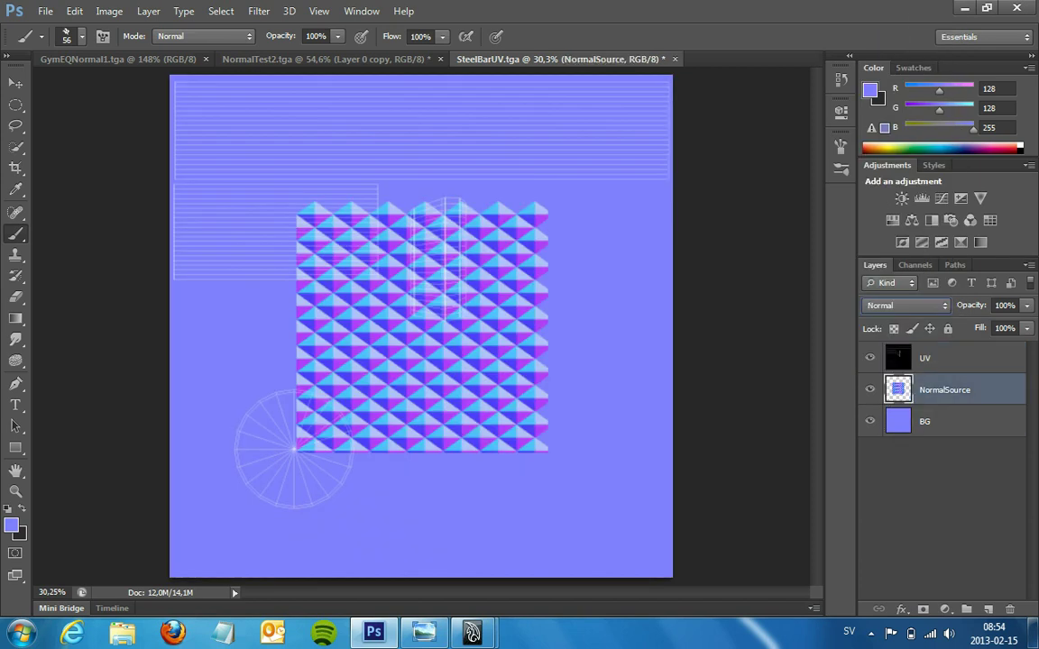
{"action": "left_click_drag", "start_coordinate": [944, 390], "coordinate": [944, 390]}
{"action": "key", "text": "ctrl+t"}
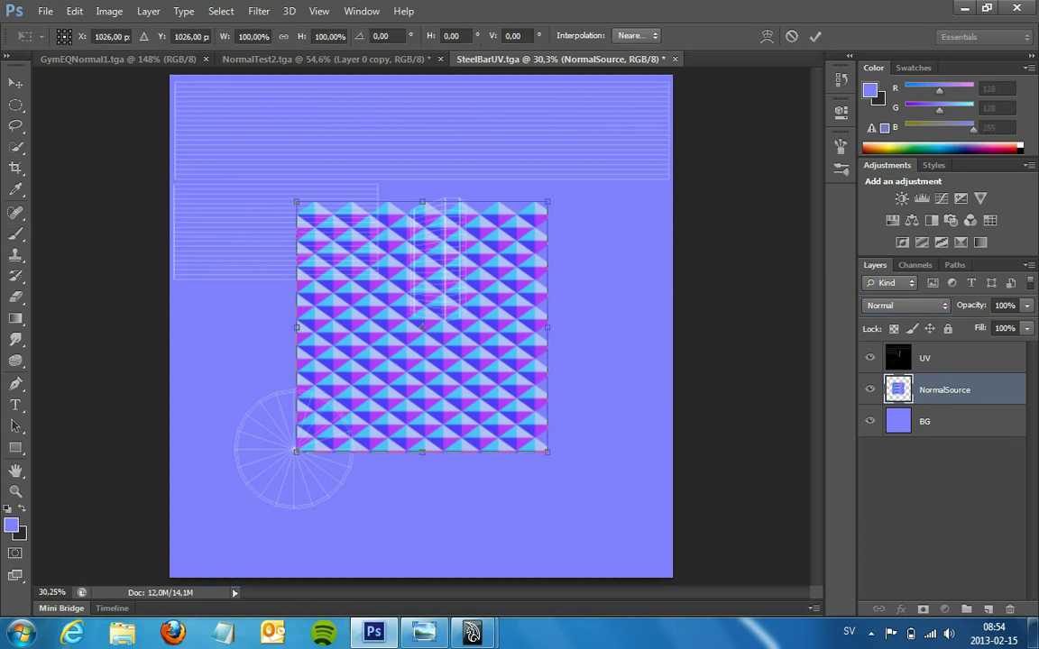
{"action": "mouse_move", "coordinate": [552, 197]}
{"action": "left_mouse_down"}
{"action": "mouse_move", "coordinate": [424, 147]}
{"action": "mouse_move", "coordinate": [401, 153]}
{"action": "mouse_move", "coordinate": [424, 149]}
{"action": "left_mouse_up"}
{"action": "scroll", "coordinate": [415, 199], "scroll_direction": "up", "scroll_amount": 1, "text": "alt"}
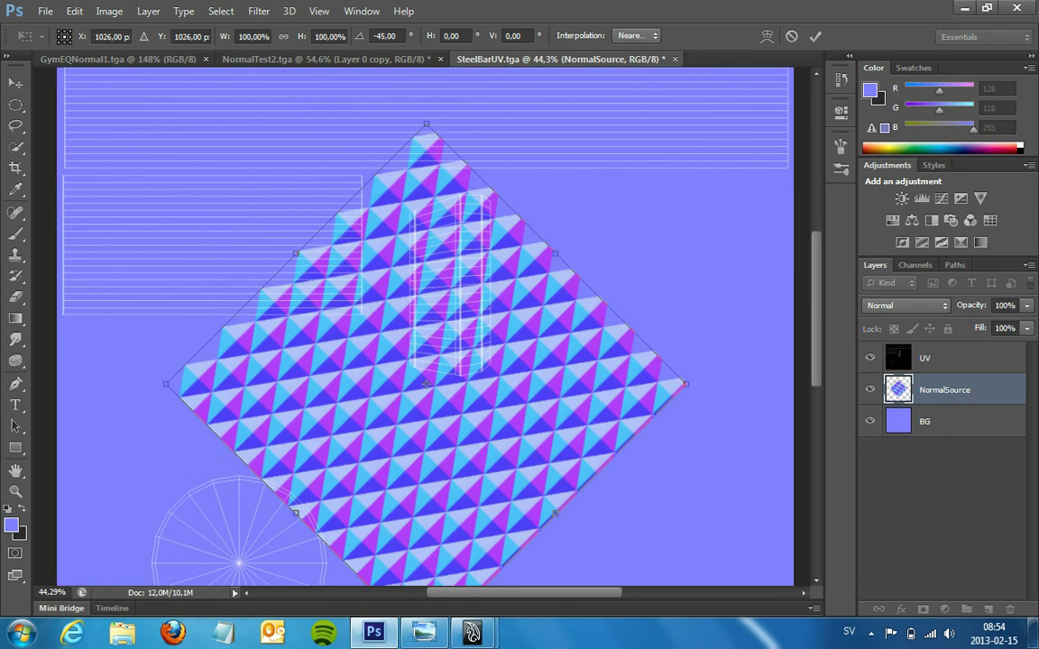
{"action": "scroll", "coordinate": [415, 198], "scroll_direction": "up", "scroll_amount": 1, "text": "alt"}
{"action": "scroll", "coordinate": [418, 214], "scroll_direction": "down", "scroll_amount": 1, "text": "alt"}
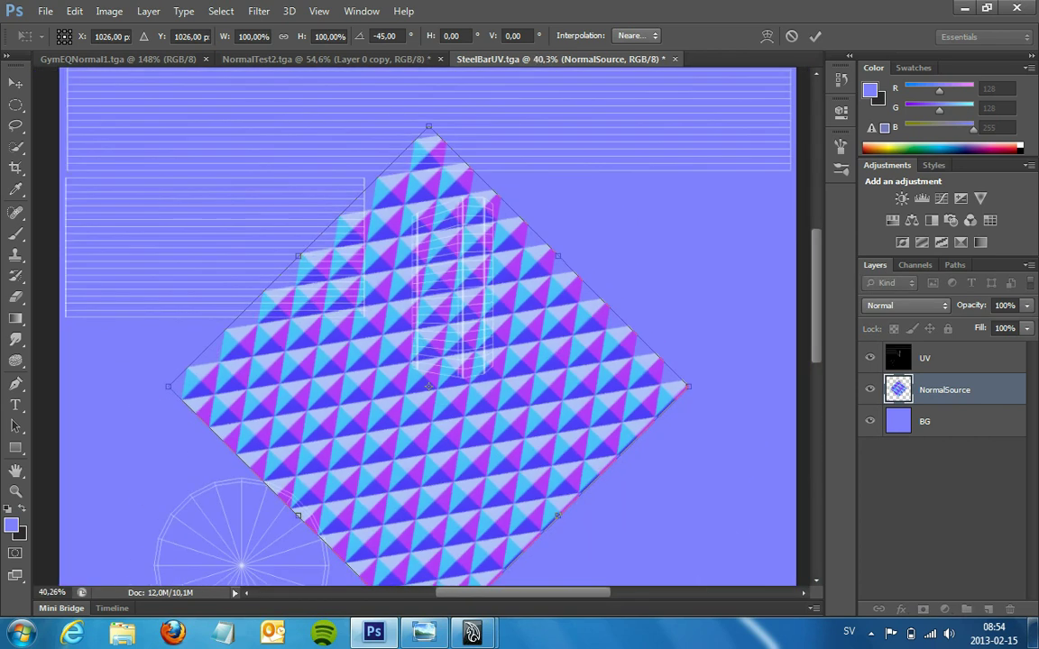
{"action": "scroll", "coordinate": [418, 214], "scroll_direction": "down", "scroll_amount": 1, "text": "alt"}
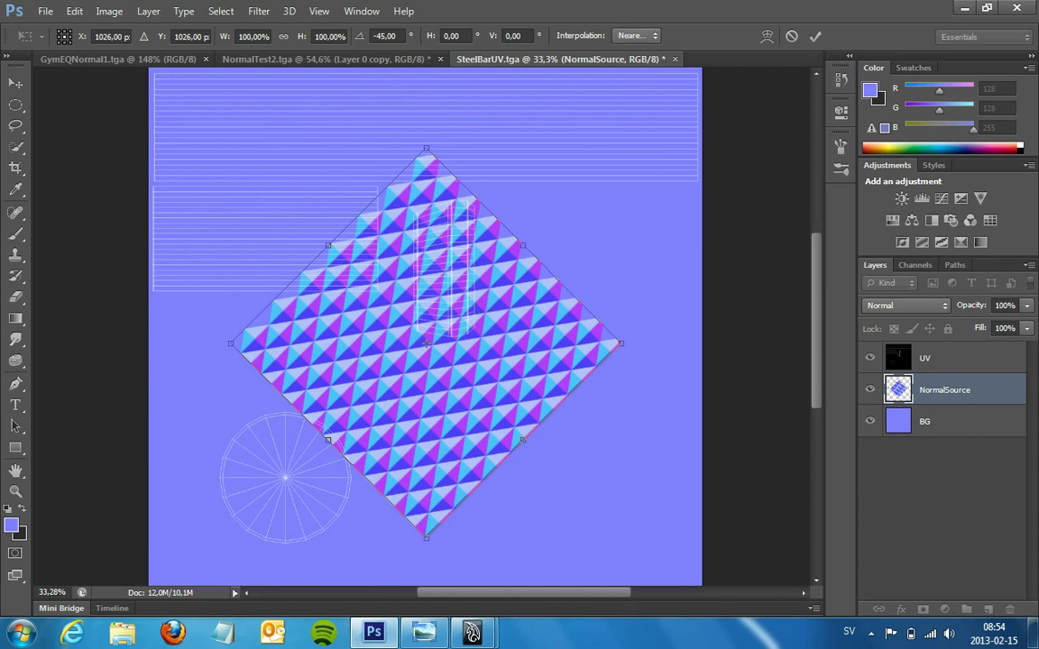
{"action": "left_click", "coordinate": [424, 633]}
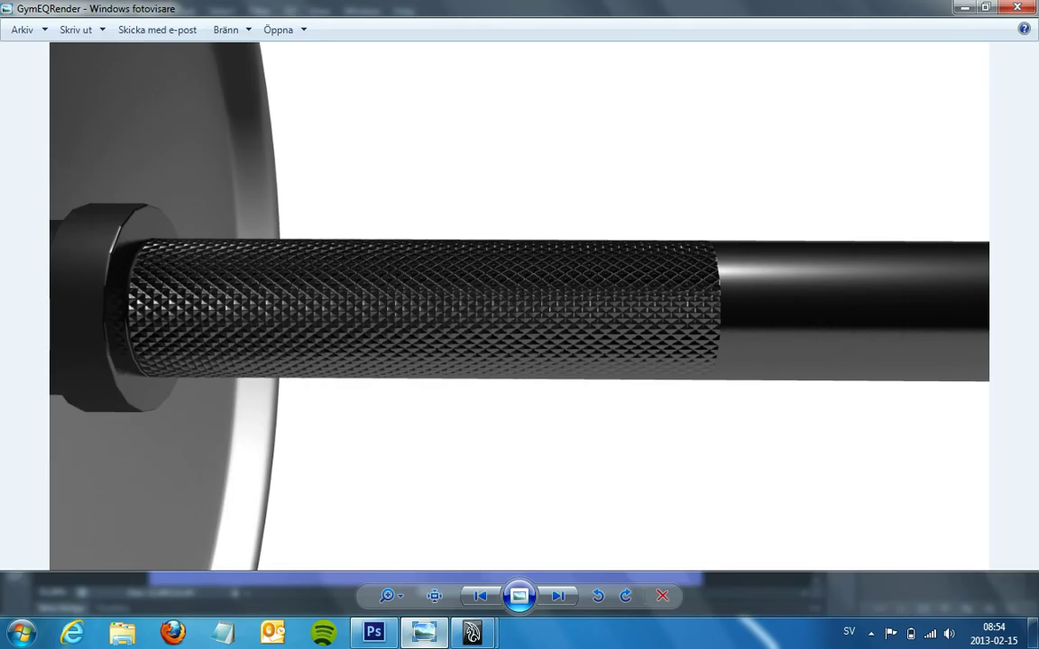
{"action": "key", "text": "alt+Tab"}
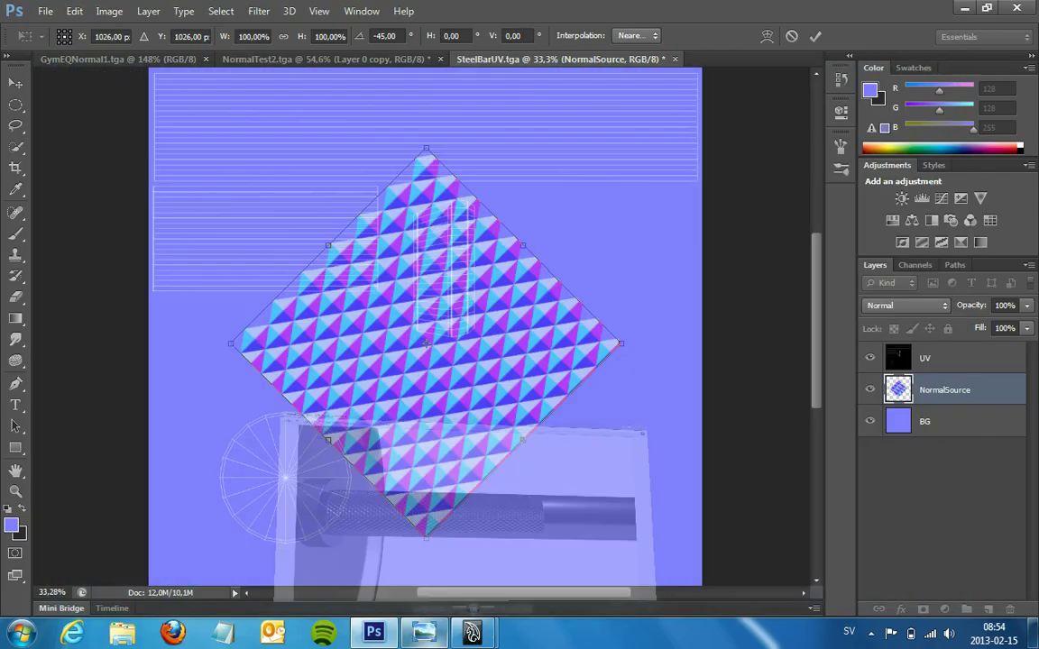
{"action": "left_click_drag", "start_coordinate": [439, 151], "coordinate": [532, 185], "text": "shift"}
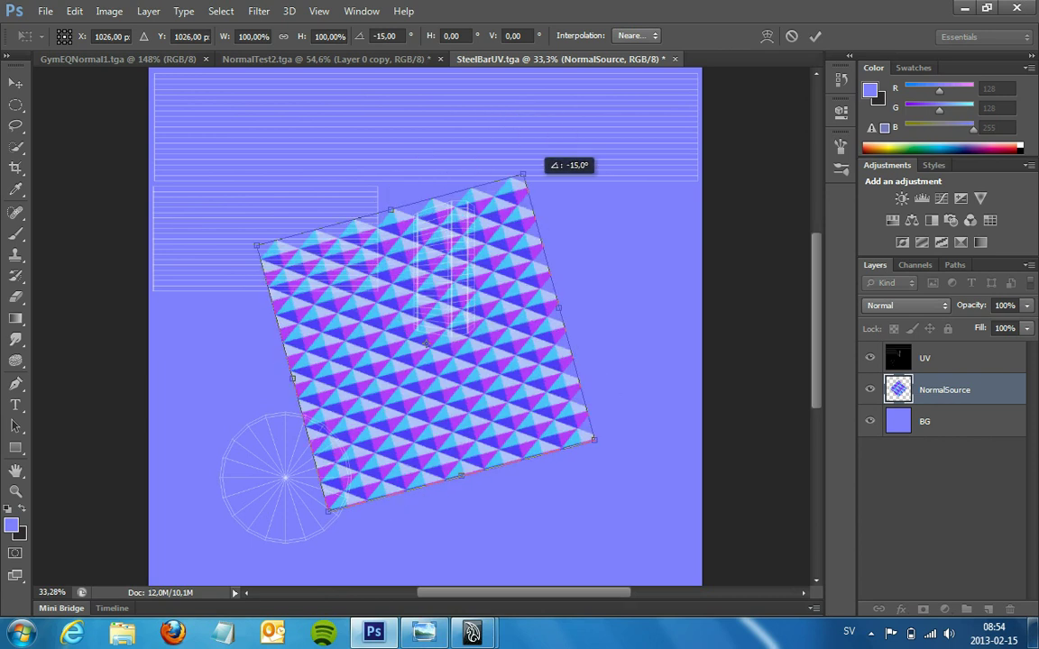
{"action": "scroll", "coordinate": [424, 325], "scroll_direction": "down", "scroll_amount": 2, "text": "alt"}
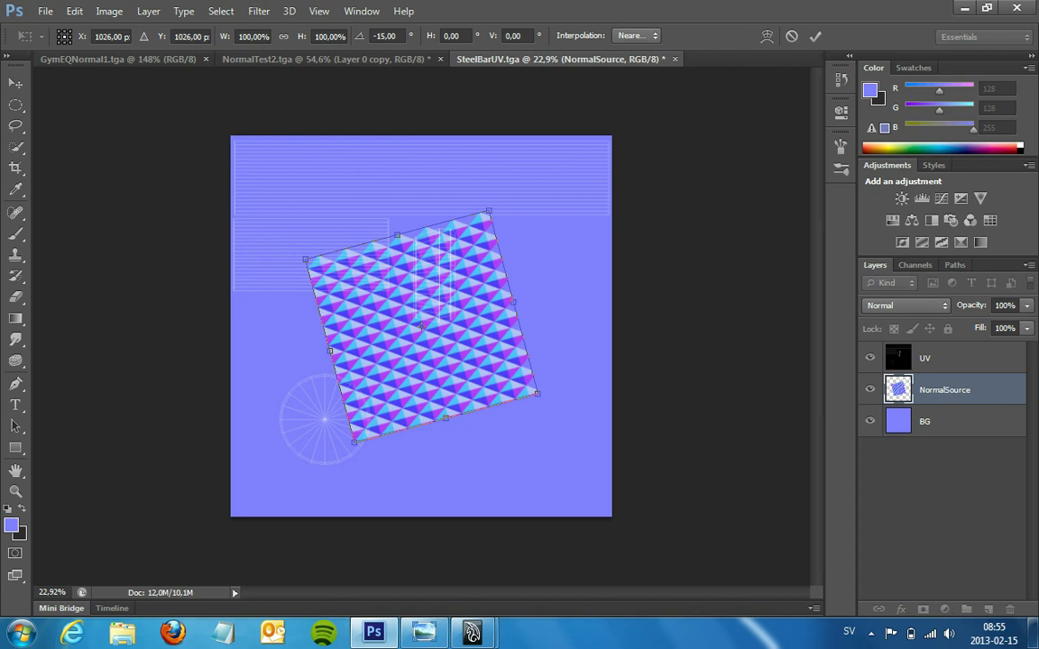
{"action": "key", "text": "Escape"}
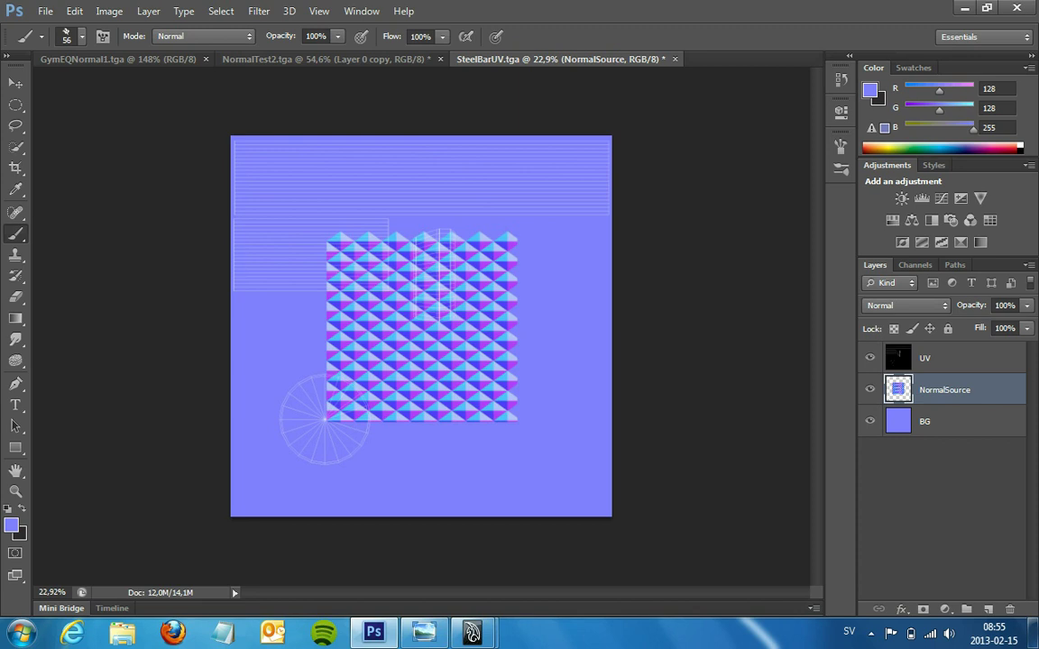
{"action": "key", "text": "v"}
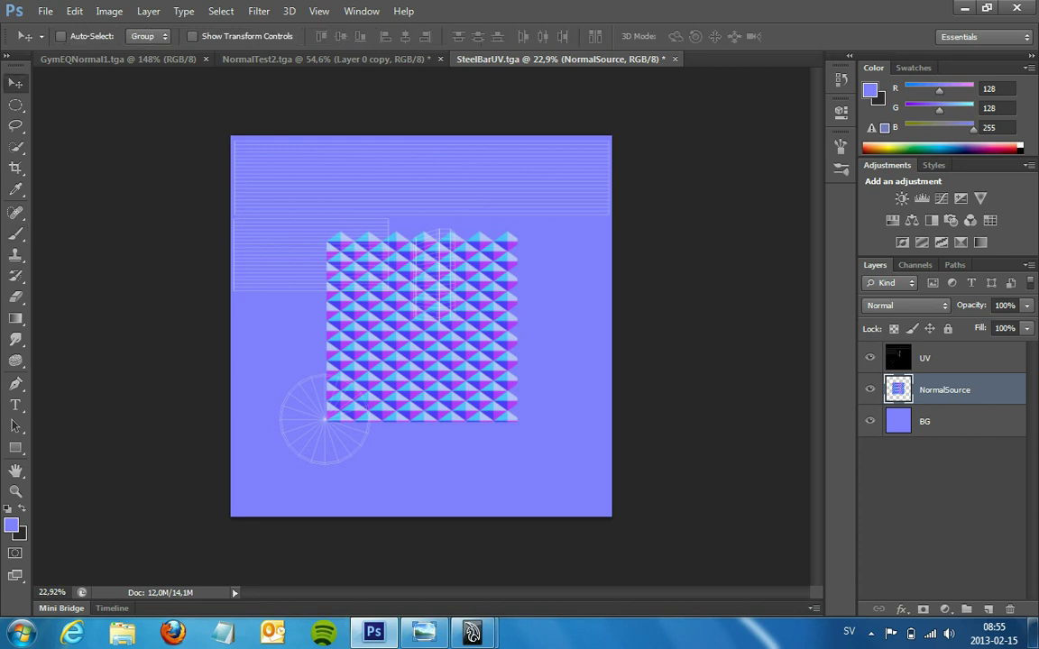
Duplicate the NormalSource layer and hide the original.
{"action": "left_click_drag", "start_coordinate": [944, 389], "coordinate": [944, 600]}
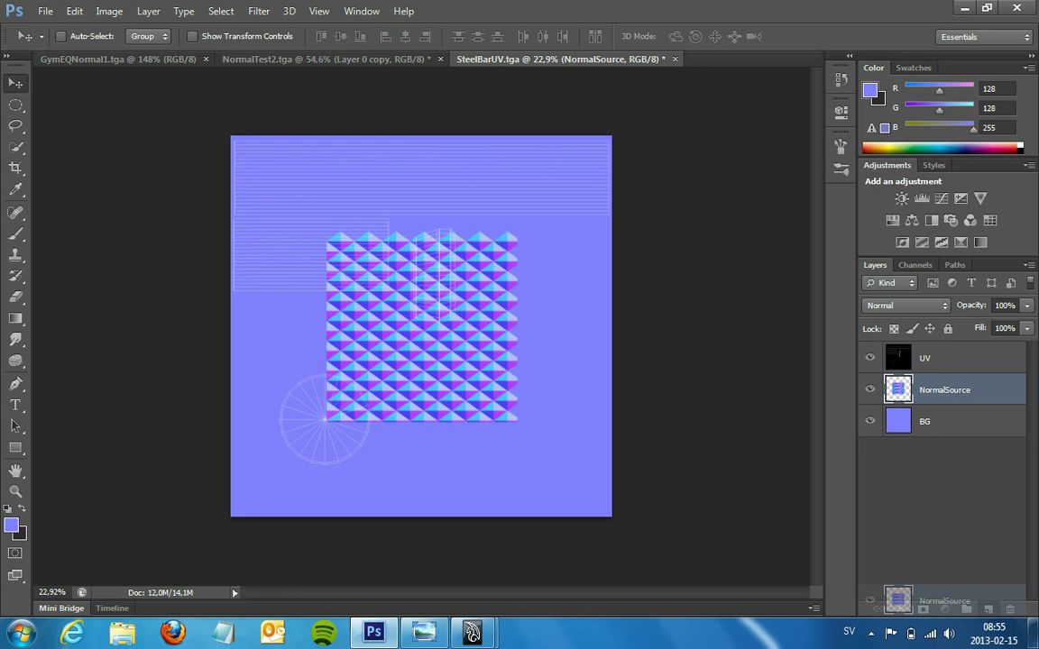
{"action": "left_click_drag", "start_coordinate": [944, 601], "coordinate": [989, 609]}
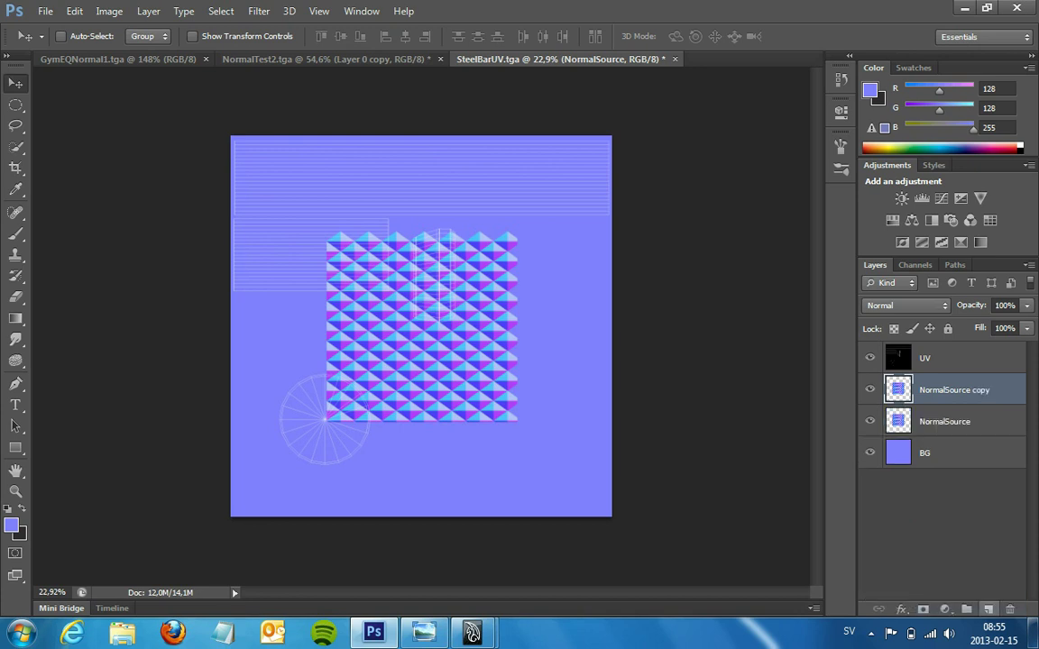
{"action": "left_click", "coordinate": [869, 421]}
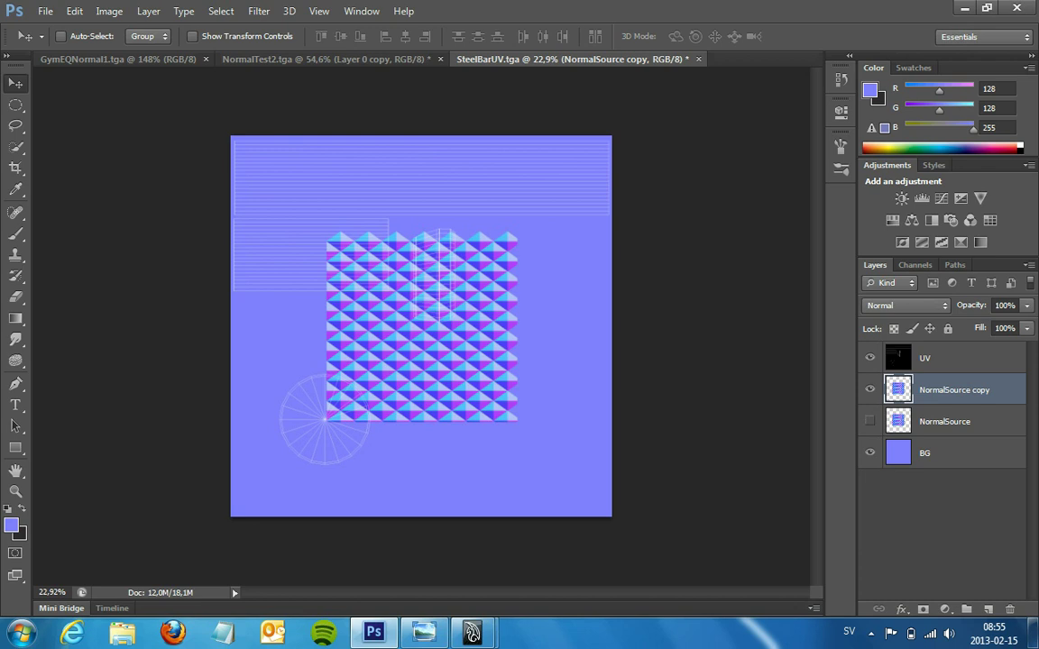
Free Transform the copy down to about 46% with Nearest Neighbor resampling.
{"action": "key", "text": "ctrl+t"}
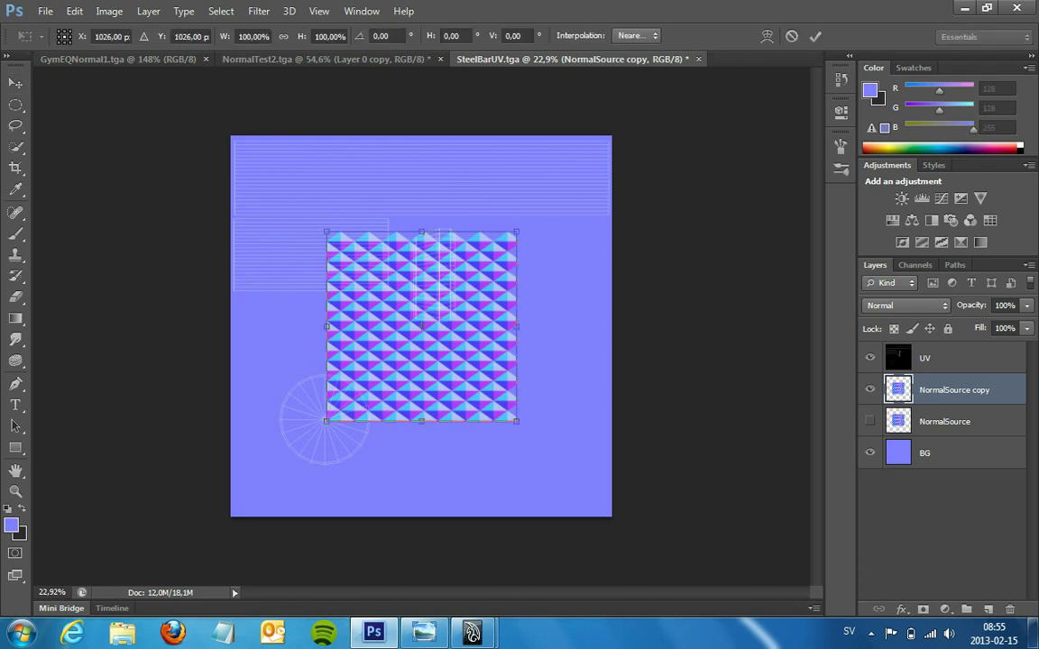
{"action": "left_click_drag", "start_coordinate": [516, 232], "coordinate": [436, 271], "text": "shift"}
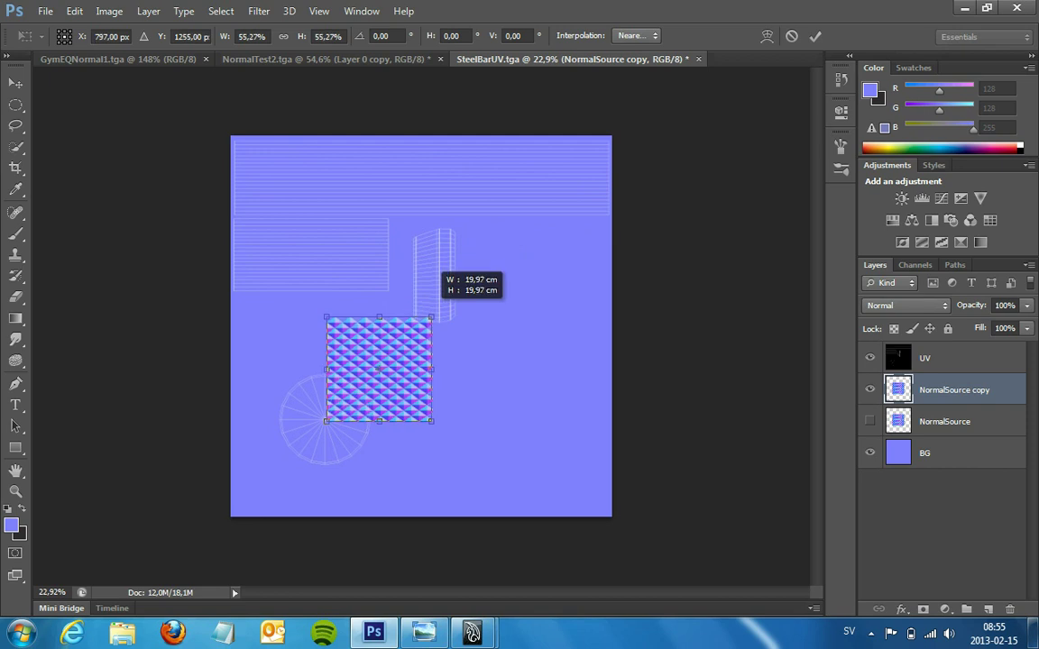
{"action": "left_click_drag", "start_coordinate": [433, 315], "coordinate": [414, 333], "text": "shift"}
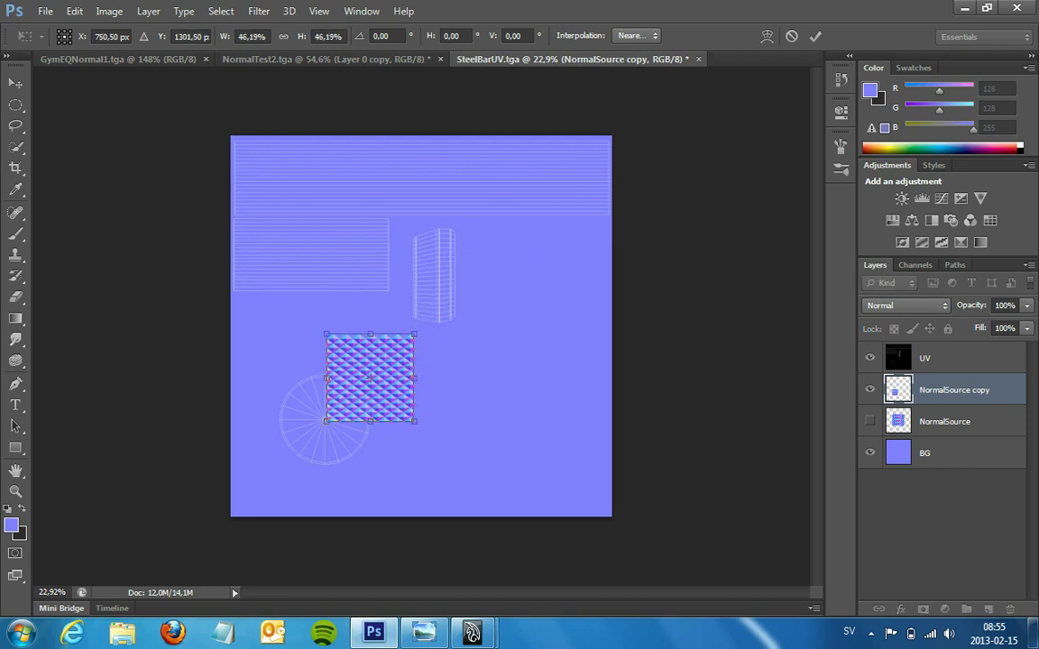
{"action": "left_click", "coordinate": [635, 35]}
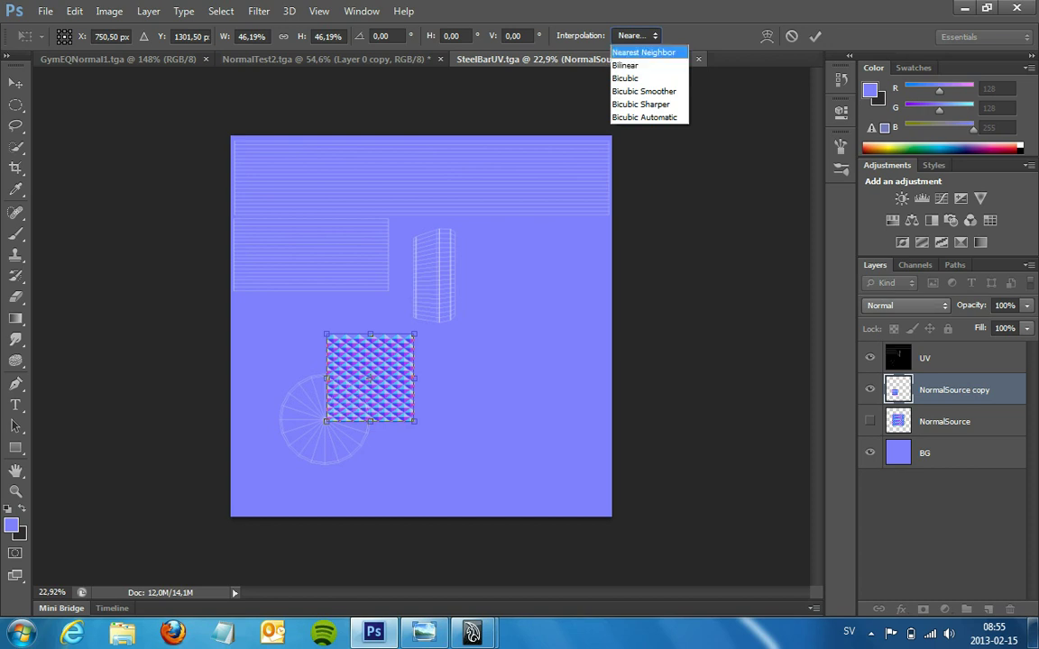
{"action": "key", "text": "Return"}
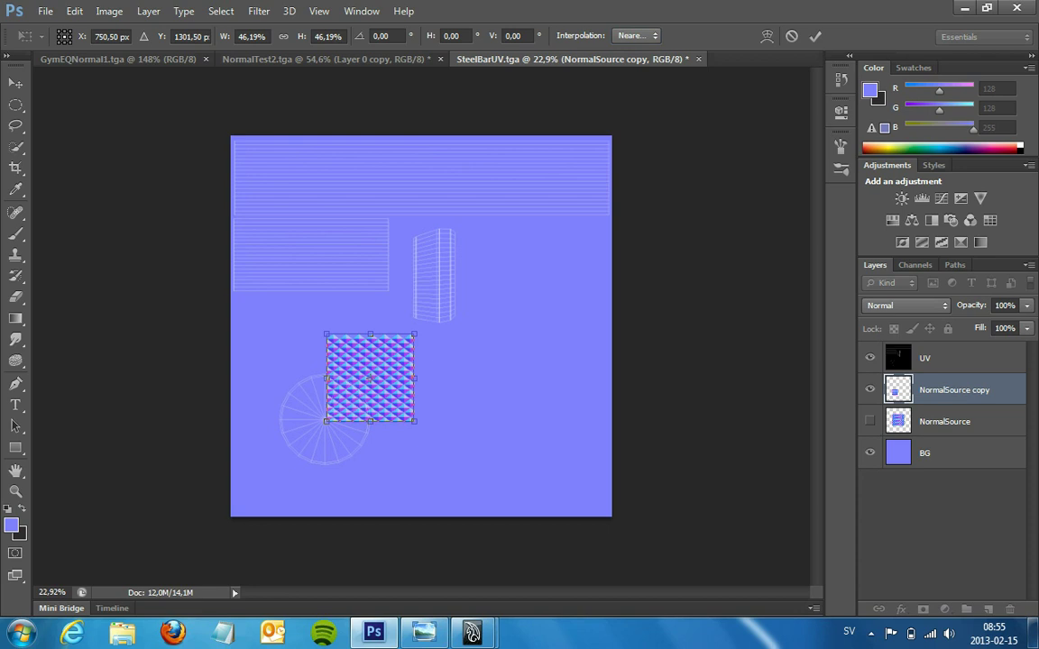
Scale the copy to about 8.8% and fit it into the canvas's top-left corner.
{"action": "scroll", "coordinate": [394, 330], "scroll_direction": "up", "scroll_amount": 2, "text": "alt"}
{"action": "left_click_drag", "start_coordinate": [346, 388], "coordinate": [284, 166]}
{"action": "scroll", "coordinate": [284, 166], "scroll_direction": "up", "scroll_amount": 1, "text": "alt"}
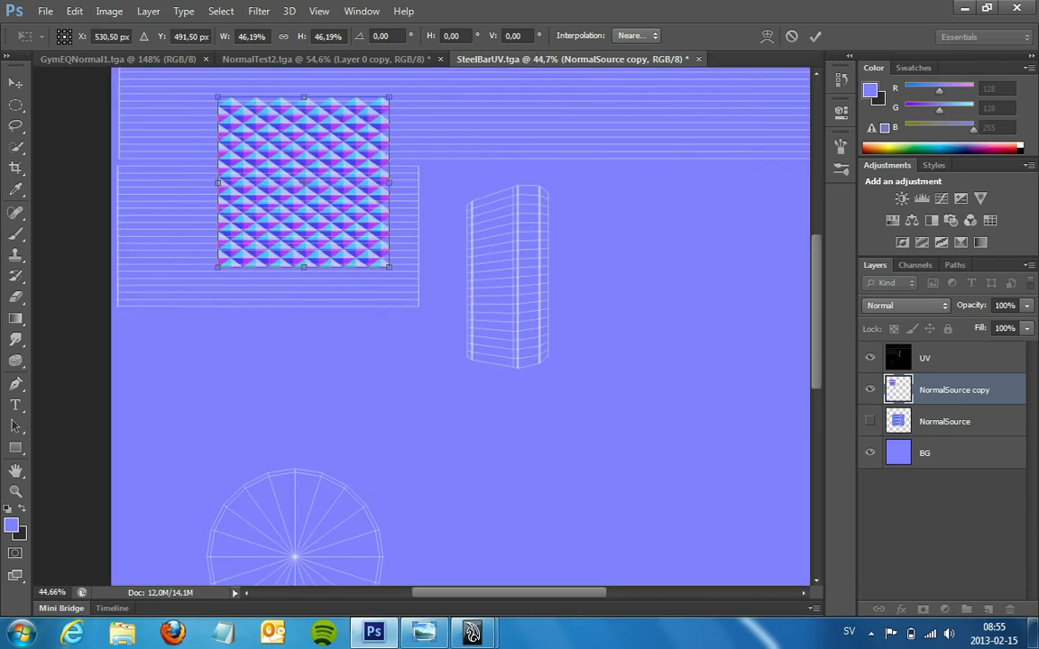
{"action": "scroll", "coordinate": [460, 361], "scroll_direction": "up", "scroll_amount": 3}
{"action": "mouse_move", "coordinate": [390, 331]}
{"action": "left_mouse_down", "text": "shift"}
{"action": "mouse_move", "coordinate": [289, 419]}
{"action": "mouse_move", "coordinate": [180, 322]}
{"action": "mouse_move", "coordinate": [177, 271]}
{"action": "left_mouse_up", "text": "shift"}
{"action": "scroll", "coordinate": [135, 271], "scroll_direction": "up", "scroll_amount": 2, "text": "alt"}
{"action": "scroll", "coordinate": [121, 262], "scroll_direction": "up", "scroll_amount": 2, "text": "alt"}
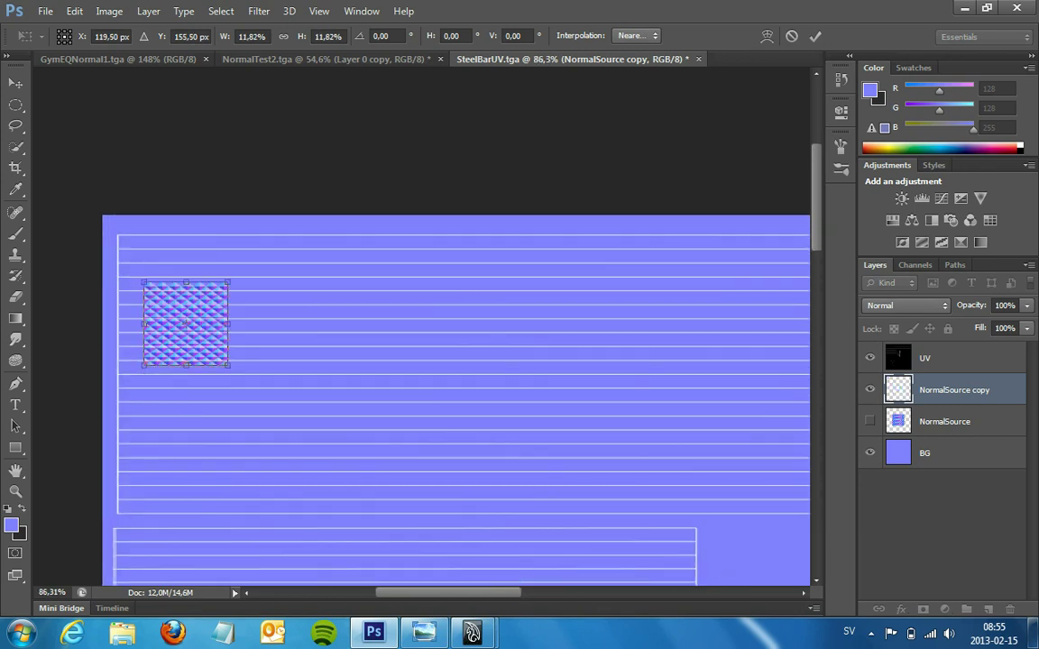
{"action": "scroll", "coordinate": [121, 263], "scroll_direction": "up", "scroll_amount": 2, "text": "alt"}
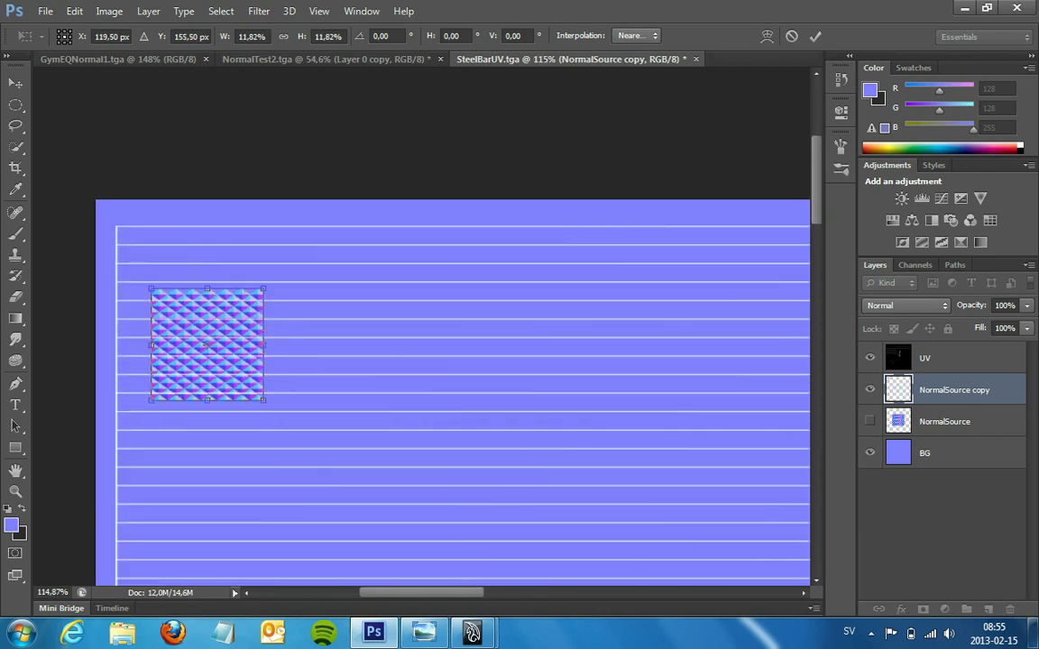
{"action": "mouse_move", "coordinate": [263, 290]}
{"action": "left_mouse_down", "text": "shift"}
{"action": "mouse_move", "coordinate": [221, 331]}
{"action": "mouse_move", "coordinate": [234, 316]}
{"action": "left_mouse_up", "text": "shift"}
{"action": "left_click_drag", "start_coordinate": [191, 351], "coordinate": [159, 259]}
{"action": "key", "text": "Return"}
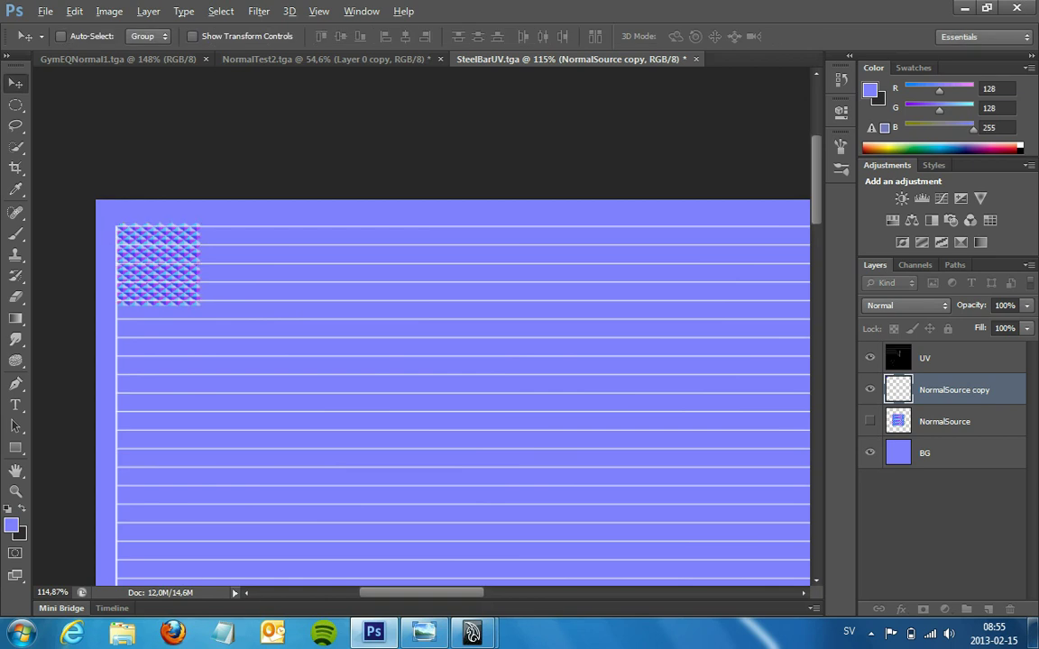
Draw a Rectangular Marquee selection over the small pattern block.
{"action": "scroll", "coordinate": [107, 235], "scroll_direction": "up", "scroll_amount": 2, "text": "alt"}
{"action": "scroll", "coordinate": [107, 236], "scroll_direction": "up", "scroll_amount": 3, "text": "alt"}
{"action": "scroll", "coordinate": [107, 236], "scroll_direction": "up", "scroll_amount": 2, "text": "alt"}
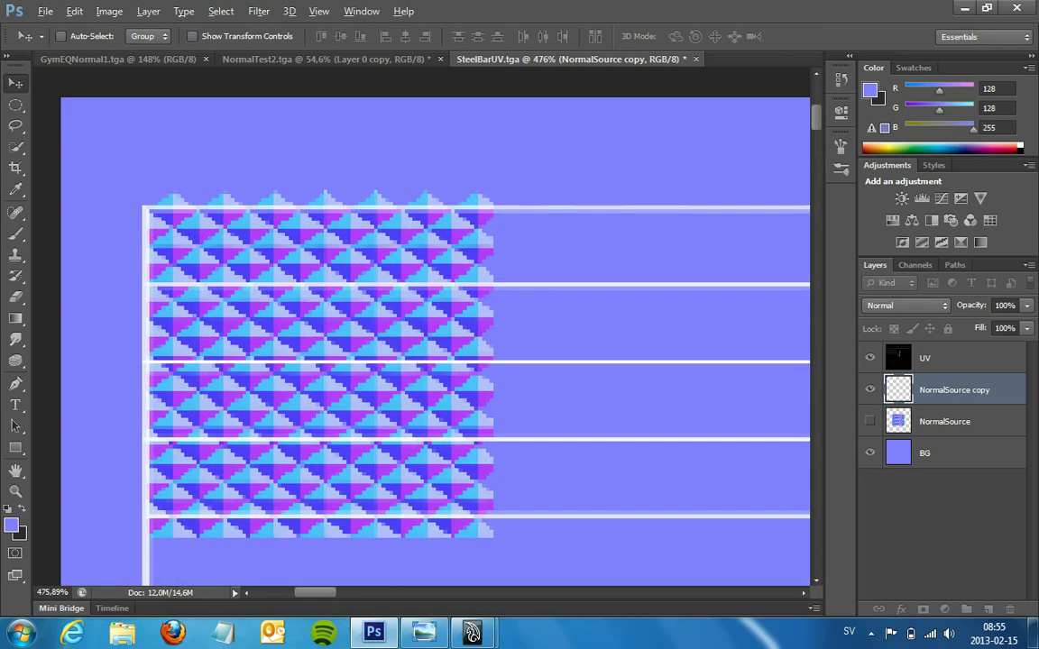
{"action": "scroll", "coordinate": [409, 338], "scroll_direction": "down", "scroll_amount": 1, "text": "alt"}
{"action": "scroll", "coordinate": [409, 338], "scroll_direction": "down", "scroll_amount": 1, "text": "alt"}
{"action": "scroll", "coordinate": [409, 338], "scroll_direction": "down", "scroll_amount": 1, "text": "alt"}
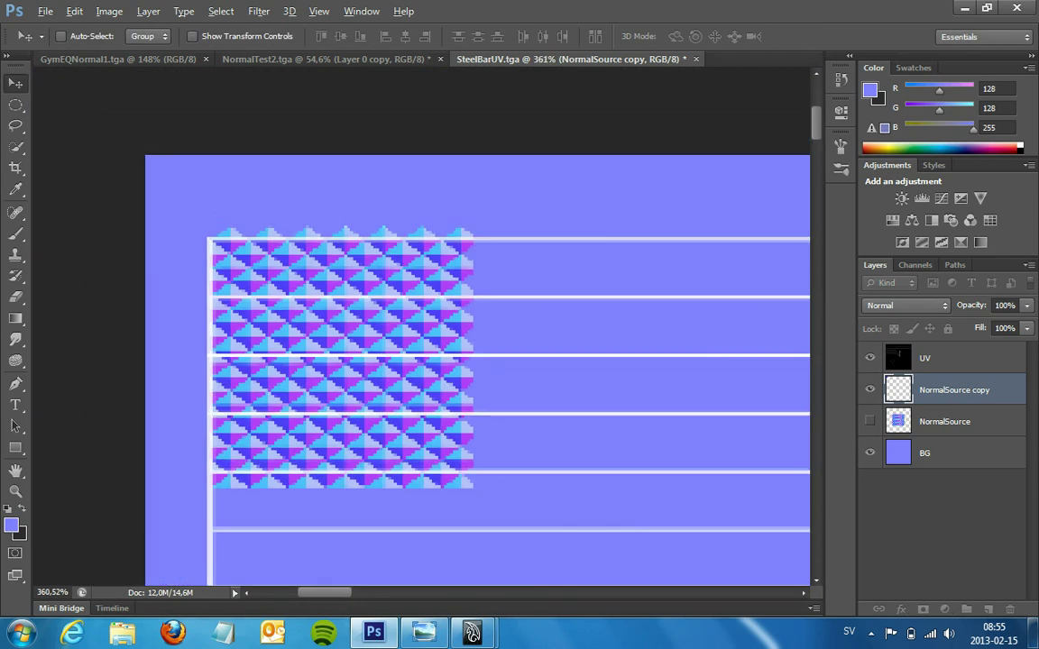
{"action": "left_click", "coordinate": [15, 104]}
{"action": "left_click", "coordinate": [103, 102]}
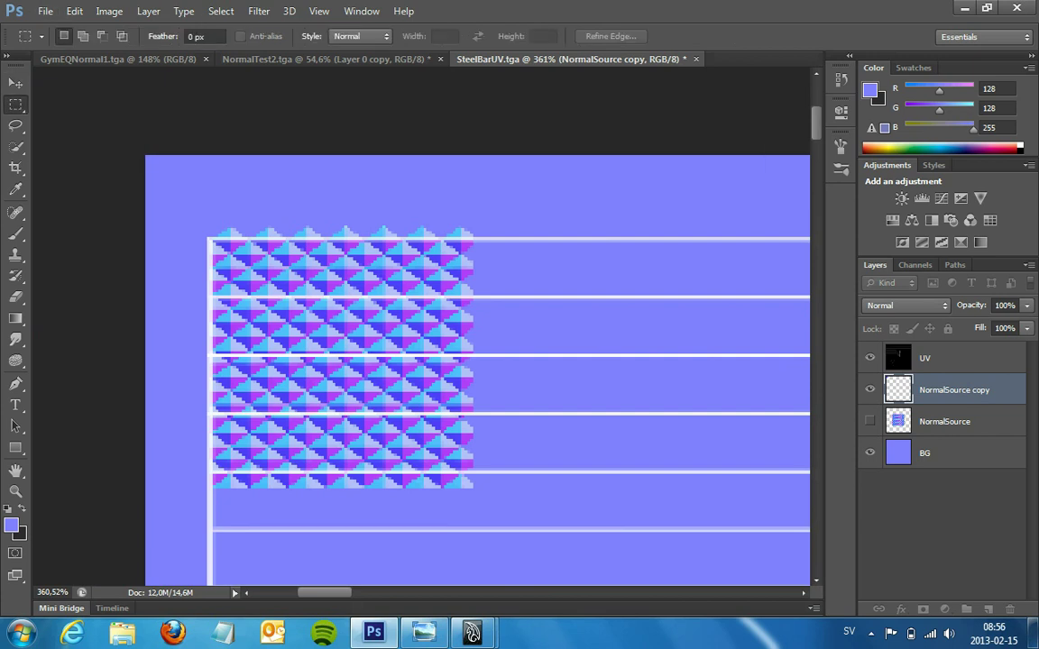
{"action": "left_click_drag", "start_coordinate": [461, 488], "coordinate": [204, 233], "text": "shift"}
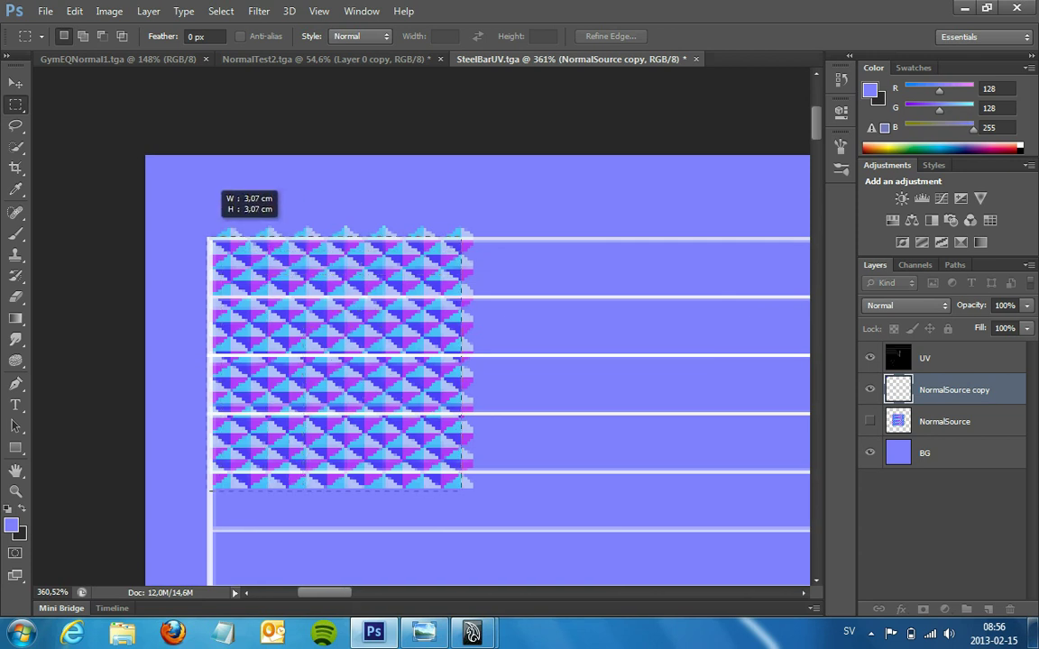
{"action": "left_click_drag", "start_coordinate": [208, 237], "coordinate": [207, 237], "text": "shift"}
Hide the UV layer and redraw the selection as a 3 cm square on the tile.
{"action": "left_click", "coordinate": [869, 358]}
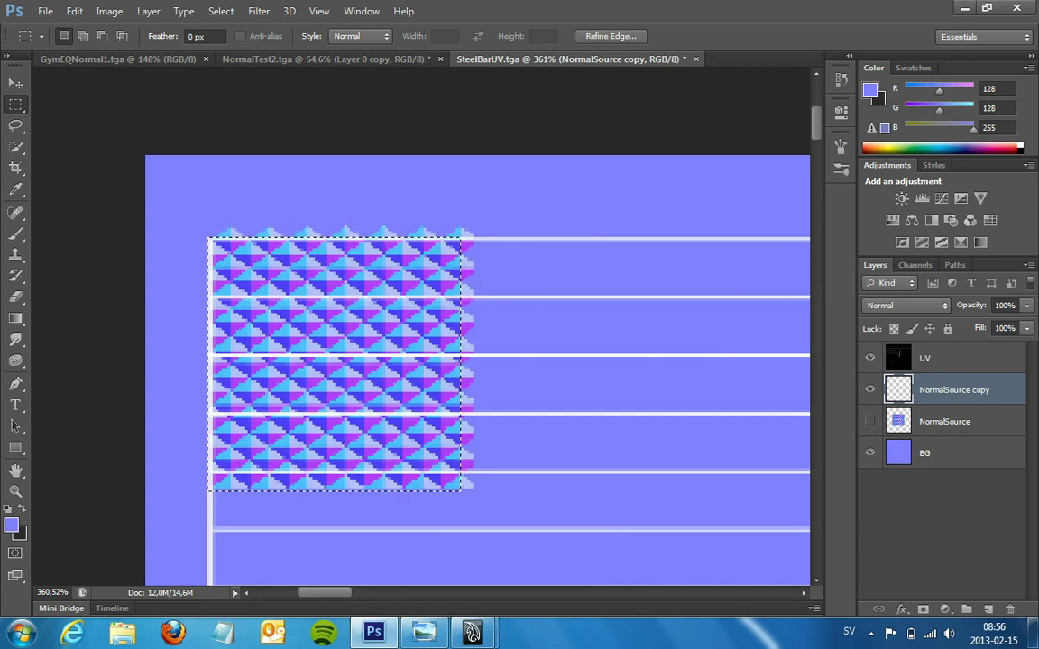
{"action": "key", "text": "ctrl+d"}
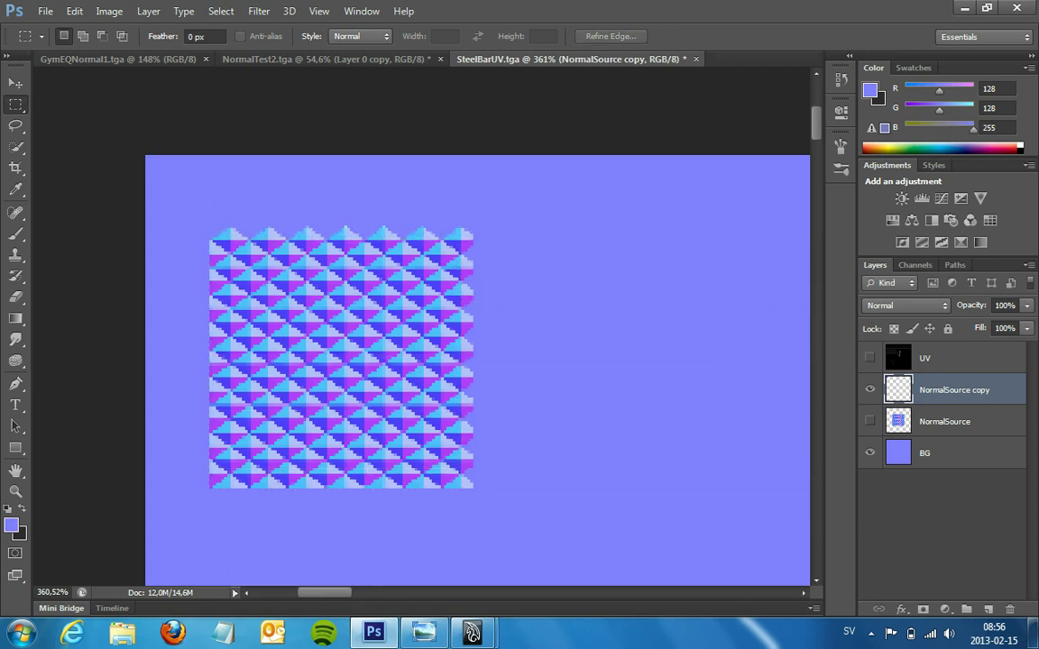
{"action": "left_click_drag", "start_coordinate": [472, 488], "coordinate": [211, 241], "text": "shift"}
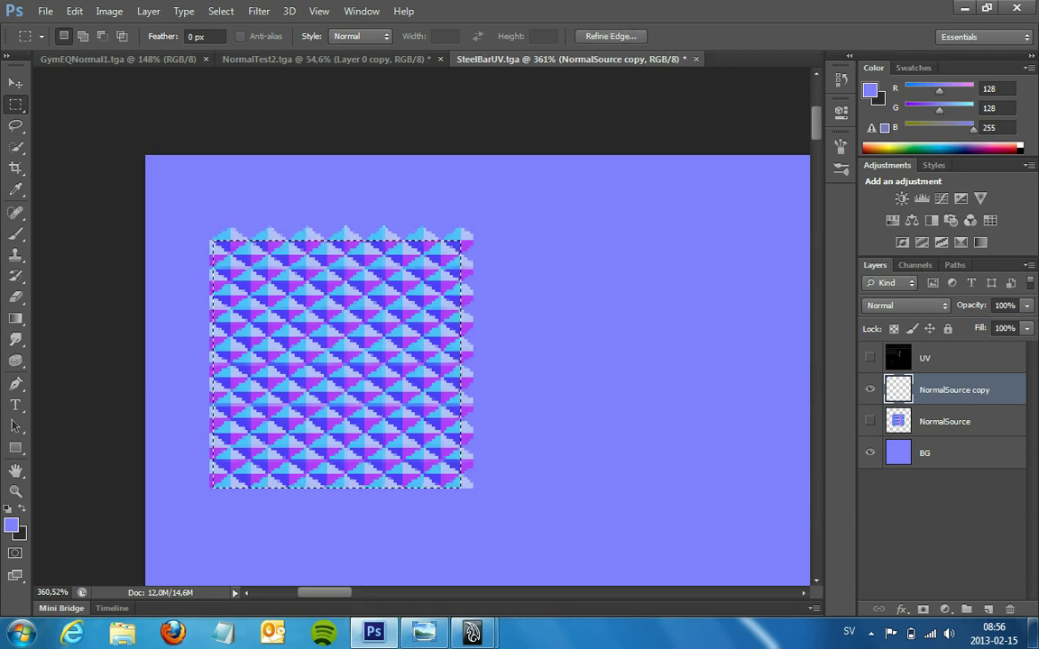
Delete everything outside the square, deselect, and show the UV layer again.
{"action": "left_click", "coordinate": [221, 11]}
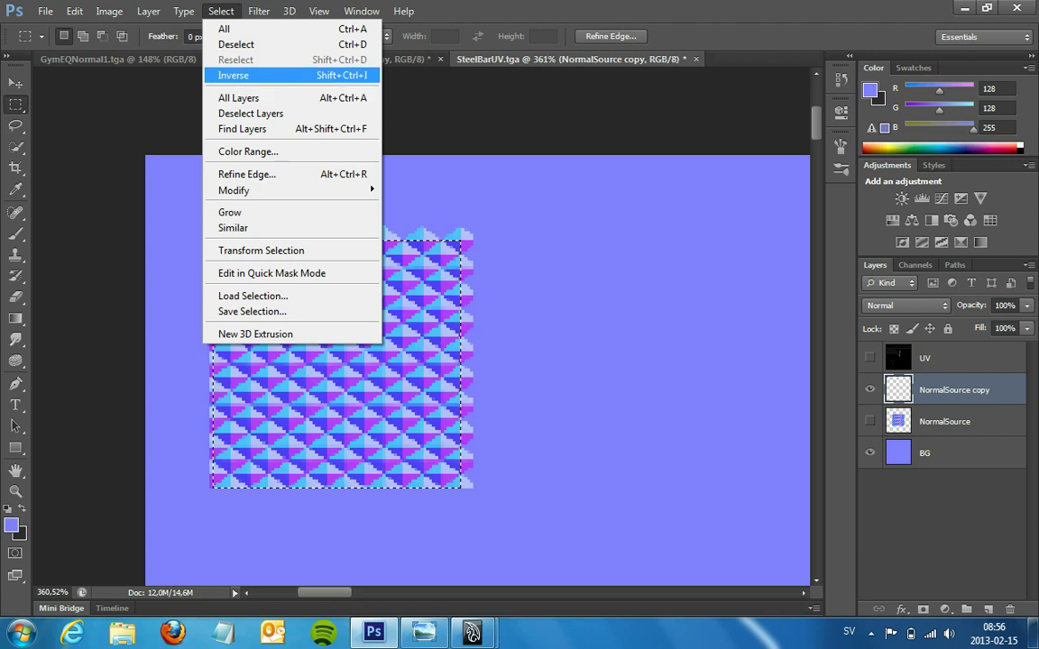
{"action": "left_click", "coordinate": [226, 69]}
{"action": "key", "text": "Delete"}
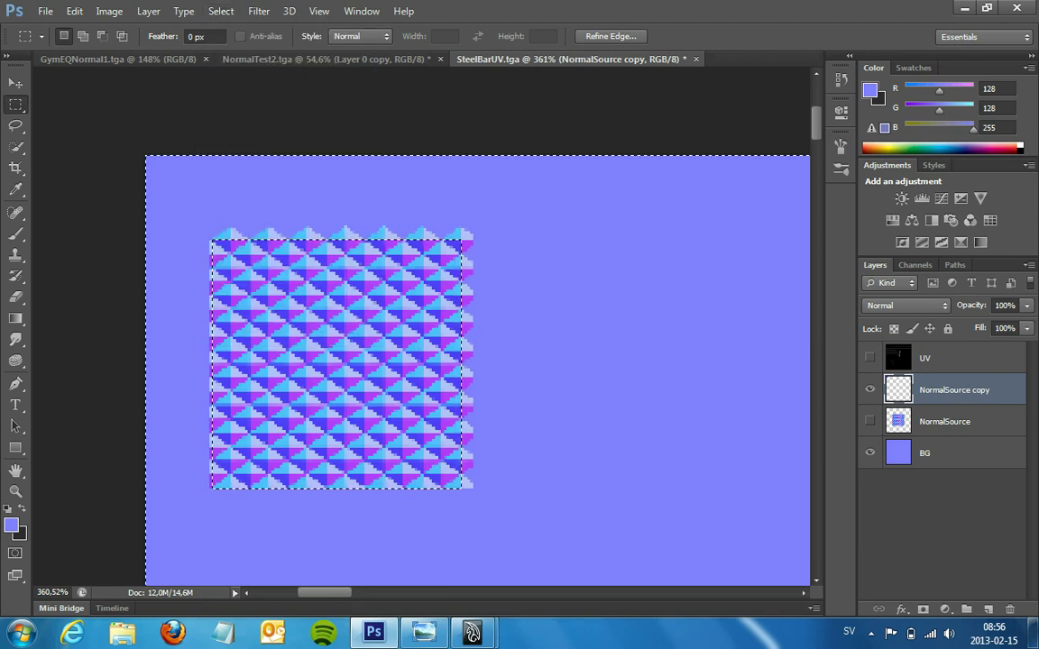
{"action": "key", "text": "ctrl+d"}
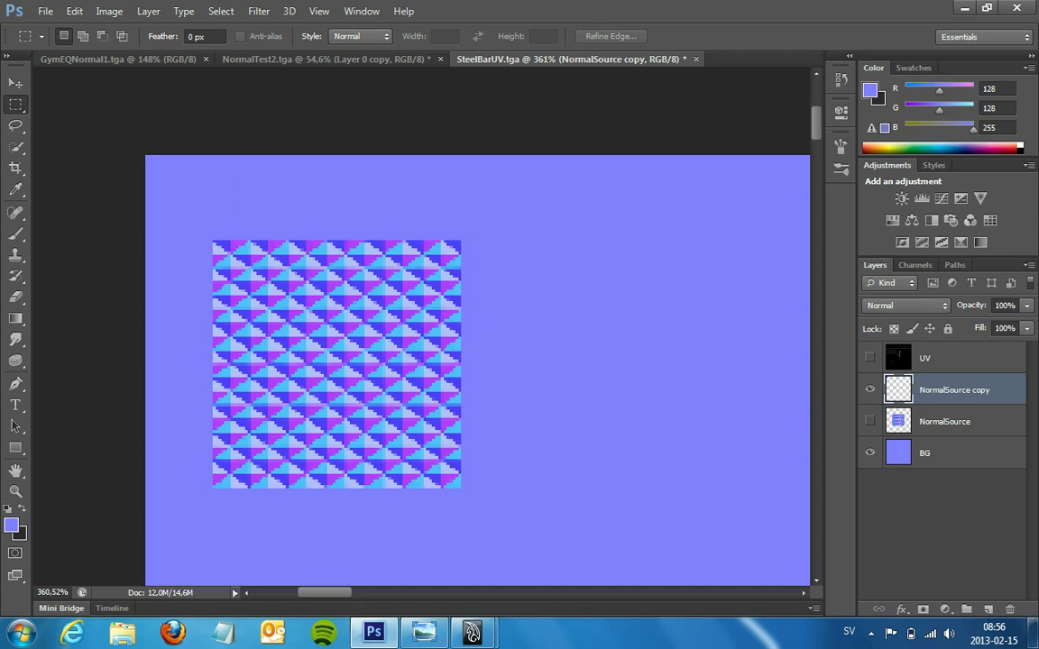
{"action": "scroll", "coordinate": [382, 360], "scroll_direction": "down", "scroll_amount": 1, "text": "alt"}
{"action": "left_click", "coordinate": [869, 358]}
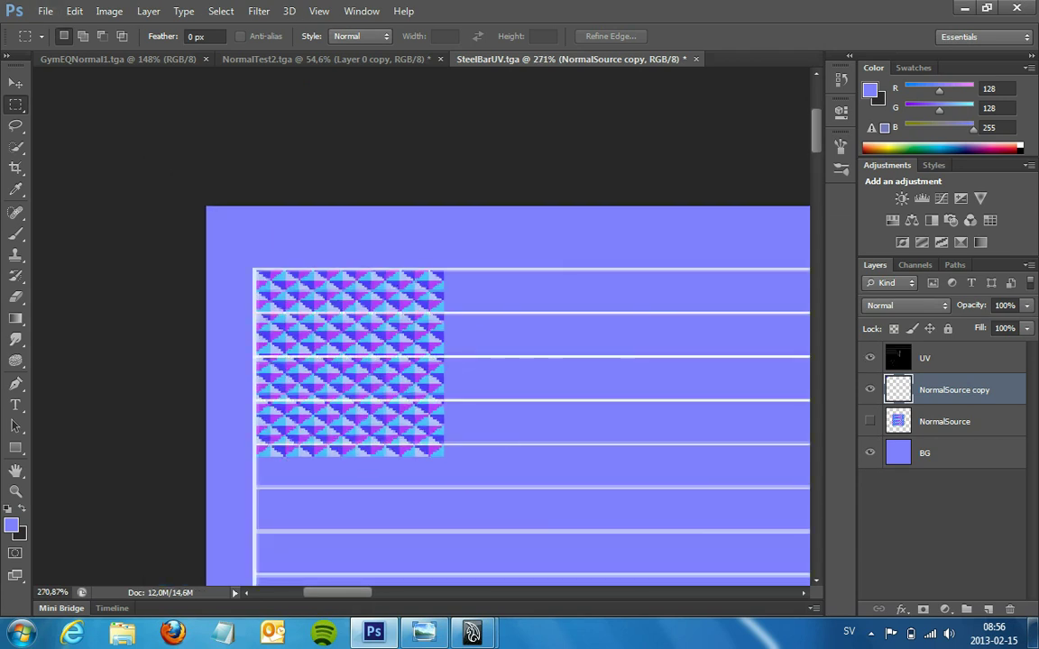
With the Move tool, copy the tile 3 cm straight down, then undo the attempt.
{"action": "key", "text": "v"}
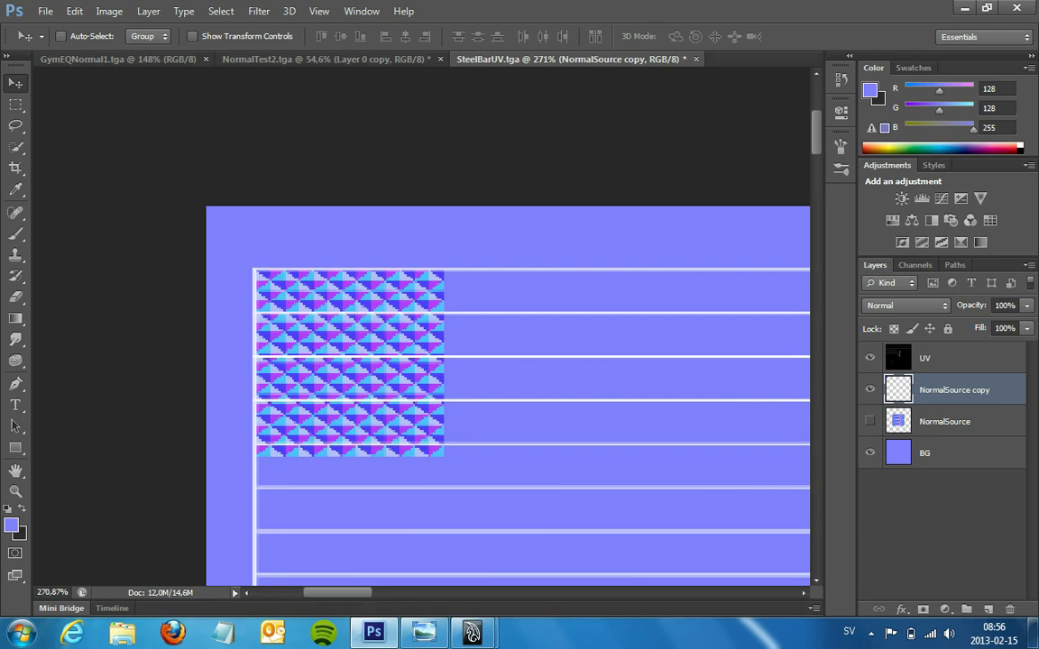
{"action": "scroll", "coordinate": [505, 361], "scroll_direction": "down", "scroll_amount": 3}
{"action": "scroll", "coordinate": [505, 361], "scroll_direction": "down", "scroll_amount": 2}
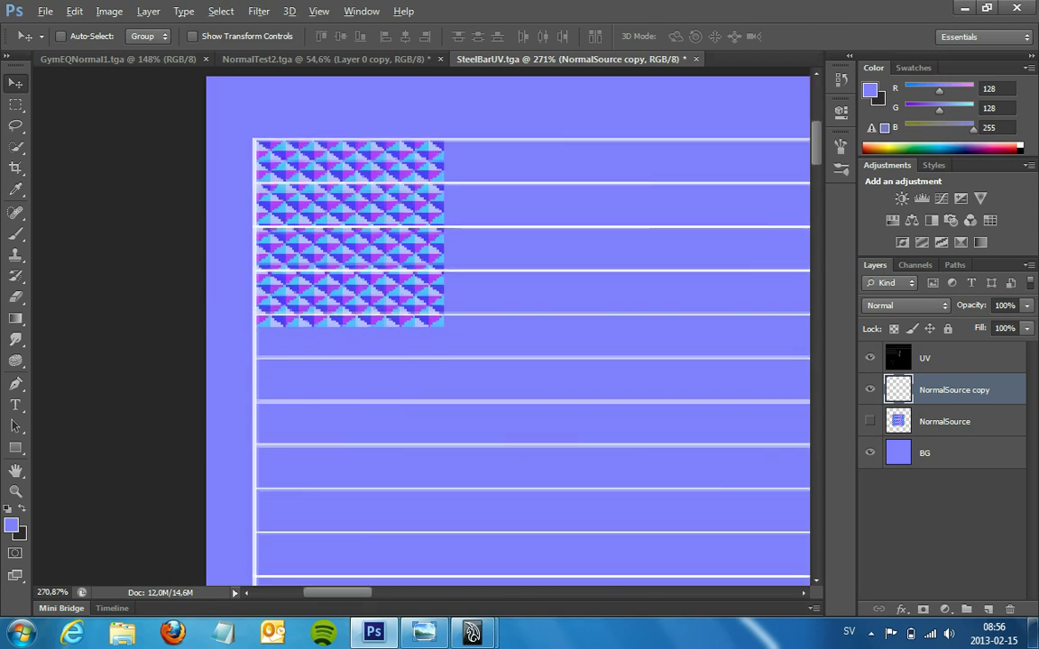
{"action": "left_click_drag", "start_coordinate": [383, 243], "coordinate": [384, 431], "text": "alt"}
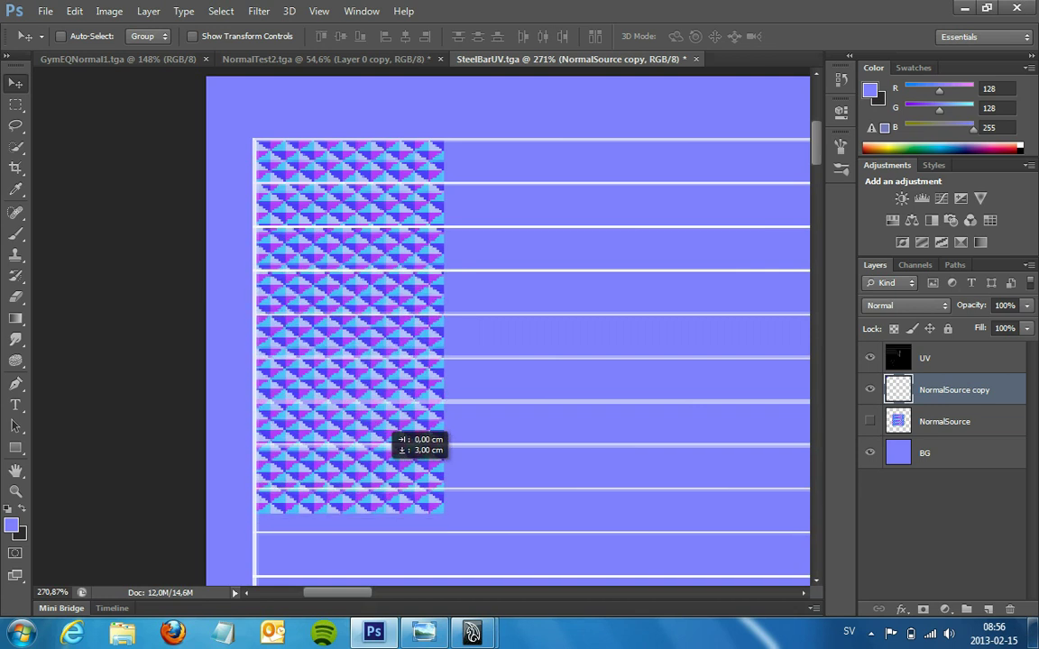
{"action": "left_click_drag", "start_coordinate": [383, 431], "coordinate": [384, 431], "text": "alt"}
{"action": "scroll", "coordinate": [343, 251], "scroll_direction": "up", "scroll_amount": 2, "text": "alt"}
{"action": "scroll", "coordinate": [344, 251], "scroll_direction": "up", "scroll_amount": 2, "text": "alt"}
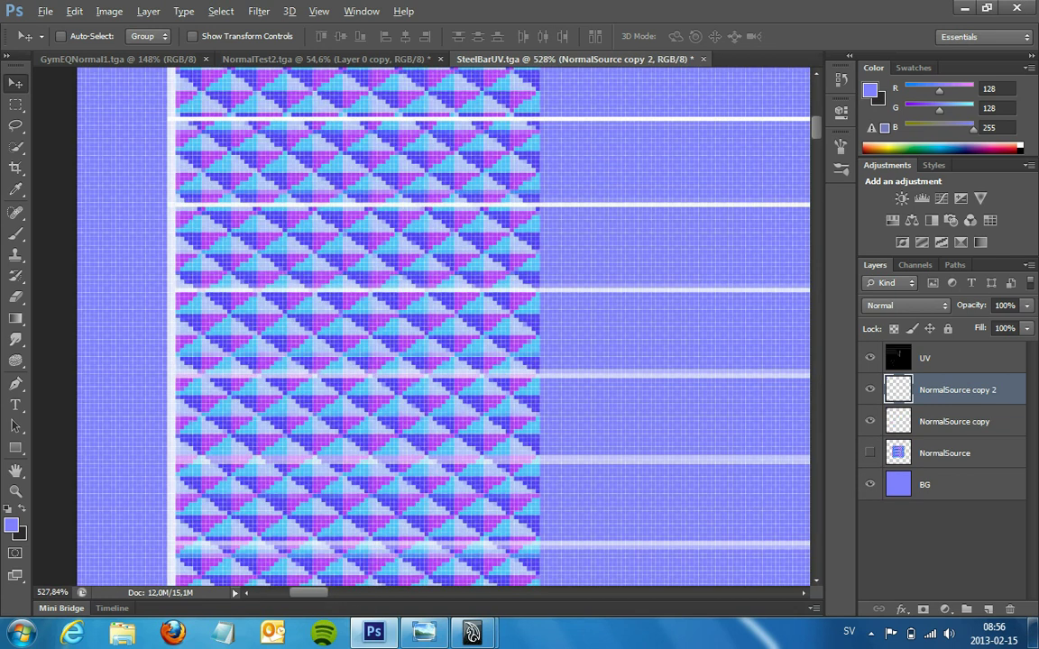
{"action": "key", "text": "ctrl+z"}
{"action": "key", "text": "ctrl+z"}
Alt-drag further tile copies down the strips to build a continuous column.
{"action": "scroll", "coordinate": [429, 325], "scroll_direction": "down", "scroll_amount": 1, "text": "alt"}
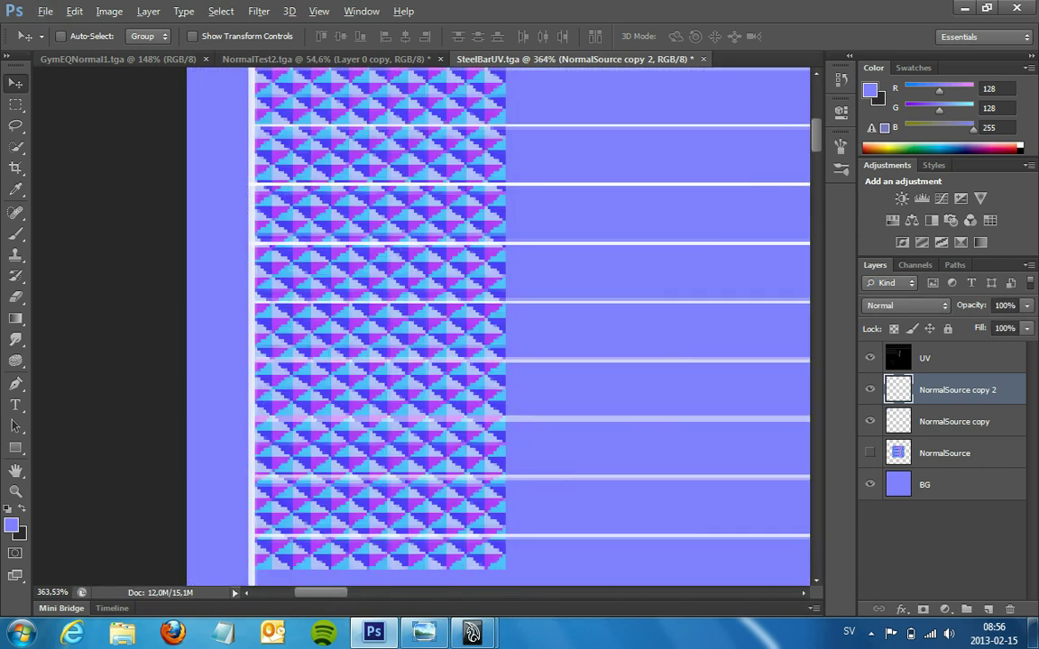
{"action": "scroll", "coordinate": [428, 325], "scroll_direction": "down", "scroll_amount": 1, "text": "alt"}
{"action": "scroll", "coordinate": [429, 325], "scroll_direction": "down", "scroll_amount": 1, "text": "alt"}
{"action": "scroll", "coordinate": [536, 325], "scroll_direction": "down", "scroll_amount": 1}
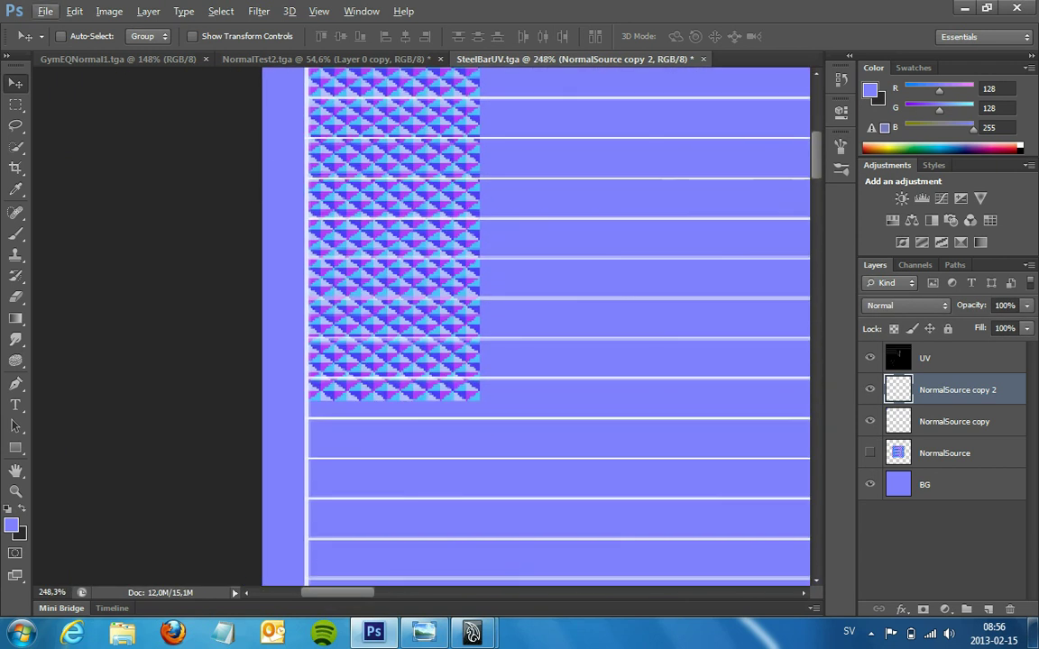
{"action": "left_click_drag", "start_coordinate": [431, 271], "coordinate": [433, 541]}
{"action": "scroll", "coordinate": [536, 324], "scroll_direction": "down", "scroll_amount": 3}
{"action": "left_click_drag", "start_coordinate": [434, 175], "coordinate": [433, 422]}
{"action": "scroll", "coordinate": [432, 421], "scroll_direction": "down", "scroll_amount": 1, "text": "alt"}
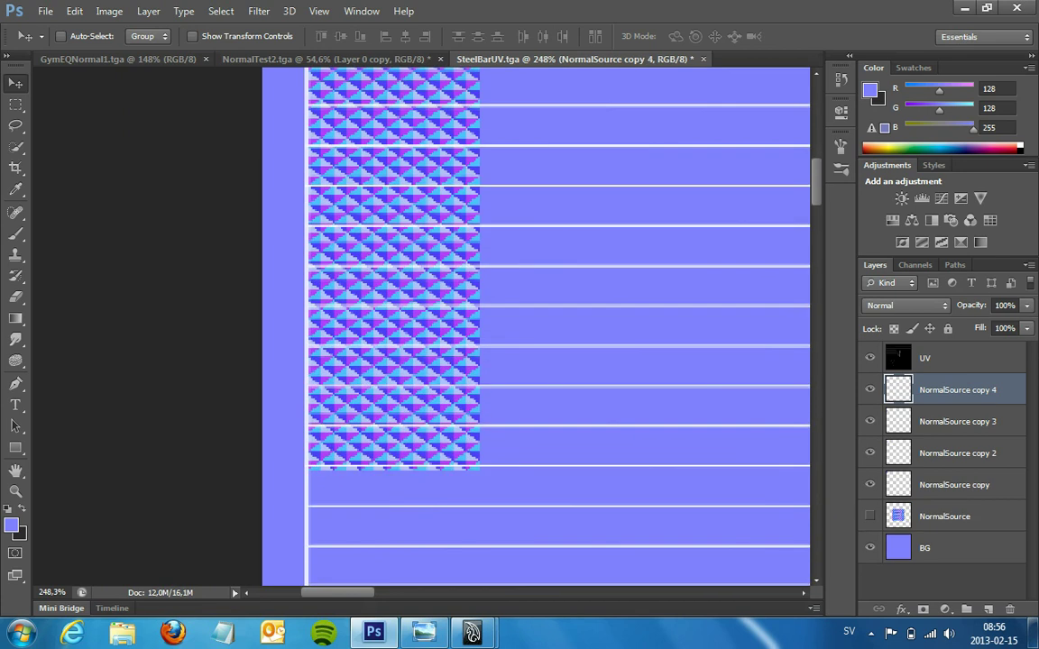
{"action": "scroll", "coordinate": [433, 421], "scroll_direction": "down", "scroll_amount": 1, "text": "alt"}
{"action": "scroll", "coordinate": [433, 421], "scroll_direction": "down", "scroll_amount": 1, "text": "alt"}
{"action": "scroll", "coordinate": [429, 379], "scroll_direction": "up", "scroll_amount": 1, "text": "alt"}
{"action": "left_click_drag", "start_coordinate": [420, 359], "coordinate": [426, 464]}
Select all the NormalSource copy layers together.
{"action": "scroll", "coordinate": [425, 464], "scroll_direction": "down", "scroll_amount": 2, "text": "alt"}
{"action": "scroll", "coordinate": [426, 463], "scroll_direction": "down", "scroll_amount": 5, "text": "alt"}
{"action": "key", "text": "alt"}
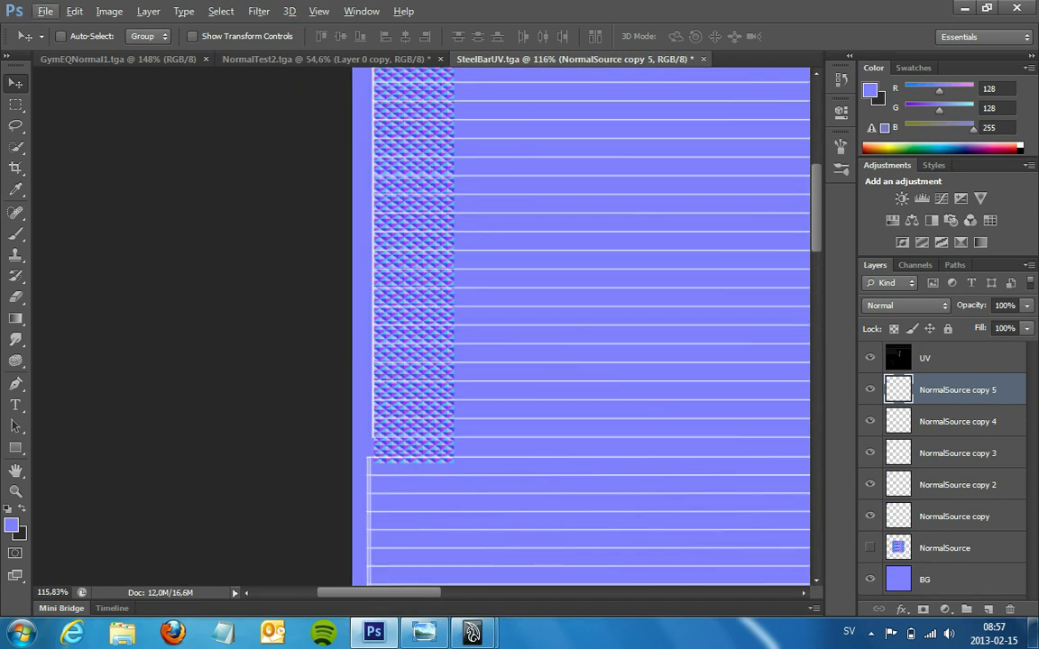
{"action": "left_click", "coordinate": [954, 516], "text": "shift"}
Merge the selected copies into one layer and duplicate the column beside it to the right.
{"action": "right_click", "coordinate": [954, 515]}
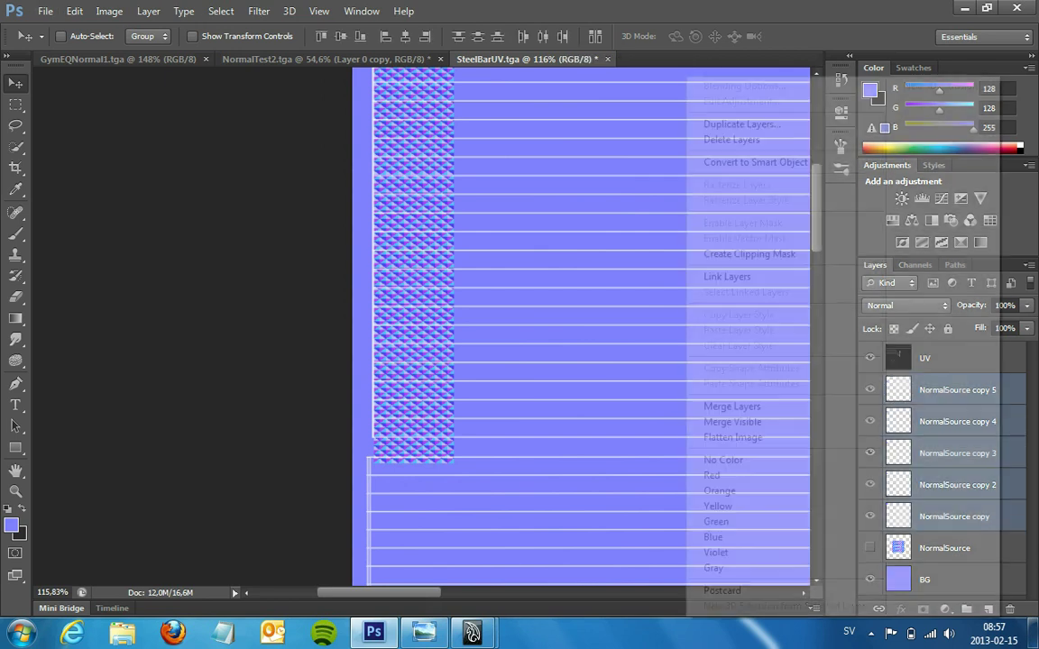
{"action": "left_click", "coordinate": [731, 407]}
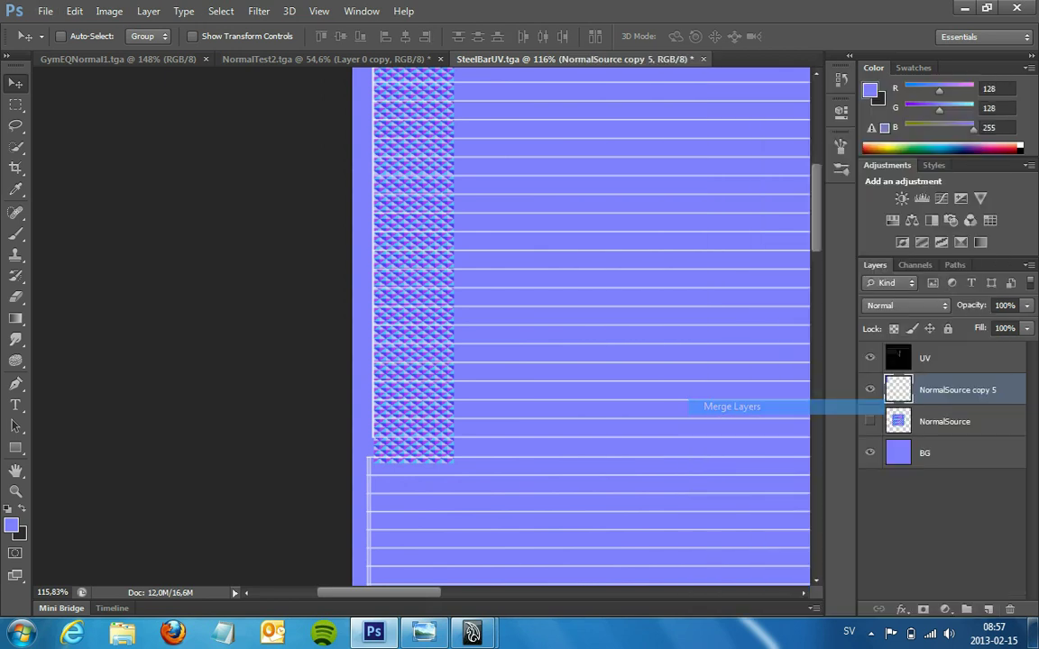
{"action": "left_click_drag", "start_coordinate": [413, 261], "coordinate": [492, 260], "text": "alt"}
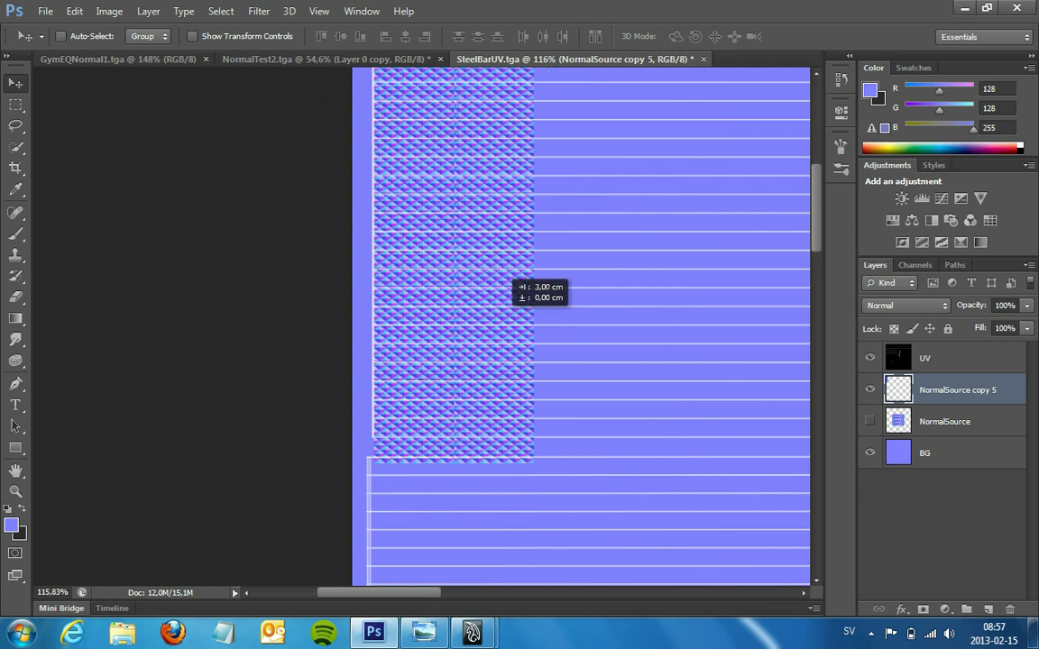
{"action": "scroll", "coordinate": [493, 261], "scroll_direction": "up", "scroll_amount": 2, "text": "alt"}
{"action": "scroll", "coordinate": [448, 233], "scroll_direction": "up", "scroll_amount": 1, "text": "alt"}
{"action": "scroll", "coordinate": [448, 233], "scroll_direction": "up", "scroll_amount": 1, "text": "alt"}
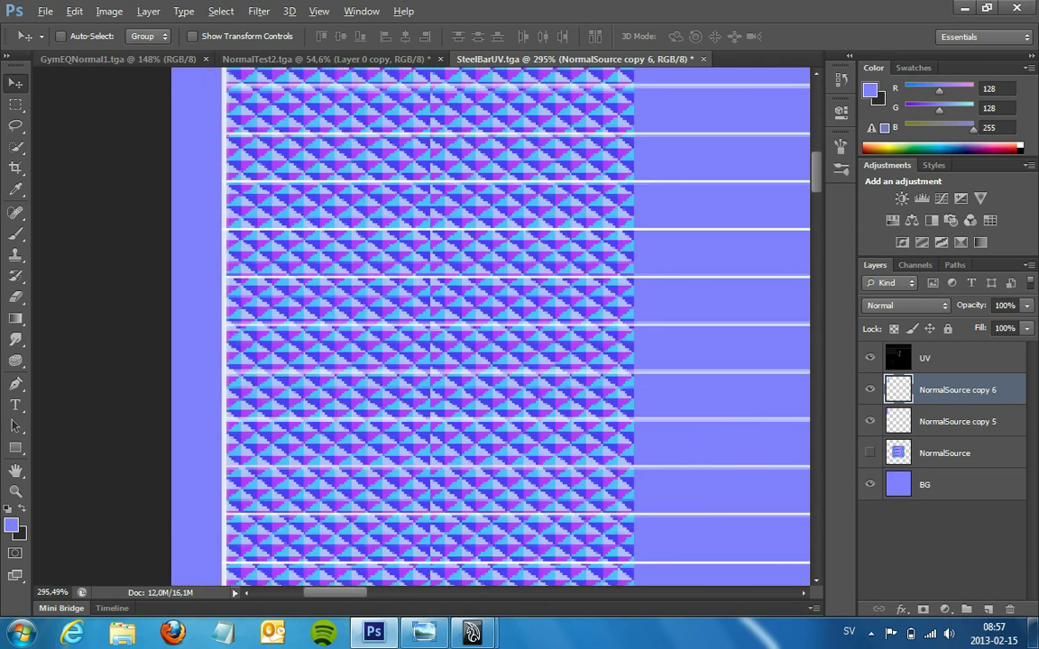
{"action": "left_click_drag", "start_coordinate": [478, 233], "coordinate": [464, 233]}
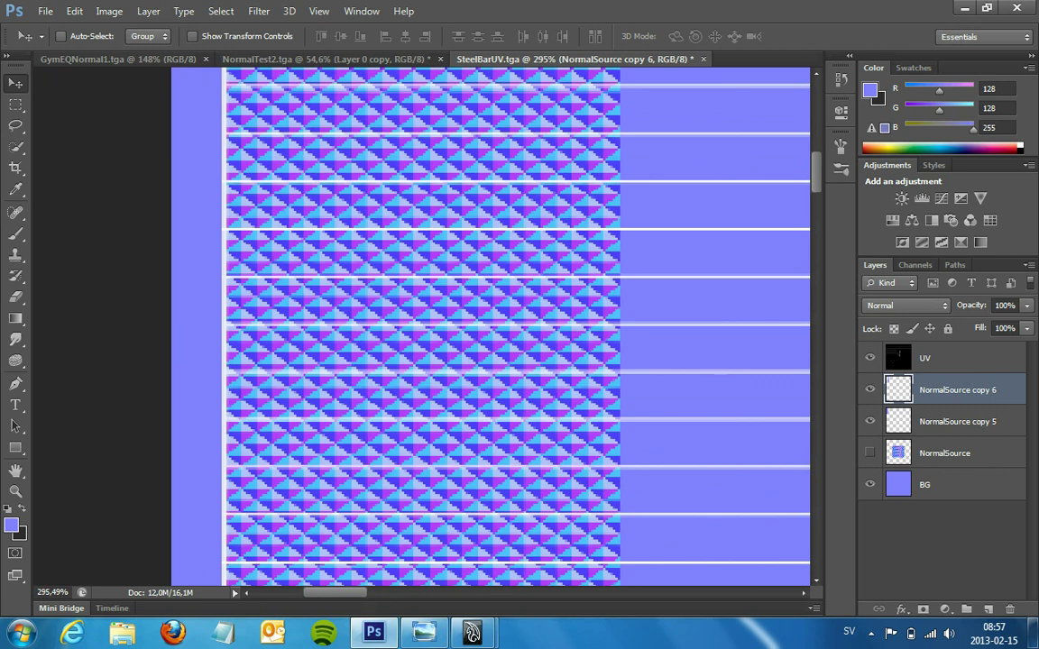
Nudge the duplicated column one pixel left, zooming in to check the seam.
{"action": "key", "text": "Left"}
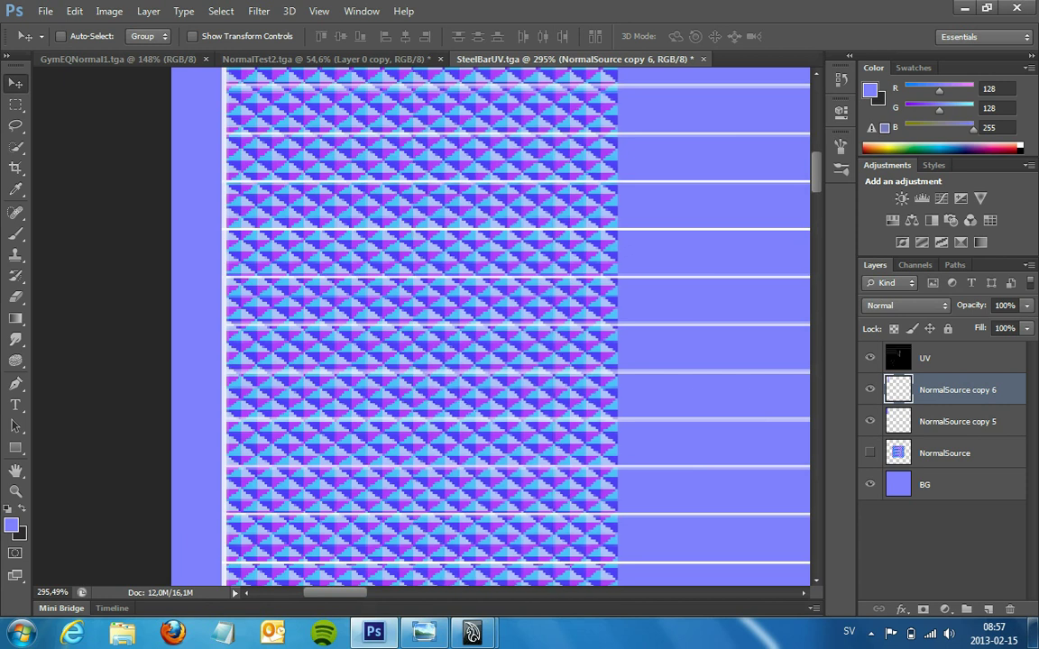
{"action": "key", "text": "Right"}
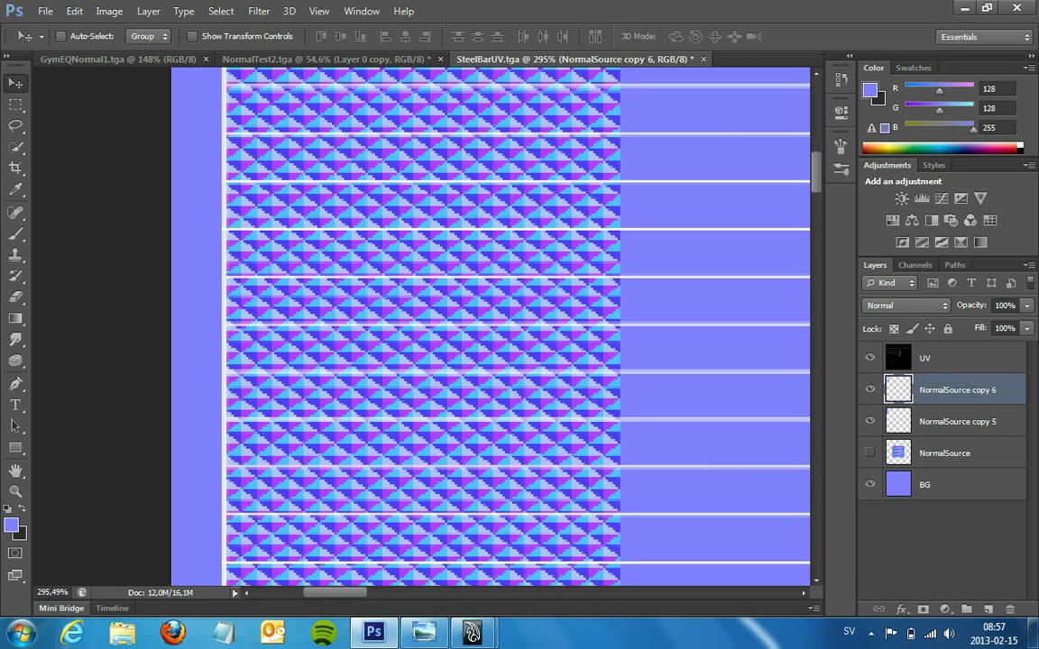
{"action": "key", "text": "ctrl+plus"}
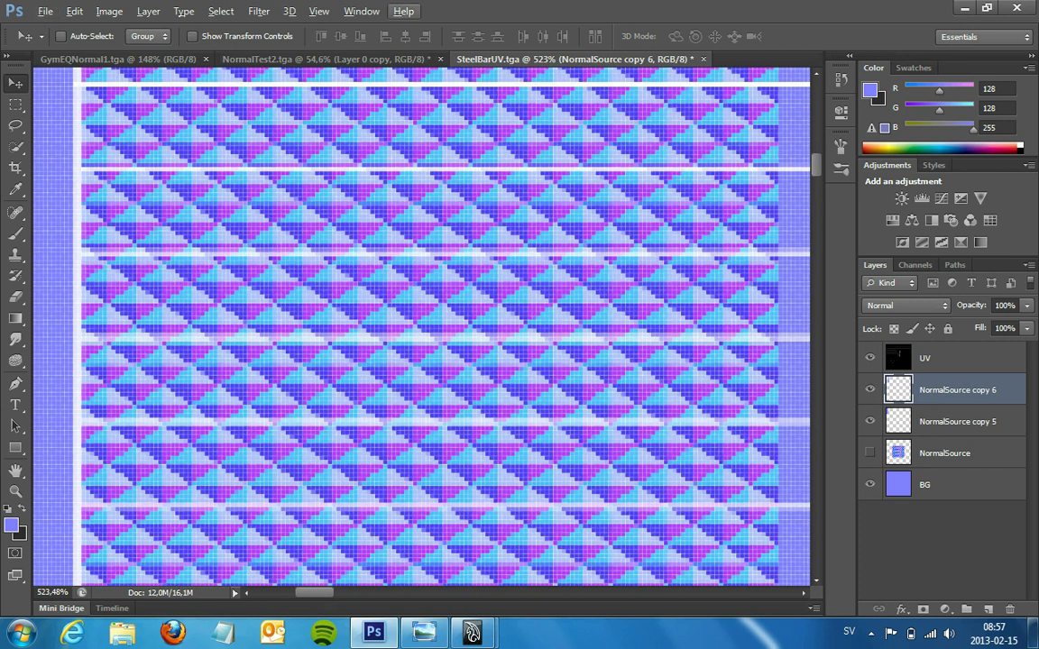
{"action": "key", "text": "Left"}
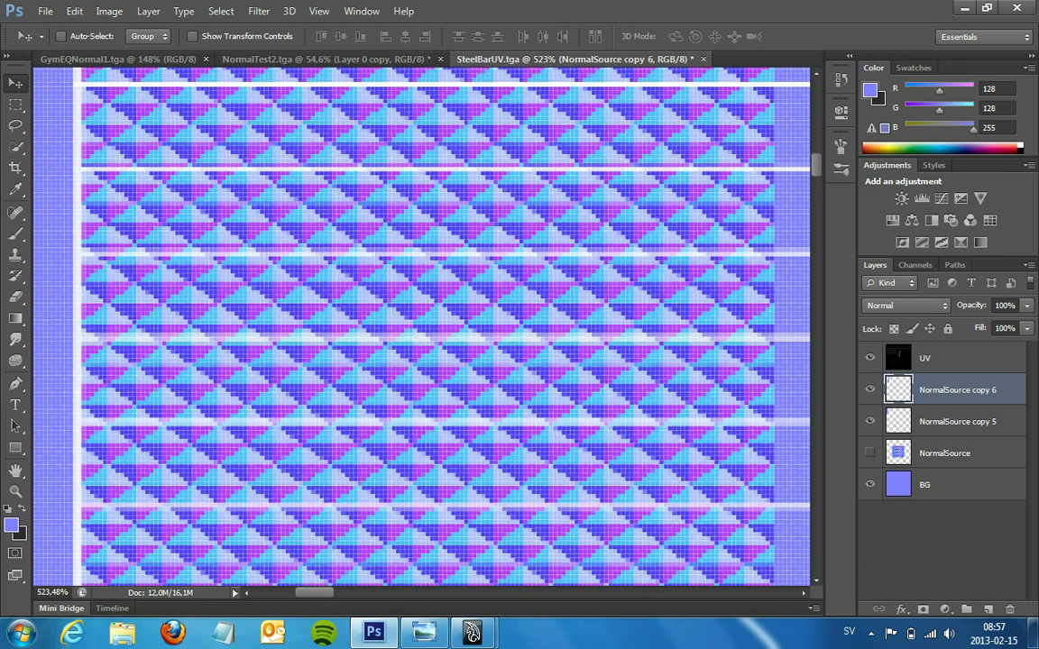
{"action": "scroll", "coordinate": [503, 324], "scroll_direction": "down", "scroll_amount": 2, "text": "alt"}
{"action": "scroll", "coordinate": [504, 325], "scroll_direction": "down", "scroll_amount": 2, "text": "alt"}
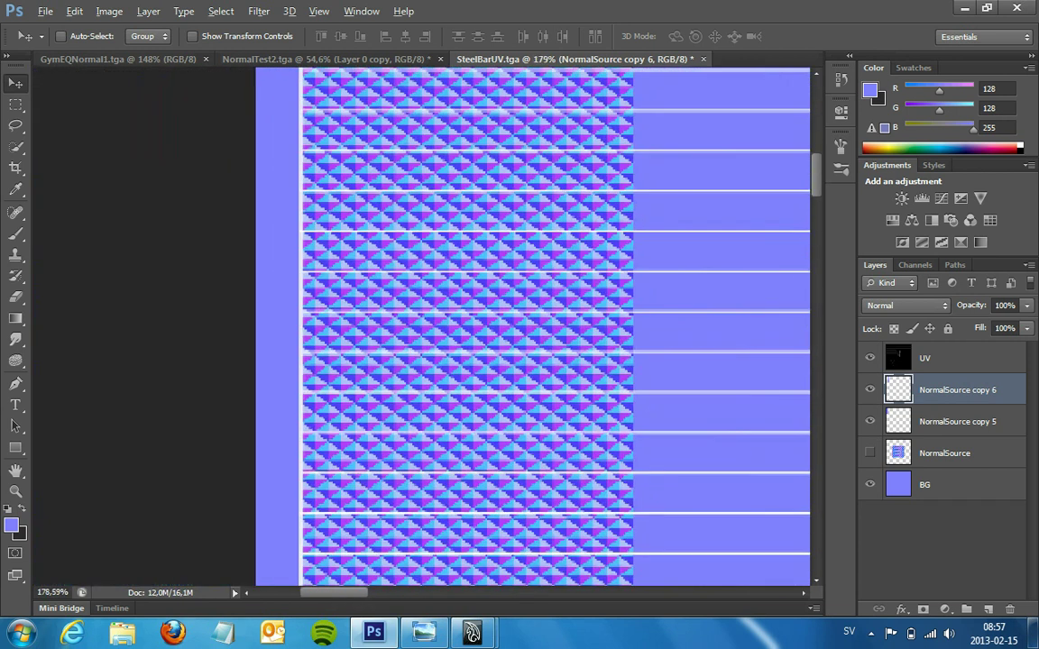
{"action": "scroll", "coordinate": [503, 325], "scroll_direction": "down", "scroll_amount": 2, "text": "alt"}
{"action": "scroll", "coordinate": [503, 324], "scroll_direction": "down", "scroll_amount": 2, "text": "alt"}
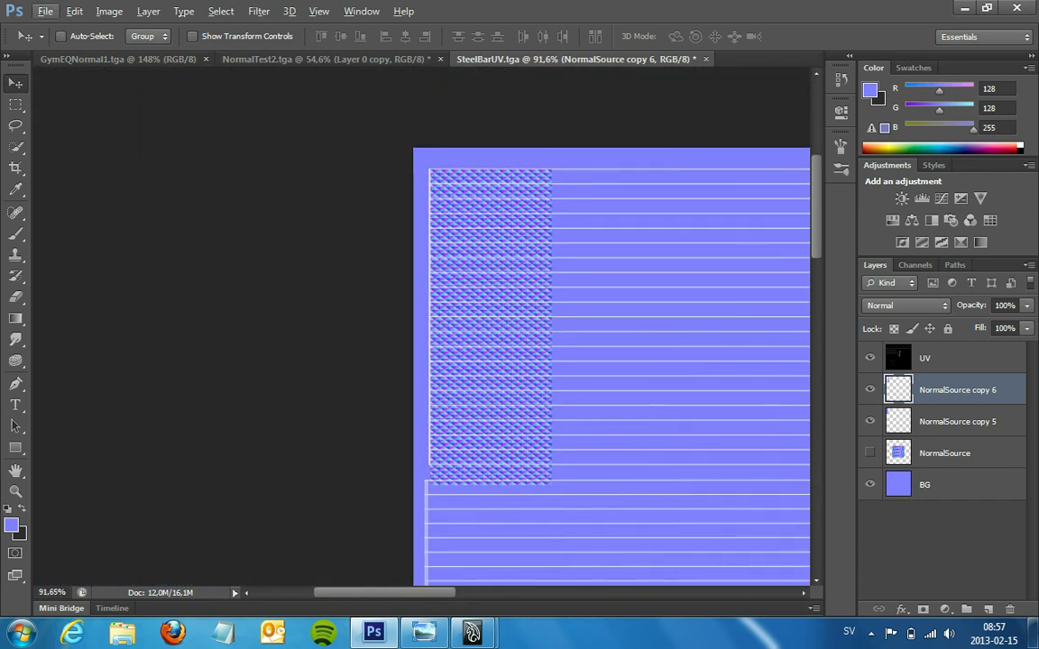
Merge NormalSource copy 5 and copy 6 into one layer.
{"action": "left_click", "coordinate": [956, 421], "text": "shift"}
{"action": "right_click", "coordinate": [938, 422]}
{"action": "left_click", "coordinate": [753, 403]}
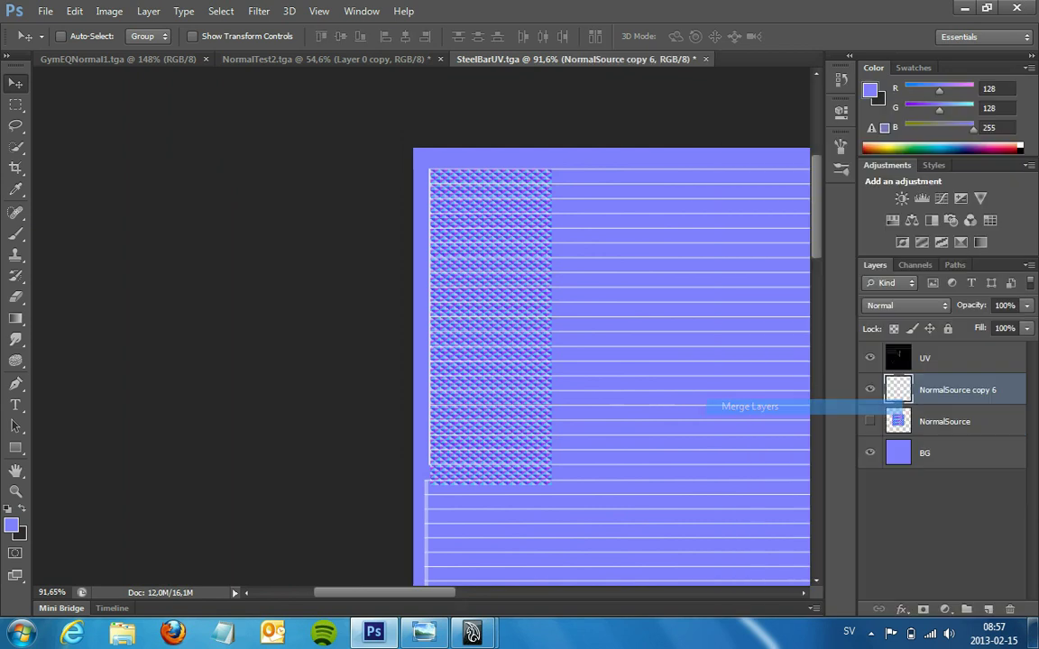
Duplicate the stud pattern further right and nudge it about 0.07 cm so the tiles line up.
{"action": "left_click_drag", "start_coordinate": [515, 354], "coordinate": [629, 355], "text": "alt"}
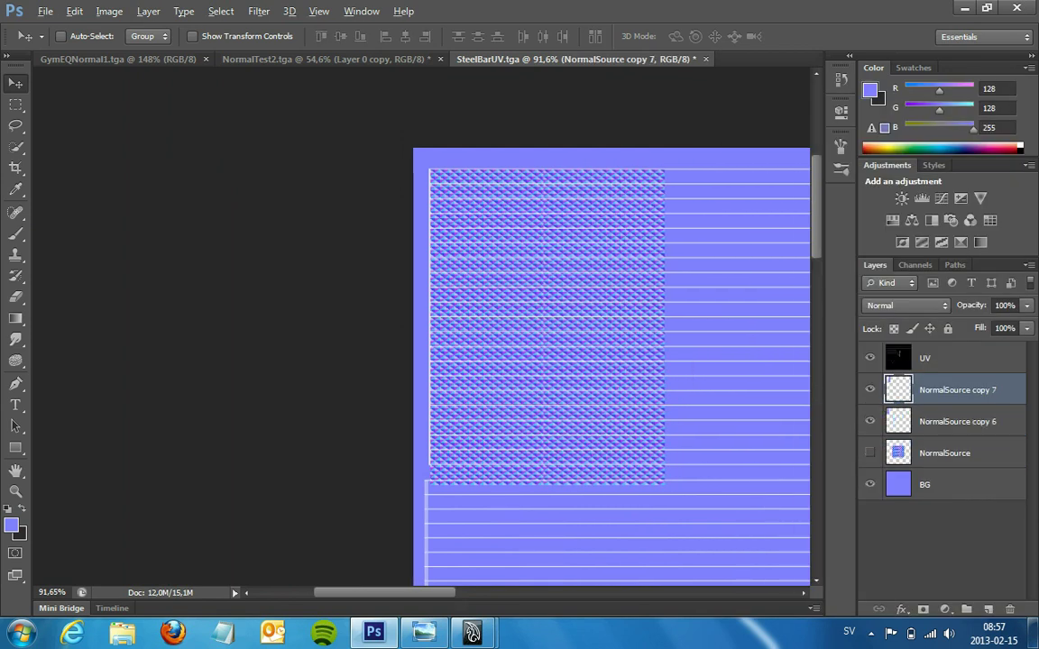
{"action": "scroll", "coordinate": [586, 339], "scroll_direction": "up", "scroll_amount": 4, "text": "alt"}
{"action": "left_click_drag", "start_coordinate": [543, 312], "coordinate": [545, 313]}
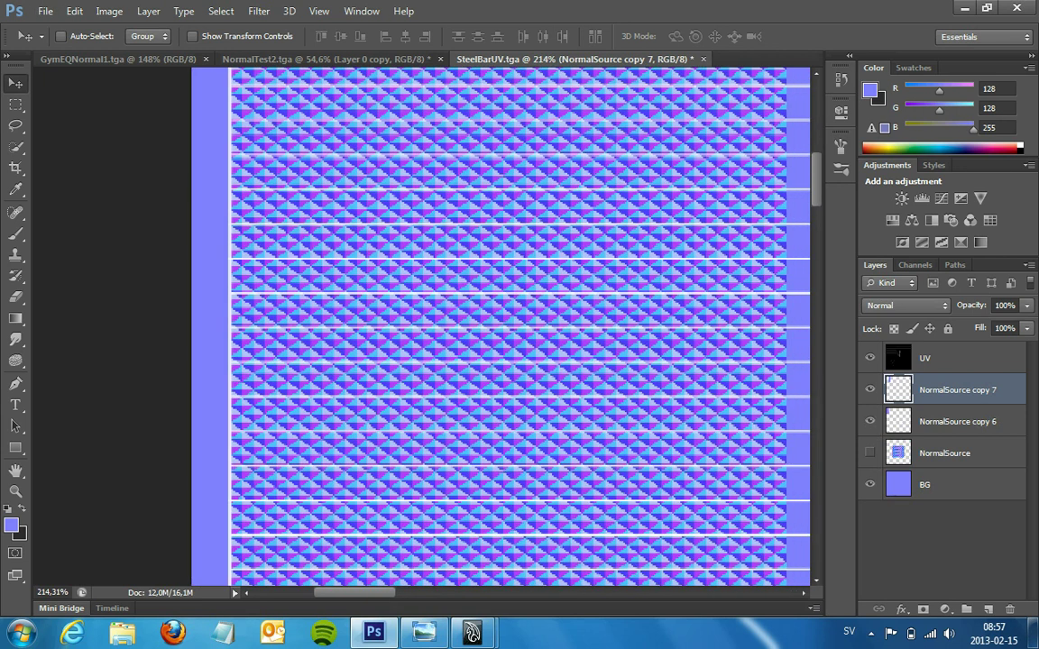
{"action": "scroll", "coordinate": [428, 276], "scroll_direction": "down", "scroll_amount": 3, "text": "alt"}
{"action": "scroll", "coordinate": [428, 276], "scroll_direction": "down", "scroll_amount": 2, "text": "alt"}
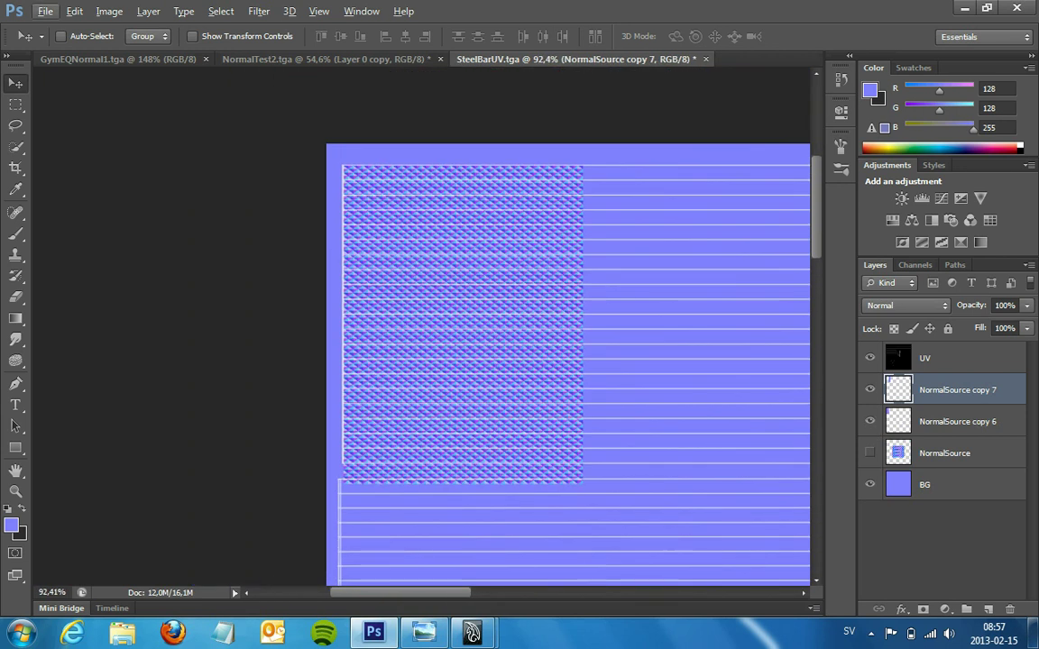
{"action": "left_click_drag", "start_coordinate": [460, 315], "coordinate": [458, 315]}
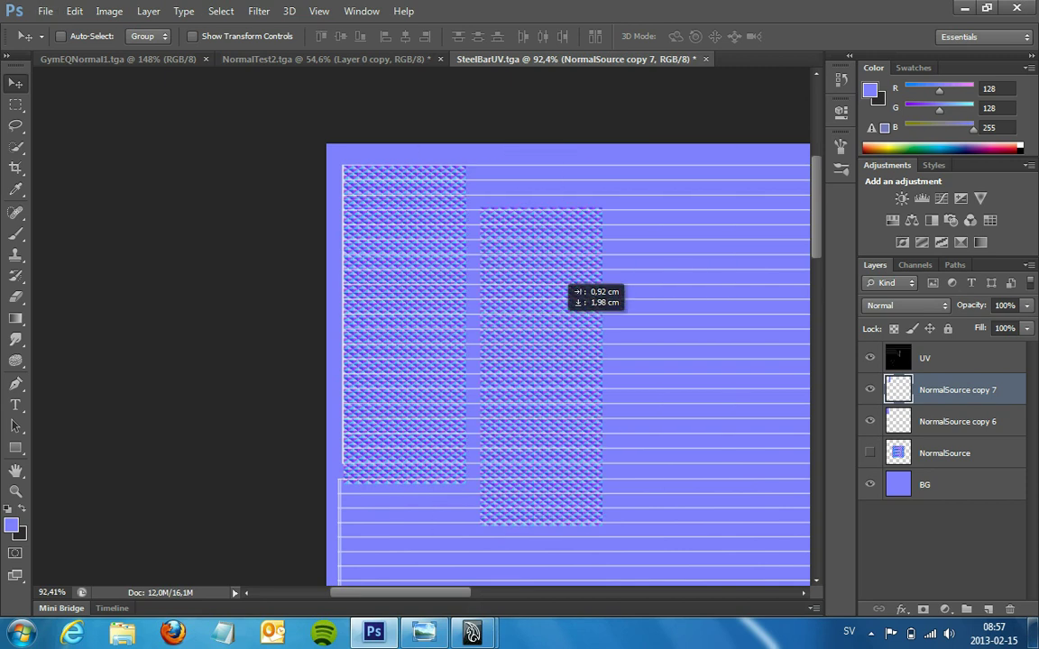
{"action": "scroll", "coordinate": [459, 275], "scroll_direction": "up", "scroll_amount": 2, "text": "alt"}
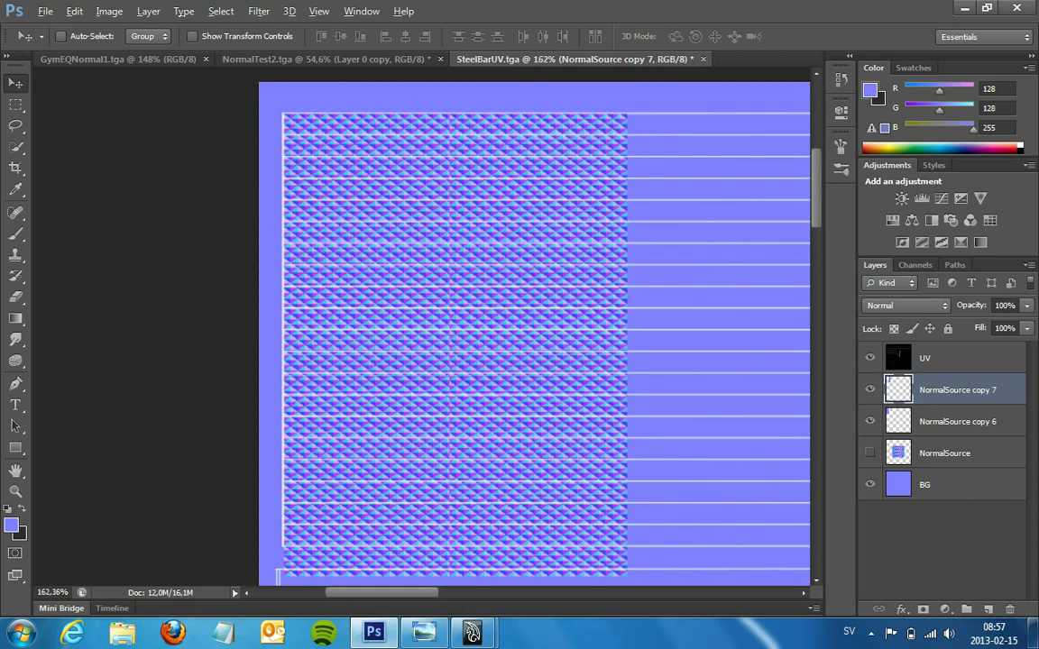
{"action": "scroll", "coordinate": [460, 275], "scroll_direction": "up", "scroll_amount": 3, "text": "alt"}
{"action": "left_click_drag", "start_coordinate": [478, 273], "coordinate": [471, 276]}
{"action": "scroll", "coordinate": [468, 276], "scroll_direction": "down", "scroll_amount": 1, "text": "alt"}
{"action": "scroll", "coordinate": [469, 276], "scroll_direction": "down", "scroll_amount": 1, "text": "alt"}
{"action": "scroll", "coordinate": [469, 276], "scroll_direction": "down", "scroll_amount": 1, "text": "alt"}
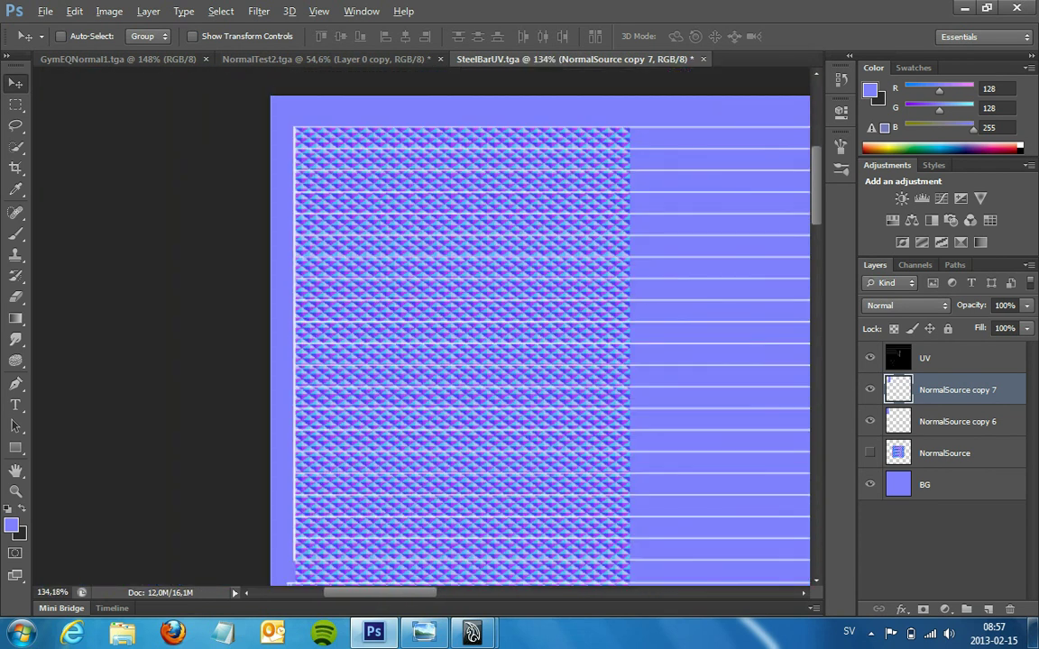
{"action": "scroll", "coordinate": [478, 311], "scroll_direction": "down", "scroll_amount": 1, "text": "alt"}
Merge NormalSource copies 6 and 7 into a single layer.
{"action": "key", "text": "alt+shift+bracketleft"}
{"action": "right_click", "coordinate": [956, 421]}
{"action": "left_click", "coordinate": [684, 401]}
Duplicate the stud pattern block 11.92 cm to the right as NormalSource copy 8.
{"action": "scroll", "coordinate": [684, 407], "scroll_direction": "down", "scroll_amount": 3, "text": "alt"}
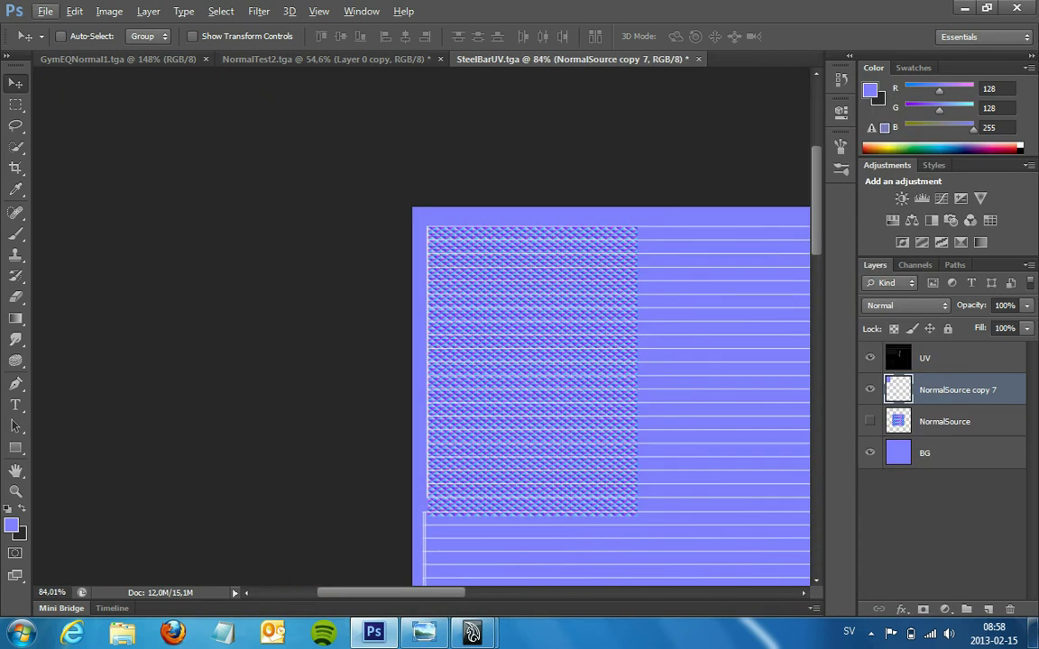
{"action": "scroll", "coordinate": [487, 397], "scroll_direction": "right", "scroll_amount": 3, "text": "ctrl"}
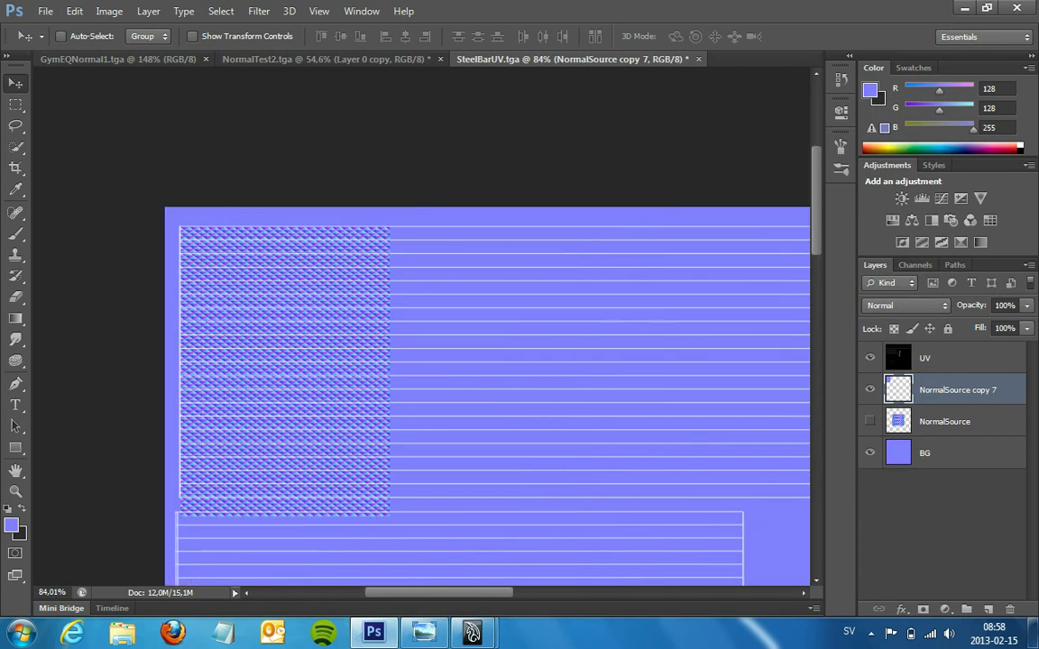
{"action": "scroll", "coordinate": [487, 396], "scroll_direction": "down", "scroll_amount": 3, "text": "alt"}
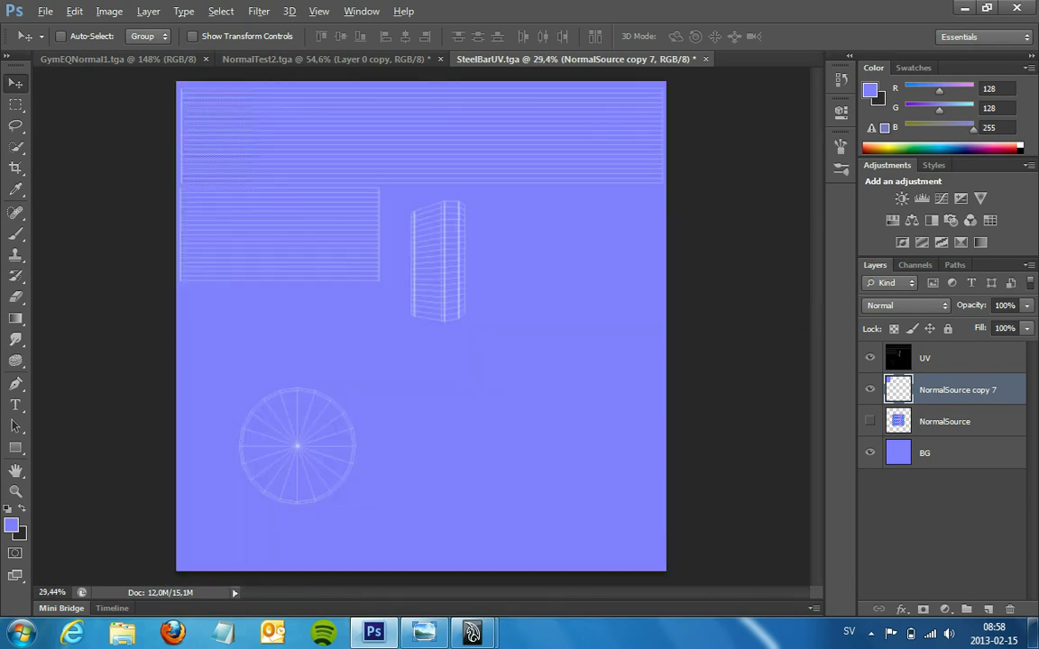
{"action": "scroll", "coordinate": [212, 94], "scroll_direction": "up", "scroll_amount": 2, "text": "alt"}
{"action": "scroll", "coordinate": [212, 94], "scroll_direction": "up", "scroll_amount": 2, "text": "alt"}
{"action": "scroll", "coordinate": [212, 95], "scroll_direction": "up", "scroll_amount": 2, "text": "alt"}
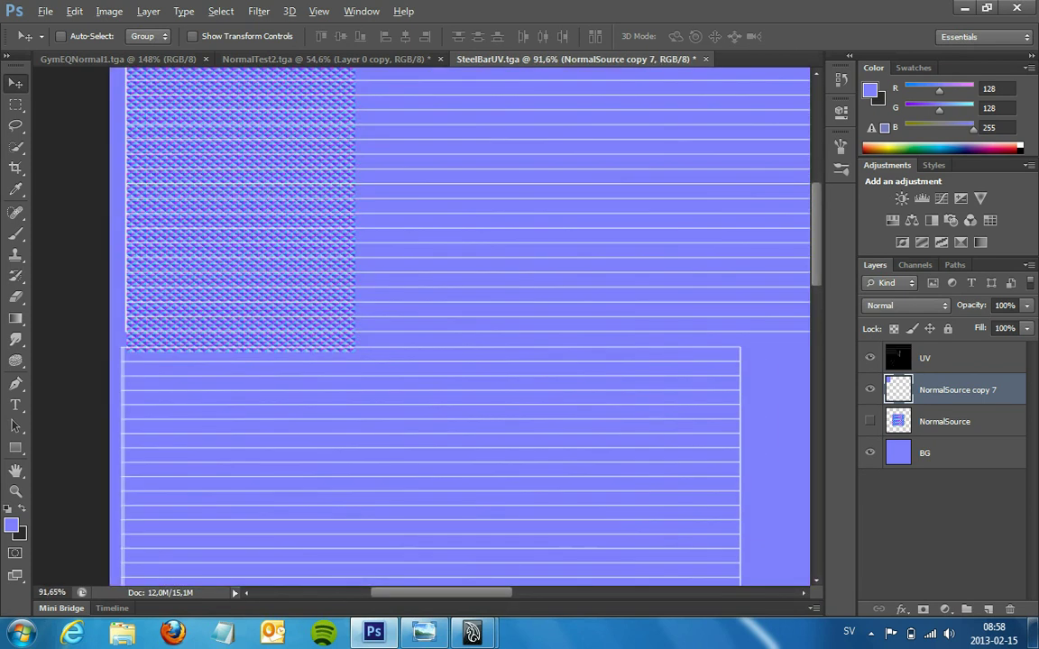
{"action": "scroll", "coordinate": [212, 95], "scroll_direction": "up", "scroll_amount": 2, "text": "alt"}
{"action": "mouse_move", "coordinate": [311, 189]}
{"action": "left_mouse_down", "text": "alt"}
{"action": "mouse_move", "coordinate": [616, 188]}
{"action": "mouse_move", "coordinate": [582, 188]}
{"action": "left_mouse_up", "text": "alt"}
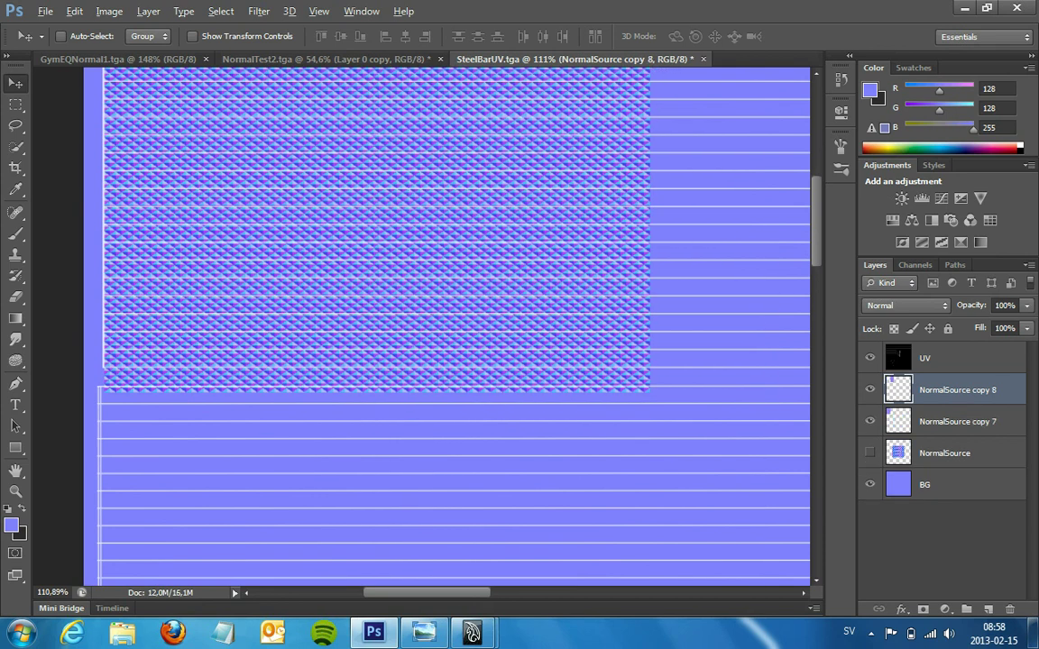
Nudge copy 8 about 0.07 cm so its tiles align with the existing pattern.
{"action": "scroll", "coordinate": [581, 188], "scroll_direction": "up", "scroll_amount": 2, "text": "alt"}
{"action": "scroll", "coordinate": [581, 189], "scroll_direction": "up", "scroll_amount": 2, "text": "alt"}
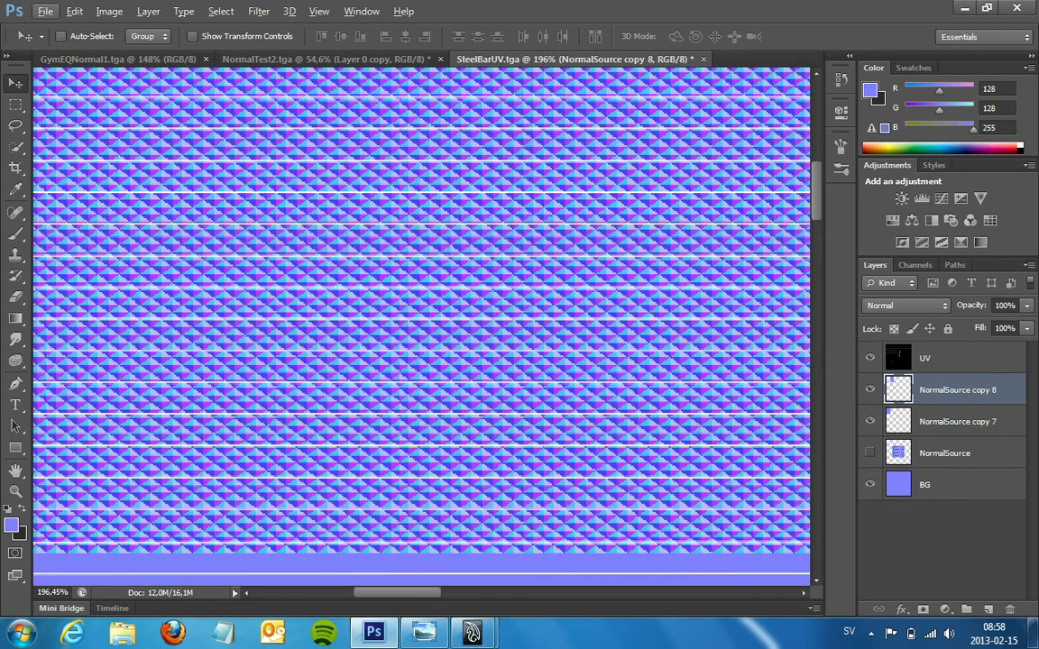
{"action": "key", "text": "ctrl+z"}
{"action": "key", "text": "ctrl+z"}
{"action": "left_click_drag", "start_coordinate": [452, 200], "coordinate": [455, 200]}
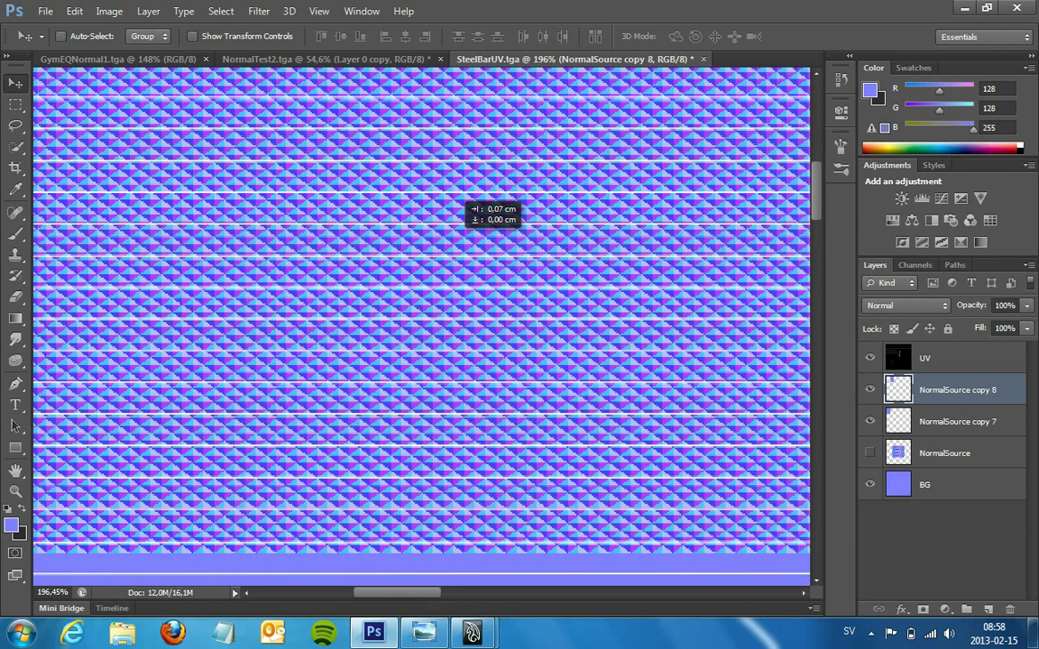
{"action": "key", "text": "Left"}
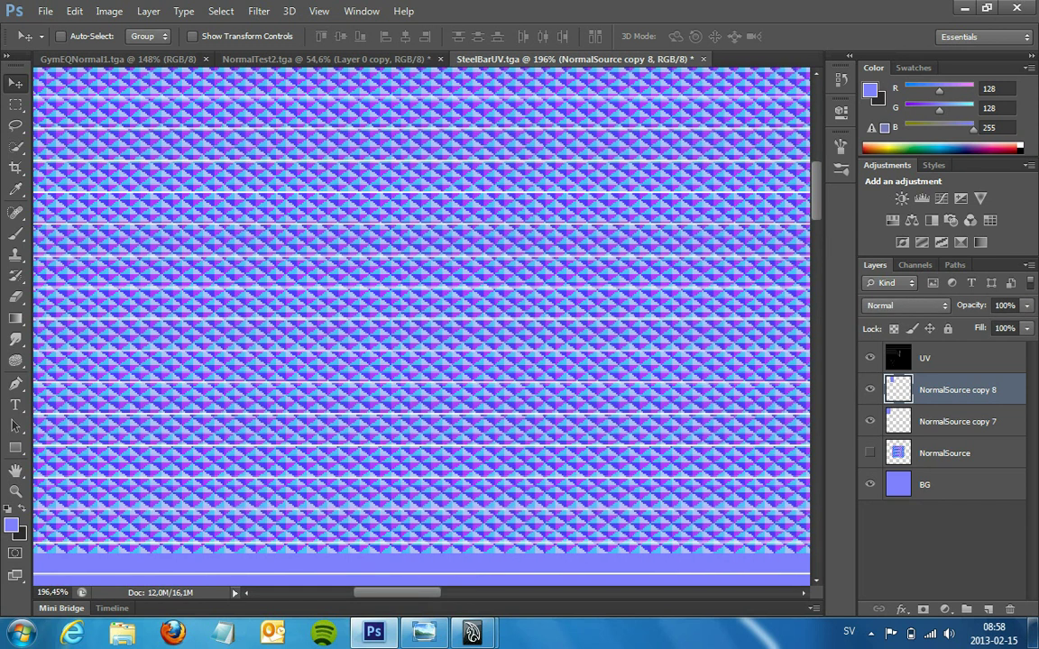
{"action": "scroll", "coordinate": [505, 325], "scroll_direction": "down", "scroll_amount": 3, "text": "alt"}
{"action": "scroll", "coordinate": [505, 325], "scroll_direction": "down", "scroll_amount": 2, "text": "alt"}
{"action": "scroll", "coordinate": [505, 325], "scroll_direction": "down", "scroll_amount": 1, "text": "alt"}
{"action": "scroll", "coordinate": [505, 324], "scroll_direction": "up", "scroll_amount": 1, "text": "alt"}
Cut away the pattern spilling into the band below the patterned block.
{"action": "key", "text": "m"}
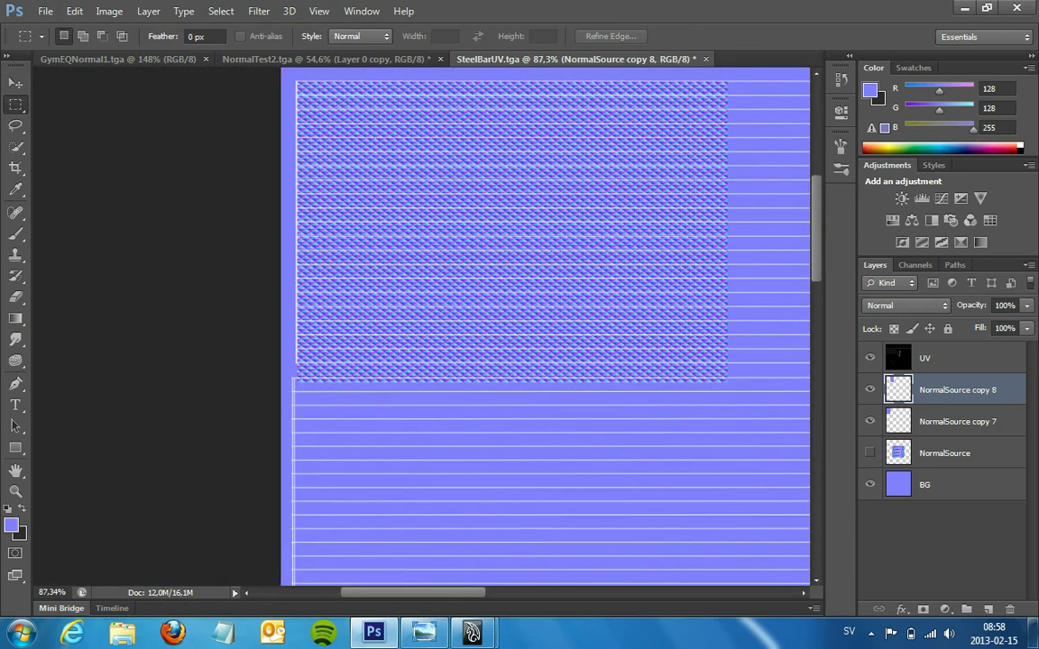
{"action": "left_click_drag", "start_coordinate": [290, 372], "coordinate": [774, 449]}
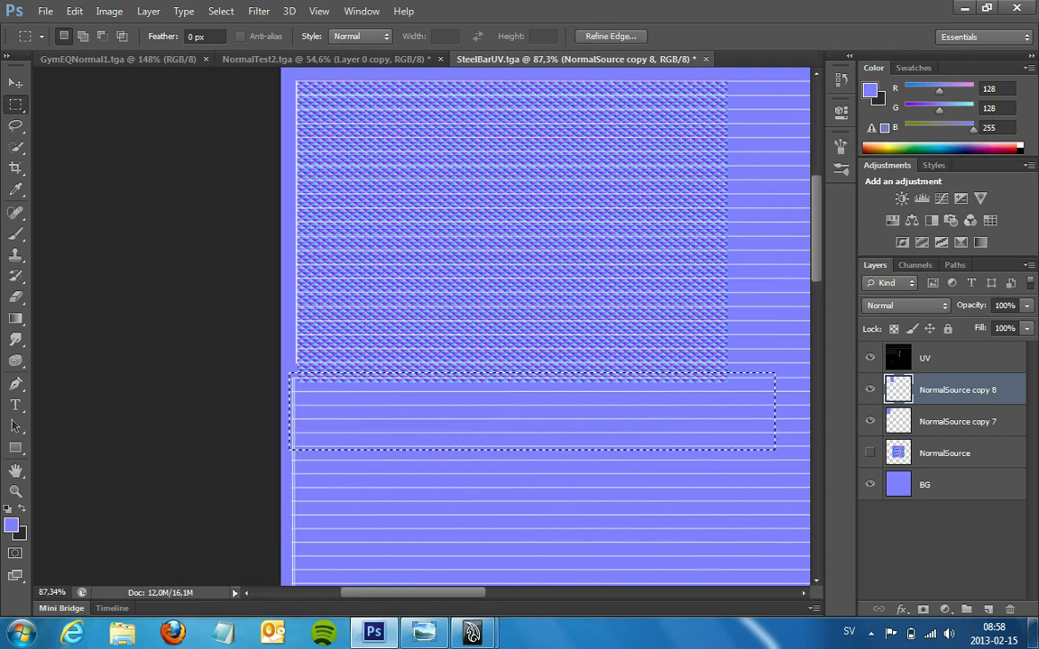
{"action": "key", "text": "ctrl+x"}
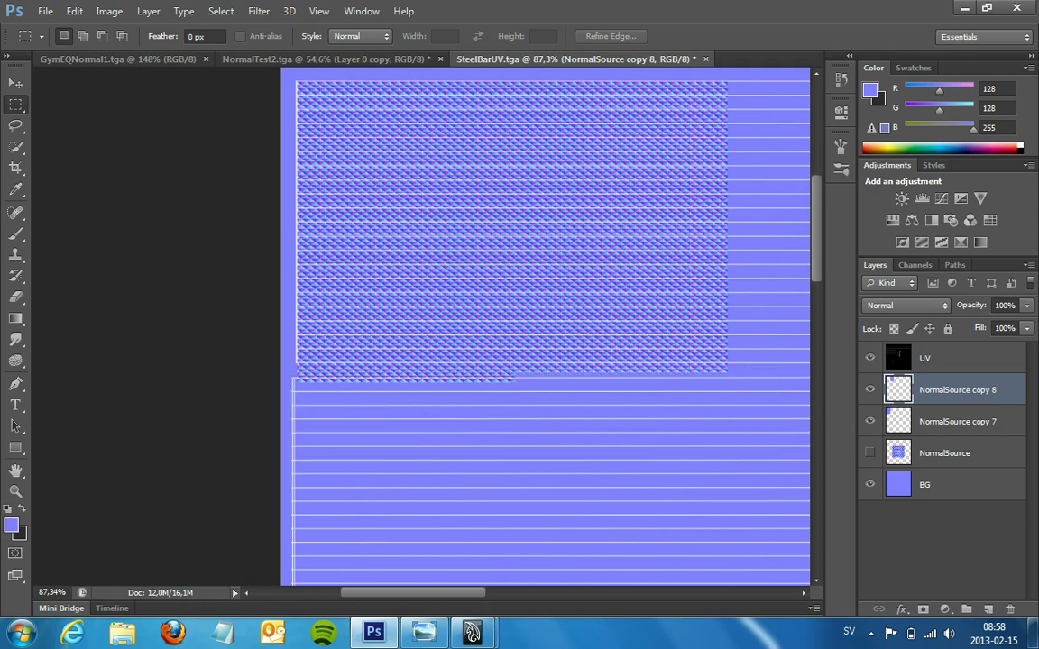
Merge NormalSource copy 7 and copy 8 into one layer and clear the selection.
{"action": "left_click", "coordinate": [956, 421]}
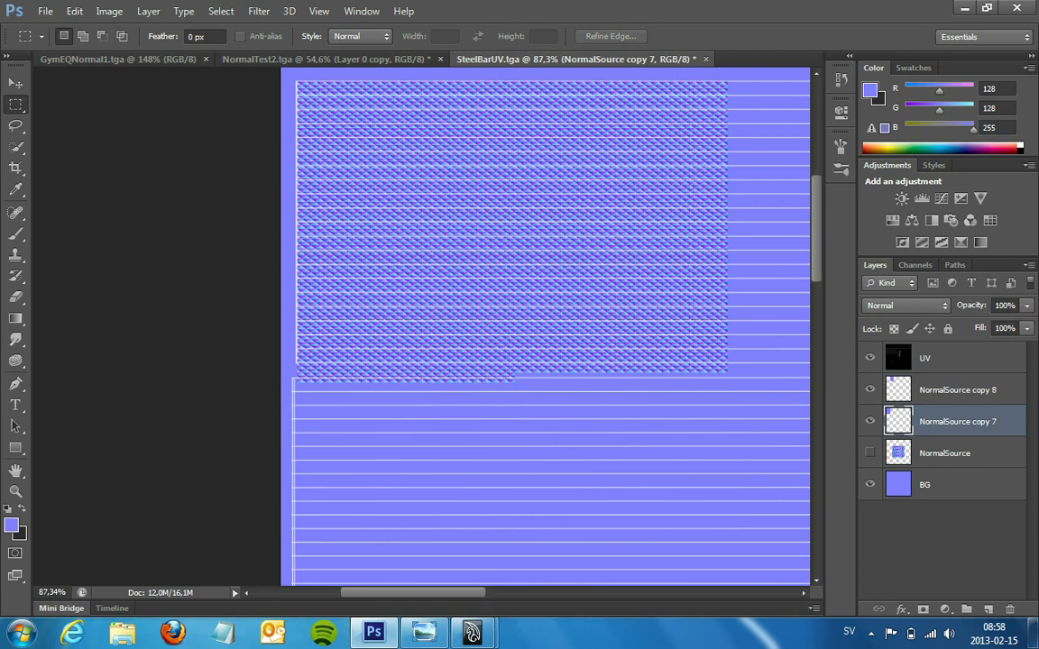
{"action": "left_click_drag", "start_coordinate": [289, 372], "coordinate": [774, 449]}
{"action": "left_click", "coordinate": [955, 389], "text": "ctrl"}
{"action": "right_click", "coordinate": [956, 389]}
{"action": "left_click", "coordinate": [685, 403]}
{"action": "key", "text": "ctrl+d"}
Zoom out and bring the Maya scene back to the front.
{"action": "scroll", "coordinate": [541, 325], "scroll_direction": "down", "scroll_amount": 3, "text": "alt"}
{"action": "scroll", "coordinate": [541, 325], "scroll_direction": "down", "scroll_amount": 2, "text": "alt"}
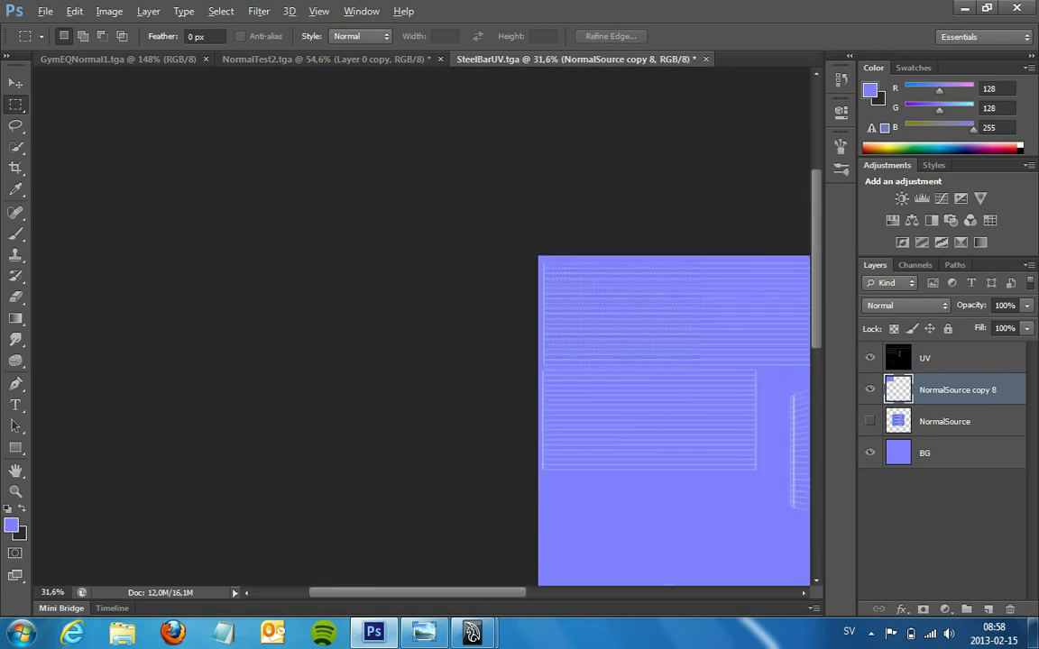
{"action": "scroll", "coordinate": [541, 325], "scroll_direction": "down", "scroll_amount": 2, "text": "alt"}
{"action": "scroll", "coordinate": [410, 274], "scroll_direction": "up", "scroll_amount": 1, "text": "alt"}
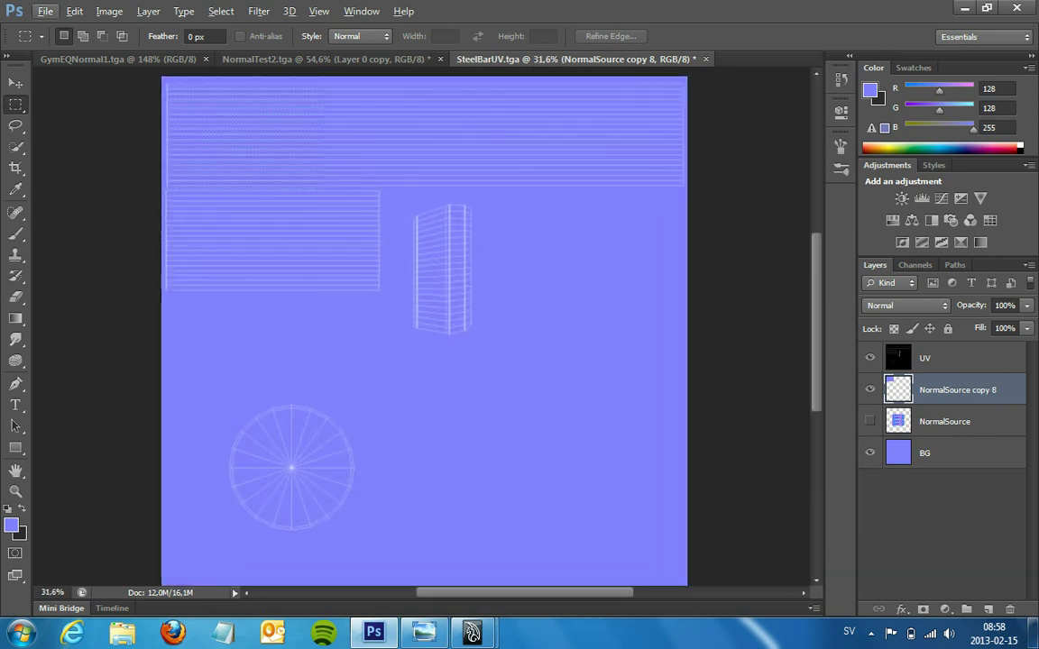
{"action": "left_click", "coordinate": [532, 523]}
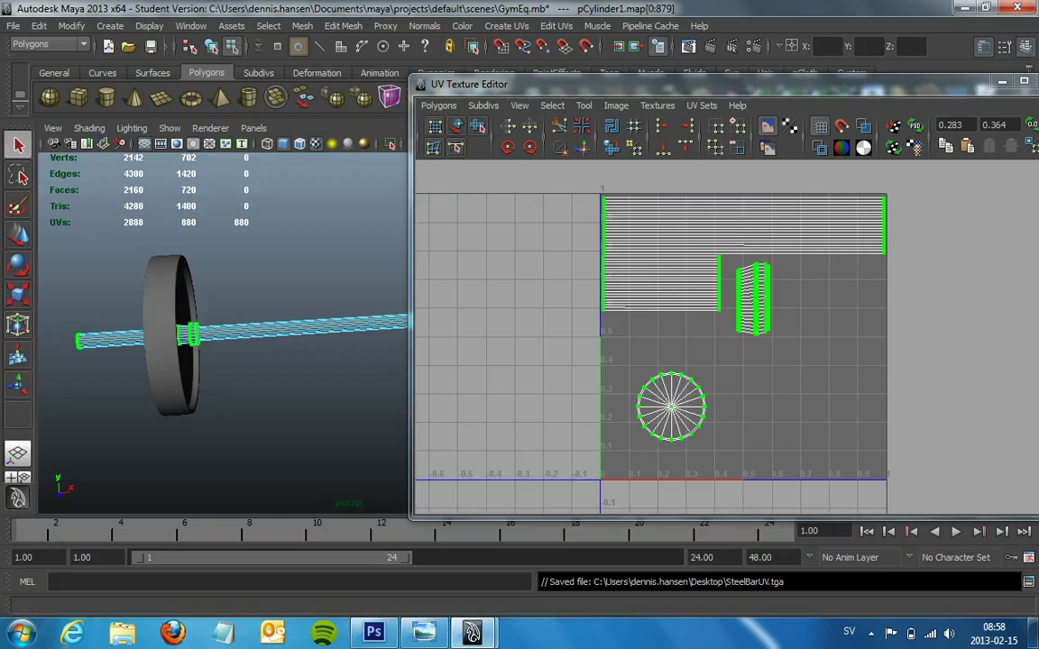
{"action": "left_click", "coordinate": [602, 221]}
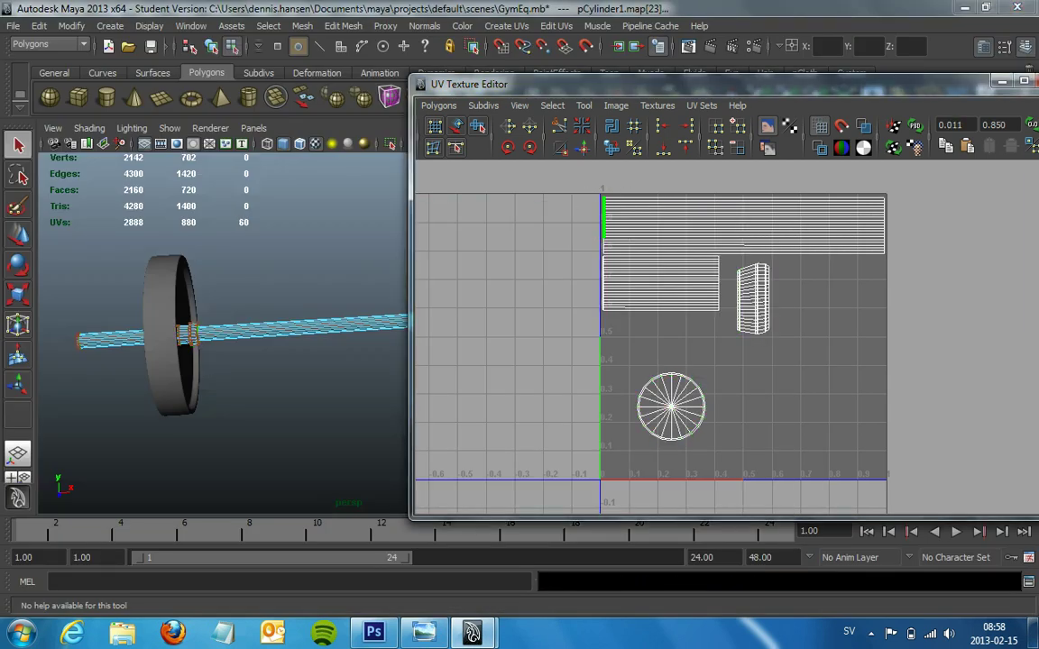
{"action": "scroll", "coordinate": [225, 324], "scroll_direction": "down", "scroll_amount": 5}
{"action": "left_click_drag", "start_coordinate": [552, 178], "coordinate": [906, 261]}
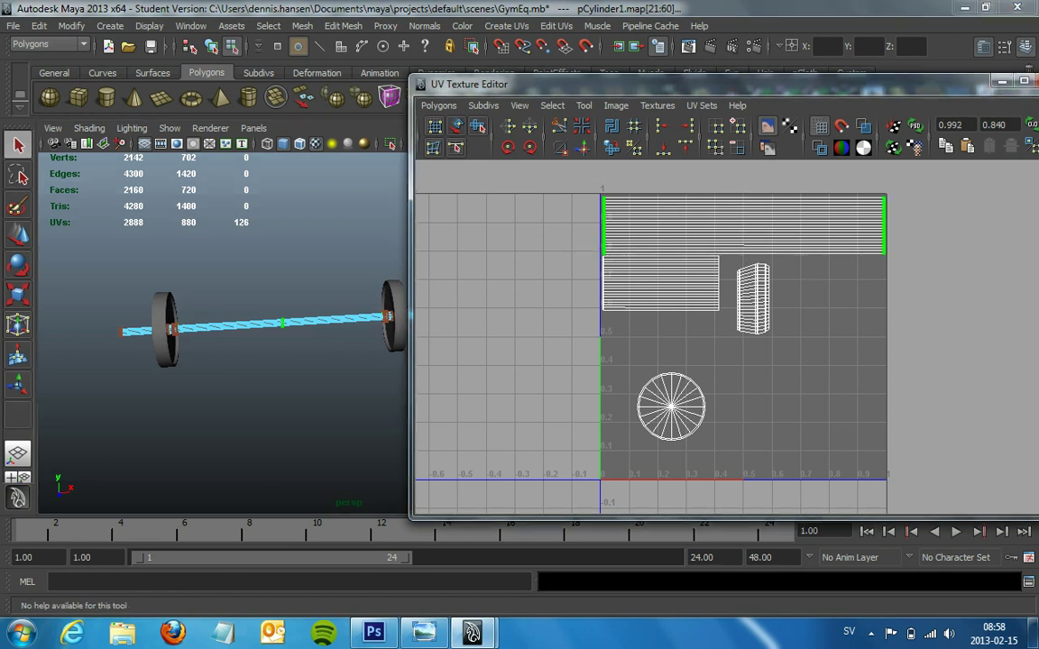
{"action": "scroll", "coordinate": [225, 325], "scroll_direction": "up", "scroll_amount": 2}
{"action": "scroll", "coordinate": [225, 325], "scroll_direction": "up", "scroll_amount": 2}
{"action": "scroll", "coordinate": [226, 325], "scroll_direction": "up", "scroll_amount": 2}
{"action": "left_click_drag", "start_coordinate": [225, 325], "coordinate": [270, 306], "text": "alt"}
{"action": "middle_click_drag", "start_coordinate": [271, 307], "coordinate": [271, 252], "text": "alt"}
{"action": "mouse_move", "coordinate": [270, 325]}
{"action": "middle_mouse_down", "text": "alt"}
{"action": "mouse_move", "coordinate": [86, 332]}
{"action": "mouse_move", "coordinate": [126, 315]}
{"action": "middle_mouse_up", "text": "alt"}
{"action": "scroll", "coordinate": [225, 343], "scroll_direction": "down", "scroll_amount": 2}
{"action": "scroll", "coordinate": [226, 343], "scroll_direction": "down", "scroll_amount": 3}
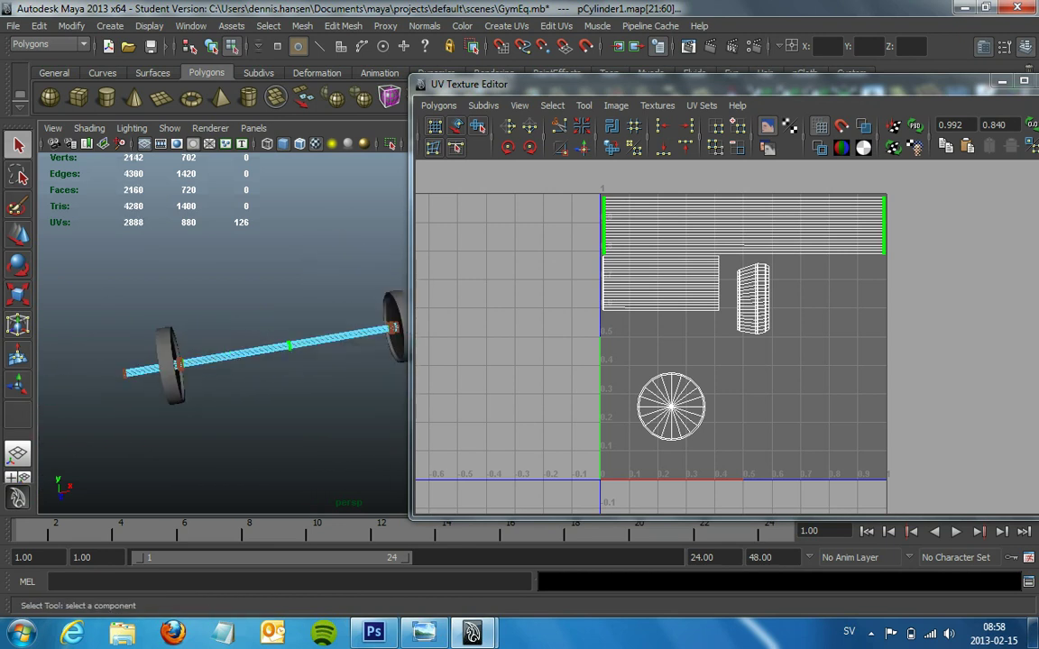
{"action": "scroll", "coordinate": [225, 343], "scroll_direction": "up", "scroll_amount": 3}
{"action": "scroll", "coordinate": [225, 343], "scroll_direction": "down", "scroll_amount": 3}
{"action": "right_click_drag", "start_coordinate": [608, 220], "coordinate": [667, 202], "text": "ctrl"}
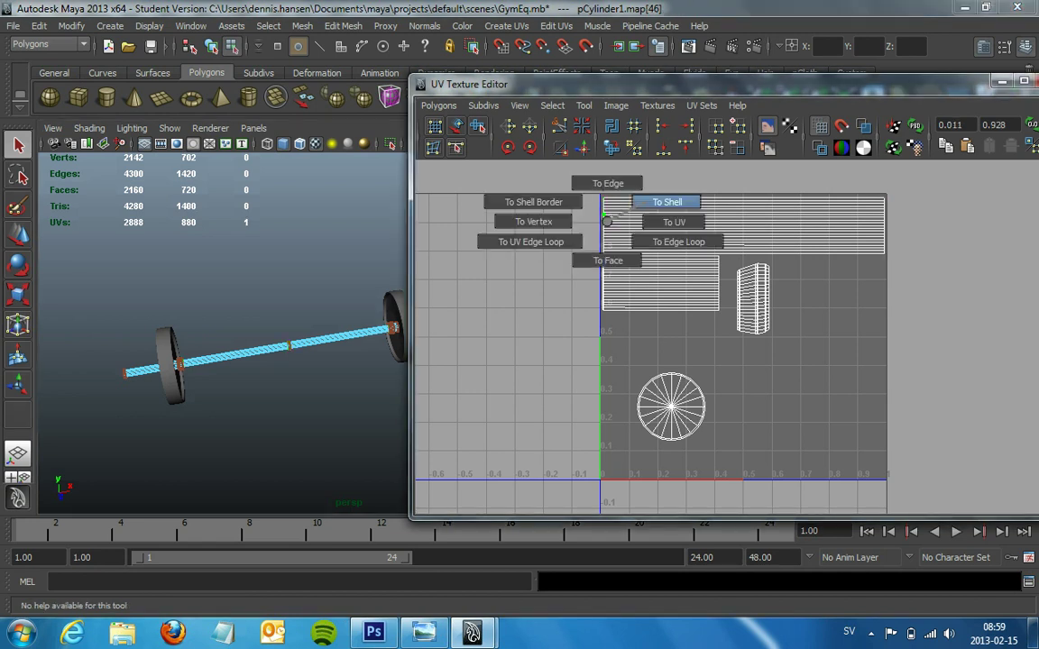
{"action": "key", "text": "w"}
{"action": "left_click_drag", "start_coordinate": [743, 226], "coordinate": [745, 311]}
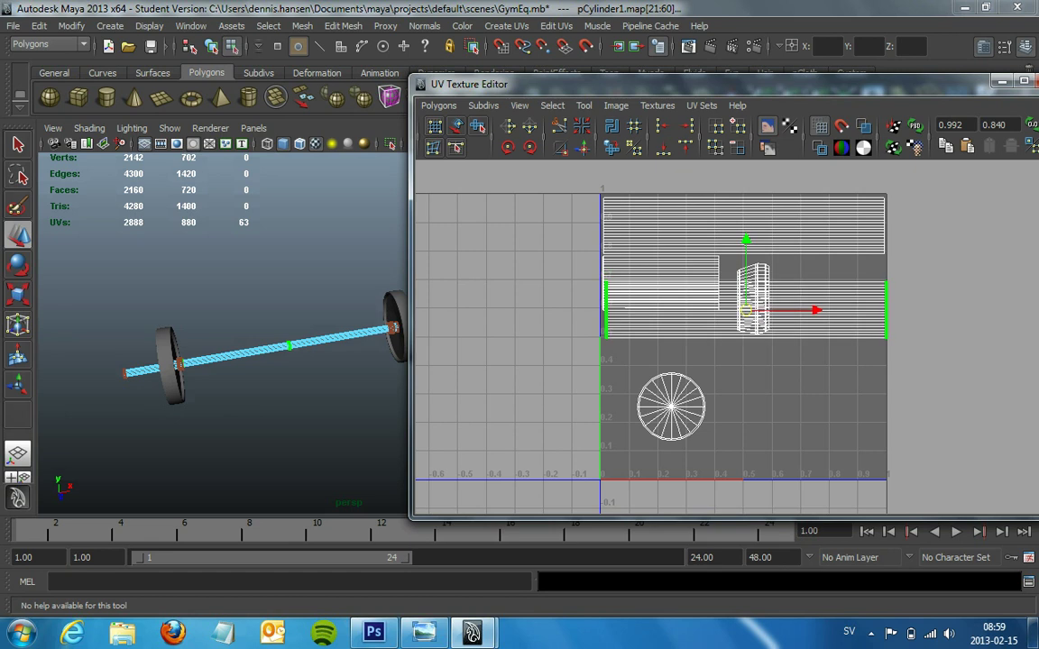
{"action": "key", "text": "ctrl+z"}
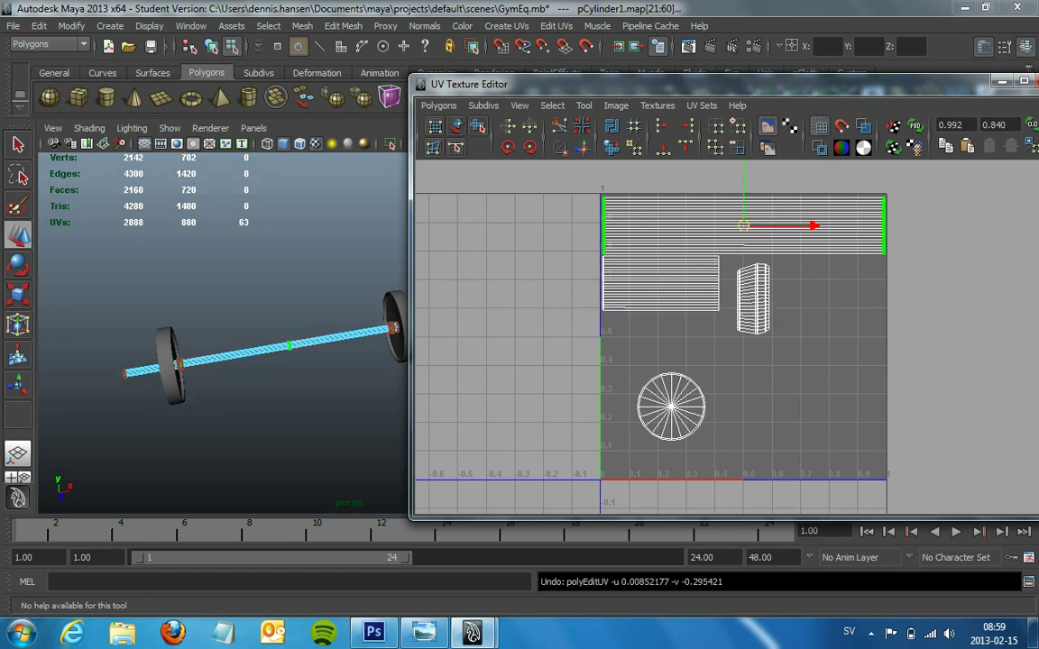
{"action": "left_click_drag", "start_coordinate": [577, 185], "coordinate": [613, 261]}
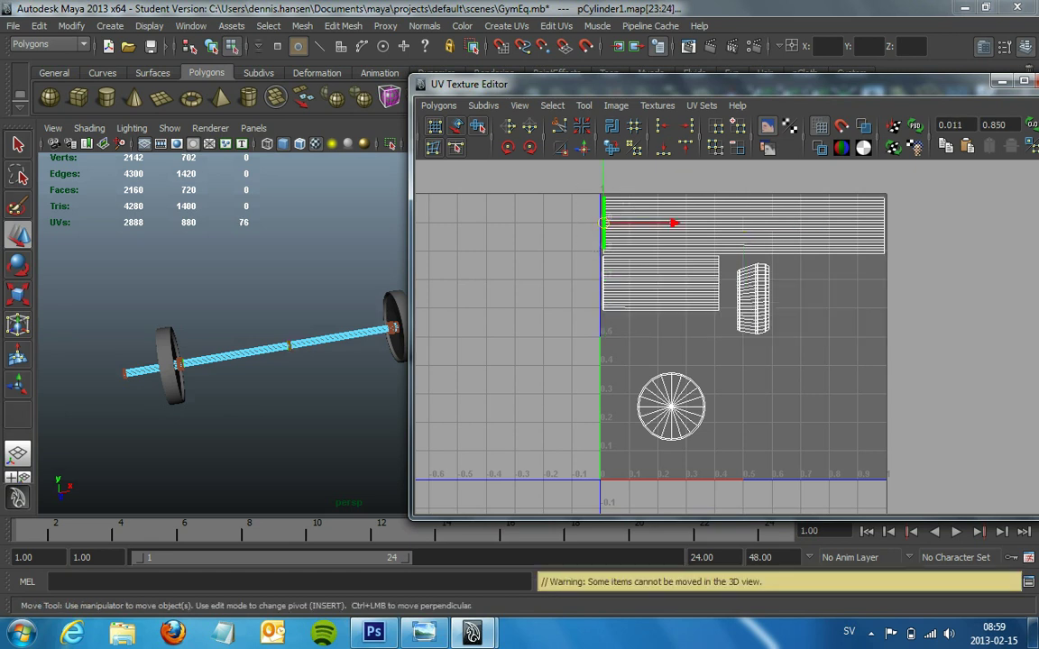
{"action": "mouse_move", "coordinate": [225, 343]}
{"action": "left_mouse_down", "text": "alt"}
{"action": "mouse_move", "coordinate": [271, 324]}
{"action": "mouse_move", "coordinate": [271, 361]}
{"action": "left_mouse_up", "text": "alt"}
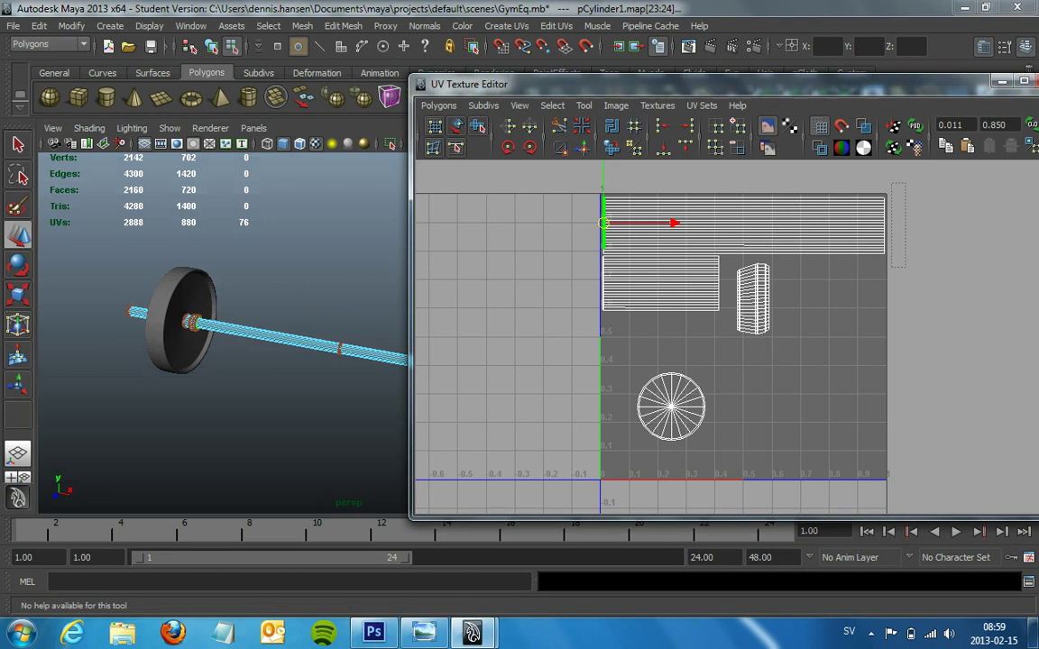
{"action": "left_click_drag", "start_coordinate": [861, 180], "coordinate": [906, 257]}
{"action": "mouse_move", "coordinate": [225, 342]}
{"action": "left_mouse_down", "text": "alt"}
{"action": "mouse_move", "coordinate": [180, 347]}
{"action": "mouse_move", "coordinate": [221, 339]}
{"action": "left_mouse_up", "text": "alt"}
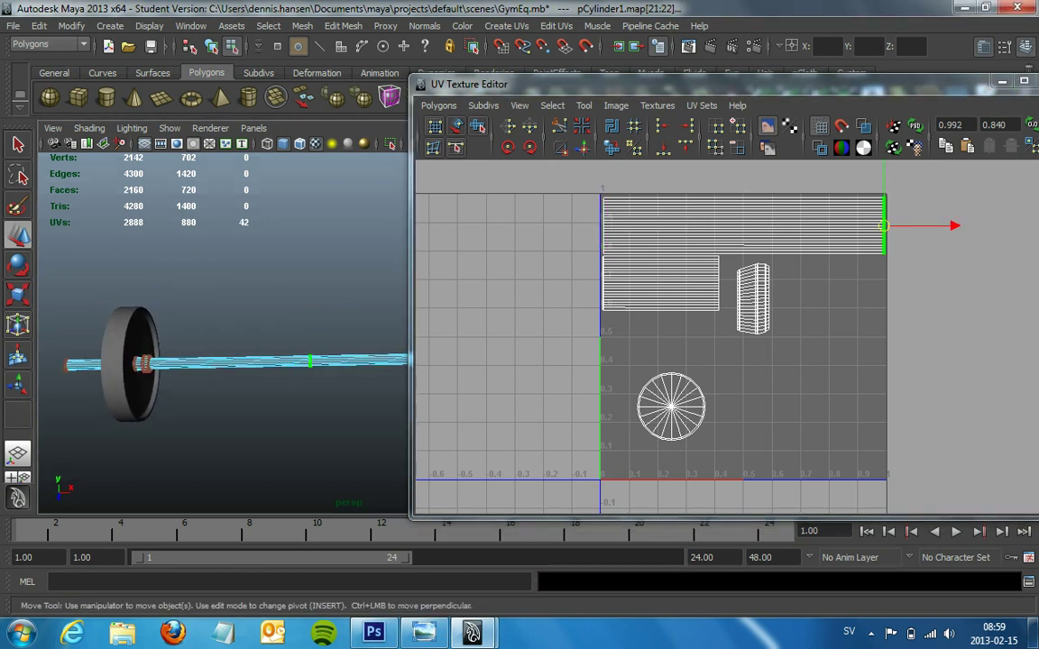
{"action": "middle_click_drag", "start_coordinate": [226, 352], "coordinate": [210, 345], "text": "alt"}
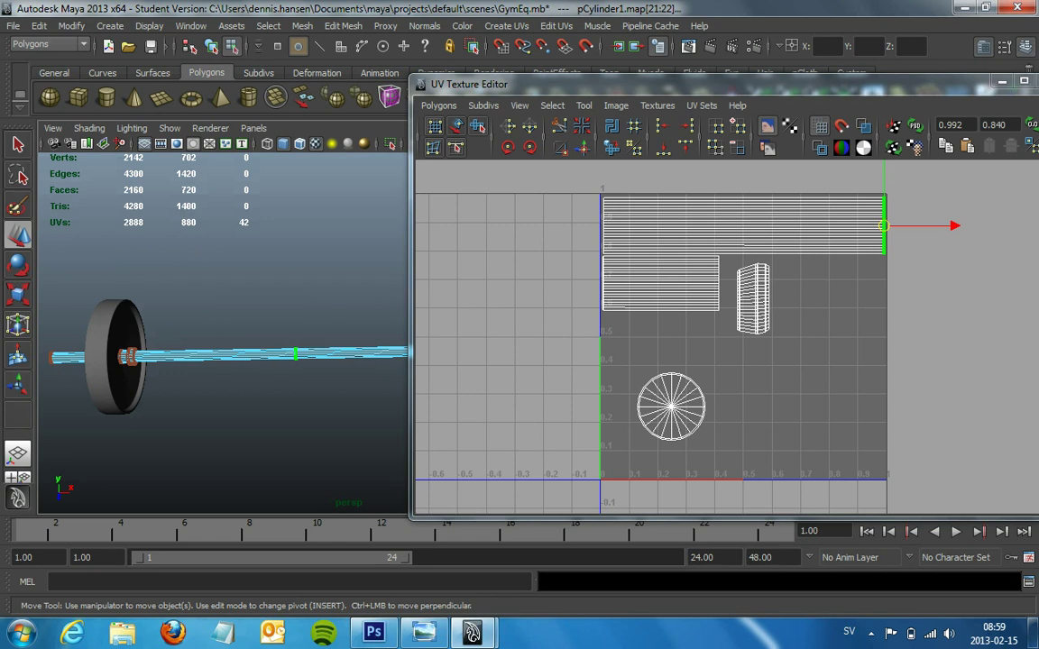
Back in Photoshop, reposition the NormalSource copy 8 stud layer and duplicate it.
{"action": "left_click", "coordinate": [374, 633]}
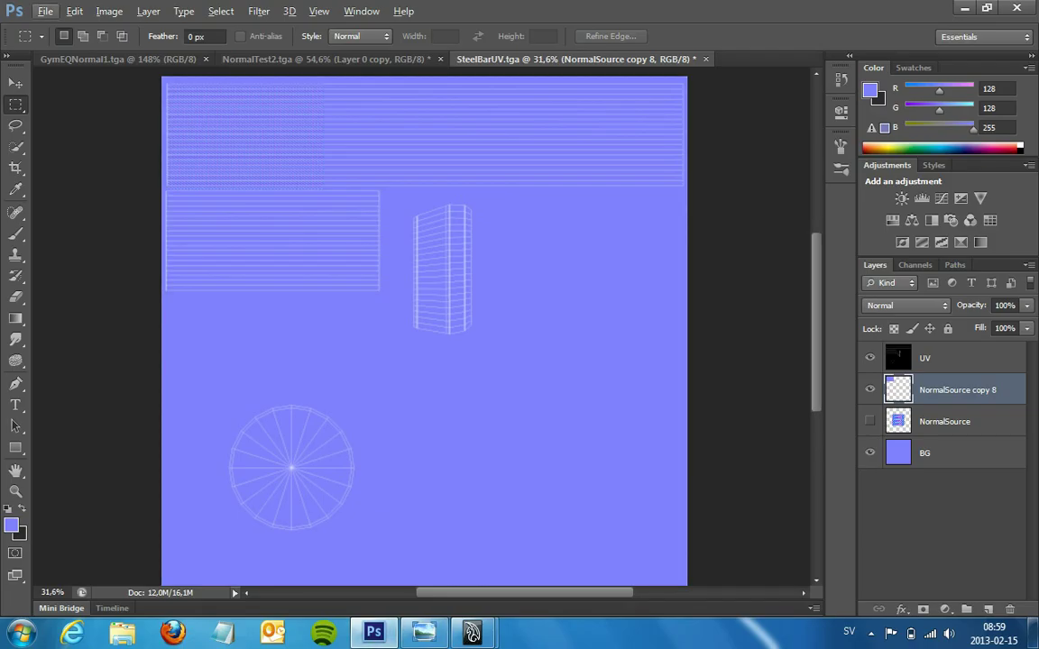
{"action": "scroll", "coordinate": [327, 152], "scroll_direction": "up", "scroll_amount": 1, "text": "alt"}
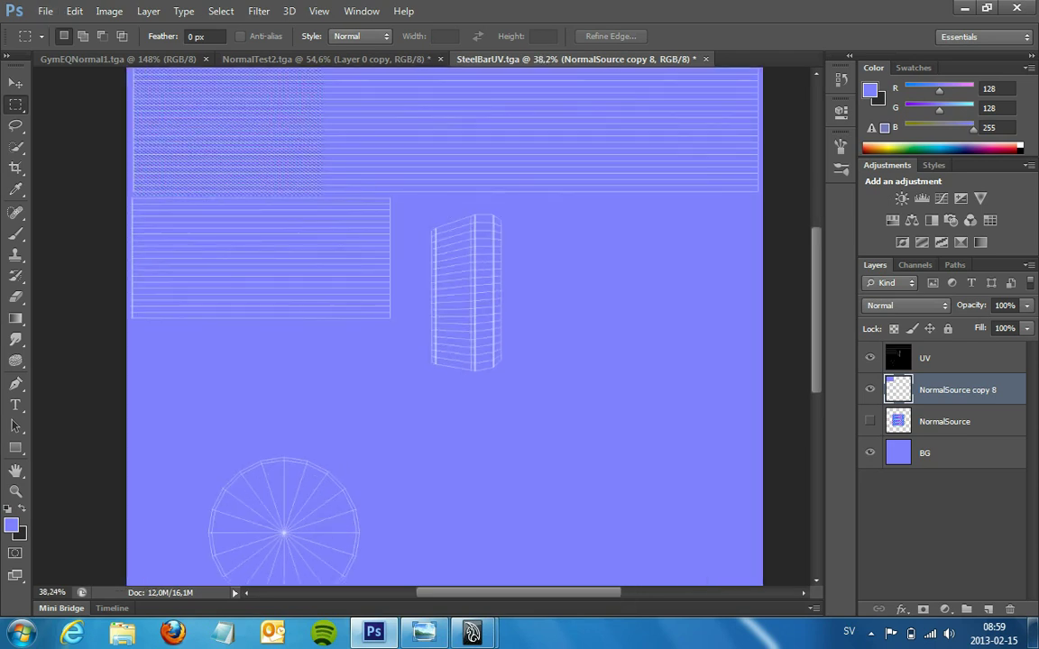
{"action": "key", "text": "v"}
{"action": "mouse_move", "coordinate": [271, 90]}
{"action": "left_mouse_down"}
{"action": "mouse_move", "coordinate": [823, 126]}
{"action": "mouse_move", "coordinate": [245, 125]}
{"action": "left_mouse_up"}
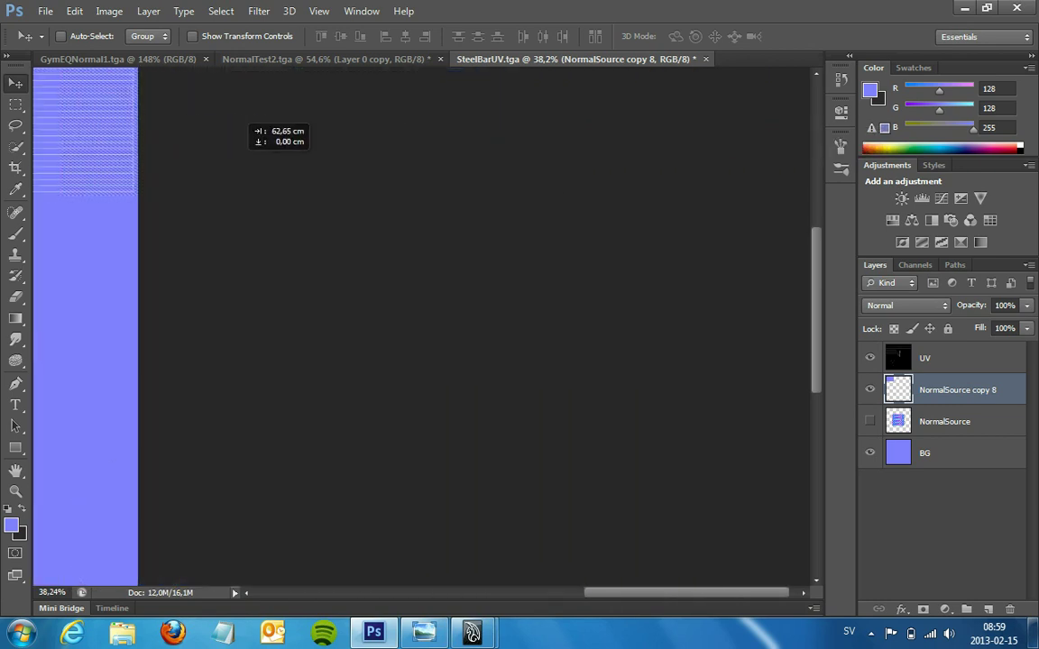
{"action": "left_click_drag", "start_coordinate": [246, 125], "coordinate": [257, 126]}
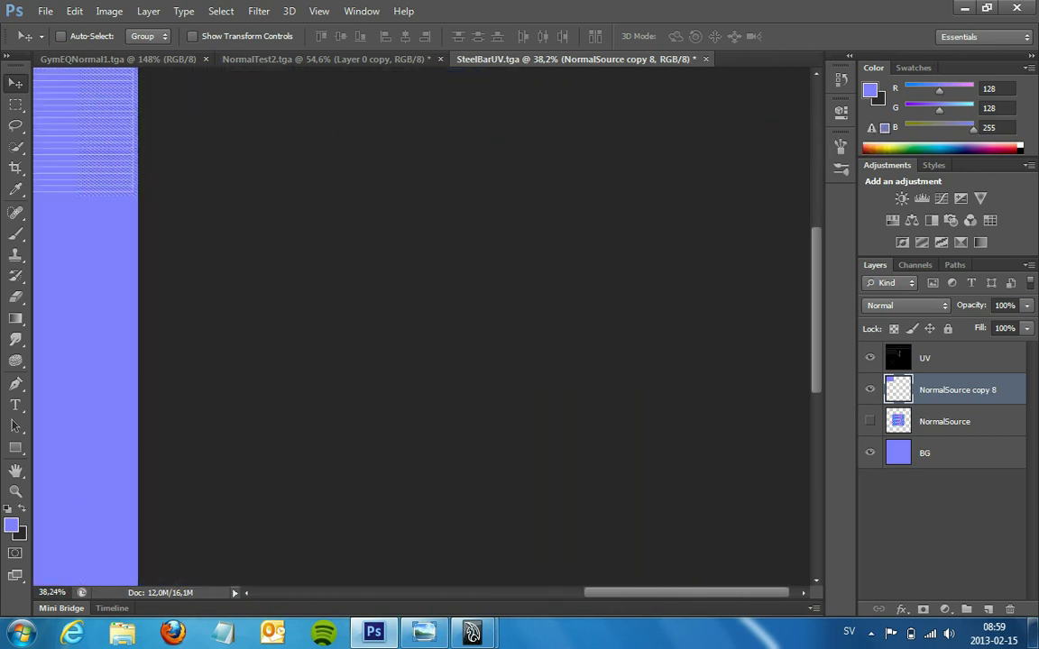
{"action": "key", "text": "ctrl+j"}
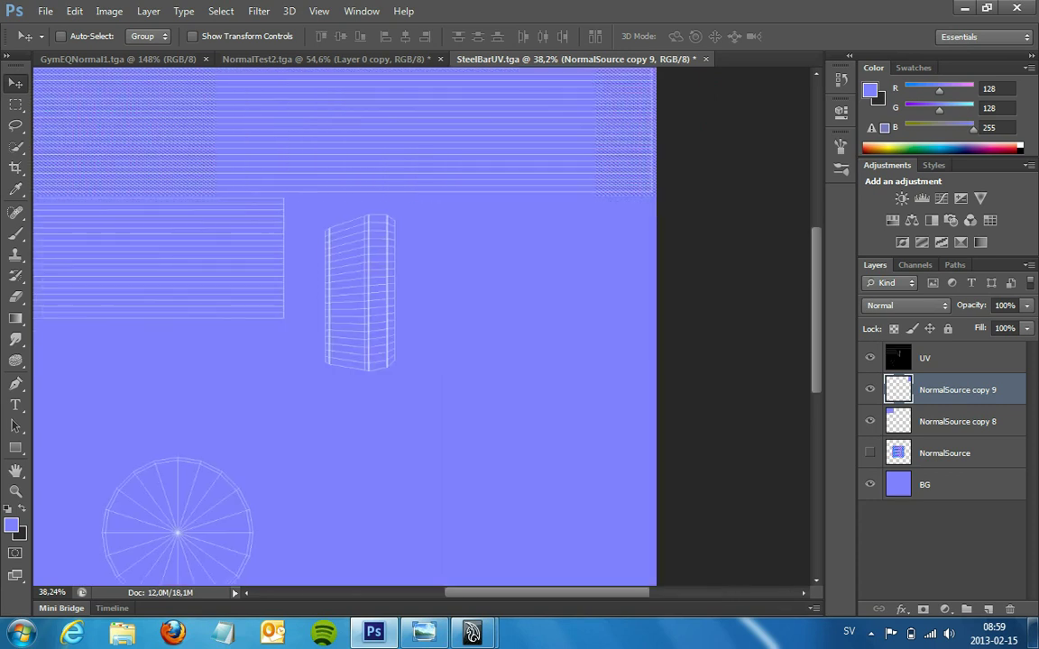
Slide the duplicated stud patch left along the top UV strip to tile it.
{"action": "scroll", "coordinate": [652, 215], "scroll_direction": "up", "scroll_amount": 3, "text": "alt"}
{"action": "scroll", "coordinate": [653, 215], "scroll_direction": "up", "scroll_amount": 1, "text": "alt"}
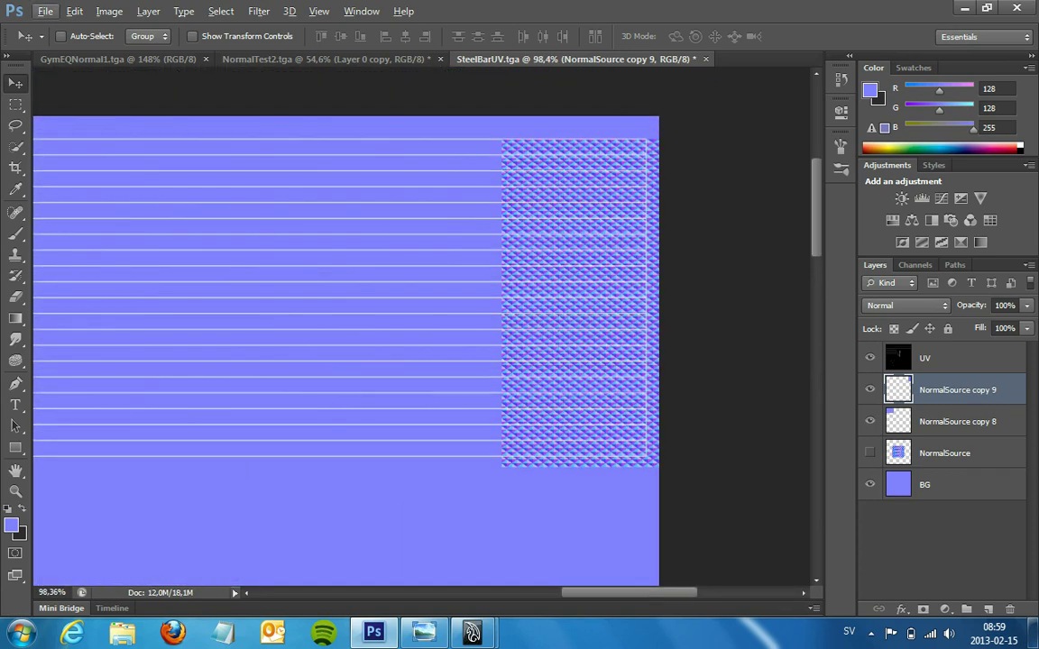
{"action": "scroll", "coordinate": [652, 215], "scroll_direction": "up", "scroll_amount": 1, "text": "alt"}
{"action": "scroll", "coordinate": [647, 267], "scroll_direction": "up", "scroll_amount": 1, "text": "alt"}
{"action": "left_click_drag", "start_coordinate": [642, 267], "coordinate": [603, 267]}
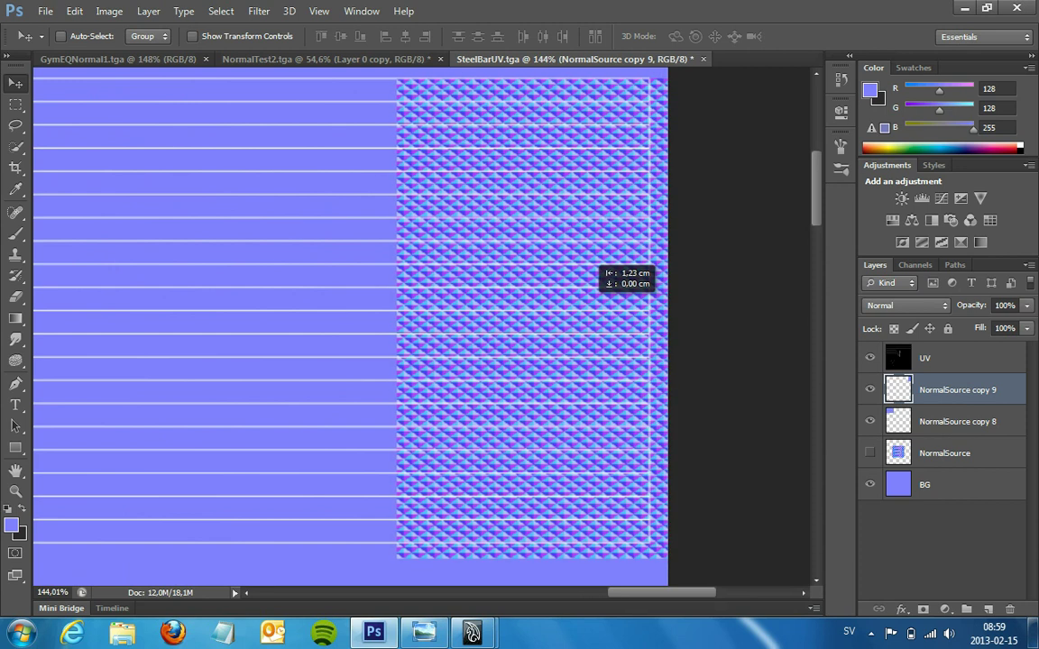
{"action": "scroll", "coordinate": [649, 271], "scroll_direction": "up", "scroll_amount": 2, "text": "alt"}
{"action": "scroll", "coordinate": [649, 271], "scroll_direction": "up", "scroll_amount": 2, "text": "alt"}
{"action": "scroll", "coordinate": [649, 271], "scroll_direction": "up", "scroll_amount": 1, "text": "alt"}
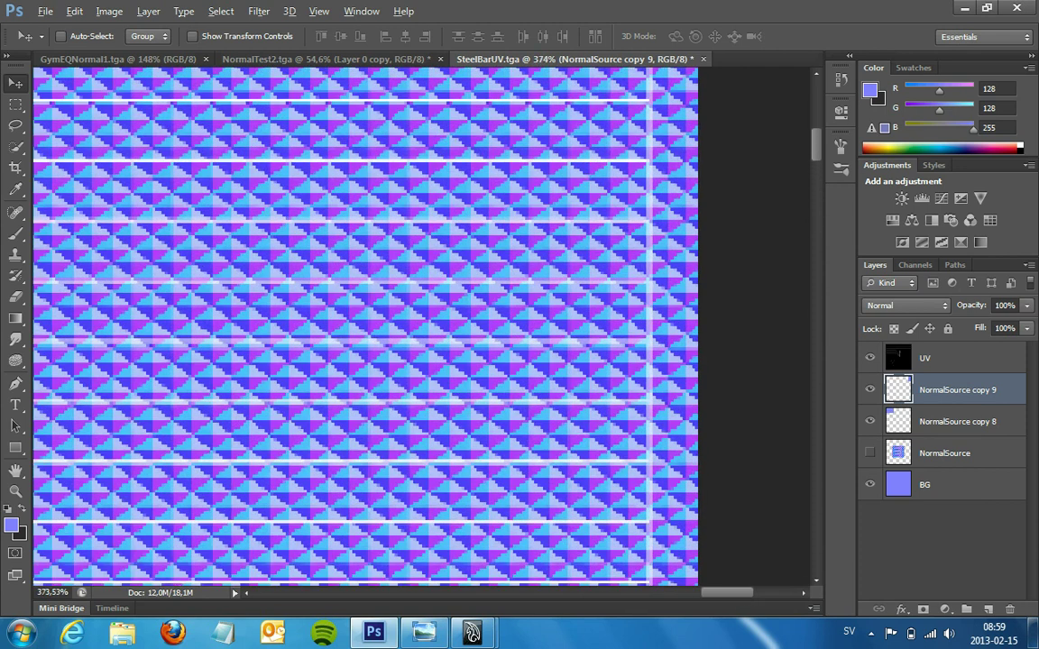
{"action": "scroll", "coordinate": [648, 225], "scroll_direction": "up", "scroll_amount": 1, "text": "alt"}
{"action": "key", "text": "alt"}
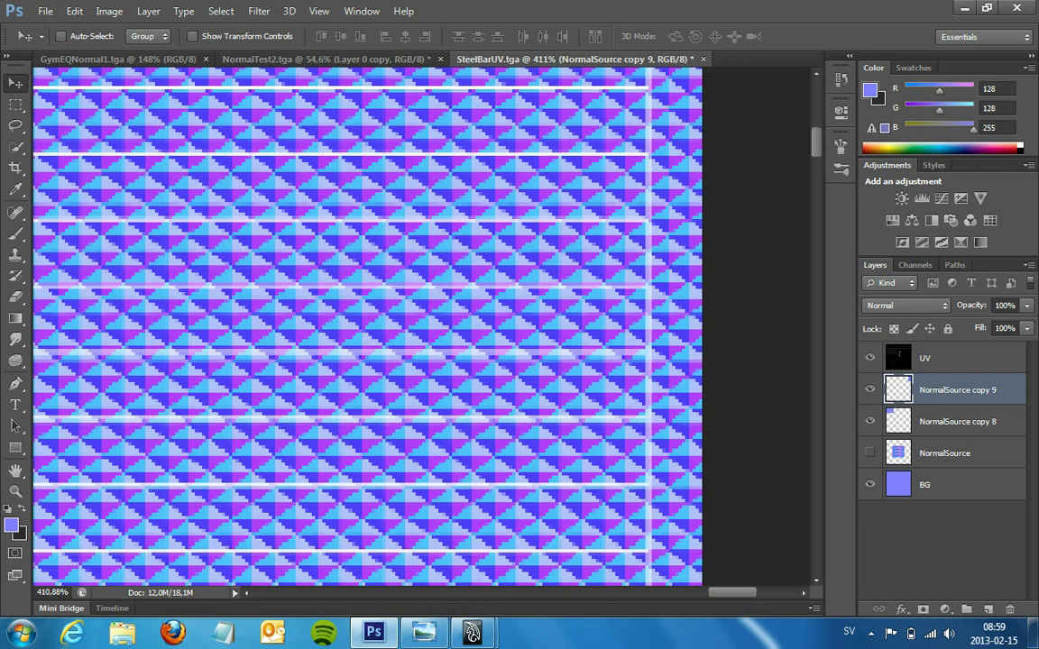
{"action": "scroll", "coordinate": [649, 270], "scroll_direction": "down", "scroll_amount": 4, "text": "alt"}
{"action": "scroll", "coordinate": [649, 271], "scroll_direction": "down", "scroll_amount": 4, "text": "alt"}
{"action": "scroll", "coordinate": [648, 271], "scroll_direction": "down", "scroll_amount": 2, "text": "alt"}
{"action": "scroll", "coordinate": [649, 270], "scroll_direction": "down", "scroll_amount": 1, "text": "alt"}
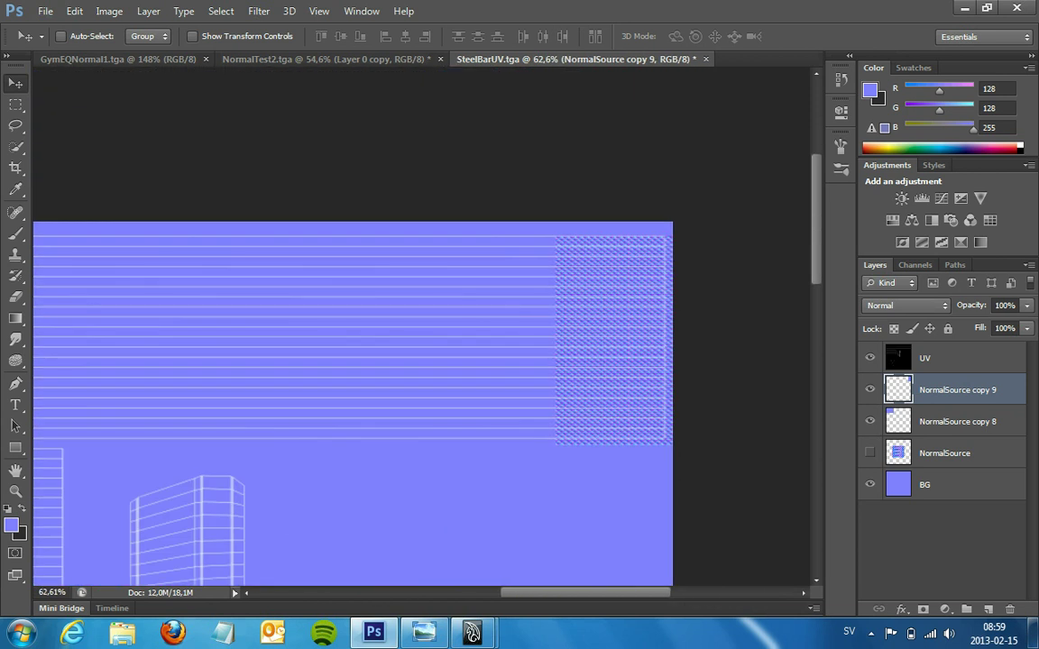
{"action": "scroll", "coordinate": [662, 298], "scroll_direction": "down", "scroll_amount": 2, "text": "alt"}
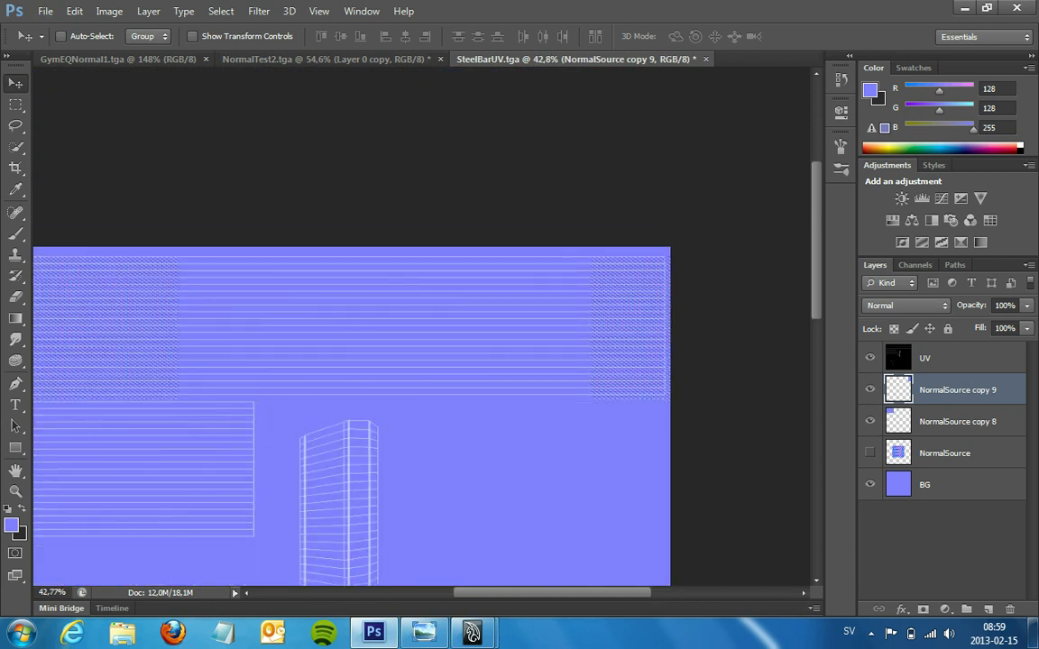
{"action": "scroll", "coordinate": [658, 294], "scroll_direction": "up", "scroll_amount": 1, "text": "alt"}
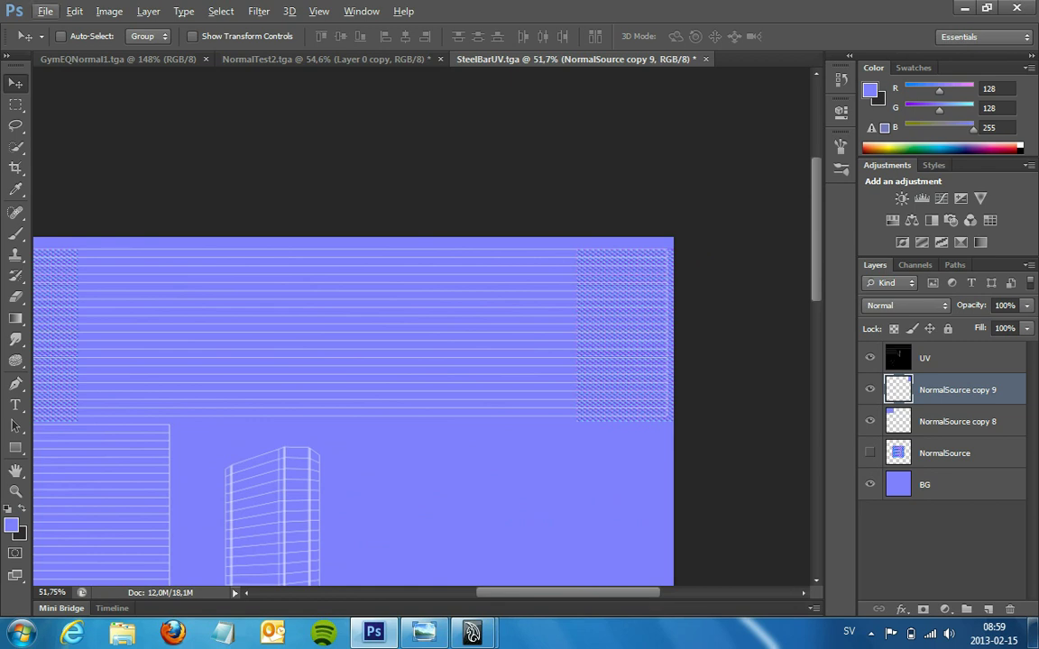
{"action": "left_click_drag", "start_coordinate": [667, 287], "coordinate": [444, 286]}
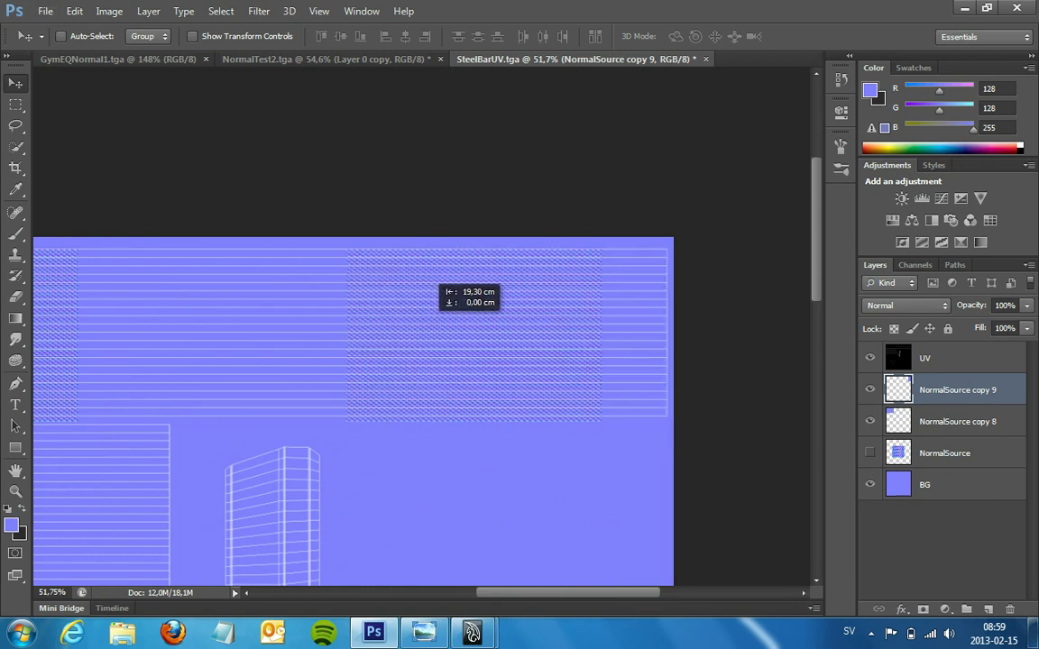
{"action": "left_click_drag", "start_coordinate": [444, 287], "coordinate": [401, 287]}
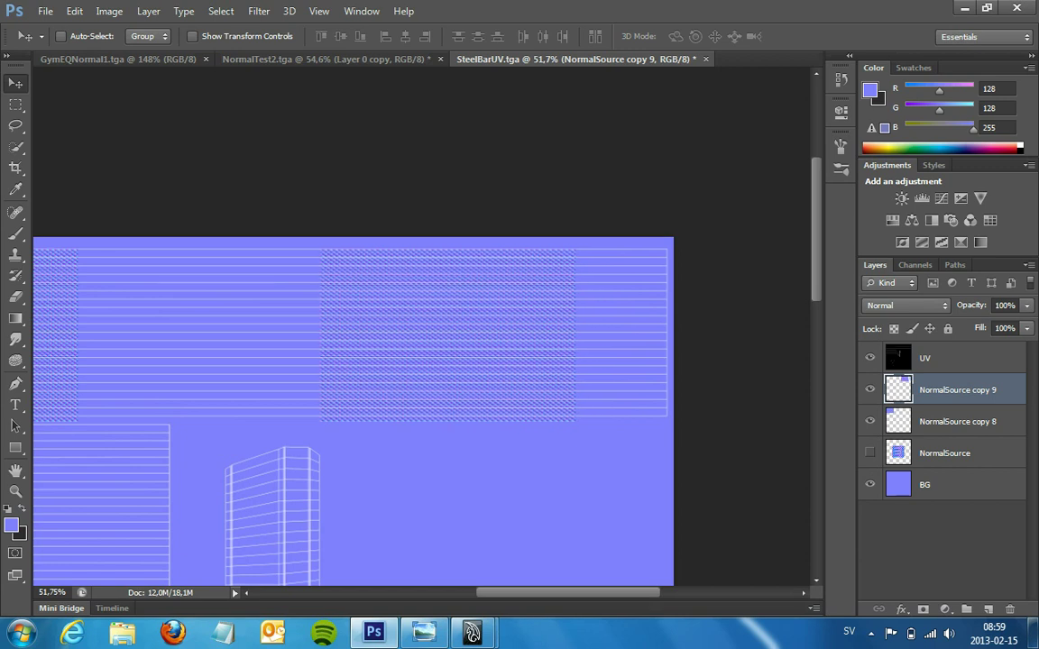
Marquee the overlapping part of the copied stud pattern and cut it away.
{"action": "key", "text": "m"}
{"action": "scroll", "coordinate": [352, 298], "scroll_direction": "up", "scroll_amount": 3, "text": "alt"}
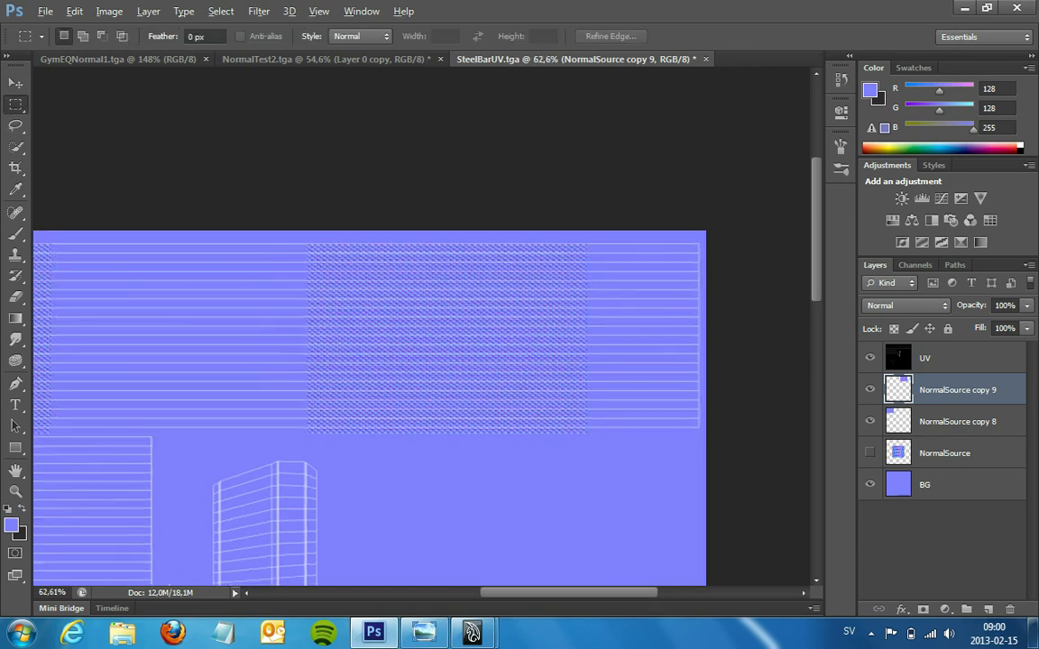
{"action": "scroll", "coordinate": [230, 230], "scroll_direction": "up", "scroll_amount": 1, "text": "alt"}
{"action": "mouse_move", "coordinate": [249, 204]}
{"action": "left_mouse_down", "text": "shift"}
{"action": "mouse_move", "coordinate": [507, 536]}
{"action": "mouse_move", "coordinate": [521, 507]}
{"action": "left_mouse_up", "text": "shift"}
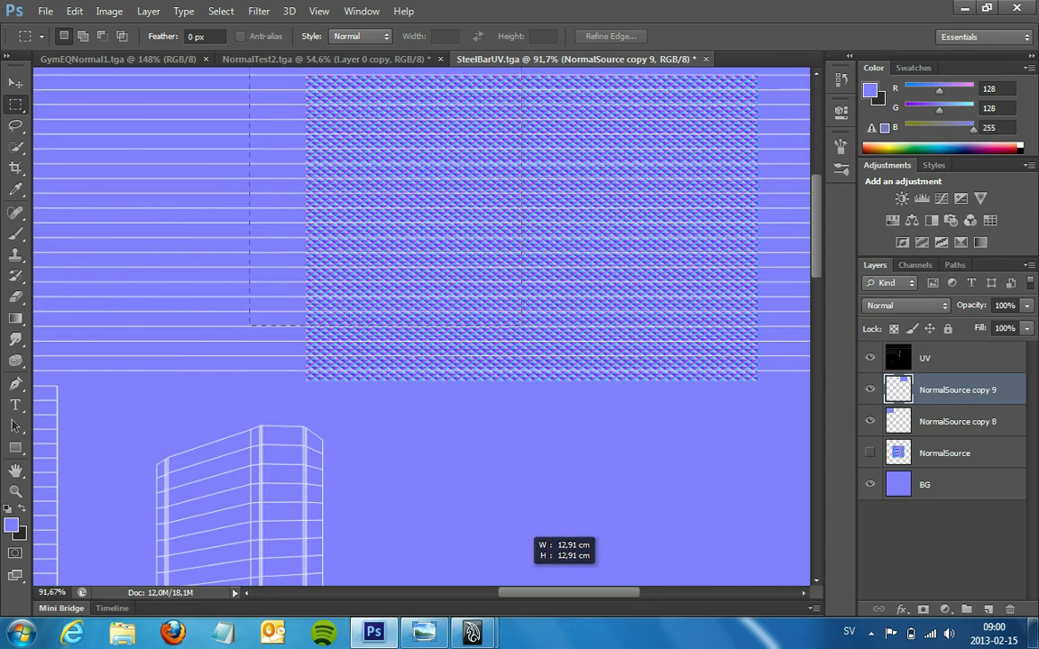
{"action": "left_click_drag", "start_coordinate": [522, 507], "coordinate": [521, 507], "text": "shift"}
{"action": "scroll", "coordinate": [526, 462], "scroll_direction": "down", "scroll_amount": 3, "text": "alt"}
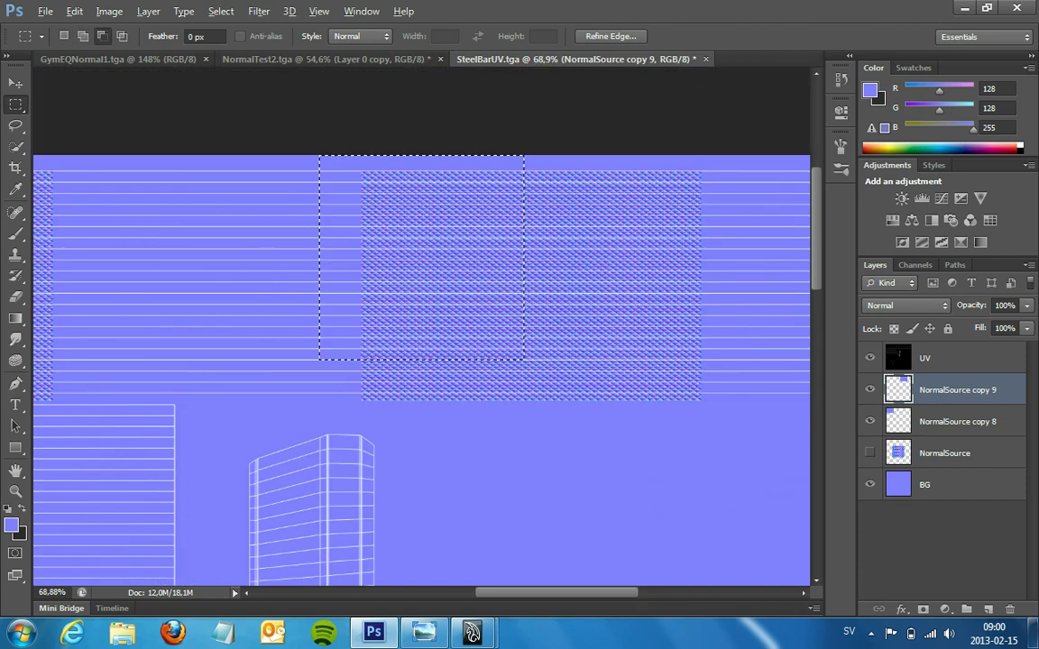
{"action": "mouse_move", "coordinate": [307, 155]}
{"action": "left_mouse_down"}
{"action": "mouse_move", "coordinate": [428, 268]}
{"action": "mouse_move", "coordinate": [536, 453]}
{"action": "left_mouse_up"}
{"action": "key", "text": "ctrl+x"}
Hide the UV wireframe layer.
{"action": "scroll", "coordinate": [536, 453], "scroll_direction": "down", "scroll_amount": 2, "text": "alt"}
{"action": "scroll", "coordinate": [536, 453], "scroll_direction": "down", "scroll_amount": 2, "text": "alt"}
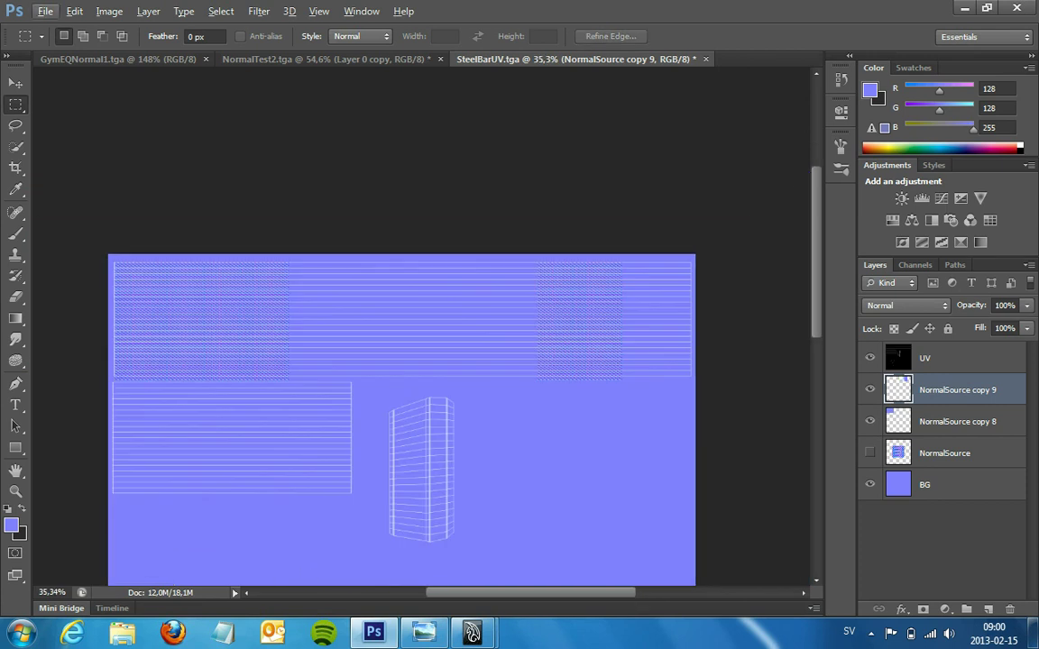
{"action": "left_click", "coordinate": [869, 358]}
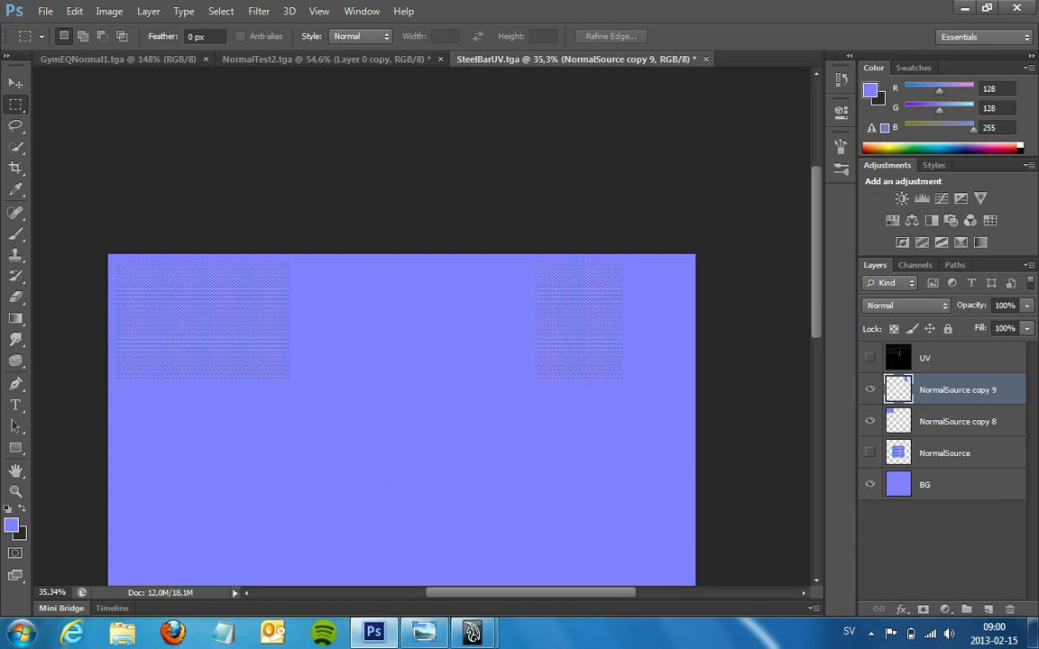
Save the normal map as a 24 bits/pixel Targa file named SteelBarNomals1.tga.
{"action": "left_click", "coordinate": [45, 11]}
{"action": "left_click", "coordinate": [63, 205]}
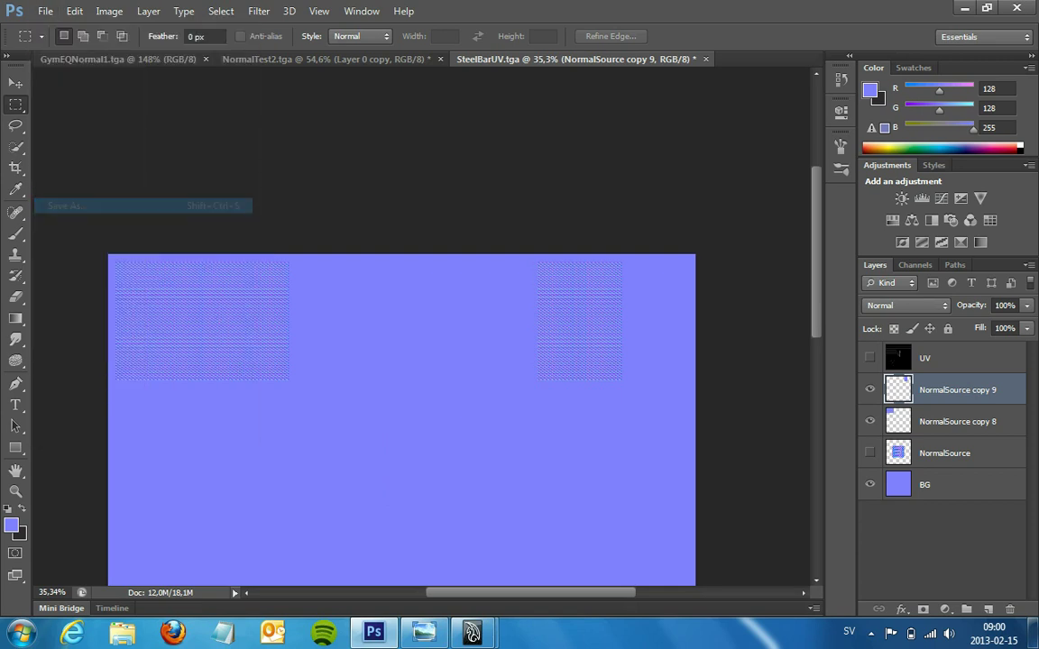
{"action": "left_click", "coordinate": [699, 378]}
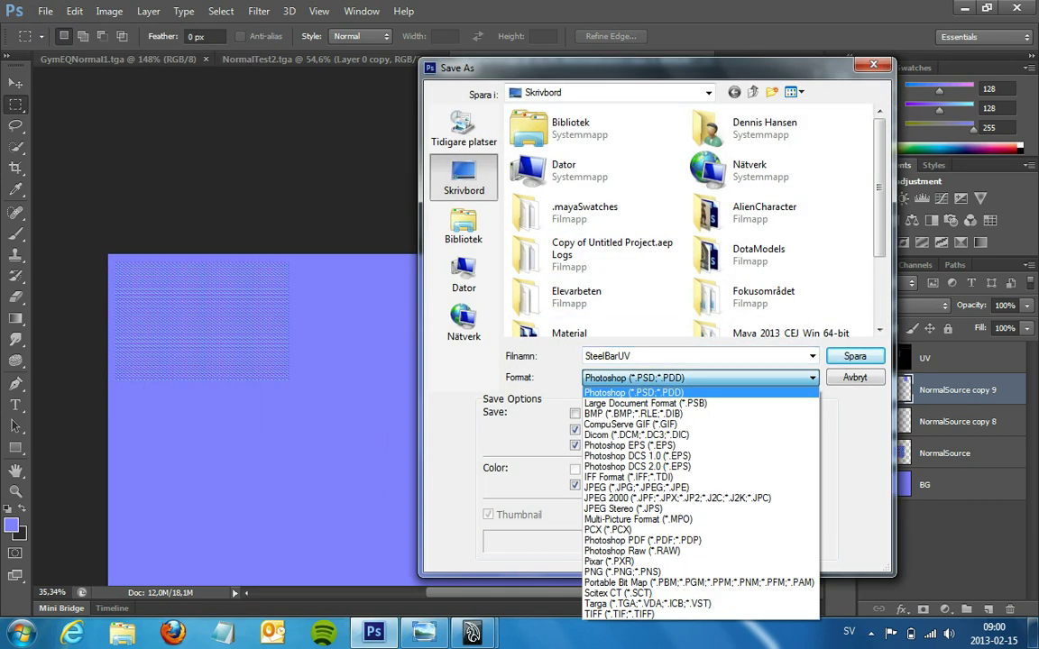
{"action": "left_click", "coordinate": [646, 603]}
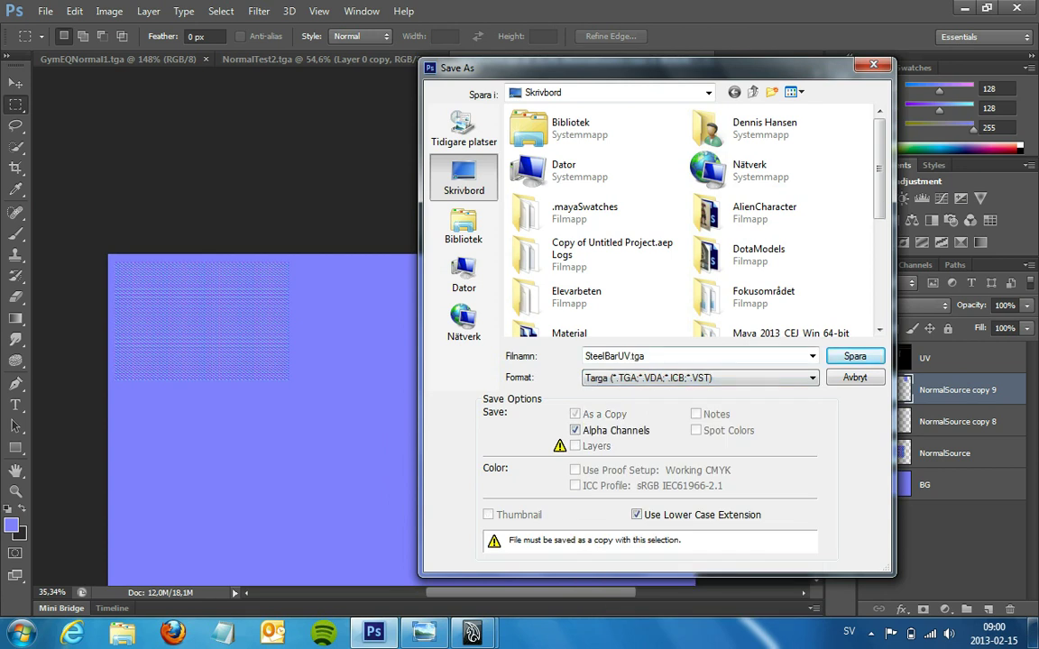
{"action": "left_click", "coordinate": [622, 356]}
{"action": "type", "text": "Nomals1"}
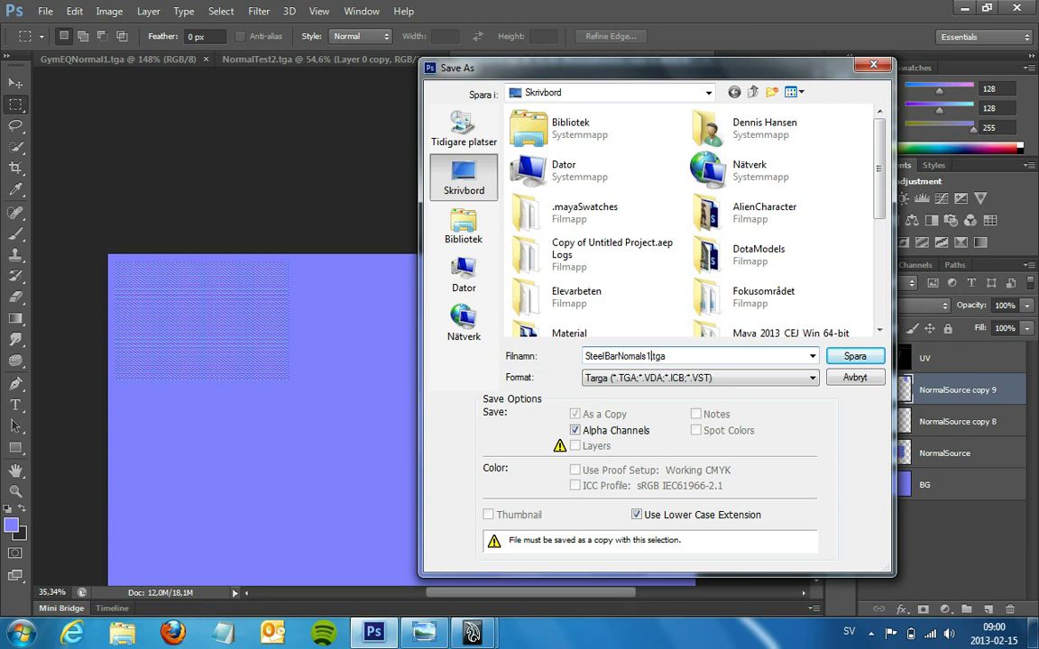
{"action": "key", "text": "Return"}
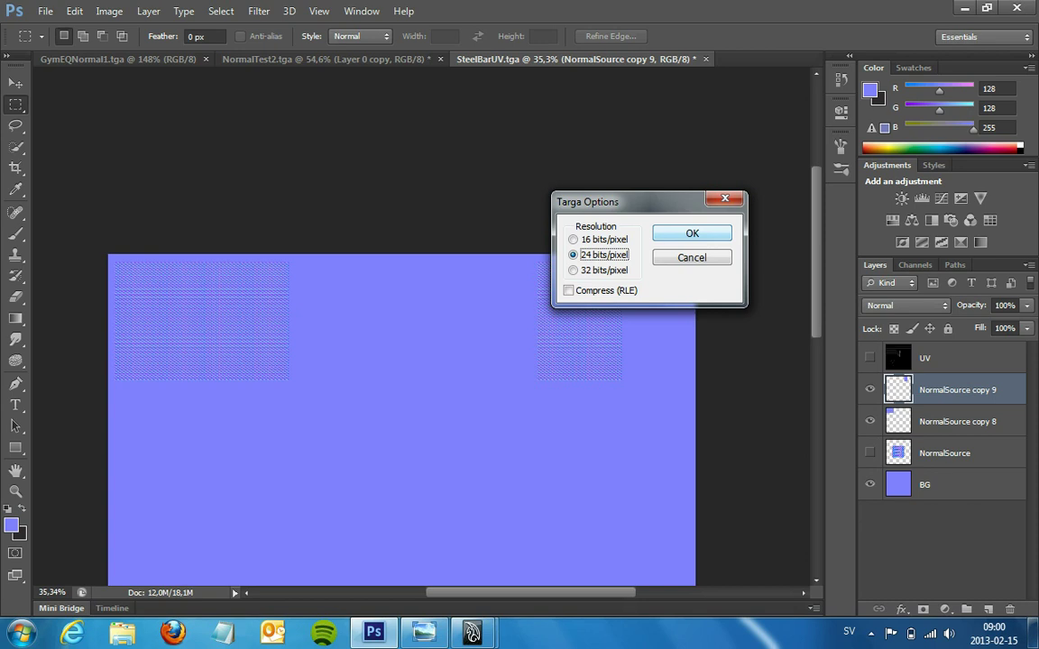
{"action": "key", "text": "Return"}
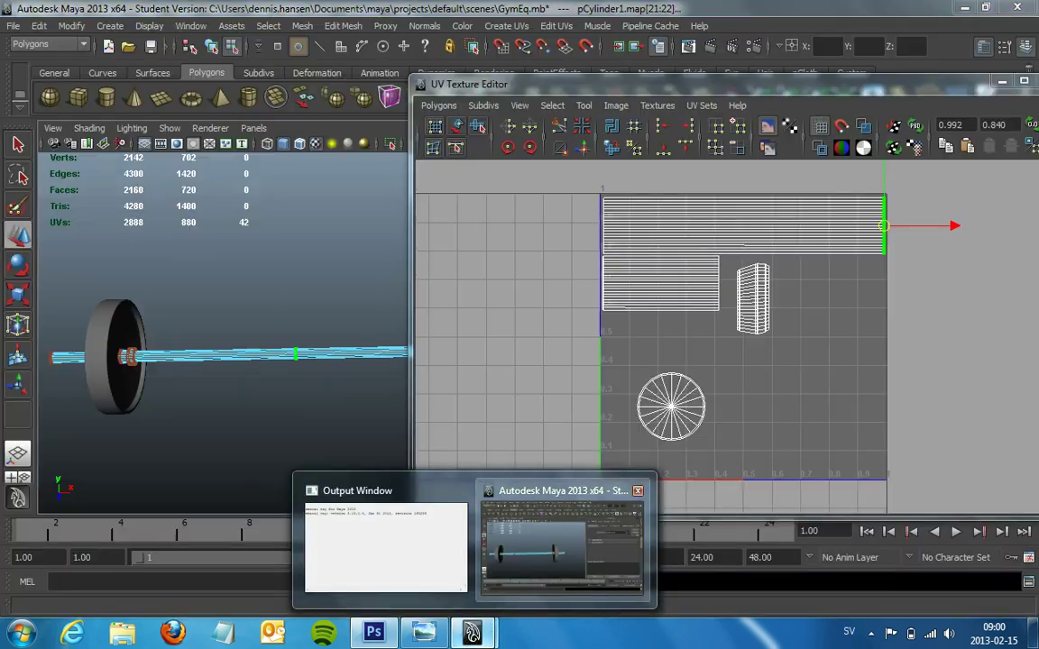
Return to Maya's main window and clear the UV selection on the bar.
{"action": "left_click", "coordinate": [568, 541]}
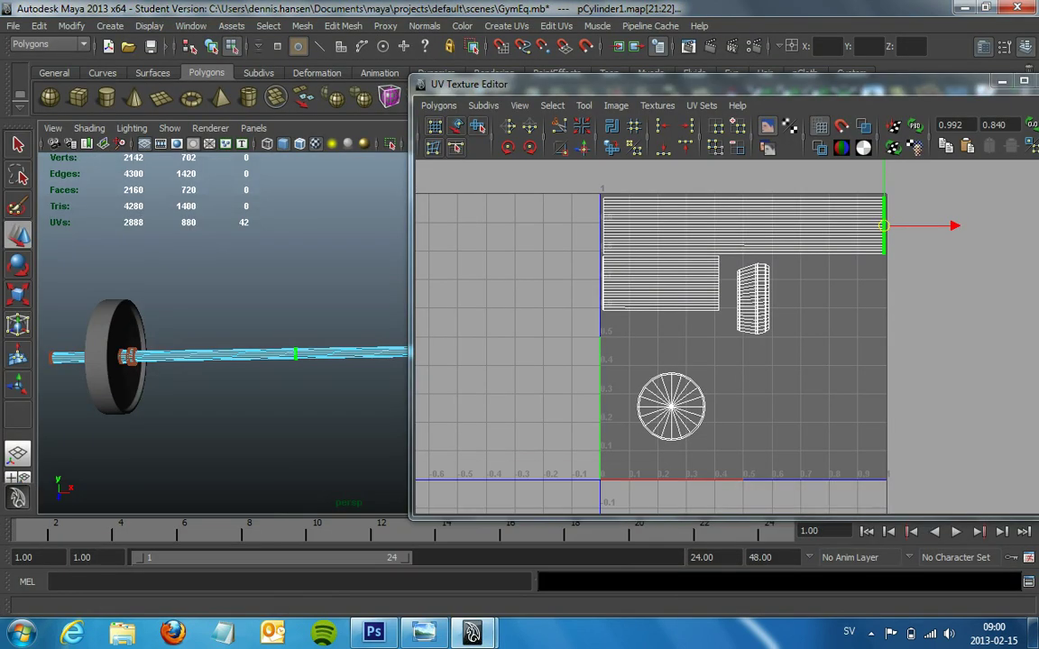
{"action": "left_click", "coordinate": [902, 73]}
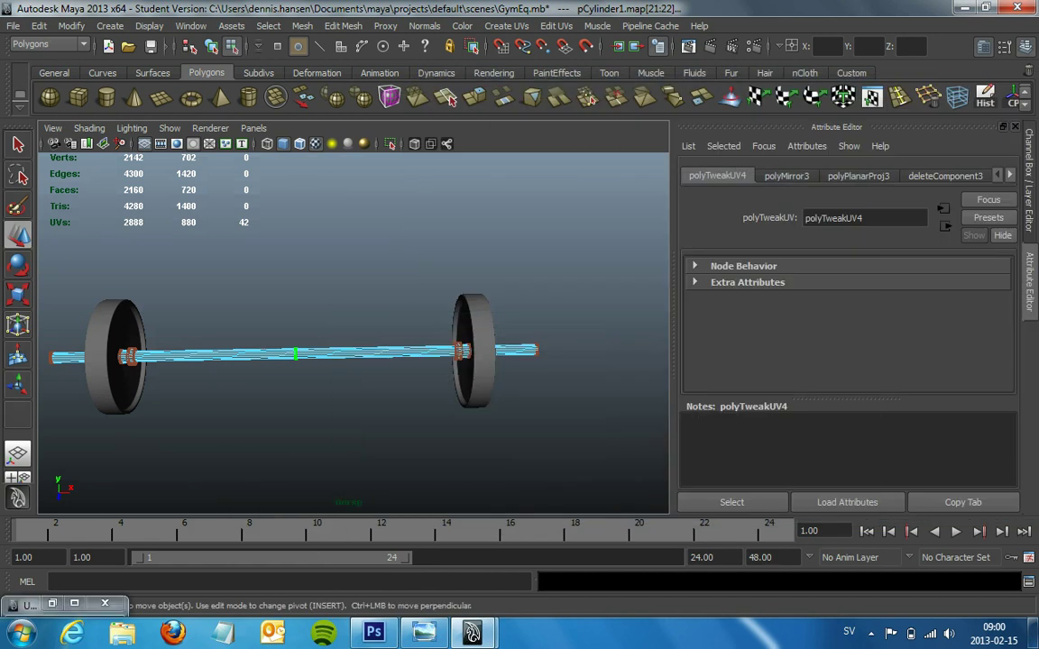
{"action": "key", "text": "F8"}
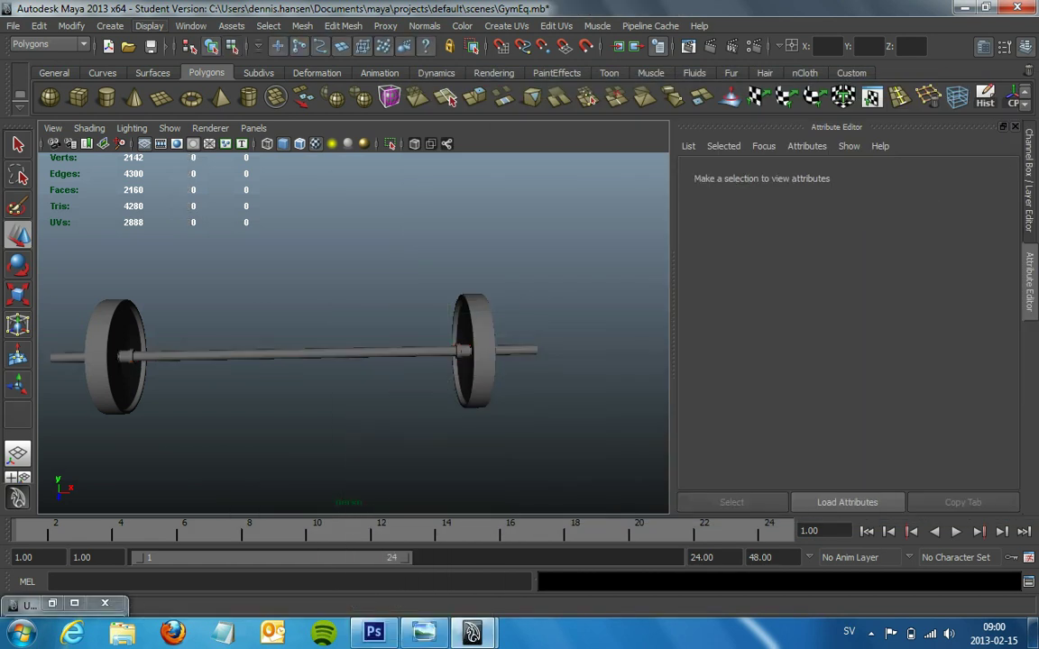
Create a Blinn material in Hypershade and assign blinn1 to the bar cylinder.
{"action": "left_click", "coordinate": [190, 26]}
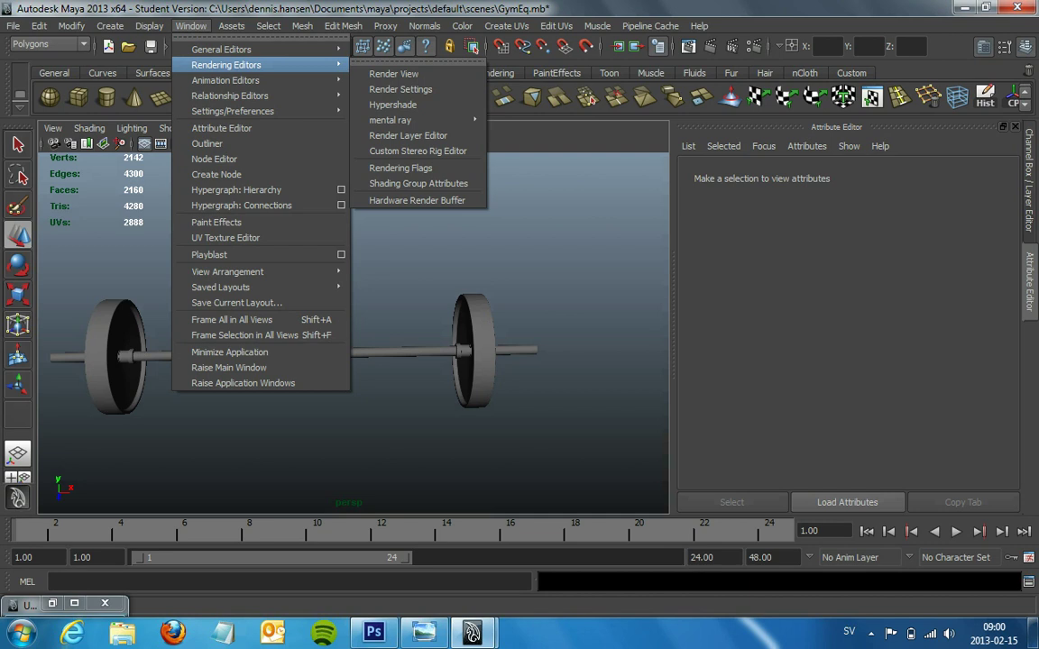
{"action": "left_click", "coordinate": [393, 105]}
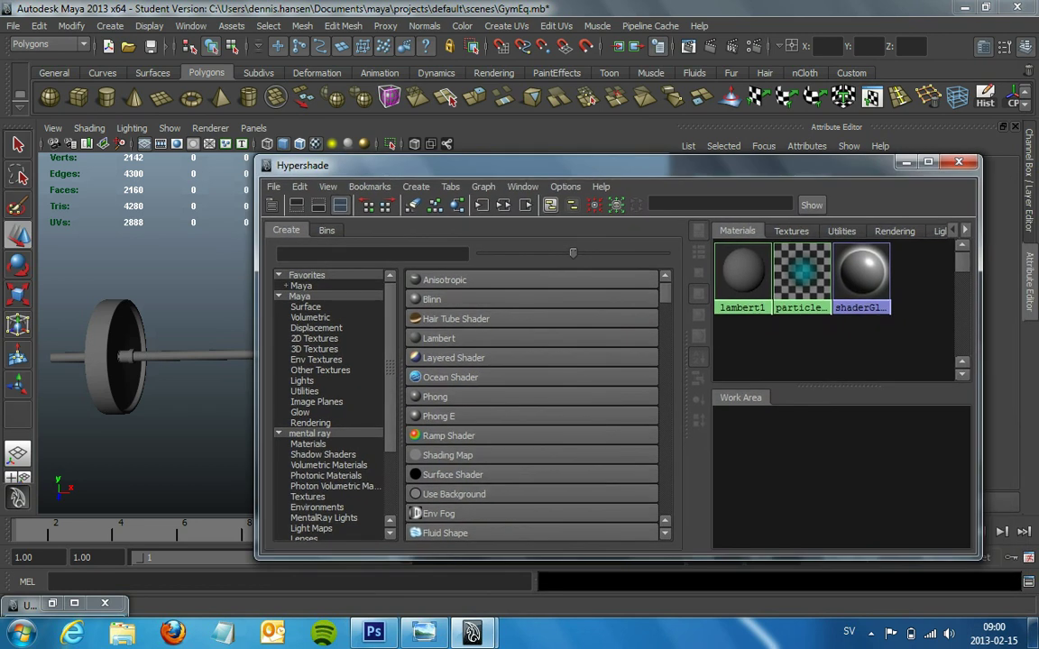
{"action": "left_click", "coordinate": [431, 298]}
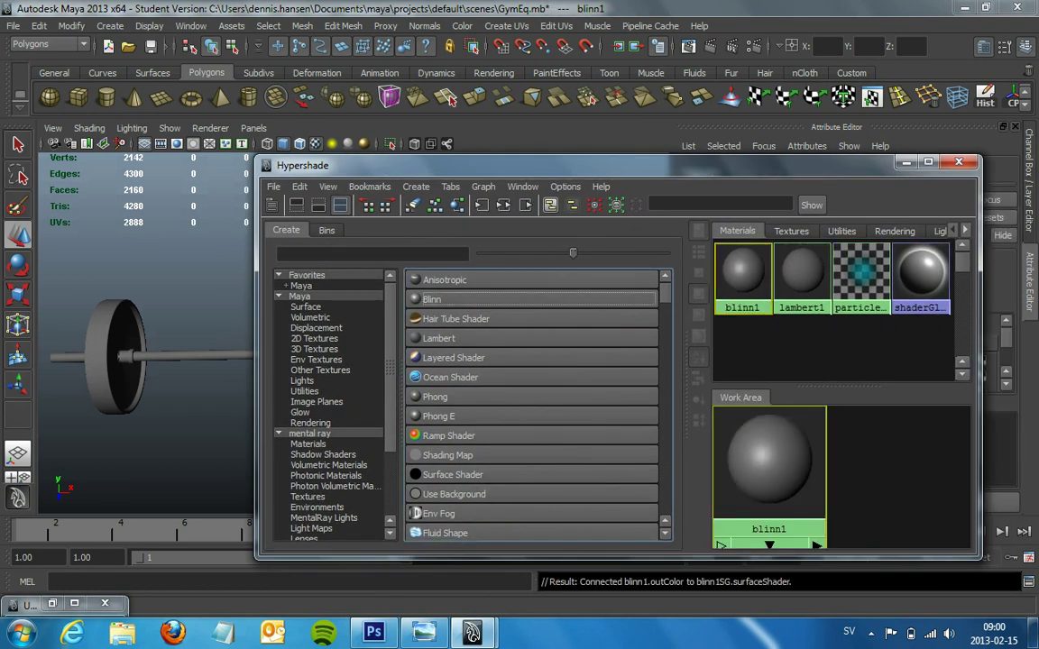
{"action": "middle_click_drag", "start_coordinate": [742, 270], "coordinate": [181, 357]}
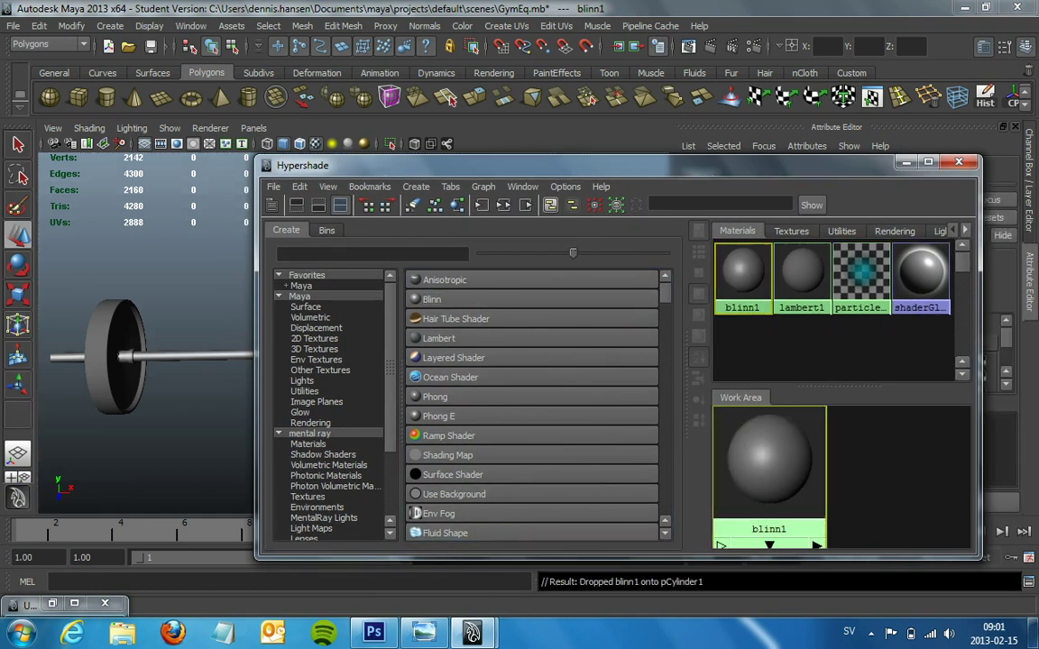
{"action": "left_click", "coordinate": [905, 162]}
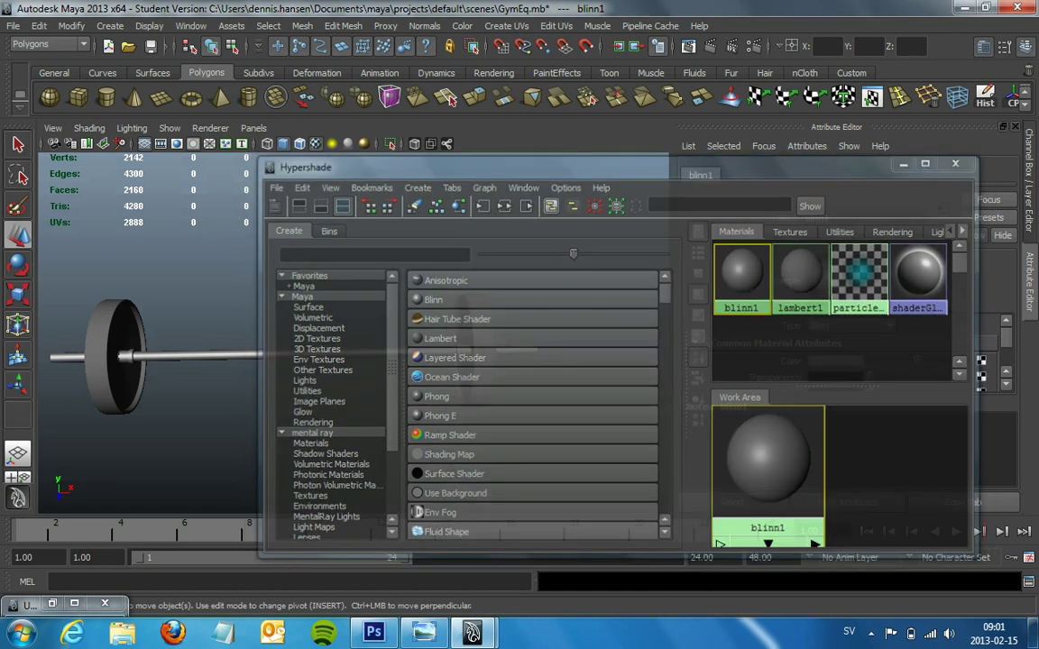
Scroll blinn1's Attribute Editor to the Bump Mapping attribute.
{"action": "scroll", "coordinate": [843, 351], "scroll_direction": "down", "scroll_amount": 2}
{"action": "scroll", "coordinate": [843, 352], "scroll_direction": "down", "scroll_amount": 2}
{"action": "scroll", "coordinate": [843, 352], "scroll_direction": "down", "scroll_amount": 1}
{"action": "scroll", "coordinate": [843, 352], "scroll_direction": "down", "scroll_amount": 2}
{"action": "scroll", "coordinate": [843, 352], "scroll_direction": "down", "scroll_amount": 2}
{"action": "scroll", "coordinate": [843, 351], "scroll_direction": "down", "scroll_amount": 2}
{"action": "scroll", "coordinate": [843, 352], "scroll_direction": "down", "scroll_amount": 1}
{"action": "scroll", "coordinate": [843, 351], "scroll_direction": "down", "scroll_amount": 1}
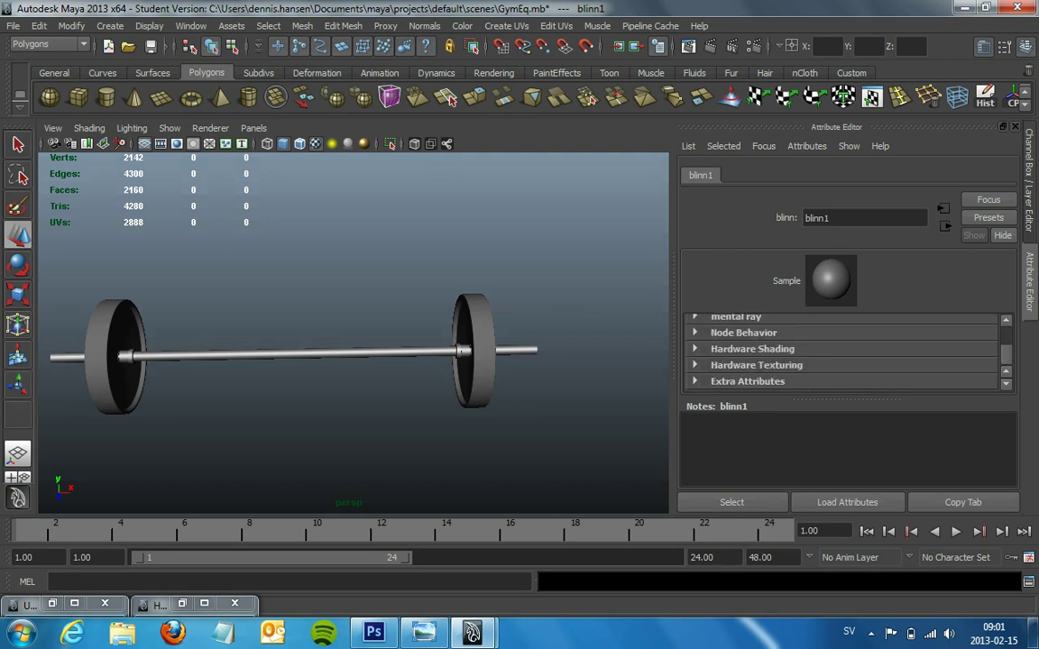
{"action": "scroll", "coordinate": [843, 352], "scroll_direction": "up", "scroll_amount": 3}
{"action": "scroll", "coordinate": [843, 351], "scroll_direction": "up", "scroll_amount": 2}
{"action": "scroll", "coordinate": [843, 351], "scroll_direction": "up", "scroll_amount": 2}
{"action": "scroll", "coordinate": [843, 351], "scroll_direction": "up", "scroll_amount": 2}
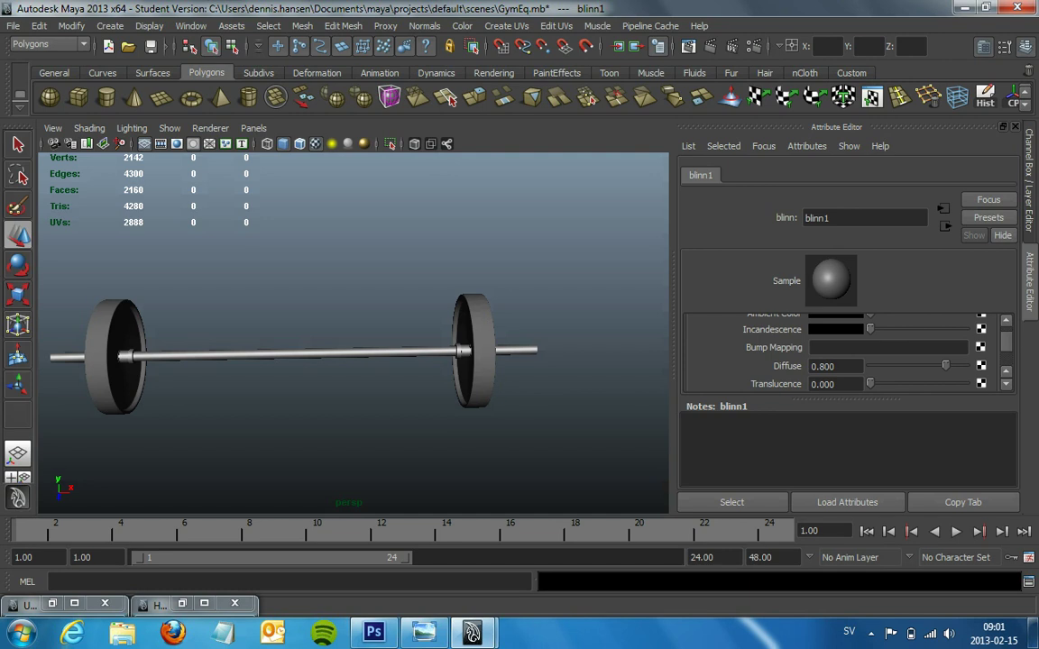
Connect a File texture to blinn1's Bump Mapping, used as Tangent Space Normals.
{"action": "left_click", "coordinate": [981, 347]}
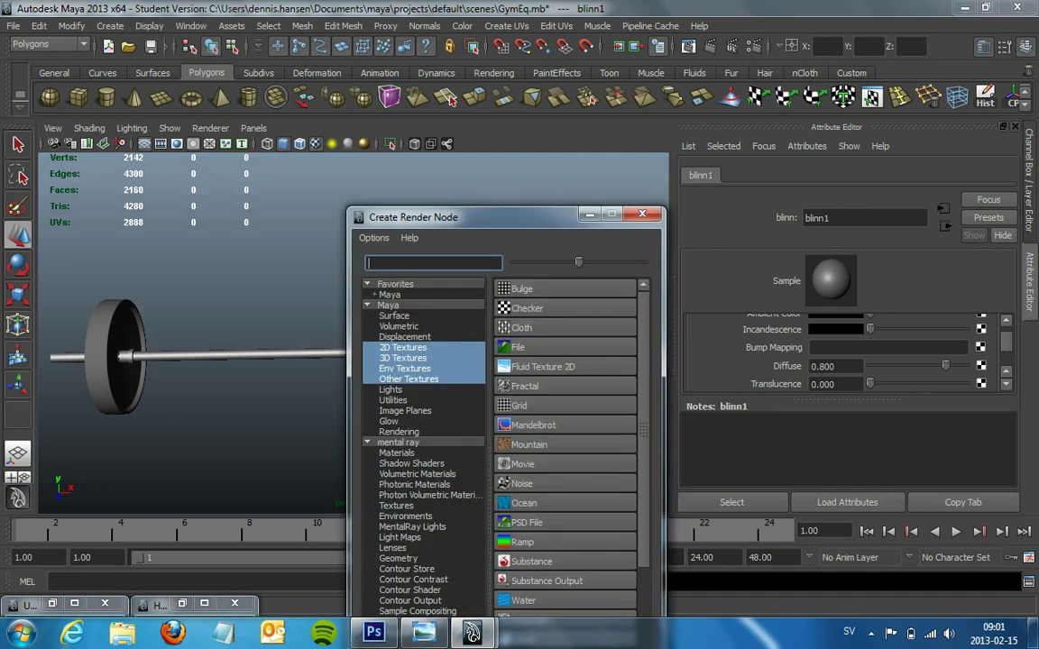
{"action": "left_click_drag", "start_coordinate": [406, 217], "coordinate": [356, 126]}
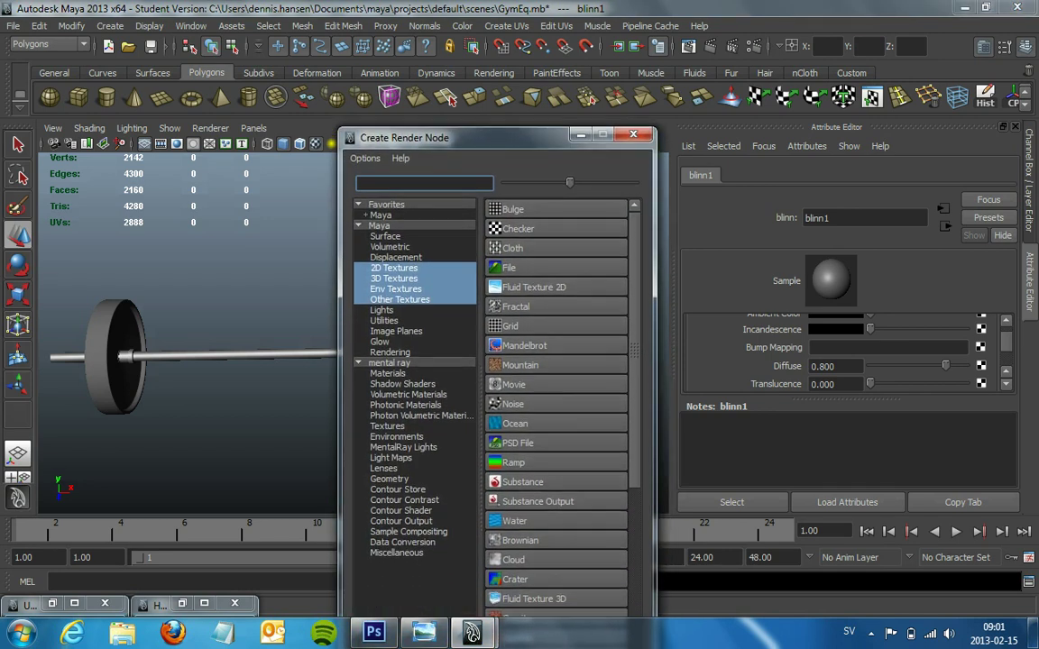
{"action": "left_click", "coordinate": [467, 256]}
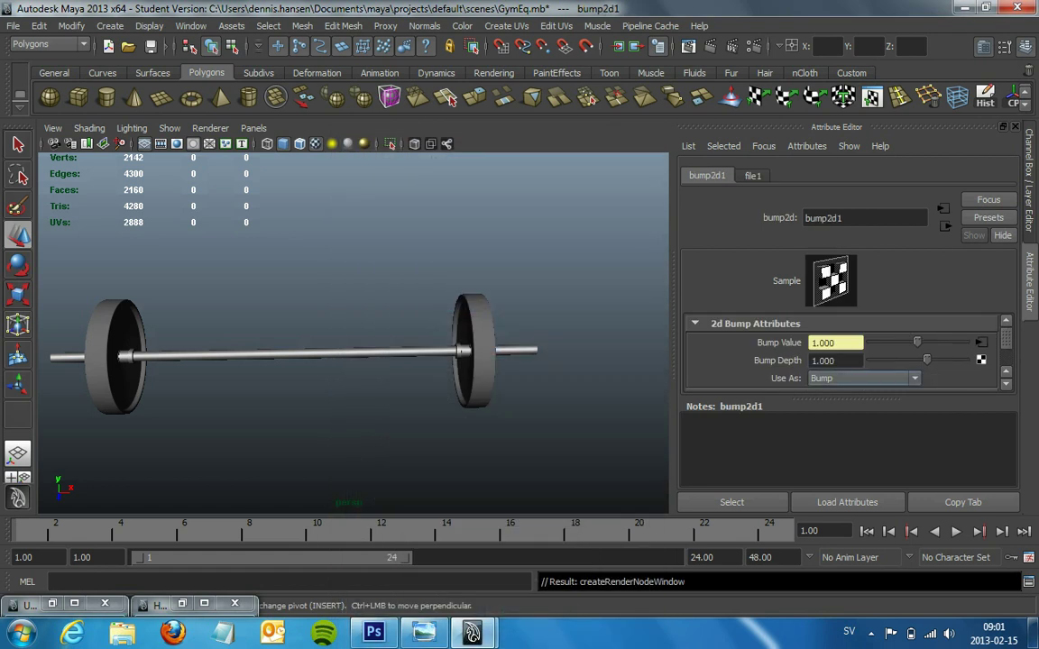
{"action": "left_click", "coordinate": [863, 378]}
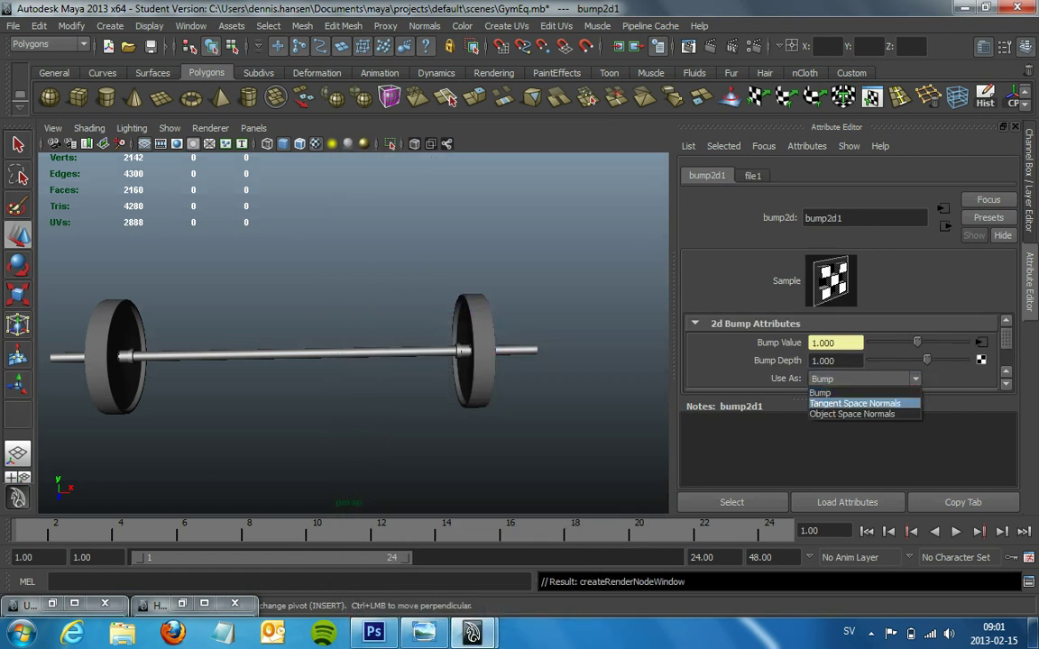
{"action": "left_click", "coordinate": [855, 403]}
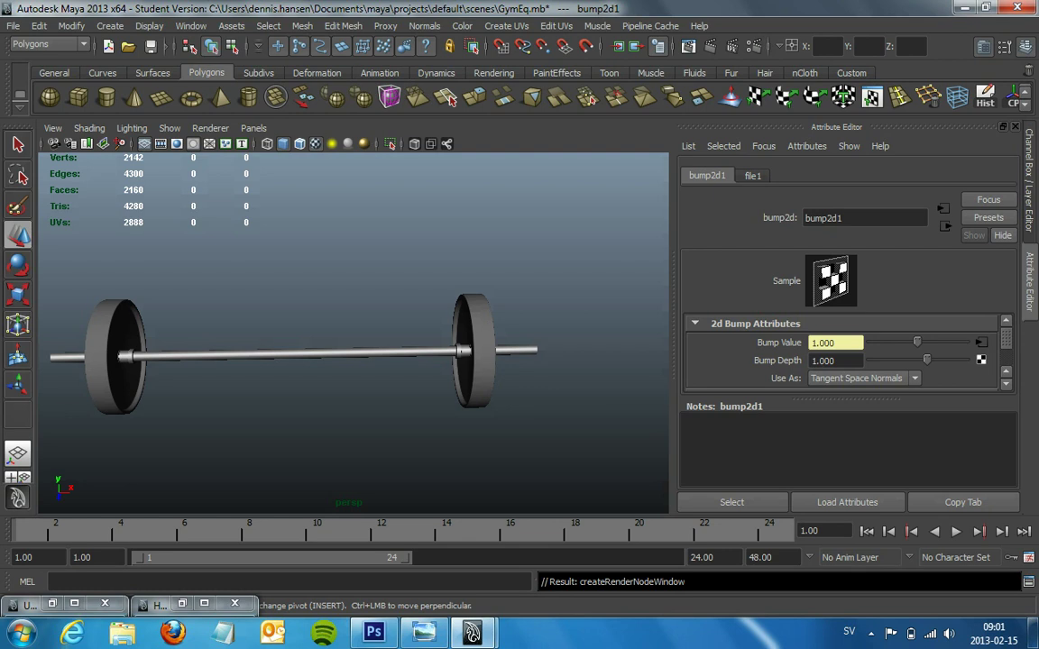
Load Desktop/SteelBarNomals1.tga as file1's image.
{"action": "left_click", "coordinate": [752, 175]}
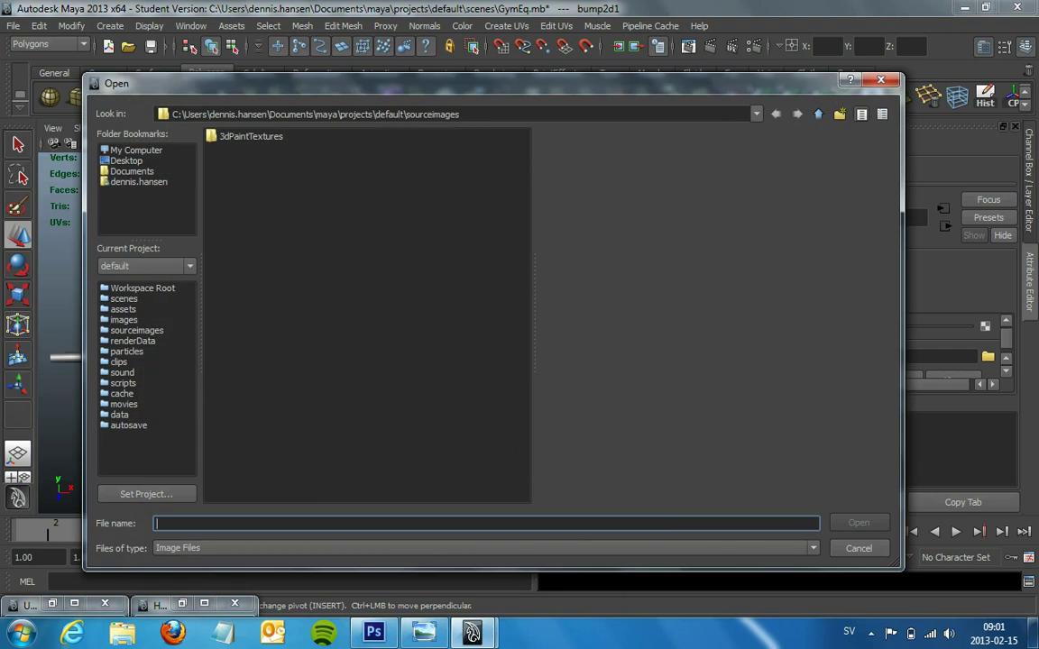
{"action": "left_click", "coordinate": [126, 161]}
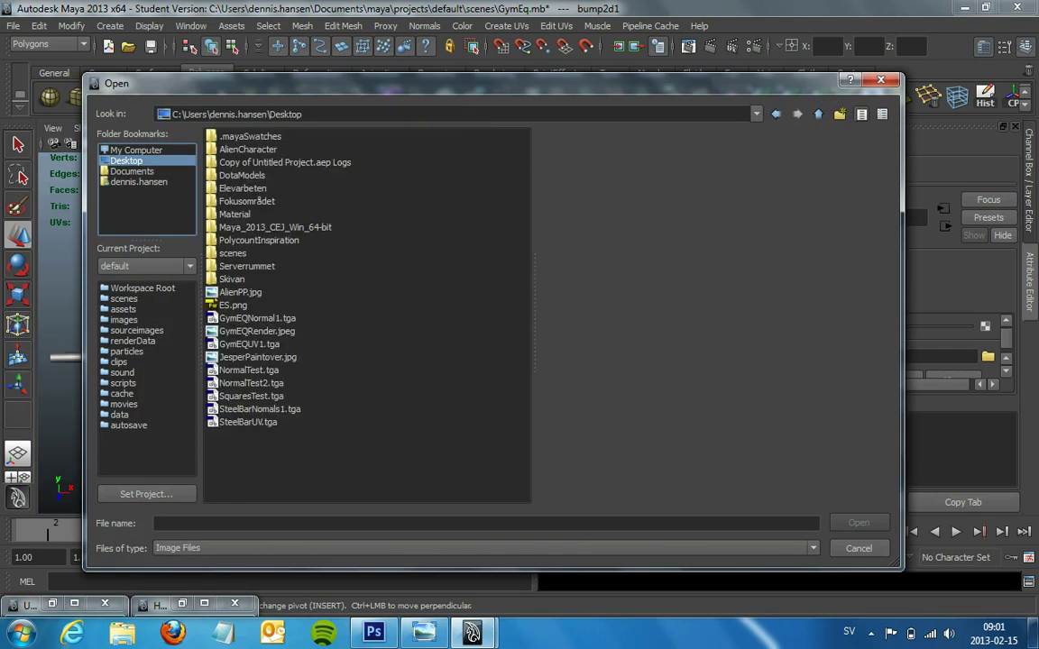
{"action": "left_click", "coordinate": [259, 408]}
{"action": "key", "text": "Return"}
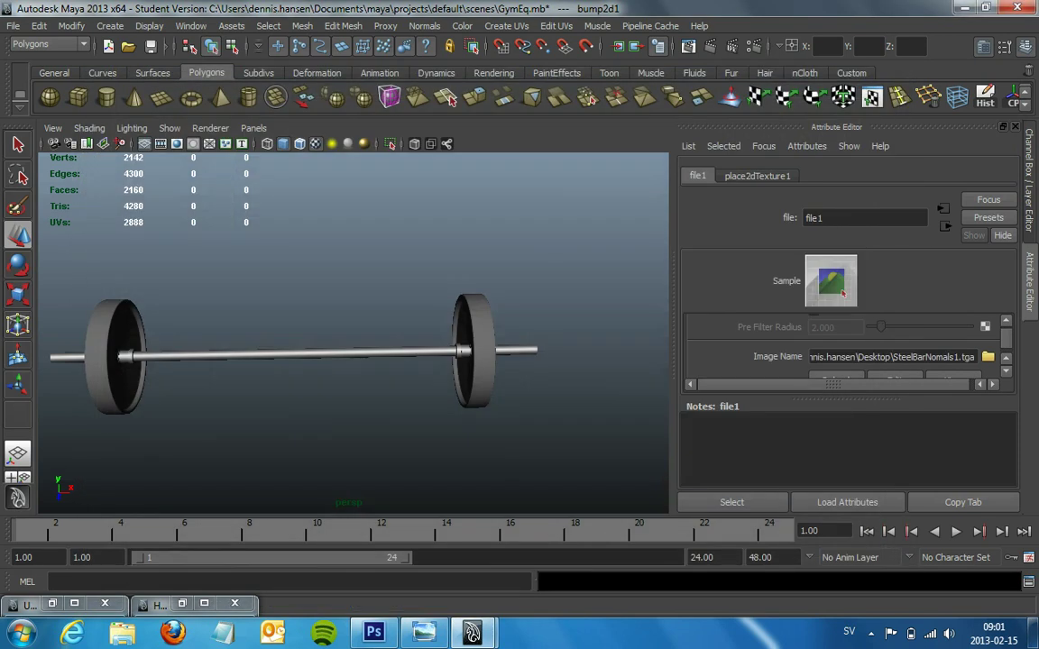
{"action": "scroll", "coordinate": [352, 334], "scroll_direction": "up", "scroll_amount": 2}
{"action": "scroll", "coordinate": [351, 333], "scroll_direction": "up", "scroll_amount": 3}
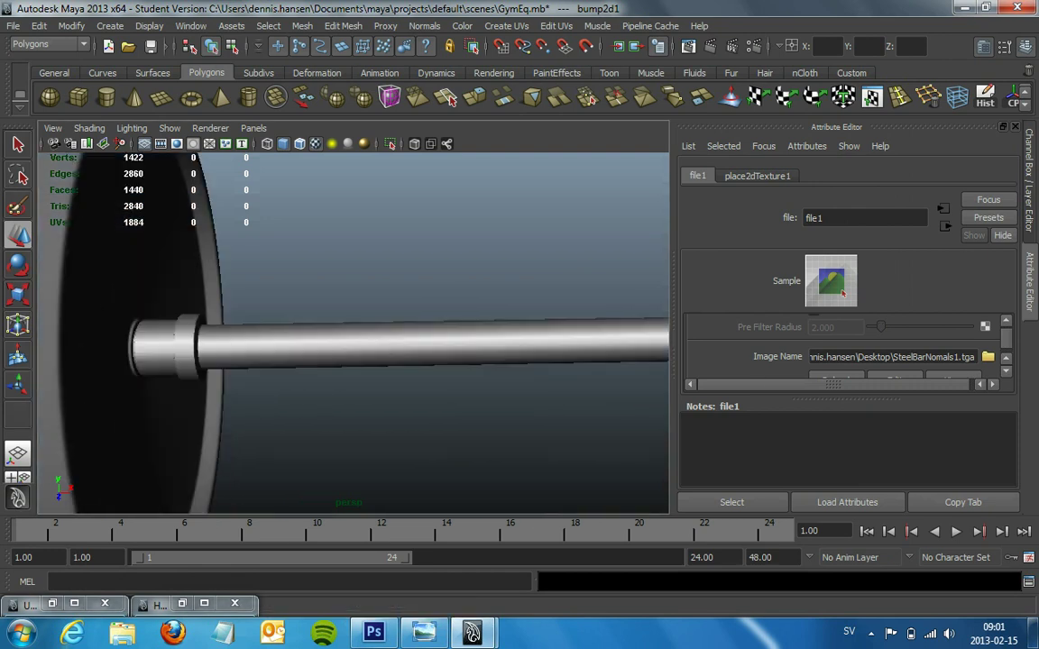
{"action": "scroll", "coordinate": [352, 334], "scroll_direction": "up", "scroll_amount": 2}
{"action": "left_click", "coordinate": [361, 433]}
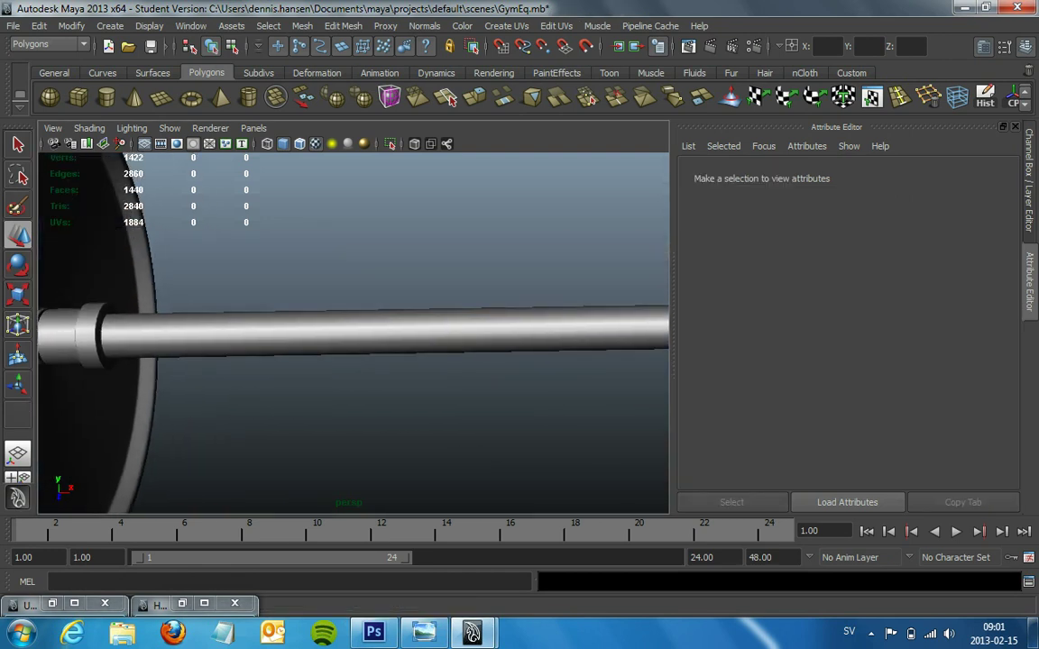
Switch the viewport renderer to Viewport 2.0 and zoom in on the bar.
{"action": "left_click", "coordinate": [210, 128]}
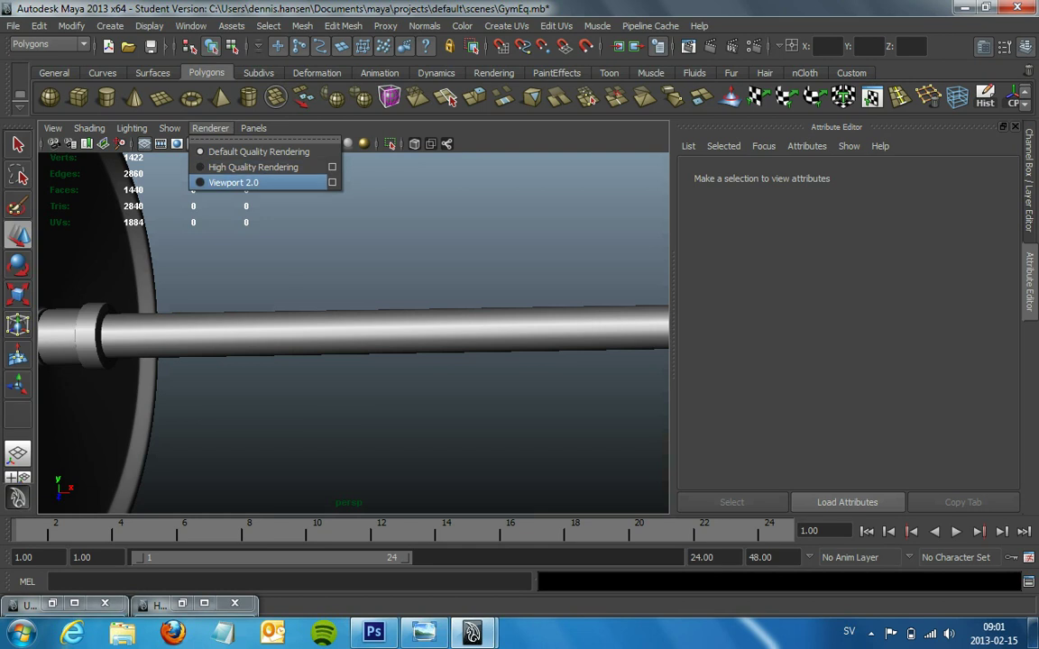
{"action": "left_click", "coordinate": [234, 182]}
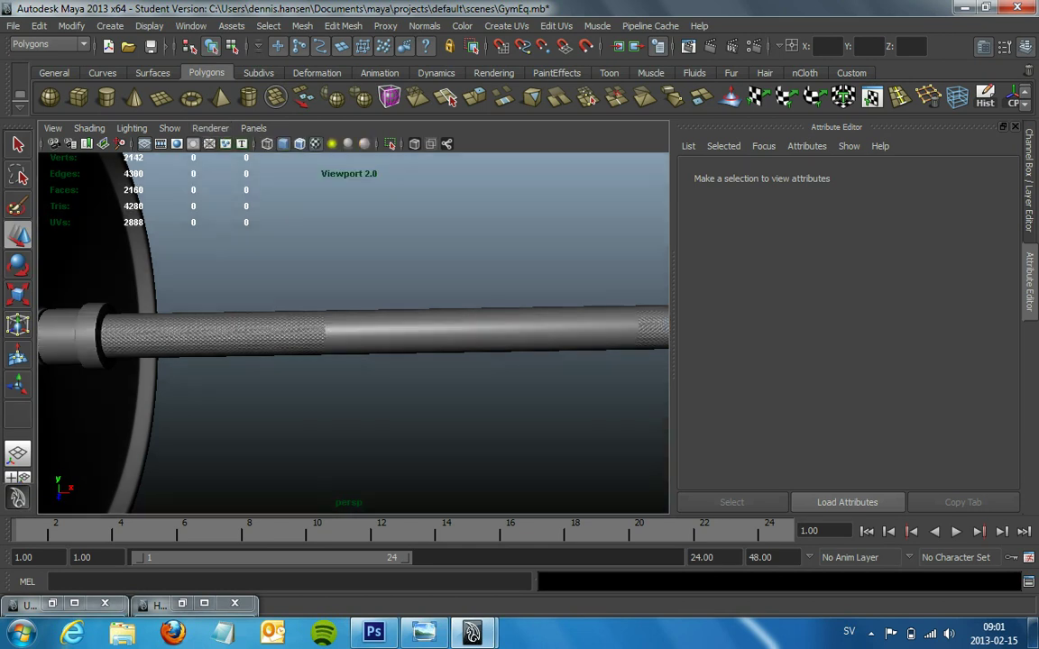
{"action": "scroll", "coordinate": [354, 332], "scroll_direction": "up", "scroll_amount": 1}
{"action": "scroll", "coordinate": [354, 331], "scroll_direction": "up", "scroll_amount": 2}
{"action": "scroll", "coordinate": [353, 332], "scroll_direction": "up", "scroll_amount": 3}
{"action": "scroll", "coordinate": [354, 332], "scroll_direction": "up", "scroll_amount": 2}
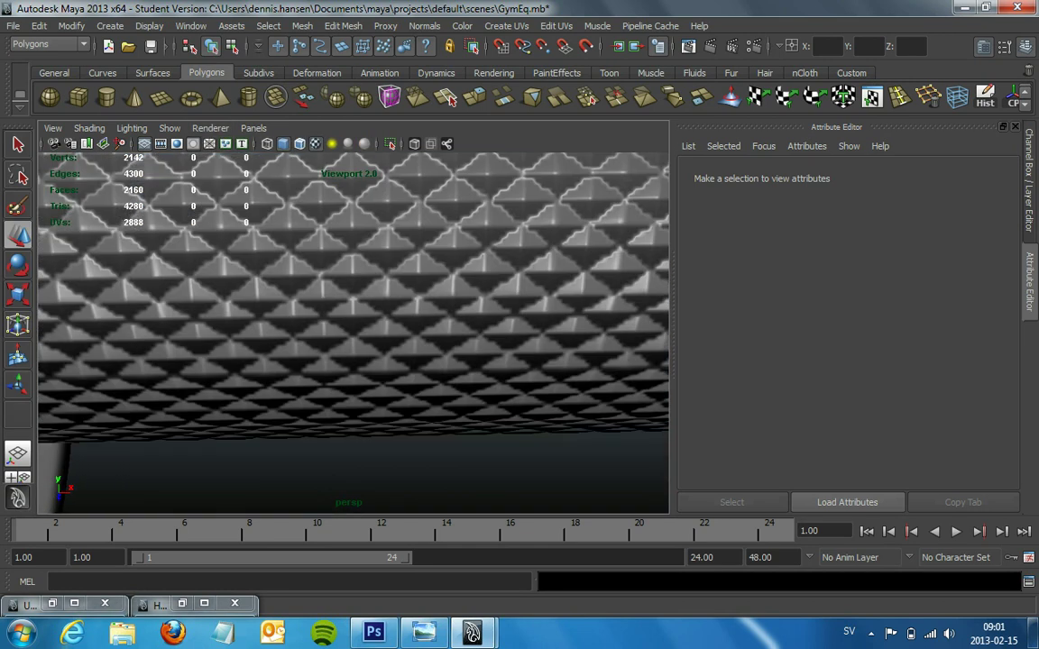
{"action": "scroll", "coordinate": [354, 331], "scroll_direction": "down", "scroll_amount": 5}
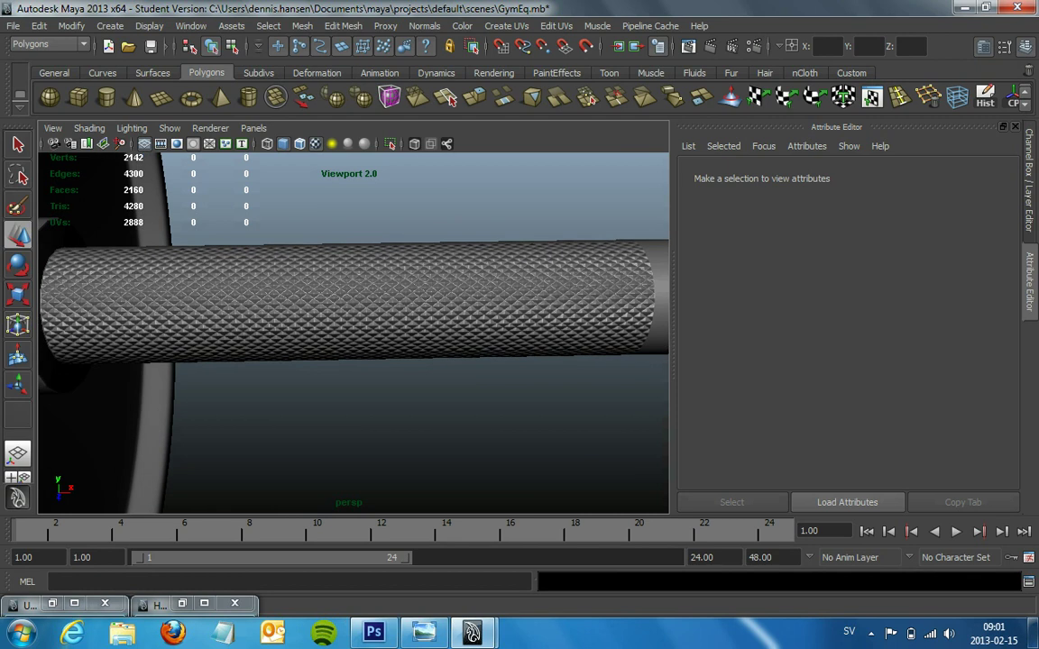
Tilt the camera for a diagonal view of the knurled bar and adjust the zoom.
{"action": "left_click_drag", "start_coordinate": [354, 332], "coordinate": [388, 306], "text": "alt"}
{"action": "scroll", "coordinate": [354, 332], "scroll_direction": "down", "scroll_amount": 4}
{"action": "scroll", "coordinate": [353, 332], "scroll_direction": "up", "scroll_amount": 4}
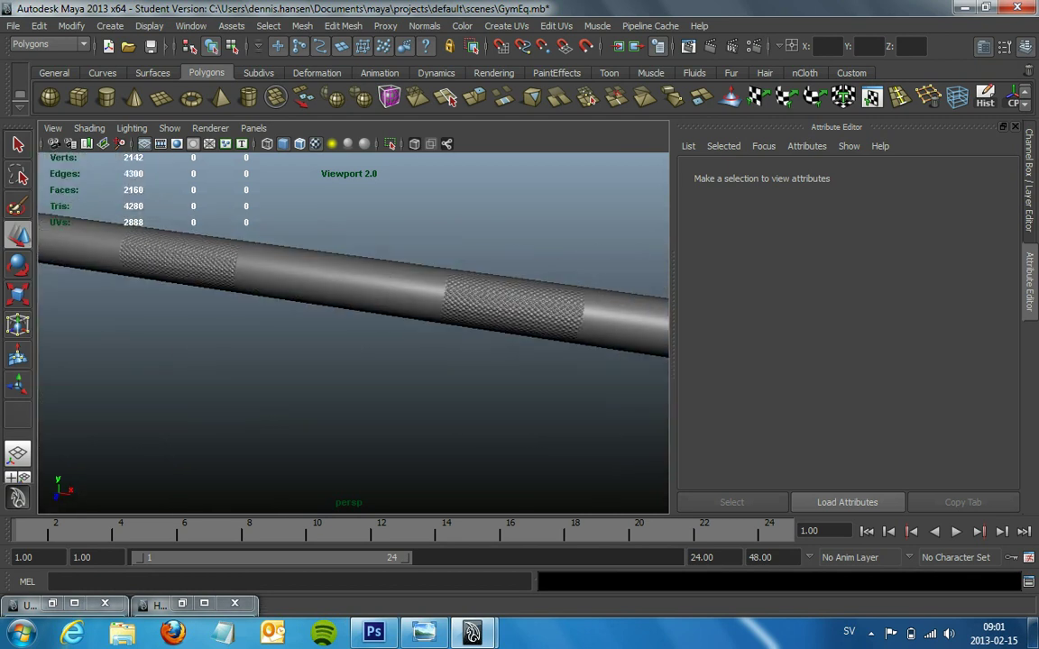
{"action": "scroll", "coordinate": [353, 332], "scroll_direction": "up", "scroll_amount": 2}
{"action": "scroll", "coordinate": [353, 332], "scroll_direction": "up", "scroll_amount": 2}
{"action": "scroll", "coordinate": [353, 332], "scroll_direction": "up", "scroll_amount": 2}
{"action": "scroll", "coordinate": [353, 332], "scroll_direction": "up", "scroll_amount": 2}
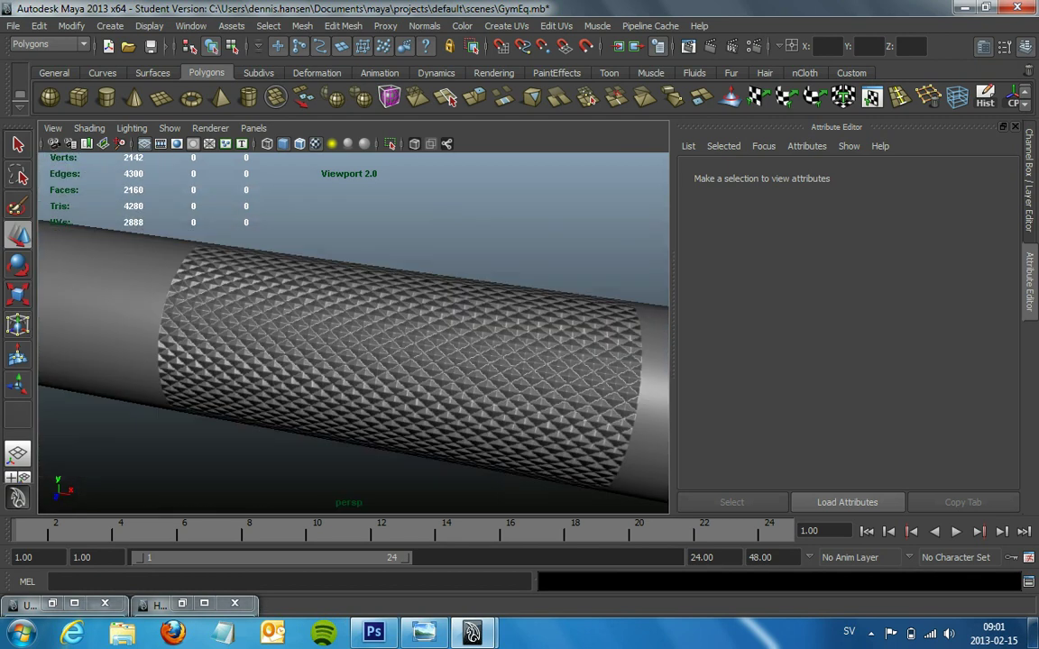
{"action": "scroll", "coordinate": [354, 332], "scroll_direction": "down", "scroll_amount": 2}
{"action": "scroll", "coordinate": [354, 332], "scroll_direction": "down", "scroll_amount": 2}
{"action": "scroll", "coordinate": [354, 332], "scroll_direction": "down", "scroll_amount": 2}
{"action": "scroll", "coordinate": [353, 331], "scroll_direction": "down", "scroll_amount": 1}
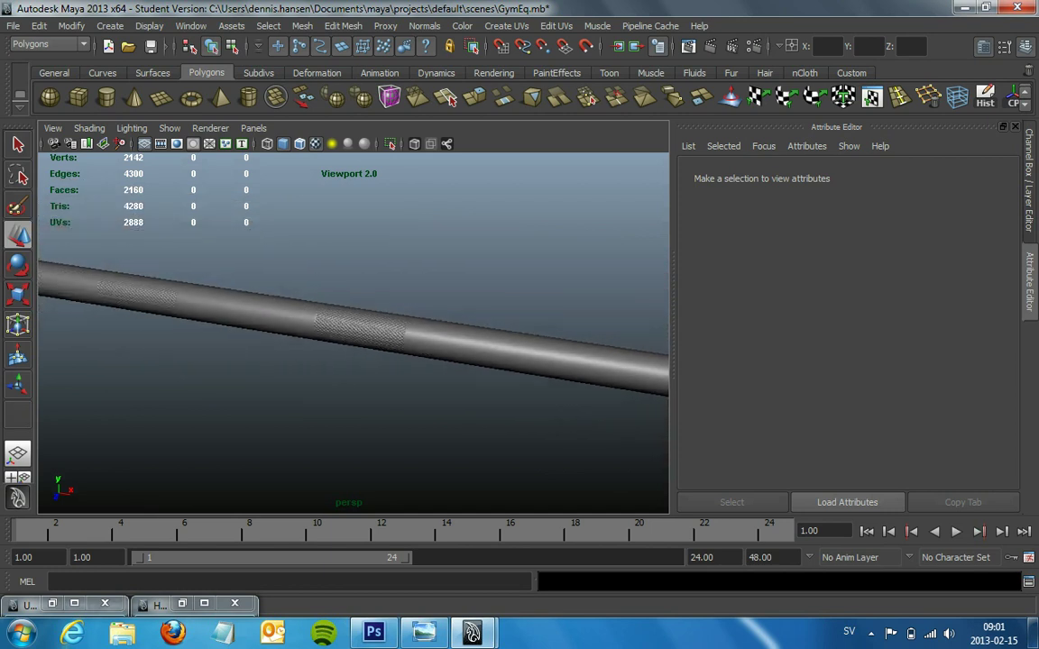
Turn toward a weight plate, then zoom and pan along the knurled grip section.
{"action": "mouse_move", "coordinate": [353, 331]}
{"action": "left_mouse_down", "text": "alt"}
{"action": "mouse_move", "coordinate": [388, 320]}
{"action": "mouse_move", "coordinate": [365, 329]}
{"action": "left_mouse_up", "text": "alt"}
{"action": "scroll", "coordinate": [353, 331], "scroll_direction": "down", "scroll_amount": 3}
{"action": "scroll", "coordinate": [354, 332], "scroll_direction": "up", "scroll_amount": 3}
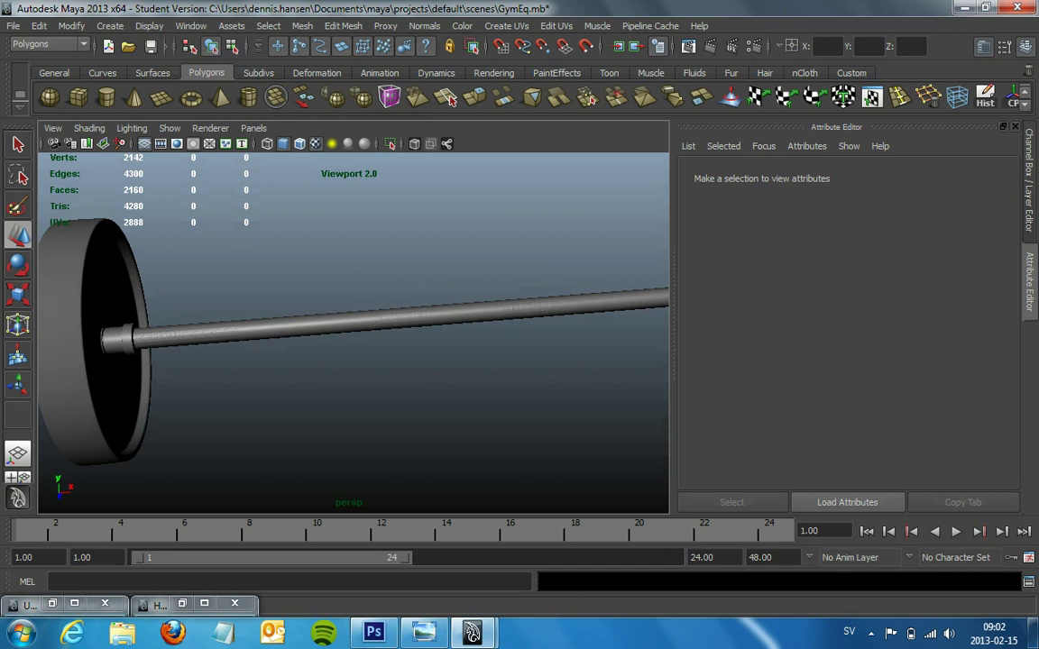
{"action": "scroll", "coordinate": [354, 332], "scroll_direction": "up", "scroll_amount": 2}
{"action": "scroll", "coordinate": [353, 332], "scroll_direction": "up", "scroll_amount": 2}
{"action": "scroll", "coordinate": [354, 332], "scroll_direction": "up", "scroll_amount": 3}
{"action": "scroll", "coordinate": [353, 332], "scroll_direction": "up", "scroll_amount": 2}
{"action": "mouse_move", "coordinate": [354, 332]}
{"action": "left_mouse_down", "text": "alt"}
{"action": "mouse_move", "coordinate": [397, 299]}
{"action": "mouse_move", "coordinate": [422, 302]}
{"action": "mouse_move", "coordinate": [429, 288]}
{"action": "mouse_move", "coordinate": [434, 306]}
{"action": "mouse_move", "coordinate": [459, 265]}
{"action": "left_mouse_up", "text": "alt"}
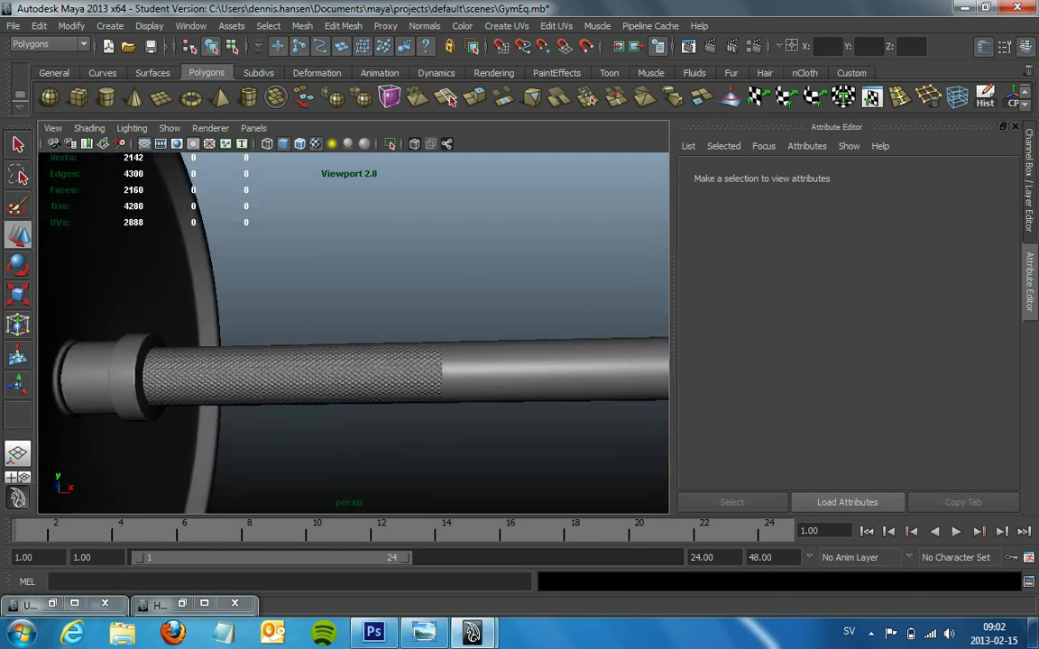
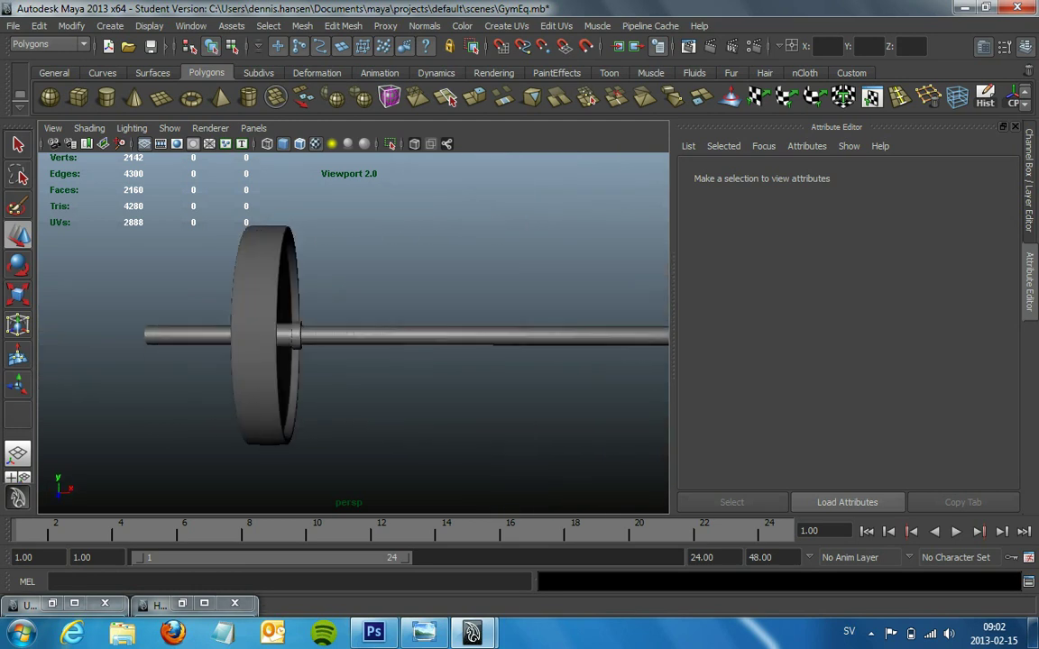
Create a mental ray mia_material_x shader and drag it onto the bar cylinder pCylinder1.
{"action": "left_click", "coordinate": [182, 603]}
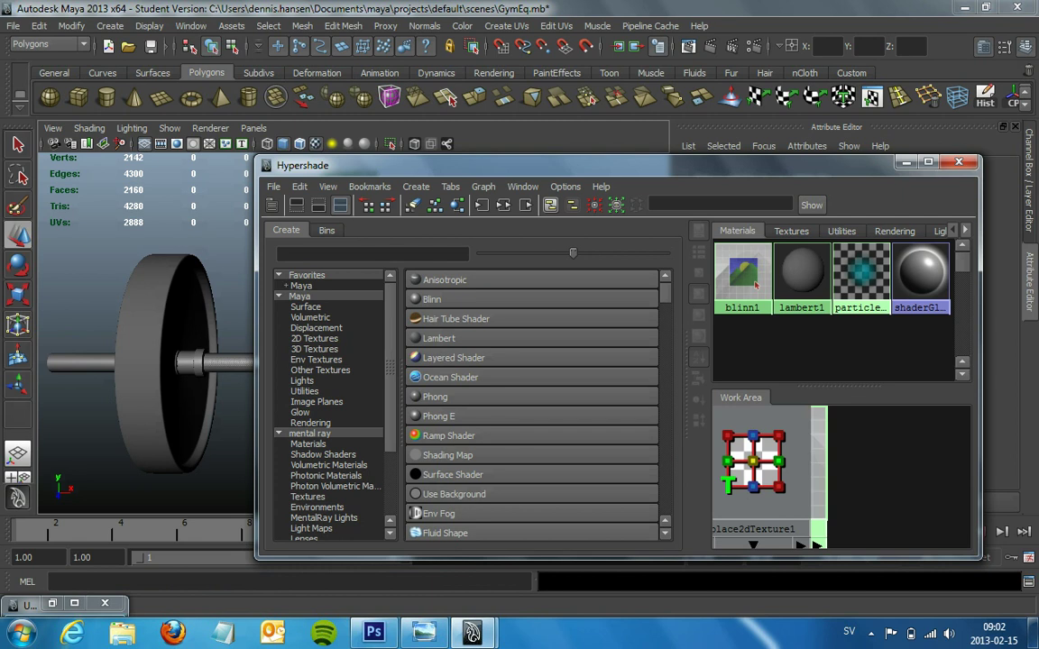
{"action": "left_click", "coordinate": [309, 433]}
{"action": "scroll", "coordinate": [532, 406], "scroll_direction": "down", "scroll_amount": 3}
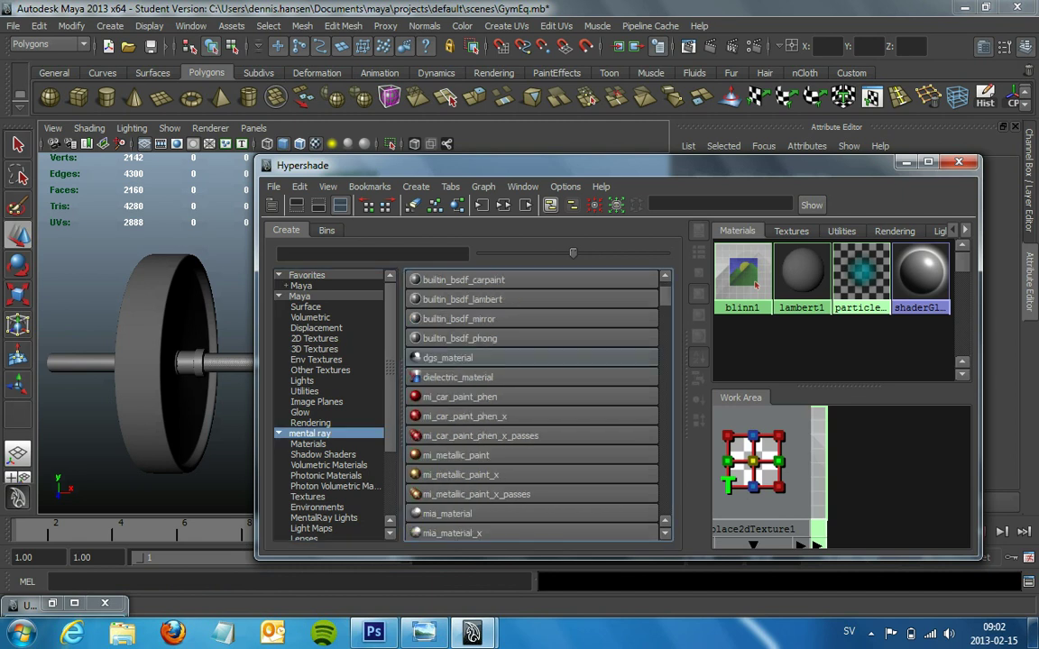
{"action": "scroll", "coordinate": [532, 406], "scroll_direction": "down", "scroll_amount": 2}
{"action": "left_click", "coordinate": [452, 474]}
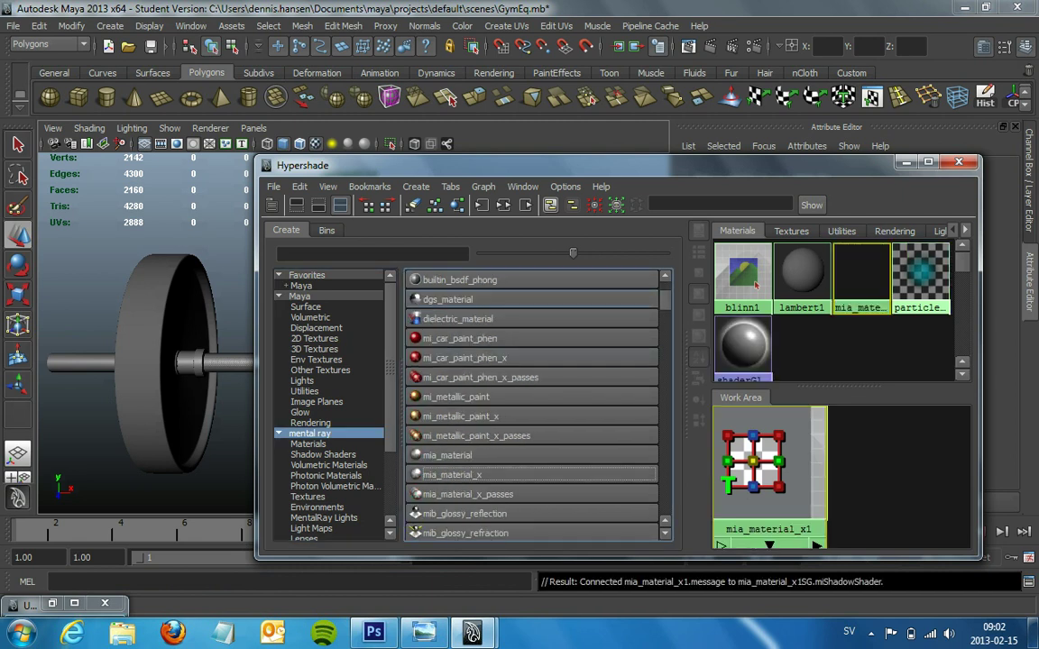
{"action": "middle_click_drag", "start_coordinate": [861, 270], "coordinate": [135, 361]}
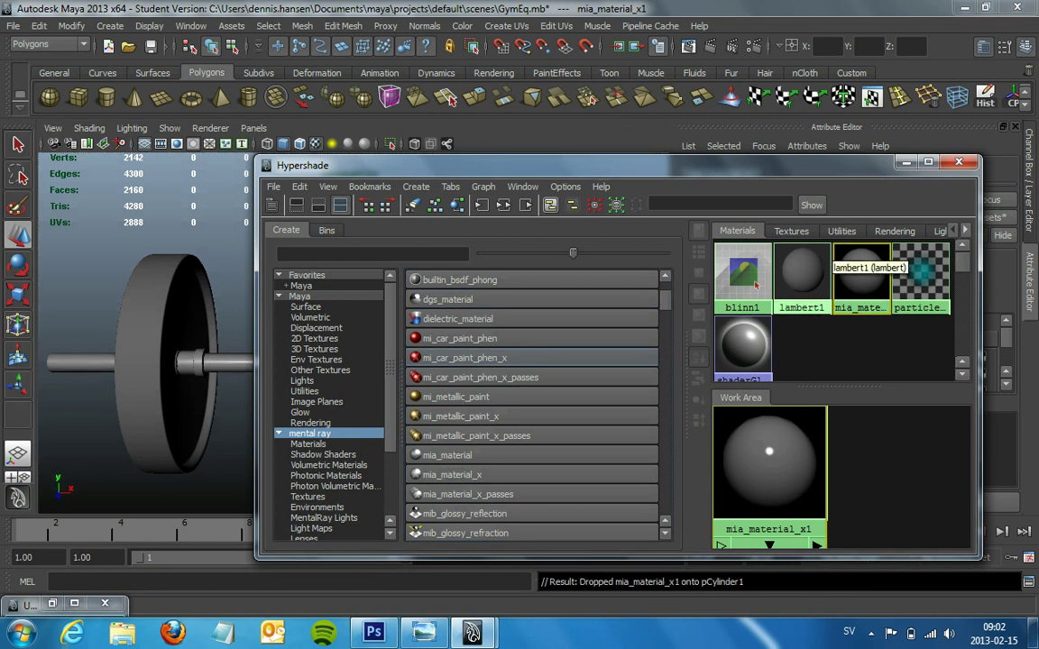
{"action": "left_click", "coordinate": [906, 161]}
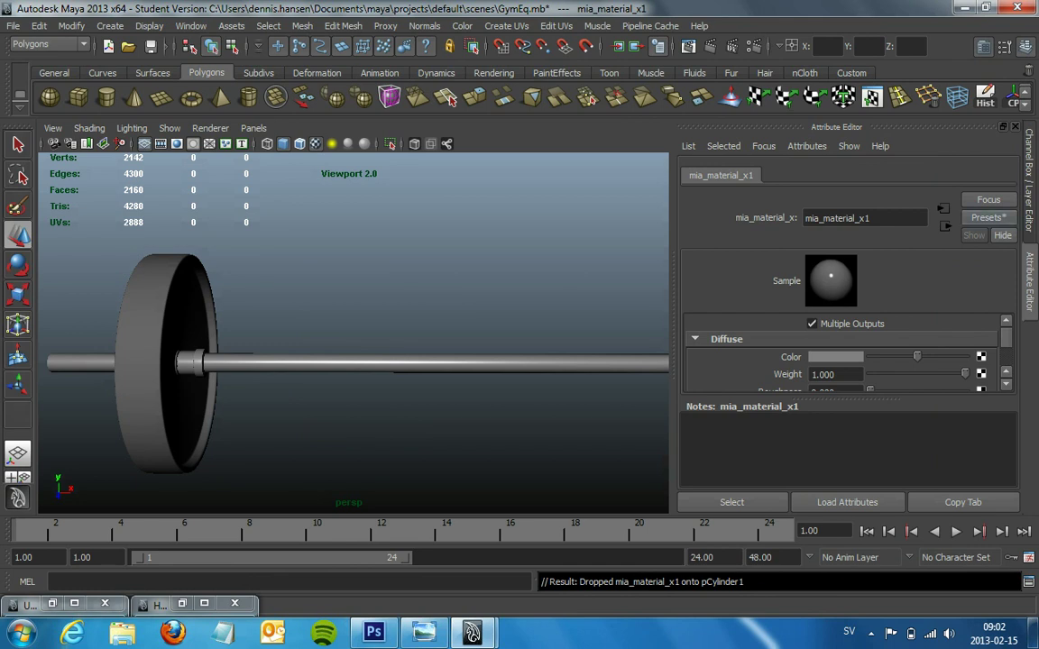
Load the Copper preset into the material and lighten its diffuse colour toward grey.
{"action": "left_click", "coordinate": [988, 218]}
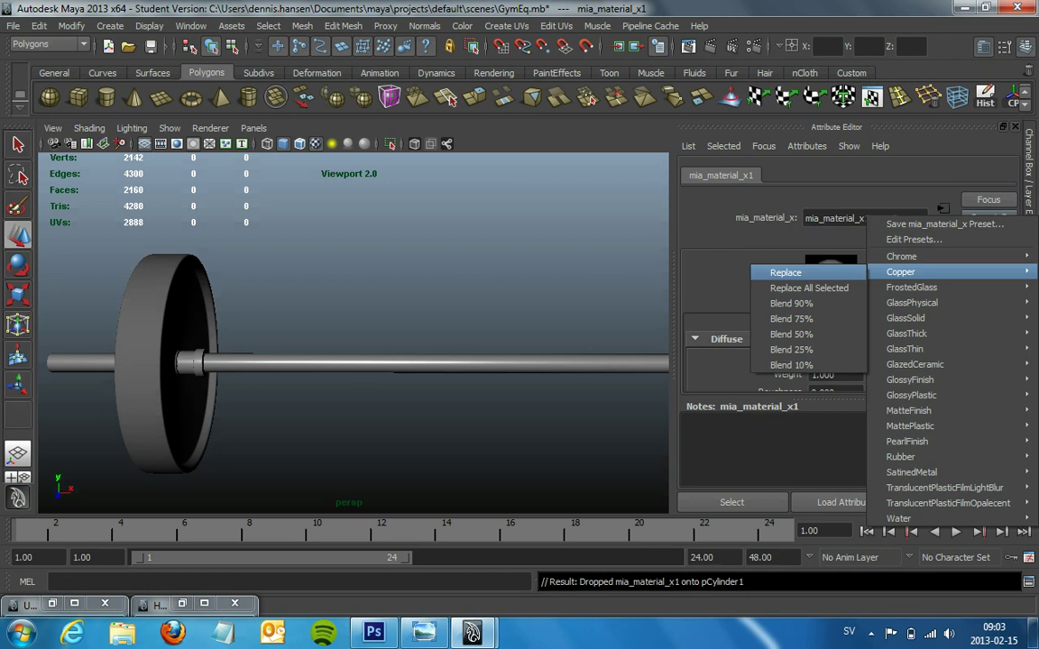
{"action": "left_click", "coordinate": [785, 272]}
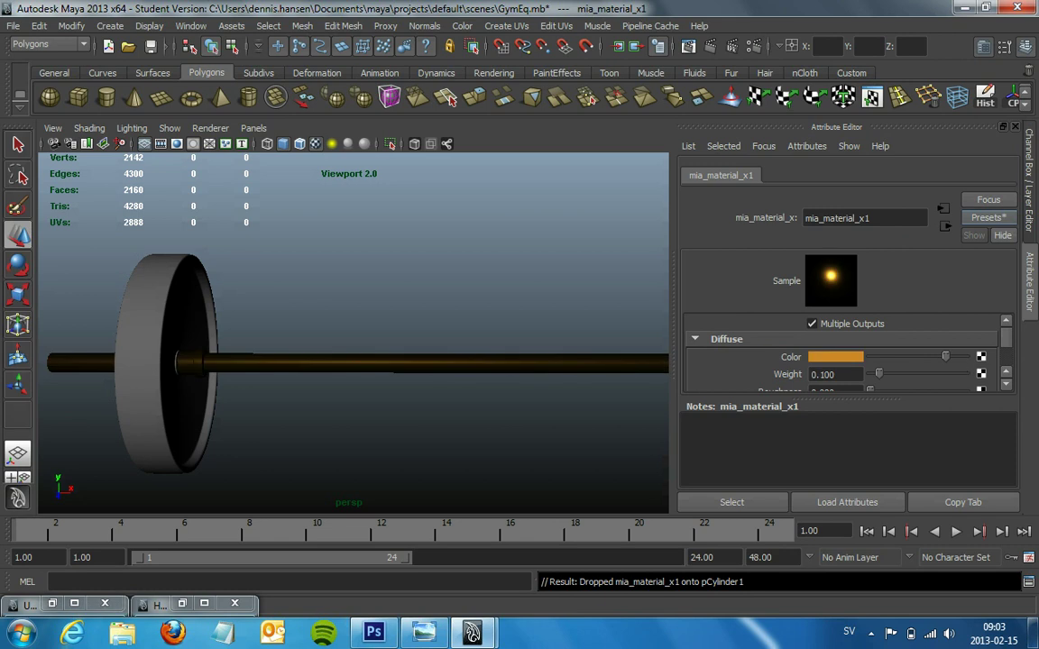
{"action": "left_click", "coordinate": [835, 357]}
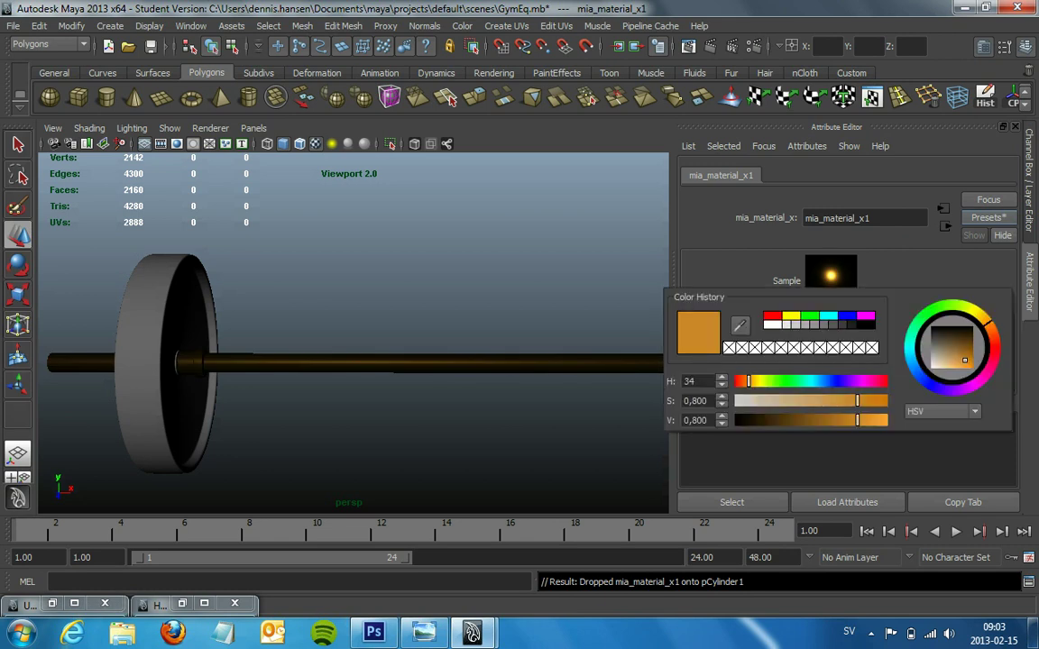
{"action": "mouse_move", "coordinate": [964, 359]}
{"action": "left_mouse_down"}
{"action": "mouse_move", "coordinate": [964, 372]}
{"action": "mouse_move", "coordinate": [930, 352]}
{"action": "left_mouse_up"}
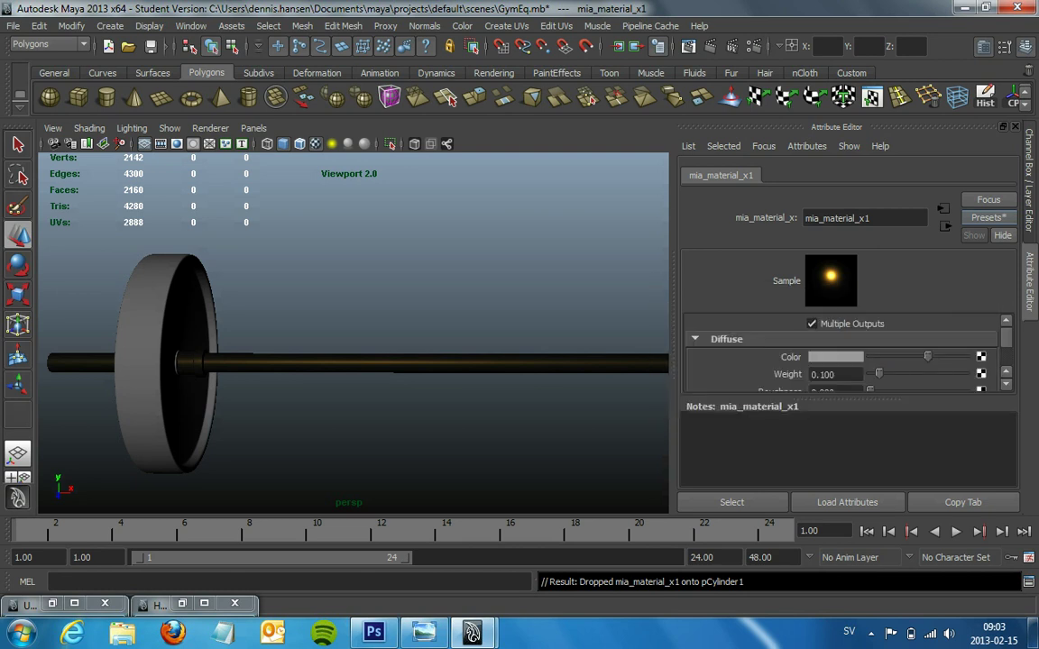
Set the reflection colour to white and lower reflectivity to 0.897.
{"action": "scroll", "coordinate": [843, 354], "scroll_direction": "down", "scroll_amount": 3}
{"action": "scroll", "coordinate": [843, 353], "scroll_direction": "down", "scroll_amount": 1}
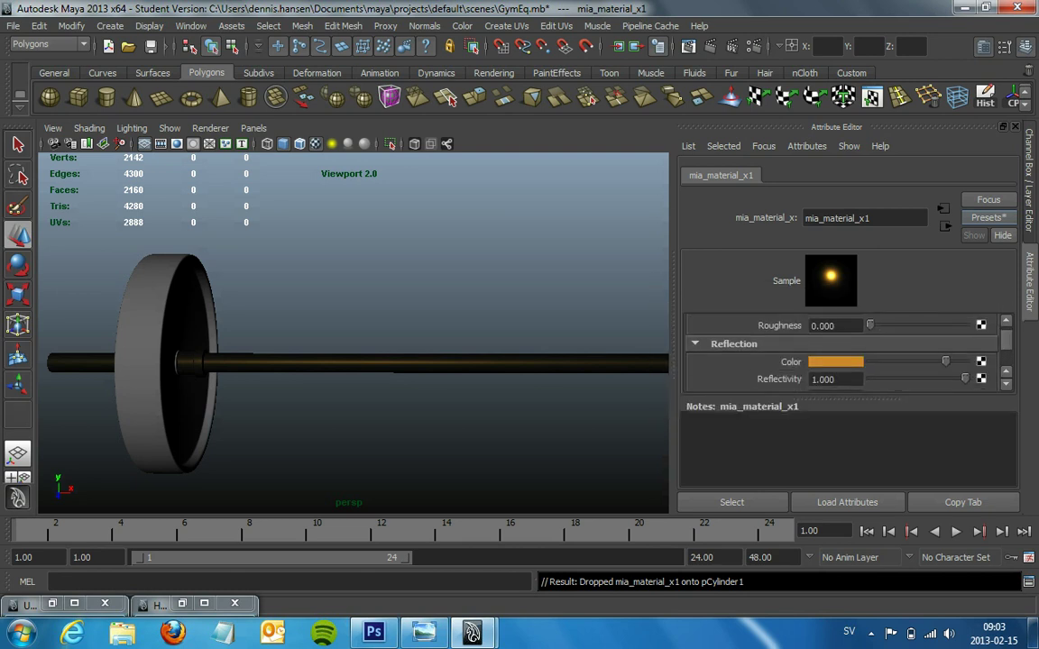
{"action": "left_click", "coordinate": [835, 362]}
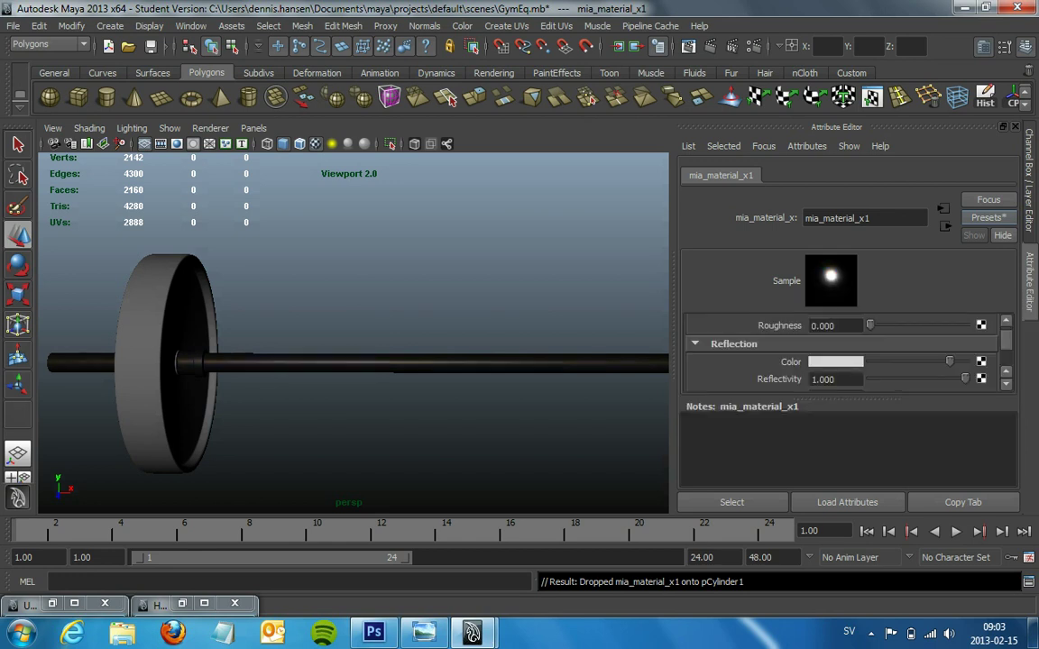
{"action": "left_click_drag", "start_coordinate": [965, 378], "coordinate": [956, 379]}
Lower the material's glossiness to 0.324.
{"action": "scroll", "coordinate": [843, 351], "scroll_direction": "down", "scroll_amount": 3}
{"action": "scroll", "coordinate": [843, 351], "scroll_direction": "up", "scroll_amount": 2}
{"action": "scroll", "coordinate": [843, 352], "scroll_direction": "up", "scroll_amount": 1}
{"action": "scroll", "coordinate": [843, 352], "scroll_direction": "up", "scroll_amount": 1}
{"action": "scroll", "coordinate": [843, 351], "scroll_direction": "up", "scroll_amount": 1}
{"action": "scroll", "coordinate": [843, 352], "scroll_direction": "down", "scroll_amount": 3}
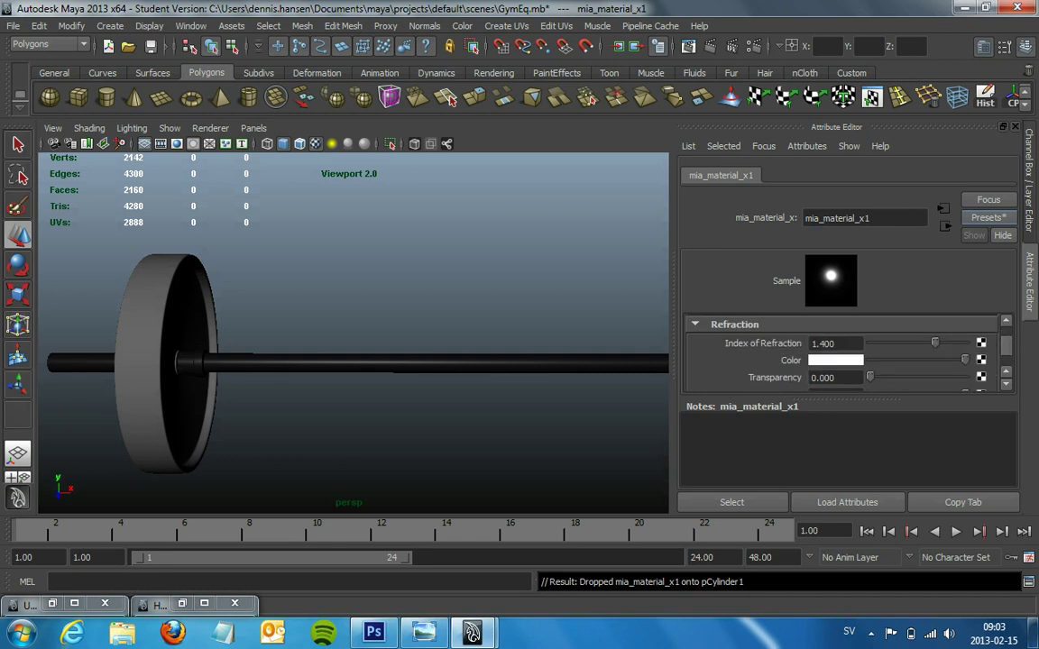
{"action": "scroll", "coordinate": [843, 352], "scroll_direction": "down", "scroll_amount": 2}
{"action": "scroll", "coordinate": [843, 352], "scroll_direction": "up", "scroll_amount": 2}
{"action": "scroll", "coordinate": [843, 351], "scroll_direction": "up", "scroll_amount": 1}
{"action": "scroll", "coordinate": [843, 352], "scroll_direction": "up", "scroll_amount": 1}
{"action": "left_click_drag", "start_coordinate": [898, 351], "coordinate": [889, 352]}
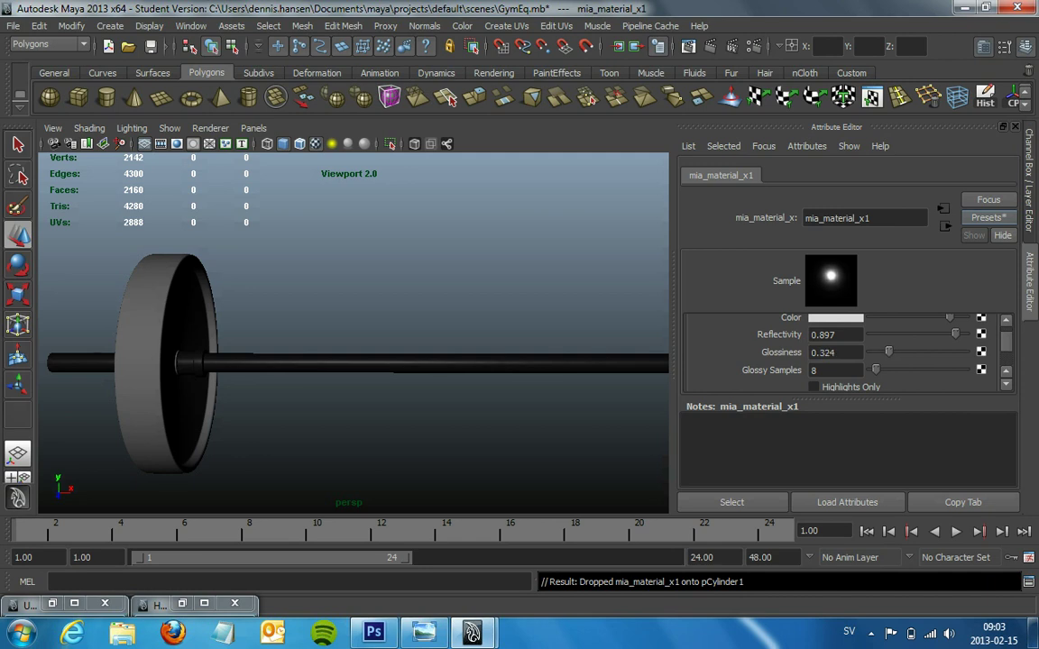
{"action": "scroll", "coordinate": [843, 352], "scroll_direction": "up", "scroll_amount": 1}
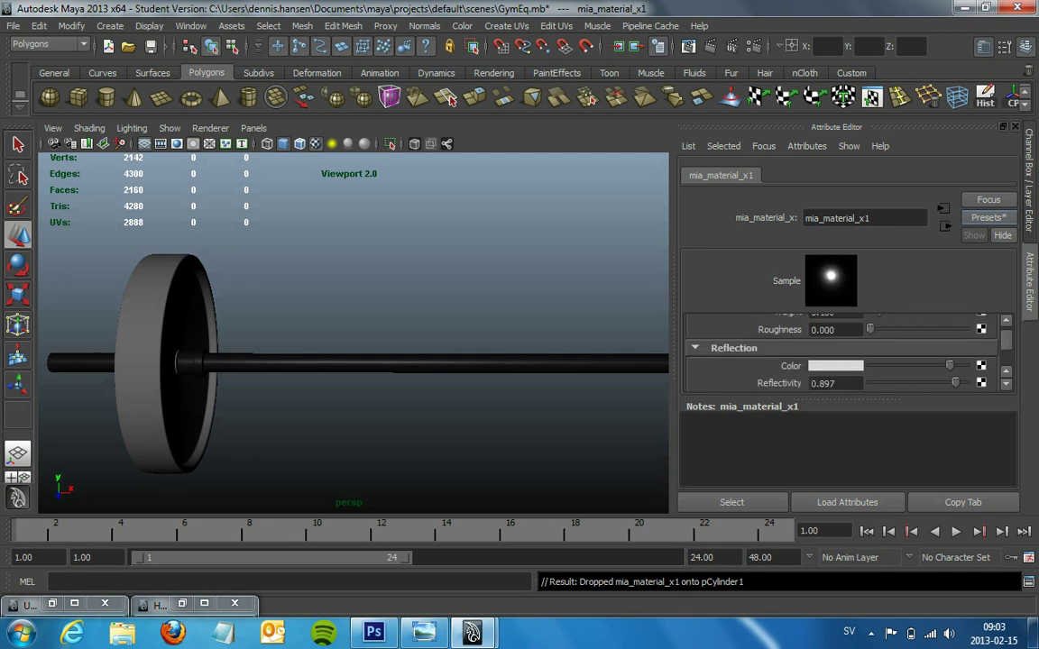
{"action": "scroll", "coordinate": [843, 351], "scroll_direction": "up", "scroll_amount": 1}
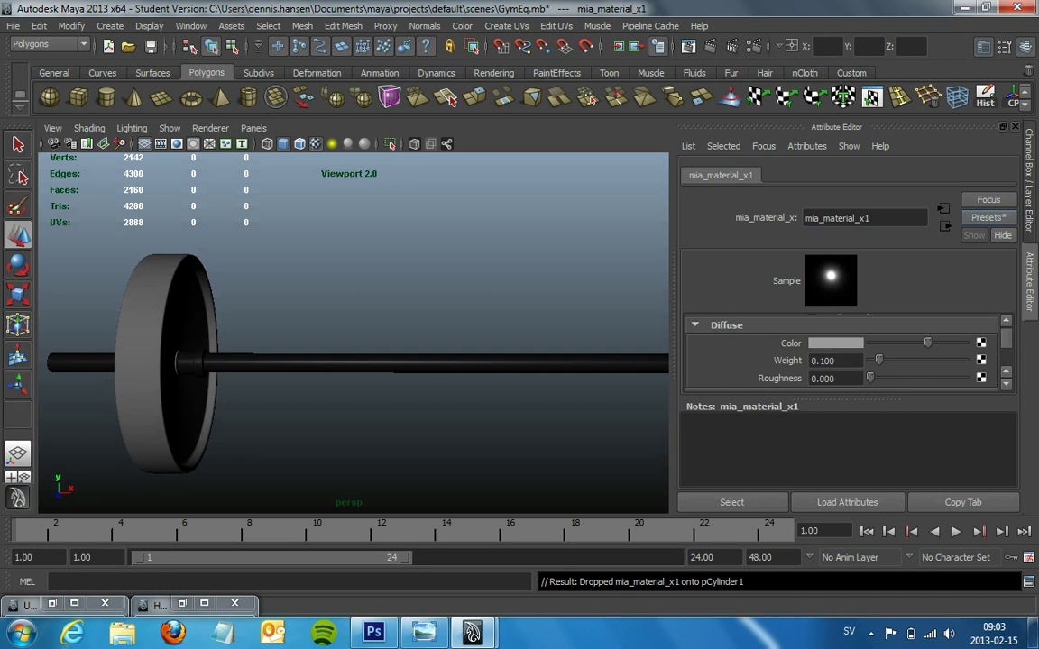
{"action": "scroll", "coordinate": [843, 351], "scroll_direction": "up", "scroll_amount": 1}
Recheck the grey diffuse colour and expand the Bump section of the material.
{"action": "left_click", "coordinate": [835, 357]}
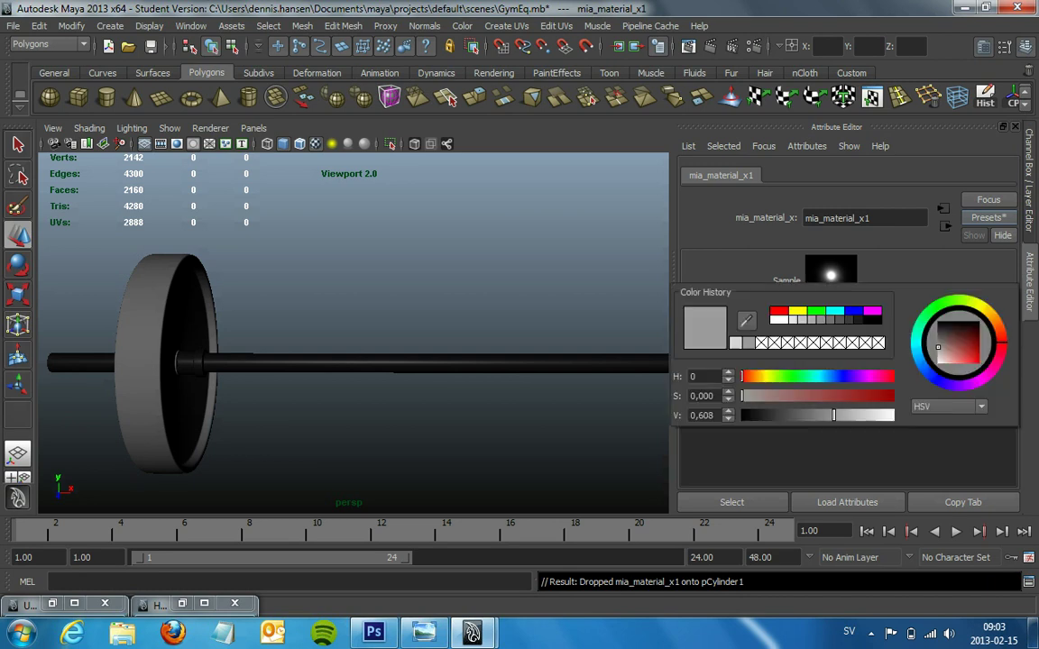
{"action": "scroll", "coordinate": [843, 352], "scroll_direction": "down", "scroll_amount": 2}
{"action": "scroll", "coordinate": [843, 351], "scroll_direction": "down", "scroll_amount": 1}
{"action": "scroll", "coordinate": [843, 352], "scroll_direction": "down", "scroll_amount": 1}
{"action": "scroll", "coordinate": [843, 352], "scroll_direction": "down", "scroll_amount": 1}
{"action": "scroll", "coordinate": [843, 352], "scroll_direction": "down", "scroll_amount": 1}
{"action": "scroll", "coordinate": [843, 351], "scroll_direction": "down", "scroll_amount": 1}
{"action": "left_click", "coordinate": [723, 378]}
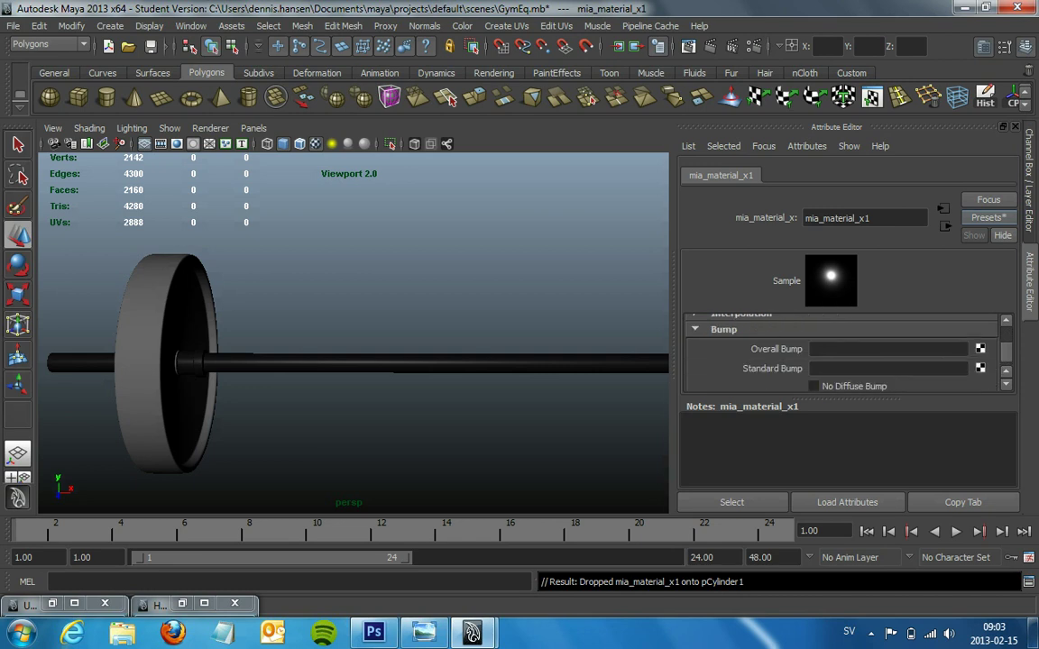
{"action": "left_click_drag", "start_coordinate": [848, 398], "coordinate": [848, 479]}
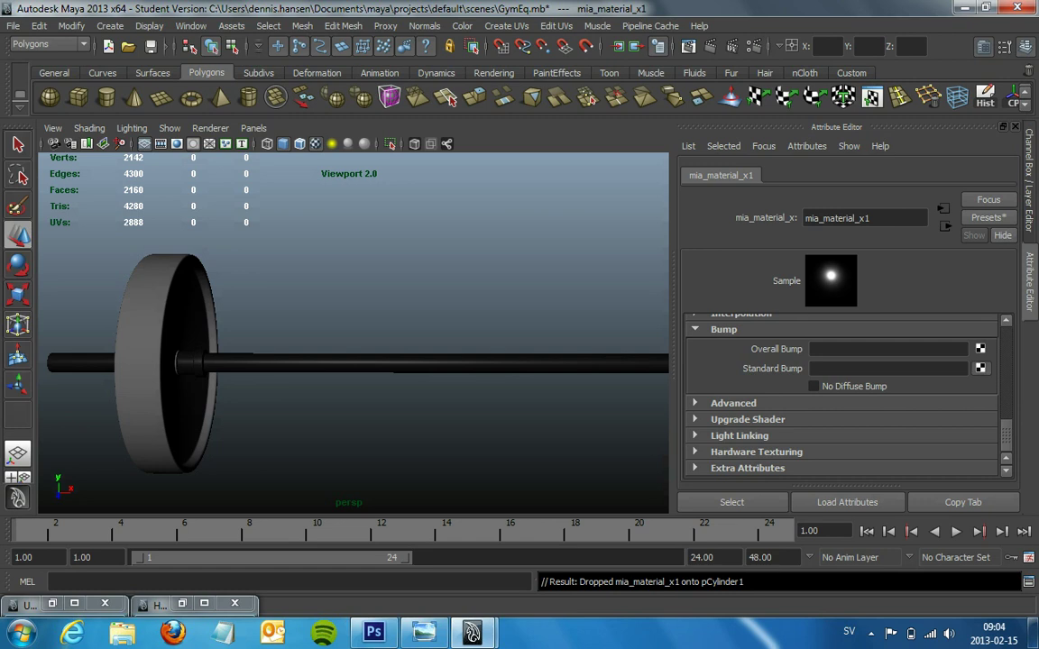
Add a File texture as the material's standard bump, used as Tangent Space Normals.
{"action": "left_click", "coordinate": [980, 349]}
{"action": "left_click_drag", "start_coordinate": [451, 138], "coordinate": [429, 41]}
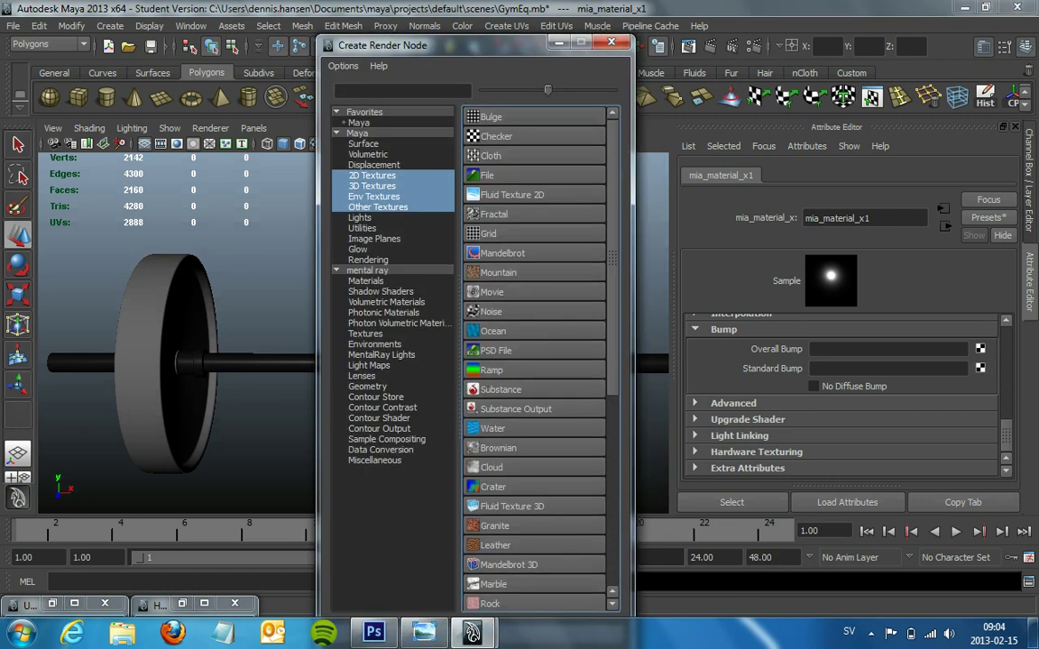
{"action": "left_click", "coordinate": [487, 170]}
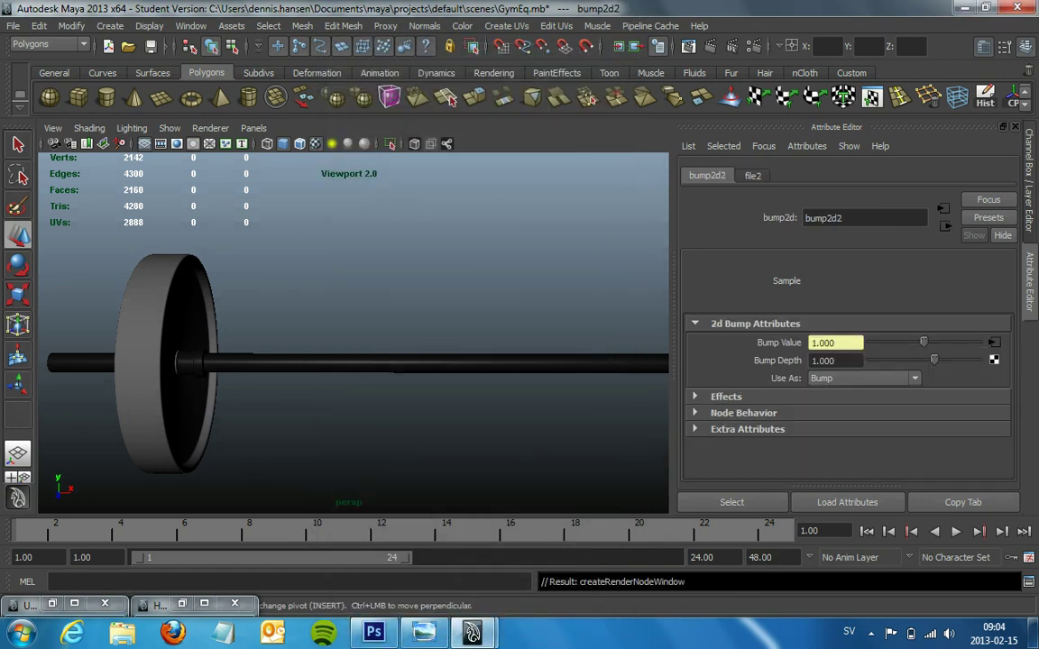
{"action": "left_click", "coordinate": [864, 379]}
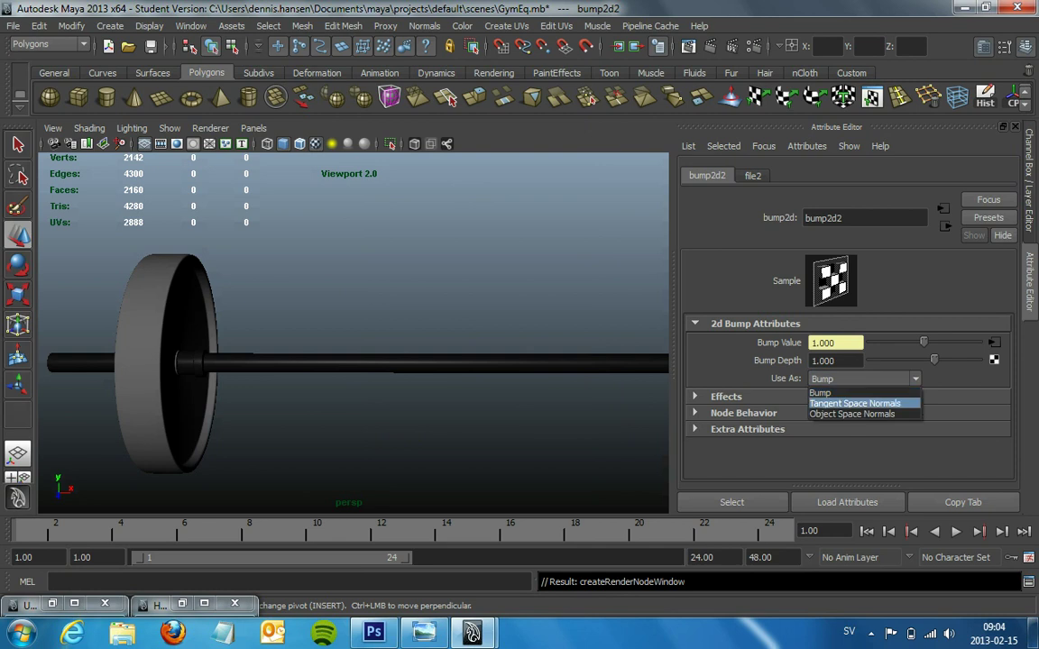
{"action": "left_click", "coordinate": [856, 403]}
Load SteelBarNomals1.tga into the file texture and frame the whole barbell.
{"action": "left_click", "coordinate": [752, 175]}
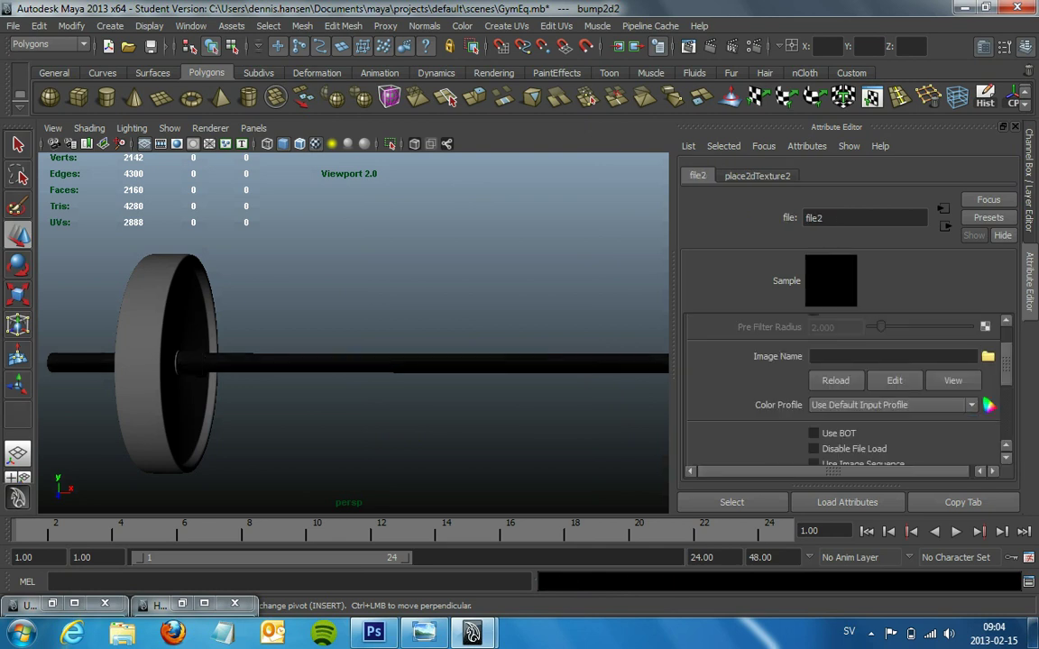
{"action": "left_click", "coordinate": [988, 356]}
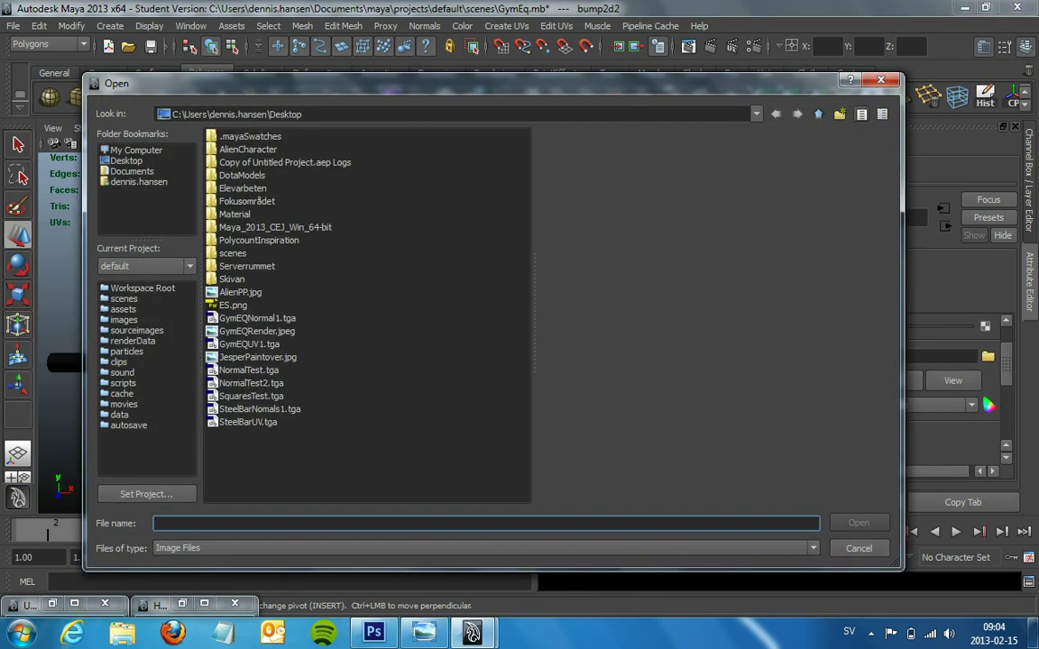
{"action": "left_click", "coordinate": [262, 408]}
{"action": "key", "text": "Return"}
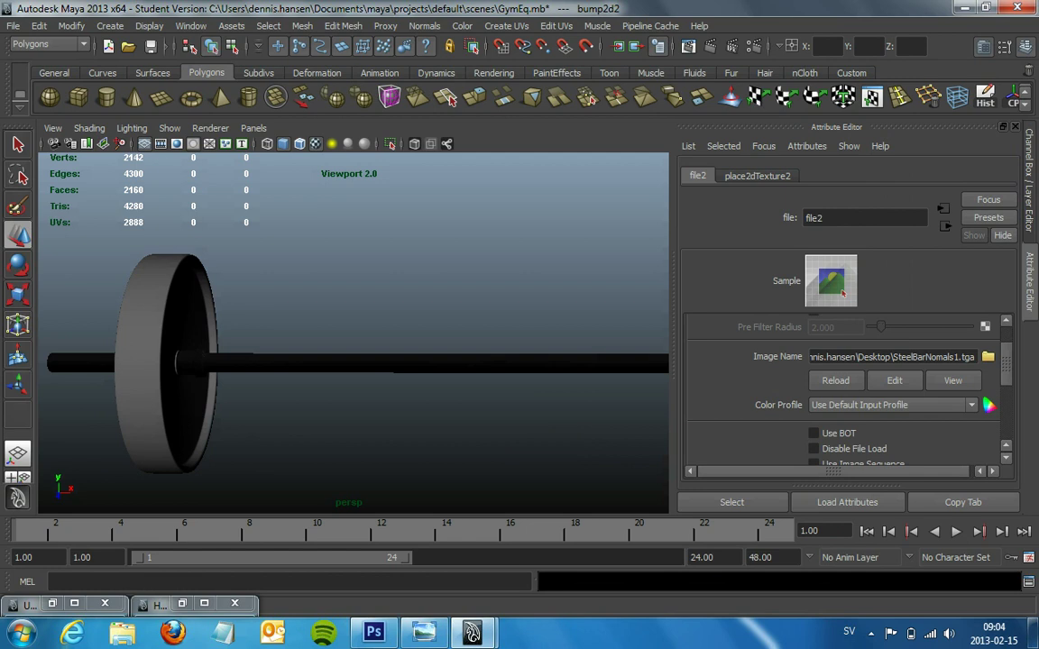
{"action": "key", "text": "f"}
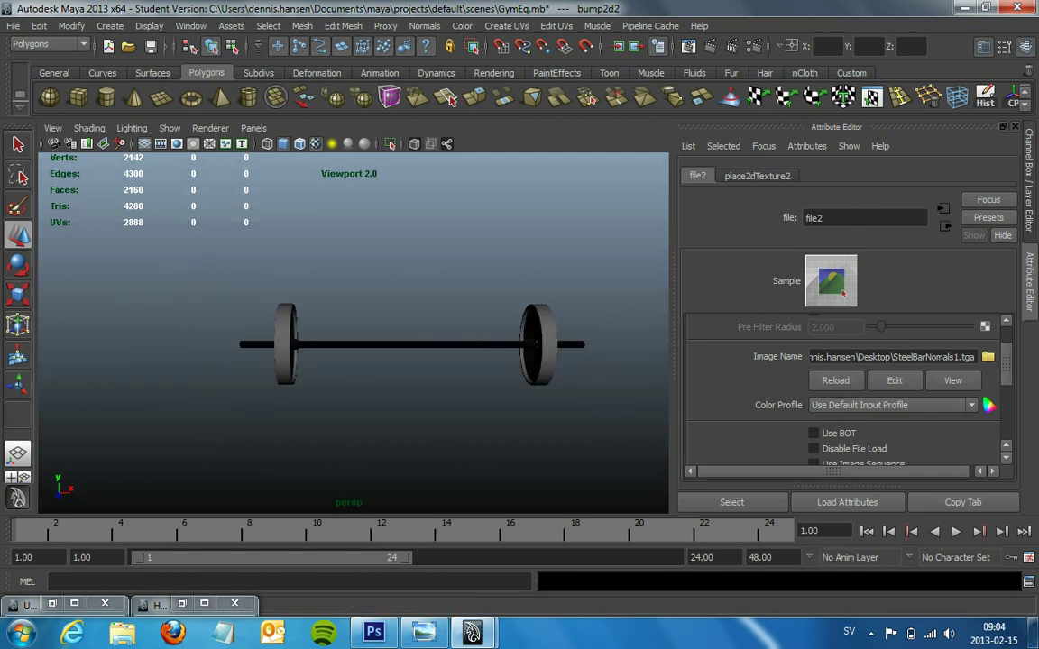
Create an area light and scale it up so it spans the whole barbell.
{"action": "left_click", "coordinate": [149, 25]}
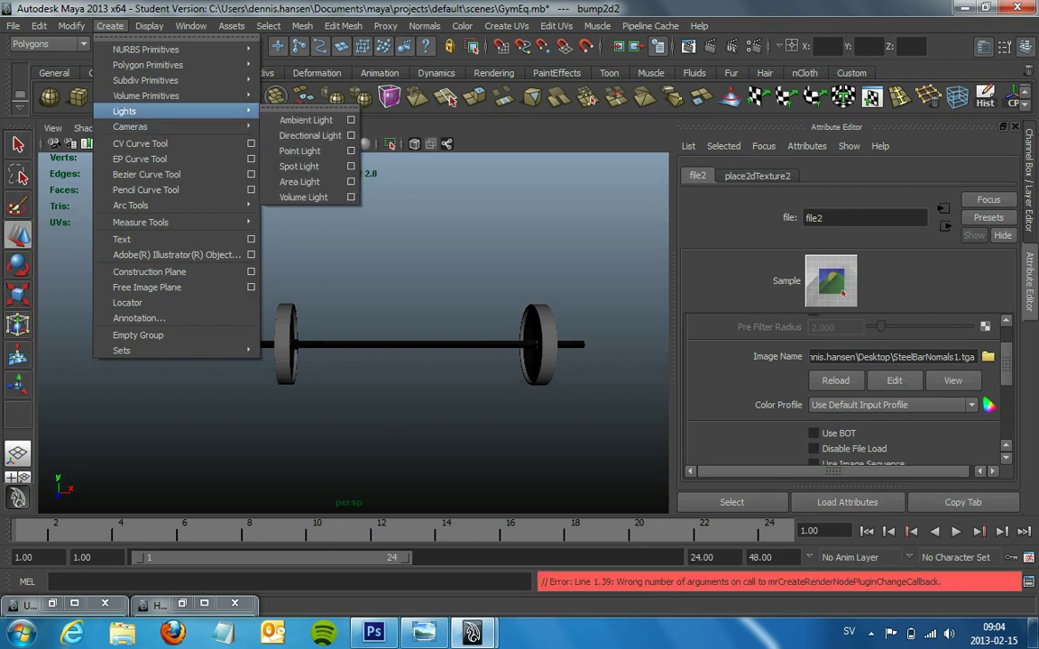
{"action": "left_click", "coordinate": [270, 163]}
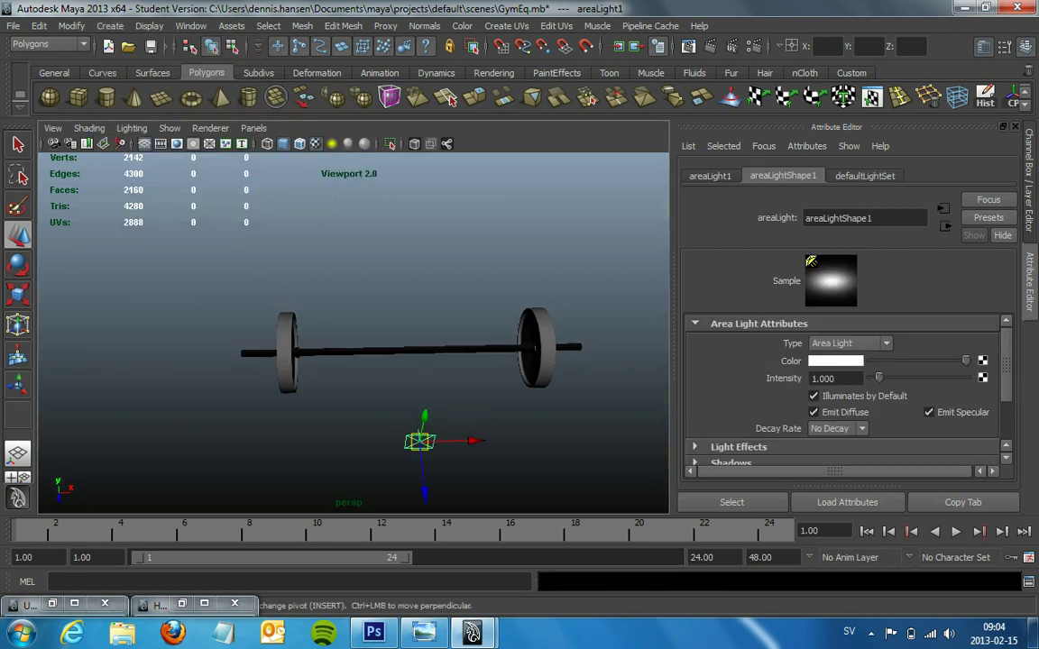
{"action": "key", "text": "r"}
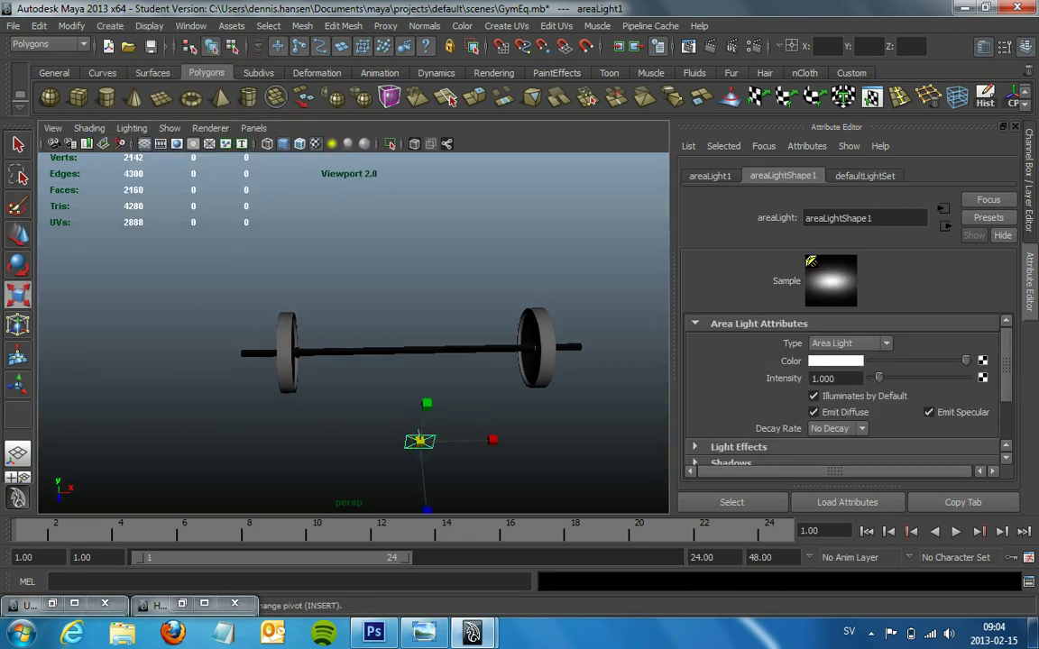
{"action": "middle_click_drag", "start_coordinate": [369, 311], "coordinate": [368, 290]}
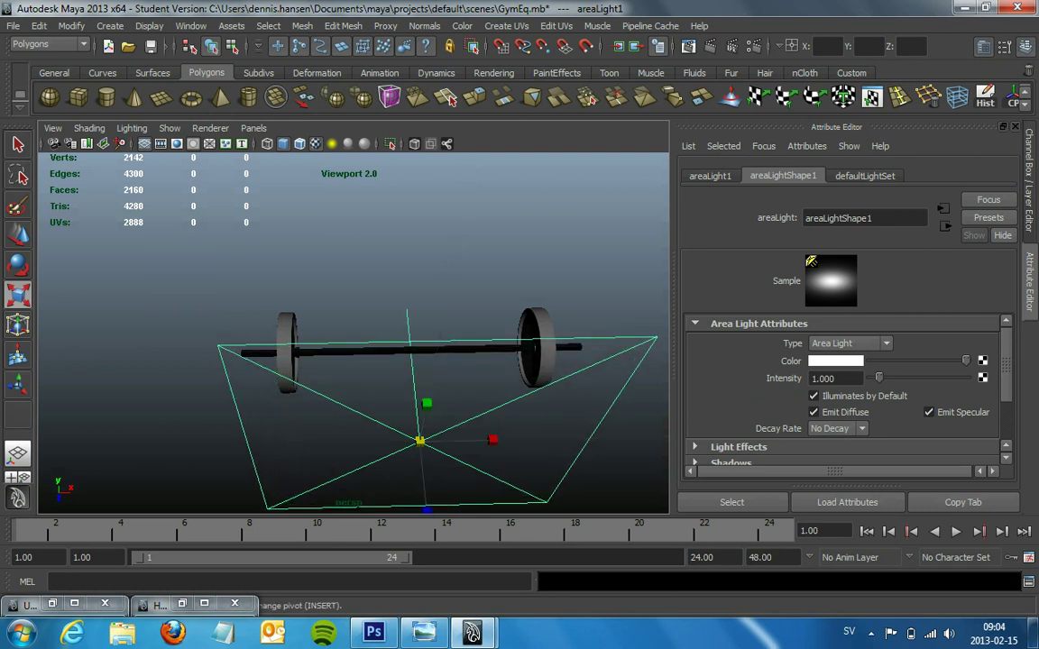
Raise the area light above the barbell and orbit to check its placement.
{"action": "key", "text": "f"}
{"action": "key", "text": "e"}
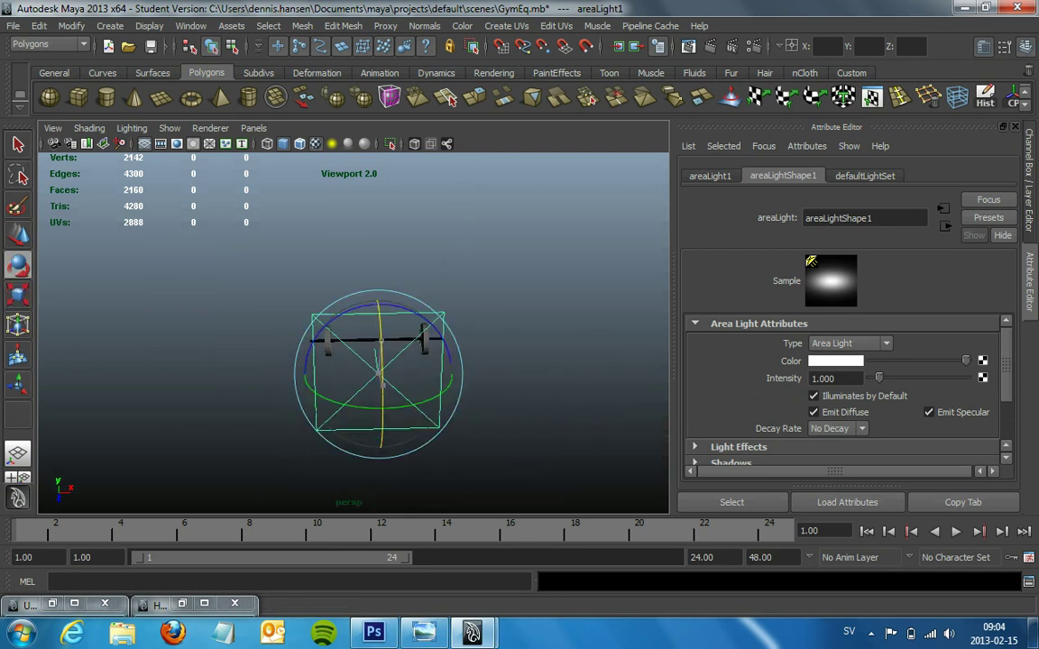
{"action": "key", "text": "w"}
{"action": "left_click_drag", "start_coordinate": [377, 318], "coordinate": [386, 225]}
{"action": "left_click_drag", "start_coordinate": [378, 271], "coordinate": [433, 298], "text": "alt"}
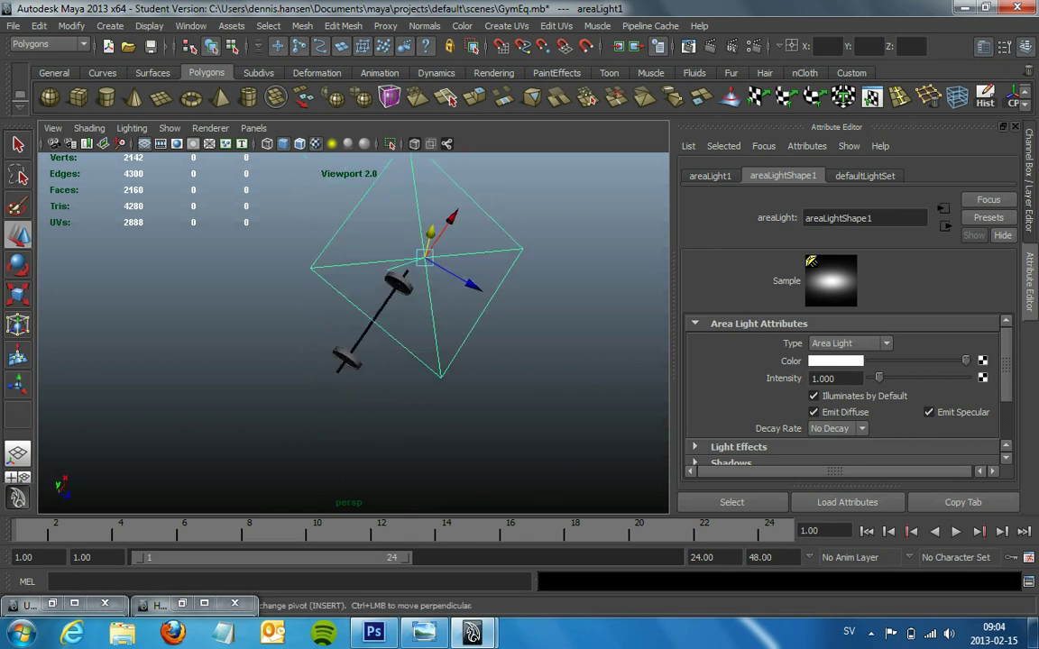
Look through the area light to aim it down at the barbell, with the grid shown.
{"action": "left_click", "coordinate": [253, 128]}
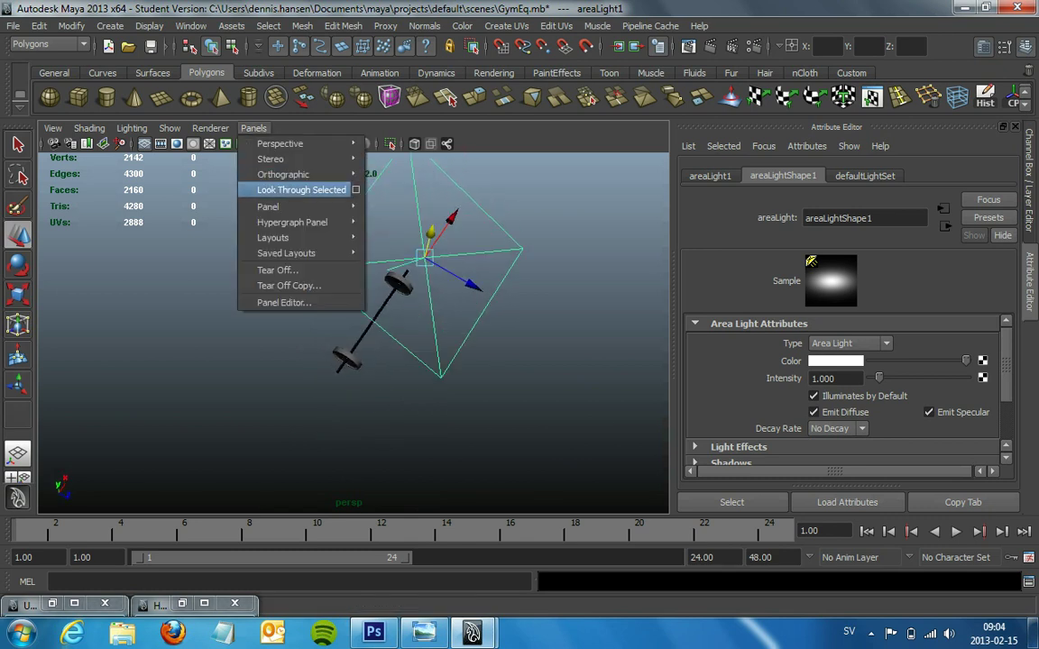
{"action": "left_click", "coordinate": [301, 189]}
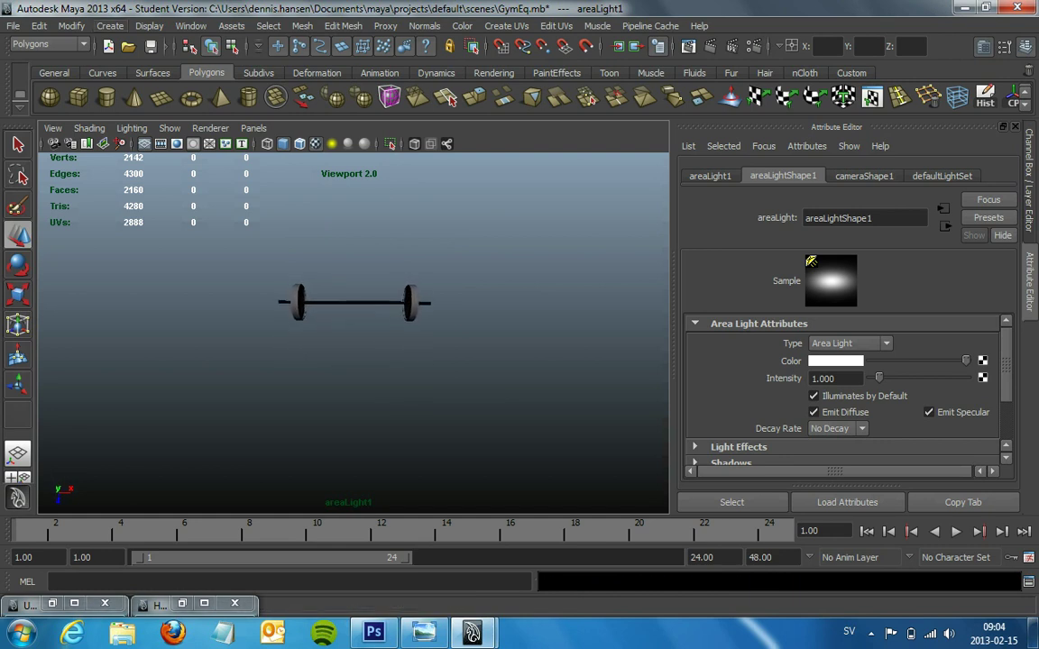
{"action": "left_click", "coordinate": [149, 25]}
{"action": "left_click", "coordinate": [181, 44]}
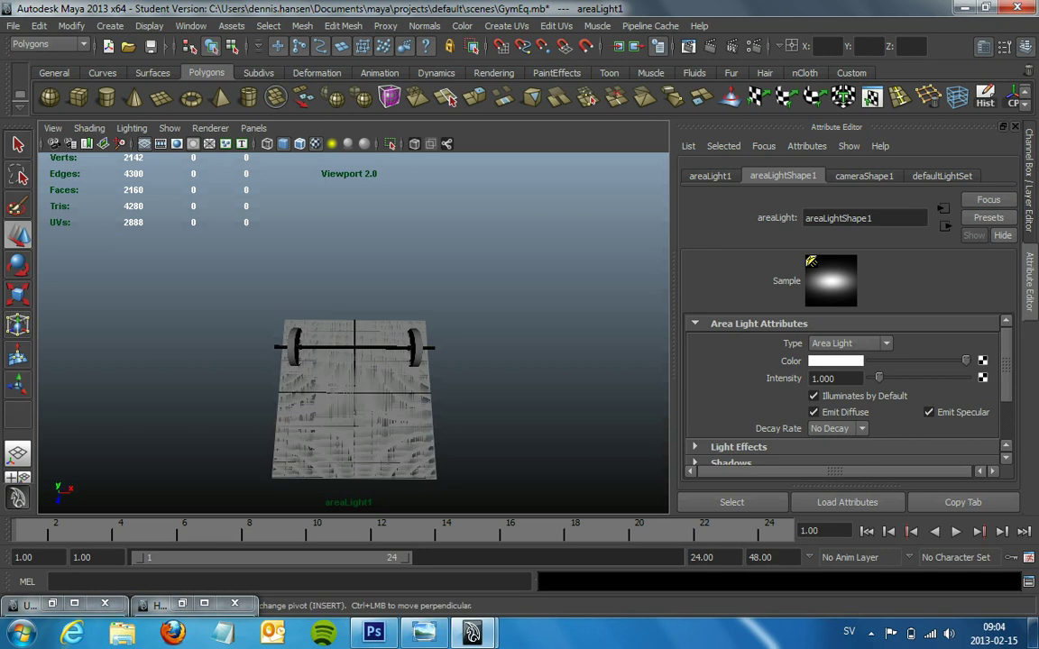
Set the area light's intensity to 0.7 and return the viewport to the persp camera.
{"action": "left_click", "coordinate": [823, 378]}
{"action": "type", "text": "0.7"}
{"action": "key", "text": "Return"}
{"action": "left_click", "coordinate": [52, 128]}
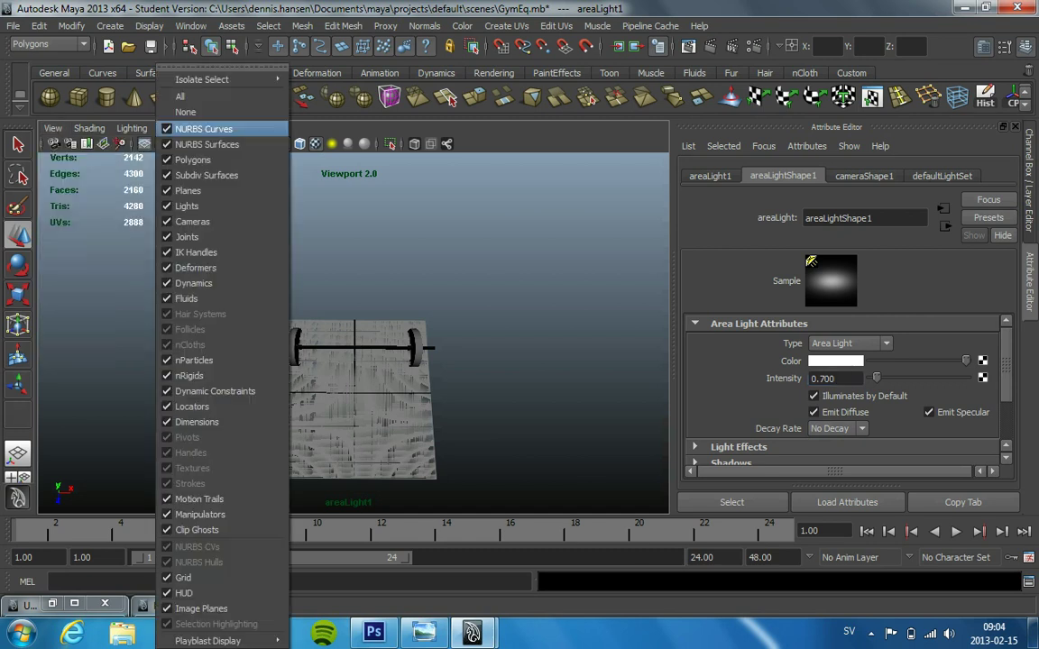
{"action": "left_click", "coordinate": [254, 128]}
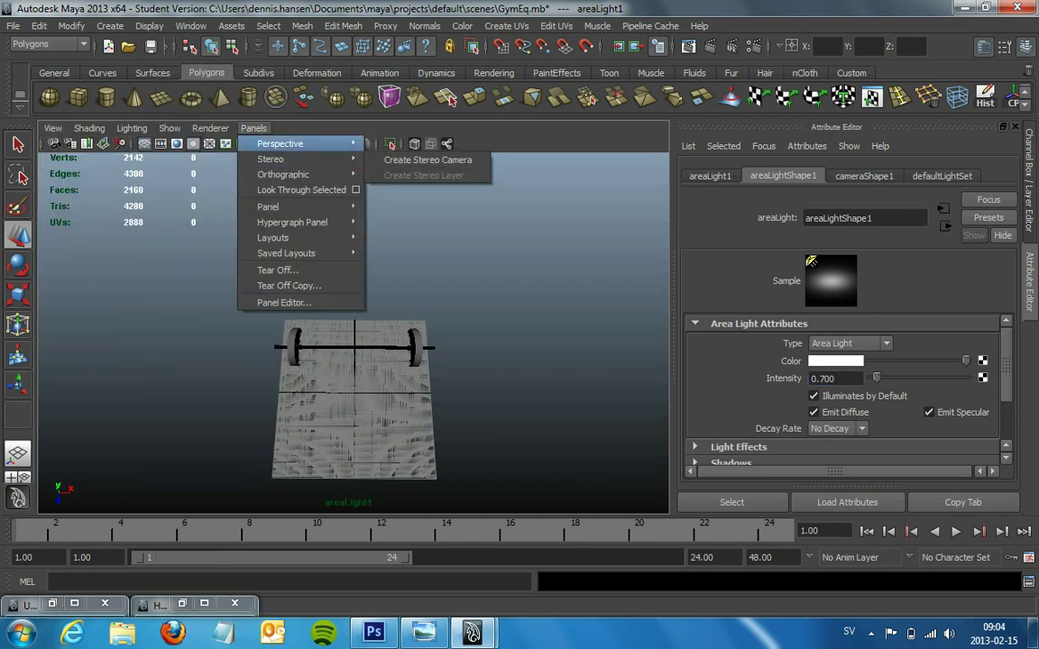
{"action": "left_click", "coordinate": [394, 160]}
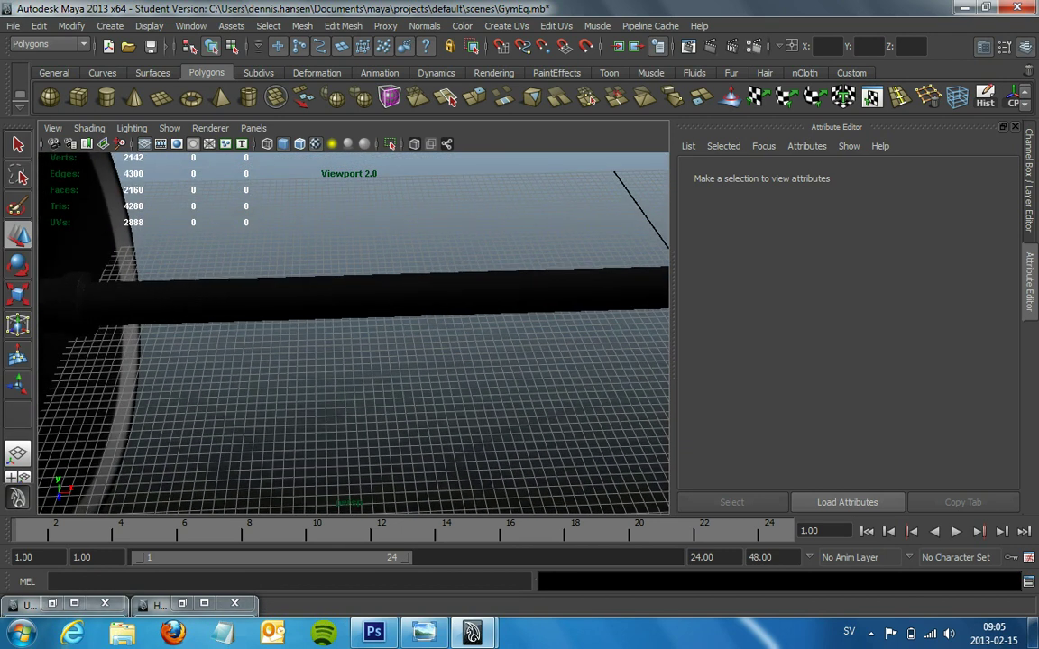
In Render Settings, keep mental ray as renderer and the HD 720 image size preset.
{"action": "left_click", "coordinate": [658, 46]}
{"action": "left_click", "coordinate": [359, 143]}
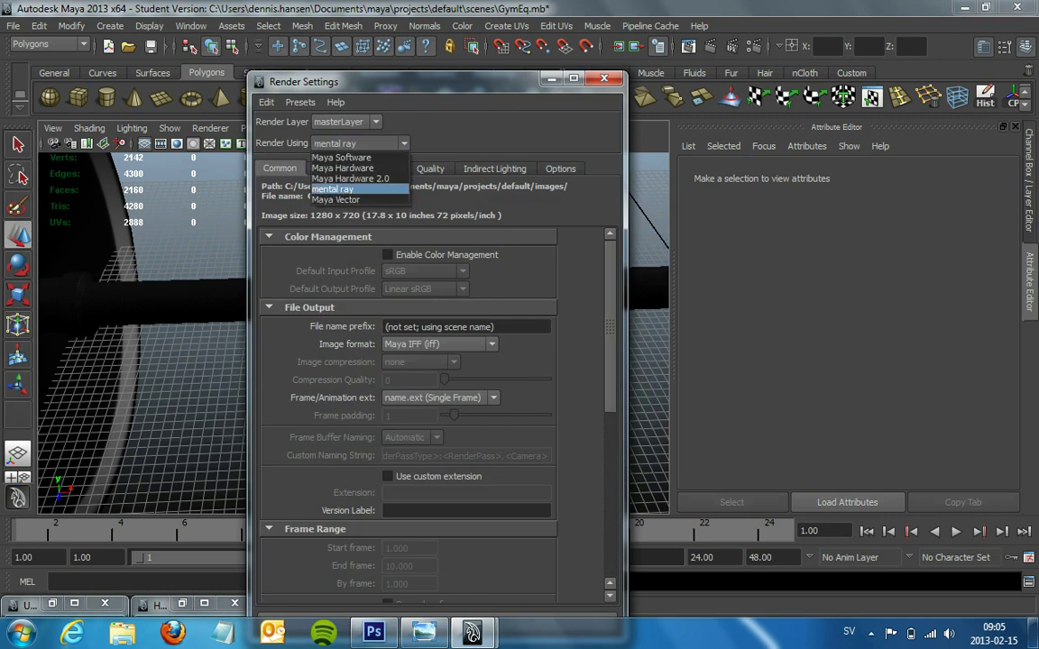
{"action": "left_click", "coordinate": [333, 188]}
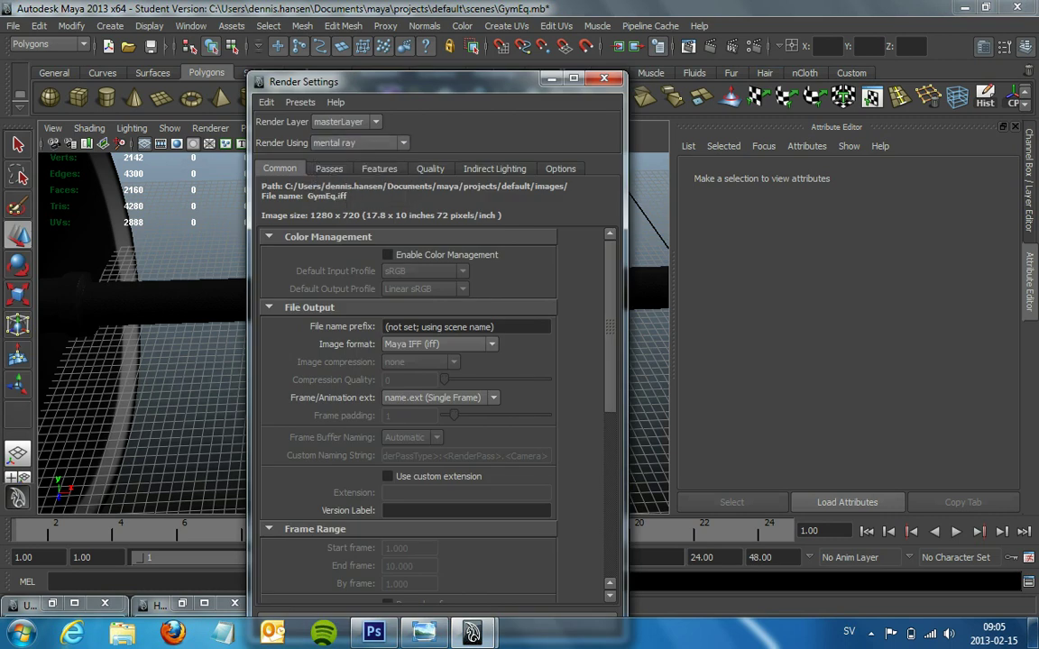
{"action": "scroll", "coordinate": [406, 410], "scroll_direction": "down", "scroll_amount": 3}
{"action": "scroll", "coordinate": [406, 410], "scroll_direction": "down", "scroll_amount": 7}
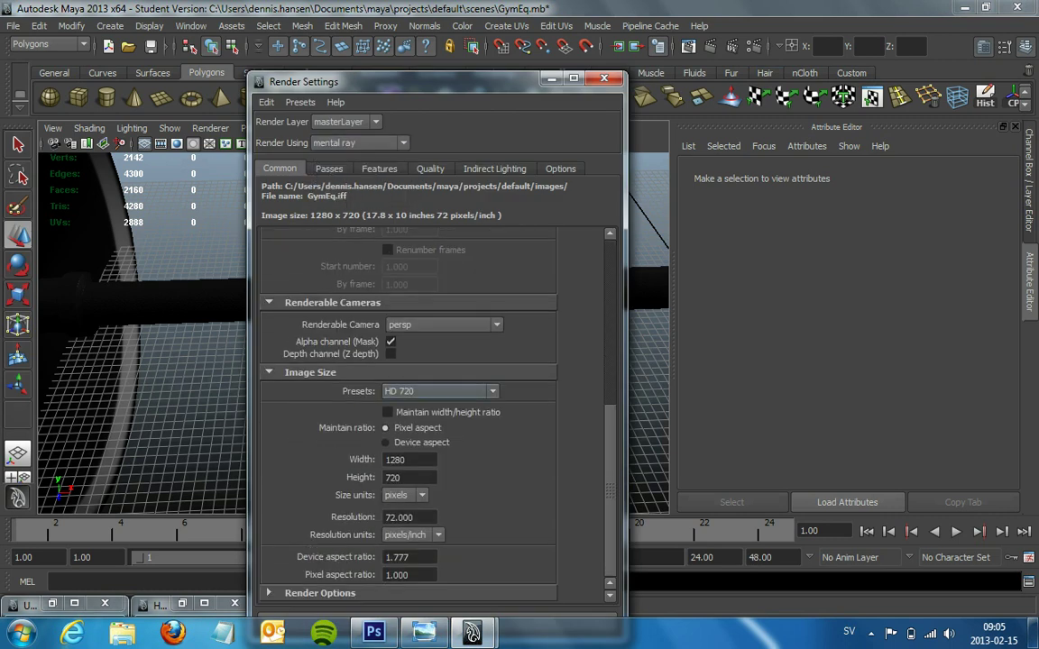
{"action": "left_click", "coordinate": [437, 391]}
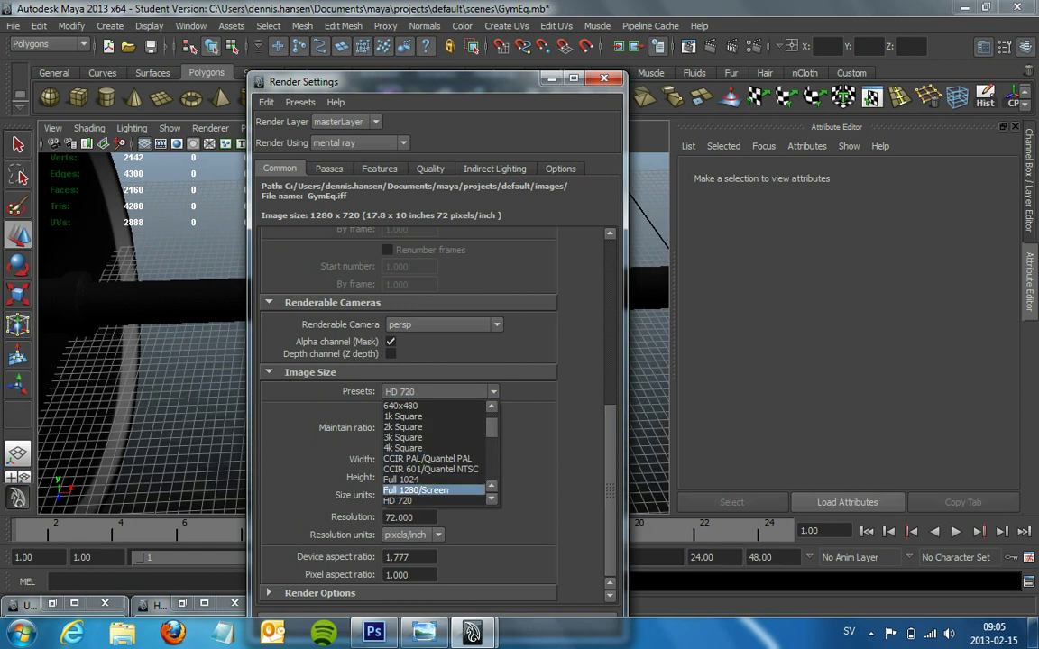
{"action": "key", "text": "Return"}
{"action": "scroll", "coordinate": [406, 410], "scroll_direction": "up", "scroll_amount": 1}
{"action": "scroll", "coordinate": [406, 410], "scroll_direction": "up", "scroll_amount": 2}
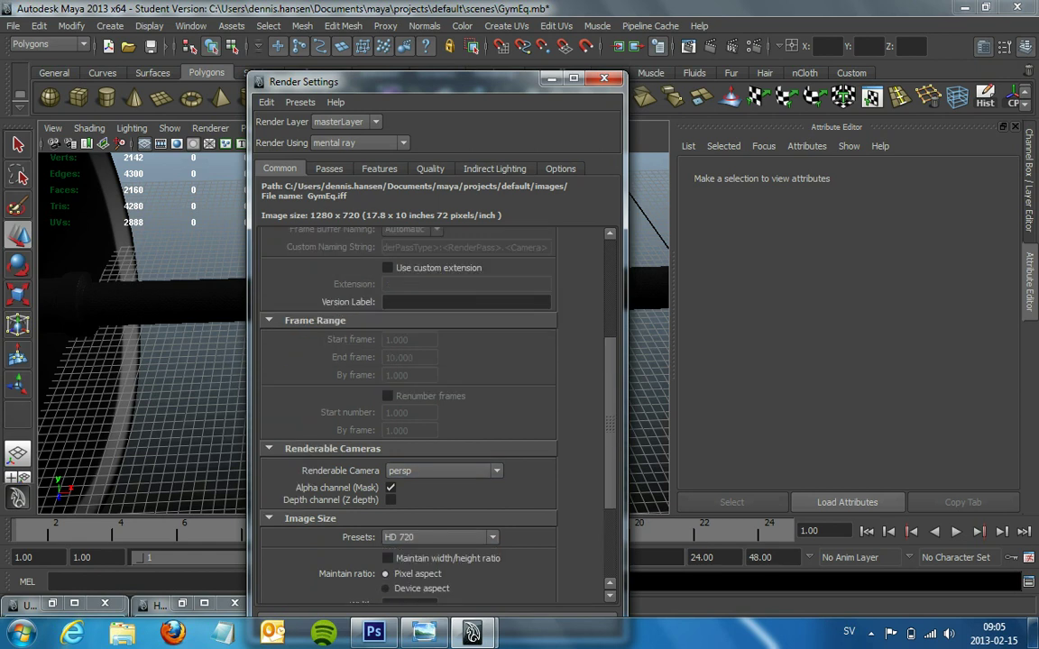
Enable raytracing on the Quality tab and review its reflection and refraction limits.
{"action": "left_click", "coordinate": [430, 169]}
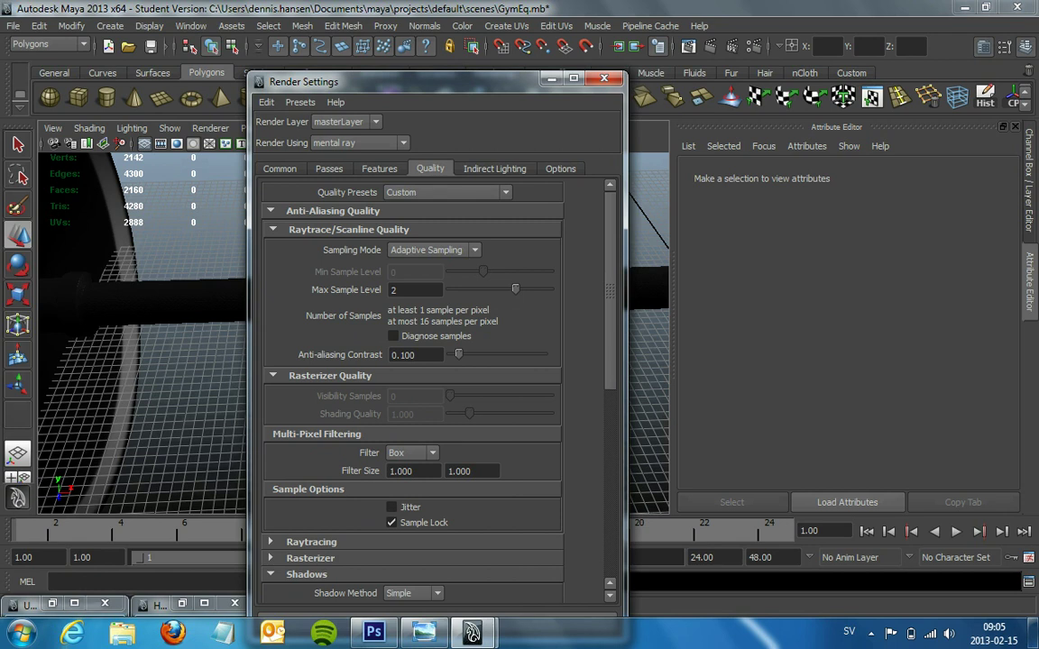
{"action": "scroll", "coordinate": [412, 388], "scroll_direction": "down", "scroll_amount": 2}
{"action": "scroll", "coordinate": [412, 388], "scroll_direction": "down", "scroll_amount": 2}
{"action": "scroll", "coordinate": [412, 388], "scroll_direction": "down", "scroll_amount": 2}
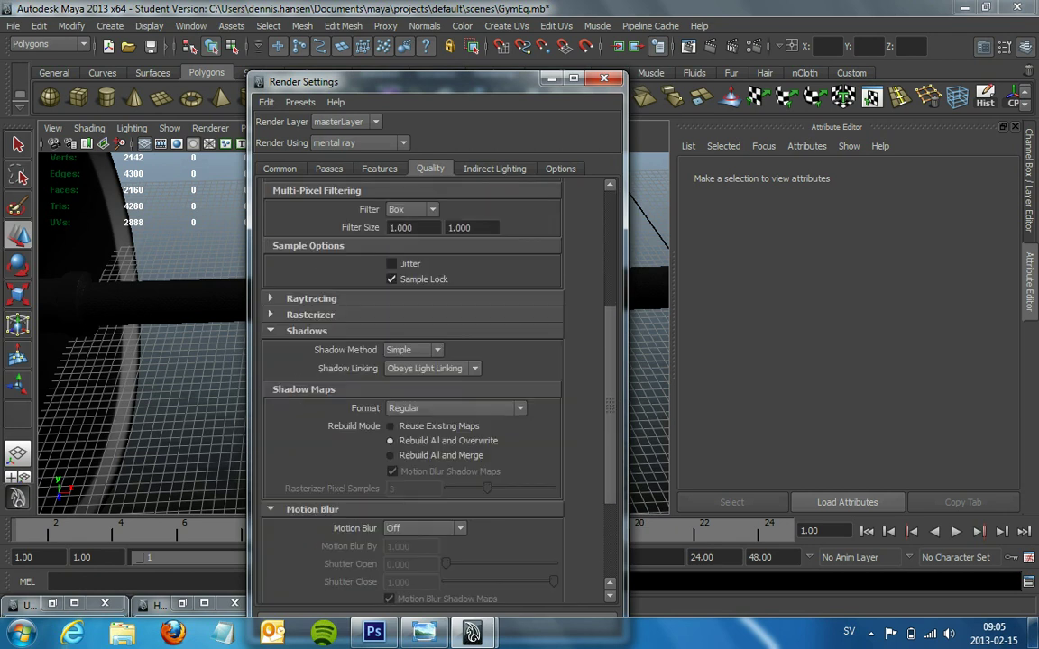
{"action": "left_click", "coordinate": [311, 298]}
{"action": "scroll", "coordinate": [412, 361], "scroll_direction": "down", "scroll_amount": 1}
{"action": "left_click", "coordinate": [413, 285]}
{"action": "key", "text": "Tab"}
{"action": "key", "text": "Tab"}
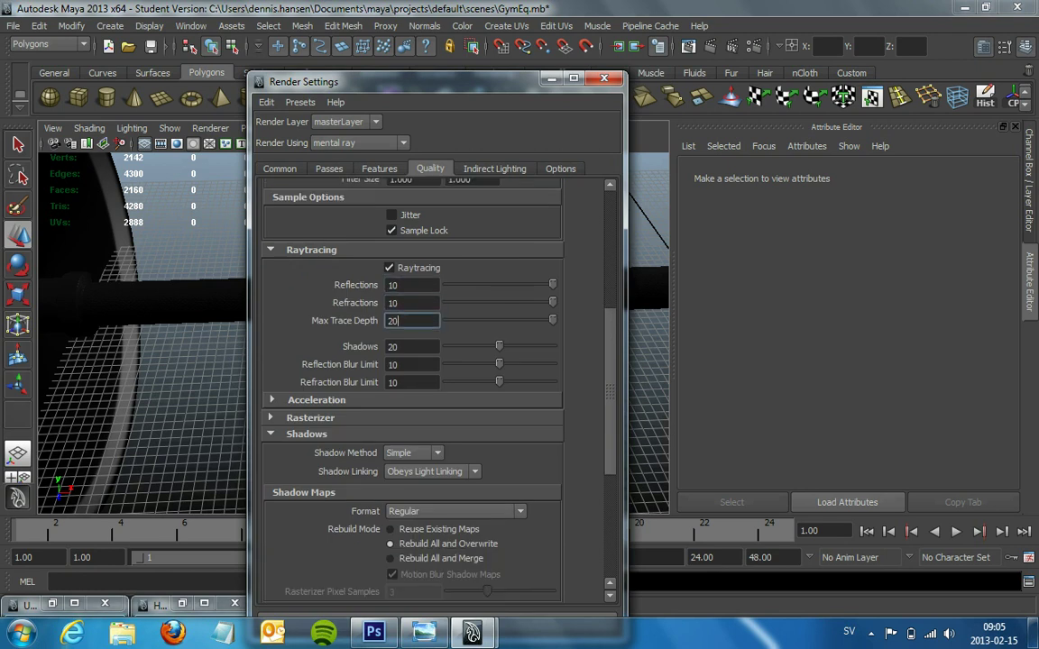
{"action": "key", "text": "Tab"}
{"action": "key", "text": "Tab"}
{"action": "key", "text": "Tab"}
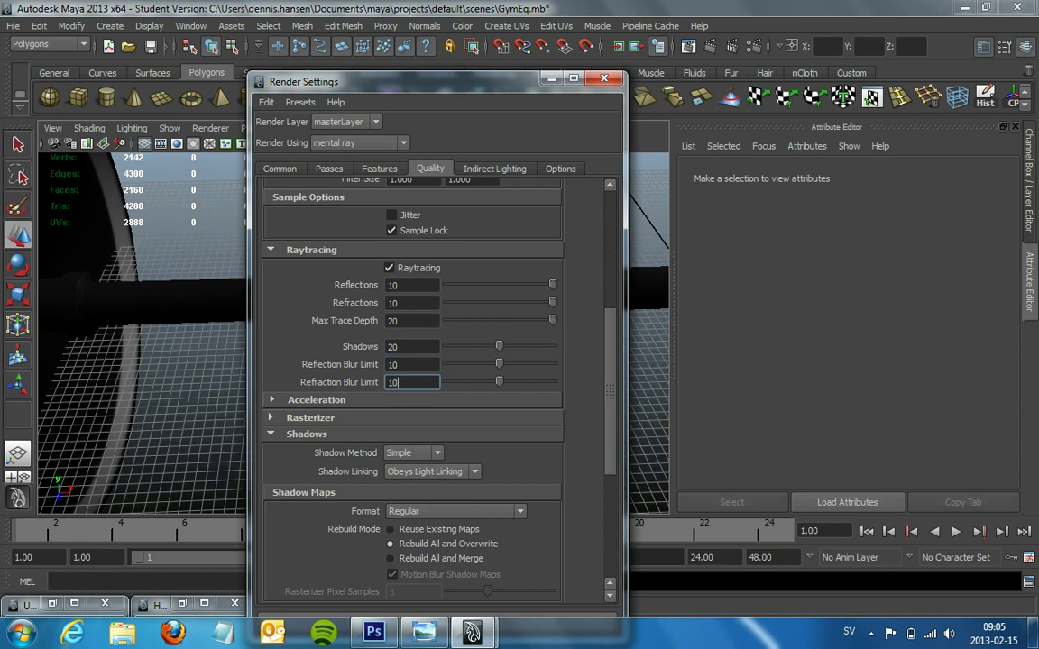
Turn on Global Illumination under Indirect Lighting, then put the Render Settings window away.
{"action": "left_click", "coordinate": [494, 169]}
{"action": "left_click", "coordinate": [411, 290]}
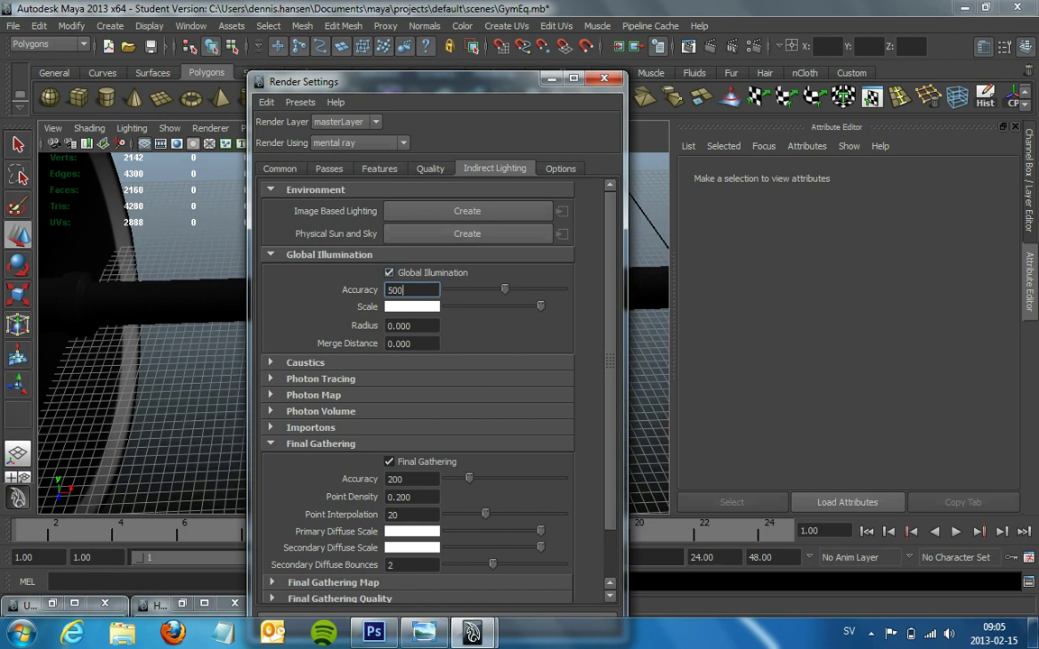
{"action": "scroll", "coordinate": [418, 387], "scroll_direction": "down", "scroll_amount": 1}
{"action": "scroll", "coordinate": [417, 388], "scroll_direction": "down", "scroll_amount": 1}
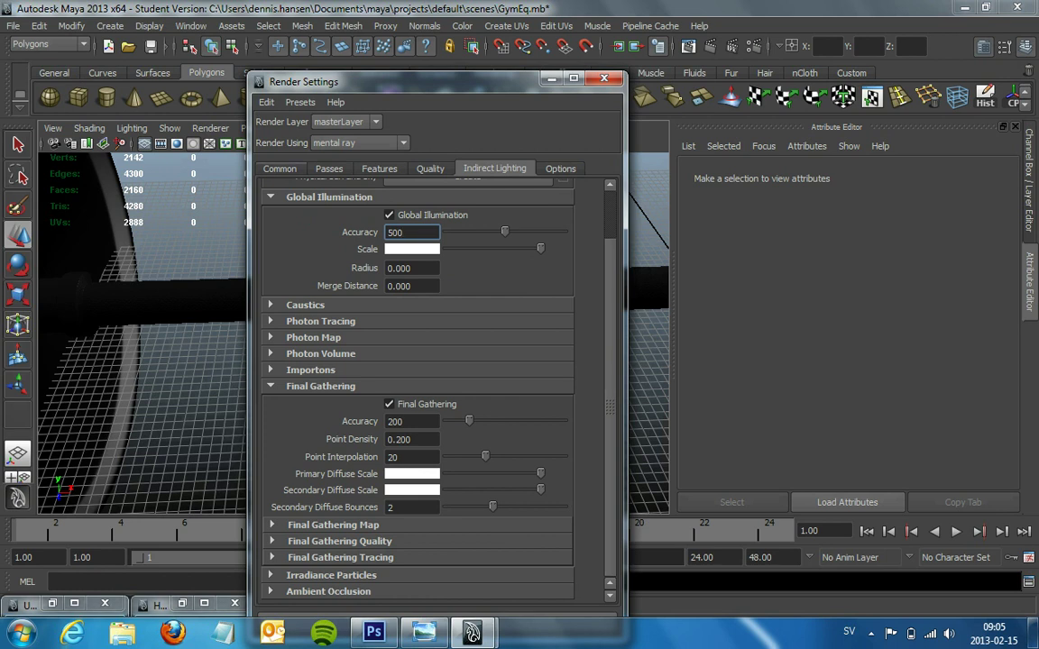
{"action": "left_click", "coordinate": [279, 168]}
{"action": "left_click", "coordinate": [552, 79]}
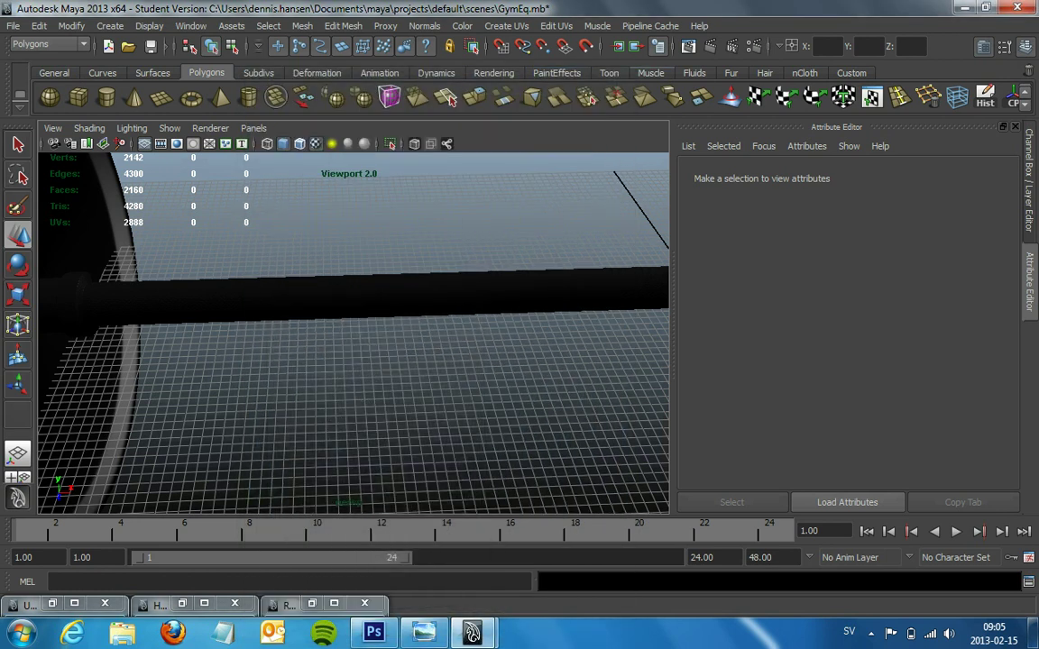
Tumble the persp camera until the bar lies level beside a weight plate.
{"action": "left_click_drag", "start_coordinate": [351, 333], "coordinate": [298, 315], "text": "alt"}
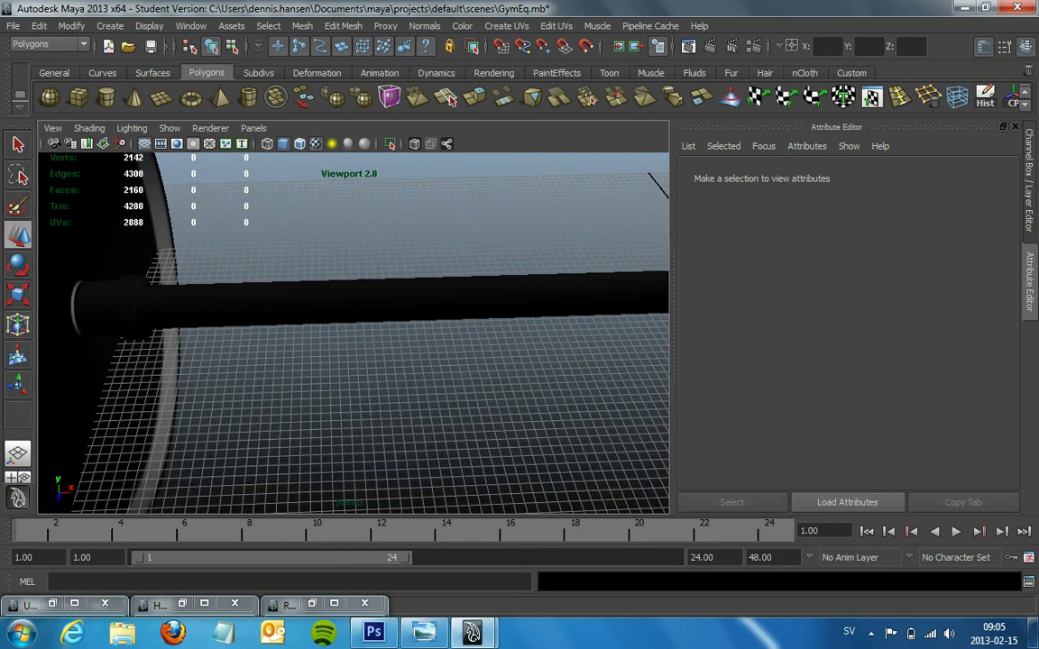
{"action": "left_click_drag", "start_coordinate": [361, 343], "coordinate": [298, 334], "text": "alt"}
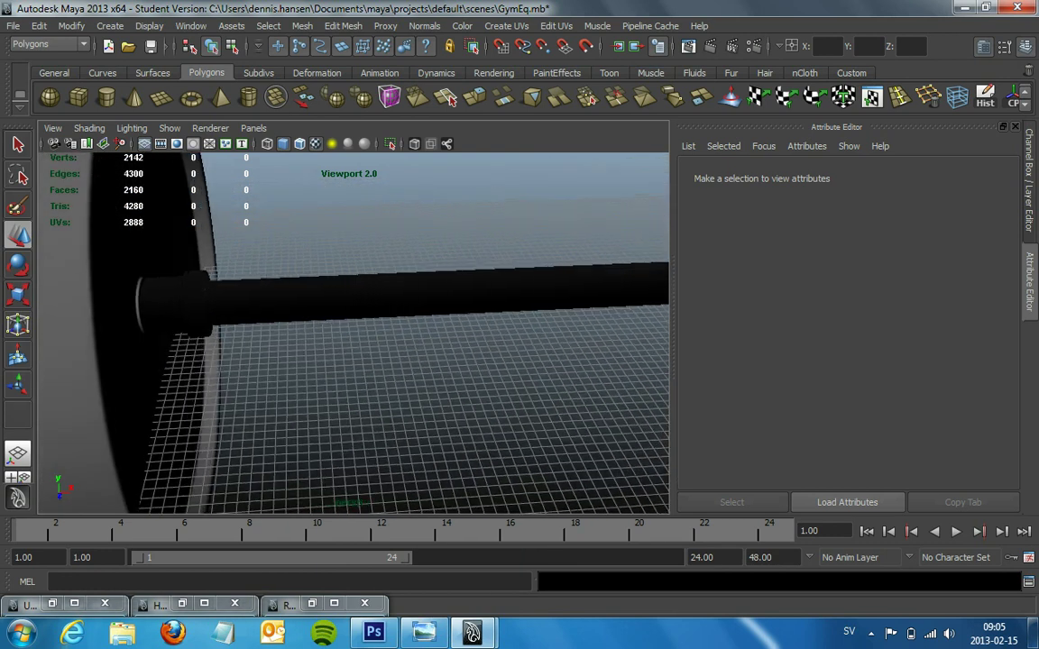
{"action": "key", "text": "ctrl+a"}
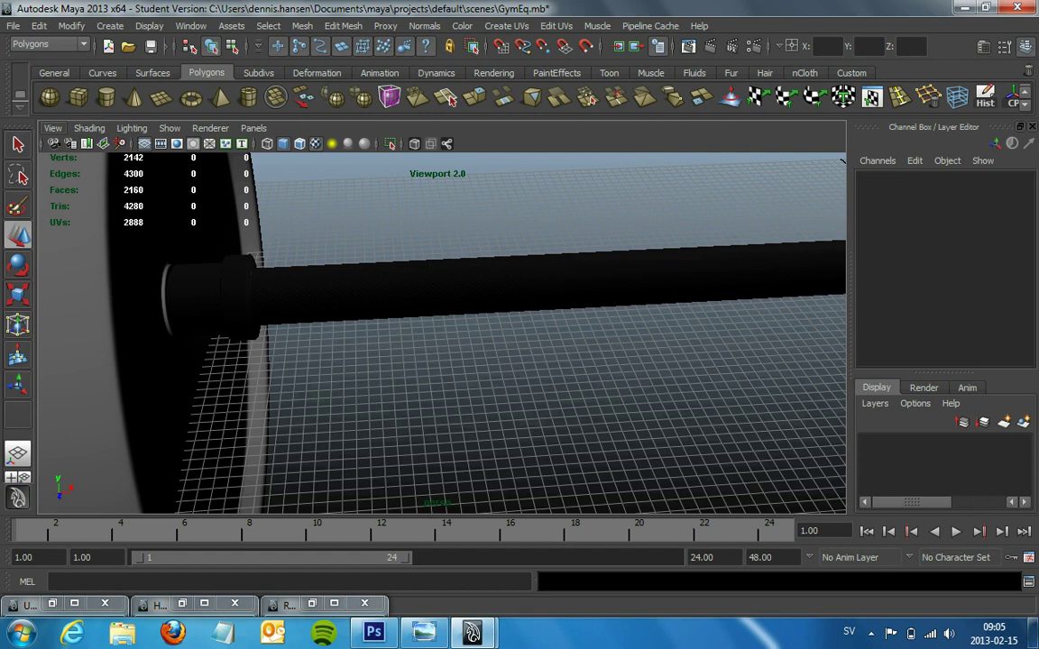
Show the 1280 x 720 resolution gate and render the current camera view.
{"action": "left_click", "coordinate": [52, 128]}
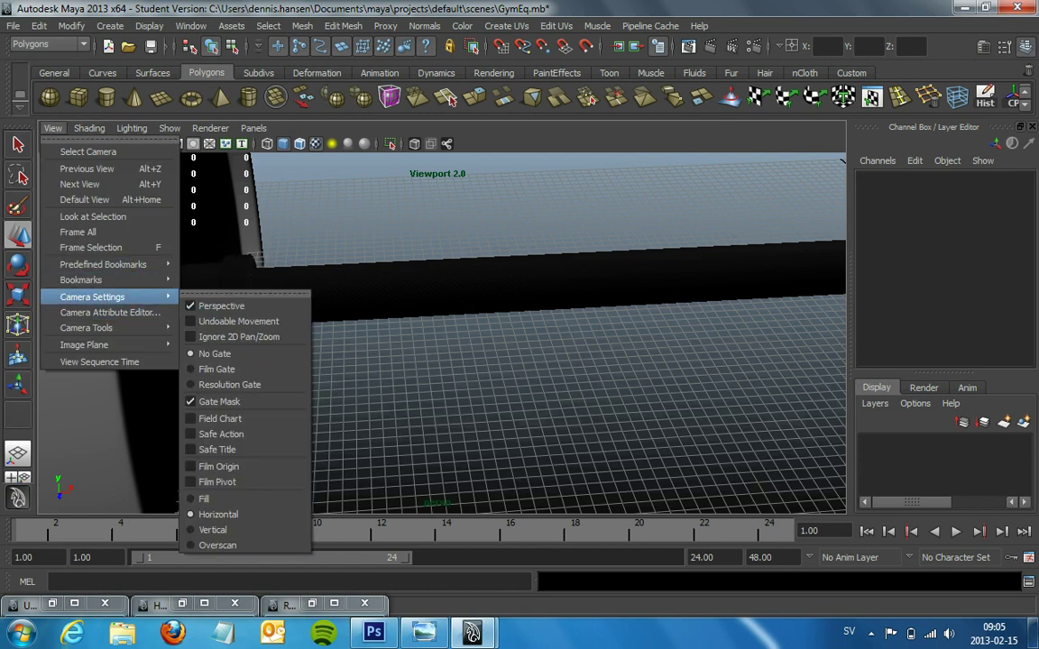
{"action": "left_click", "coordinate": [229, 384]}
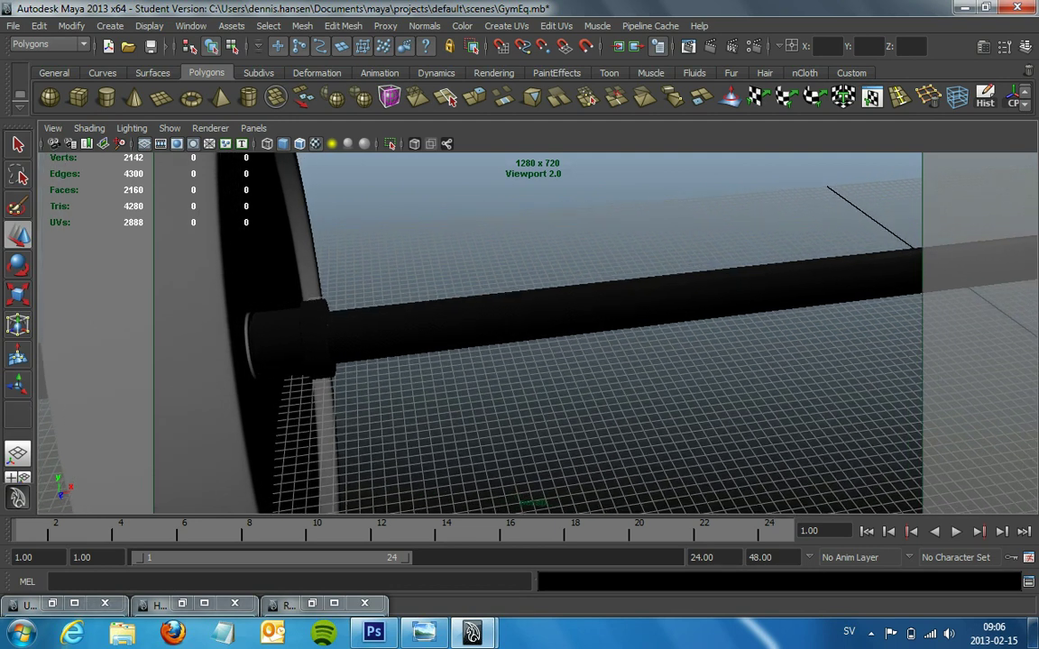
{"action": "left_click", "coordinate": [639, 45]}
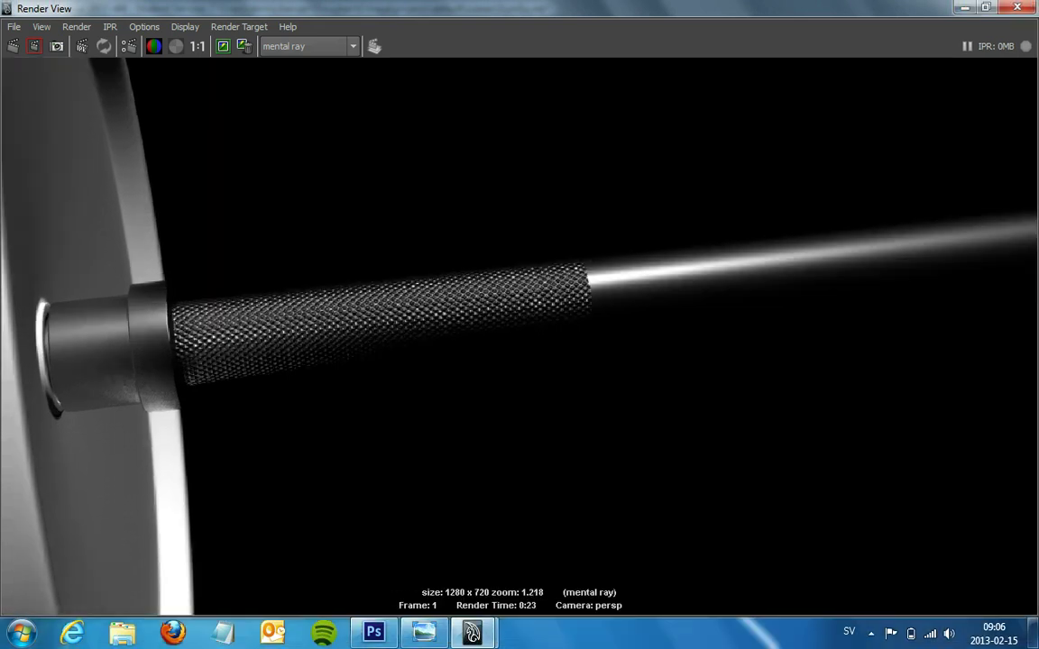
Zoom in and out on the finished knurled-bar render in Render View, then close it.
{"action": "scroll", "coordinate": [520, 325], "scroll_direction": "up", "scroll_amount": 2}
{"action": "scroll", "coordinate": [519, 325], "scroll_direction": "up", "scroll_amount": 2}
{"action": "scroll", "coordinate": [520, 325], "scroll_direction": "down", "scroll_amount": 3}
{"action": "scroll", "coordinate": [519, 325], "scroll_direction": "down", "scroll_amount": 1}
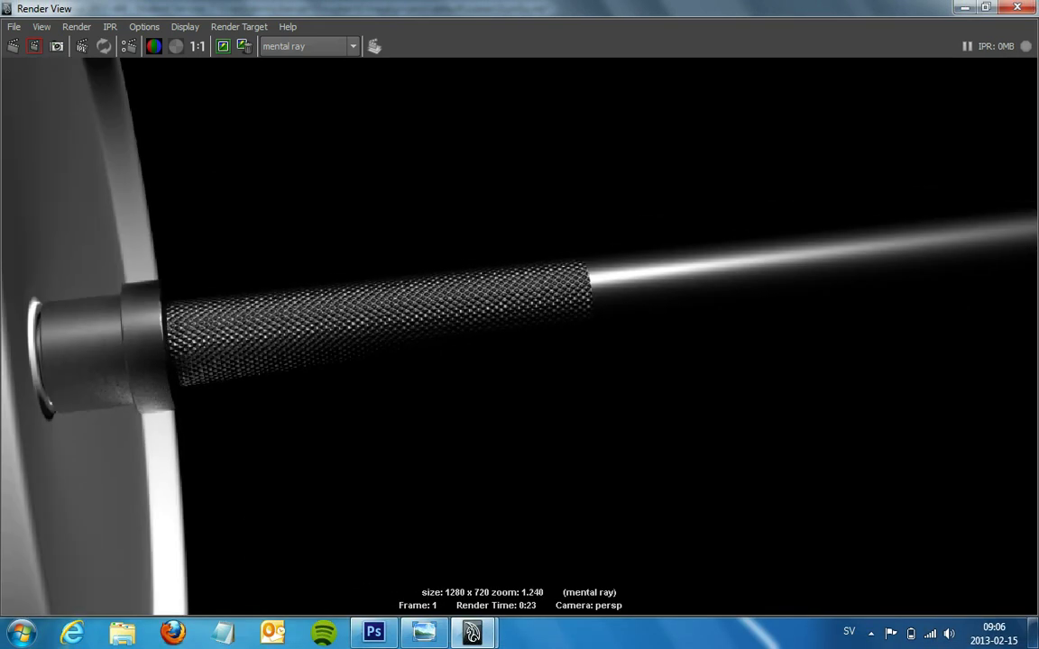
{"action": "scroll", "coordinate": [520, 325], "scroll_direction": "down", "scroll_amount": 1}
{"action": "scroll", "coordinate": [519, 324], "scroll_direction": "down", "scroll_amount": 2}
{"action": "scroll", "coordinate": [519, 325], "scroll_direction": "up", "scroll_amount": 1}
{"action": "scroll", "coordinate": [519, 324], "scroll_direction": "up", "scroll_amount": 1}
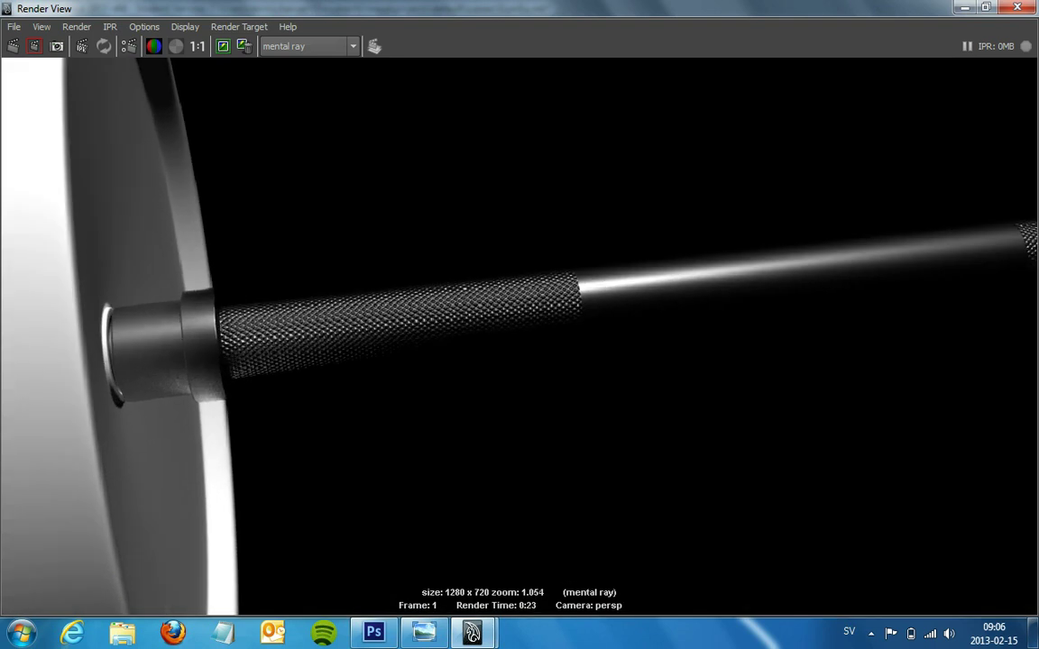
{"action": "scroll", "coordinate": [519, 324], "scroll_direction": "down", "scroll_amount": 1}
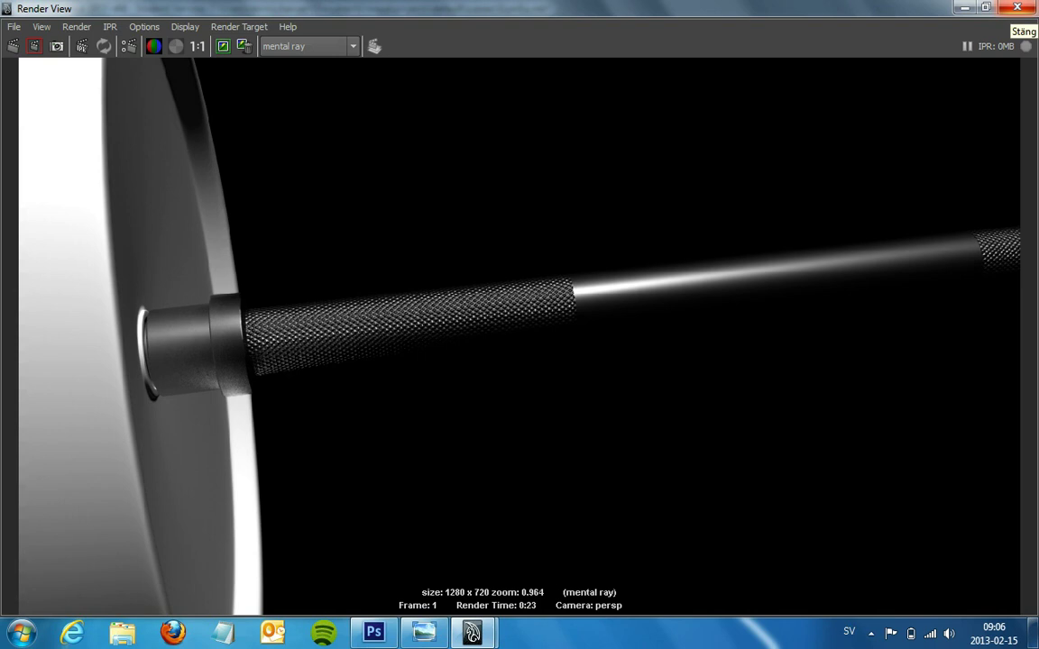
{"action": "left_click", "coordinate": [964, 7]}
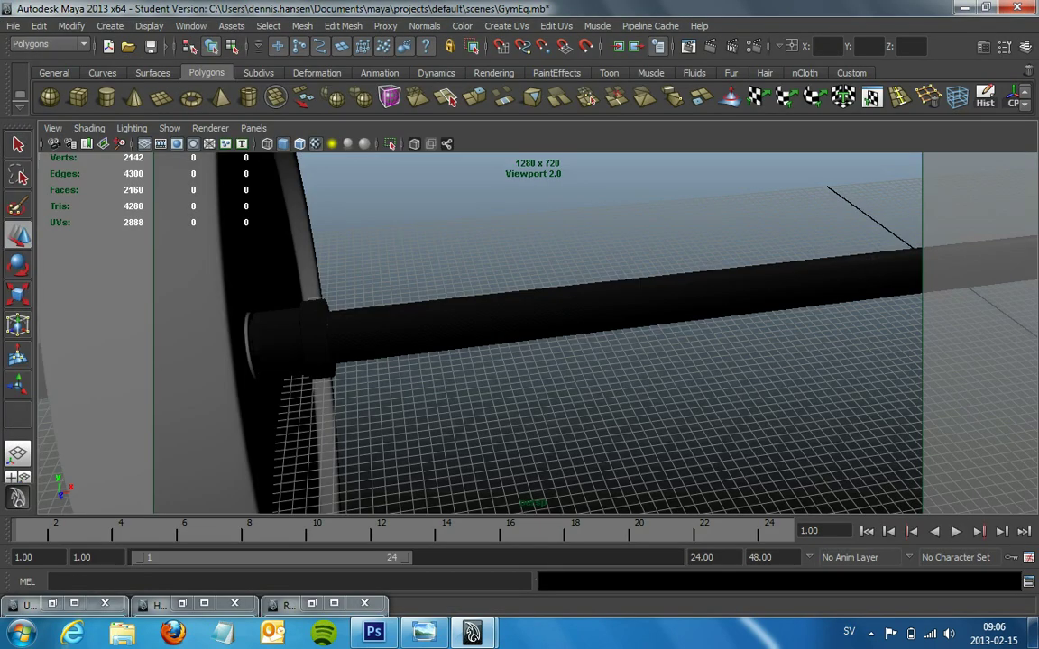